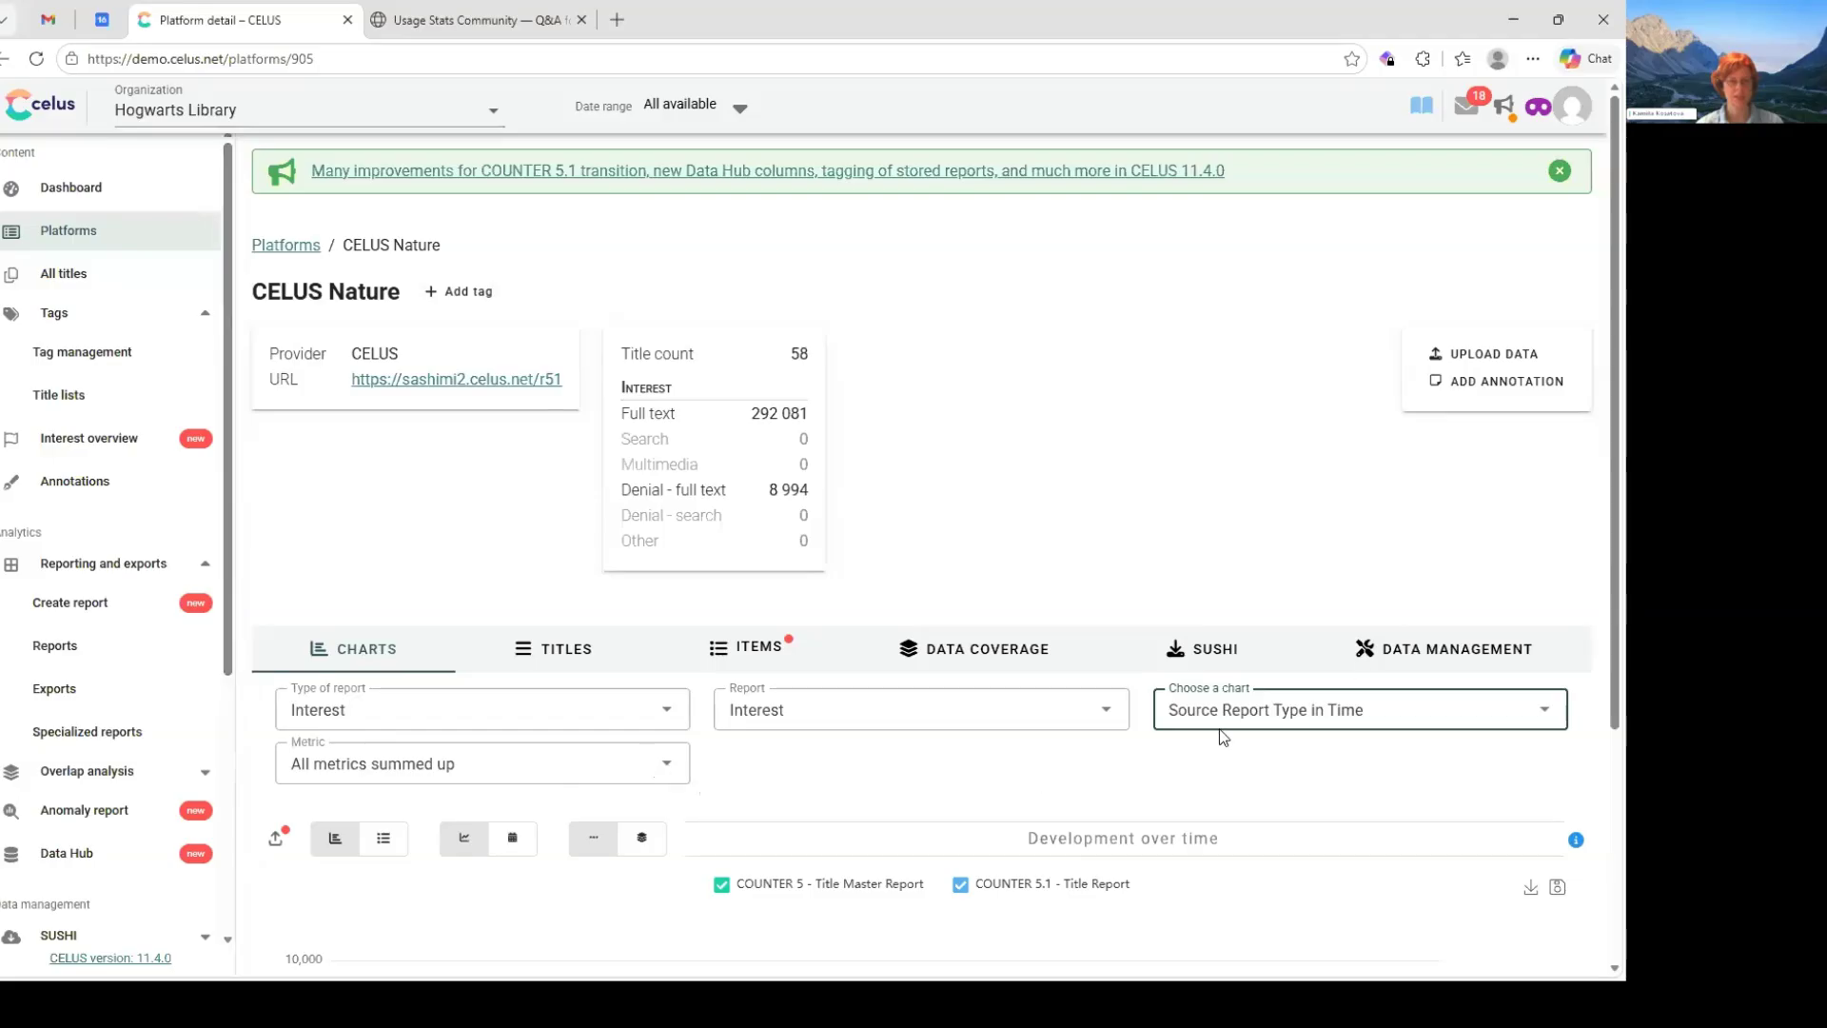
- Examine the CELUS Nature platform's usage over time chart, split by source report type
scroll(1355, 616, "down", 3)
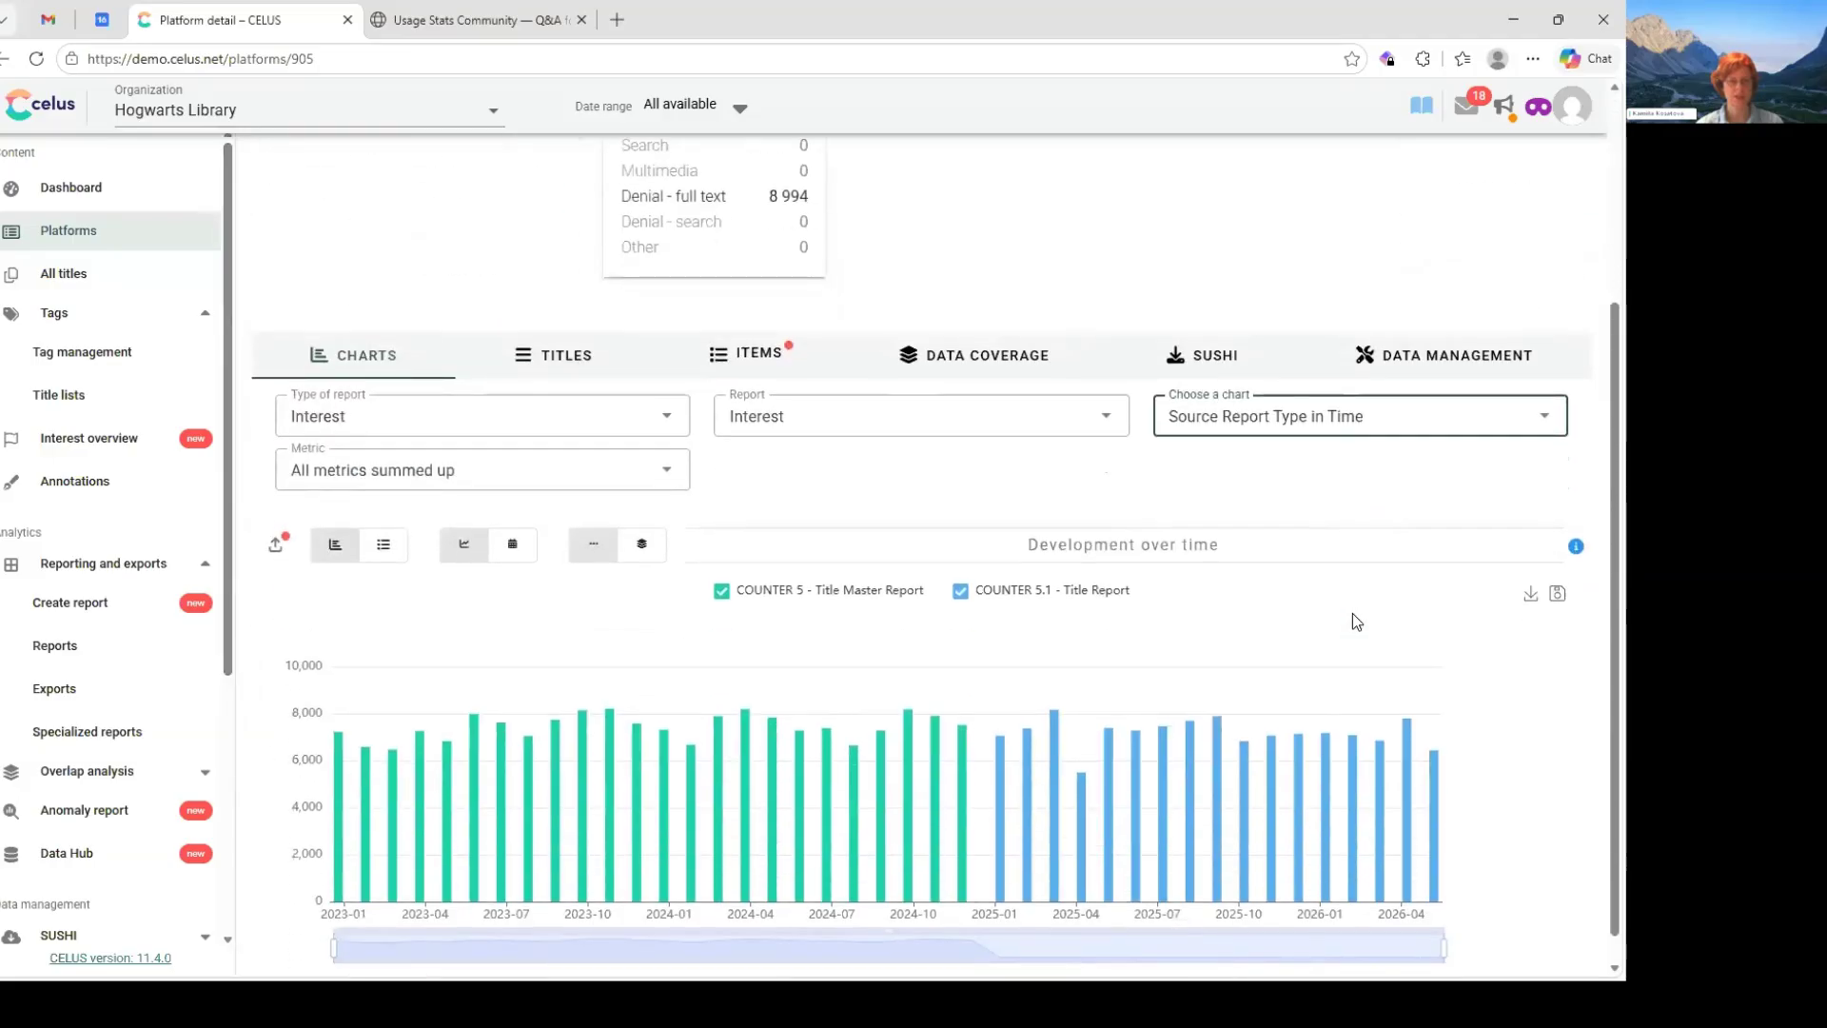
scroll(1351, 613, "down", 1)
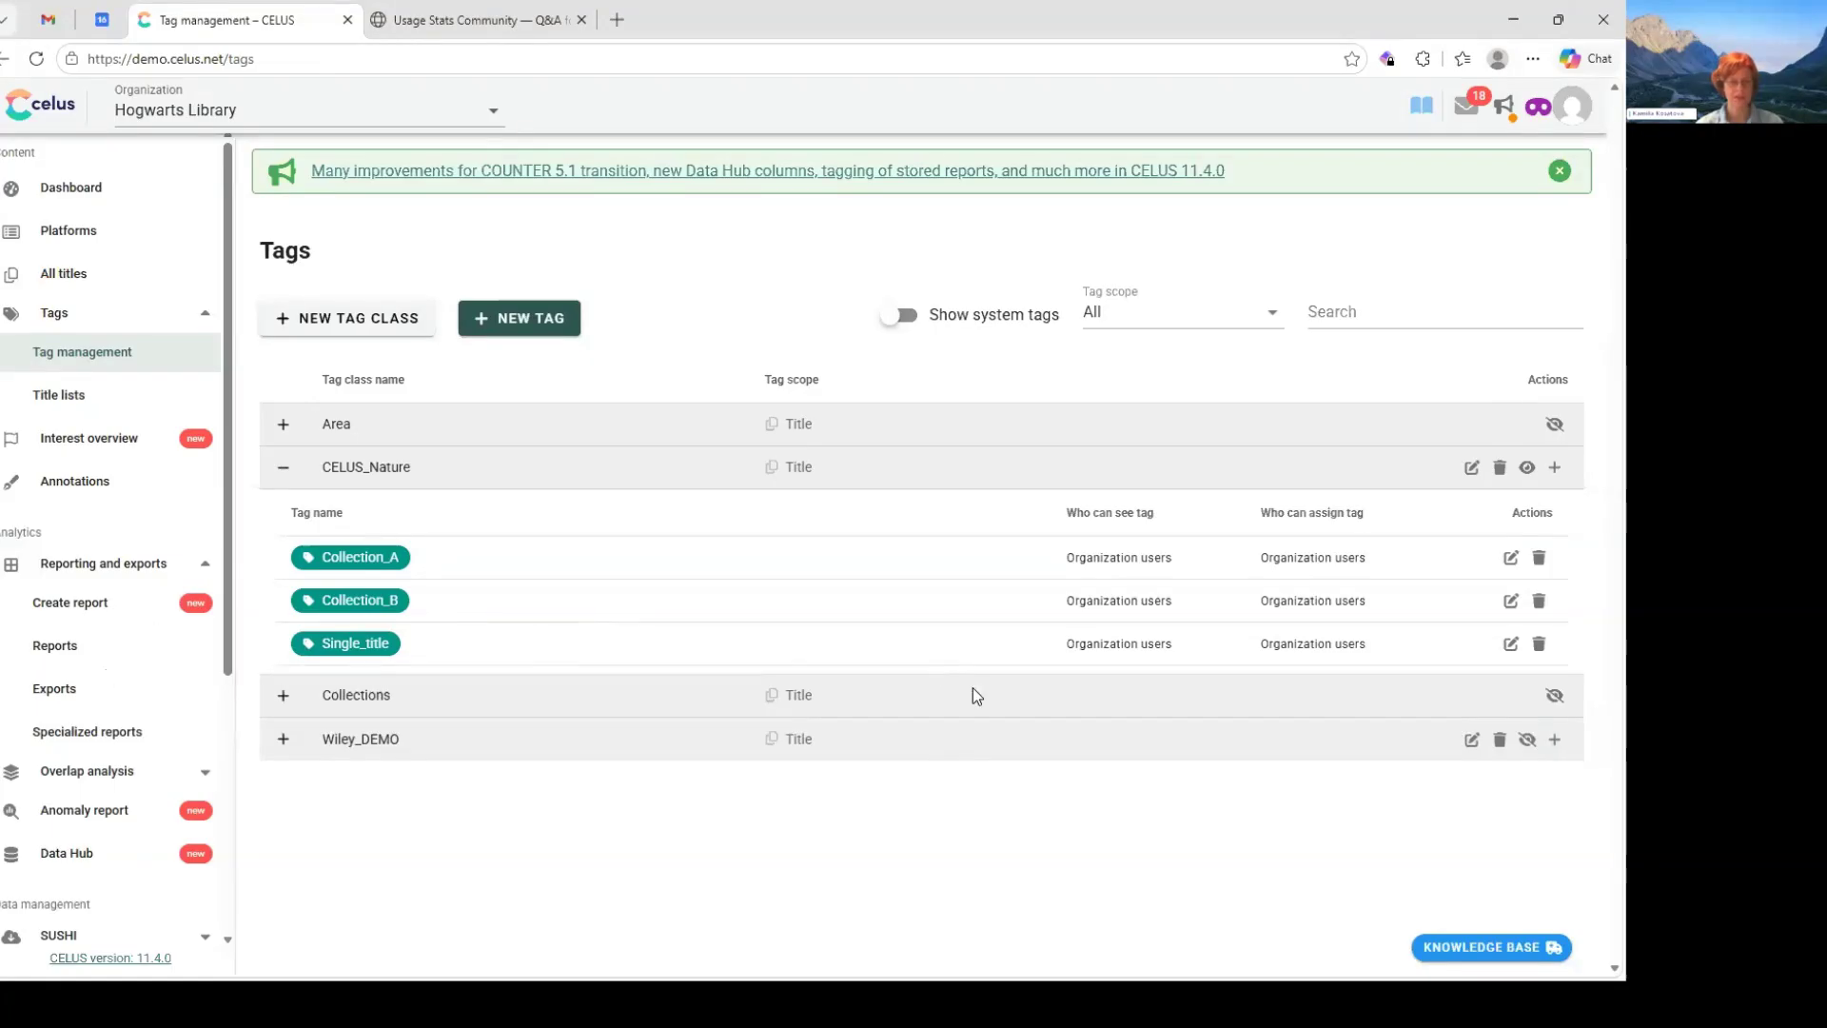
- Open the saved report Titles Usage CELUS Nature and review its report types, rows, trend periods and filter settings
left_click(71, 603)
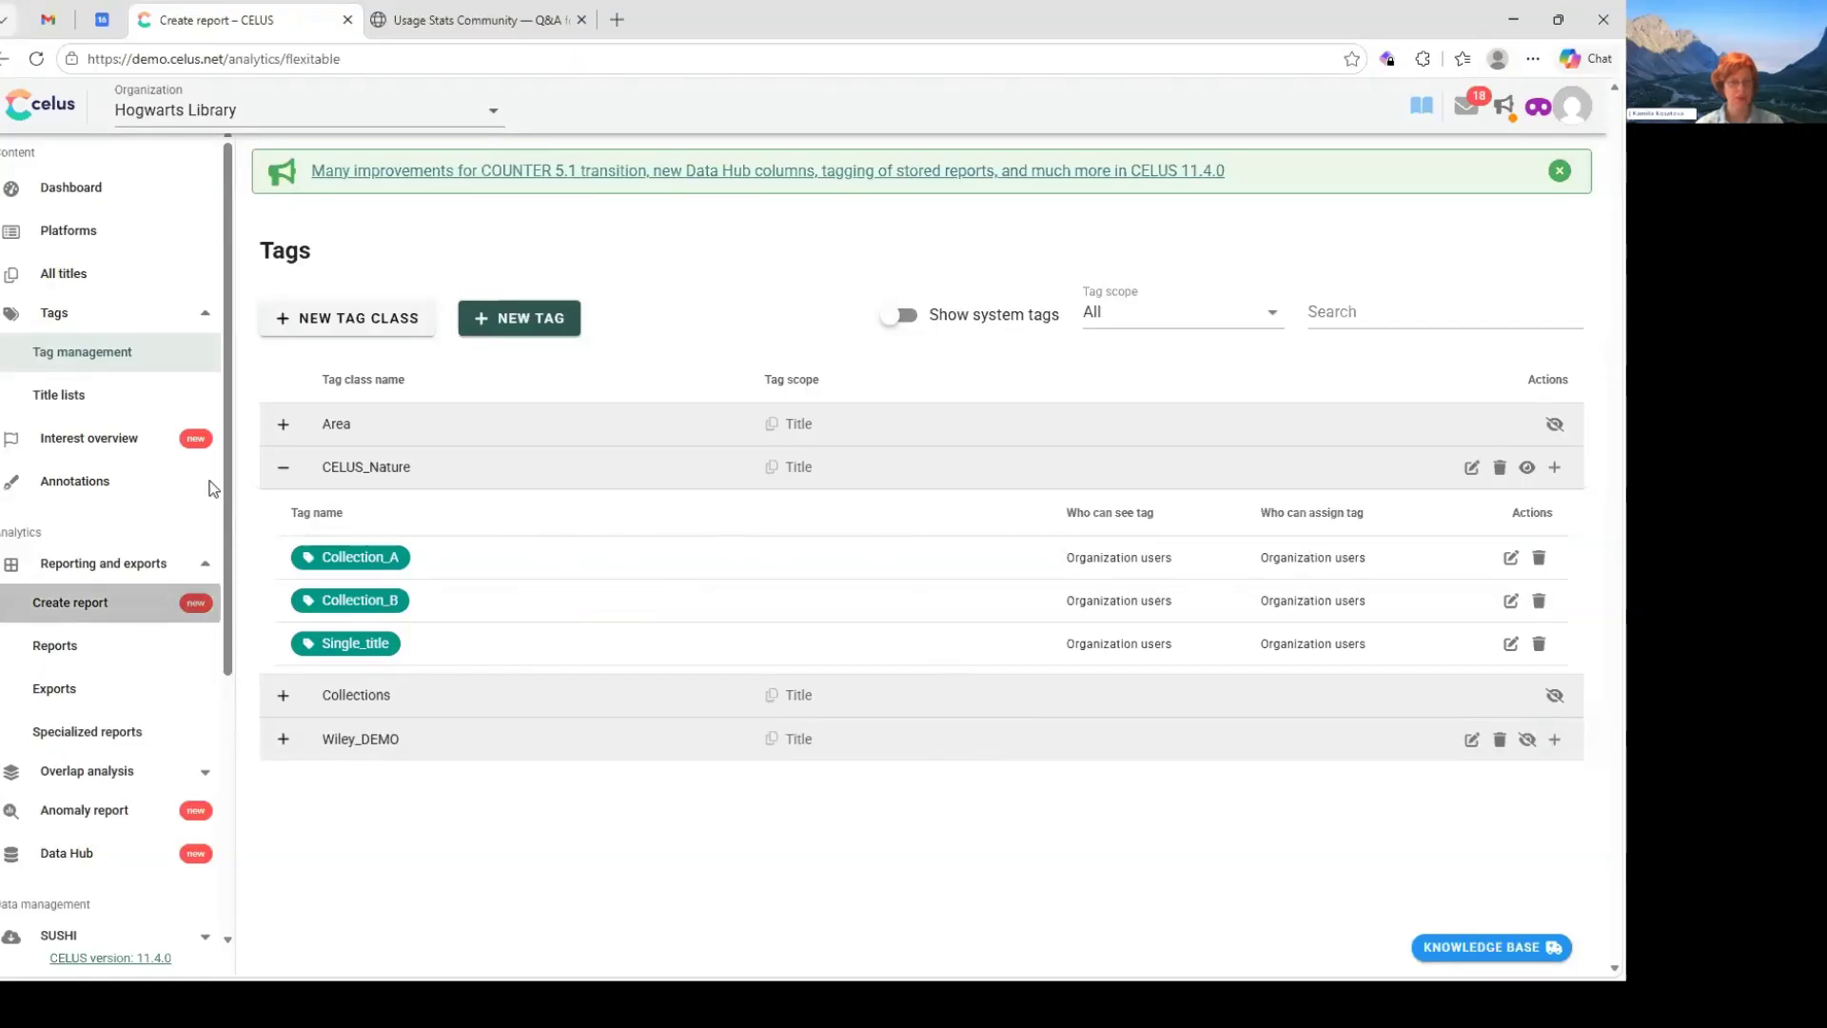
left_click(56, 646)
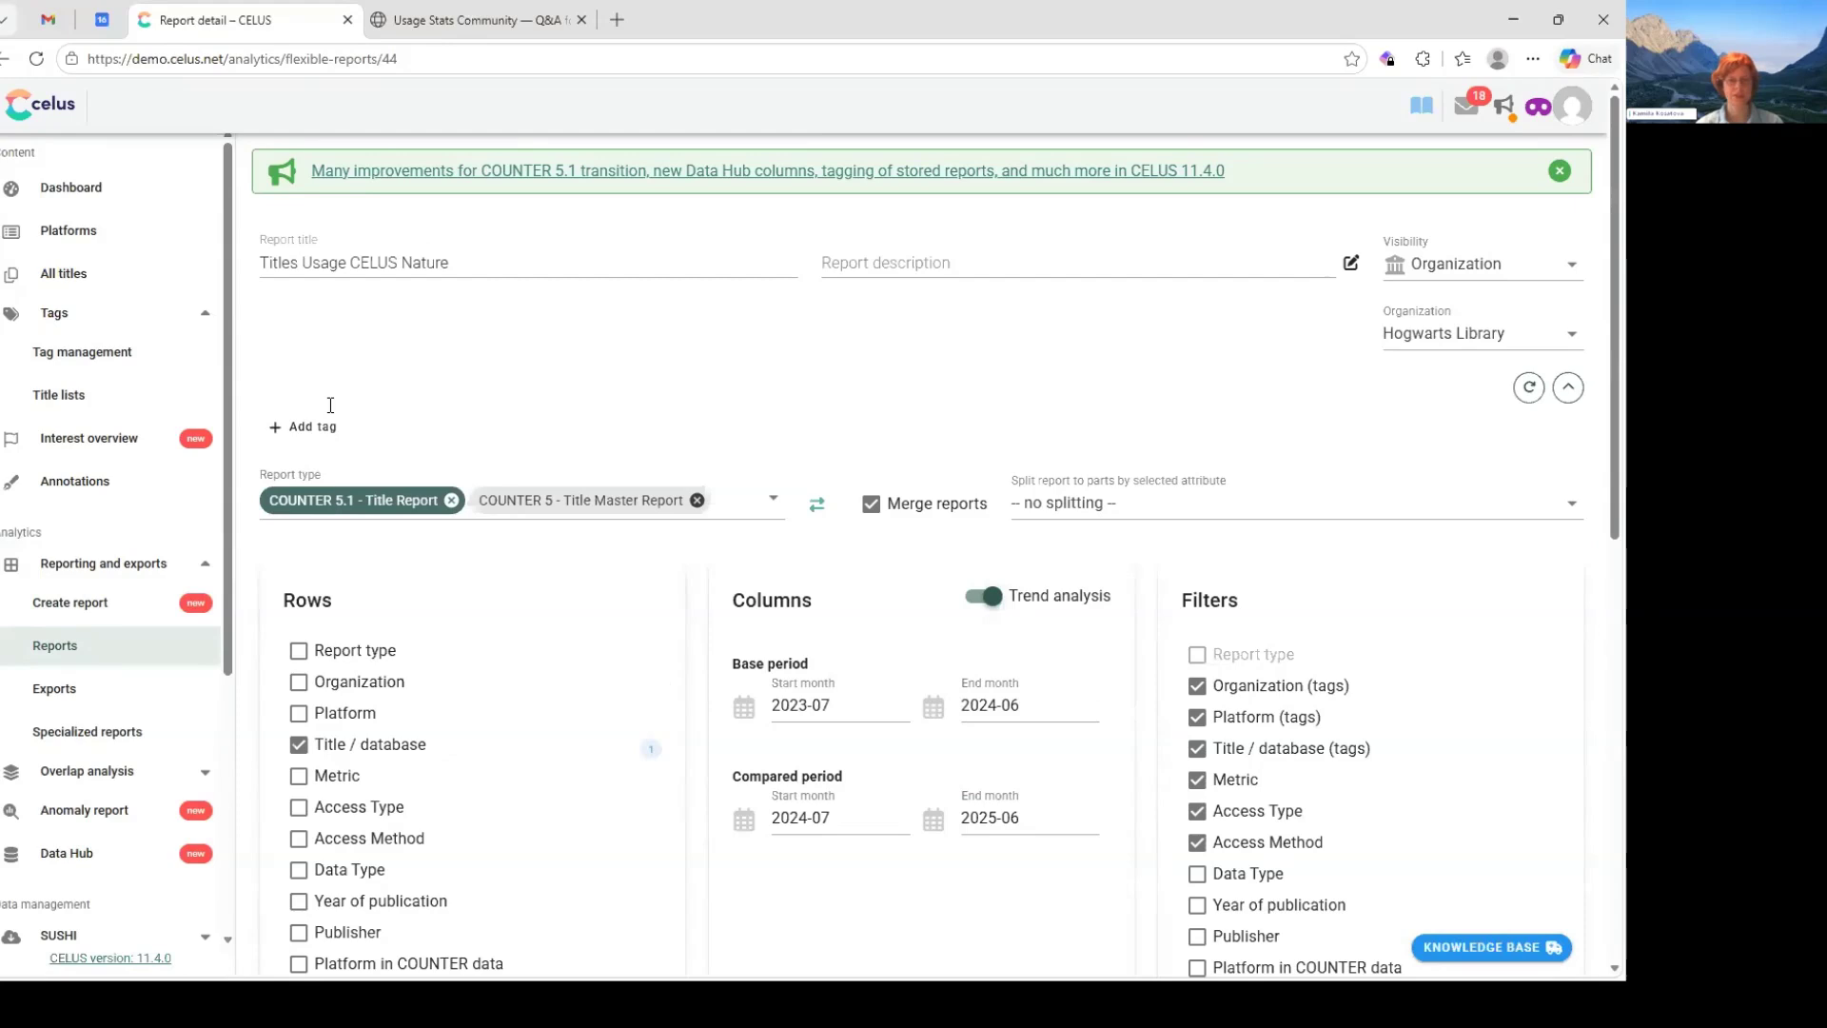
scroll(332, 405, "down", 1)
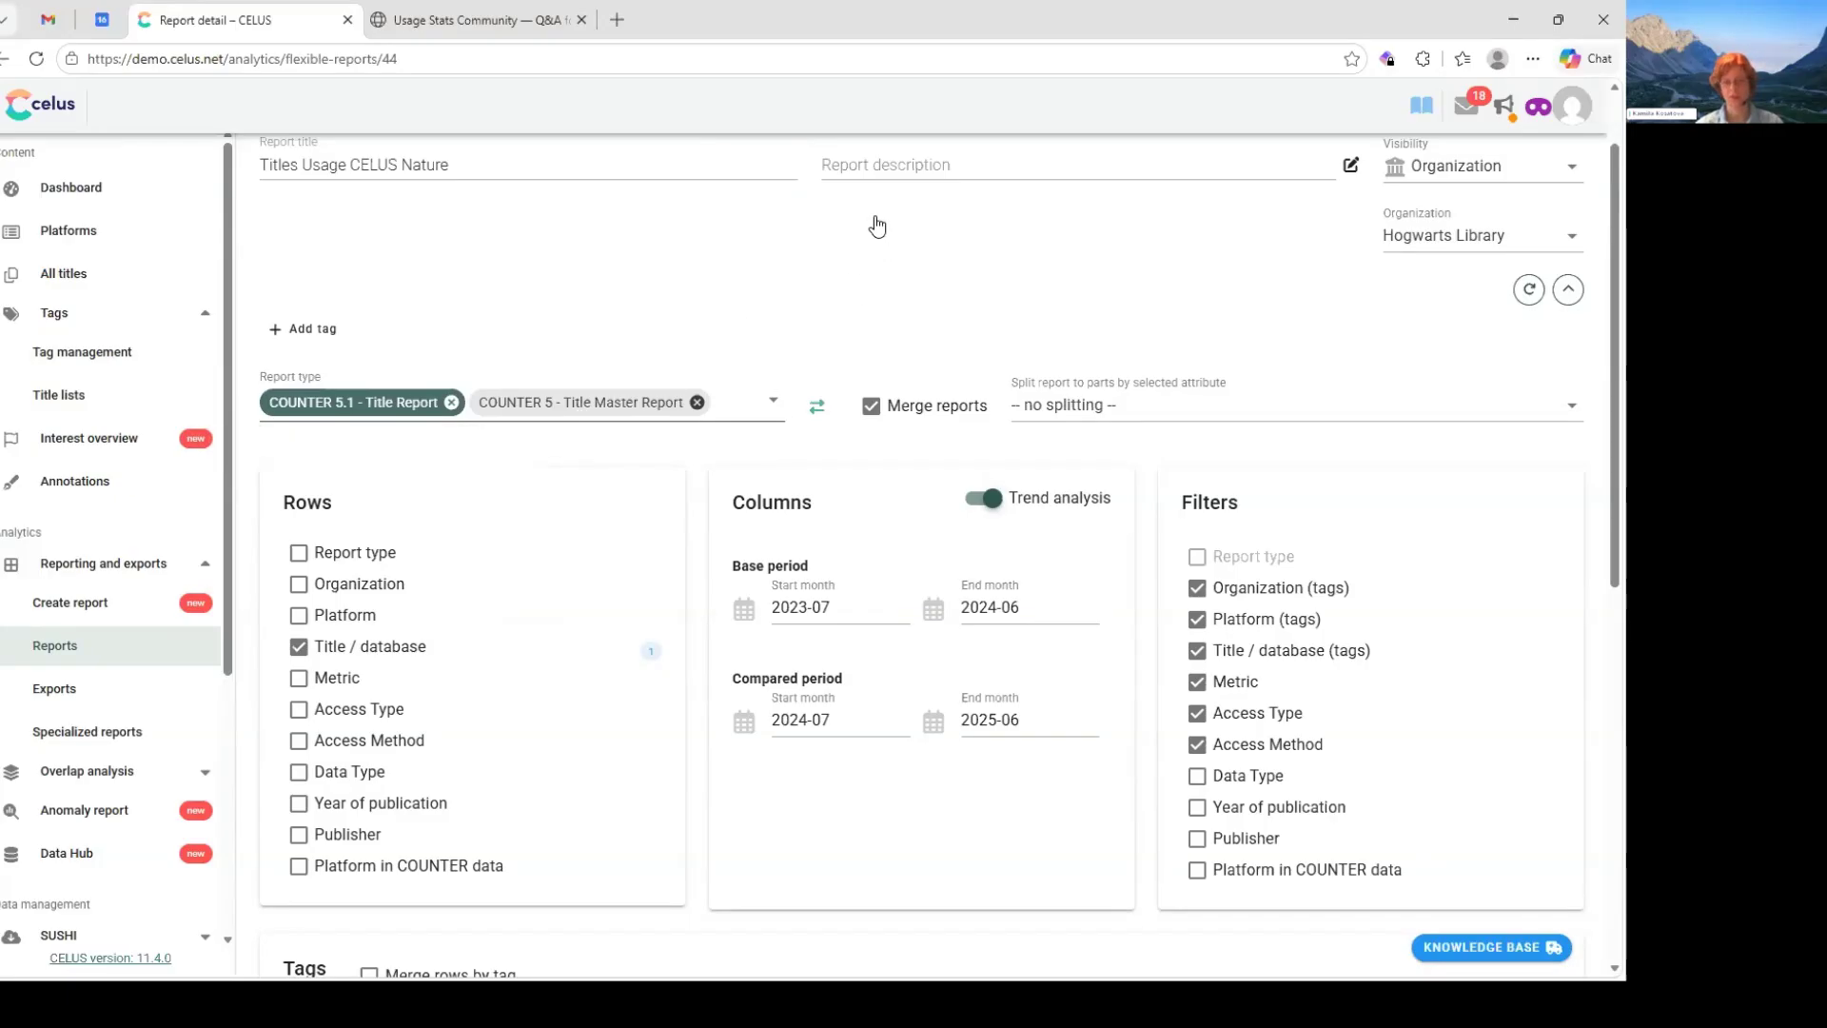
scroll(358, 226, "down", 1)
scroll(360, 224, "down", 2)
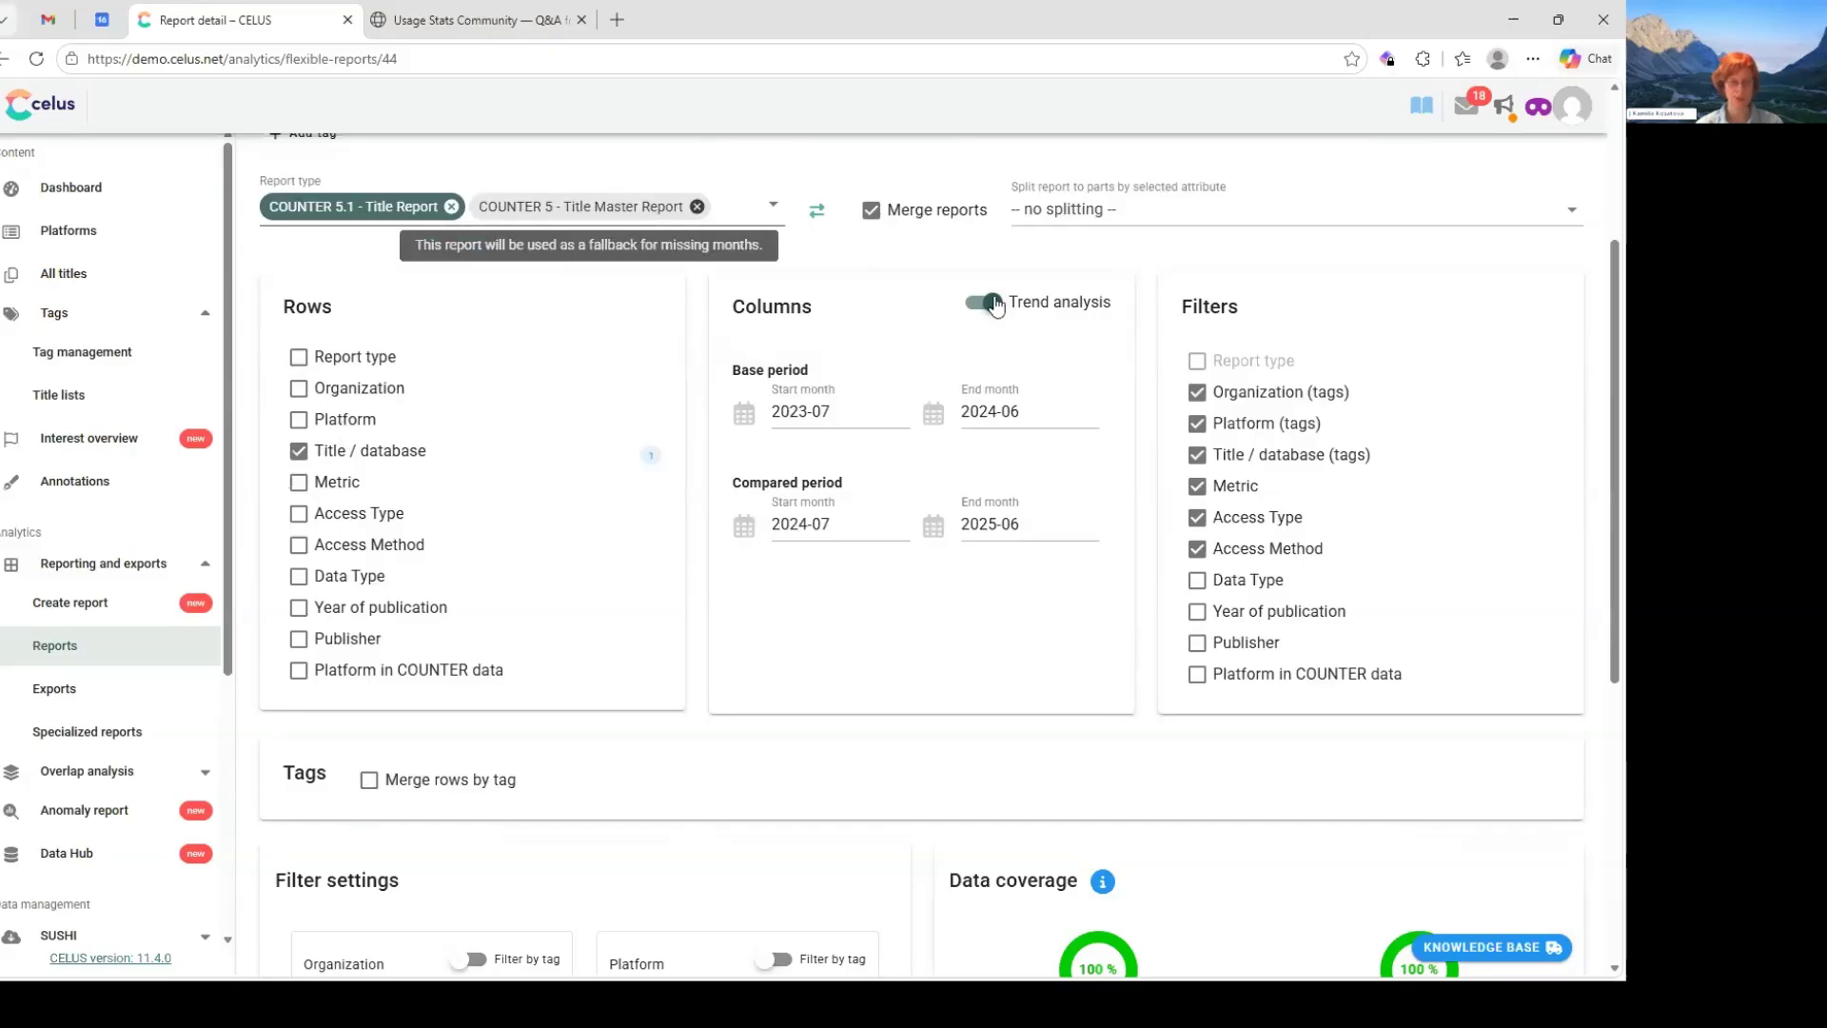
scroll(993, 431, "down", 2)
scroll(993, 431, "up", 2)
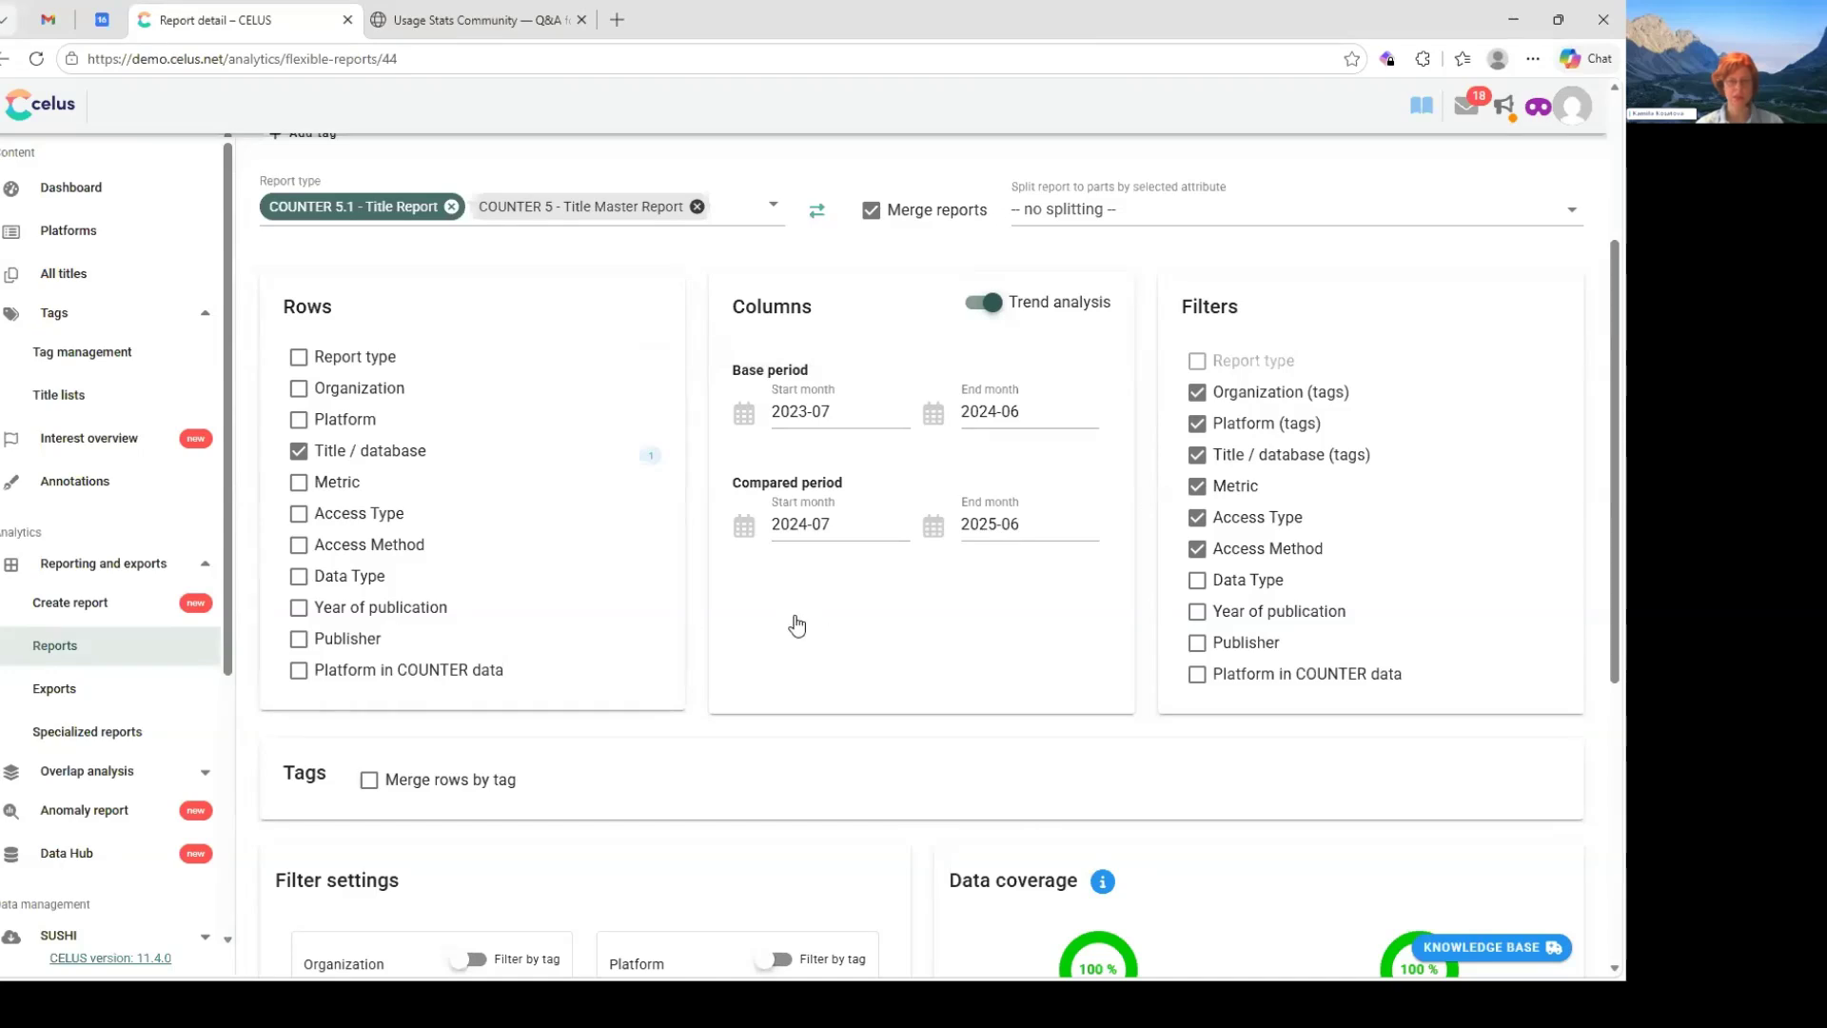
scroll(798, 625, "down", 4)
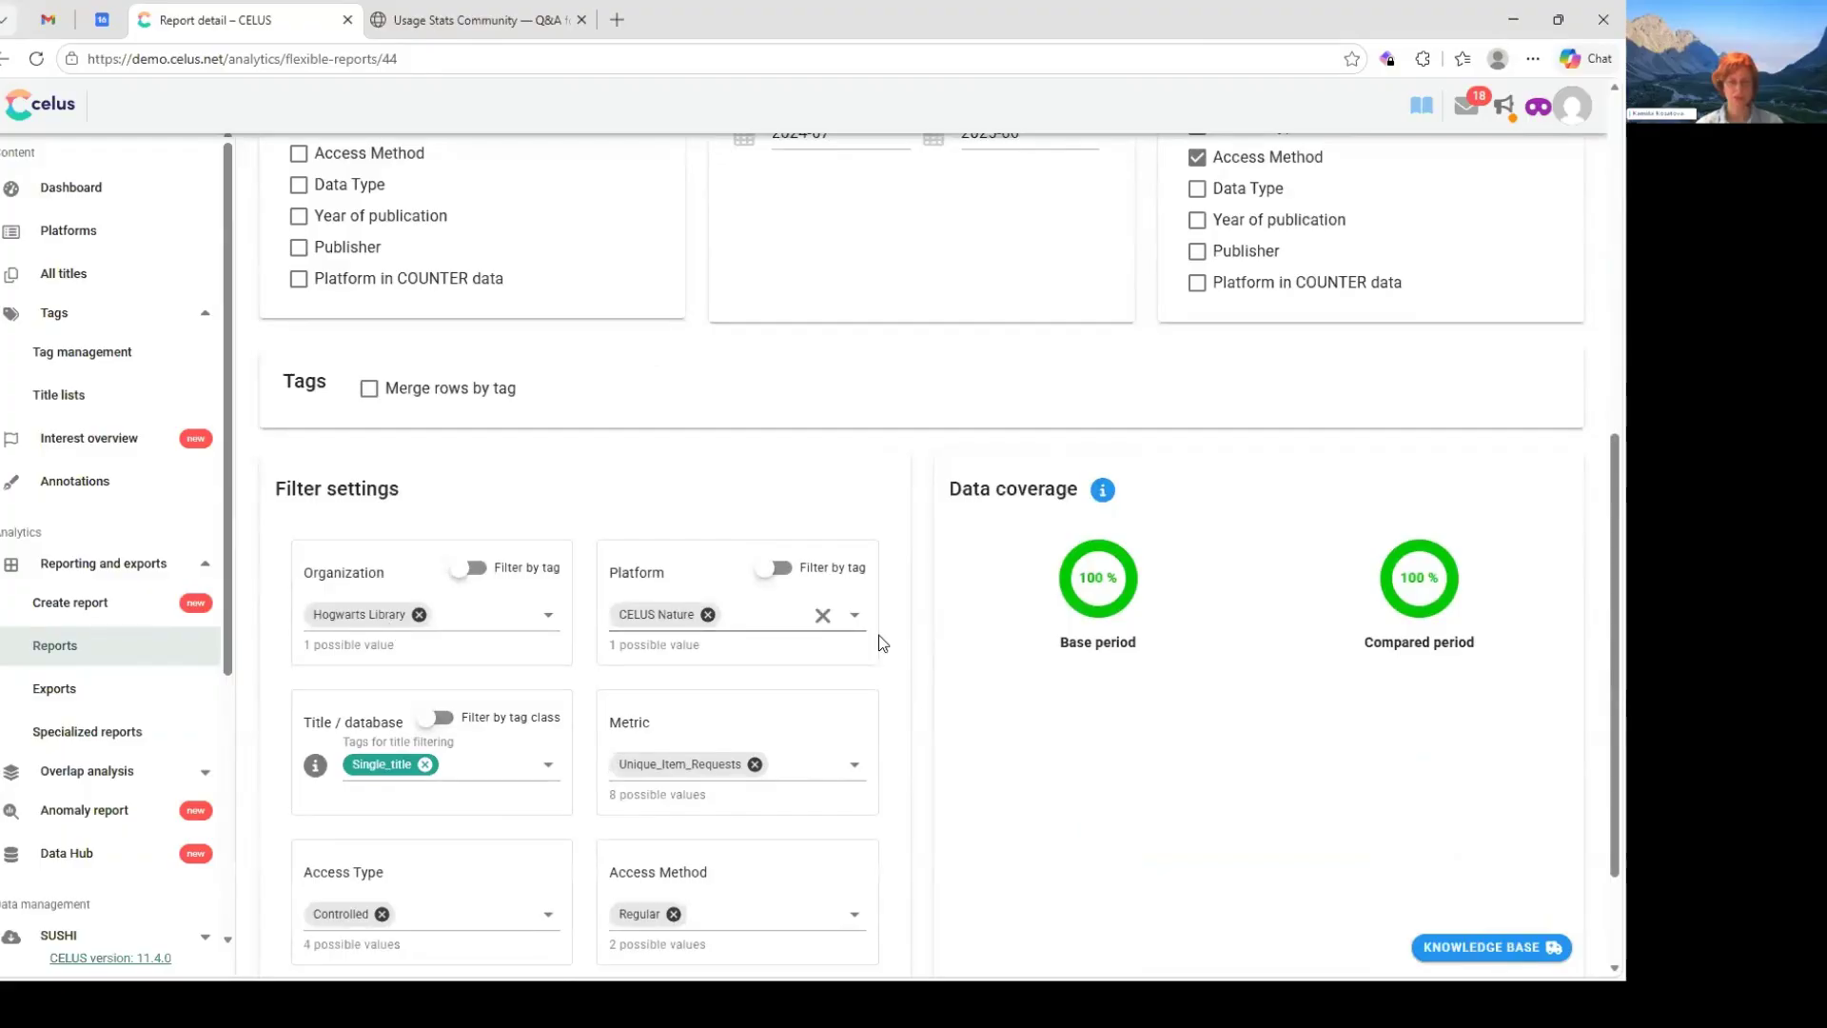
scroll(776, 732, "down", 1)
scroll(777, 732, "down", 1)
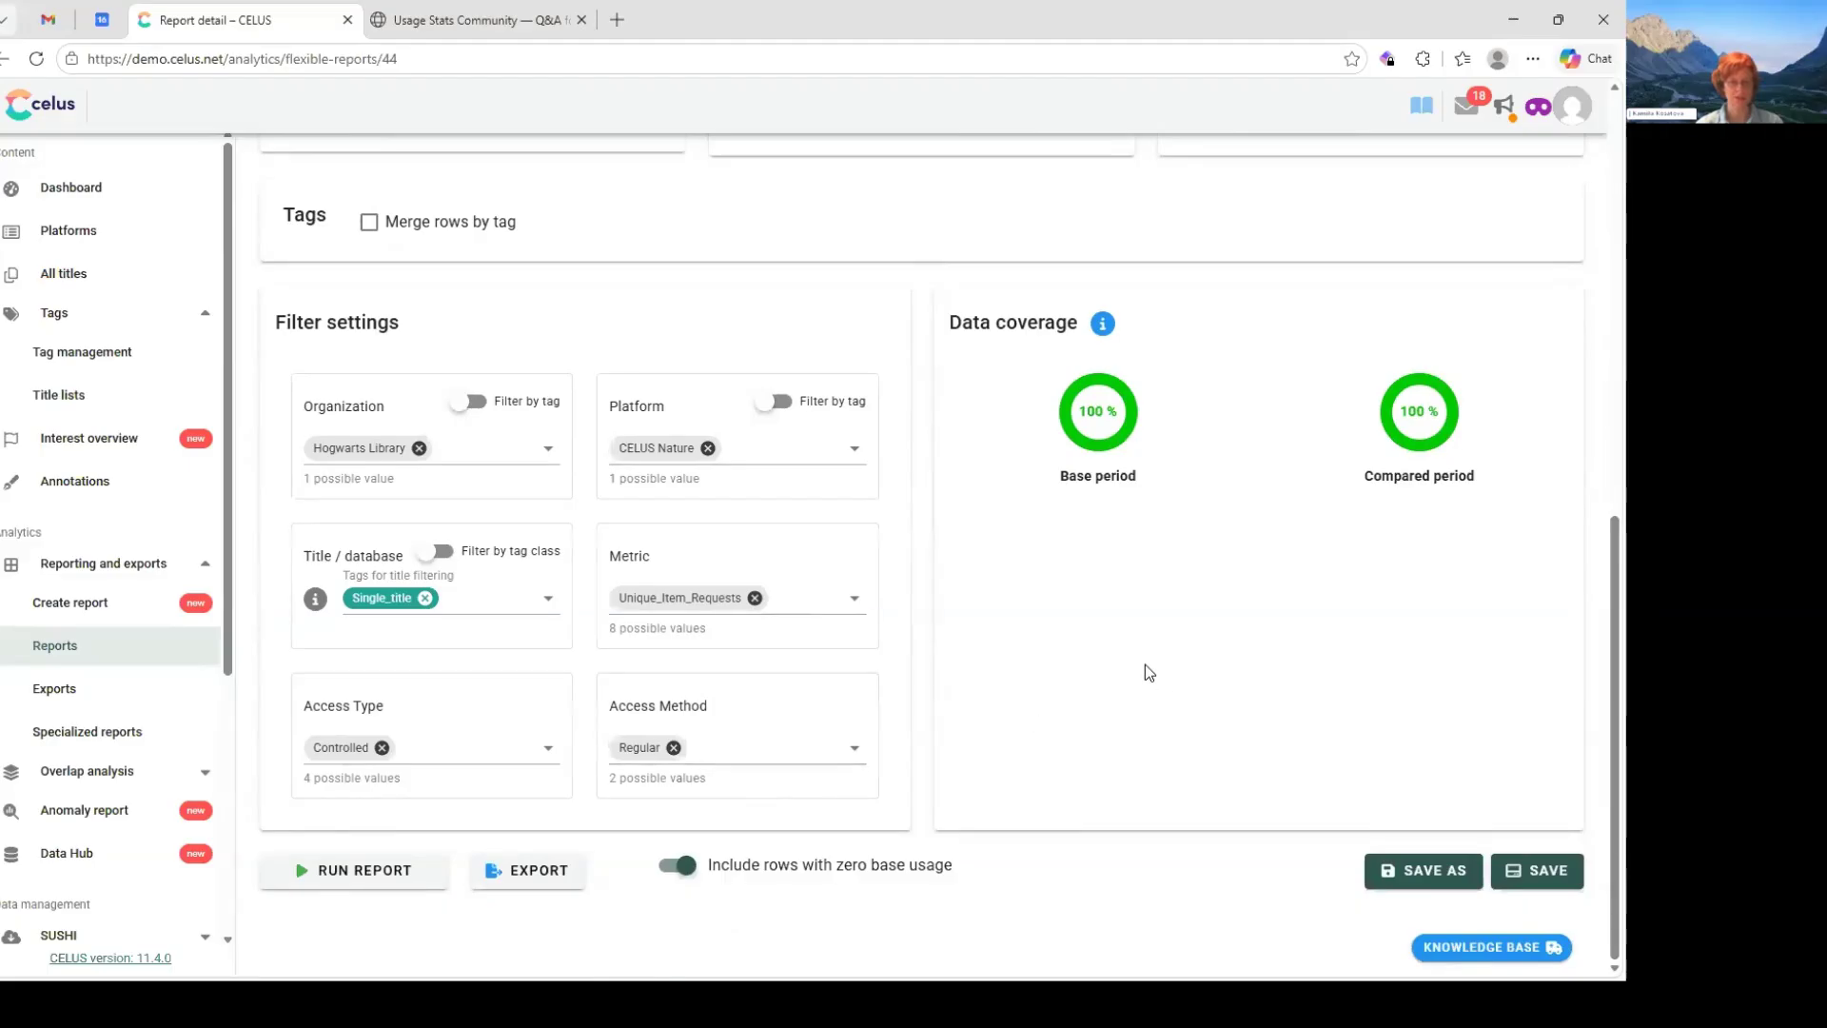
- Run the Titles Usage CELUS Nature report and look through the resulting title table
left_click(381, 870)
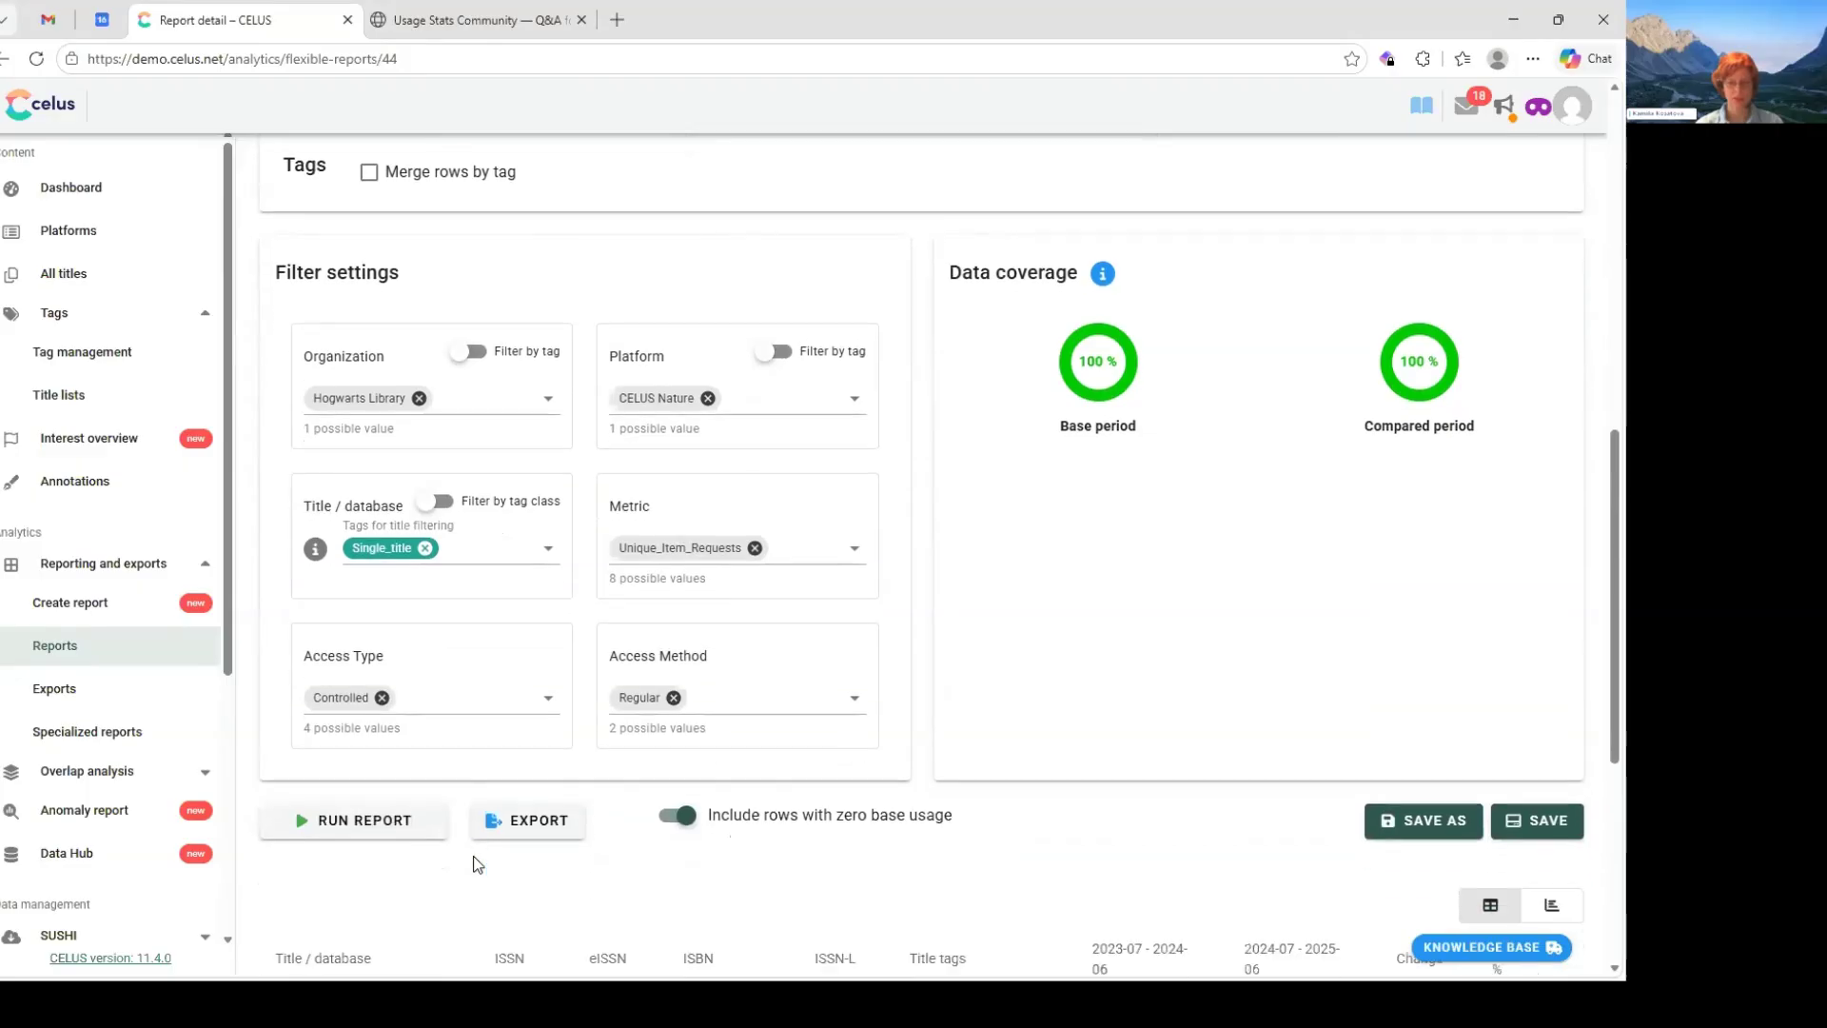
scroll(476, 863, "down", 5)
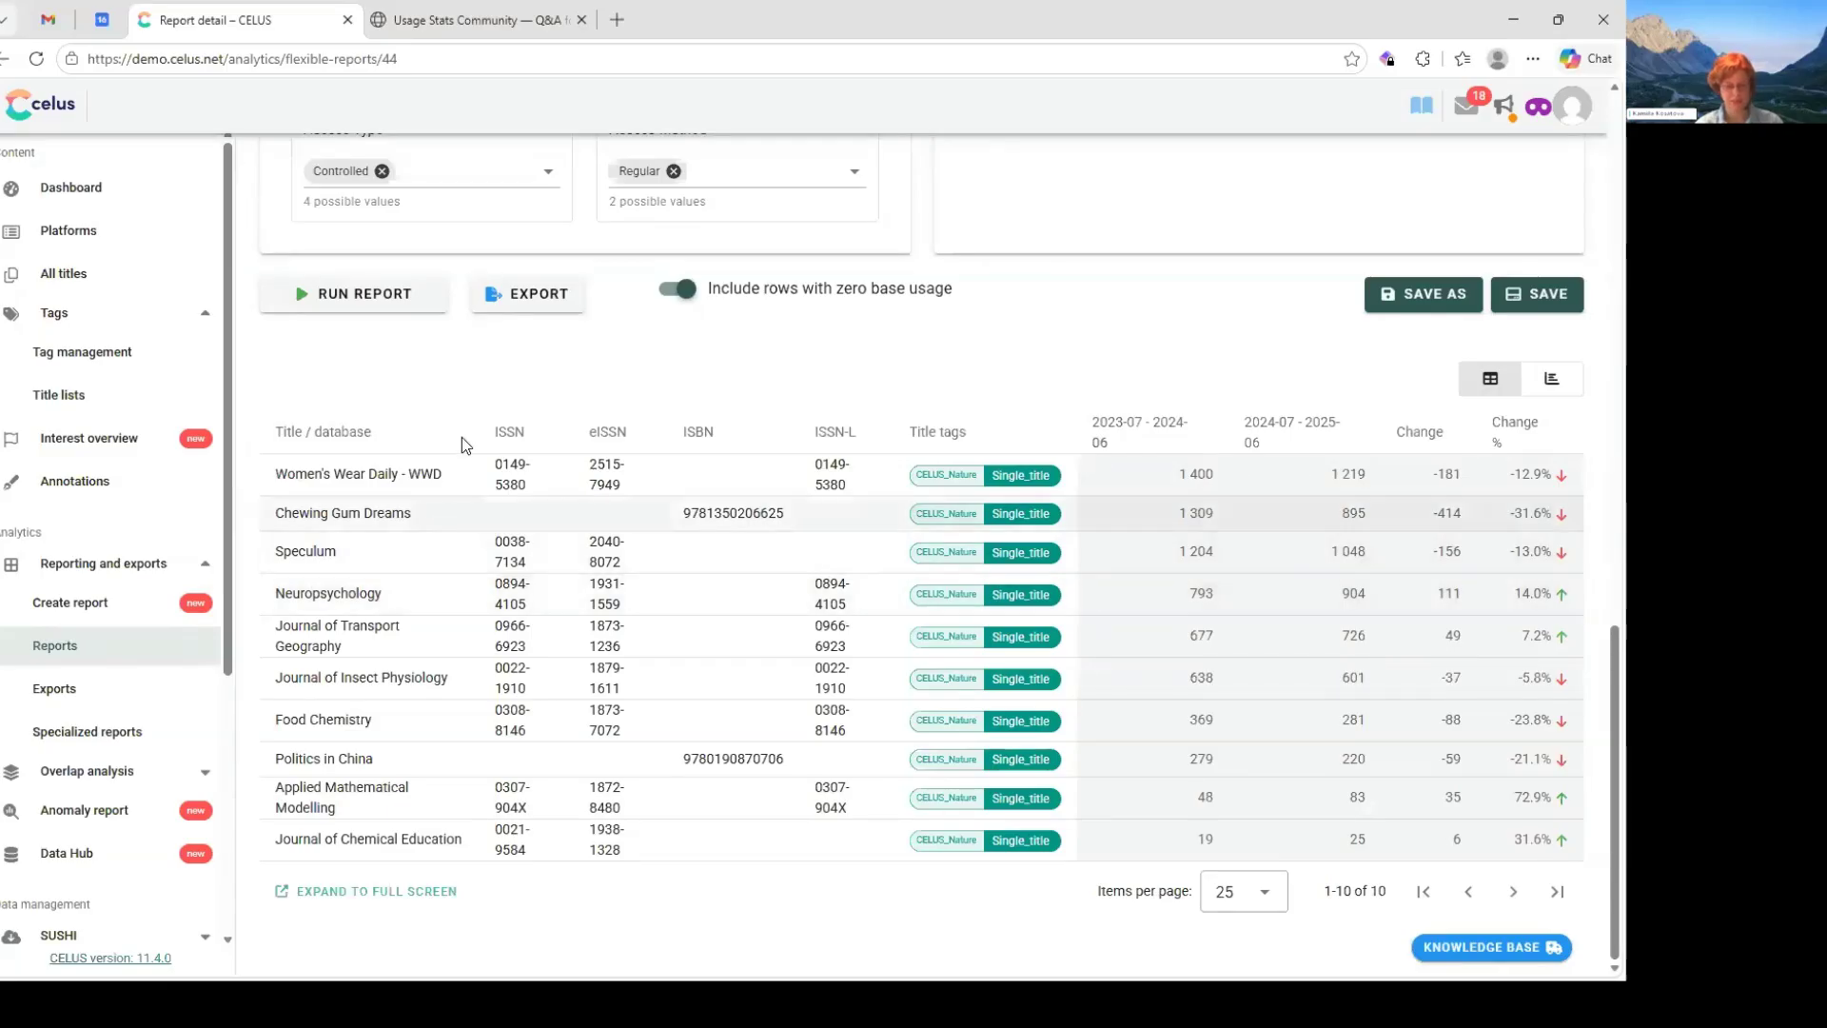
- Switch to File Explorer and open Prices_basic.xlsx from the CPU2 folder in Excel
key("alt+Tab")
key("alt+Tab")
key("alt+Tab")
key("alt+Tab")
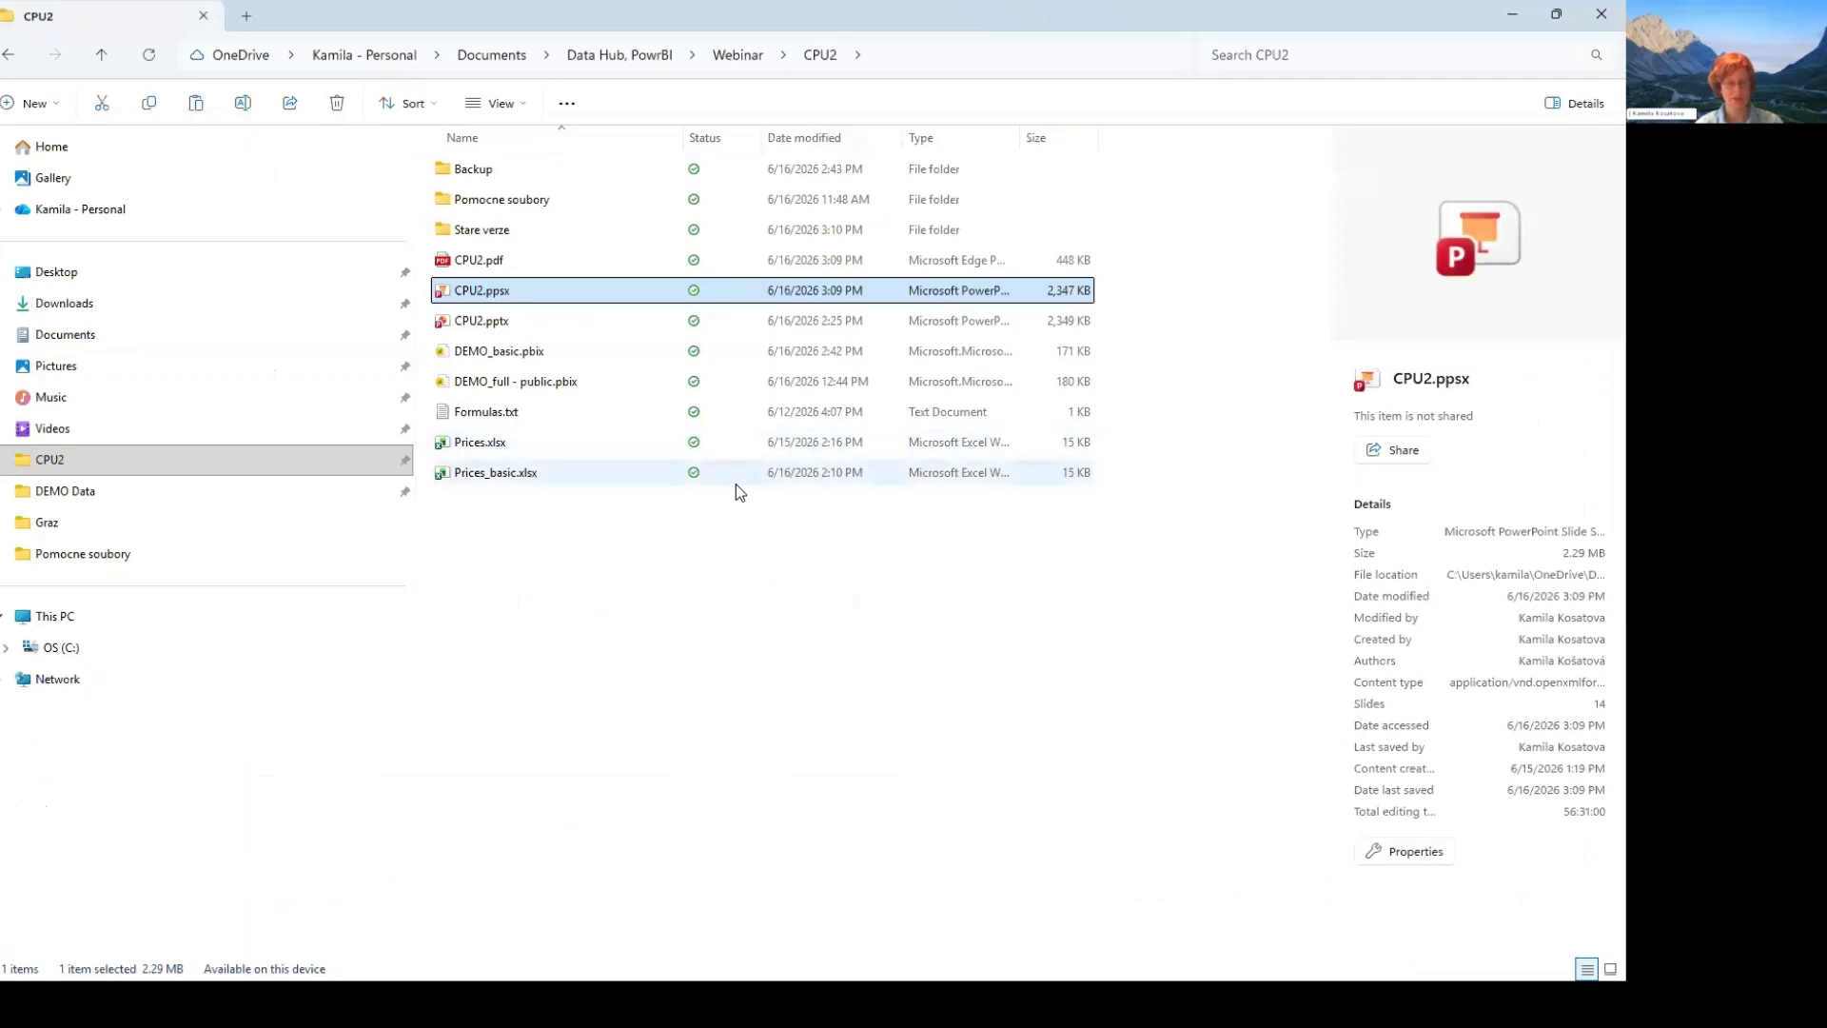
left_click(735, 484)
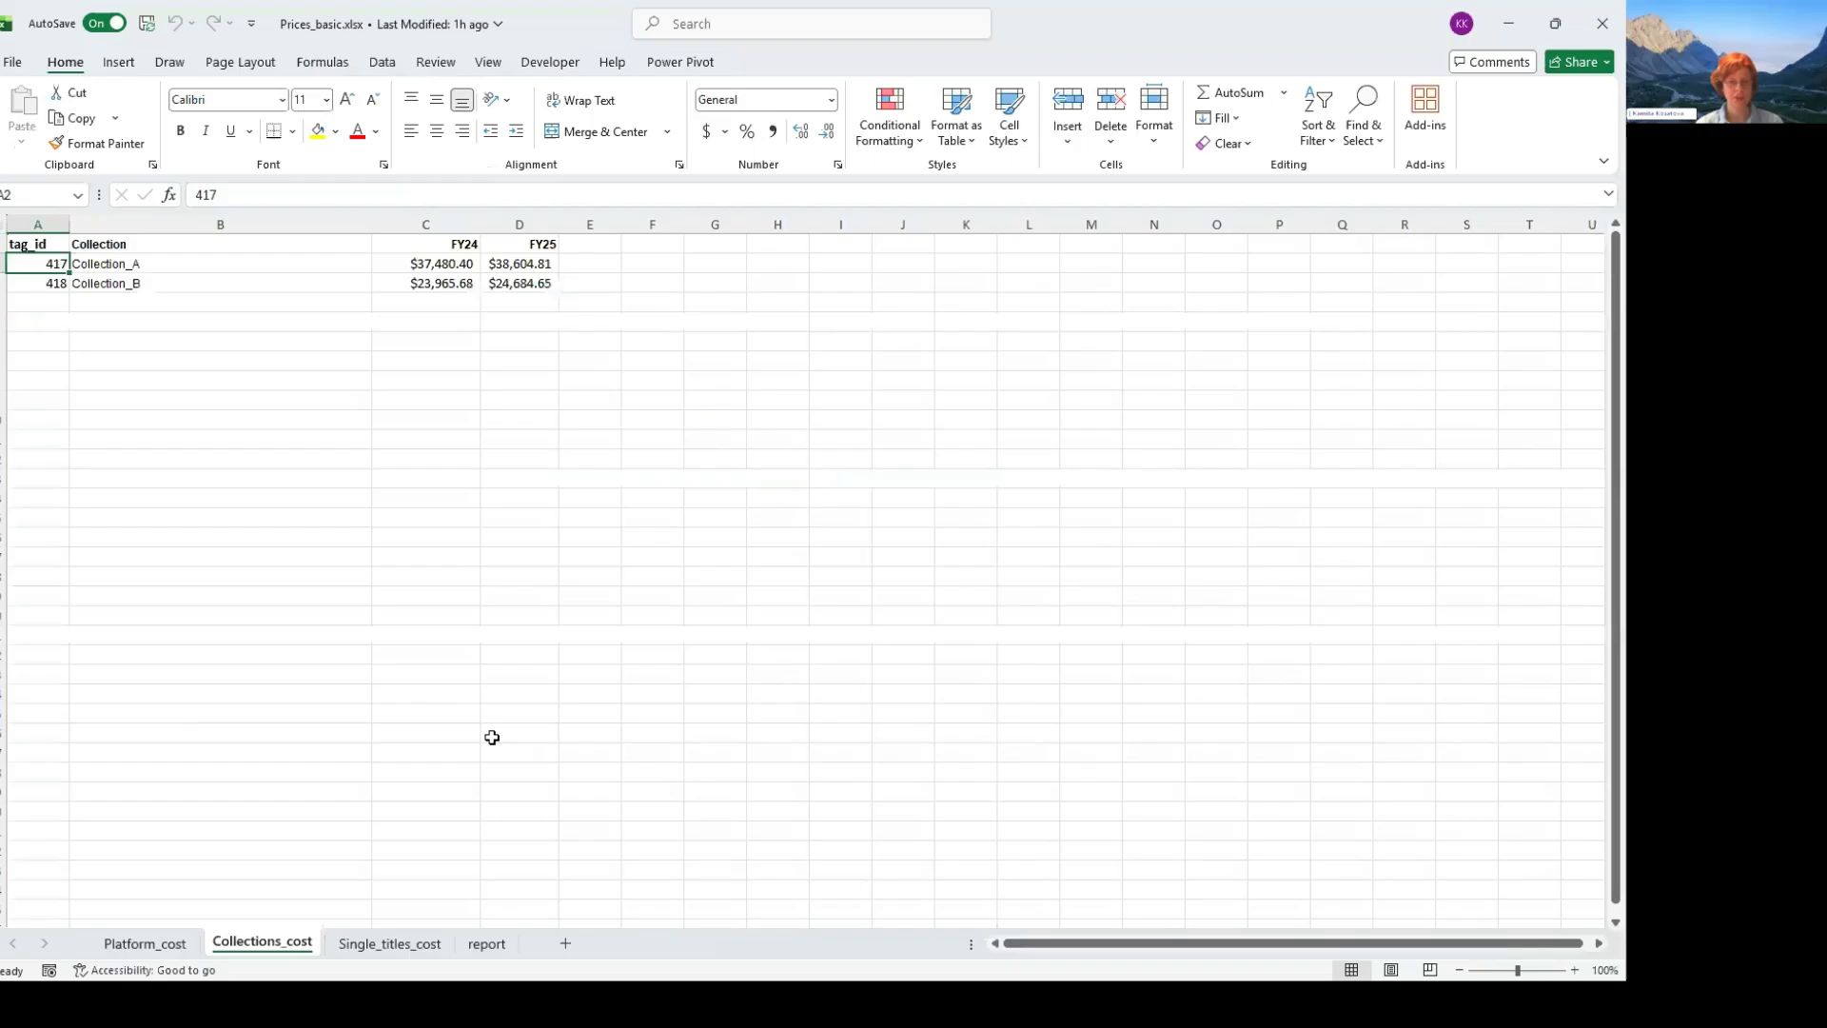
- Clear all the title_id values in A2:A11 on the Single_titles_cost sheet
key("ctrl+Page_Down")
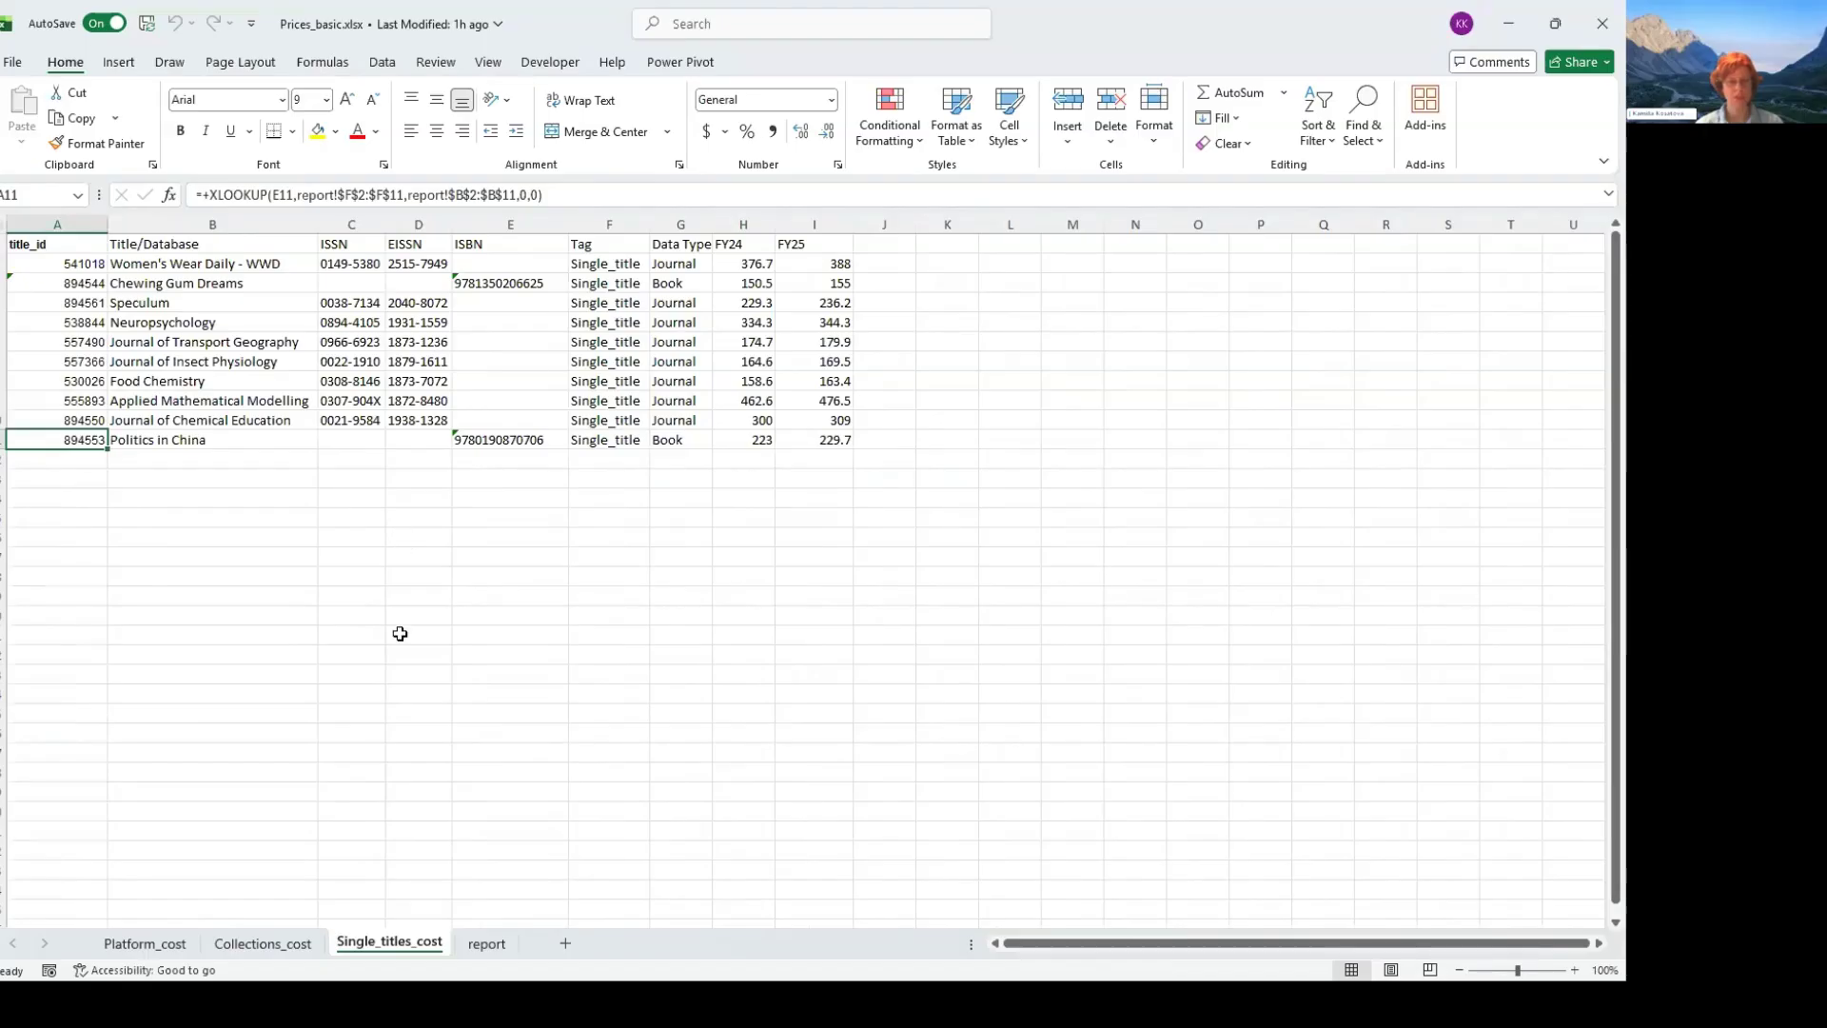
key("ctrl+Up")
key("Down")
key("shift+Down")
key("shift+Down")
key("shift+Down")
key("shift+Down")
key("shift+Down")
key("shift+Down")
key("shift+Down")
key("shift+Down")
key("shift+Down")
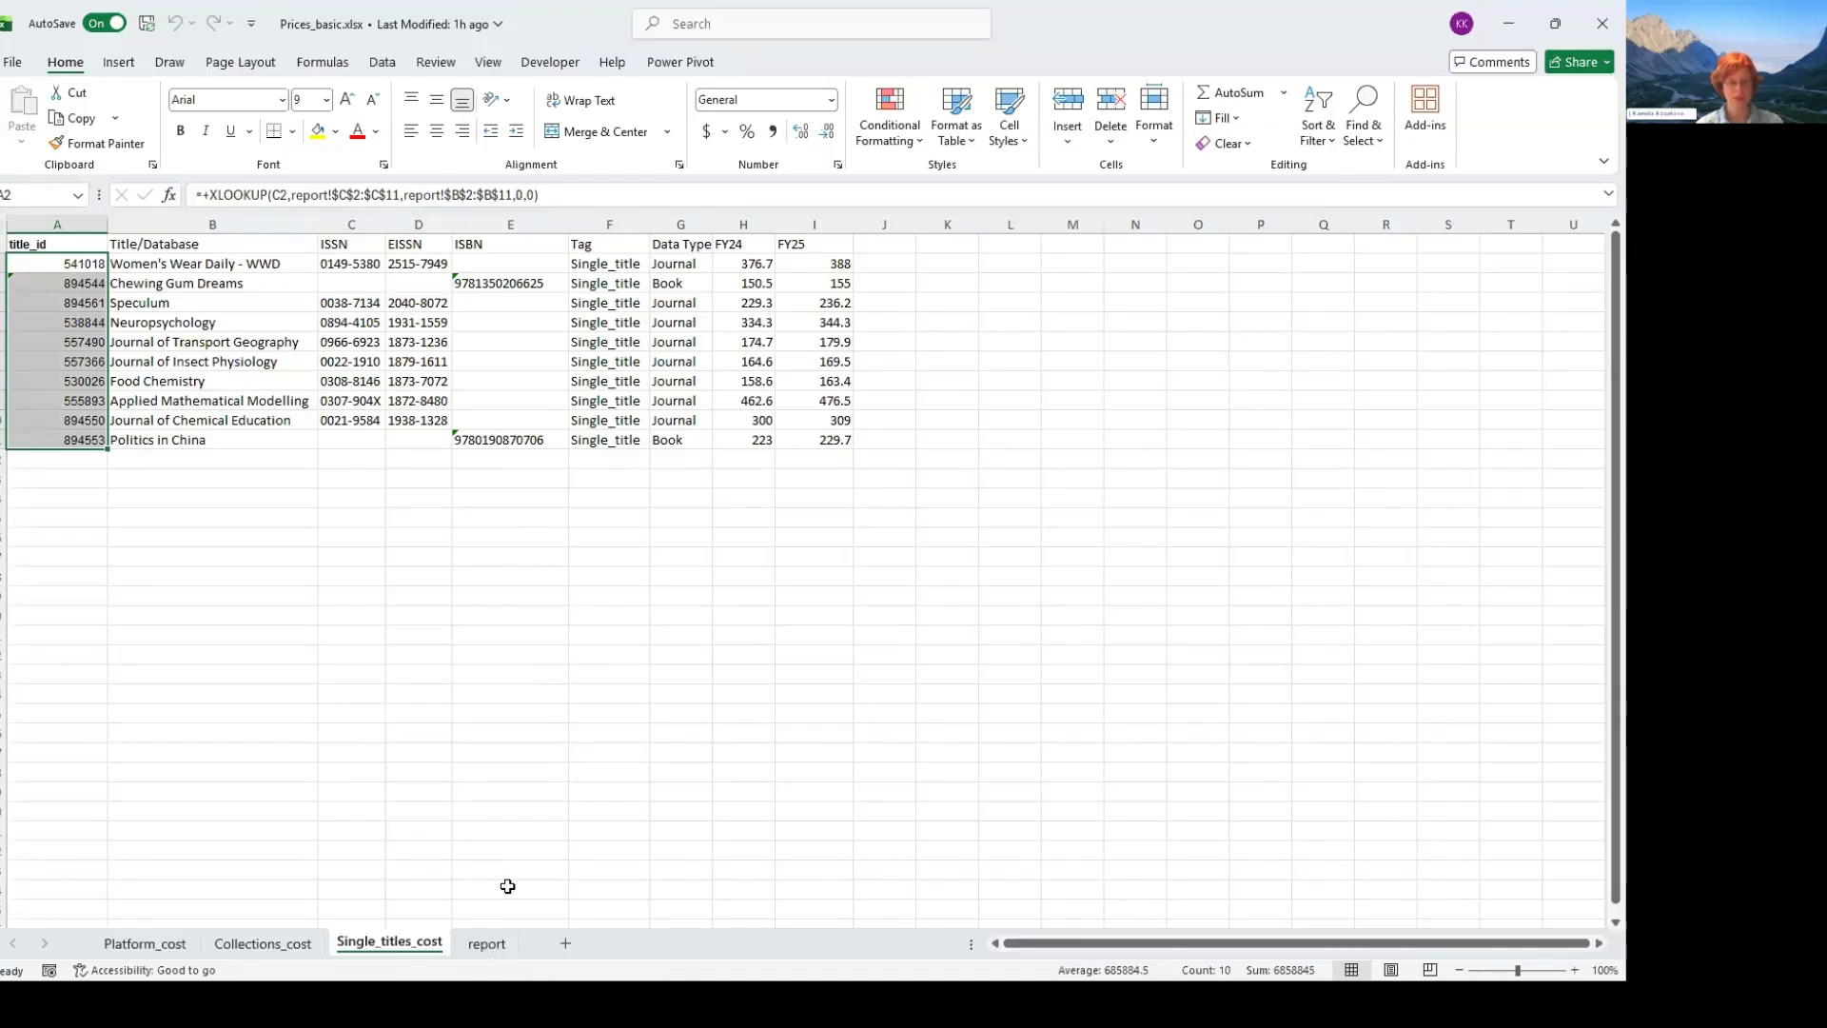
key("Delete")
- Permanently delete the existing report sheet from the Prices_basic.xlsx workbook
left_click(486, 943)
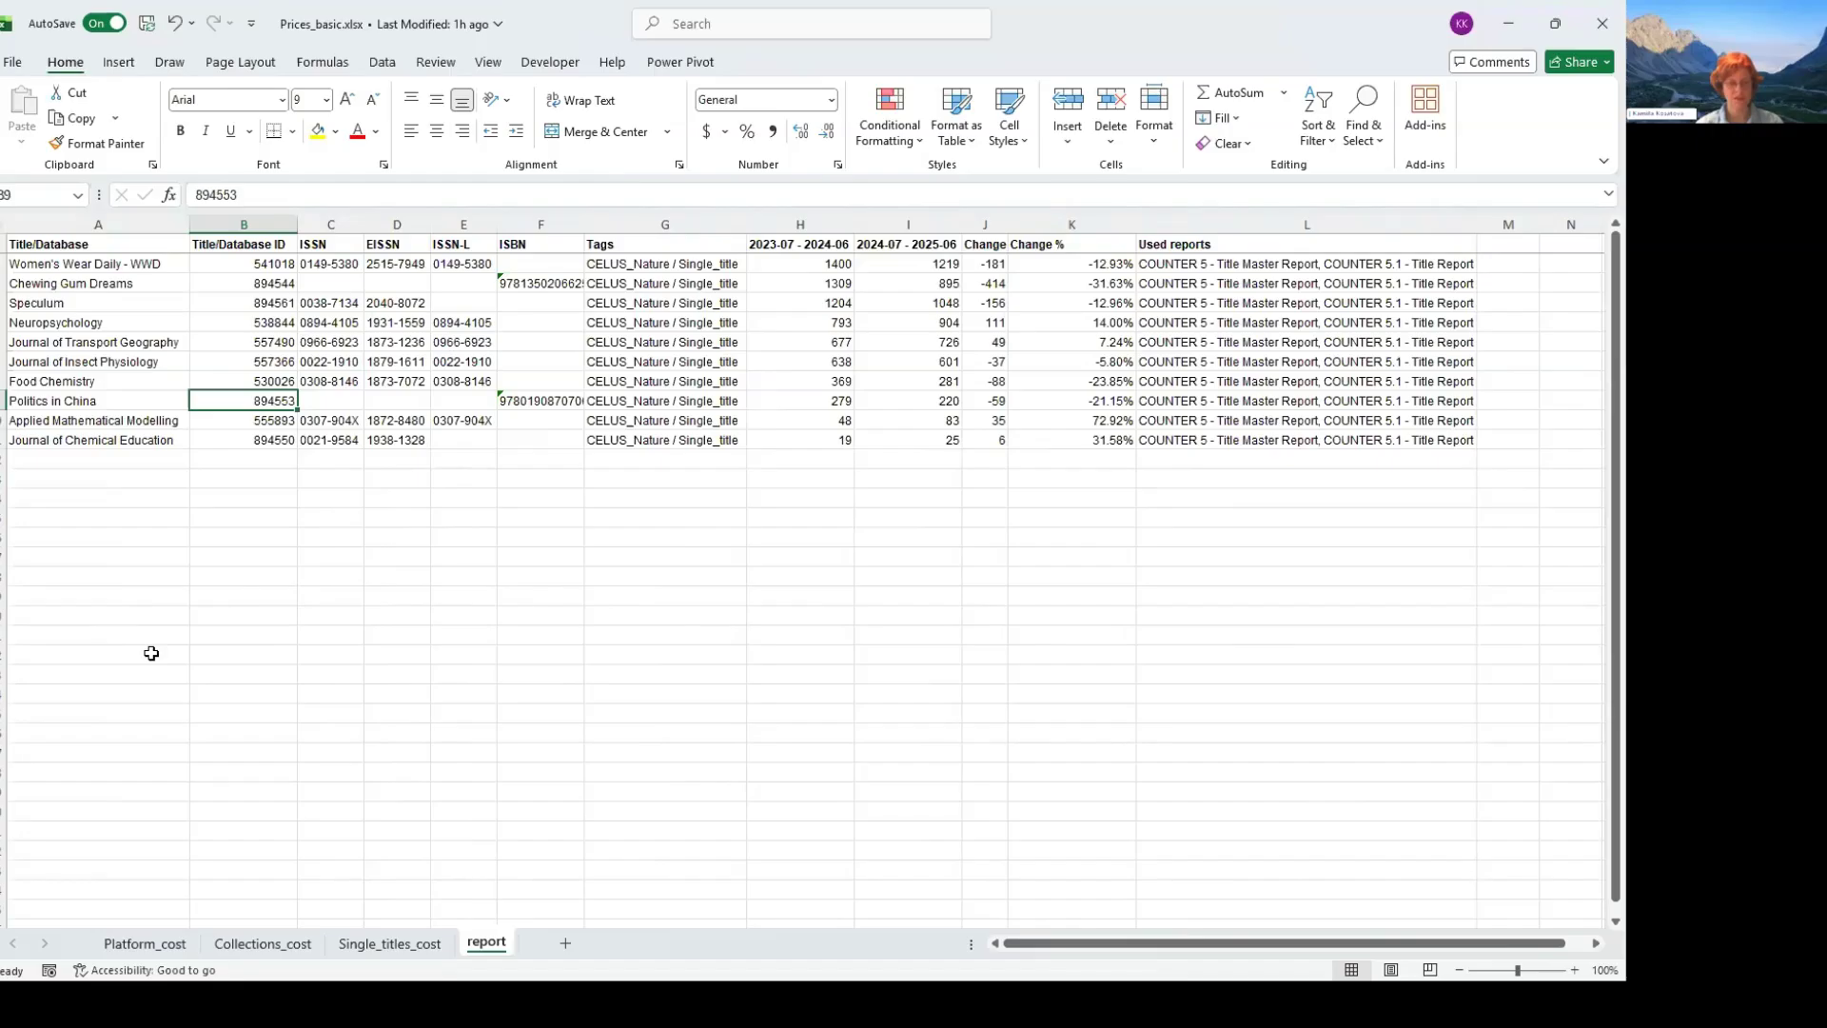
right_click(494, 944)
left_click(549, 674)
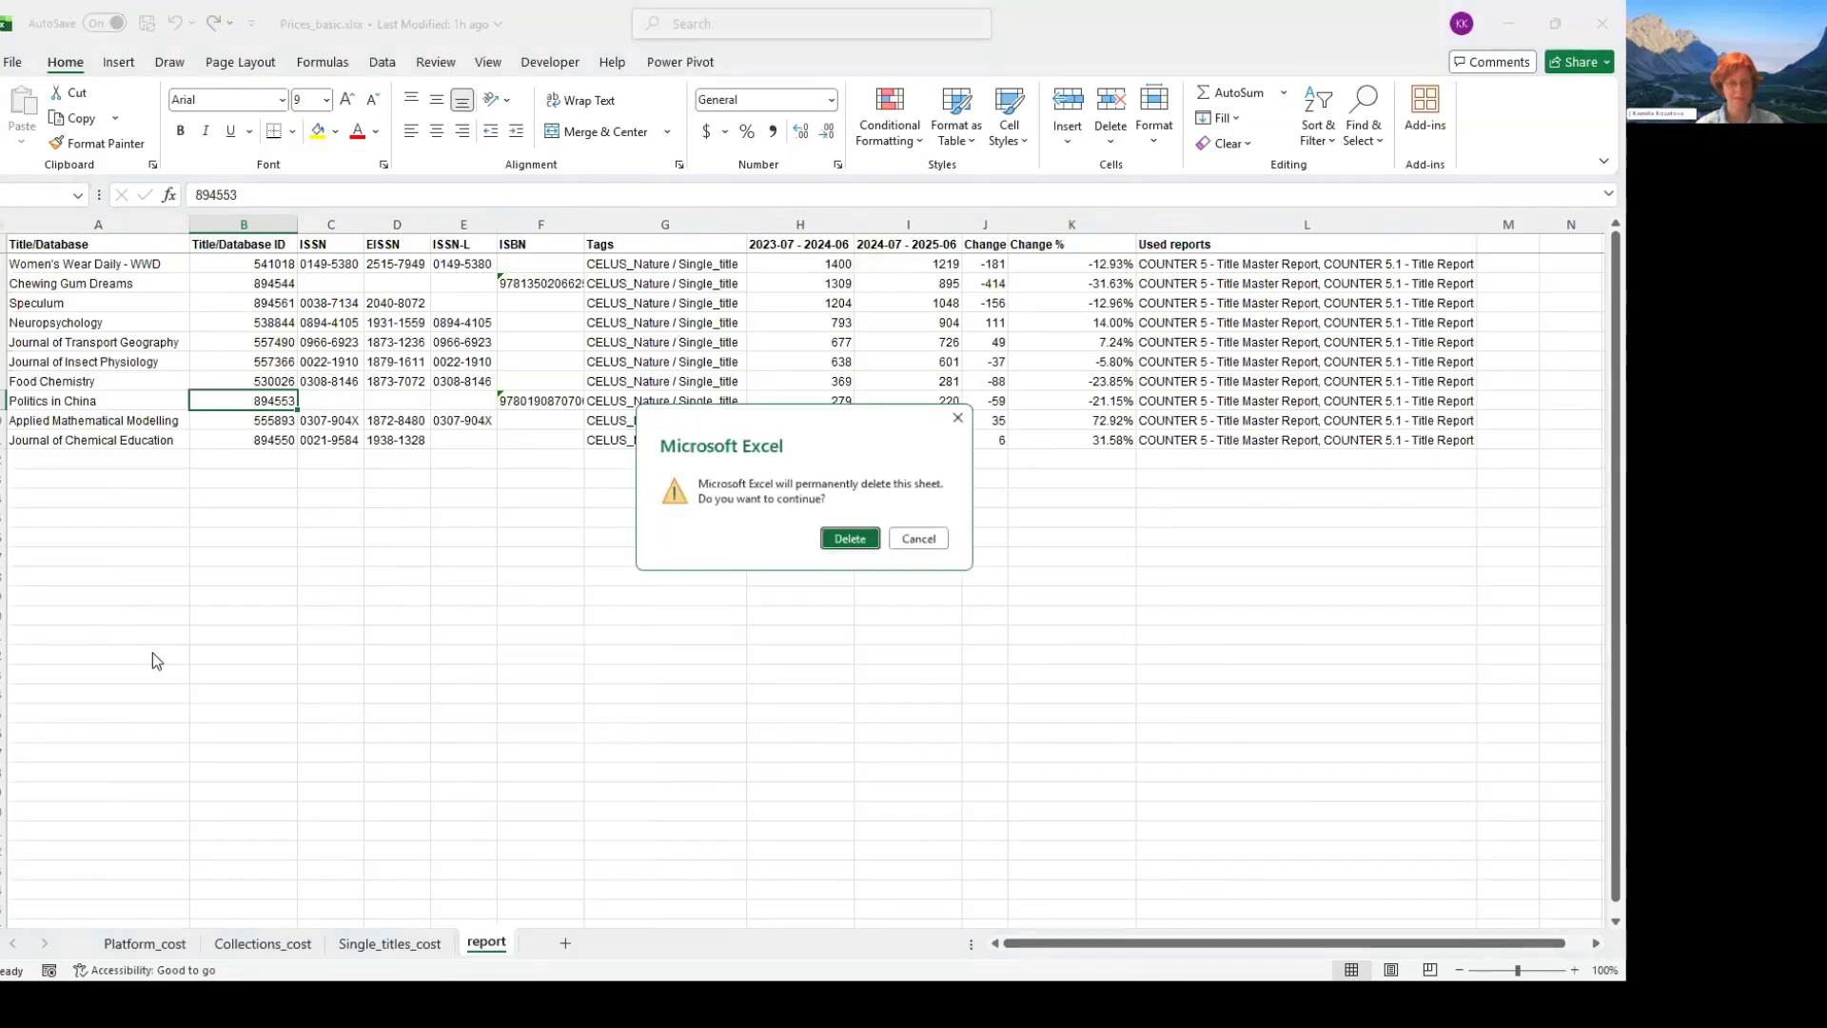
key("Return")
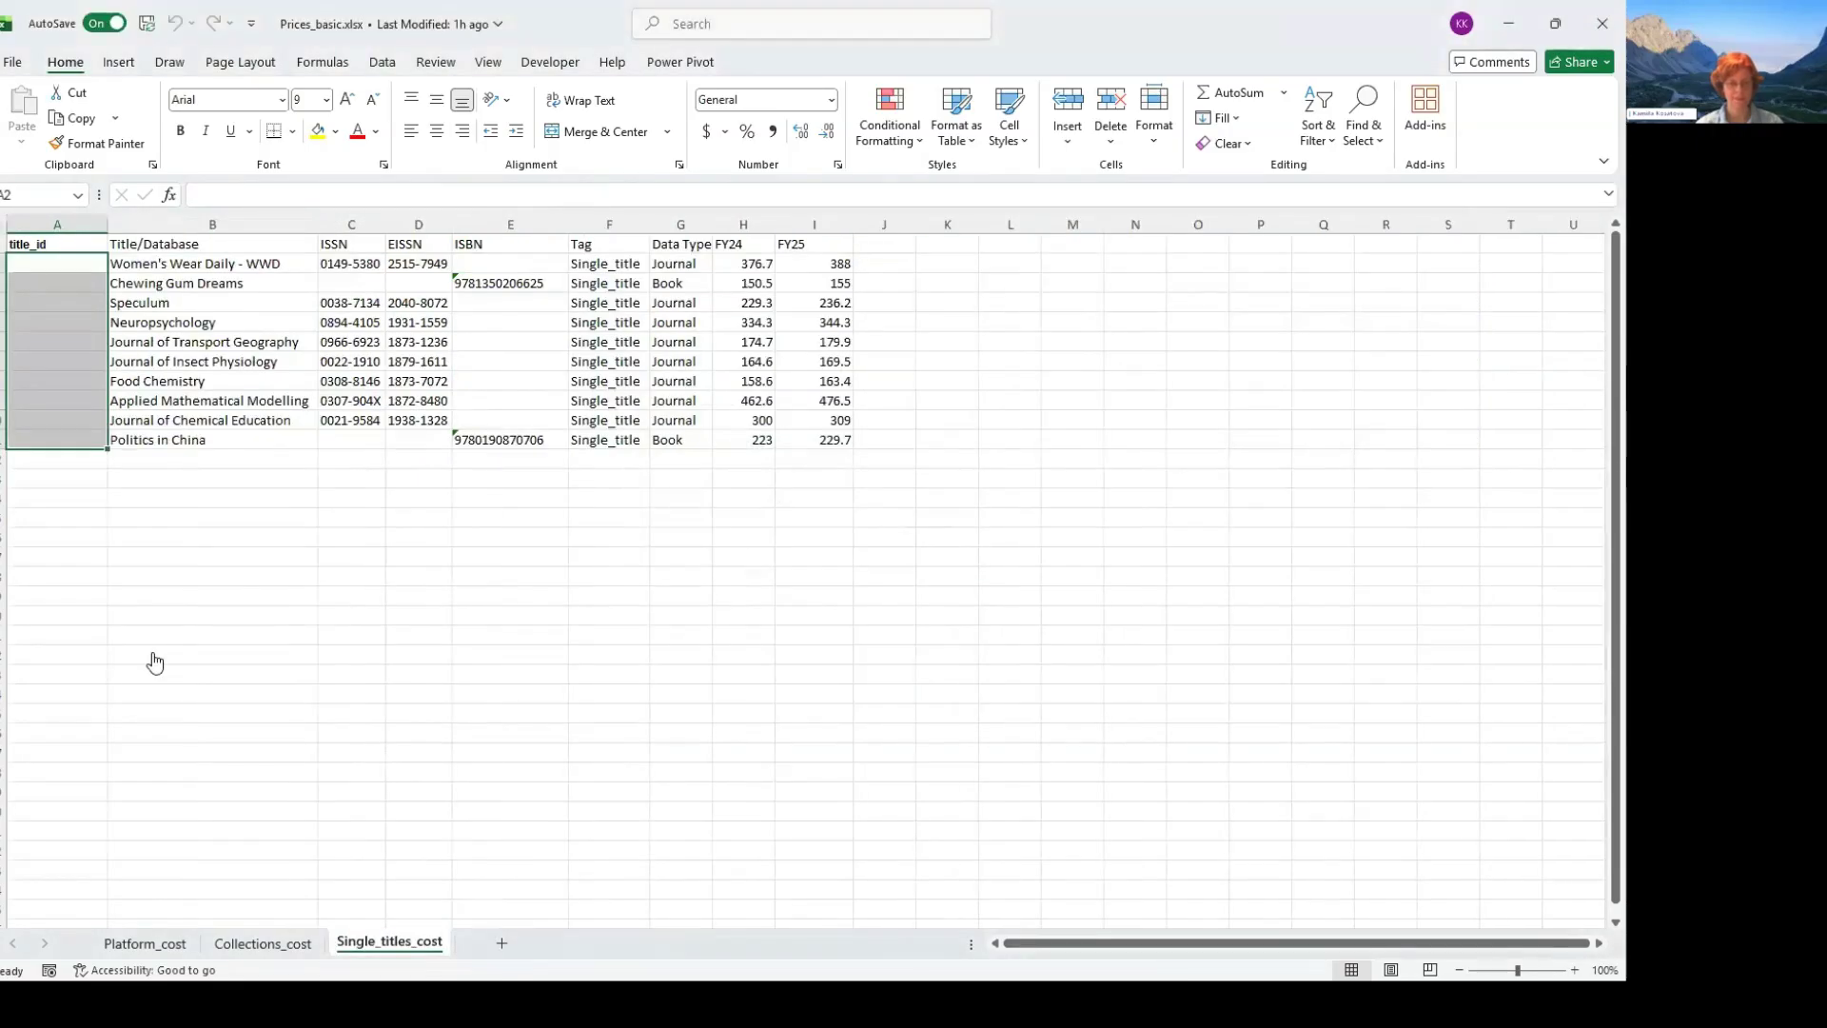
- Switch back to CELUS in the browser, export the title usage report and open the downloaded workbook in Excel
key("alt+Tab")
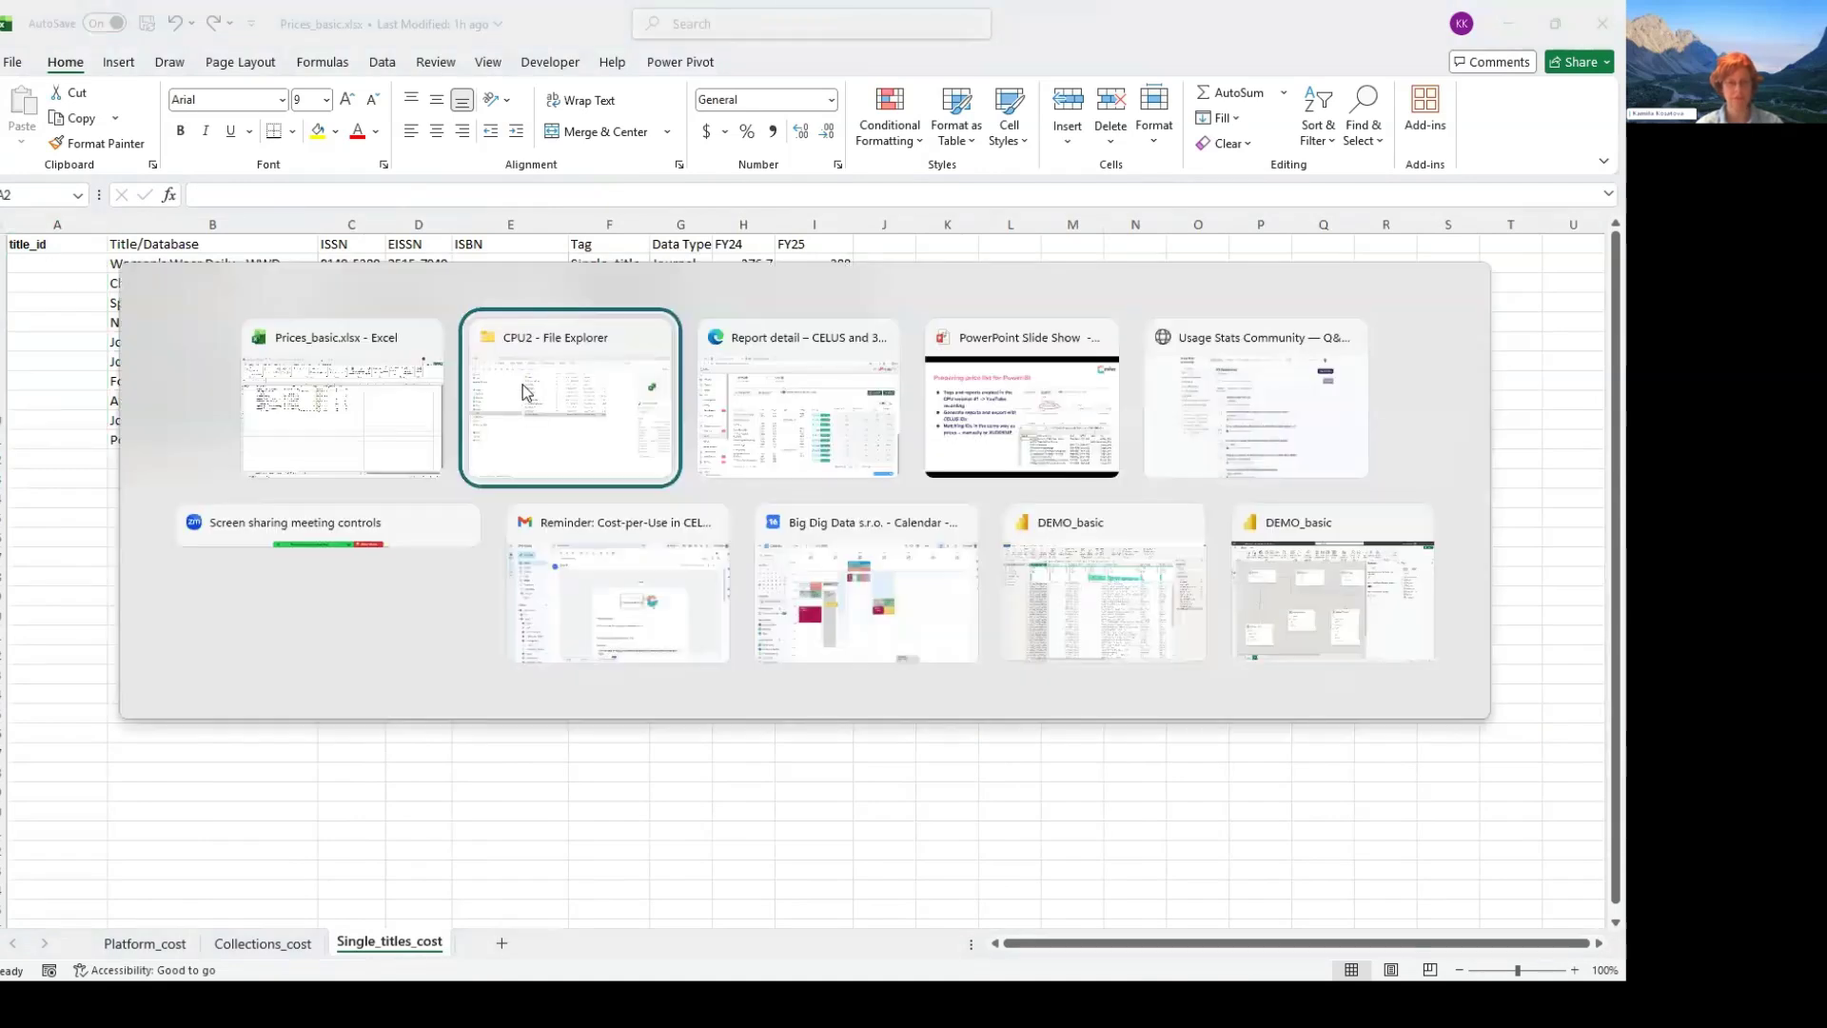
key("alt+Tab")
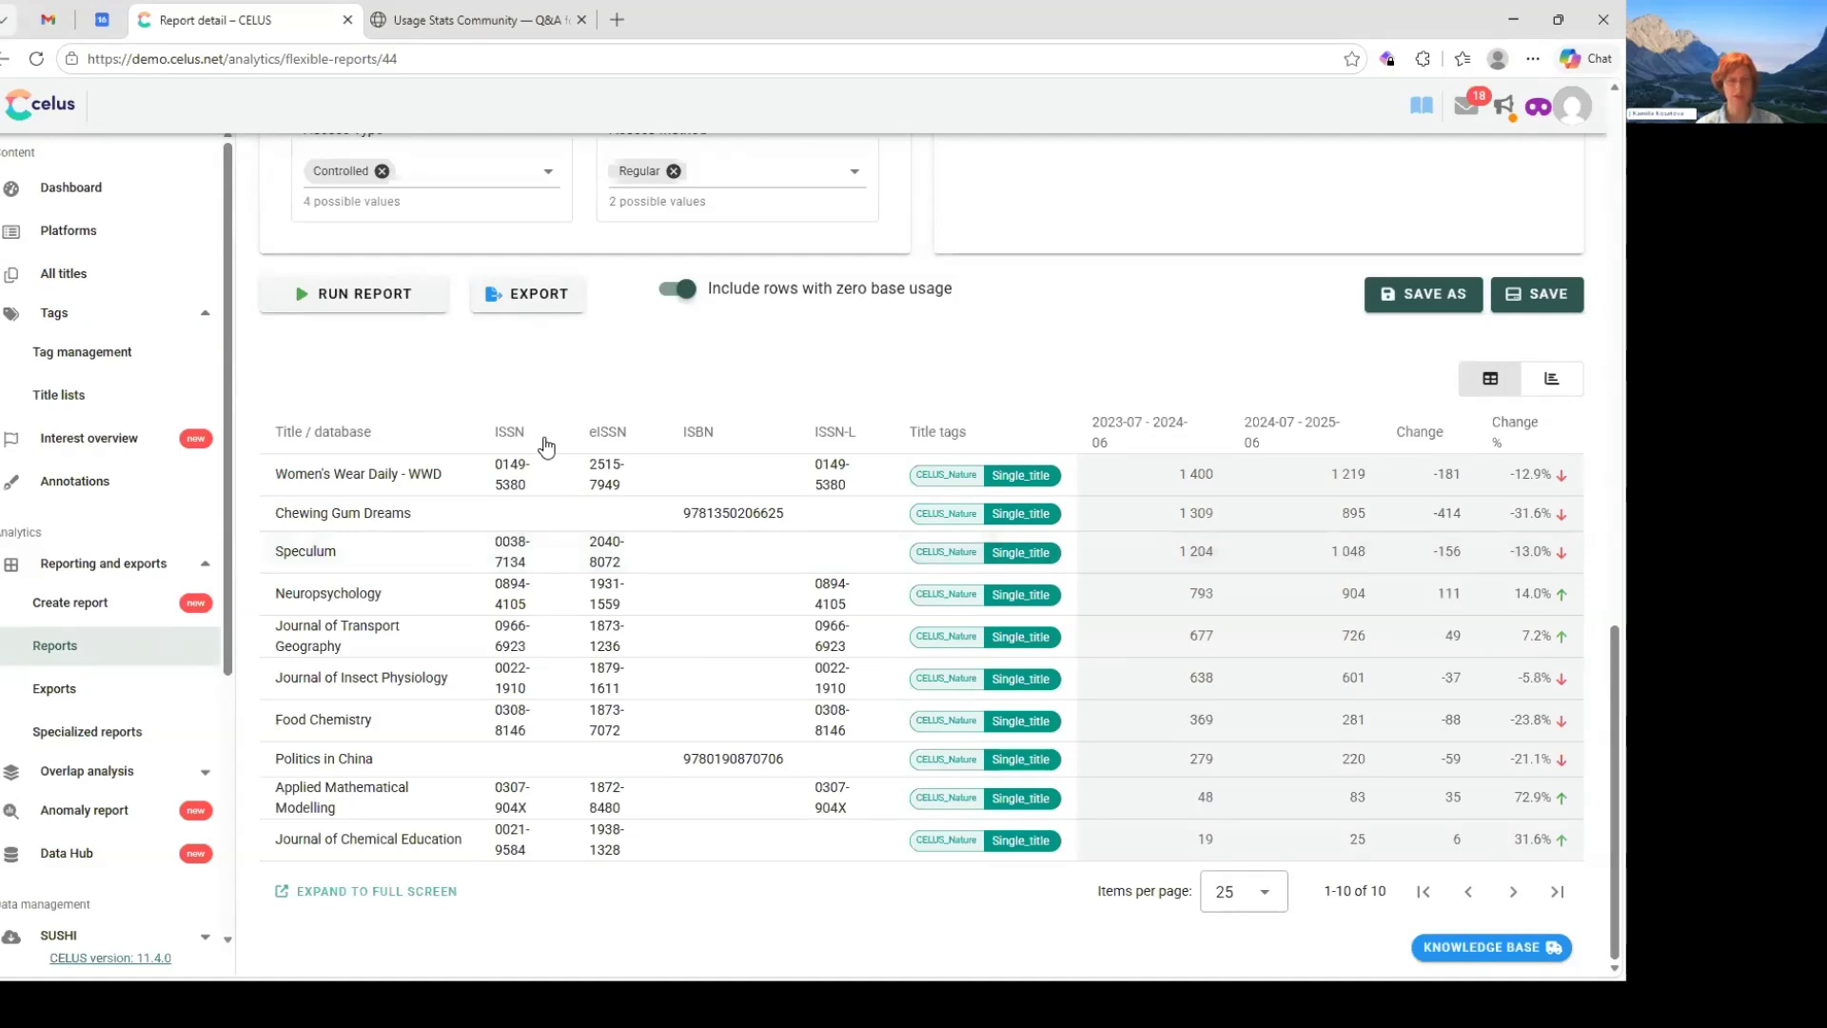
left_click(528, 295)
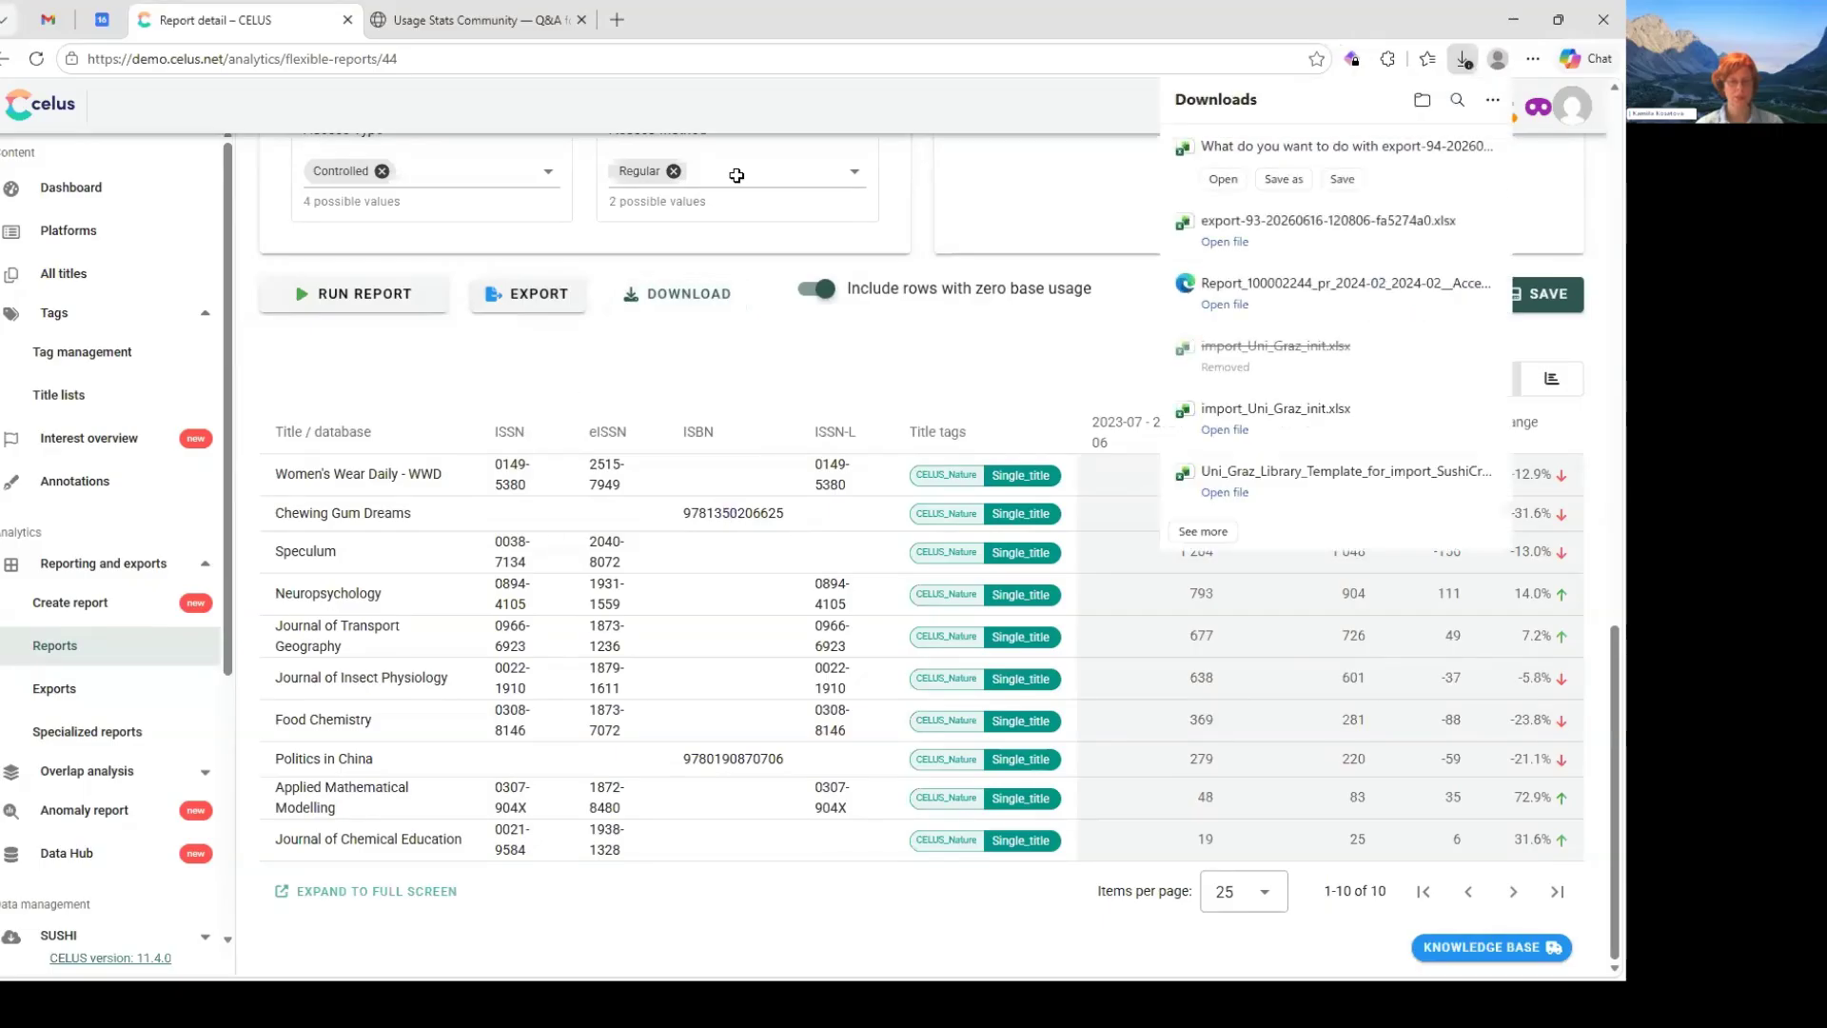
left_click(1223, 192)
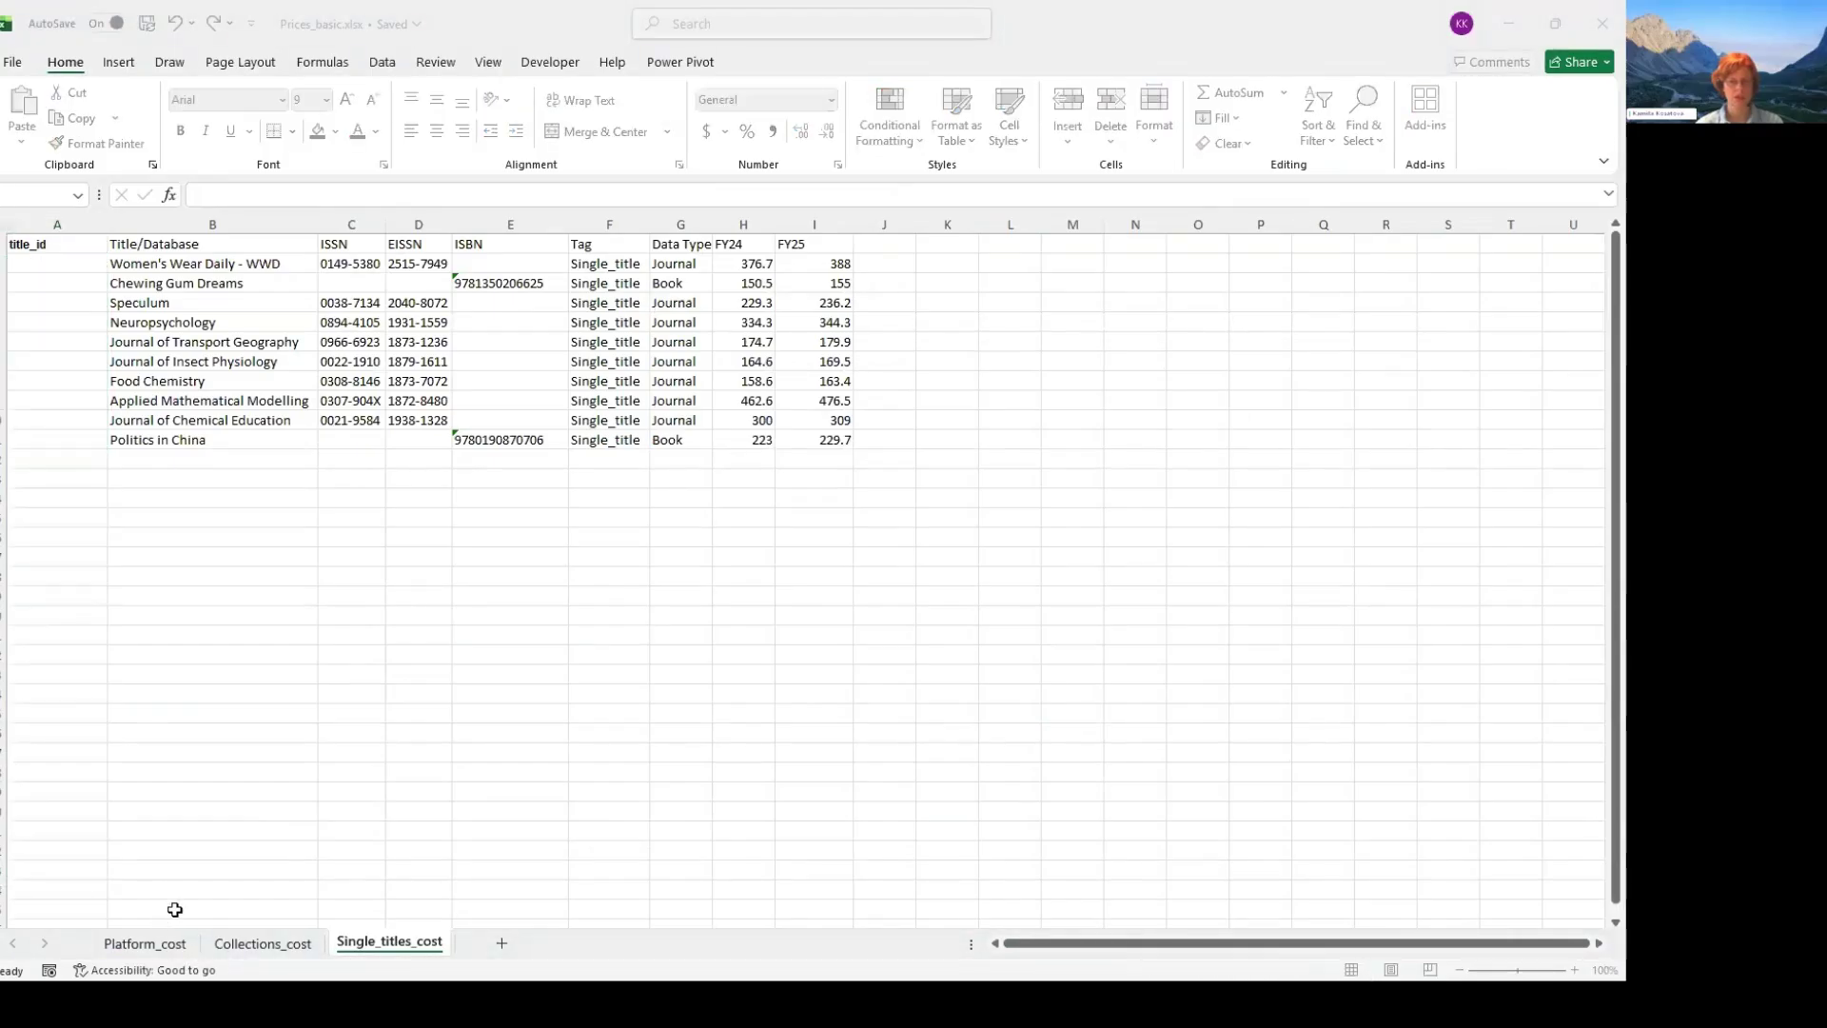
left_click(770, 92)
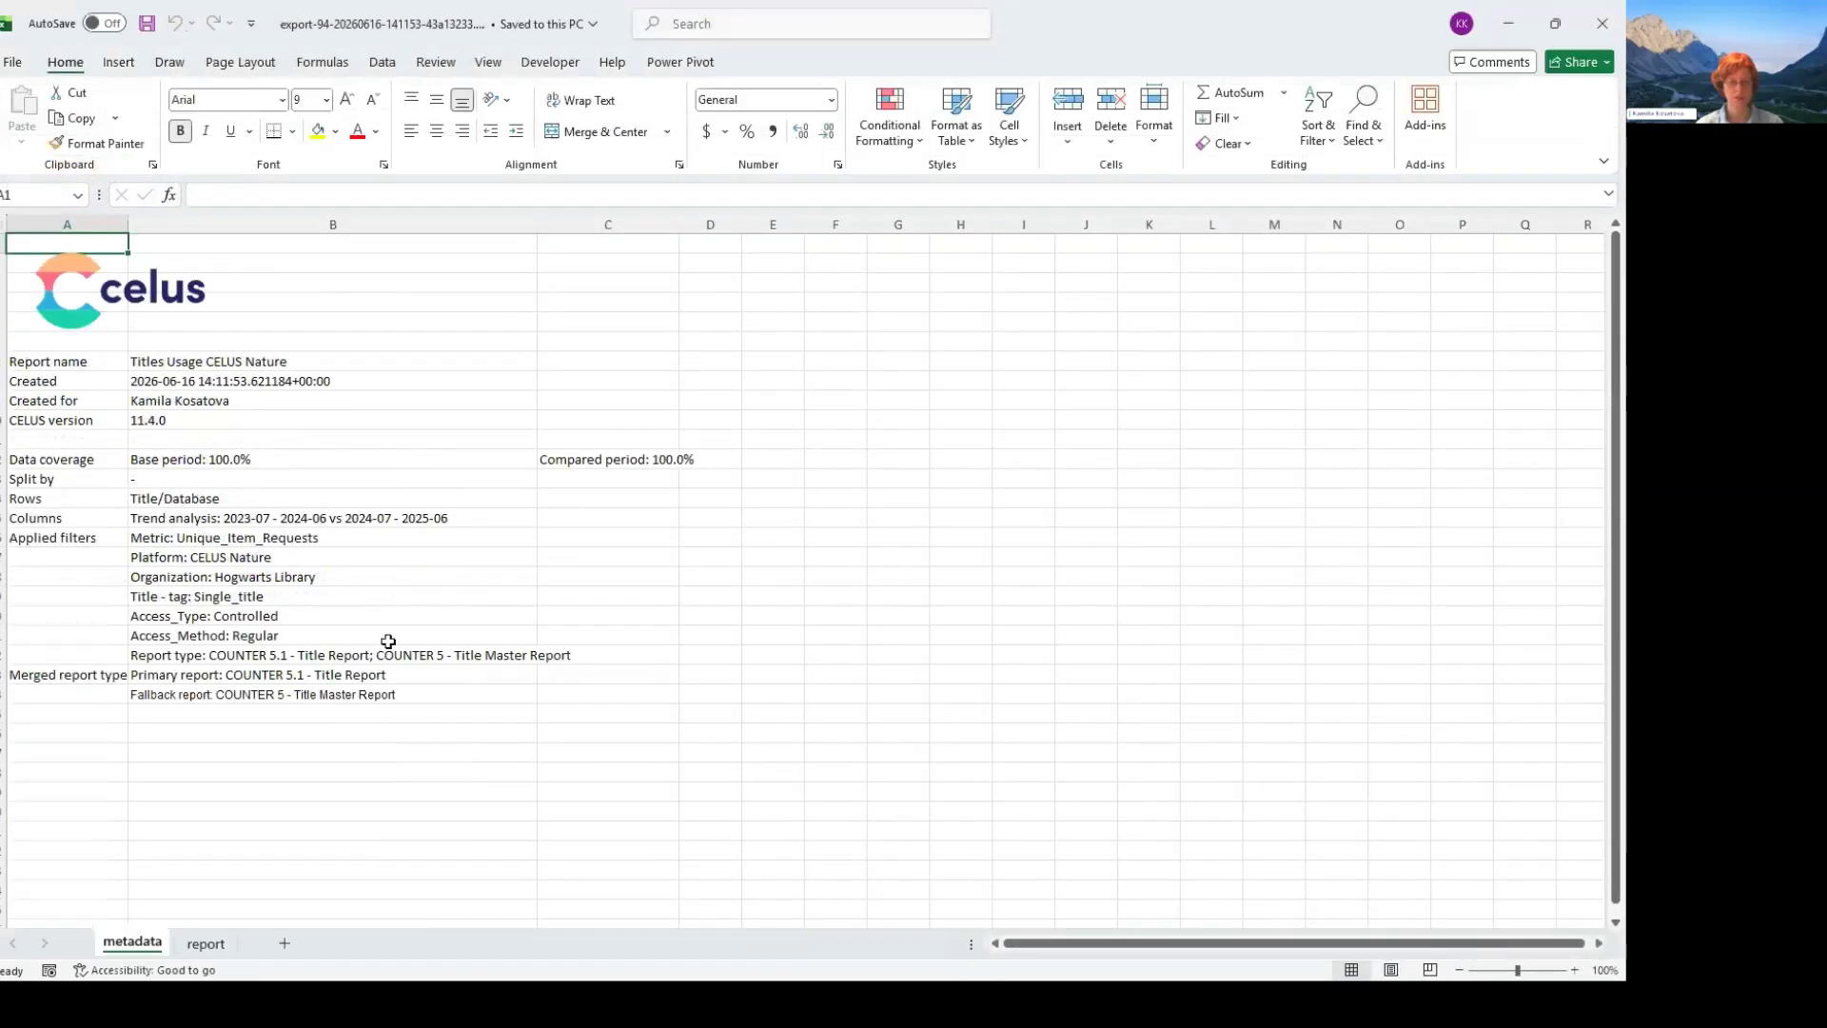
- Select all the Title/Database ID values in B2:B11 on the exported workbook's report sheet
left_click(206, 944)
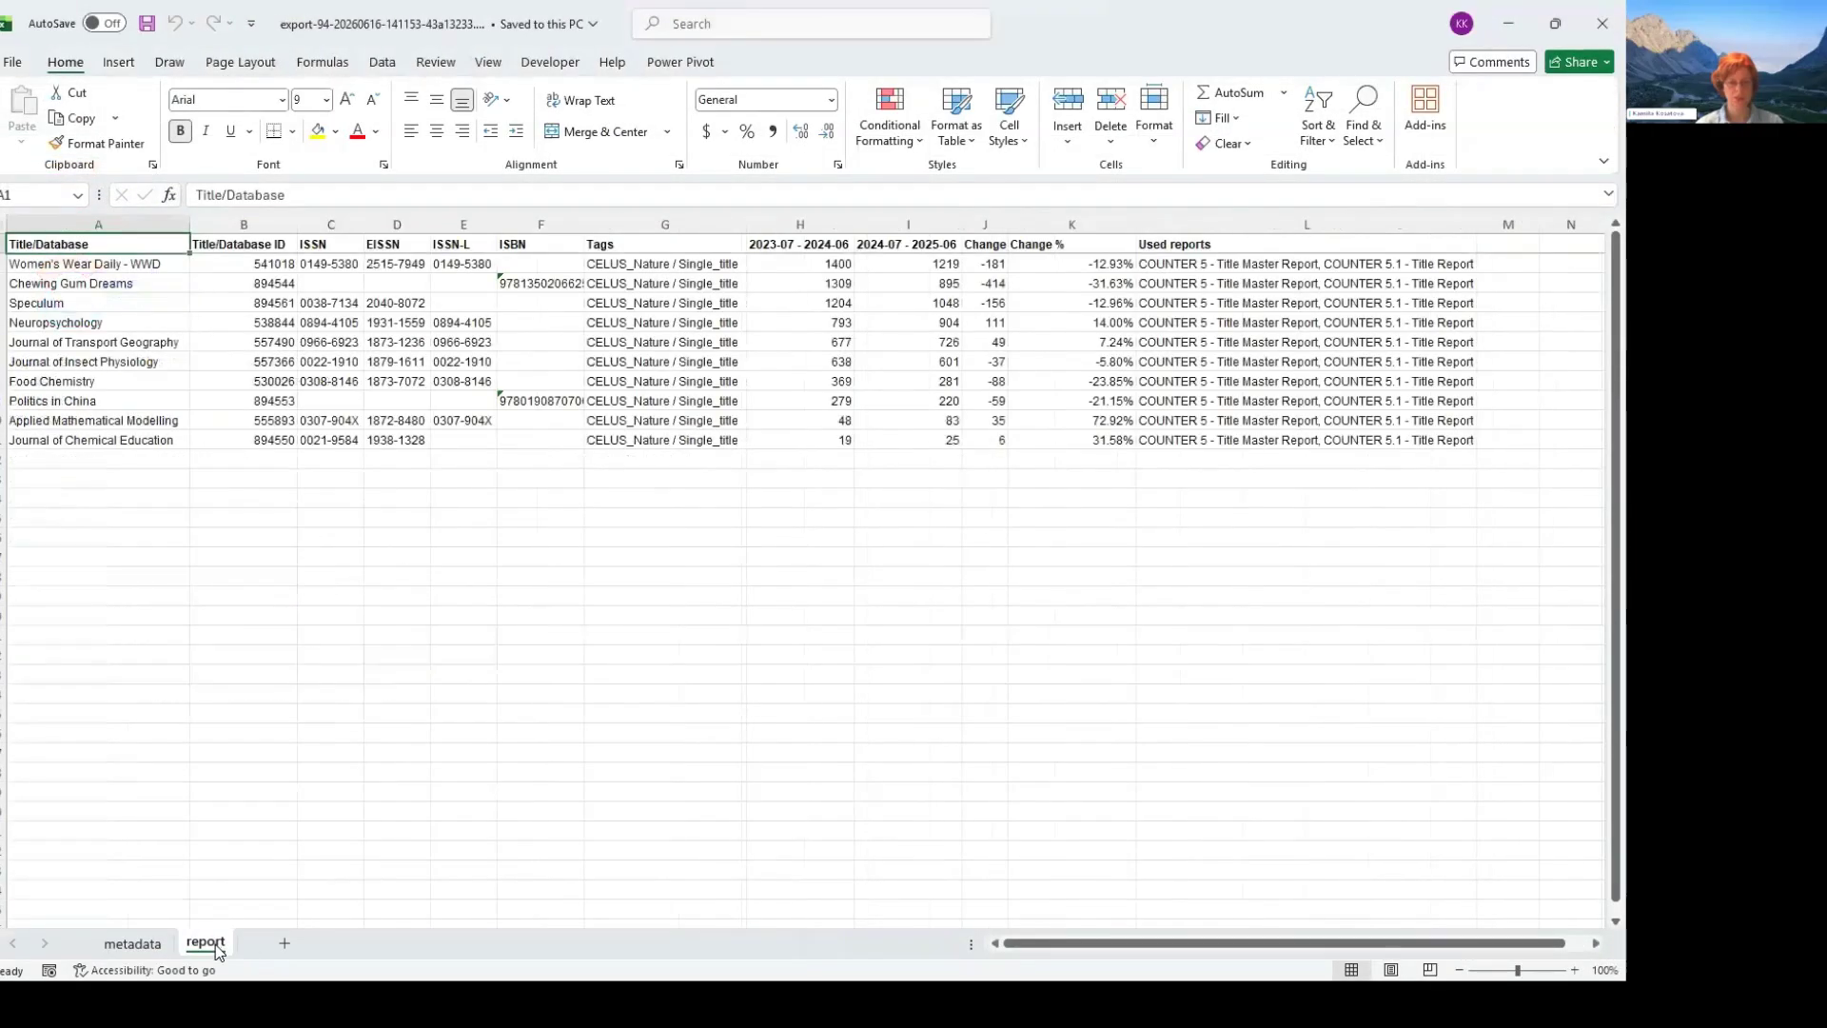
key("Right")
key("Down")
key("shift+Down")
key("shift+Down")
key("shift+Down")
key("shift+Down")
key("shift+Down")
key("shift+Down")
key("shift+Down")
key("shift+Down")
key("shift+Down")
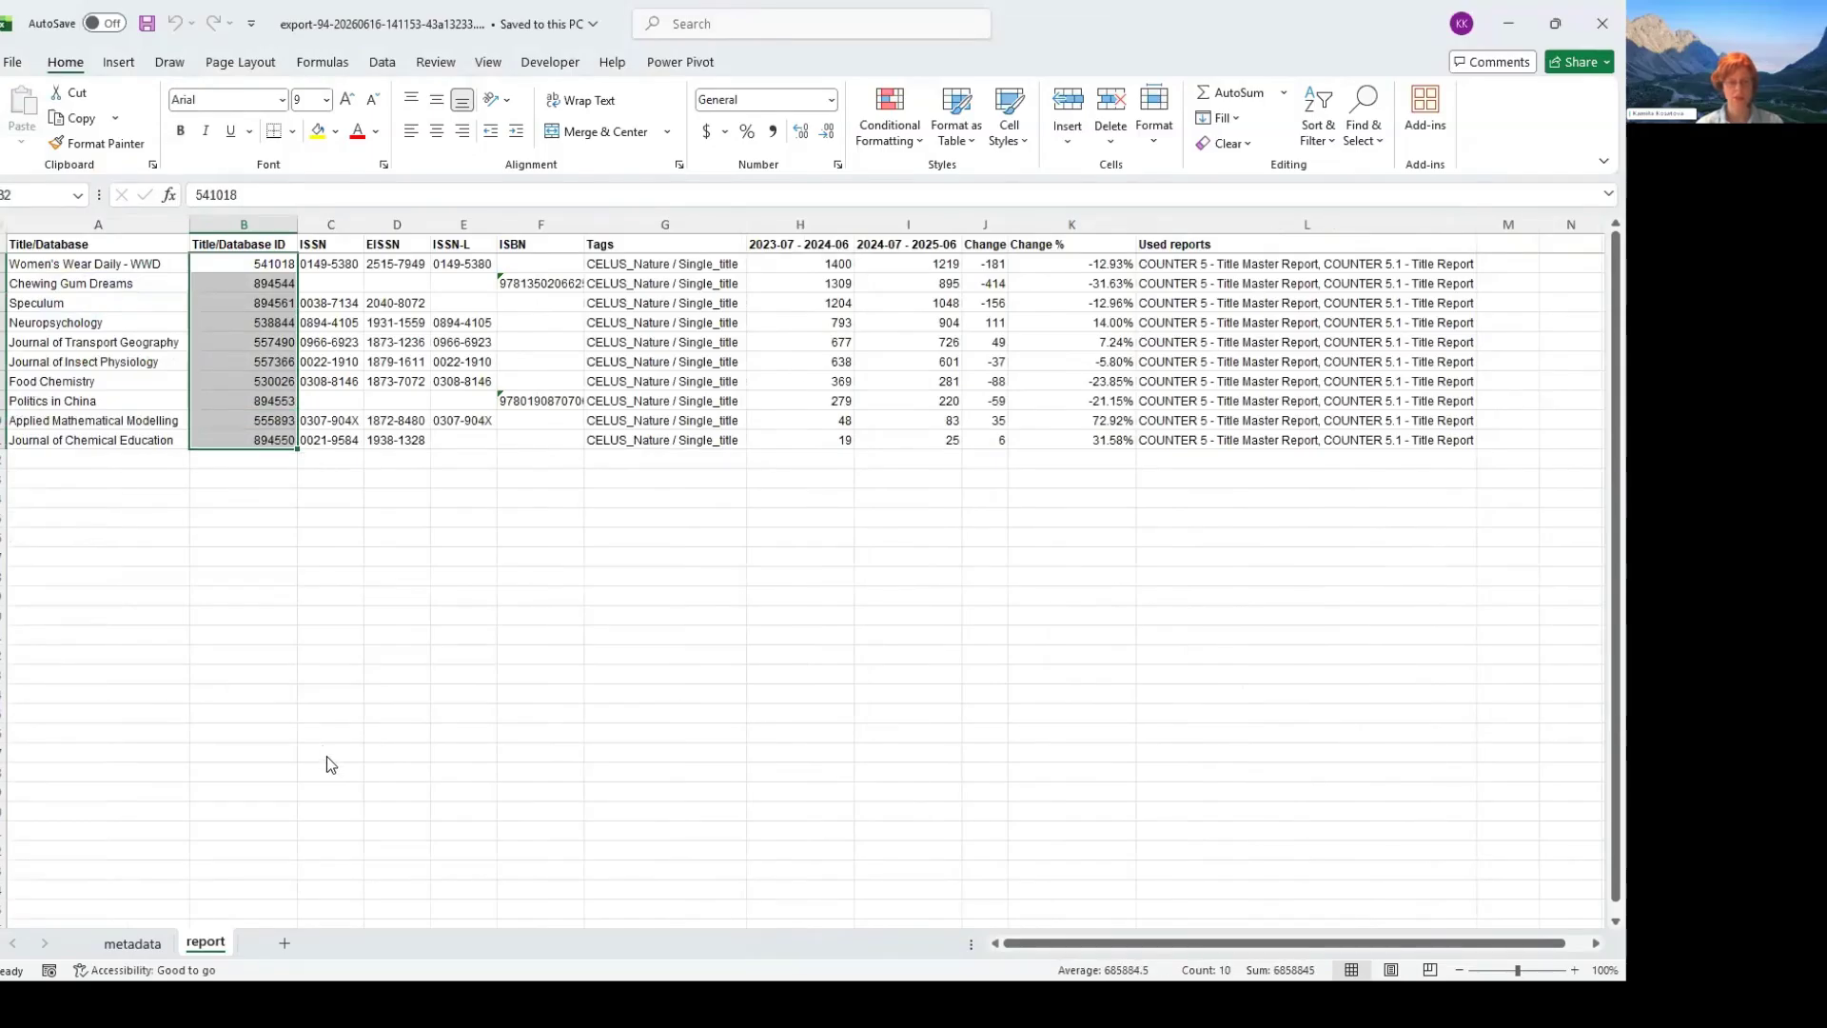
- Create a copy of the report sheet at the end of the Prices_basic.xlsx workbook
right_click(217, 944)
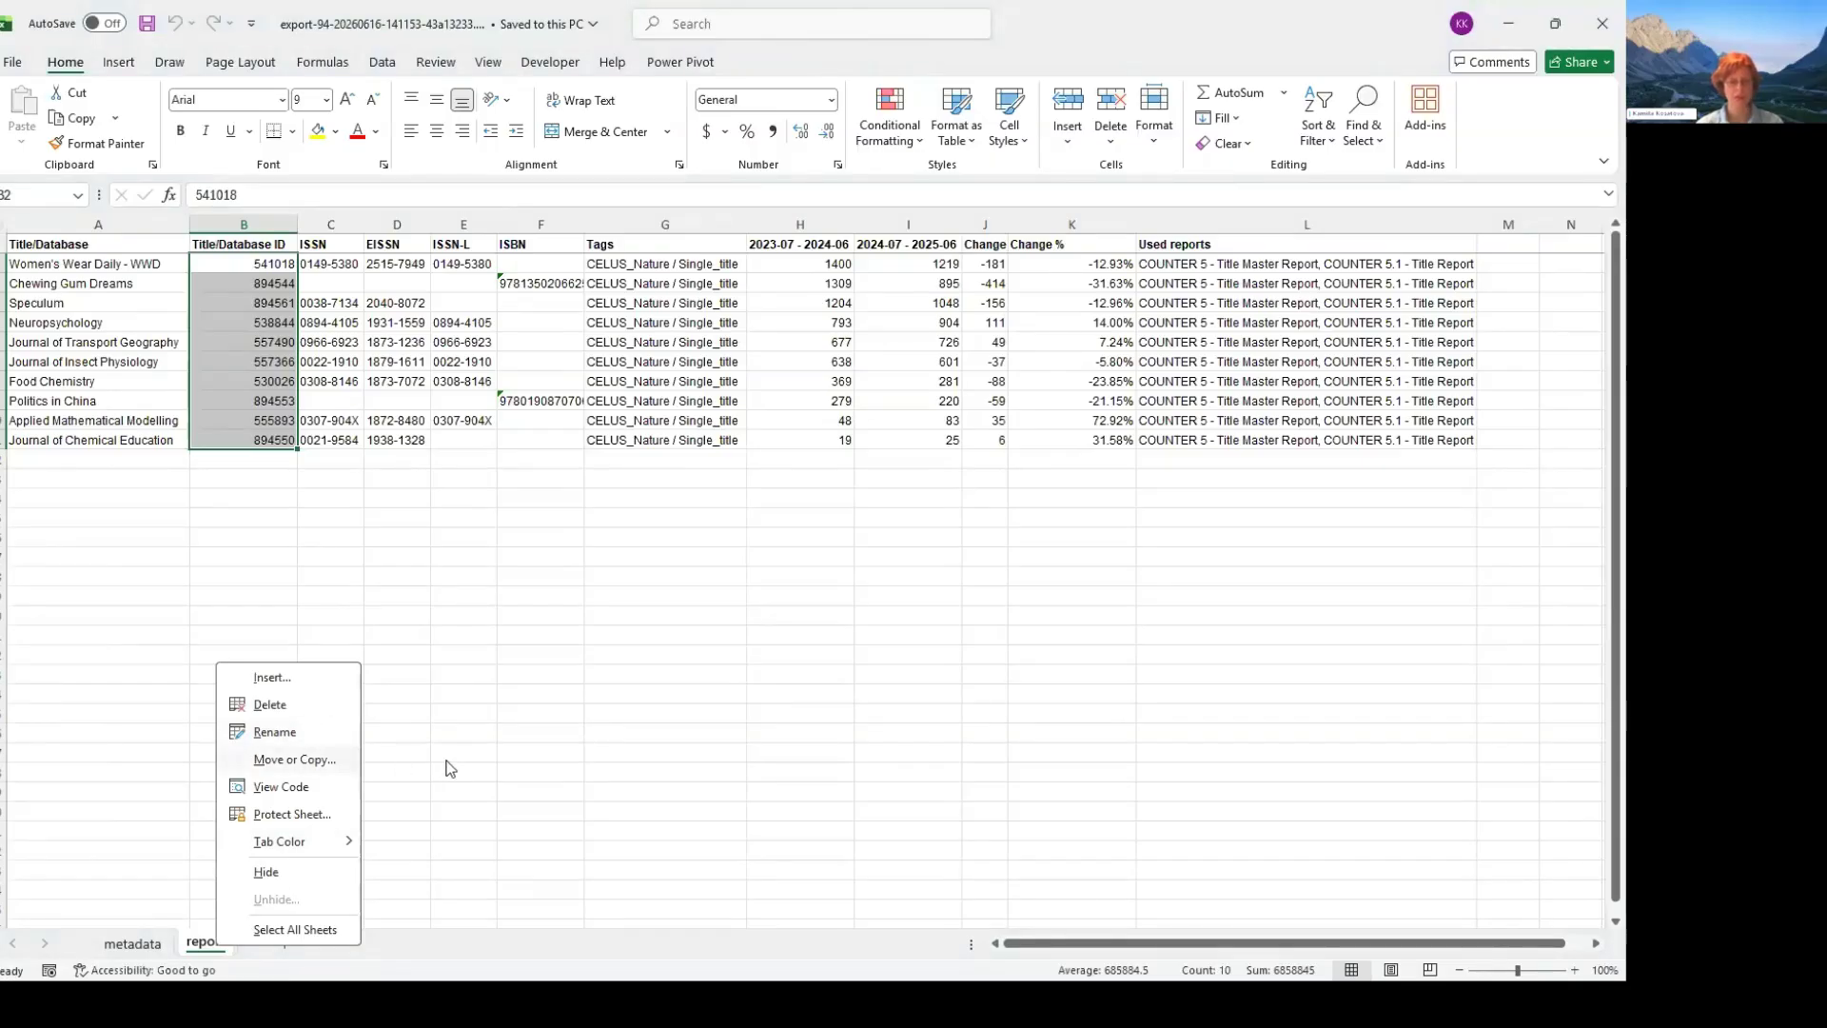
left_click(295, 759)
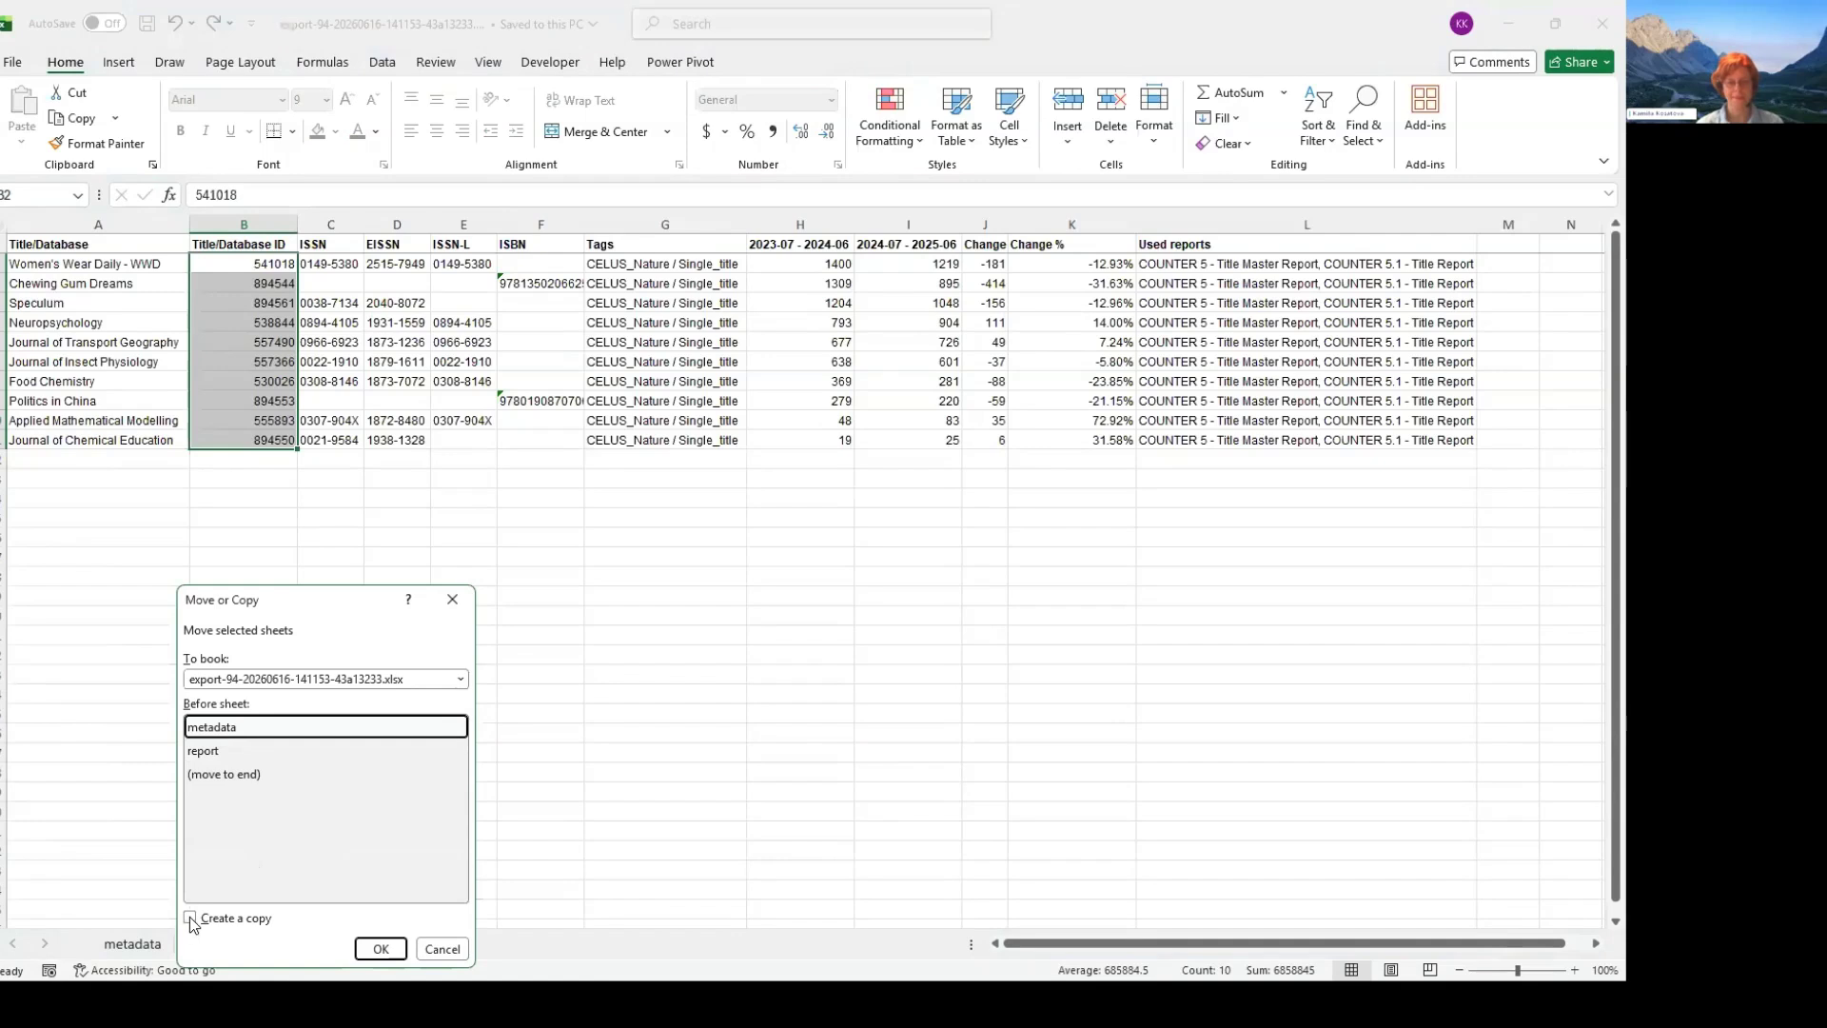
left_click(461, 679)
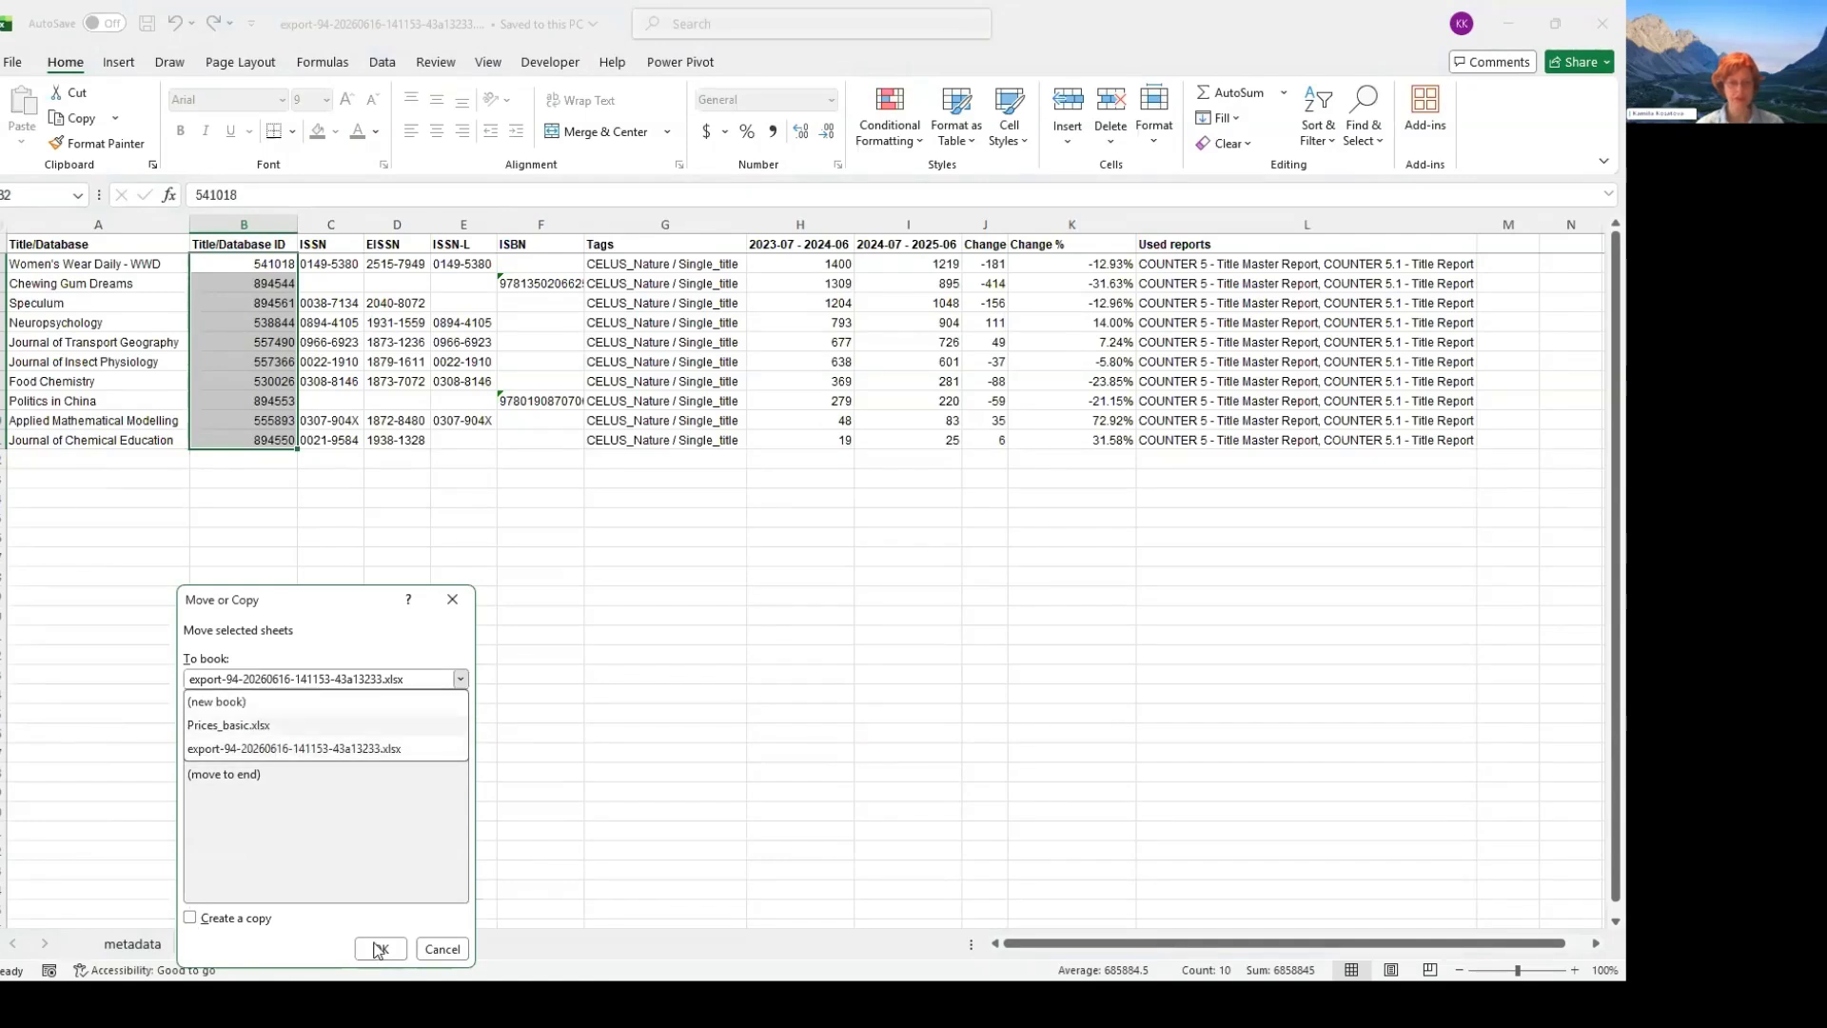
left_click(229, 725)
left_click(228, 796)
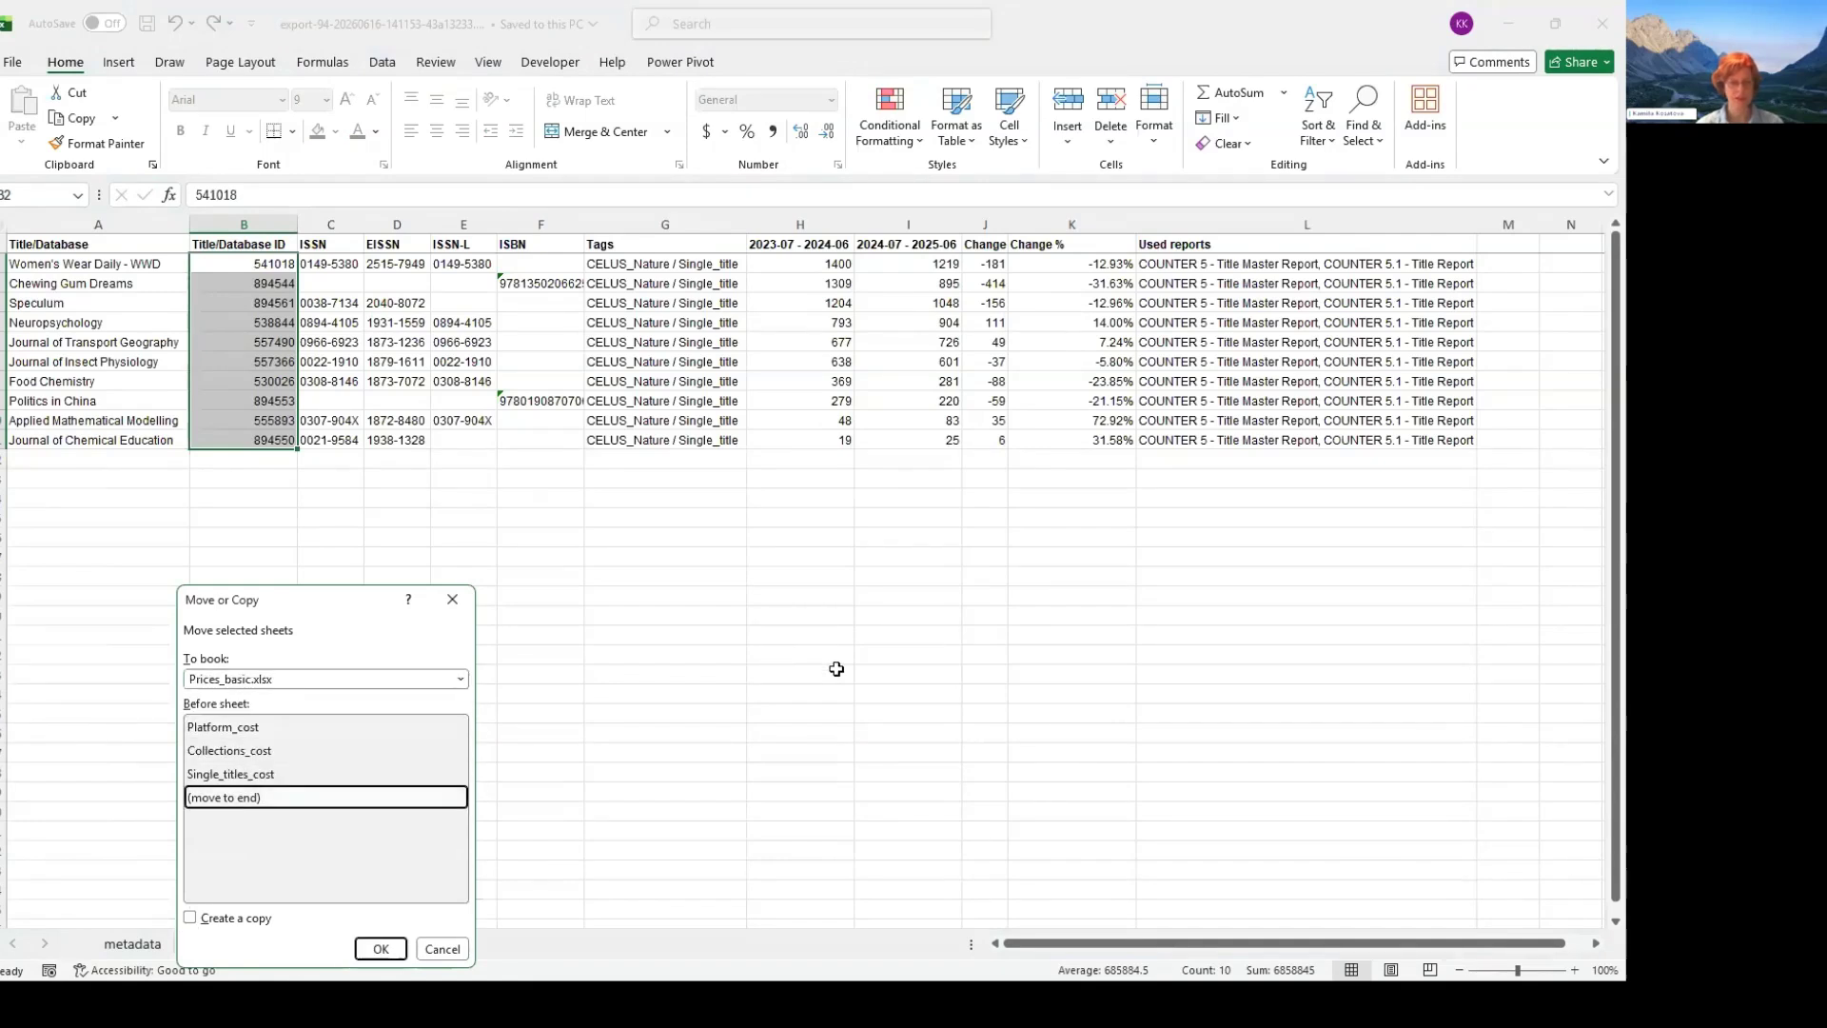
key("alt+c")
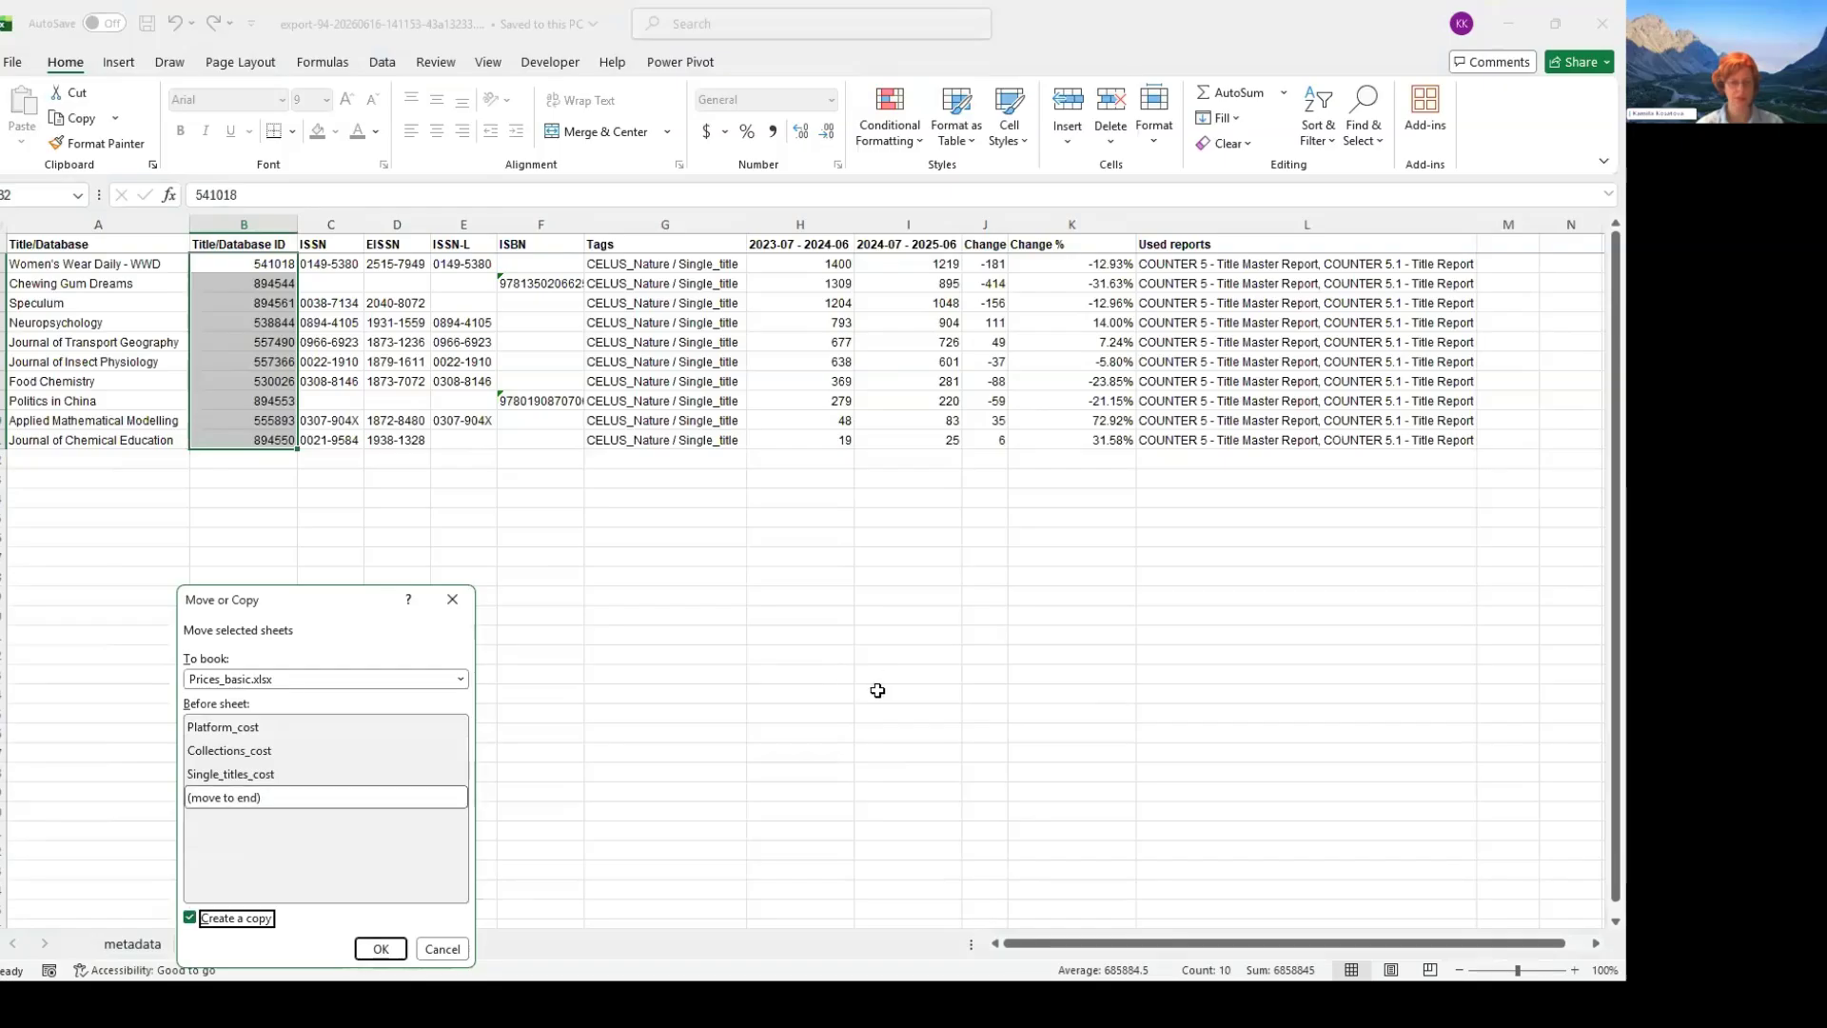
key("Return")
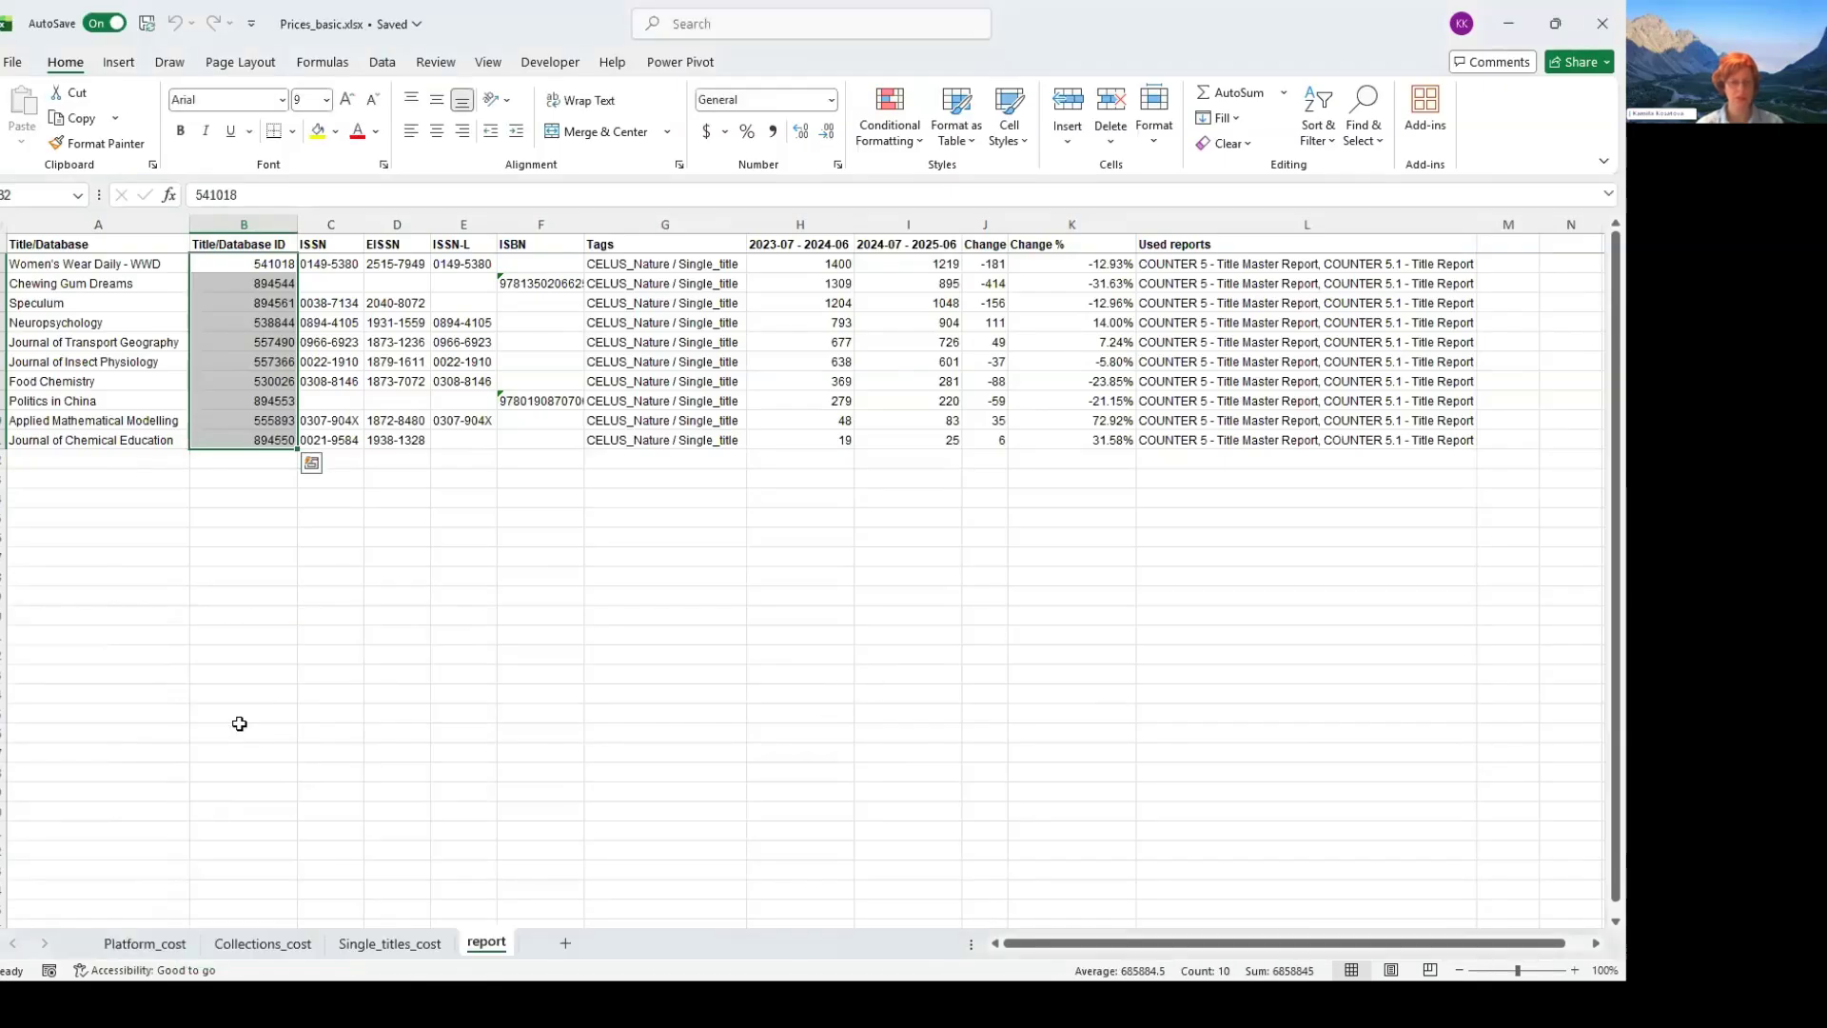
- Compare the copied report sheet with Single_titles_cost, finishing at the first empty title_id cell, A2
left_click(799, 675)
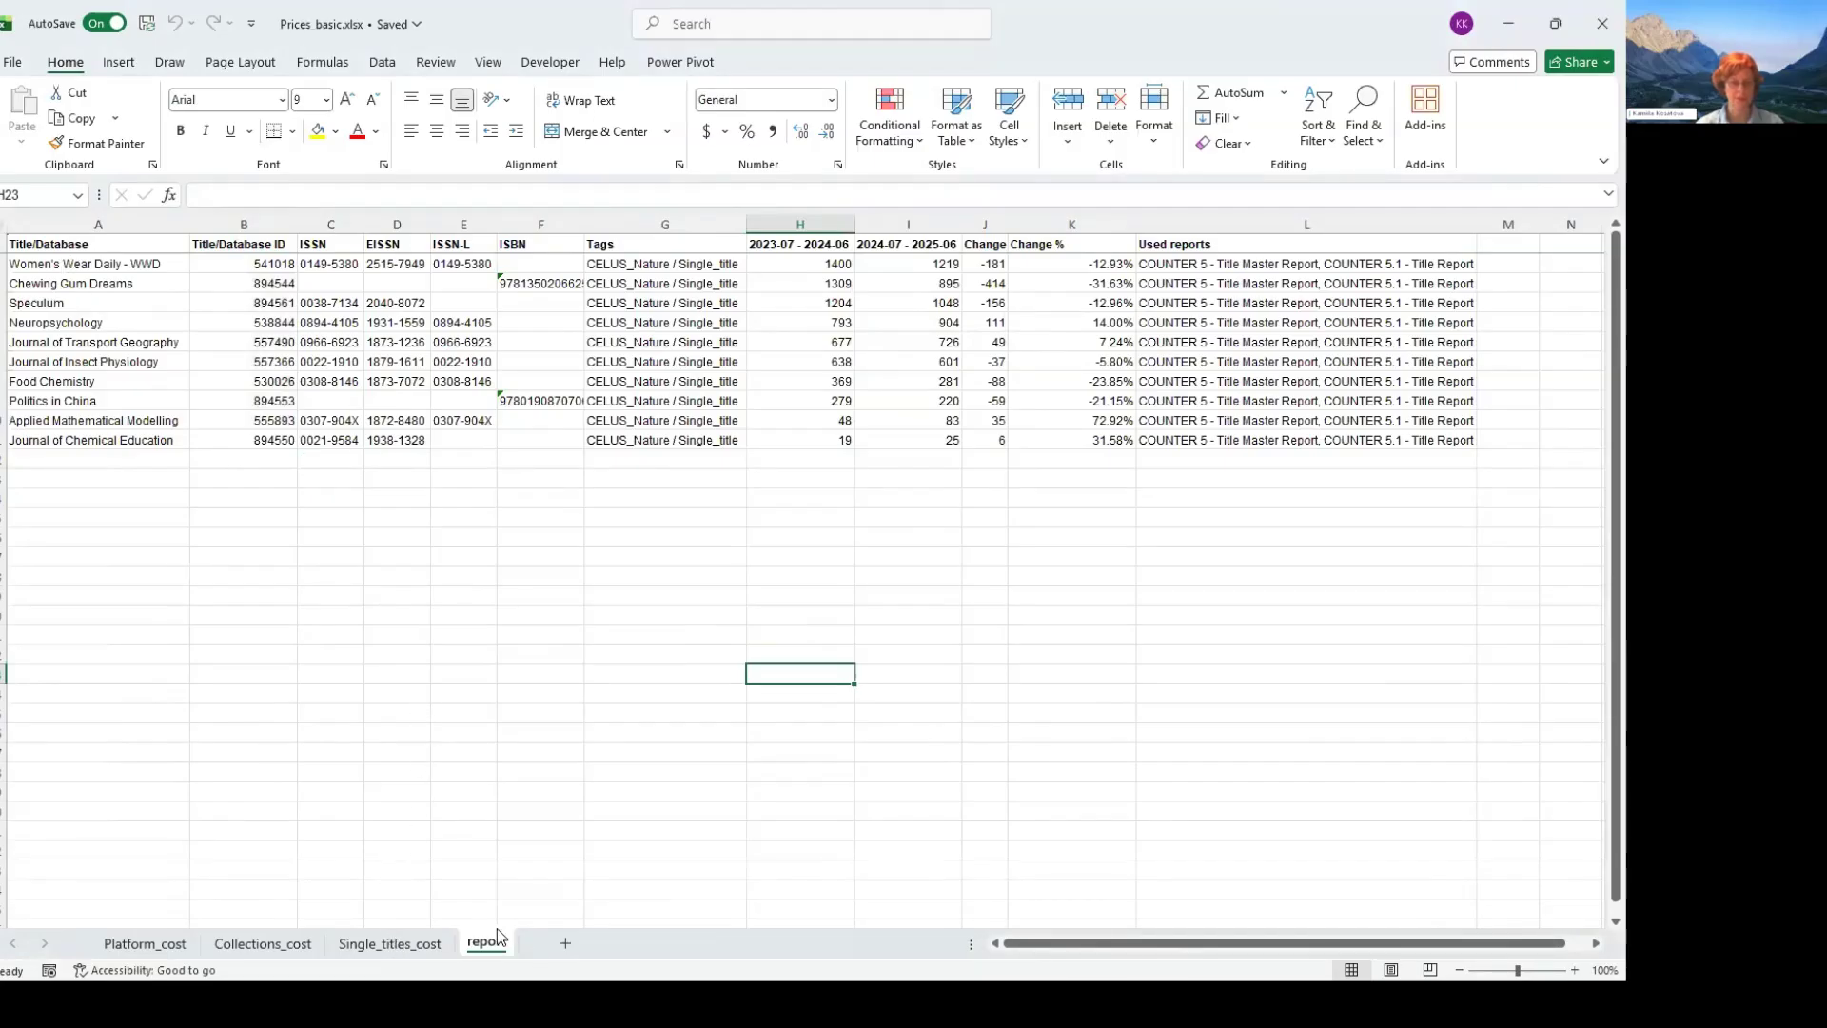
left_click(391, 950)
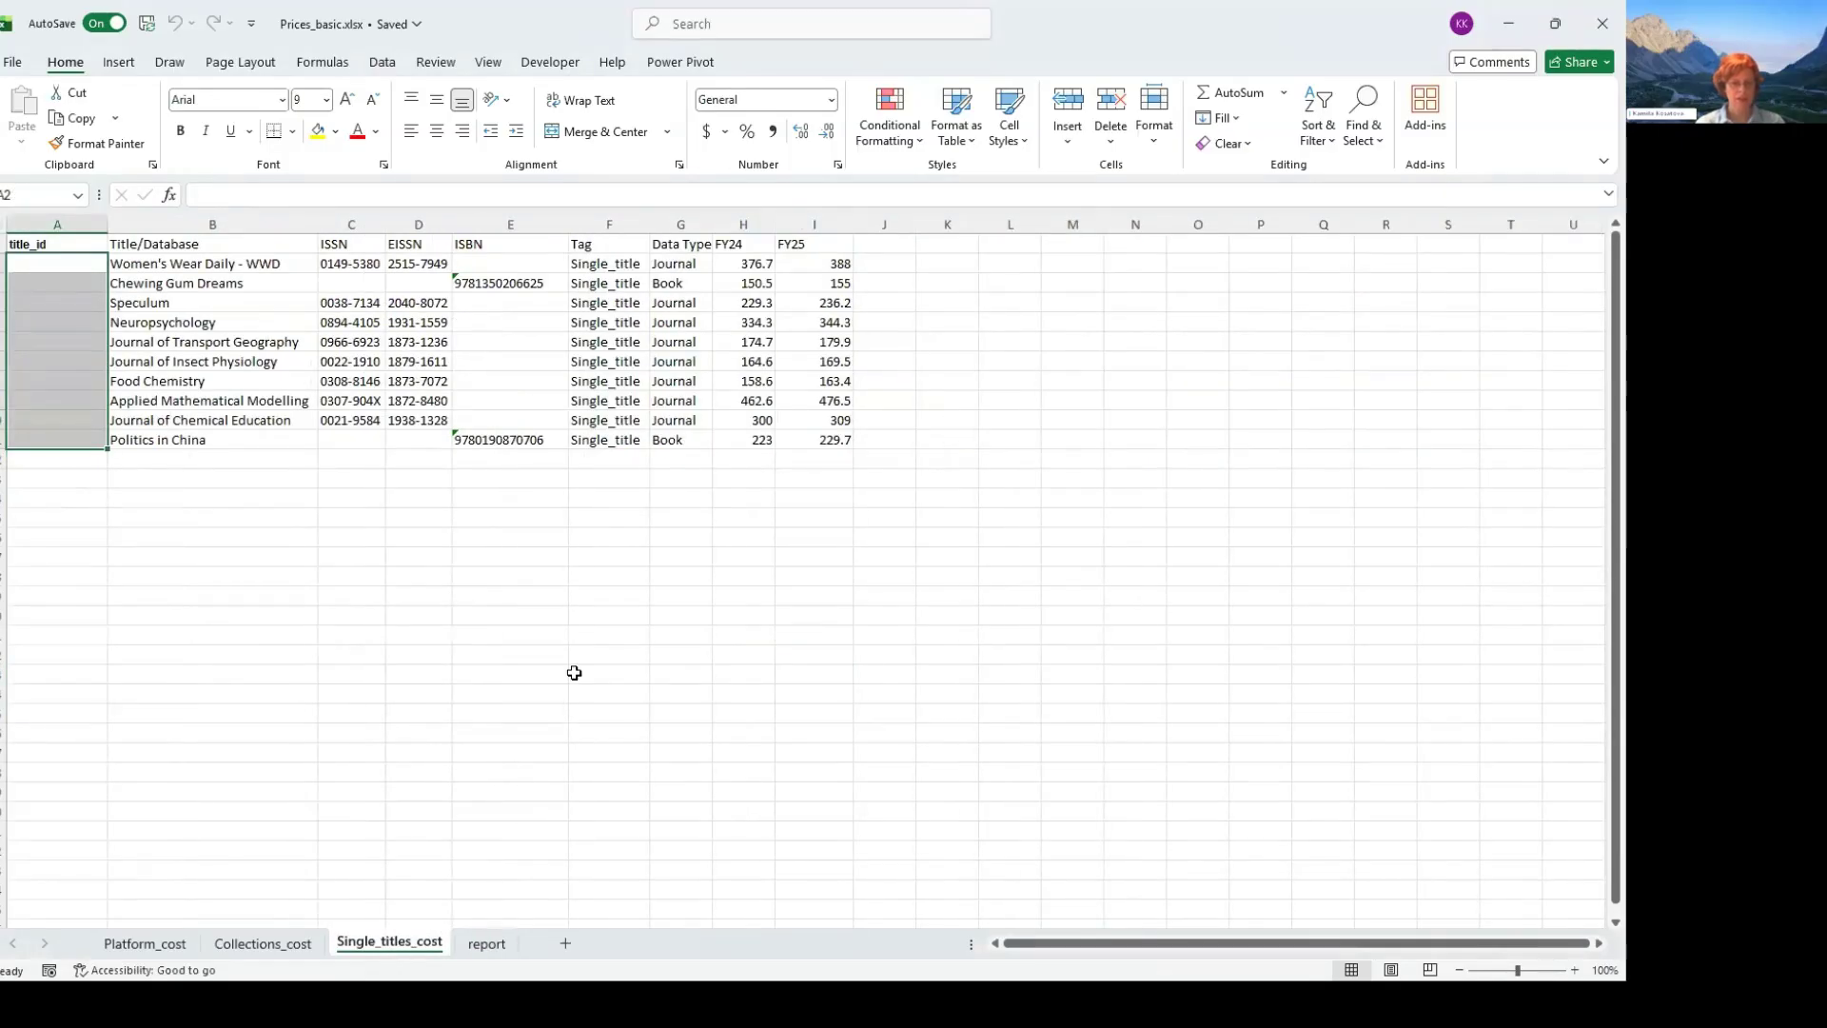
key("ctrl+Page_Down")
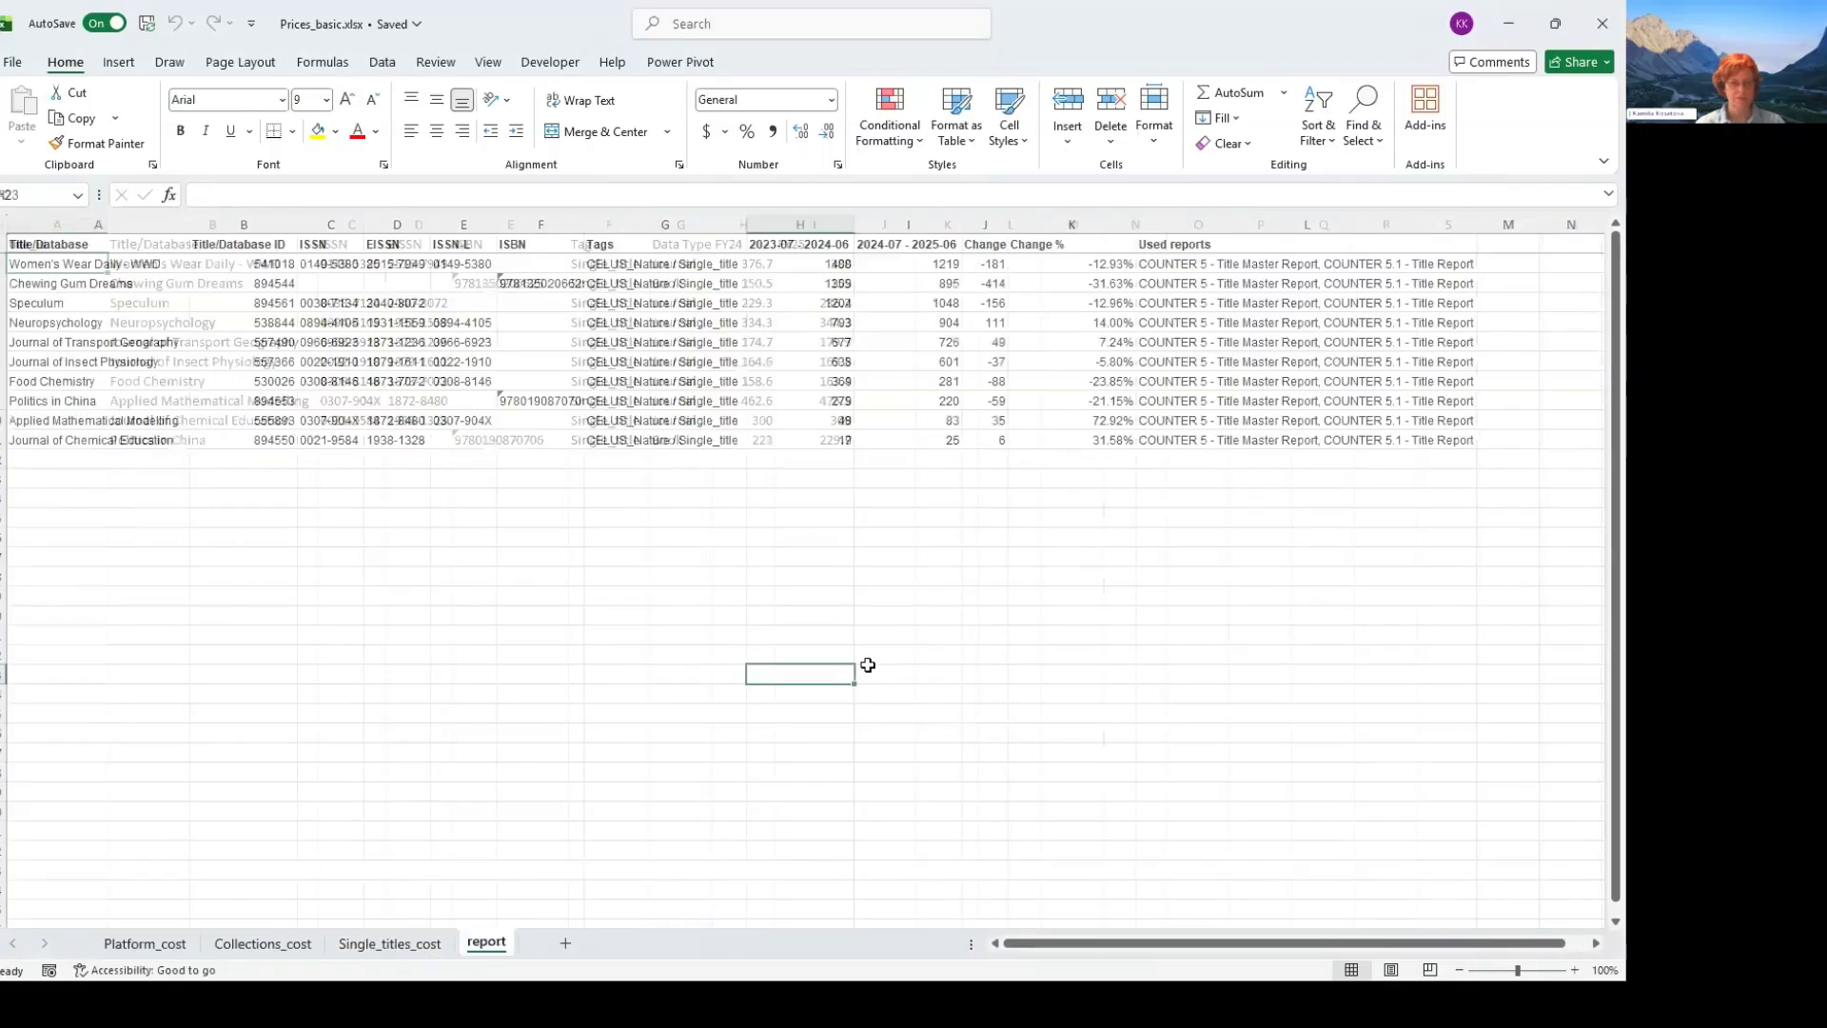
key("ctrl+Page_Up")
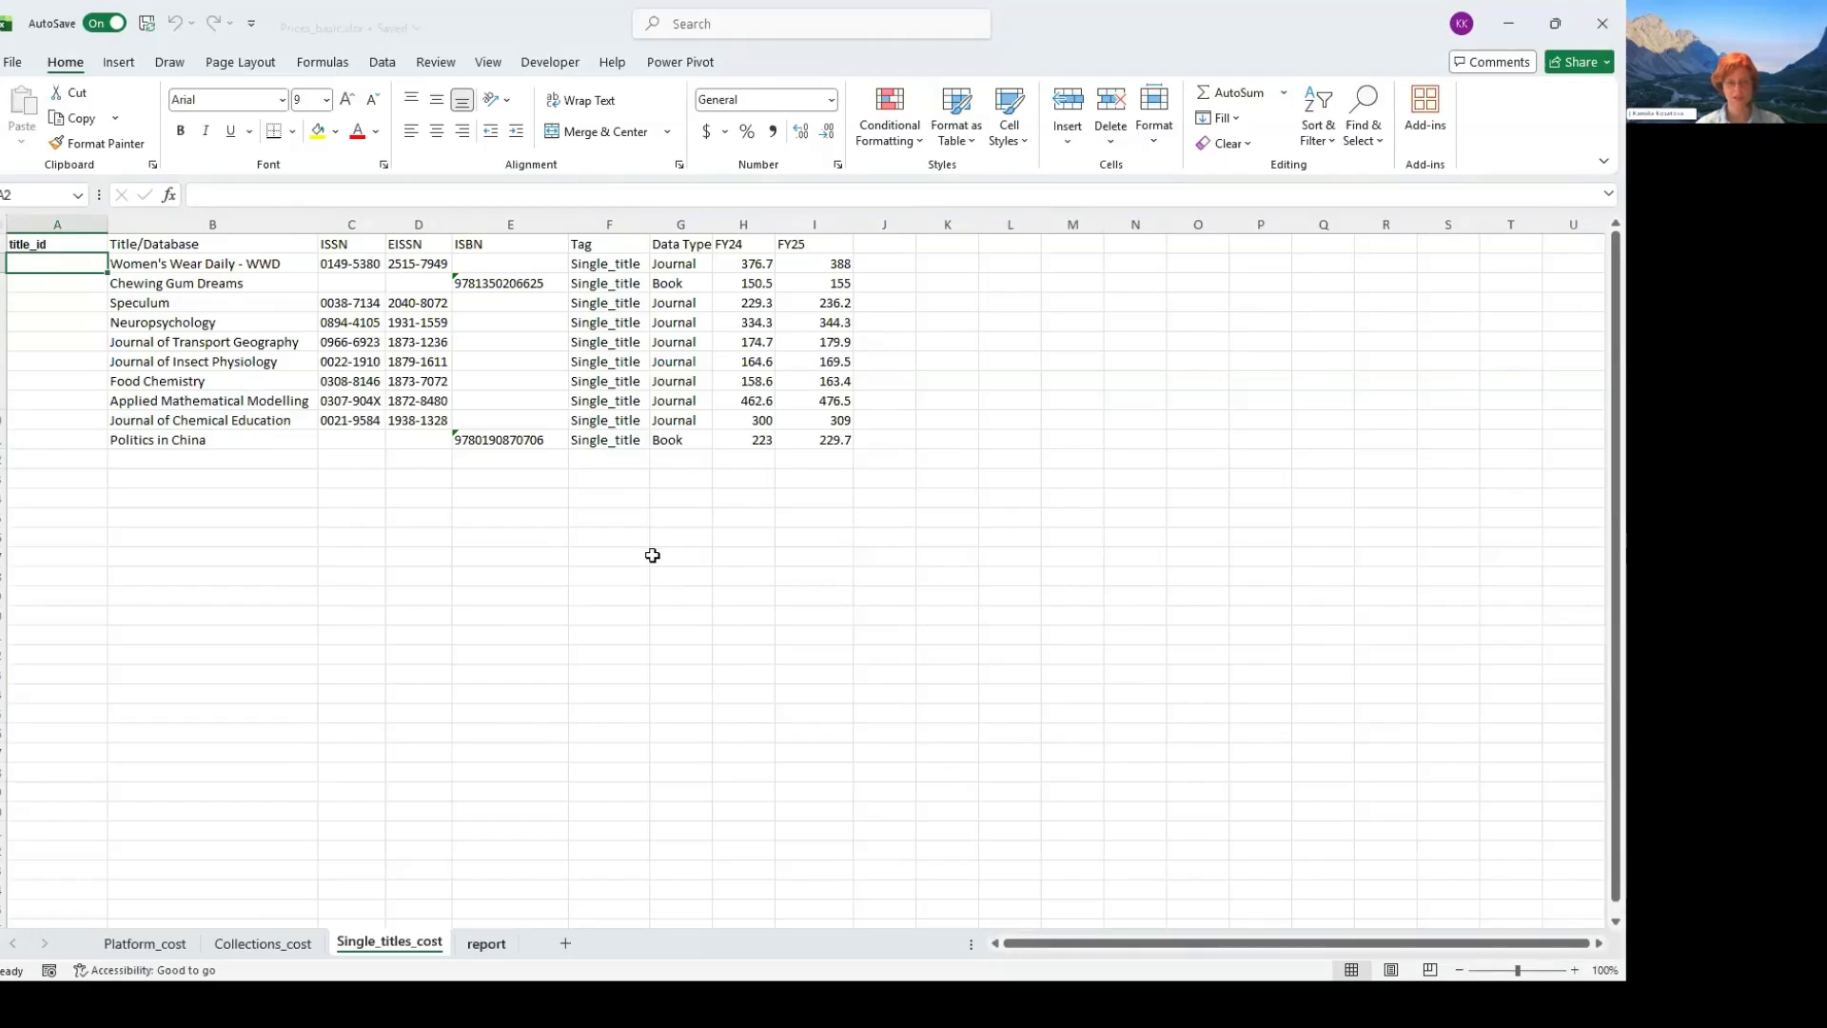
- Begin an XLOOKUP formula in A2 of Single_titles_cost with the ISSN in C2 as the lookup value
key("ctrl+Page_Down")
left_click_drag(244, 263, 243, 440)
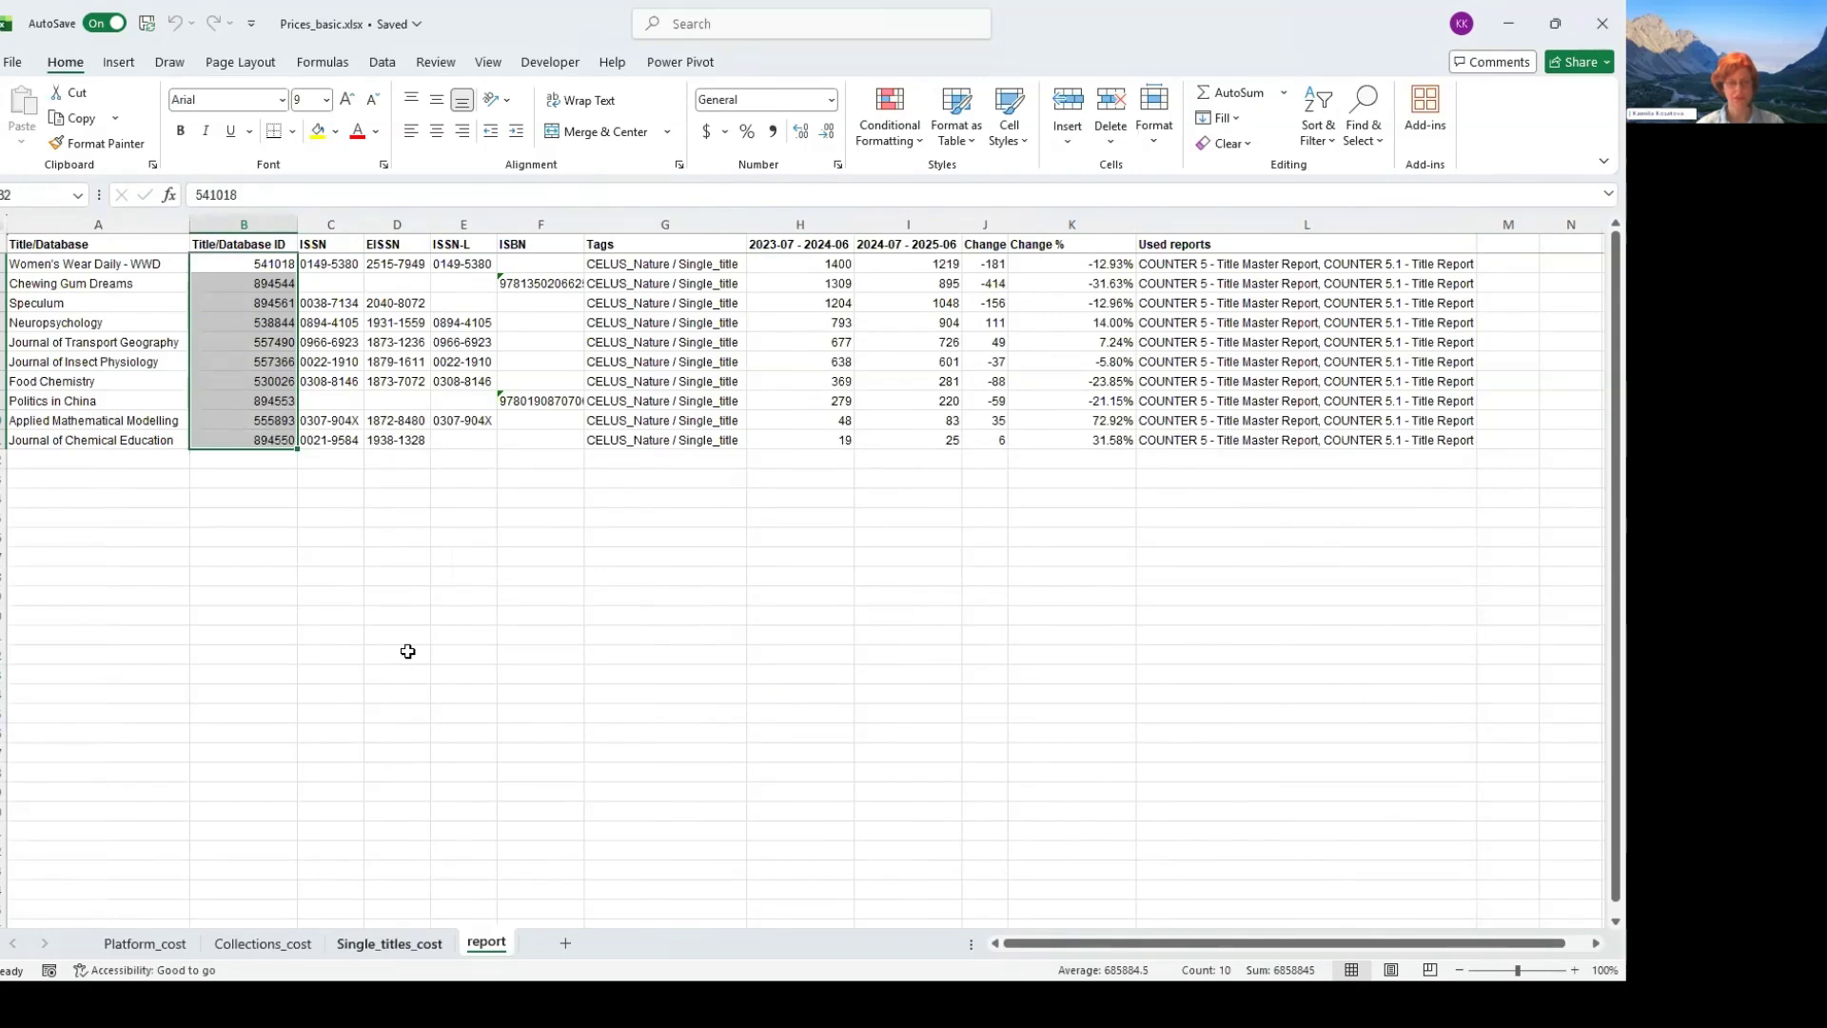
key("ctrl+Page_Up")
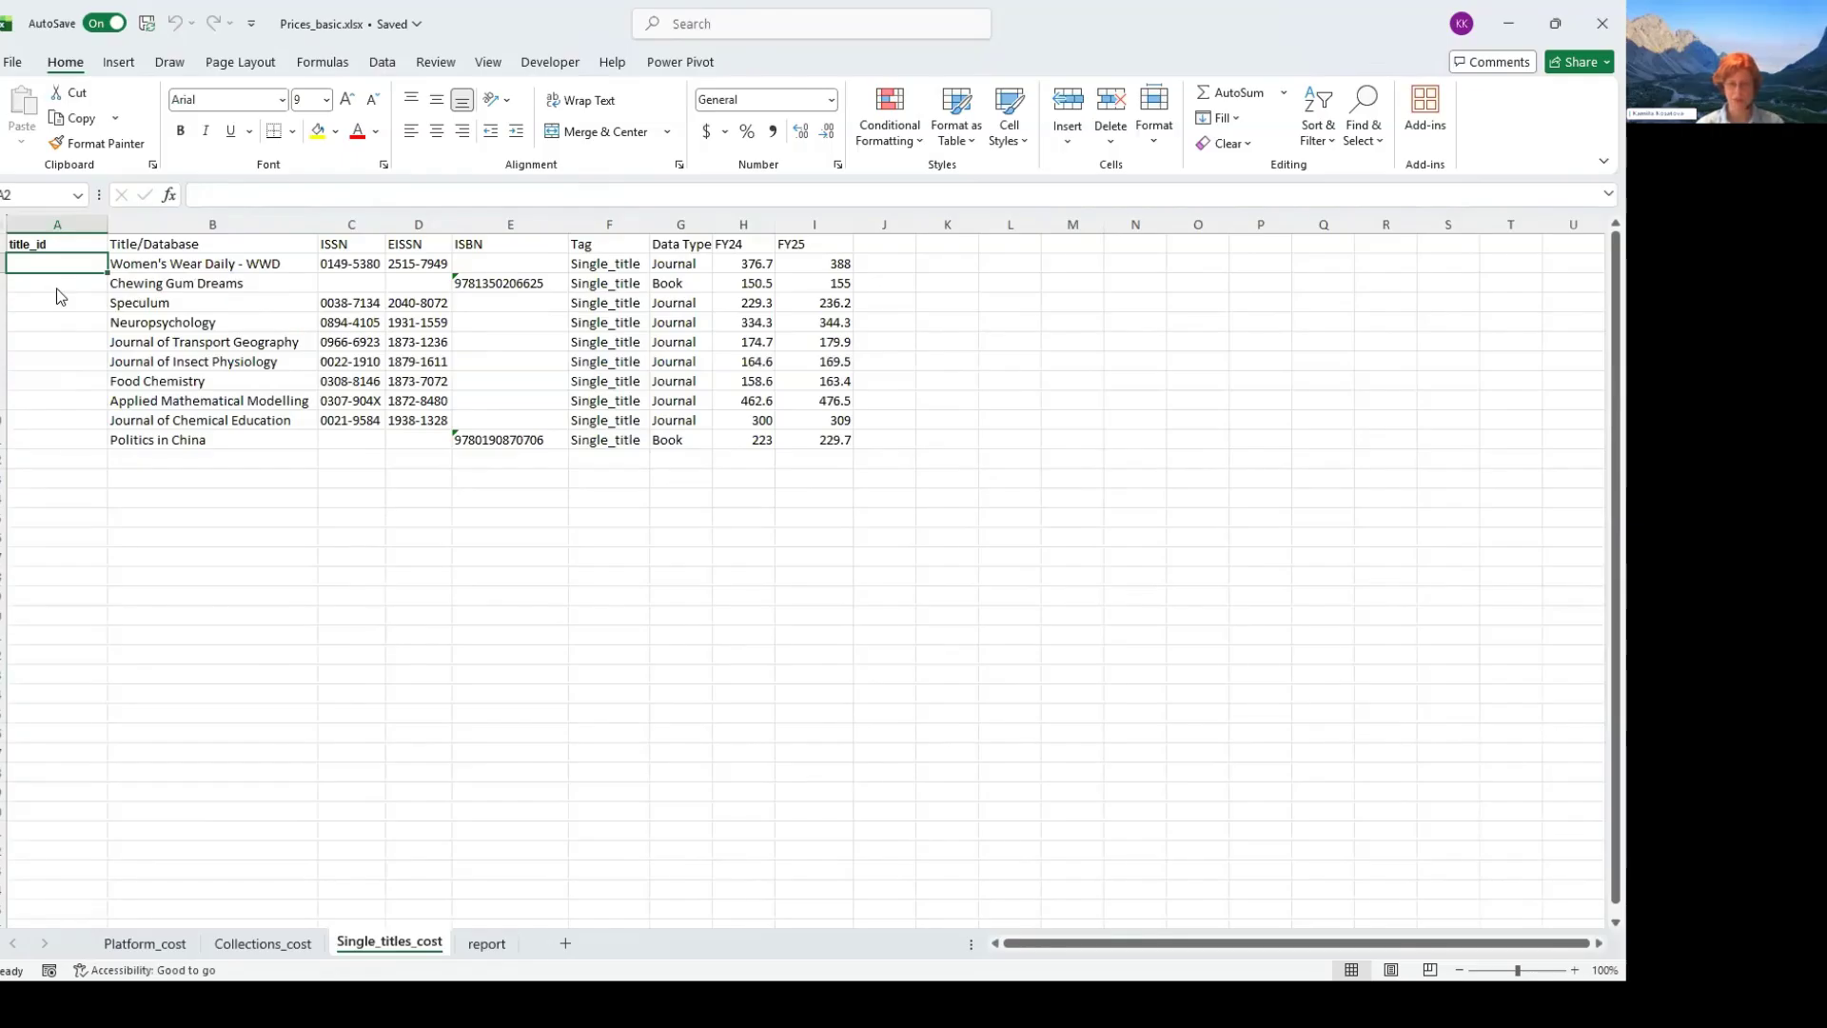
type("+xlo")
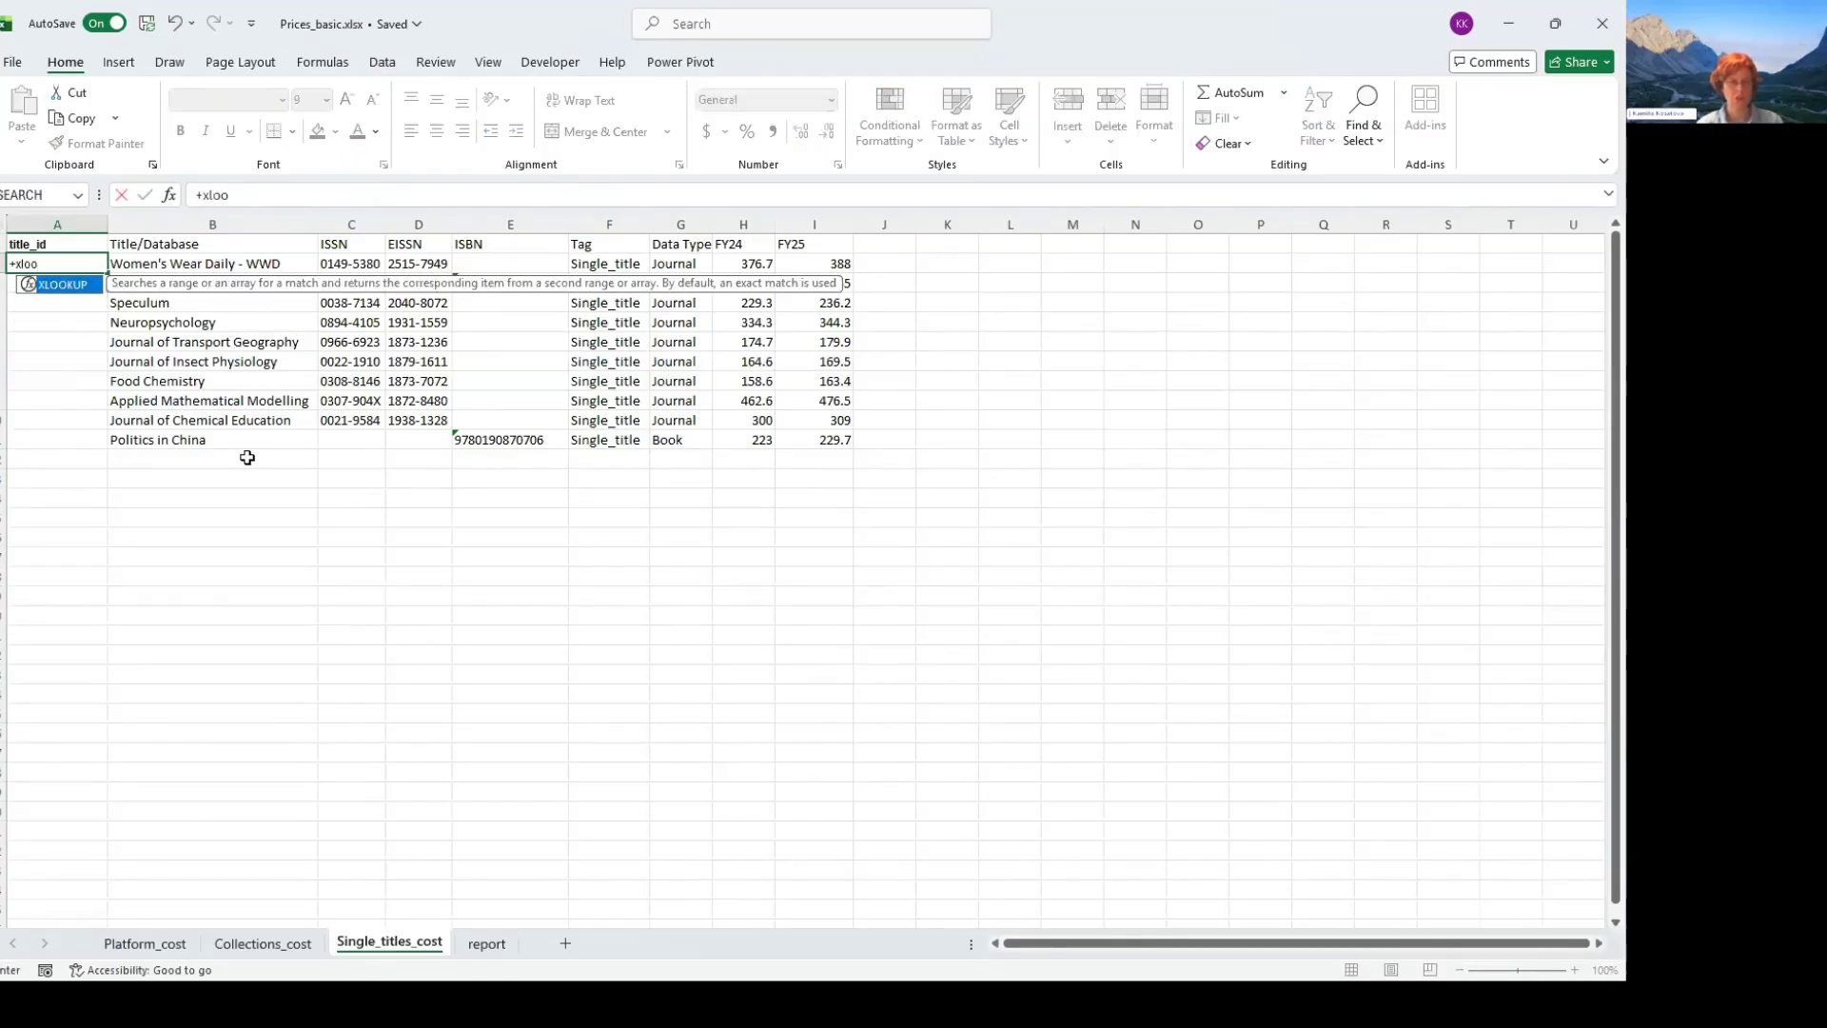
type("o")
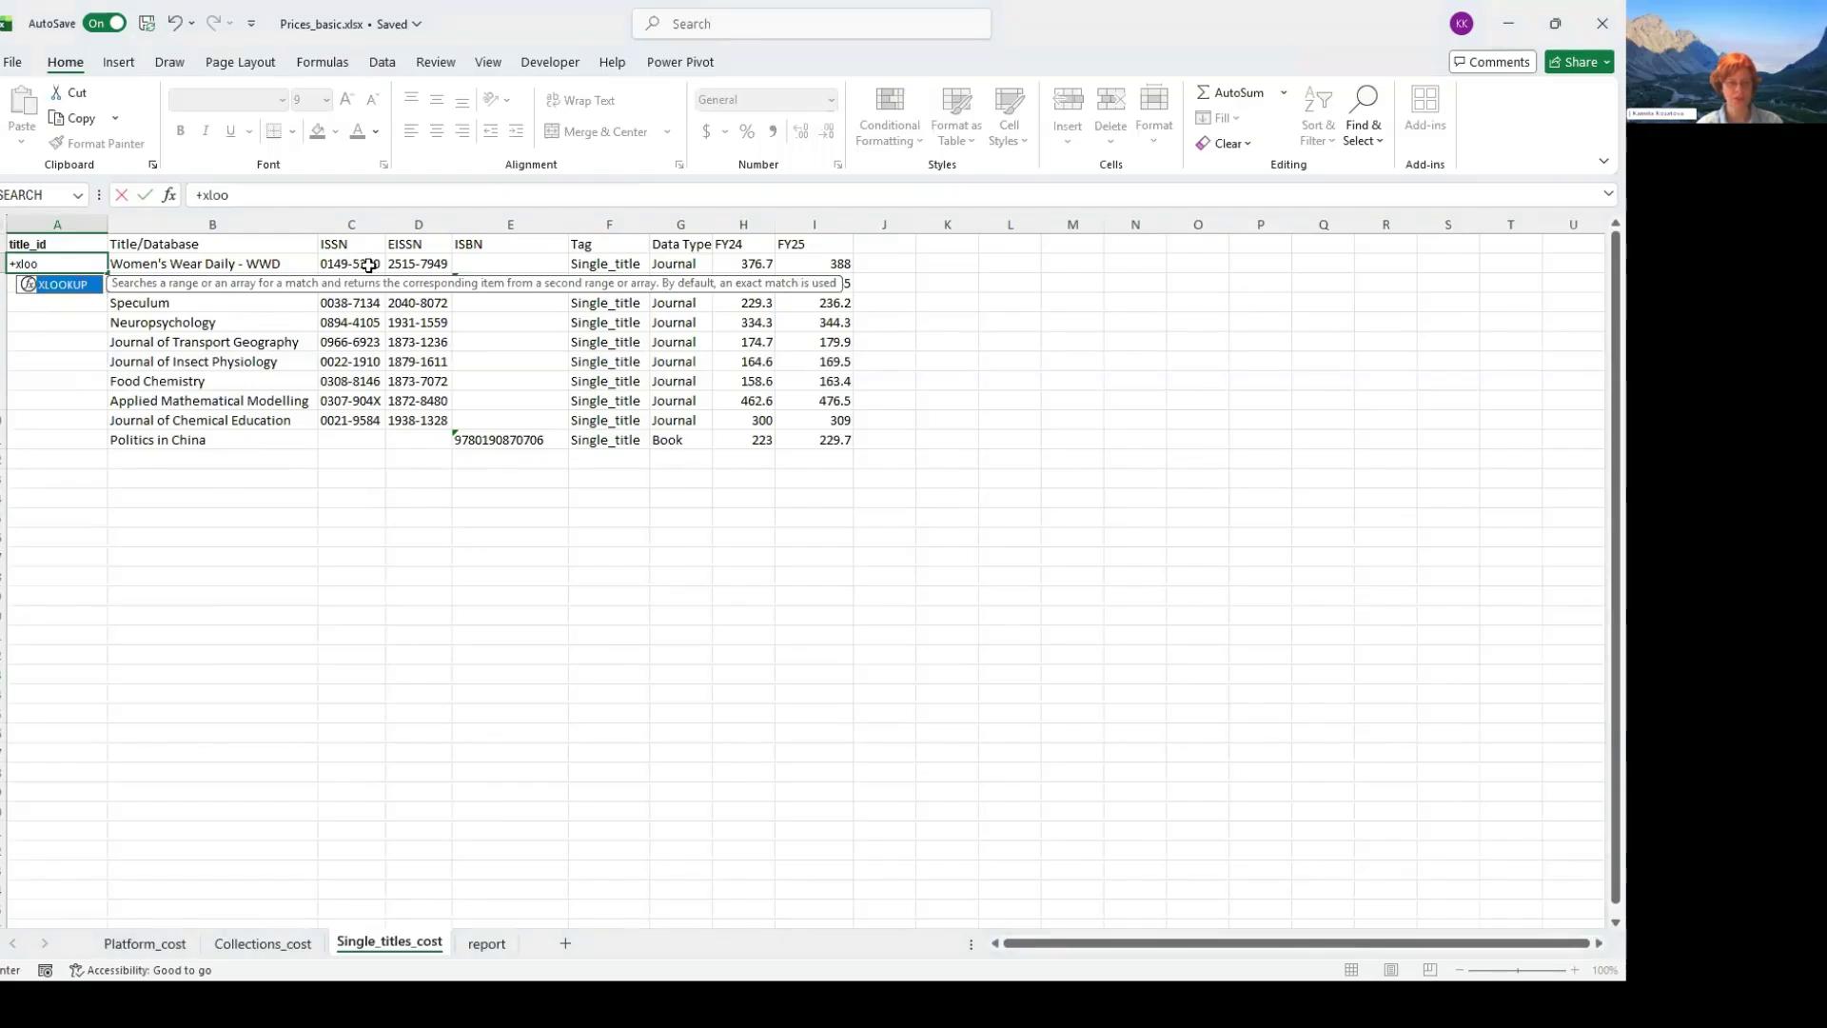
key("Tab")
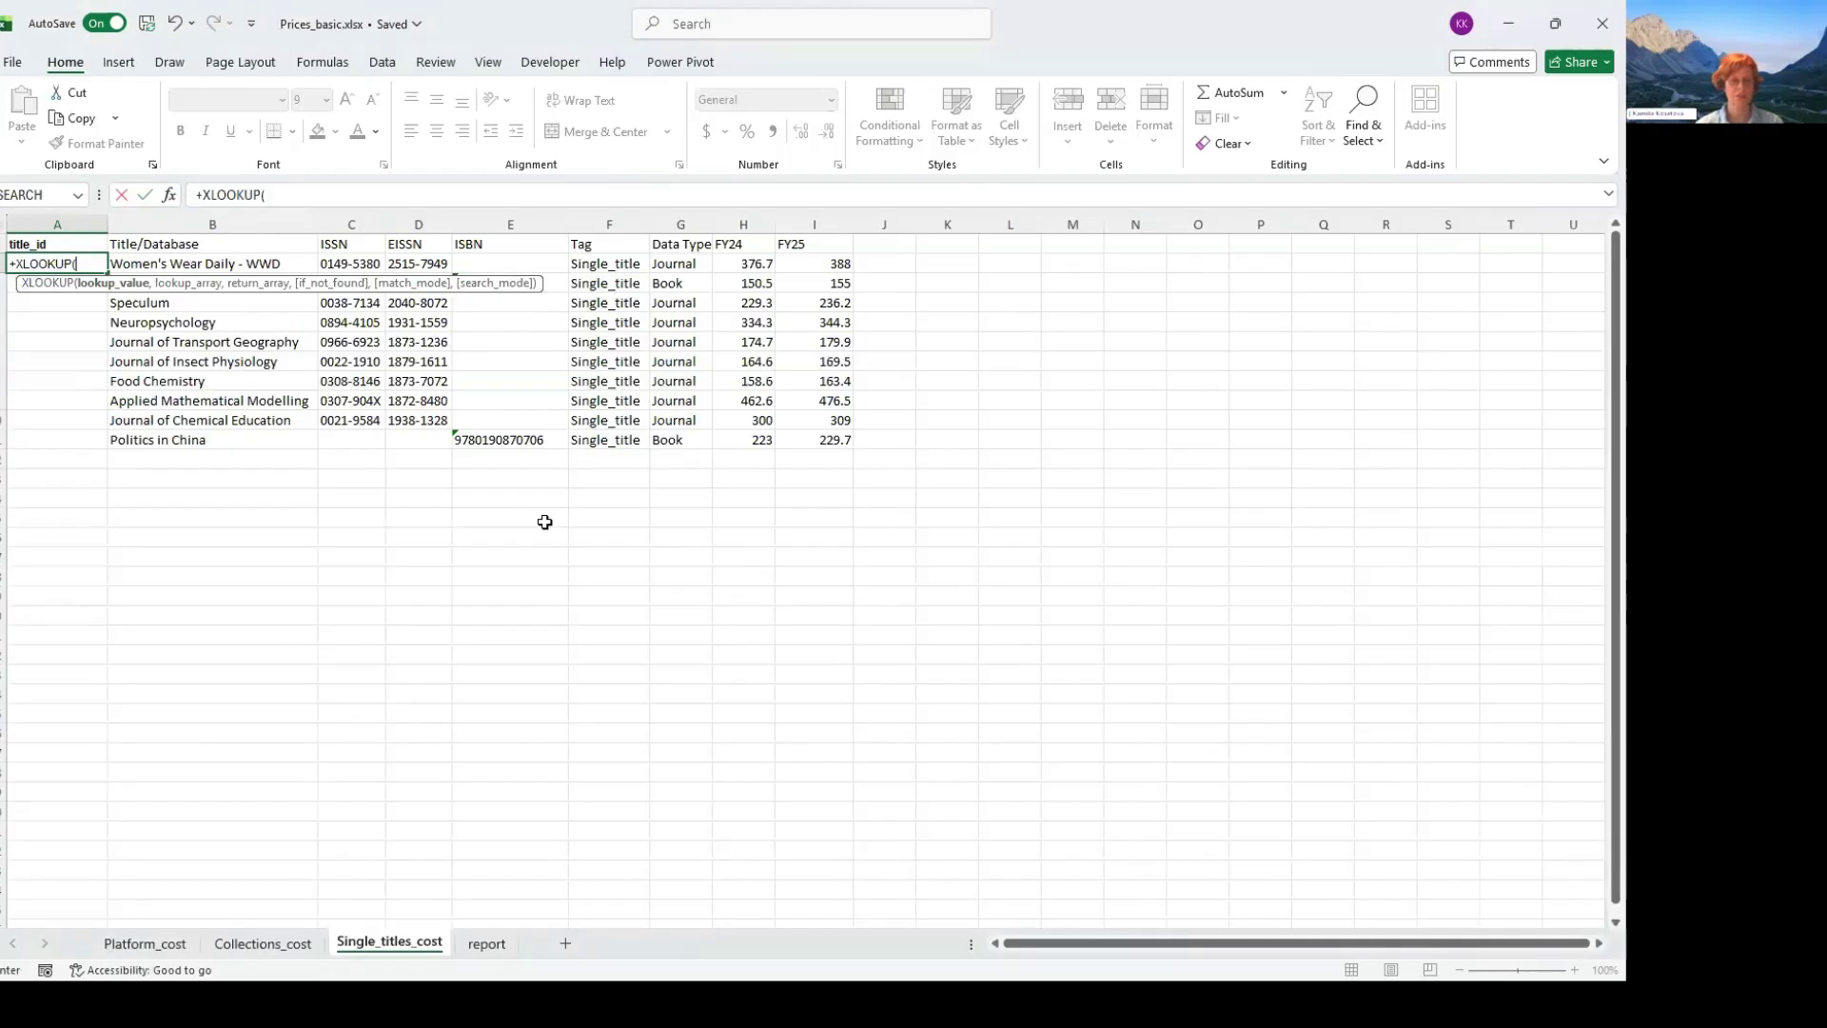
key("Right")
key("Right")
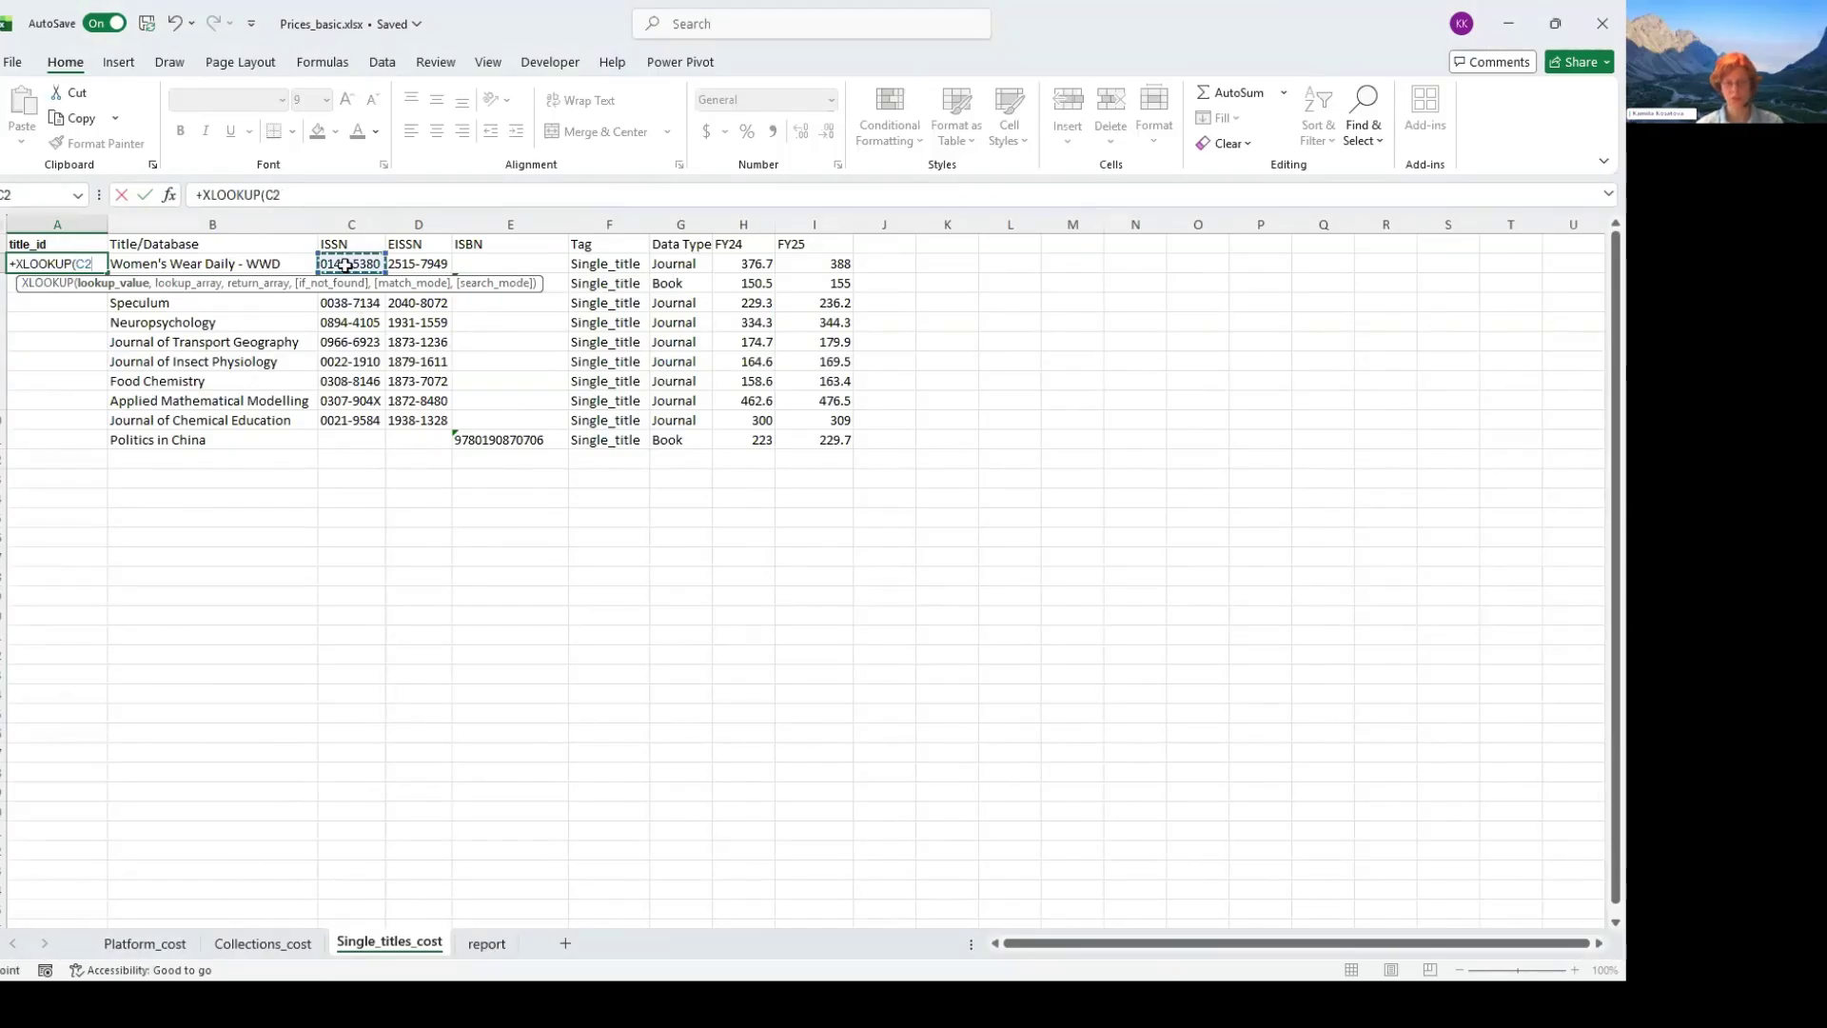
type(",")
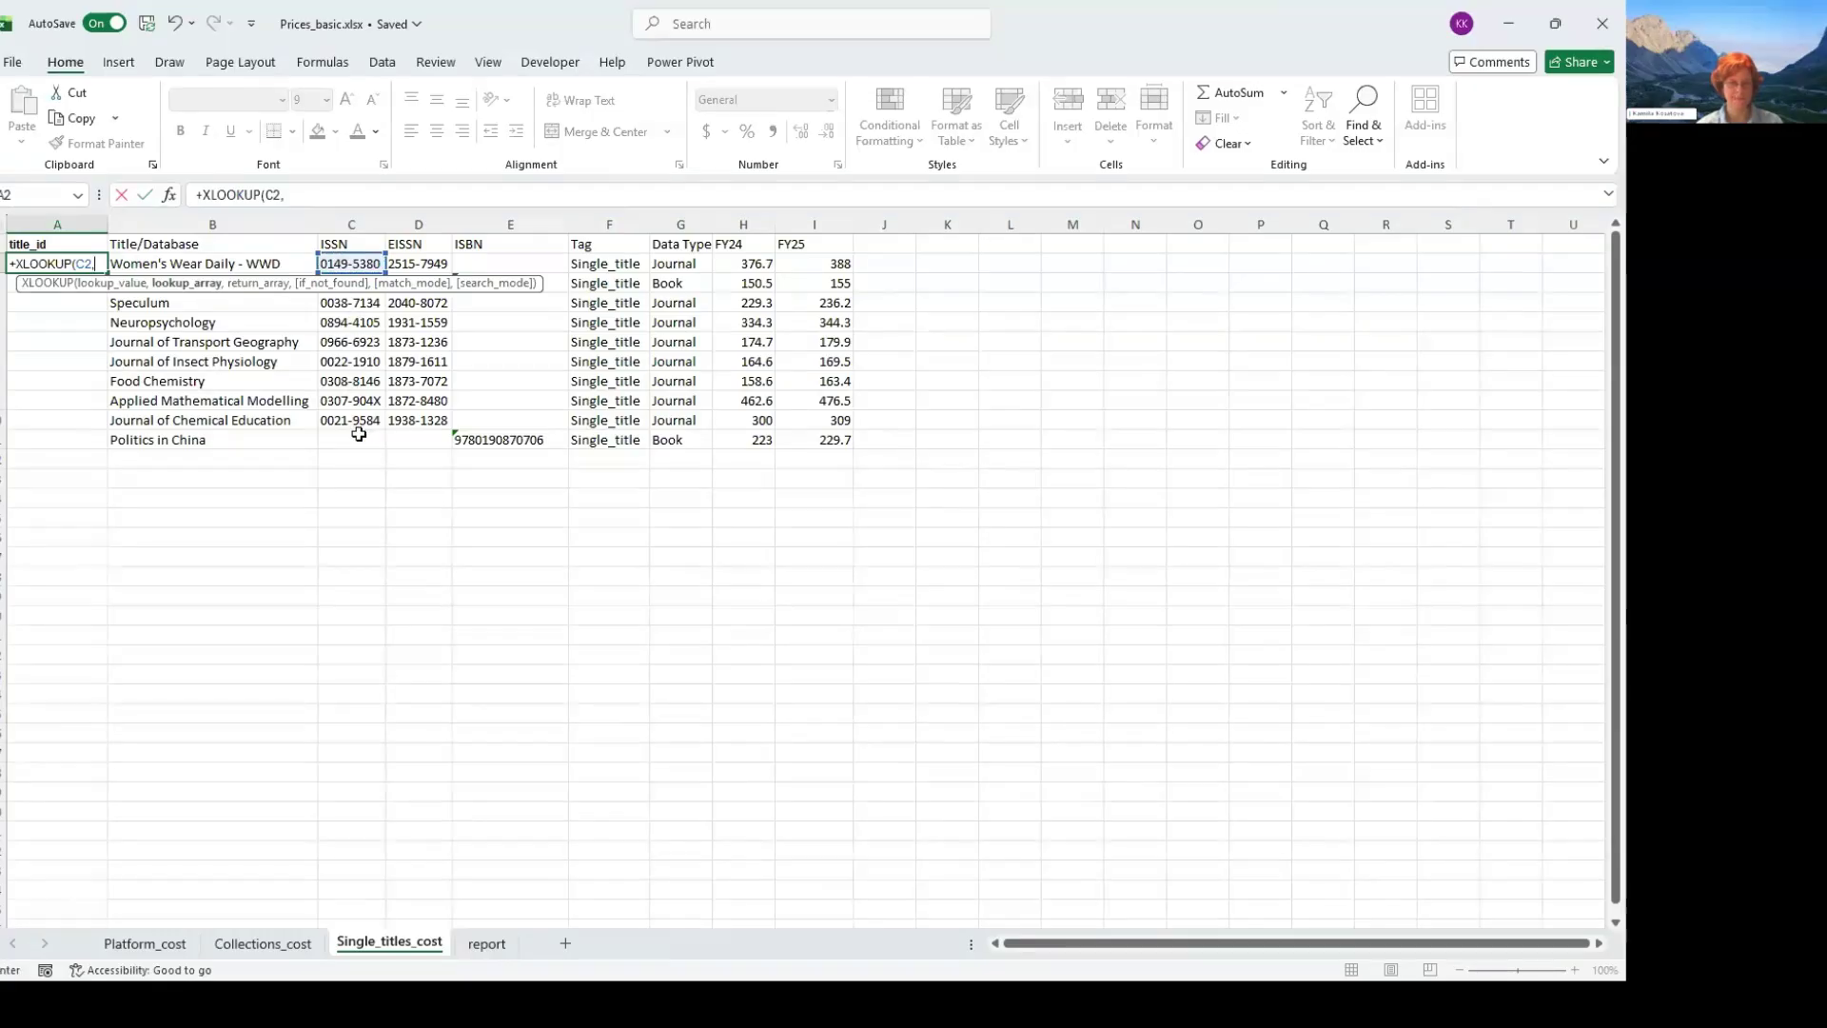
- Set the formula's lookup array to the ISSN range on the report sheet, as the absolute reference $C$2:$C$11
key("ctrl+Page_Down")
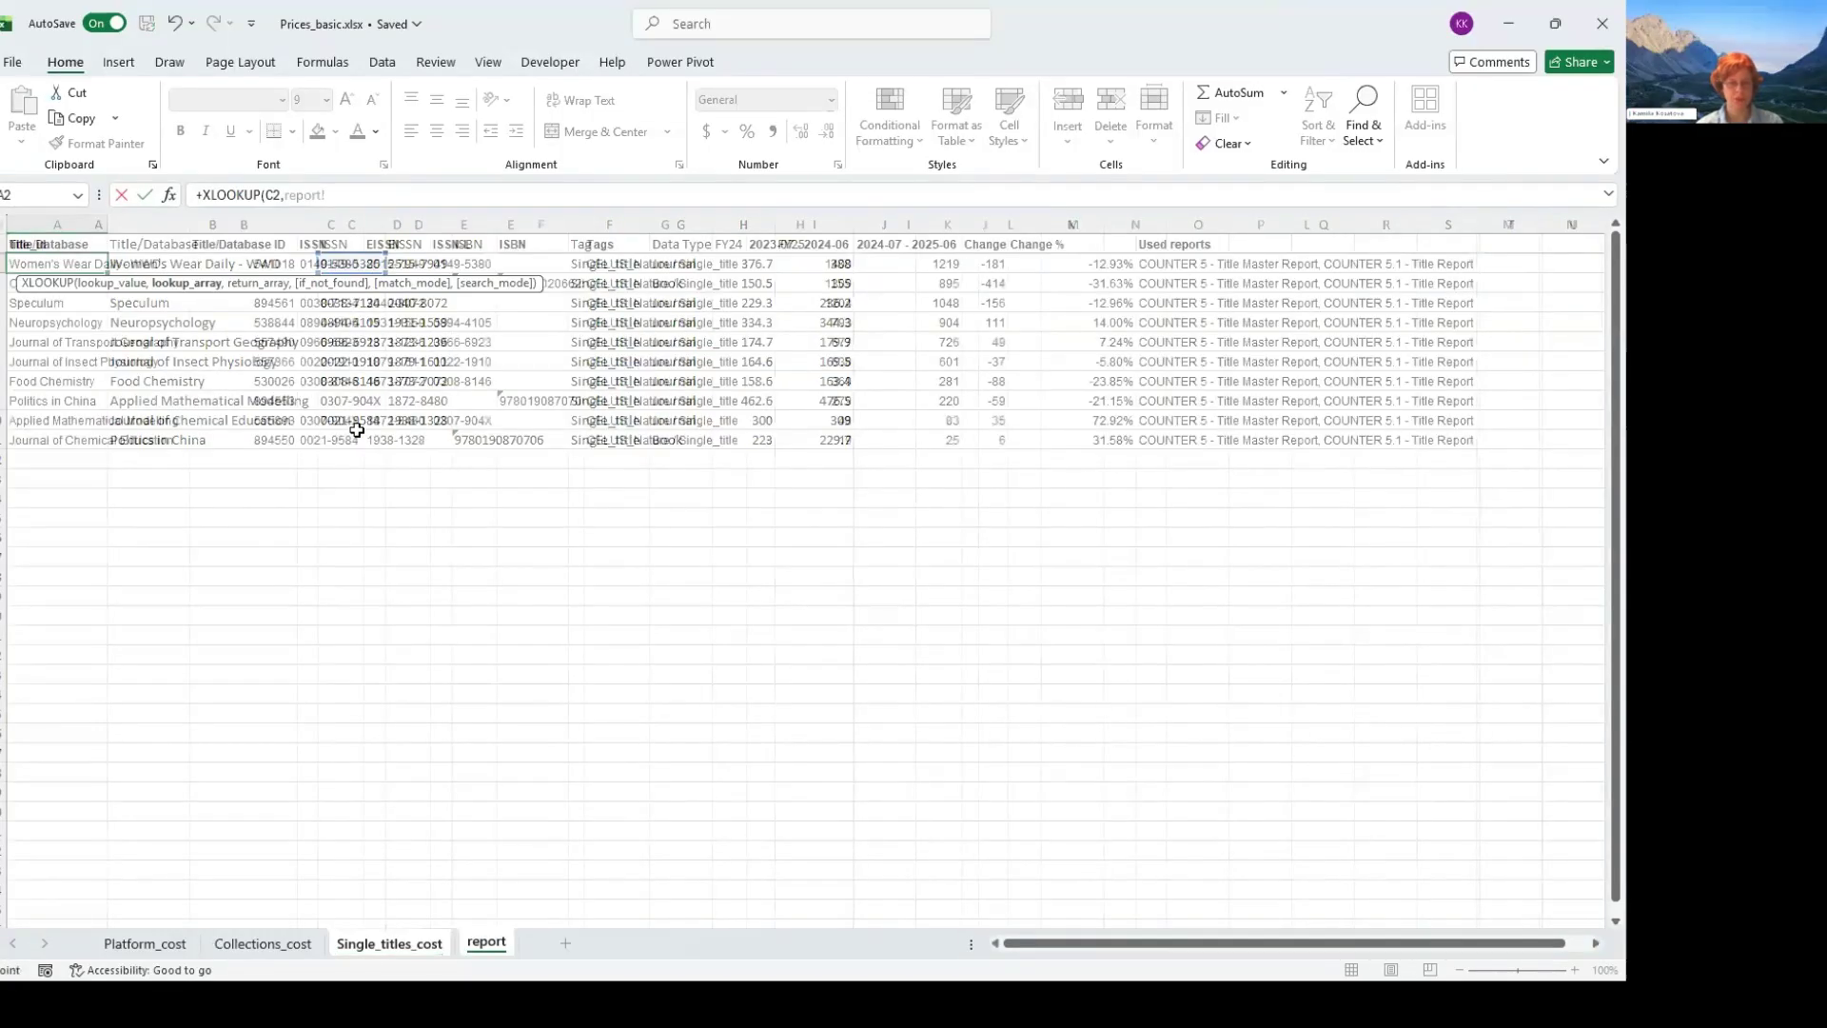
key("Right")
key("Right")
key("shift+Down")
key("shift+Down")
key("shift+Down")
key("shift+Down")
key("shift+Down")
key("shift+Down")
key("shift+Down")
key("shift+Down")
key("shift+Down")
key("F4")
type(",")
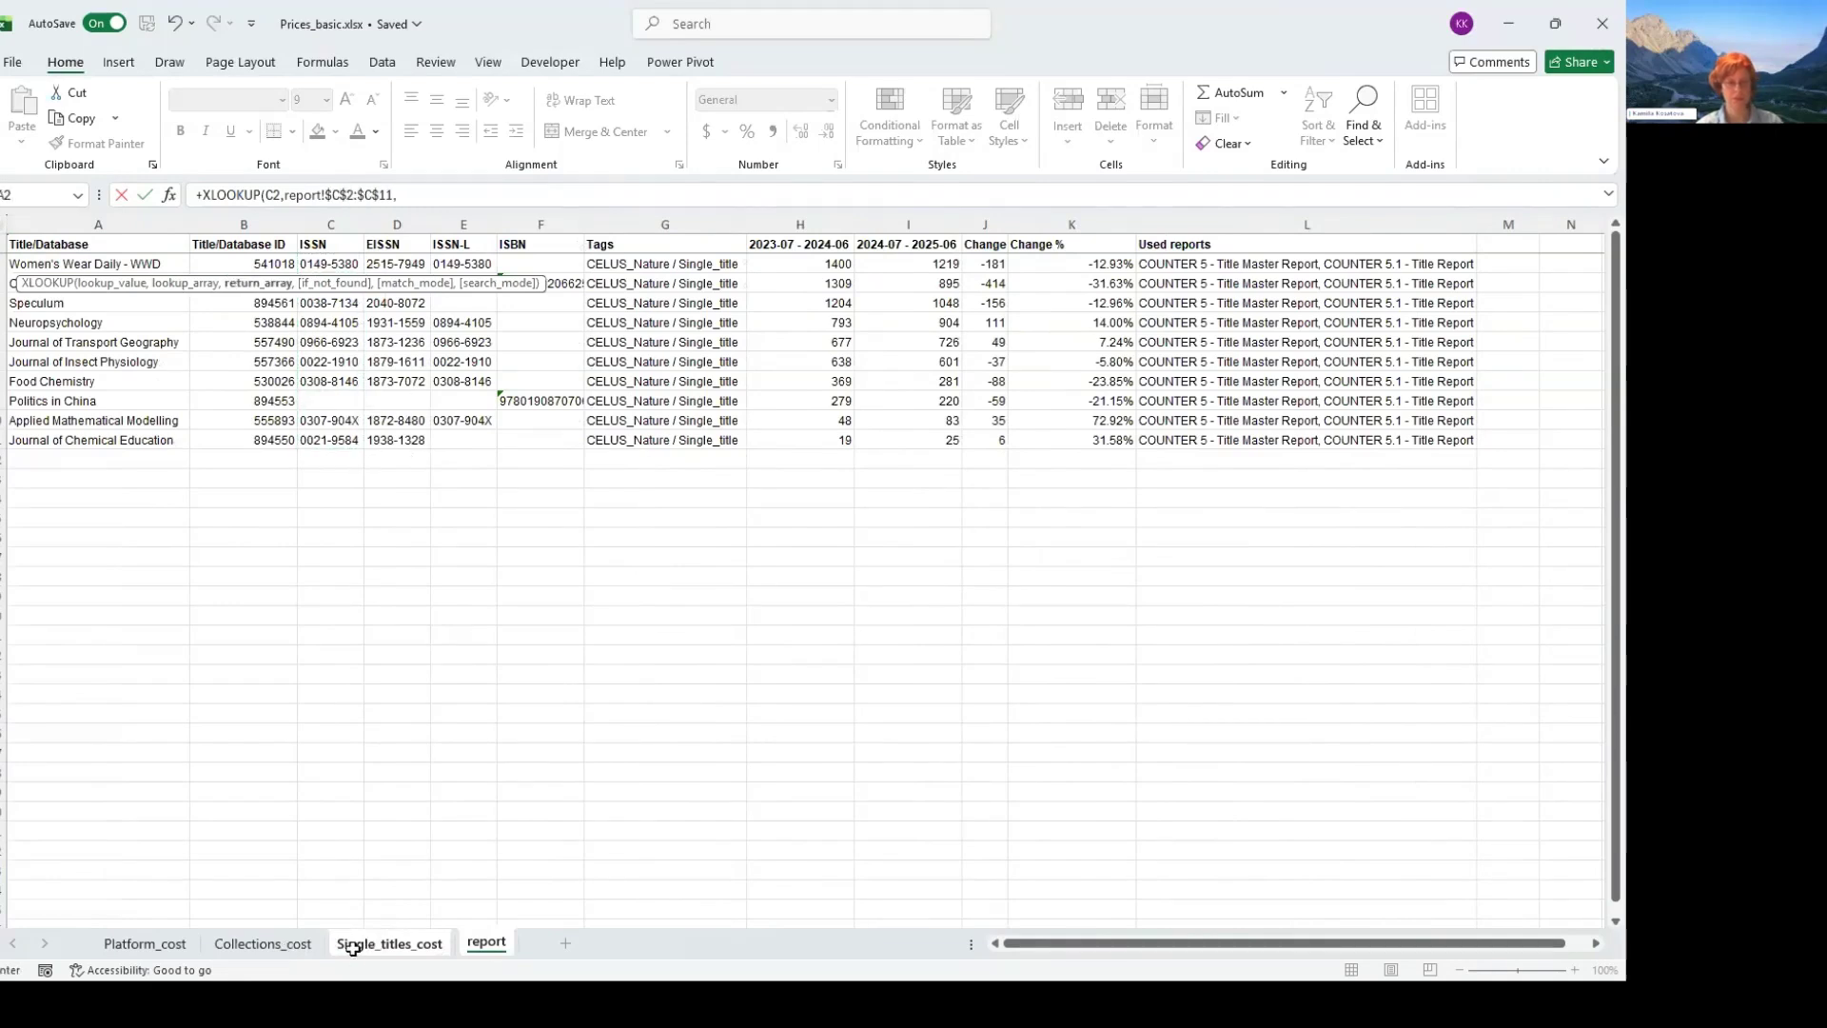
key("ctrl+Page_Up")
key("ctrl+Page_Up")
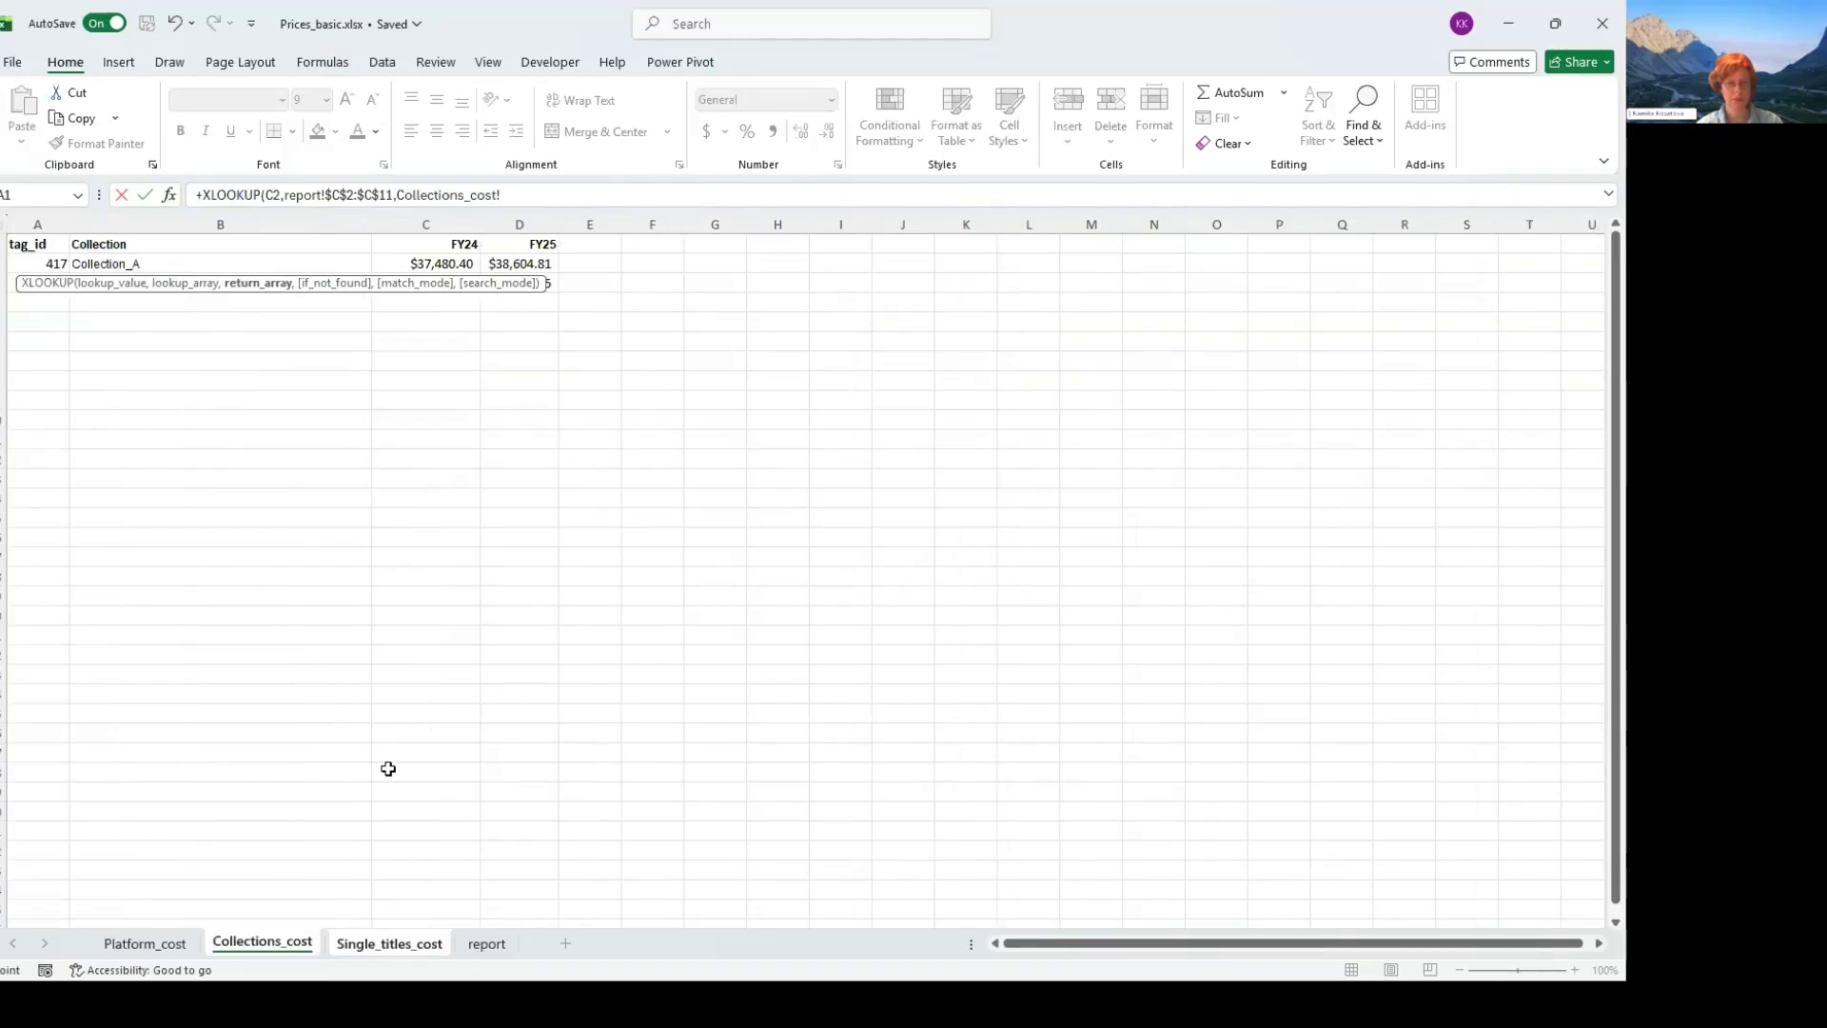
key("ctrl+Page_Down")
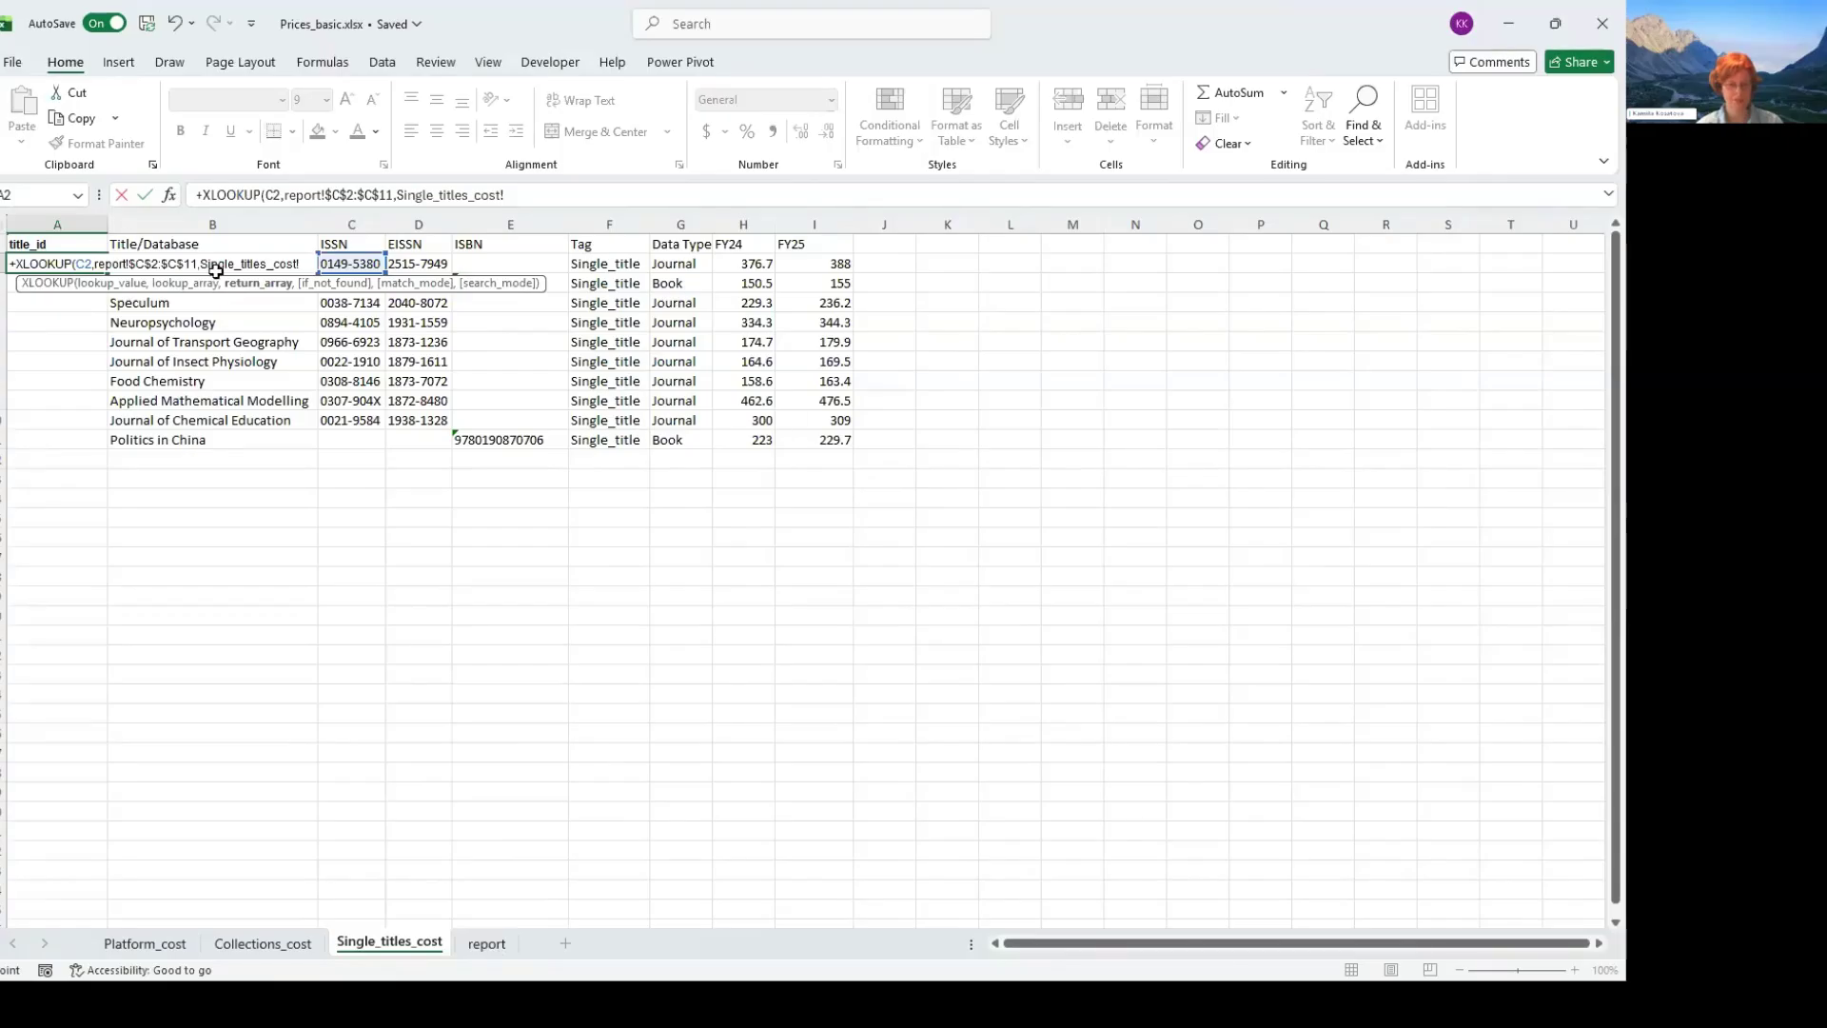
key("Return")
left_click(254, 442)
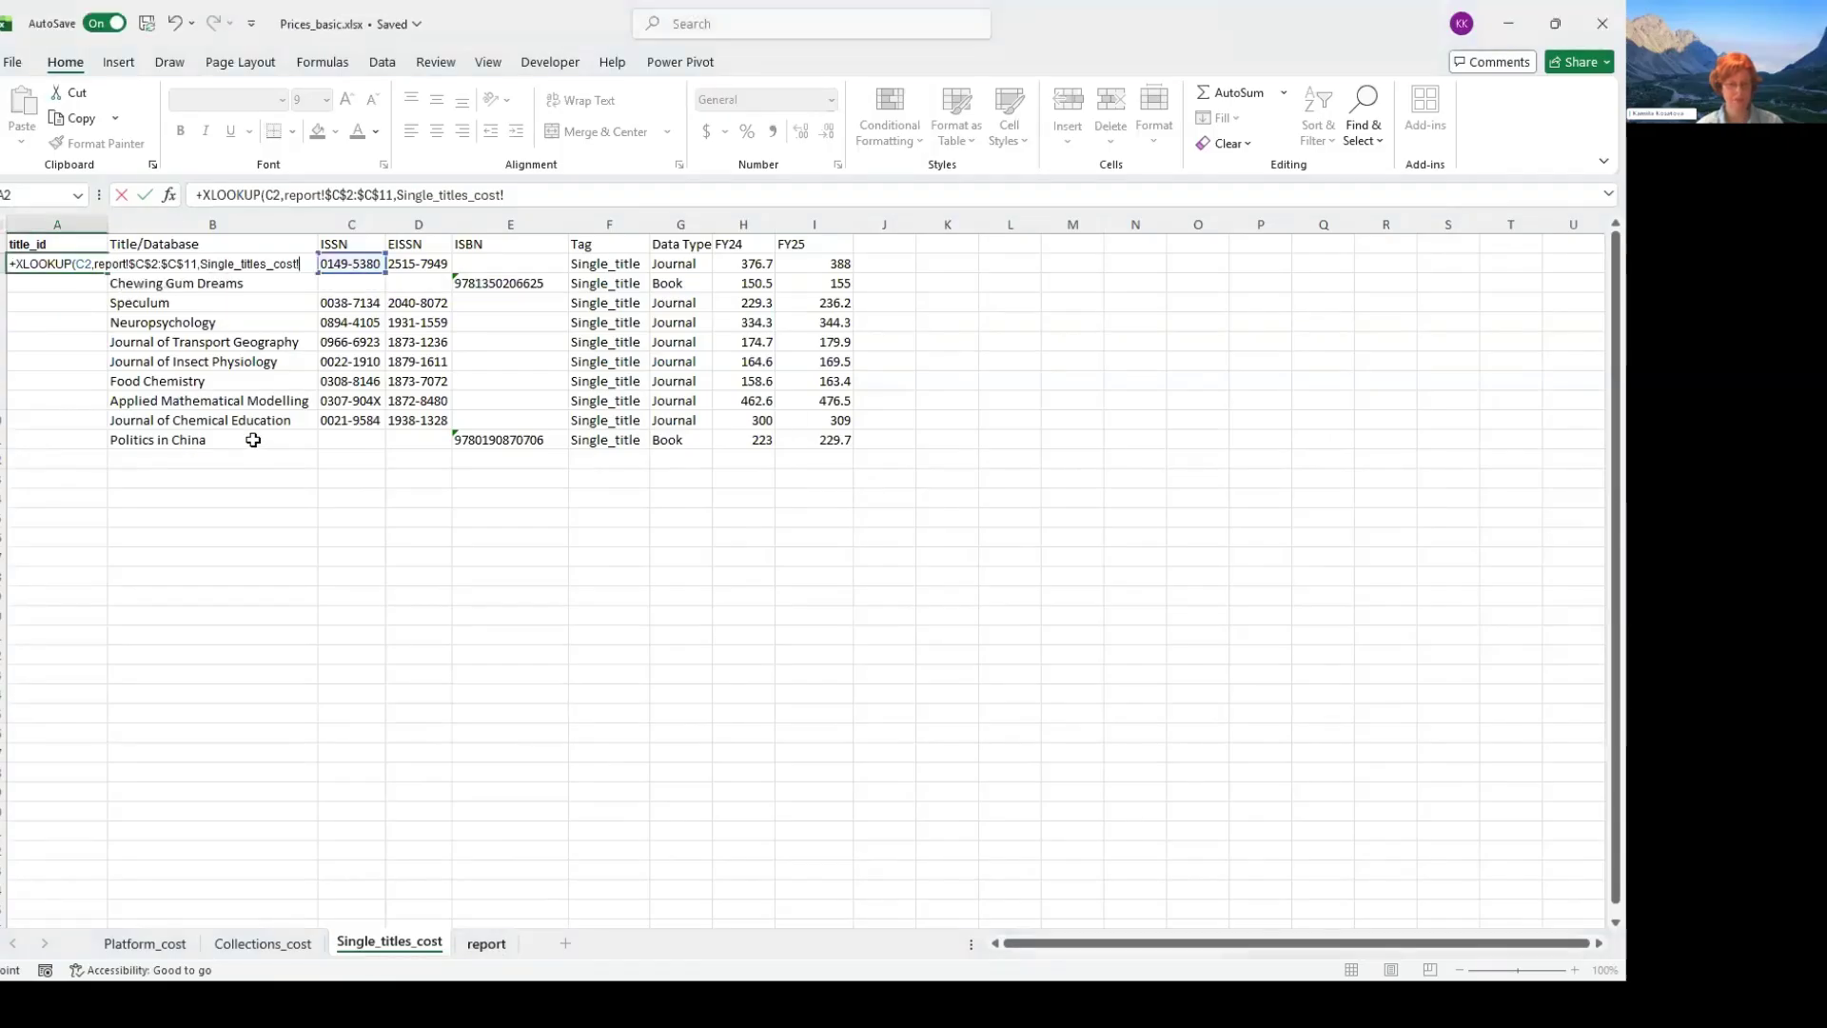
- Set the formula's return array to the Title/Database ID range on the report sheet, as the absolute reference $B$2:$B$11
key("ctrl+Page_Down")
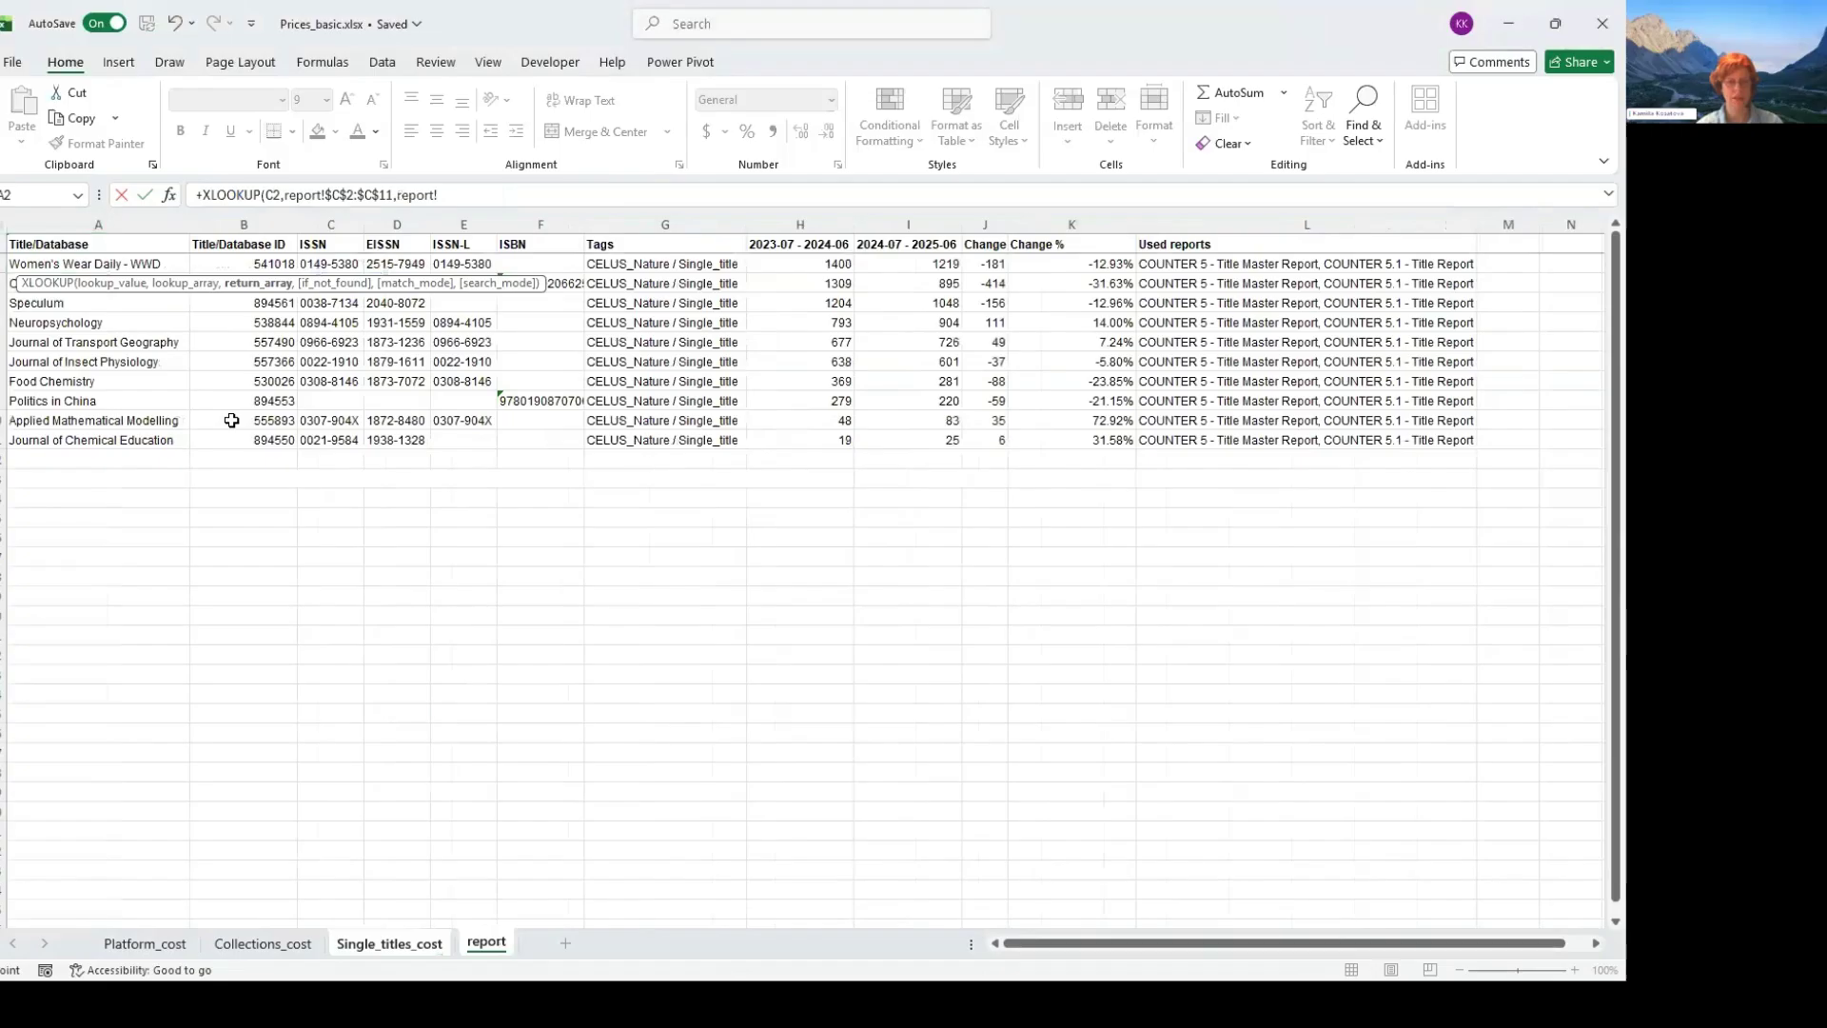
left_click_drag(243, 264, 266, 440)
key("F4")
type(",0")
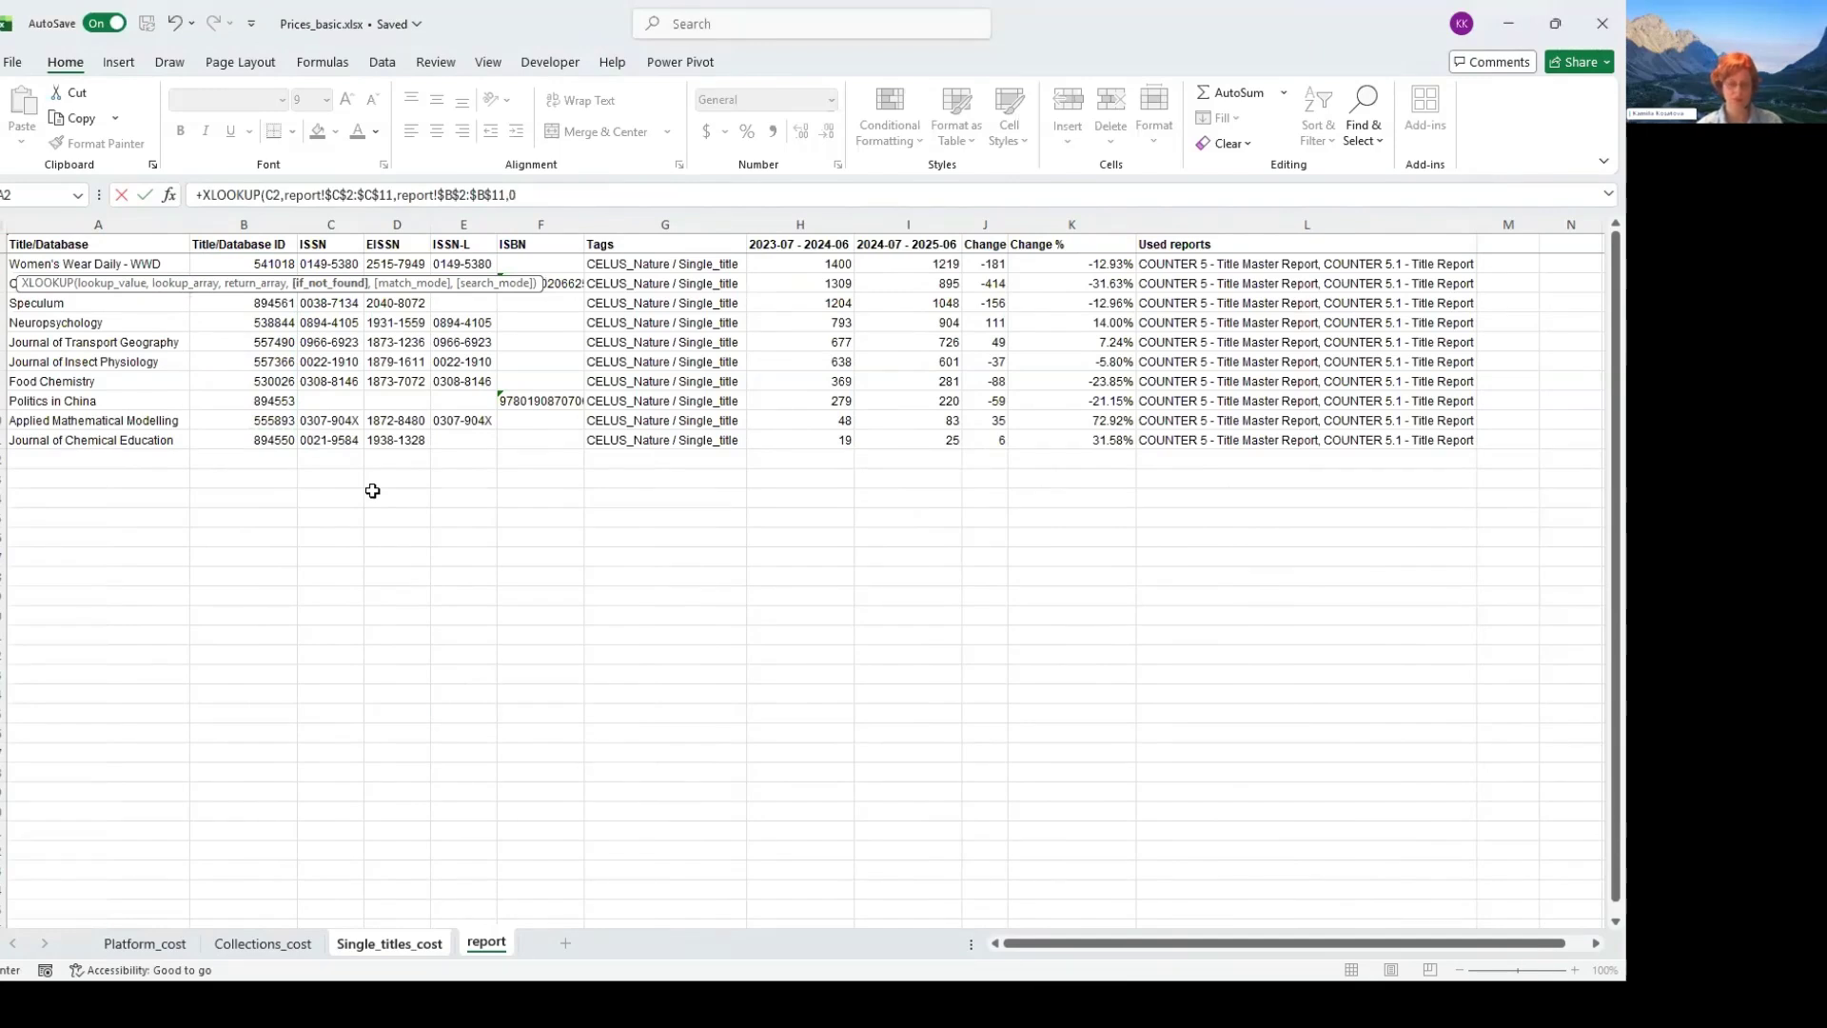
type(",")
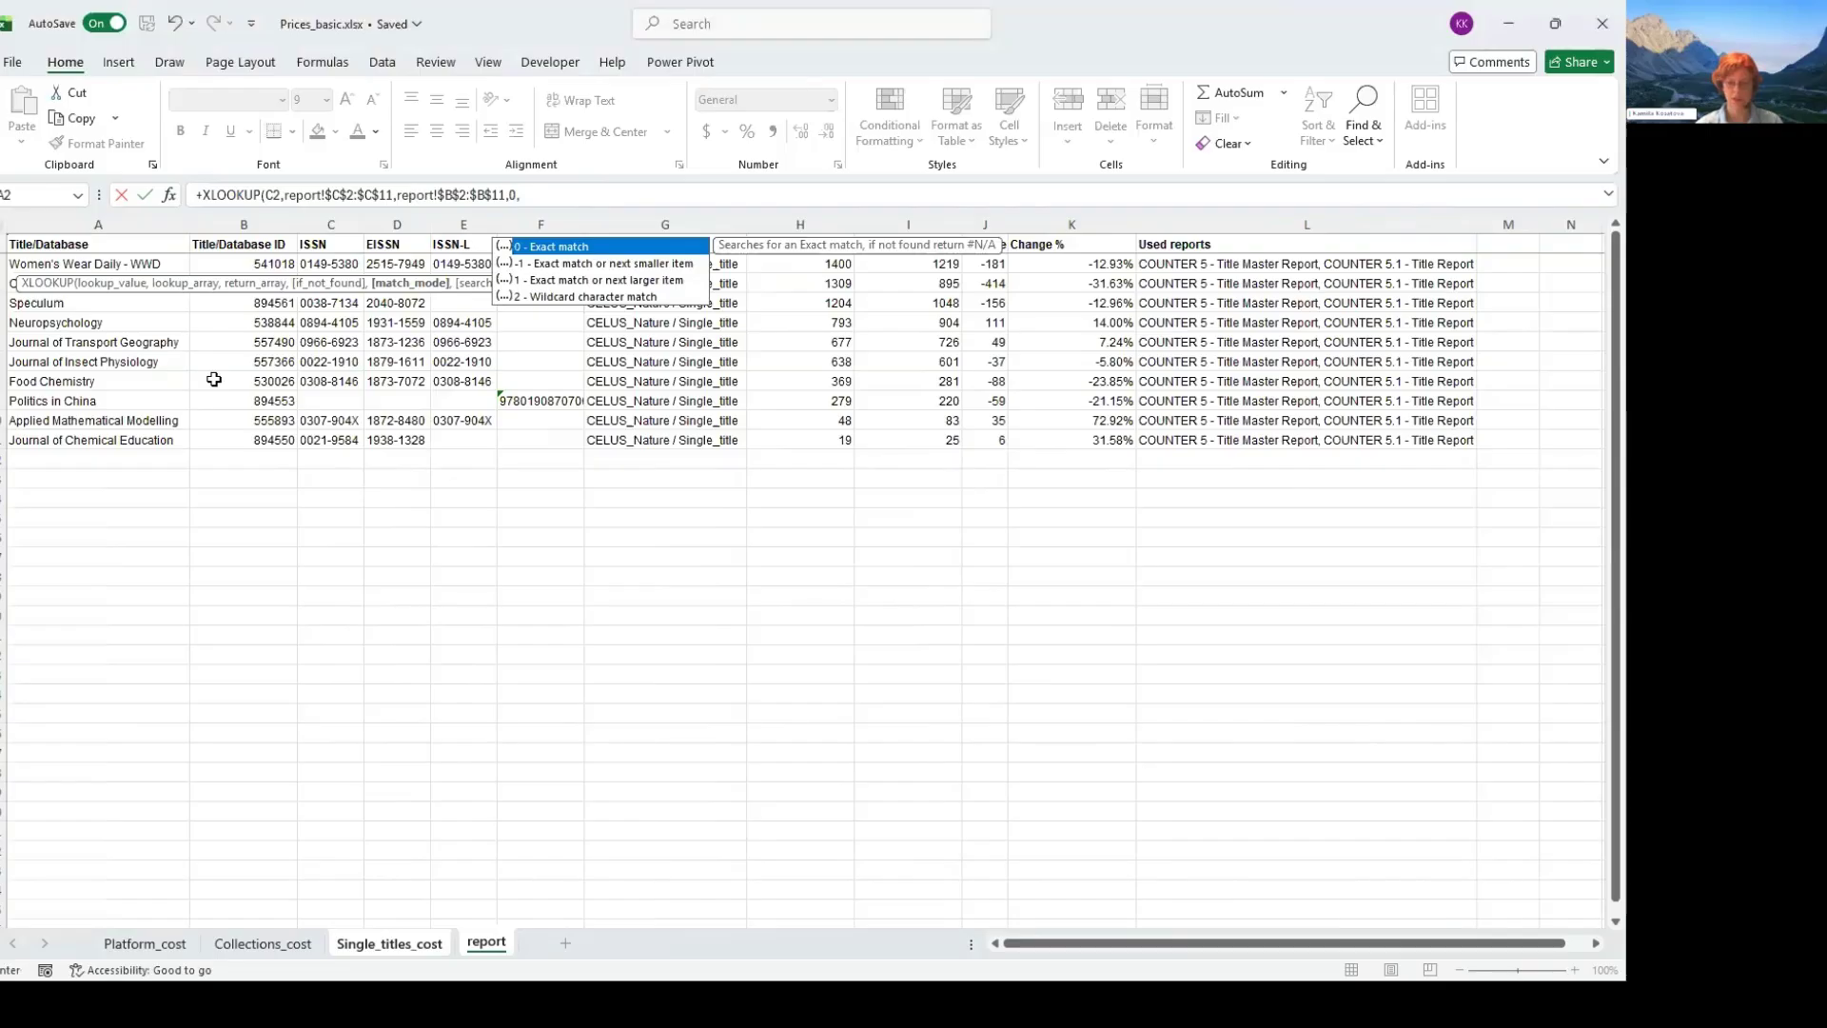
type("0")
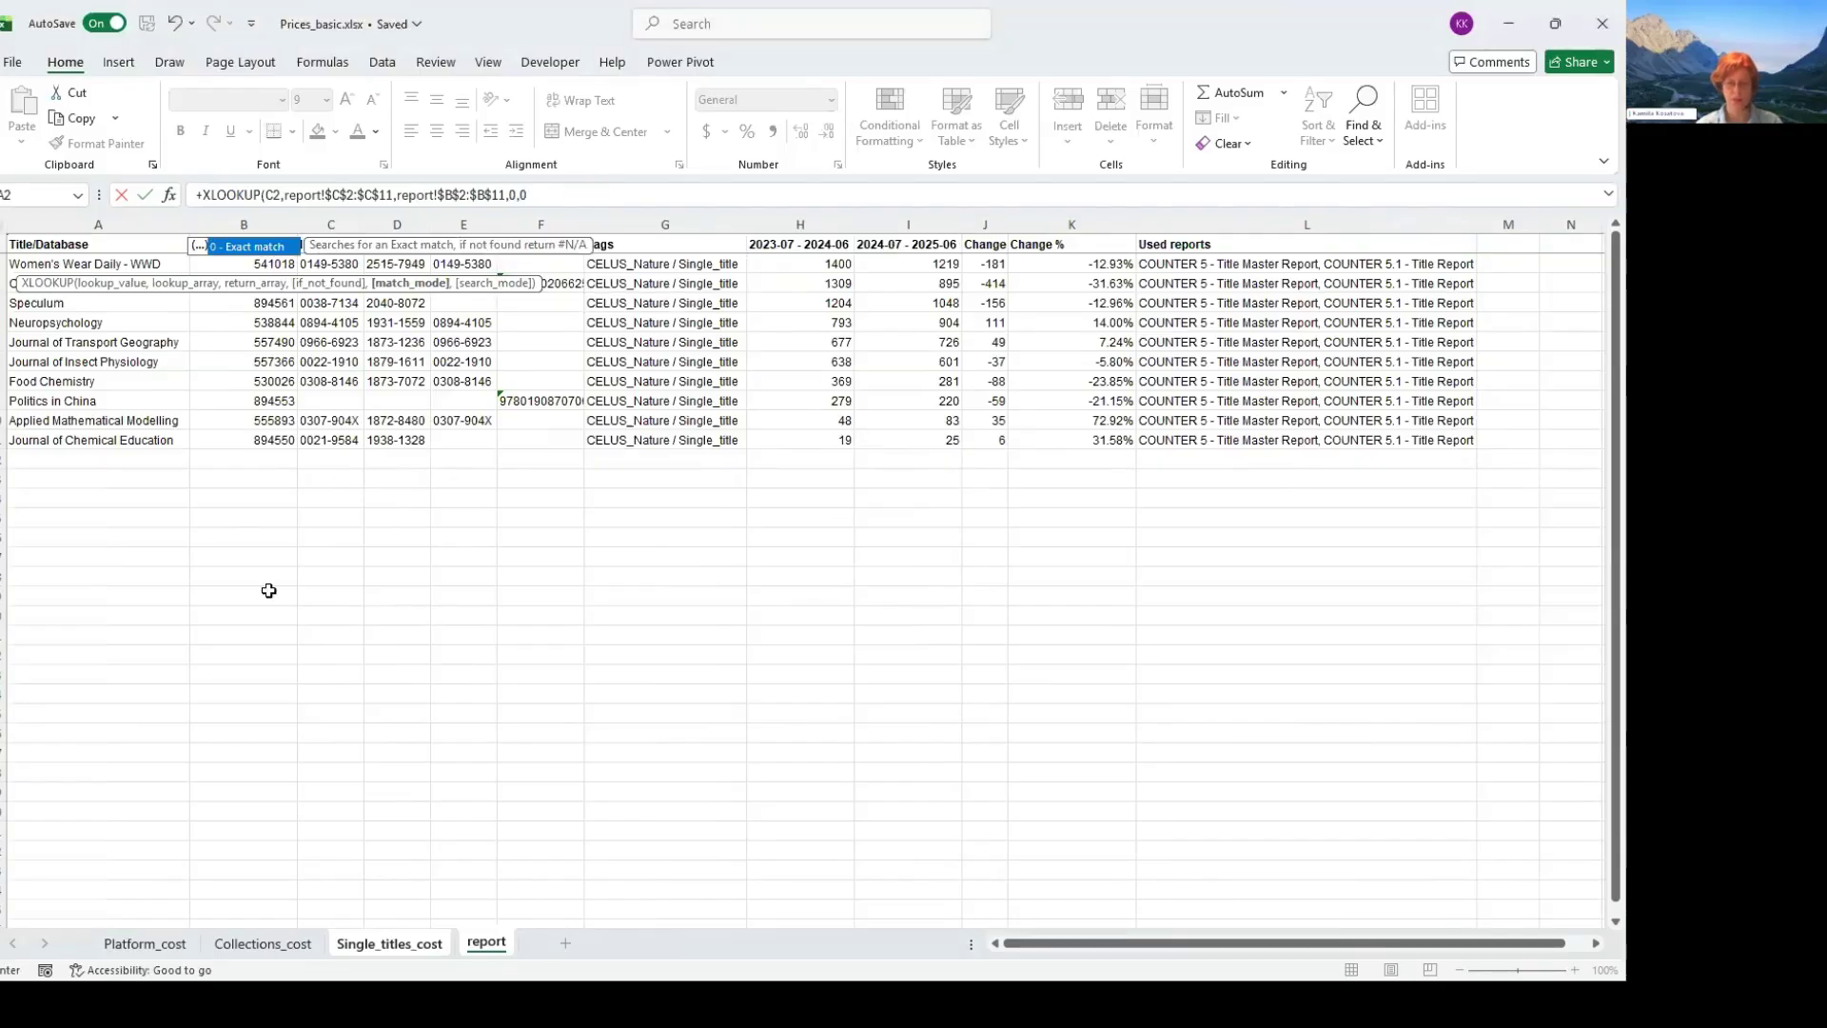
- Complete the A2 lookup with 0 for values not found and exact match mode (0), and enter the formula
key("BackSpace")
type("0")
key("Return")
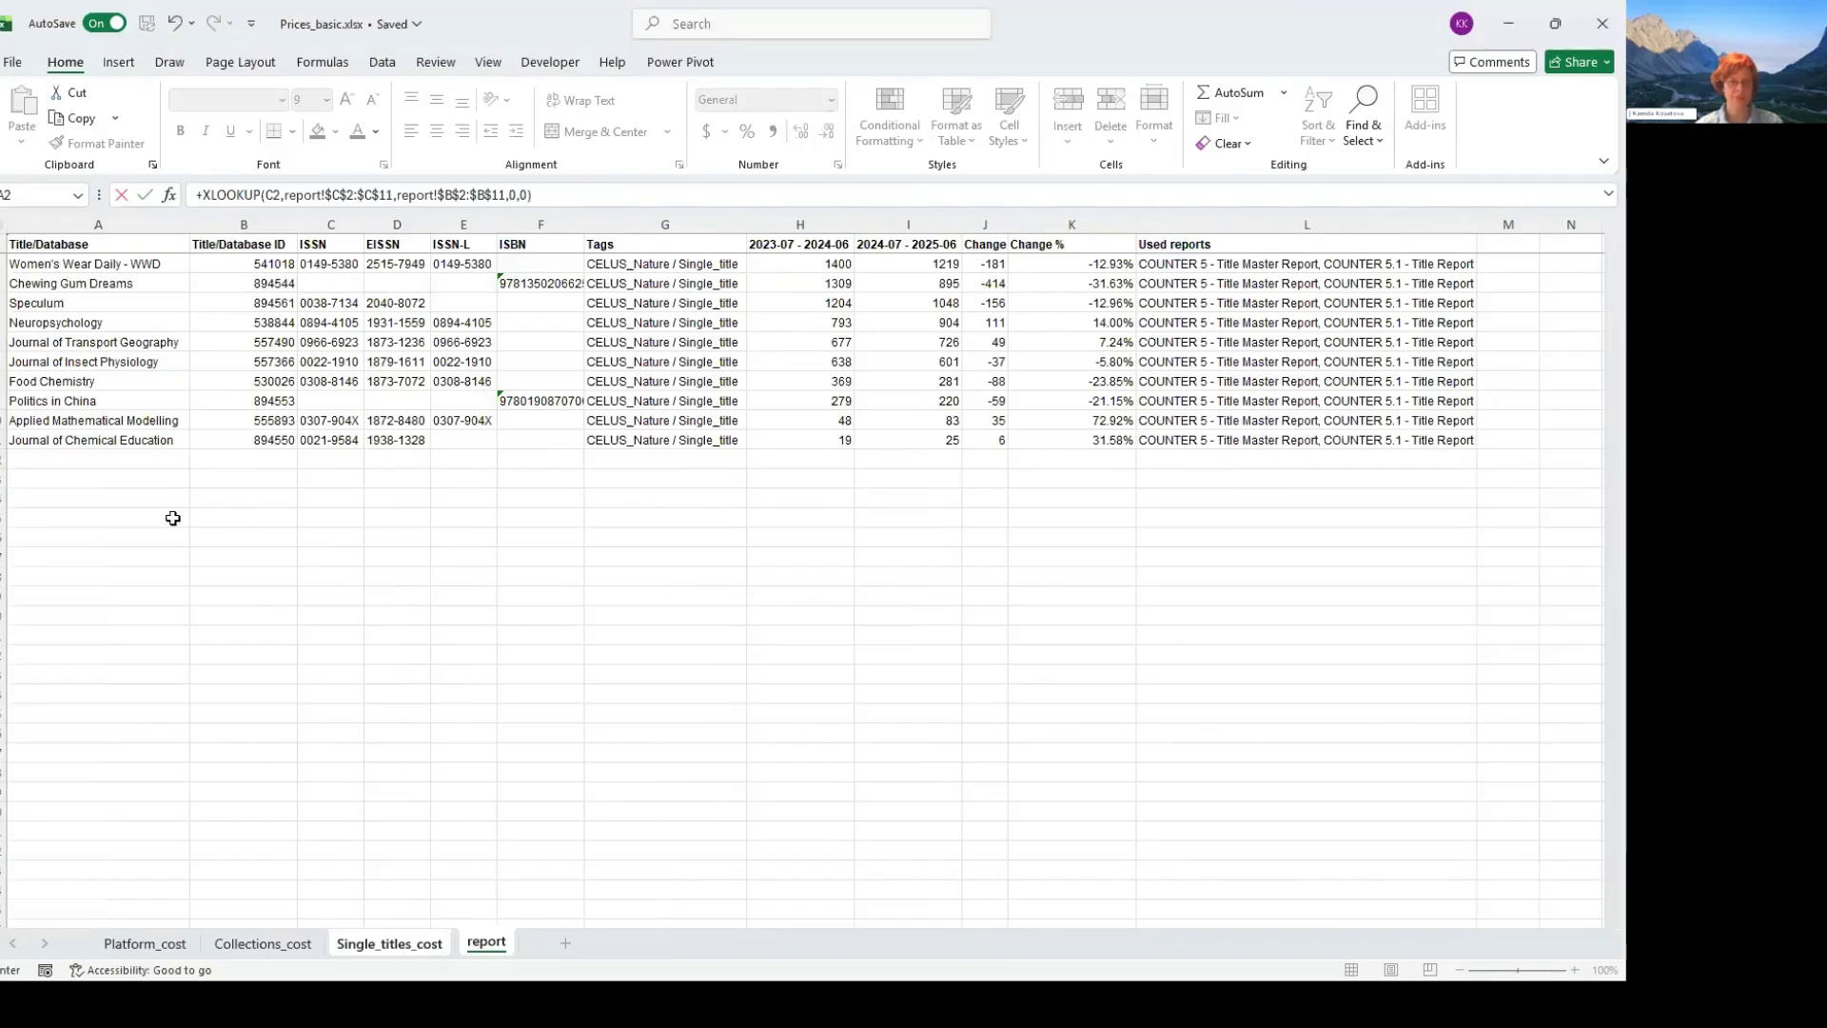
- Copy the A2 lookup formula into the title_id cells A4 to A10 of Single_titles_cost, leaving out the book in row 3
key("ctrl+Page_Up")
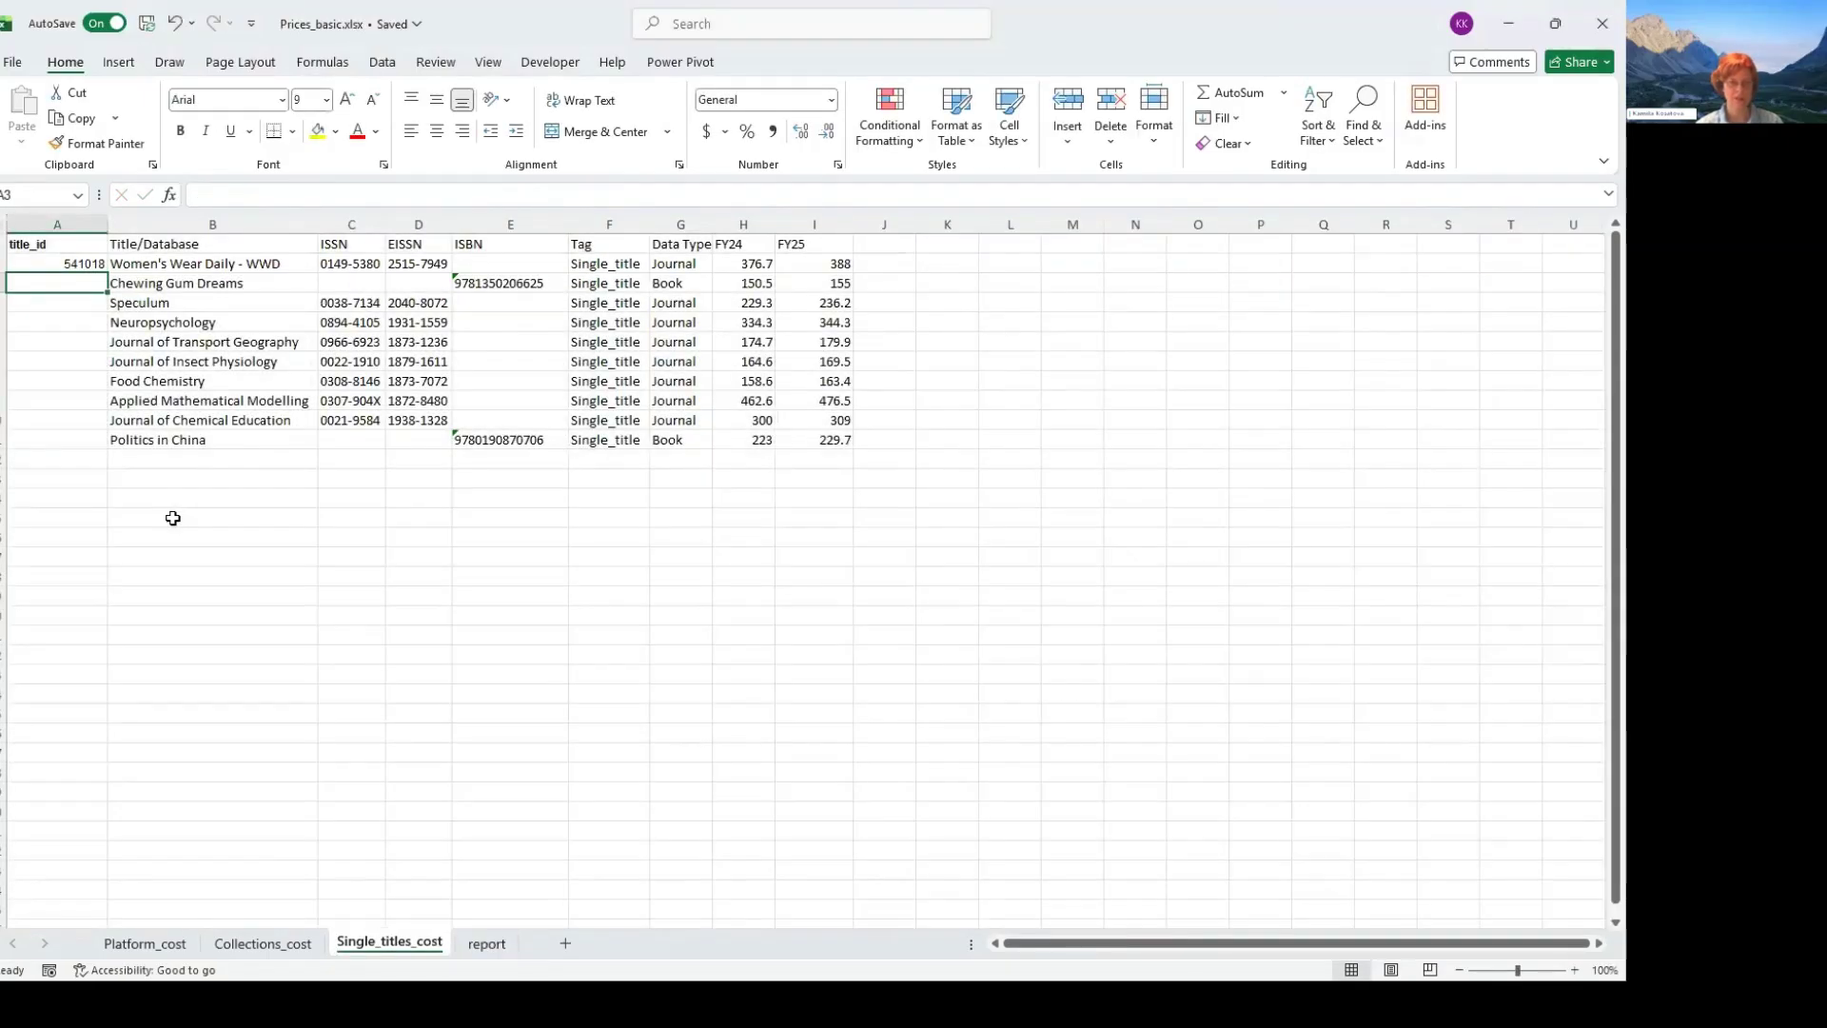
key("Up")
key("ctrl+c")
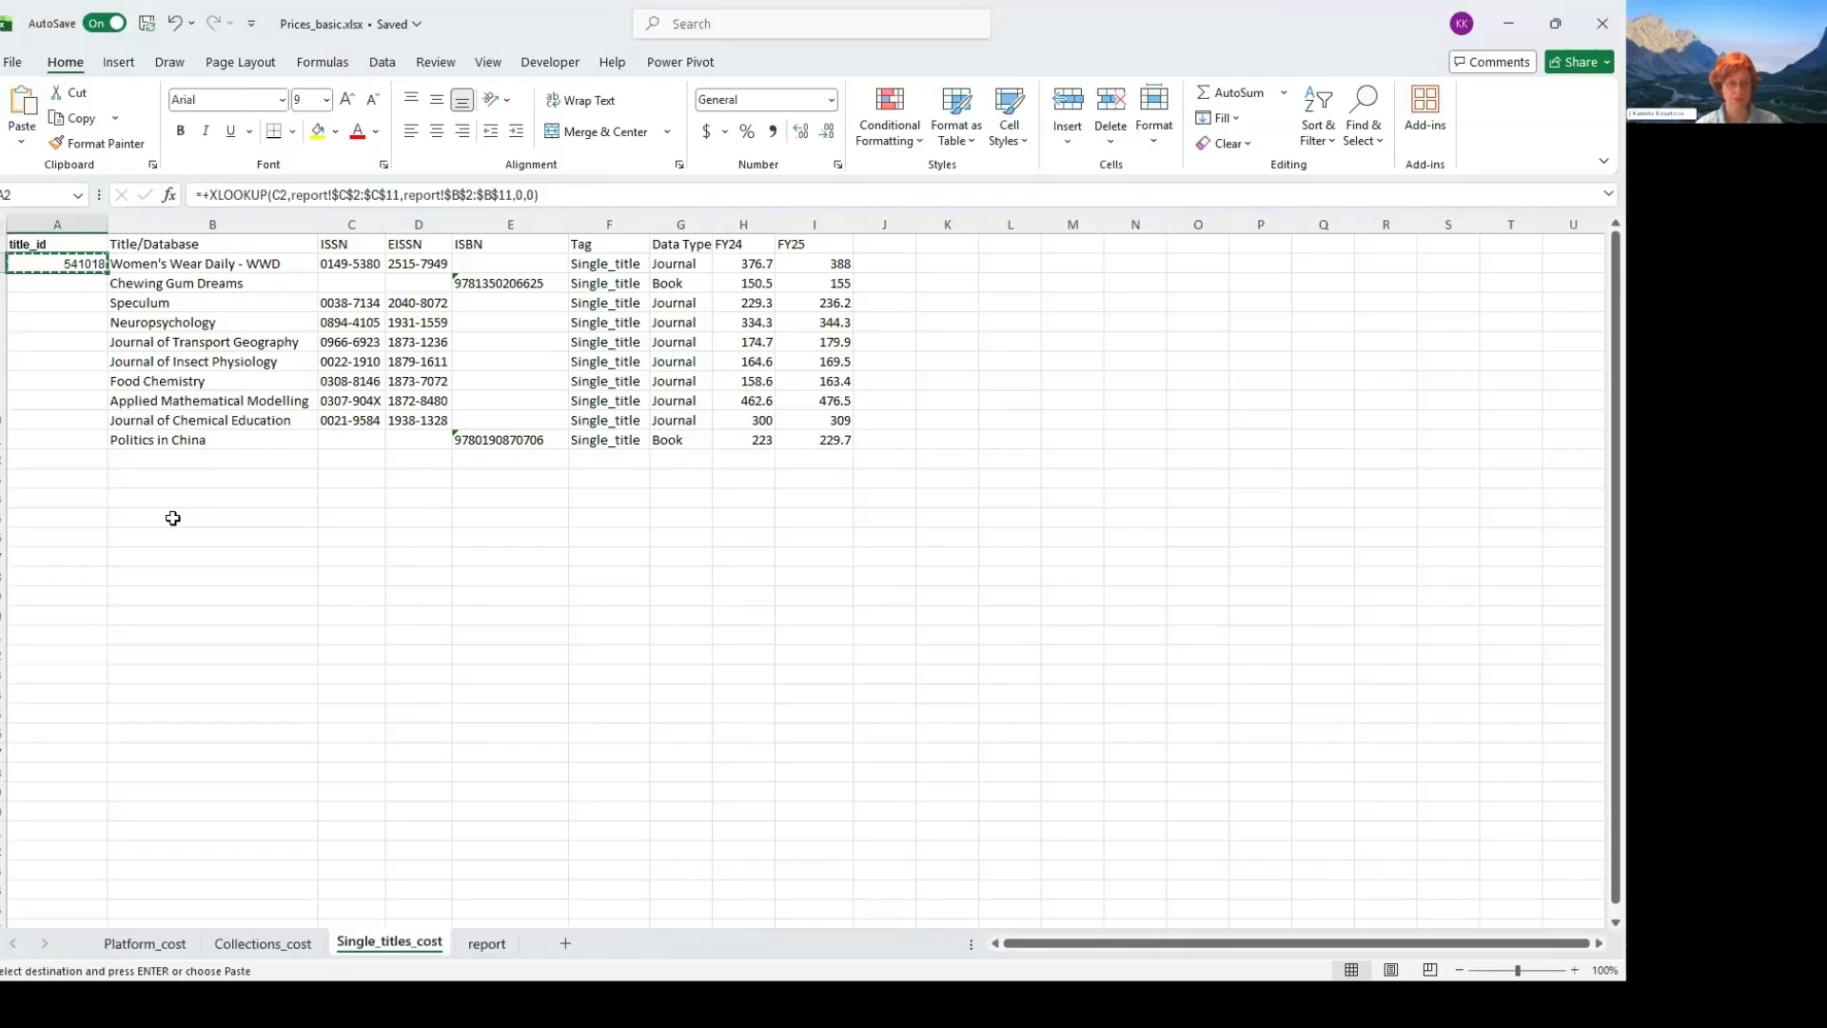
key("Down")
key("Down")
key("ctrl+v")
key("Down")
key("ctrl+v")
key("Down")
key("ctrl+v")
key("Down")
key("ctrl+v")
key("Down")
key("ctrl+v")
key("Down")
key("ctrl+v")
key("Down")
key("ctrl+v")
- Inspect the ISBN stored in E3 for Chewing Gum Dreams and return to its empty title_id cell, A3
key("Up")
key("Up")
key("Up")
key("Up")
key("Up")
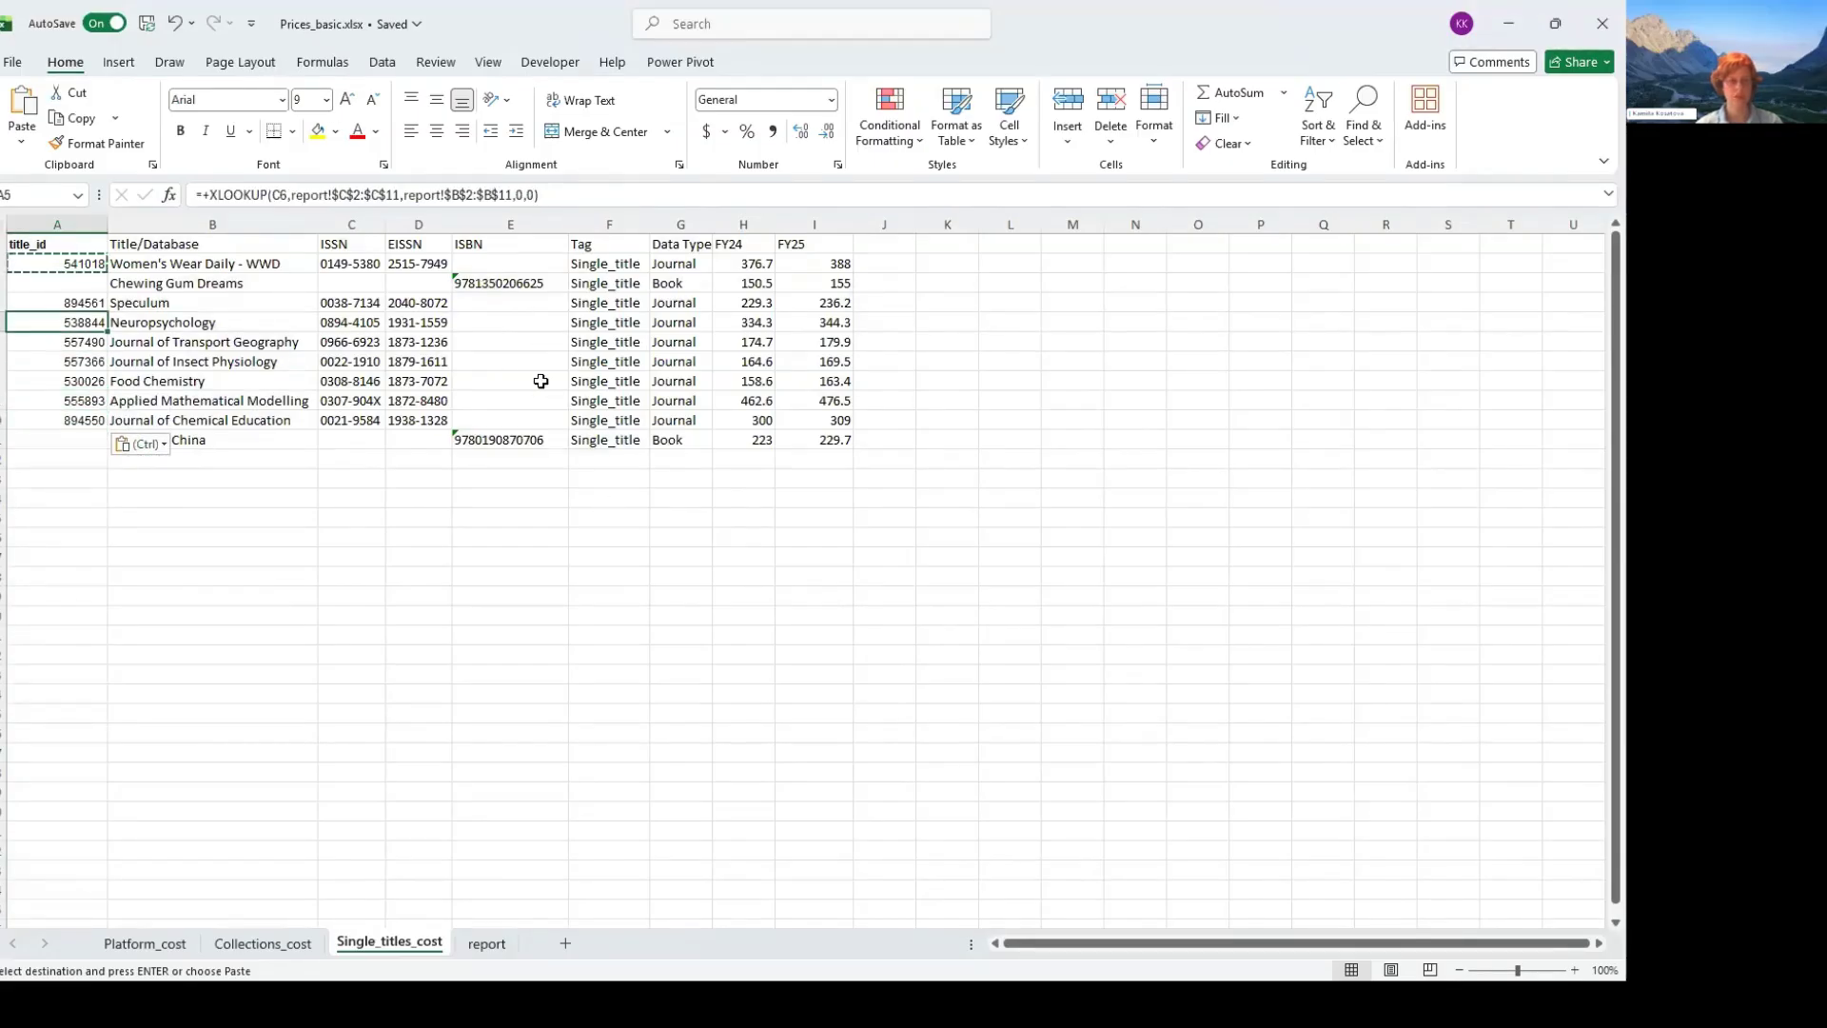
key("Up")
key("Up")
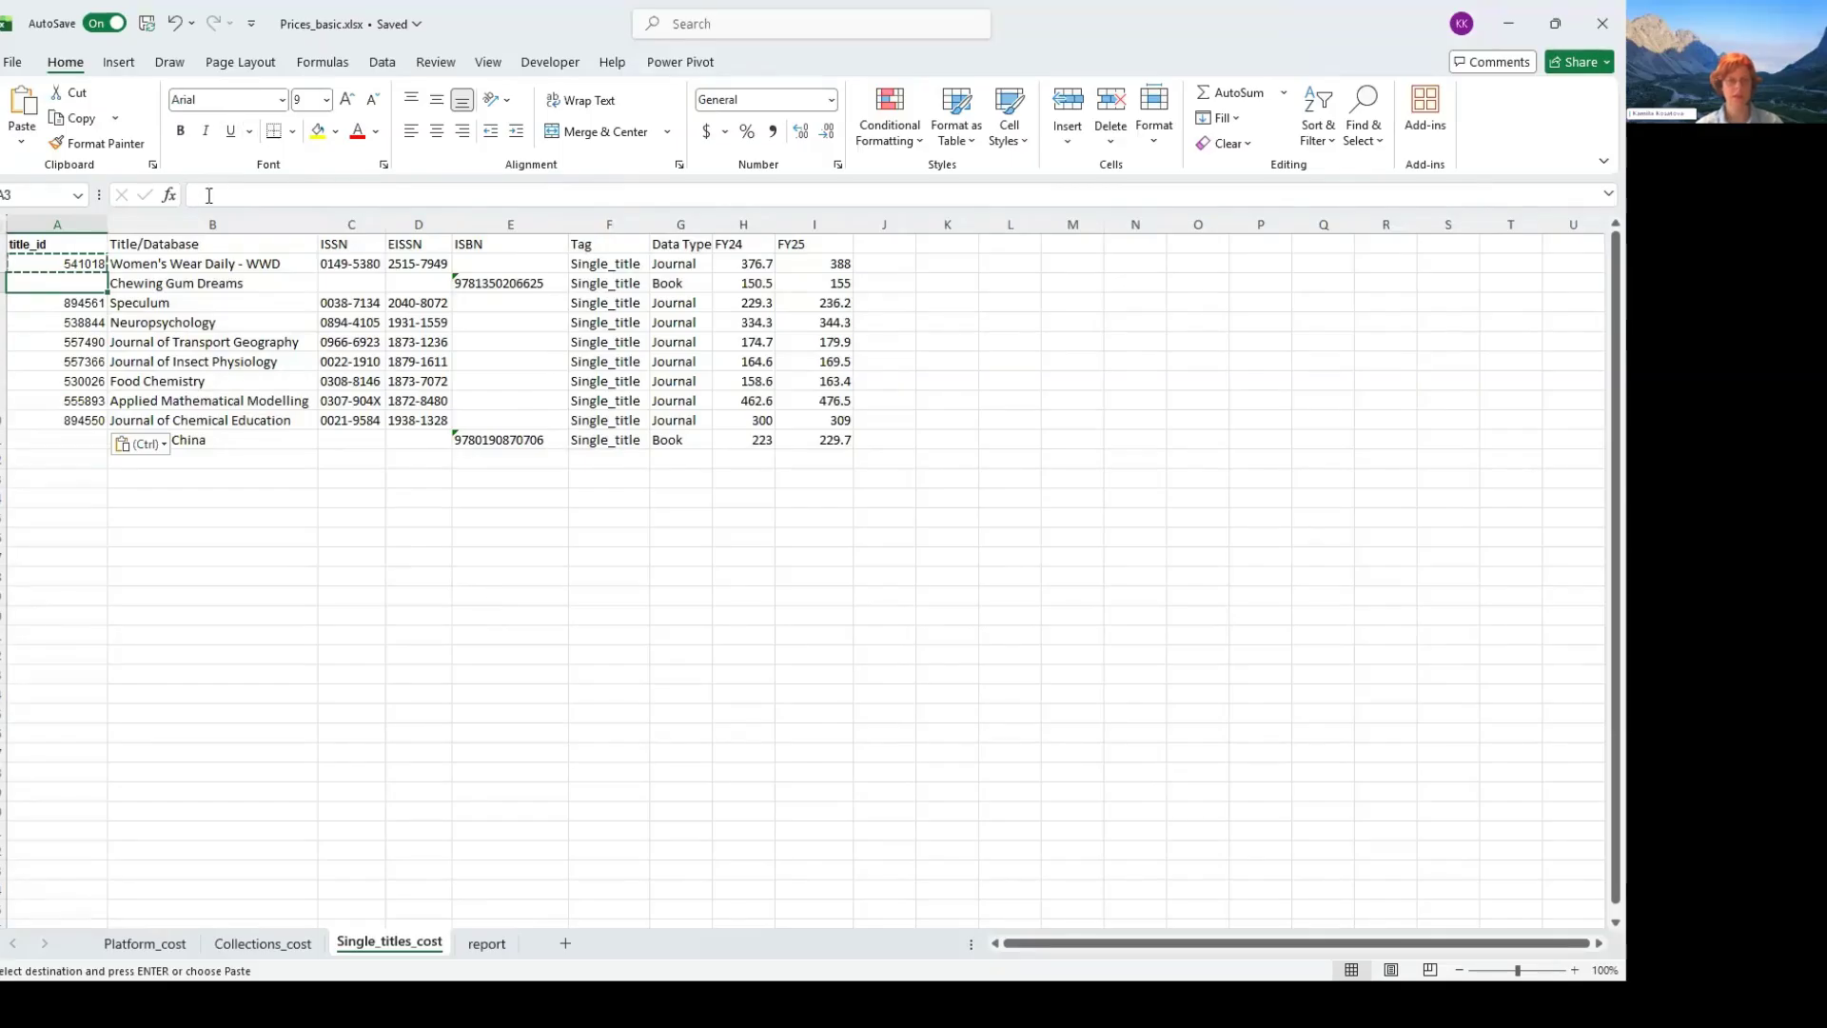
key("Right")
key("Right")
key("Right")
key("Right")
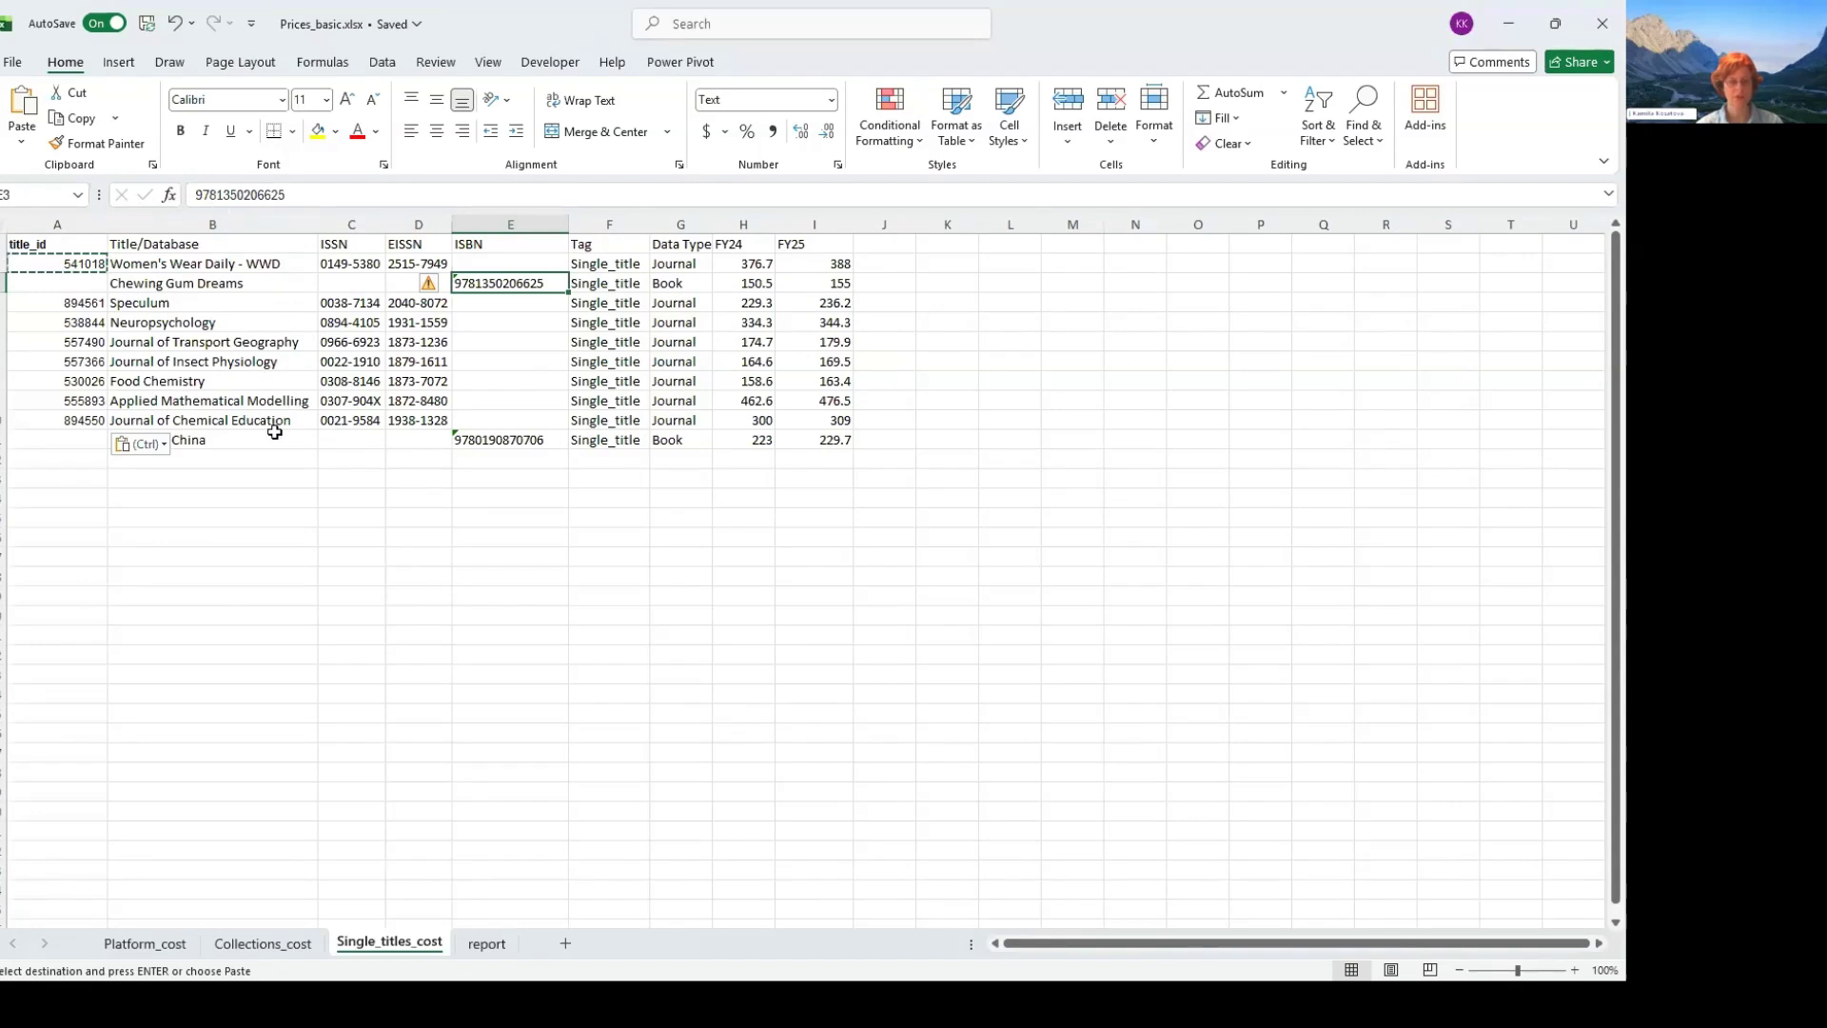
key("F2")
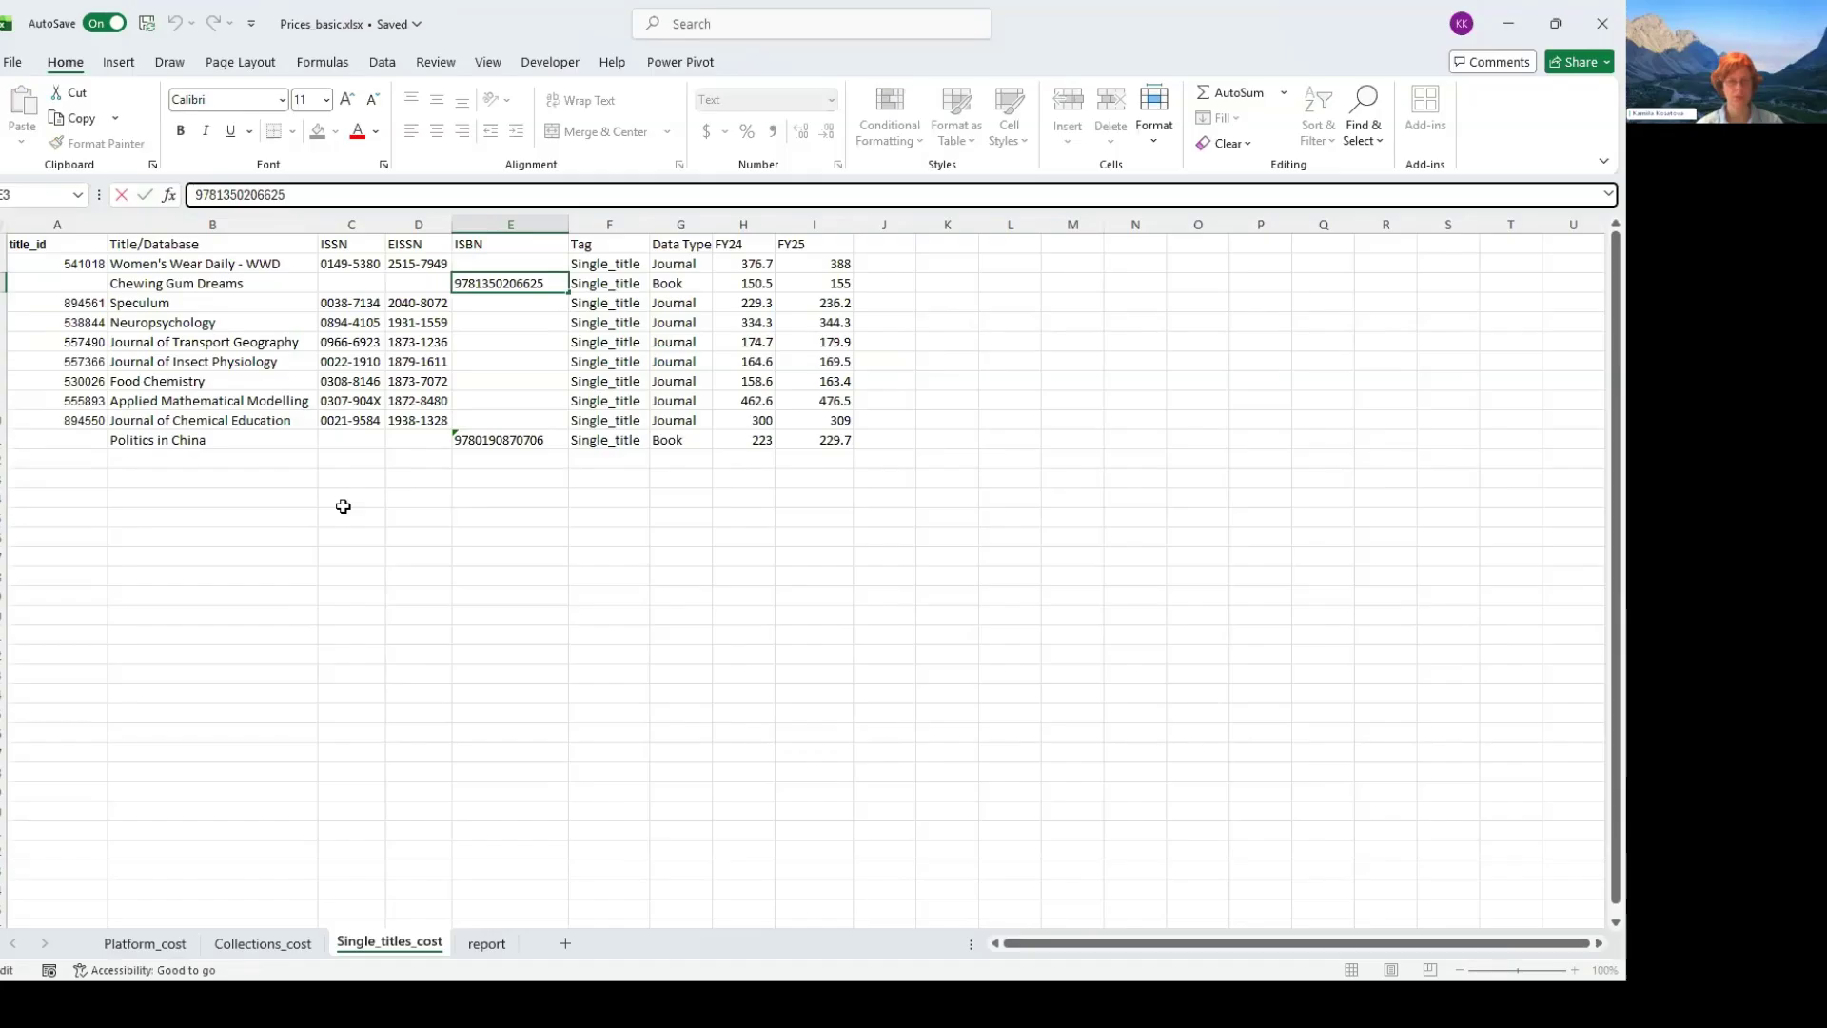
left_click(144, 195)
key("Left")
key("Left")
key("Left")
key("Left")
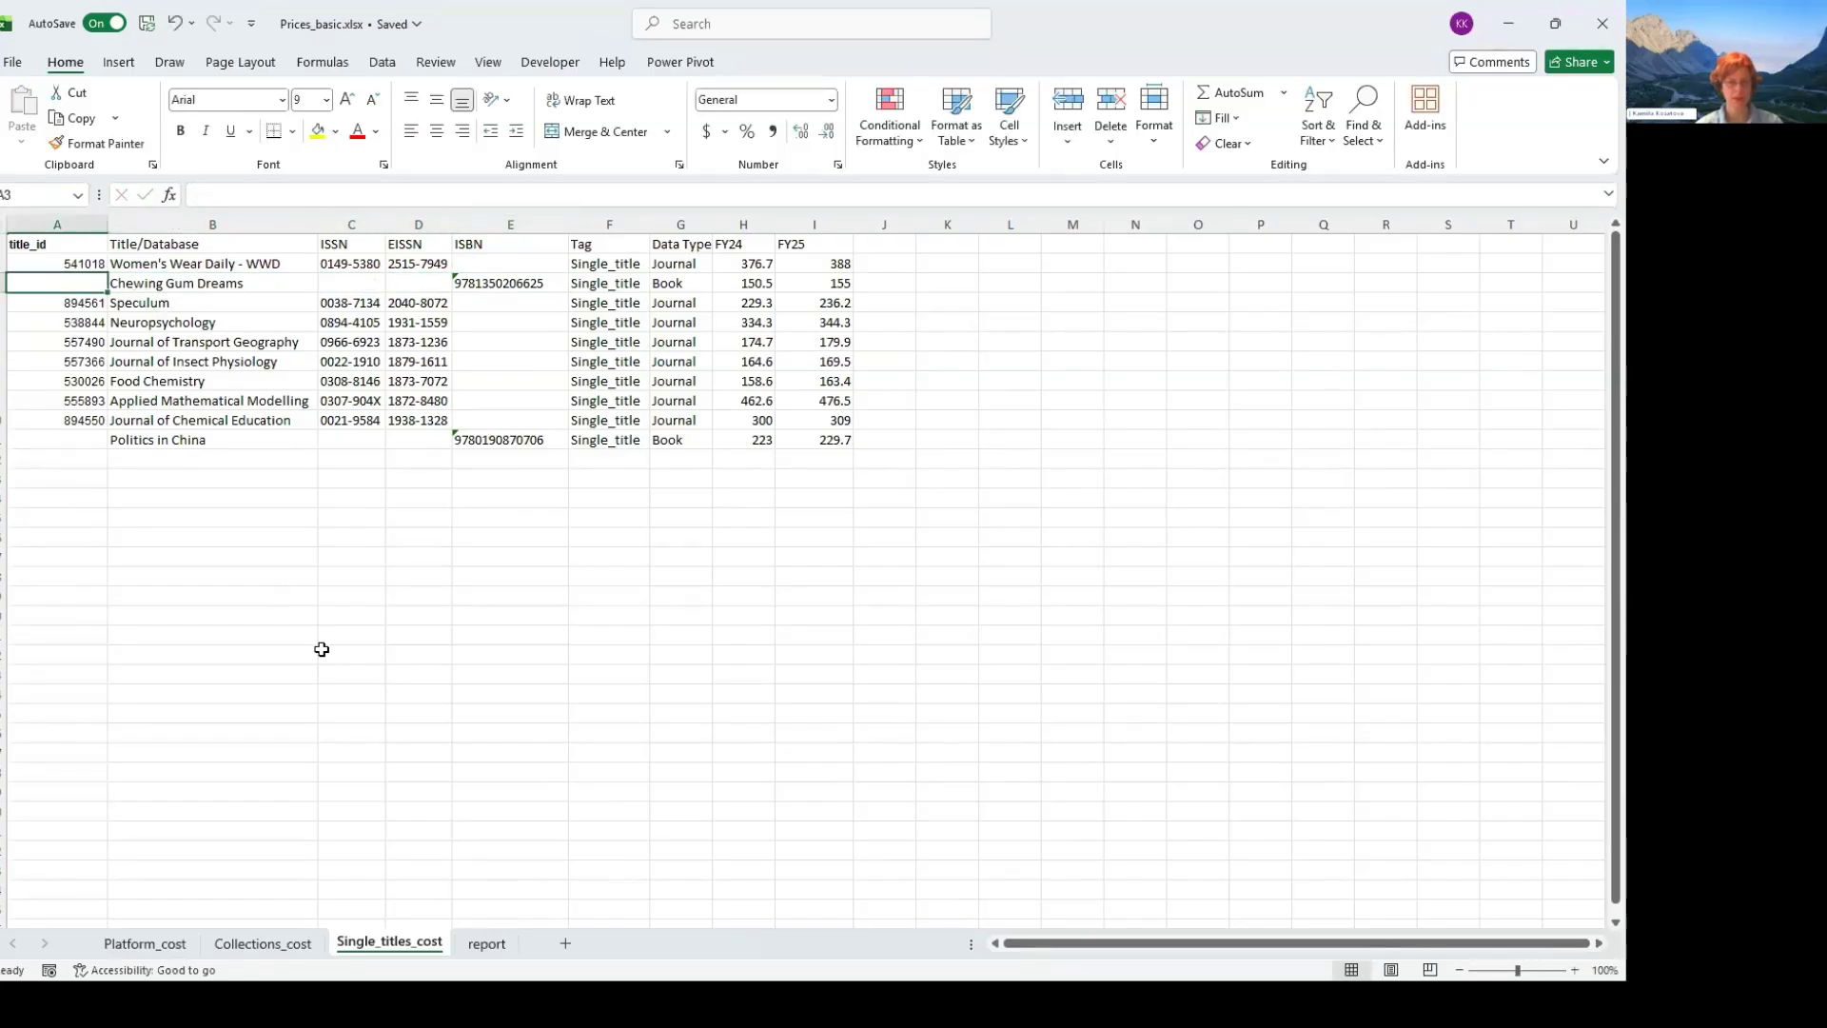
- Begin an XLOOKUP formula in A3 with the ISBN in E3 as the lookup value
type("+")
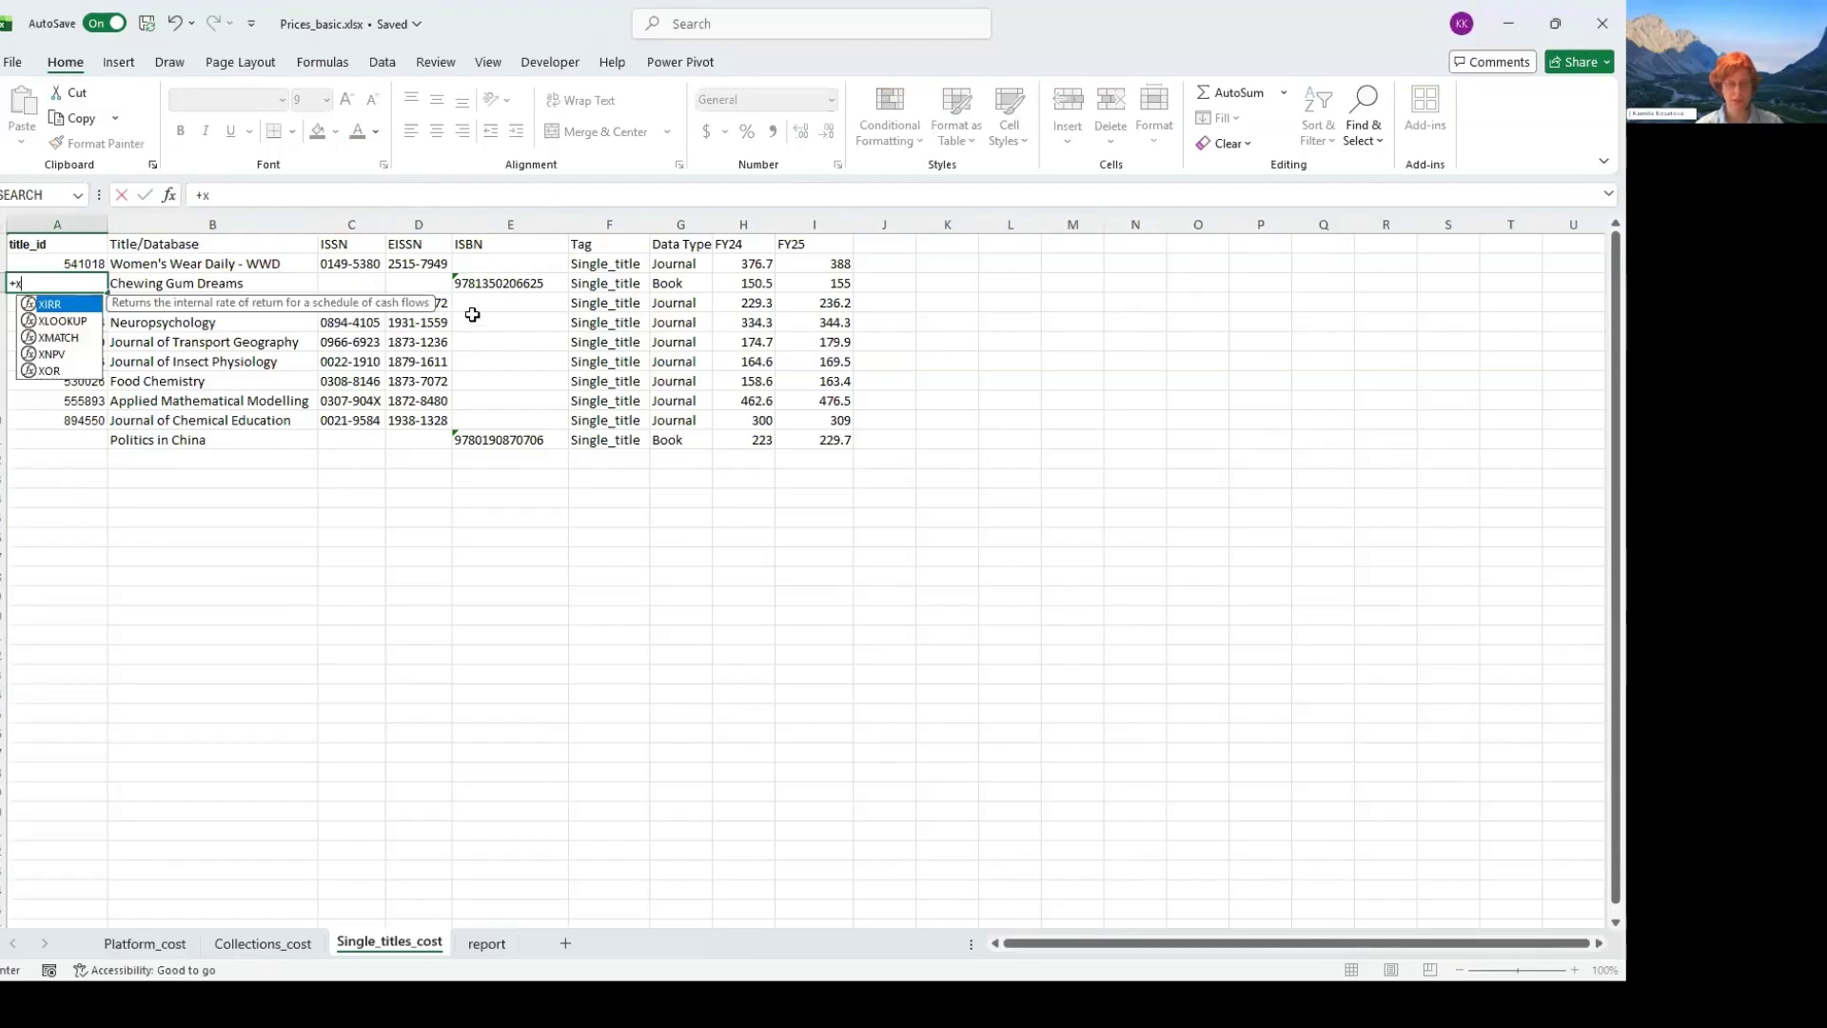
type("x")
key("Down")
key("Tab")
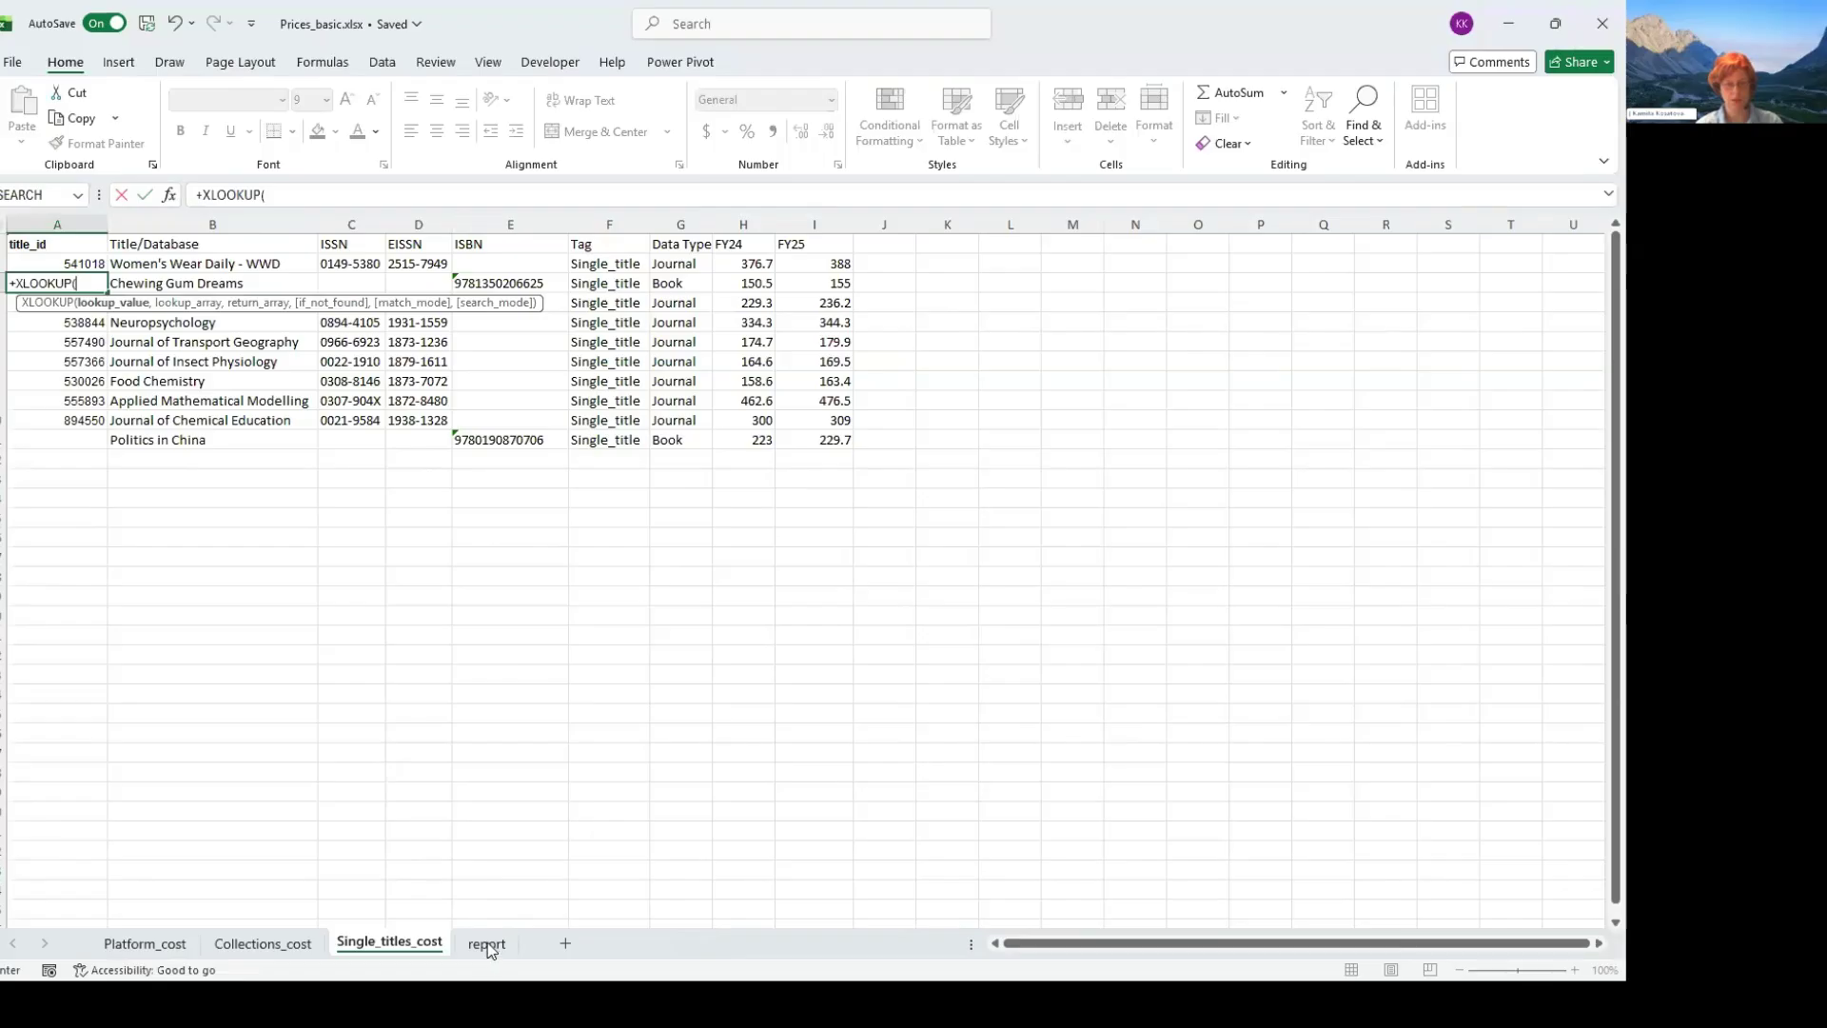
left_click(525, 274)
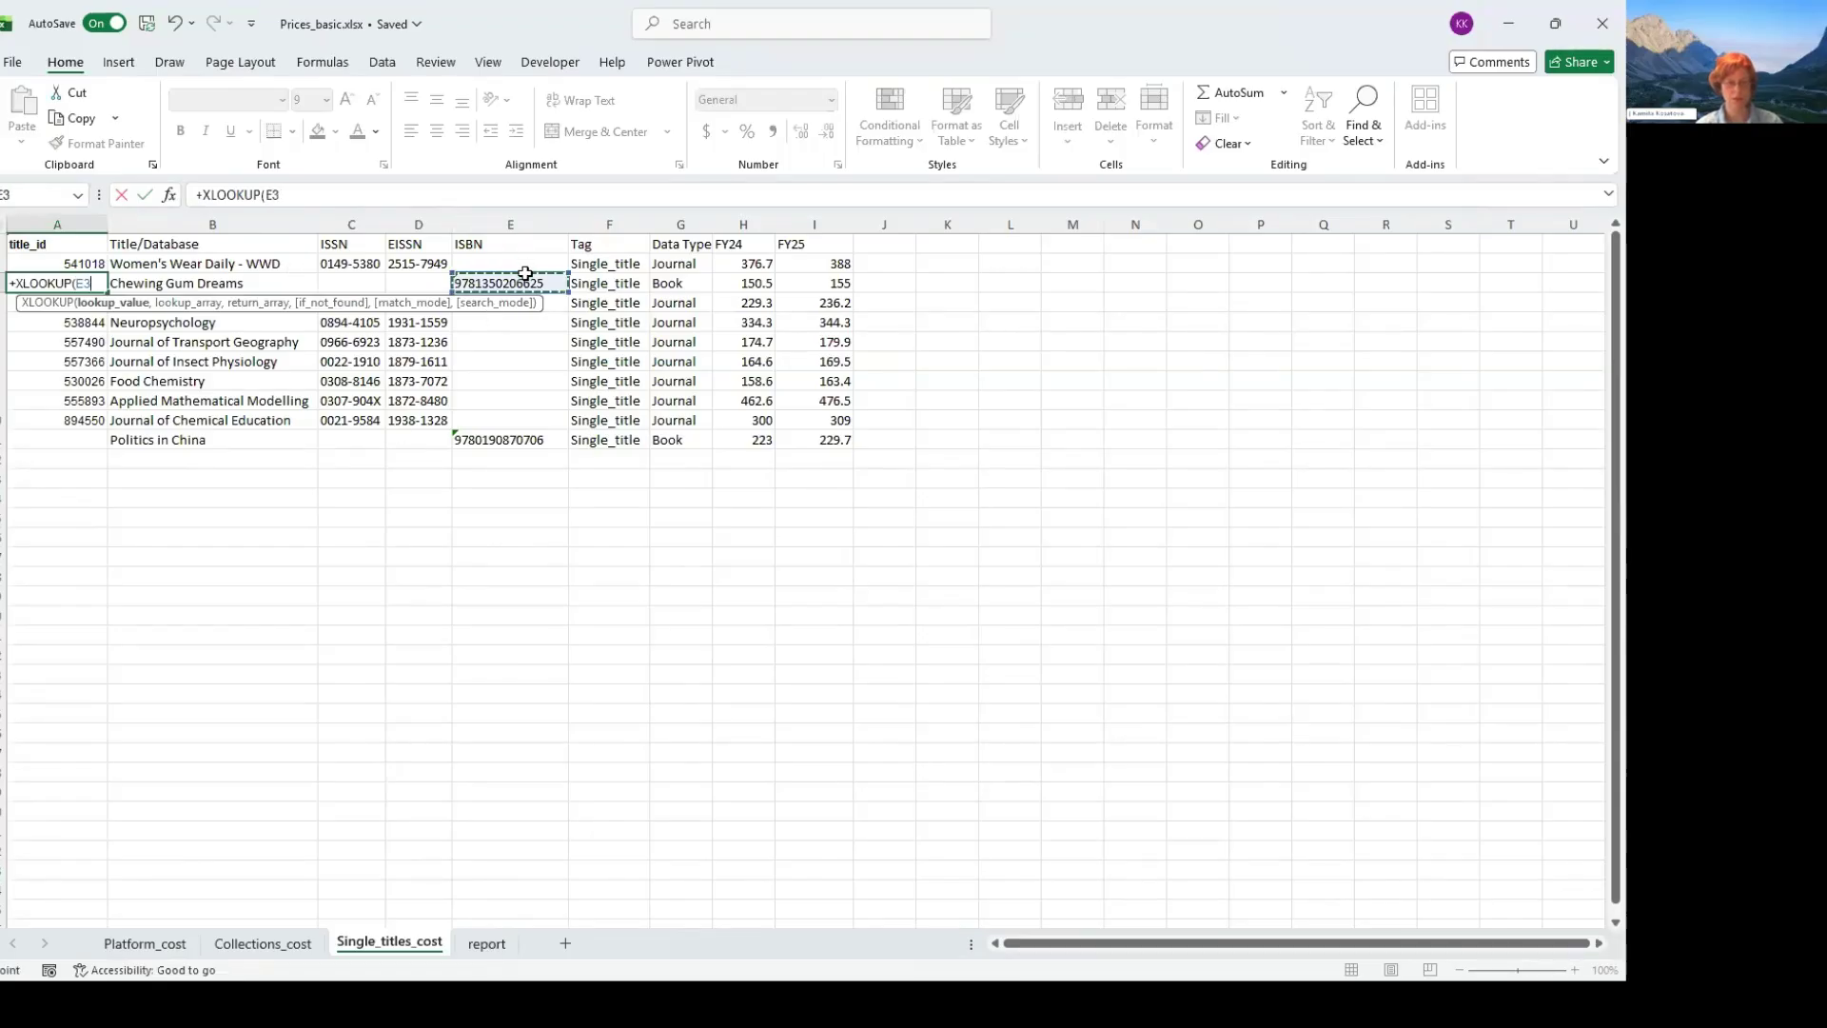
type(",")
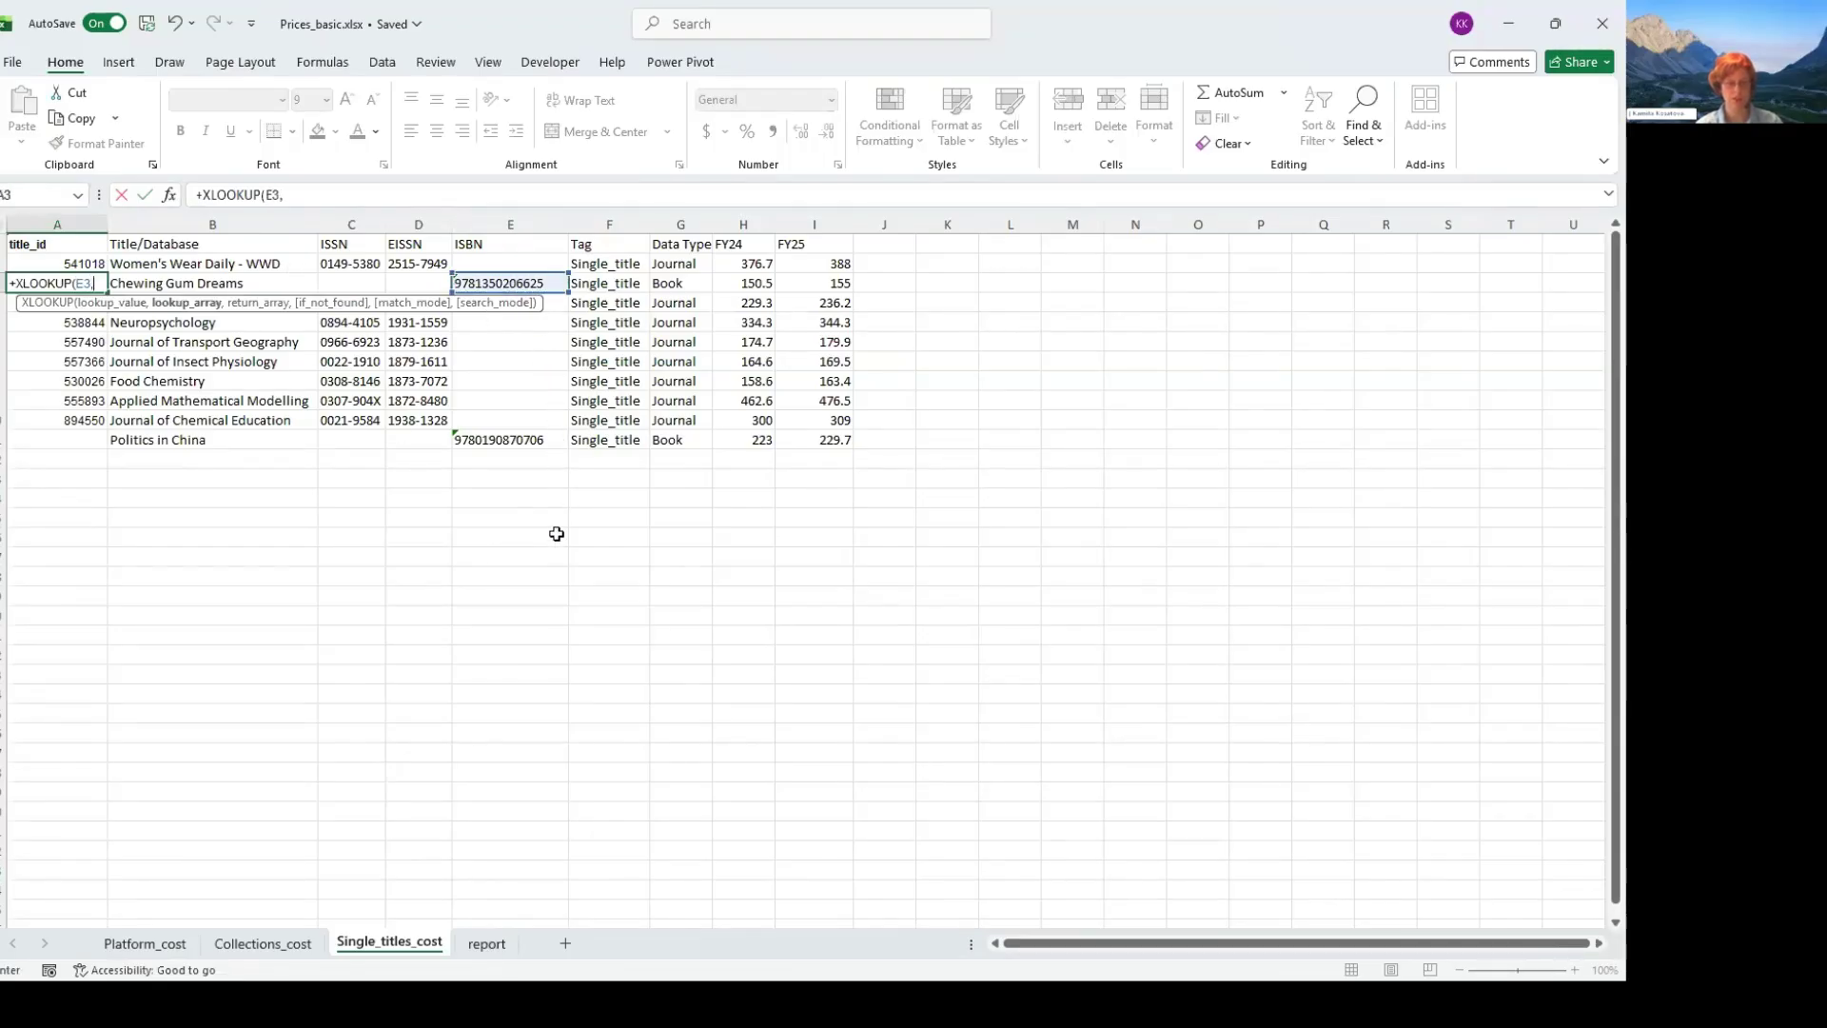
- Set the A3 formula's lookup array to the report sheet's ISBN range, as the absolute reference $F$2:$F$11
key("ctrl+Page_Down")
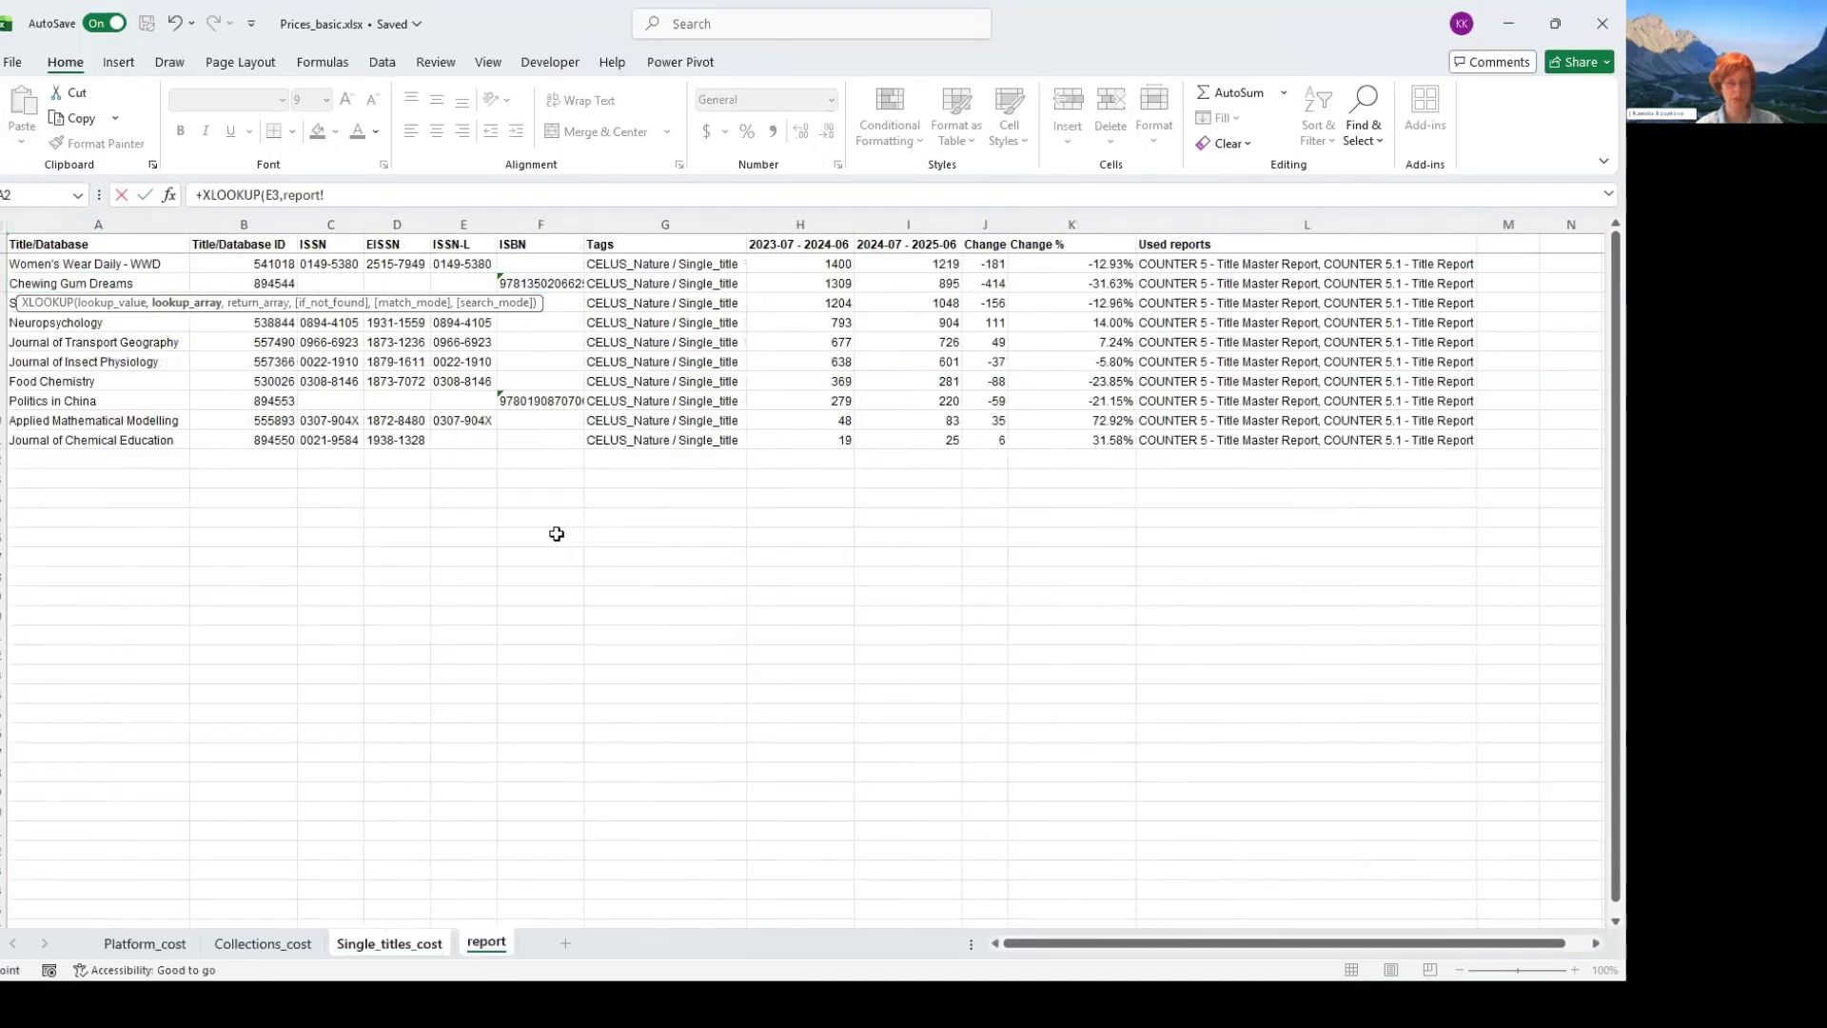
left_click_drag(540, 264, 572, 441)
key("F4")
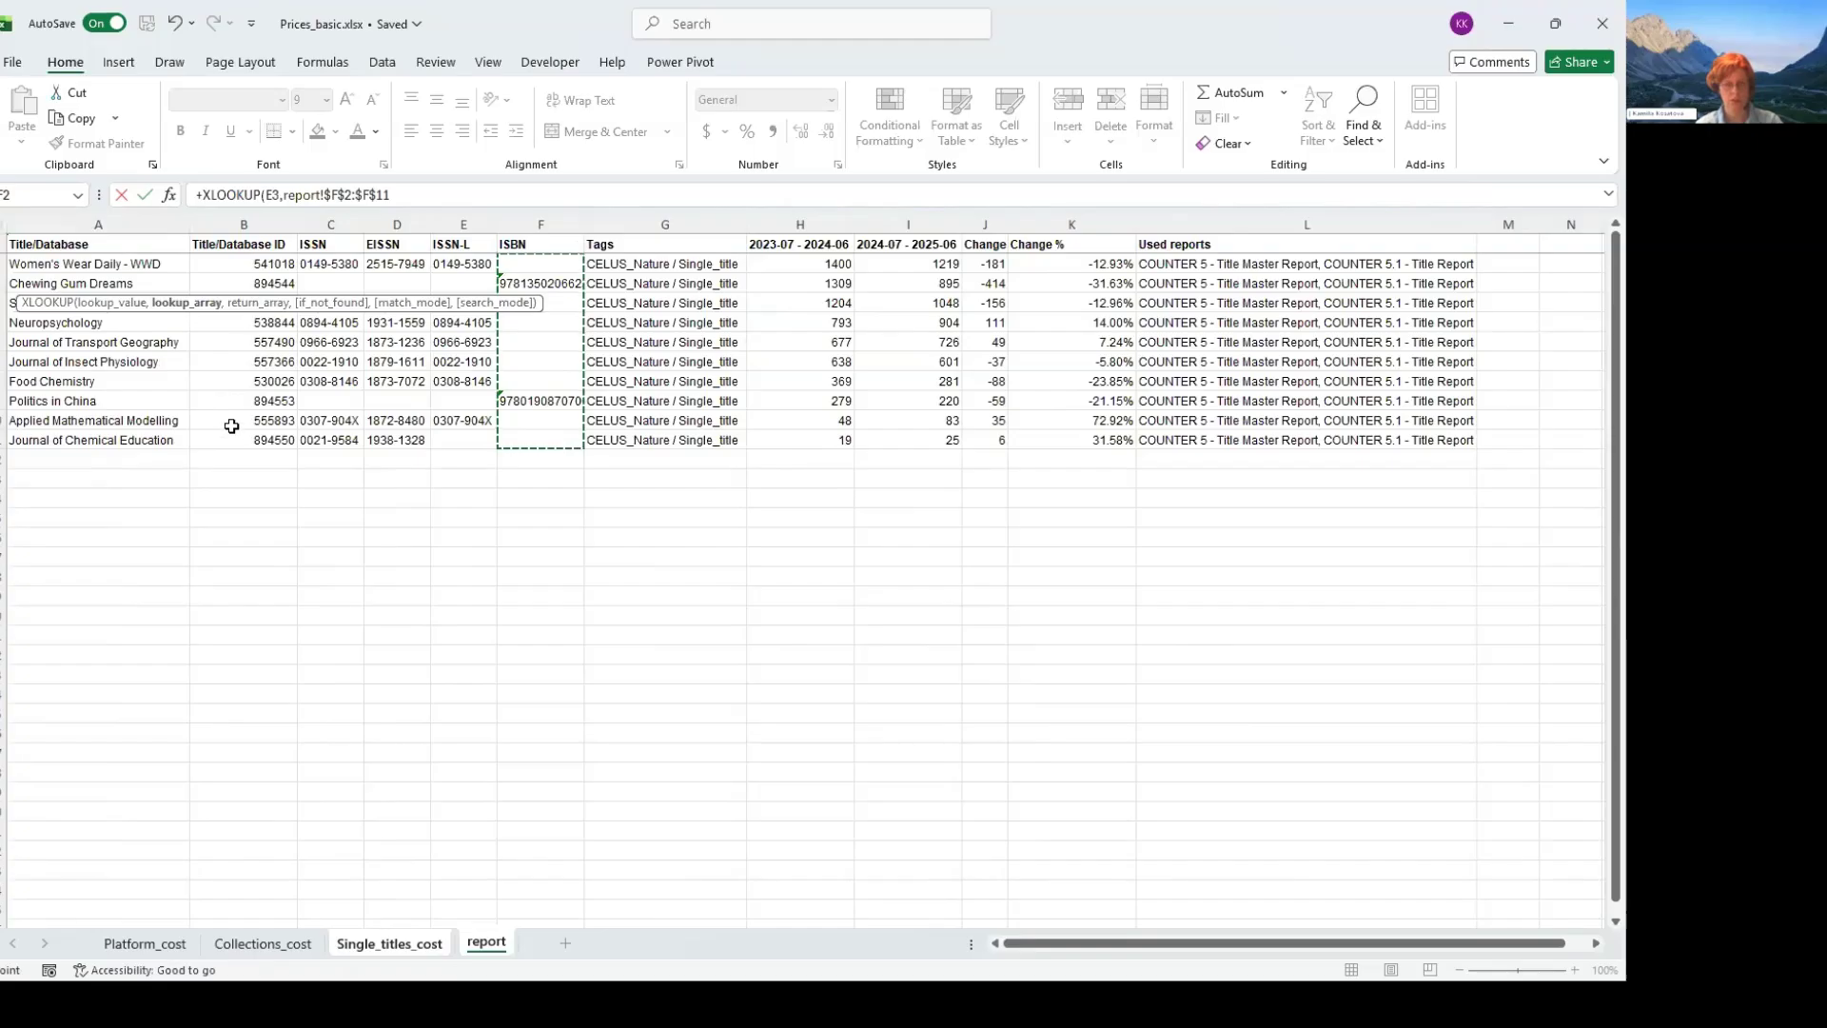
type(",")
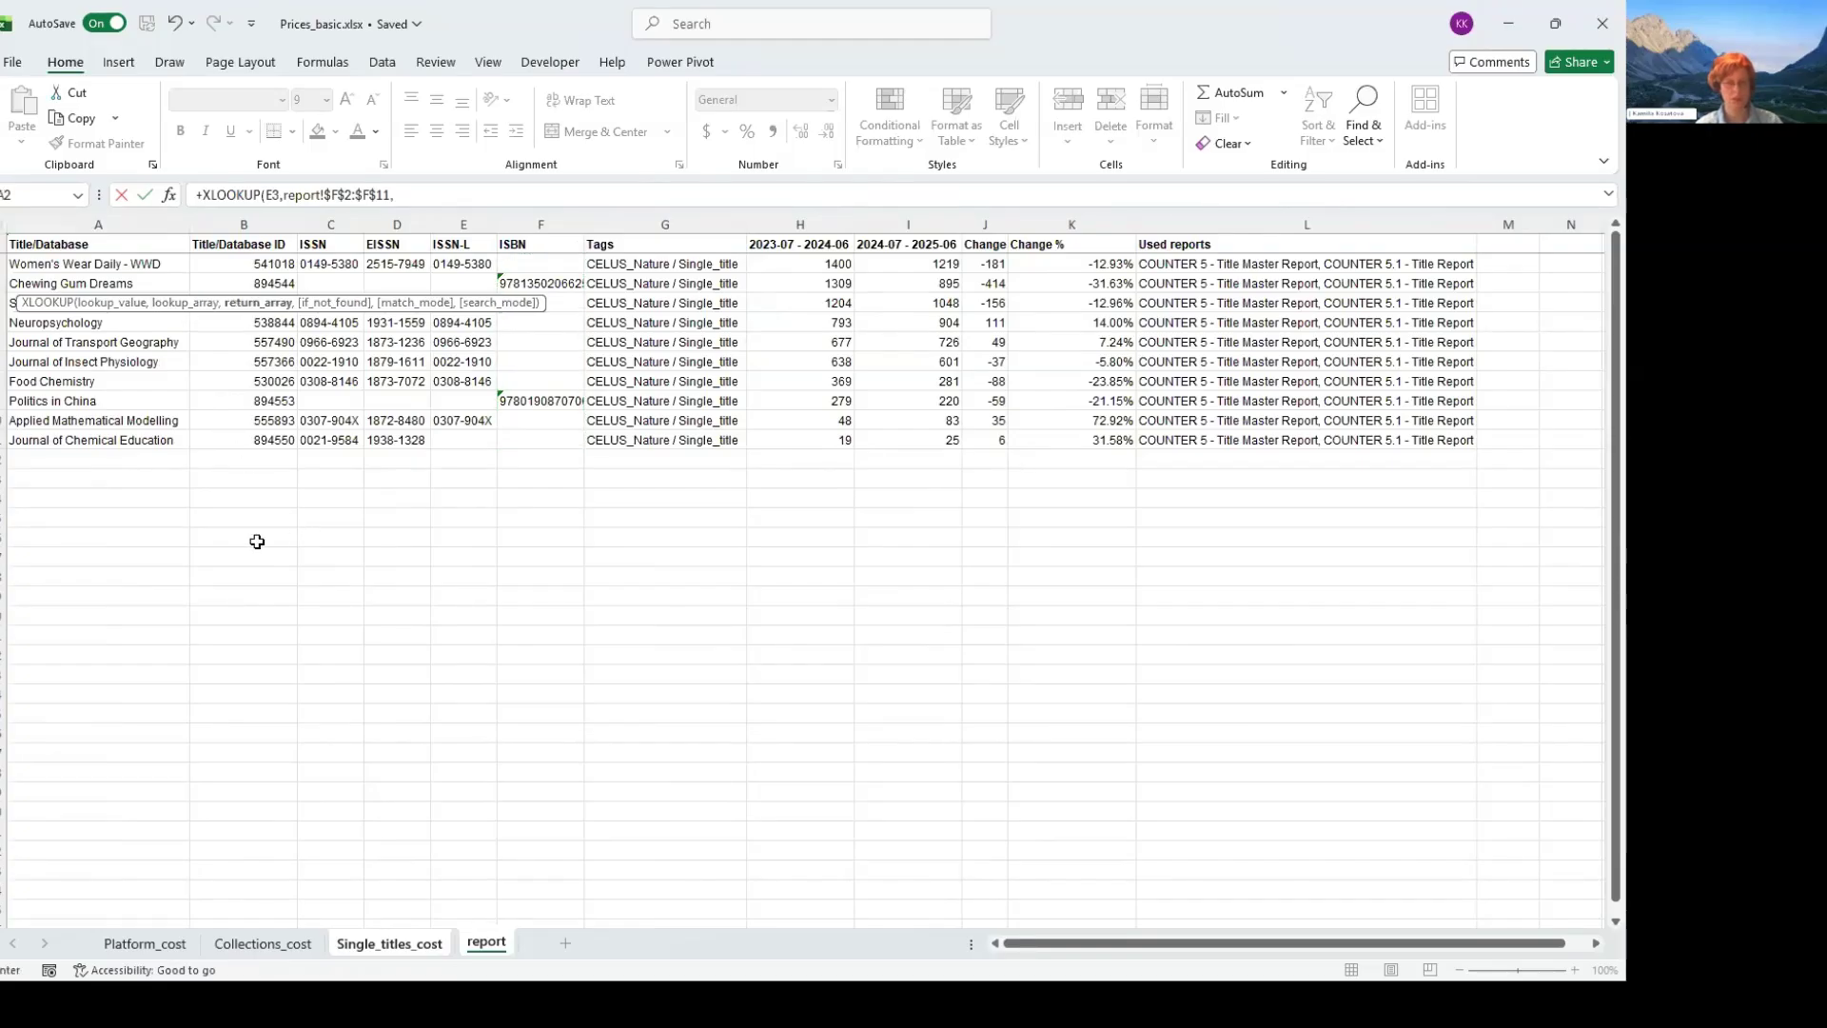
- Use the report sheet's Title/Database ID range, fixed as $B$2:$B$11, as the A3 formula's return array
key("Right")
key("shift+Down")
key("shift+Down")
key("shift+Down")
key("shift+Down")
key("shift+Down")
key("shift+Down")
key("shift+Down")
key("shift+Down")
key("shift+Down")
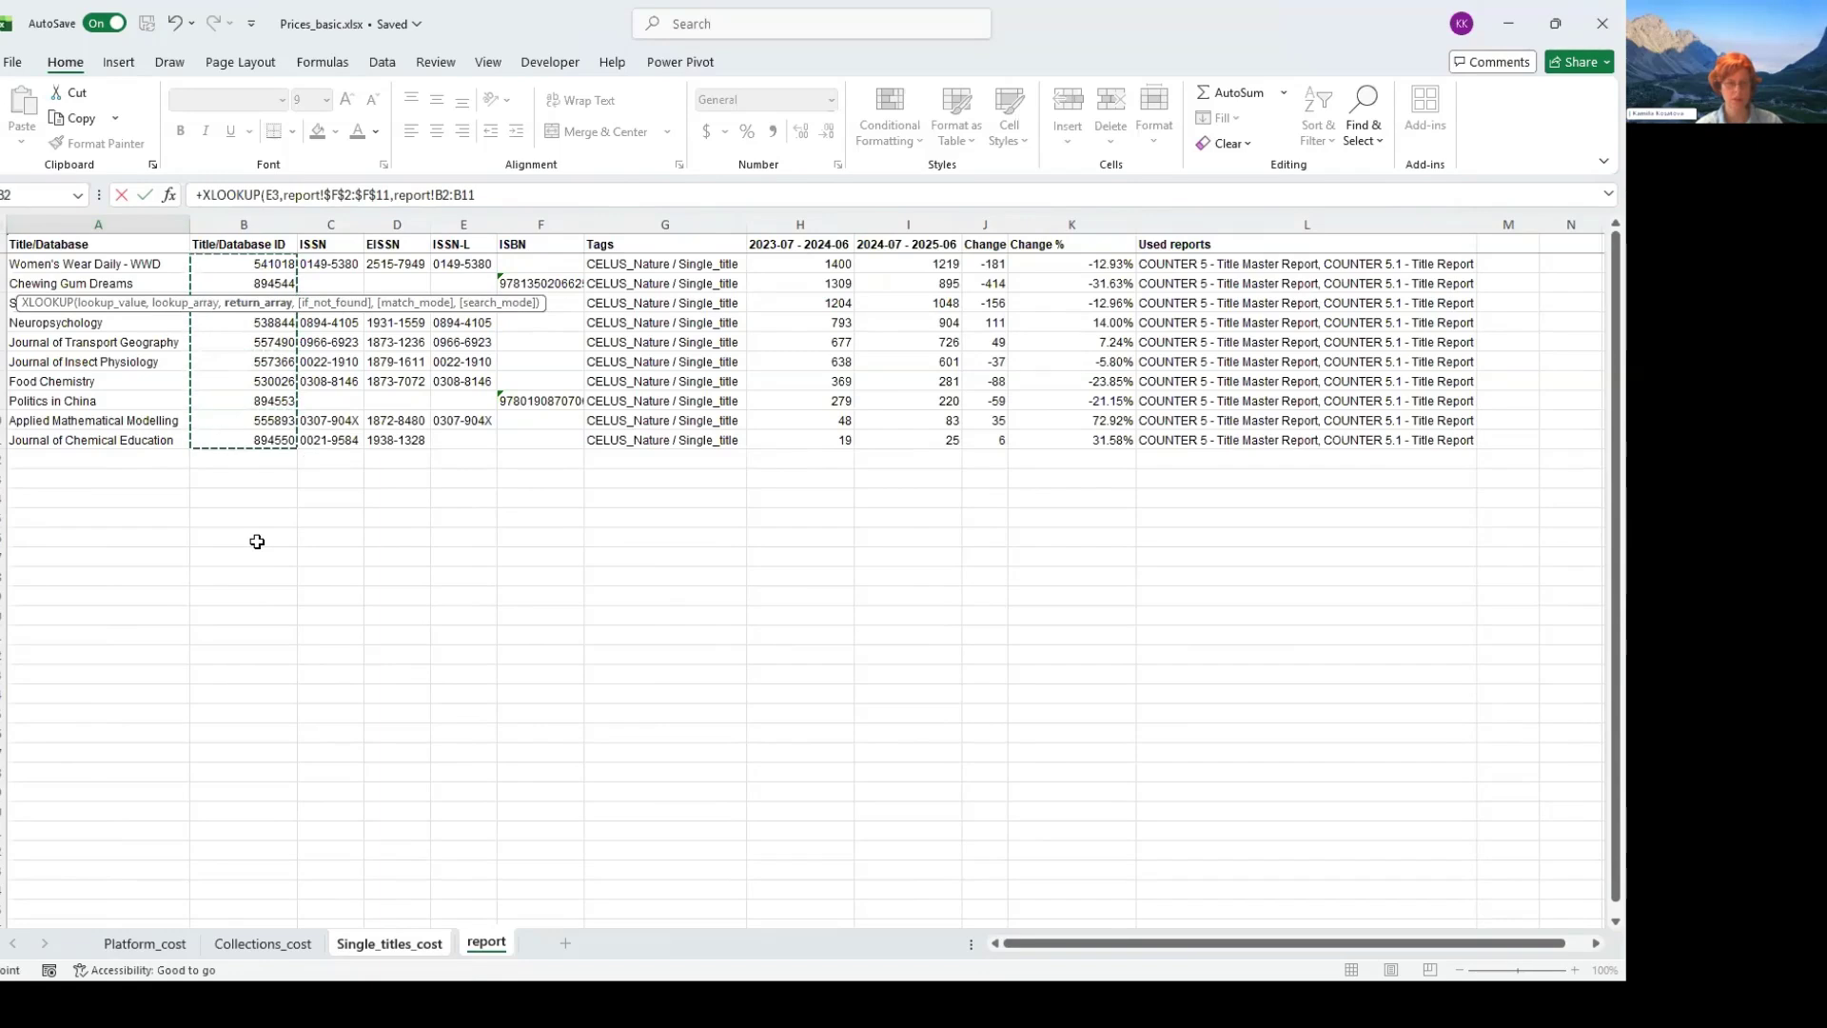
key("F4")
- Complete the A3 formula with 0 as the not-found result and 0 for exact match mode
type(",0")
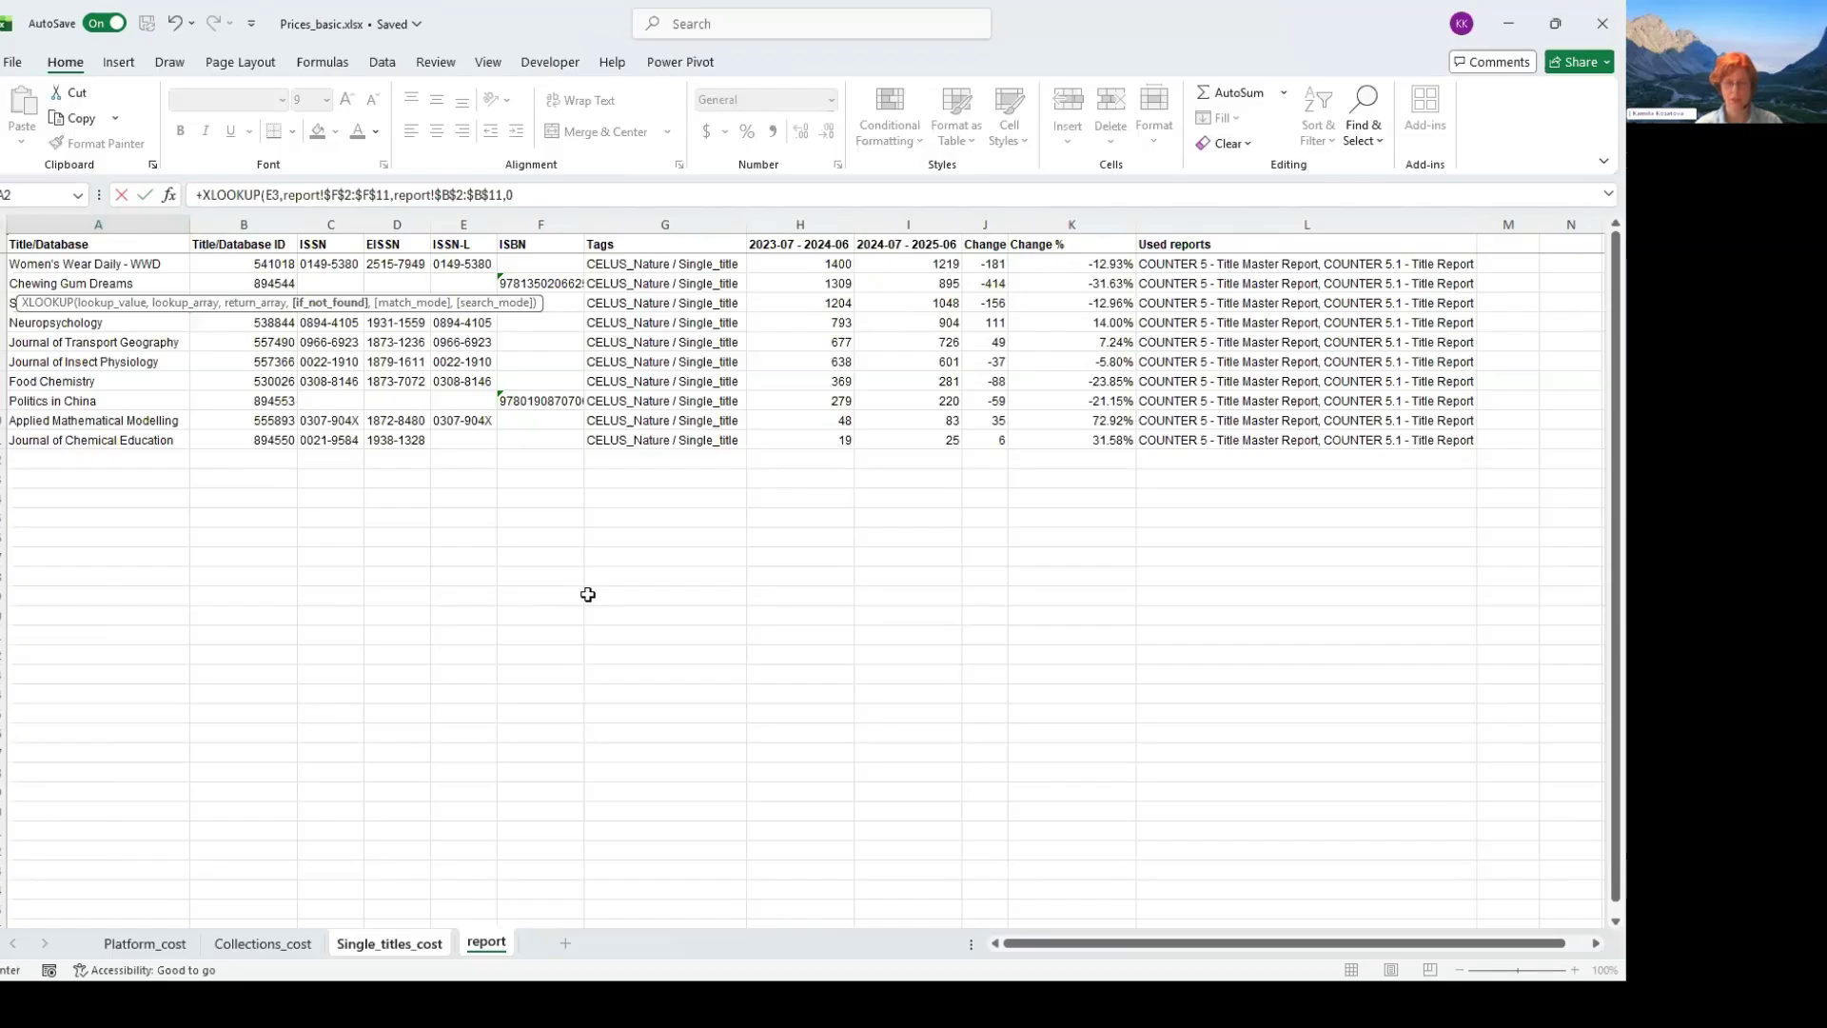
type(",0")
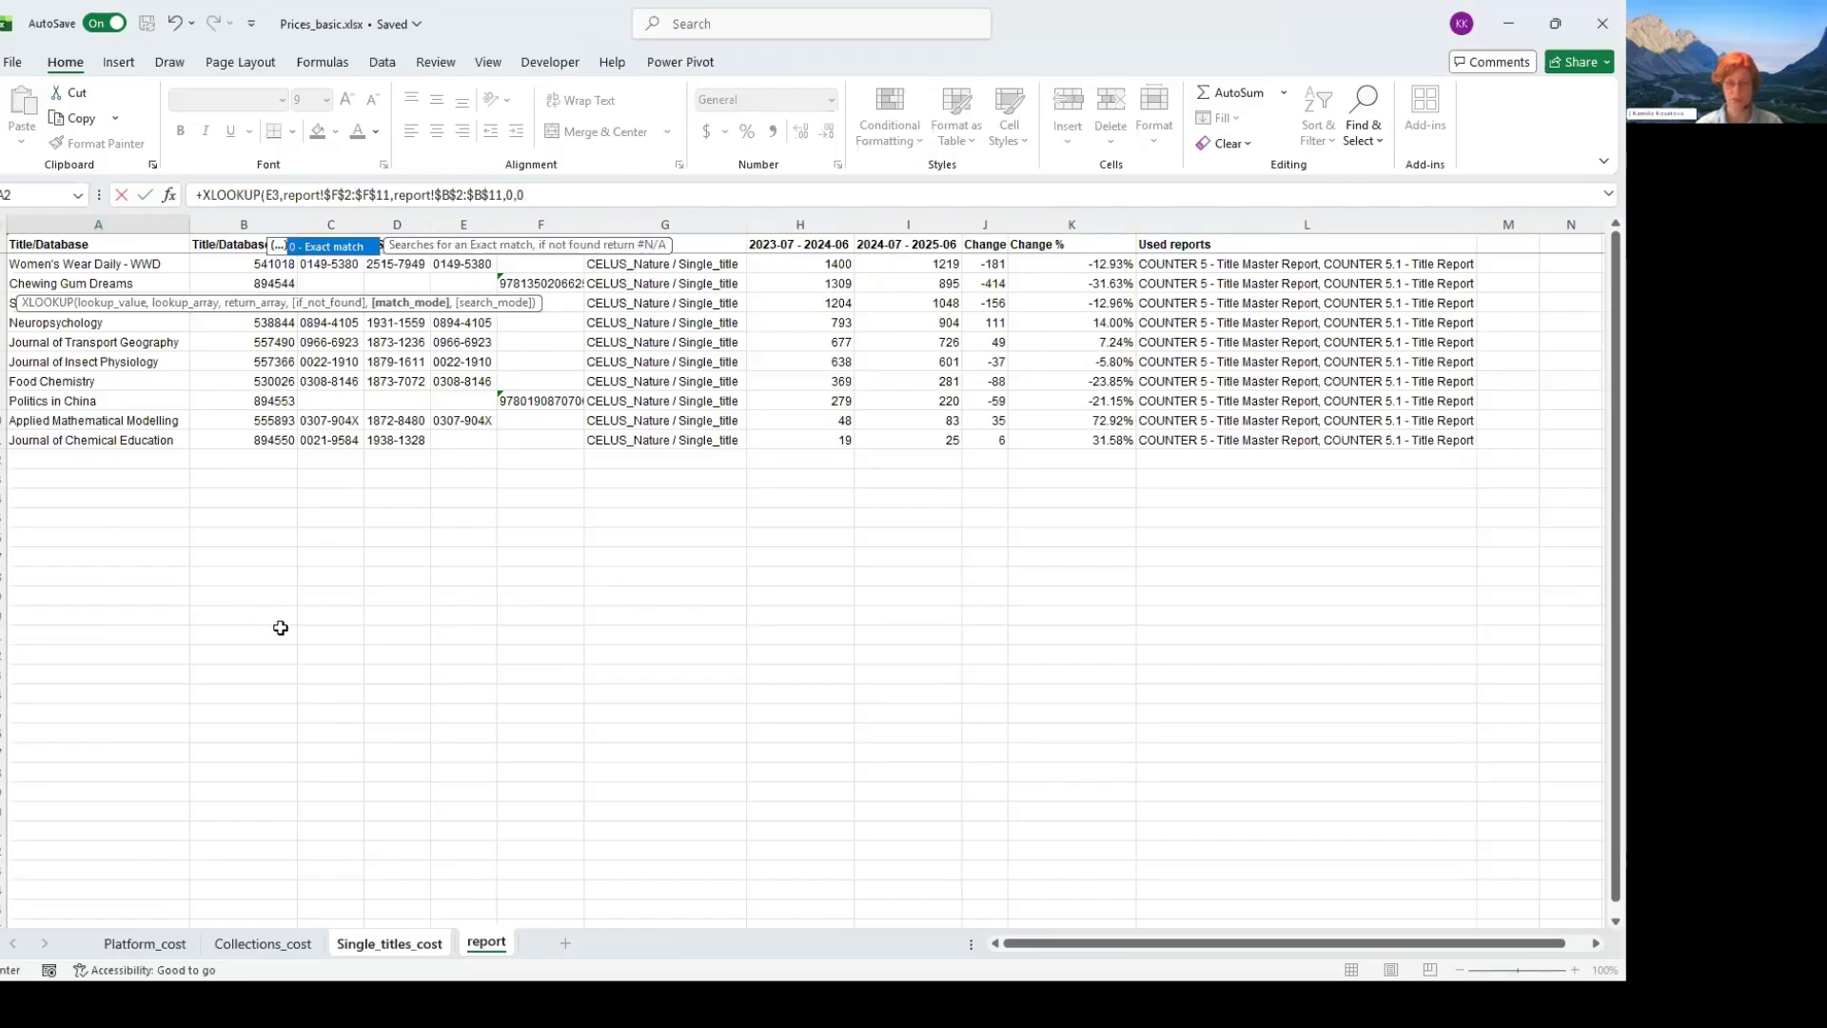
type(")")
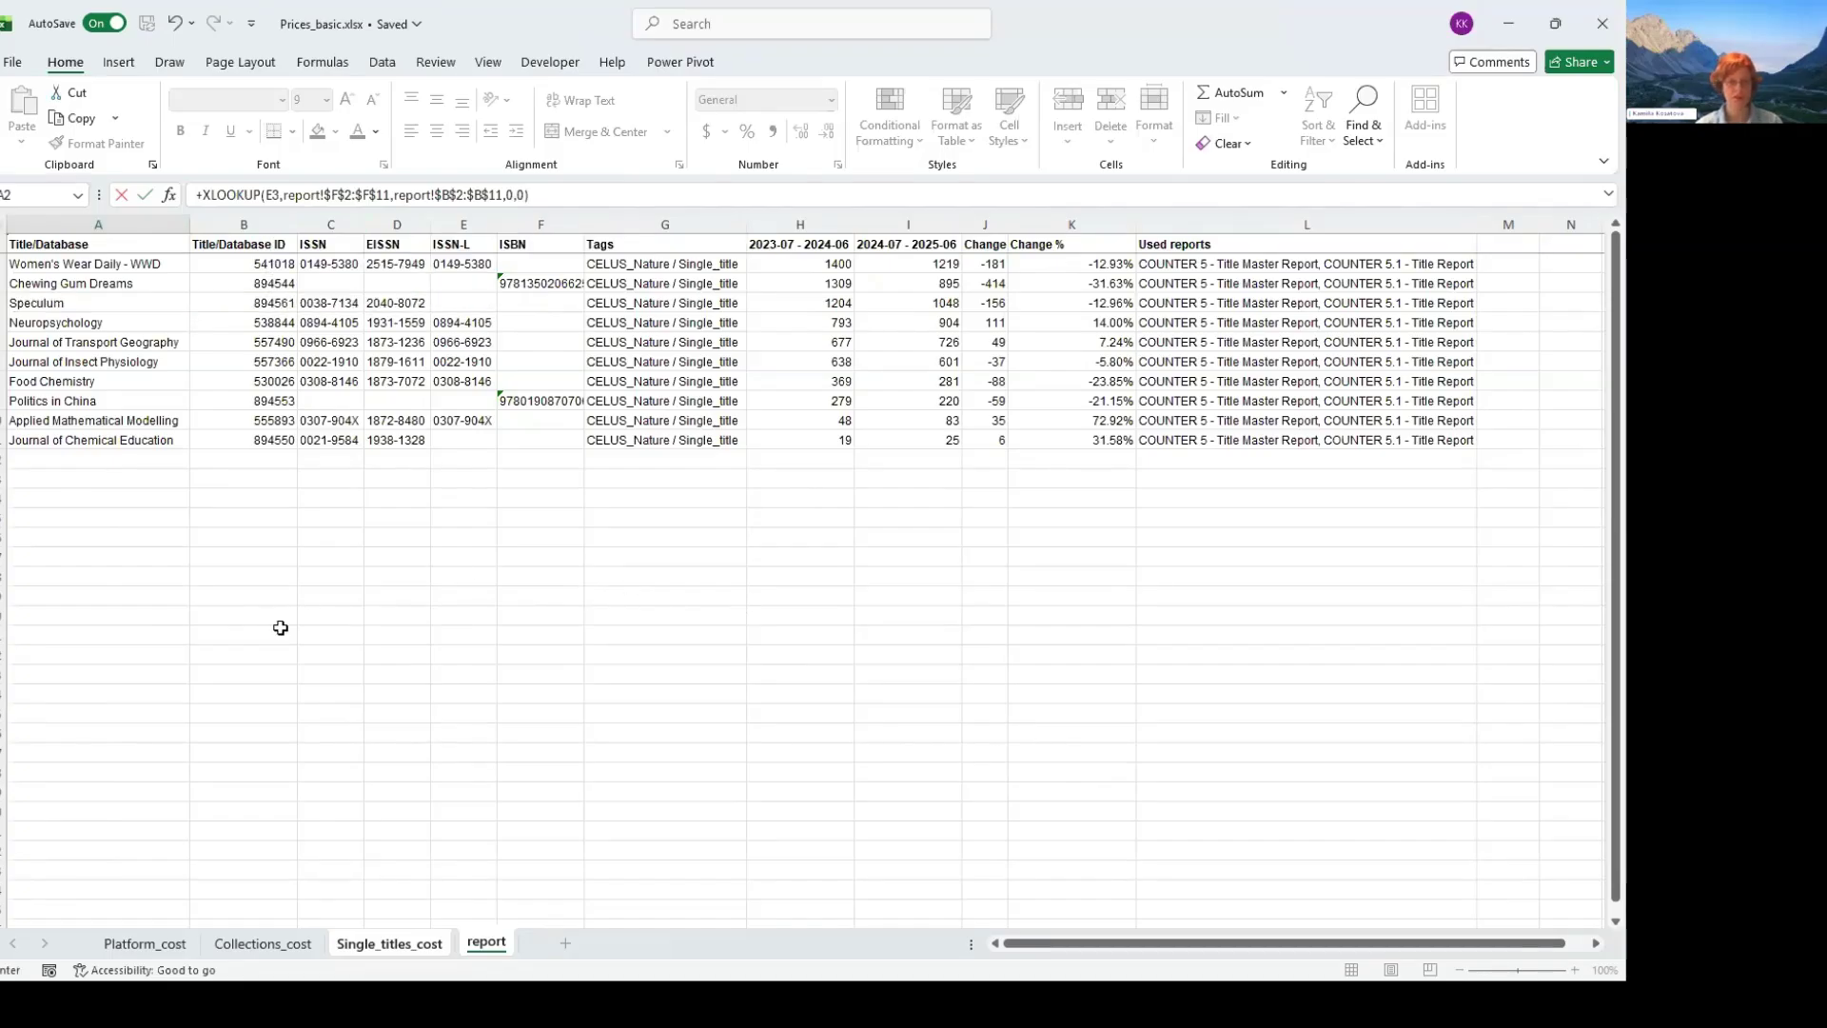
key("Return")
- Copy the ISBN lookup formula from A3 to A11, the title_id cell for Politics in China
key("Up")
key("ctrl+c")
key("Down")
key("Down")
key("Down")
key("Down")
key("Down")
key("Down")
key("Down")
key("Down")
key("ctrl+v")
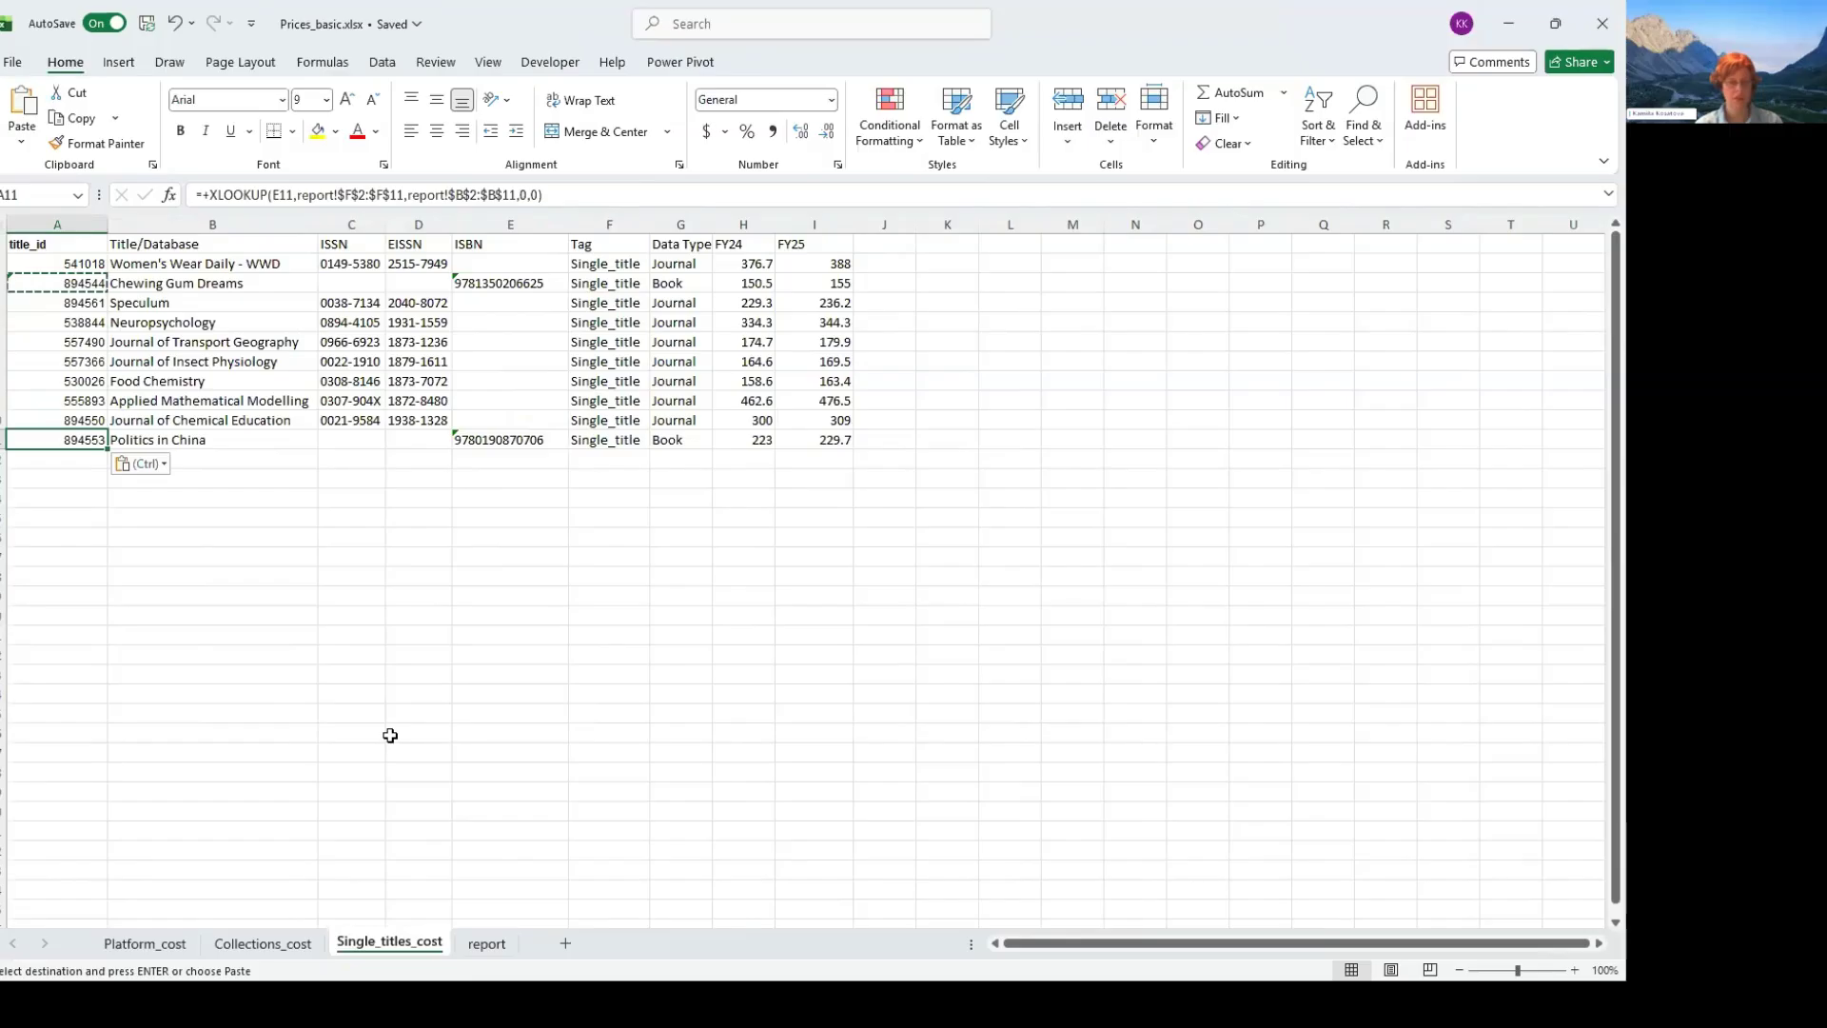
- Compare the title_id in A11 for Politics in China with its ID on the report sheet, and end the copy mode
key("Right")
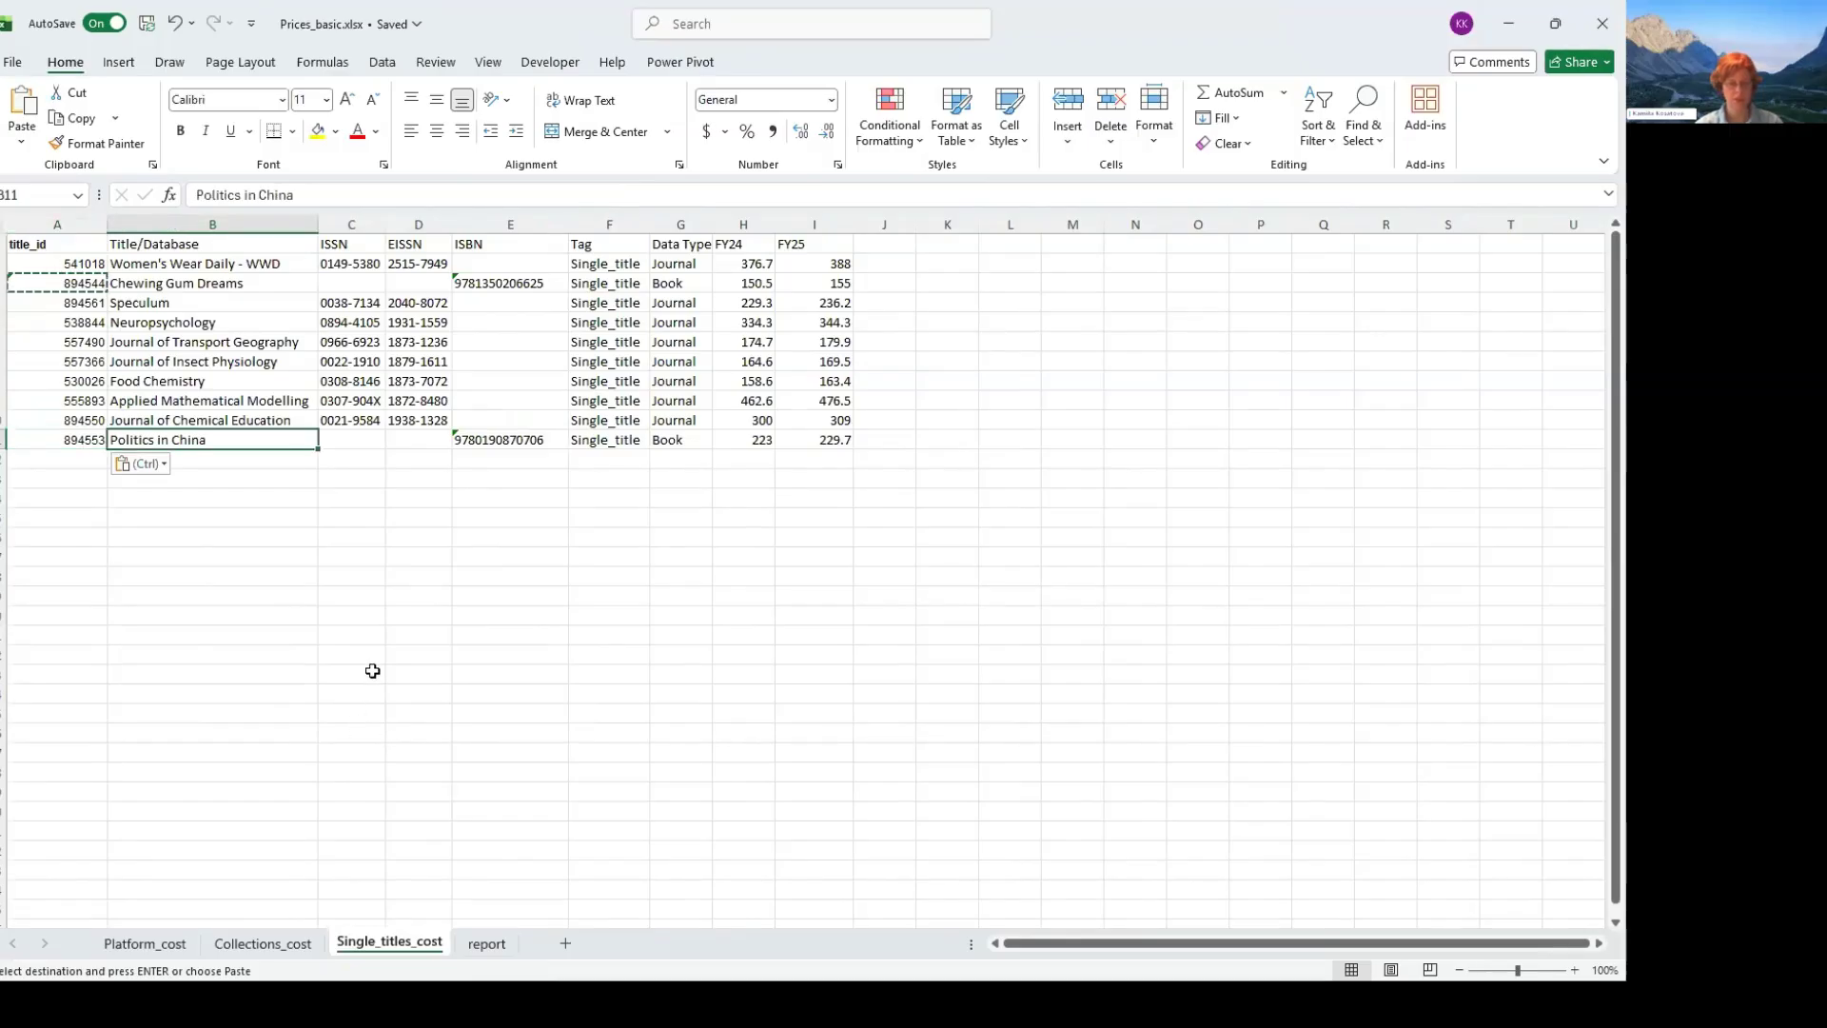
key("Left")
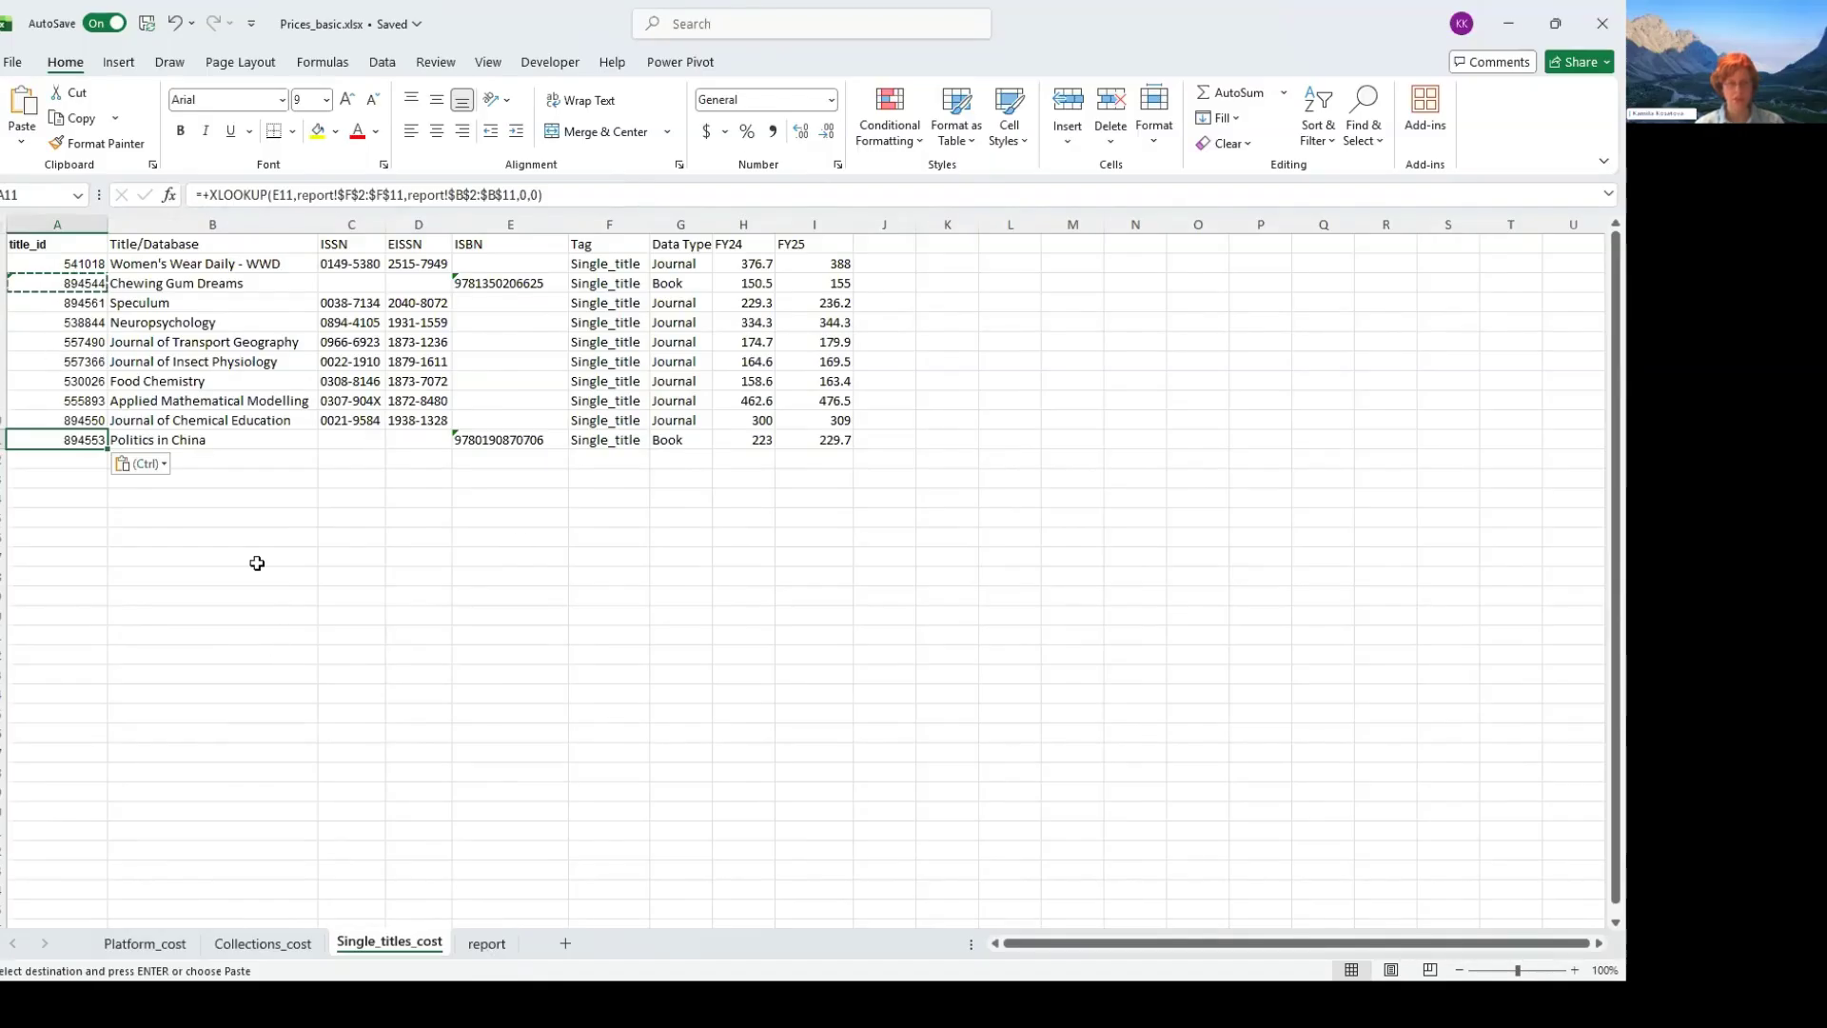
key("ctrl+Page_Down")
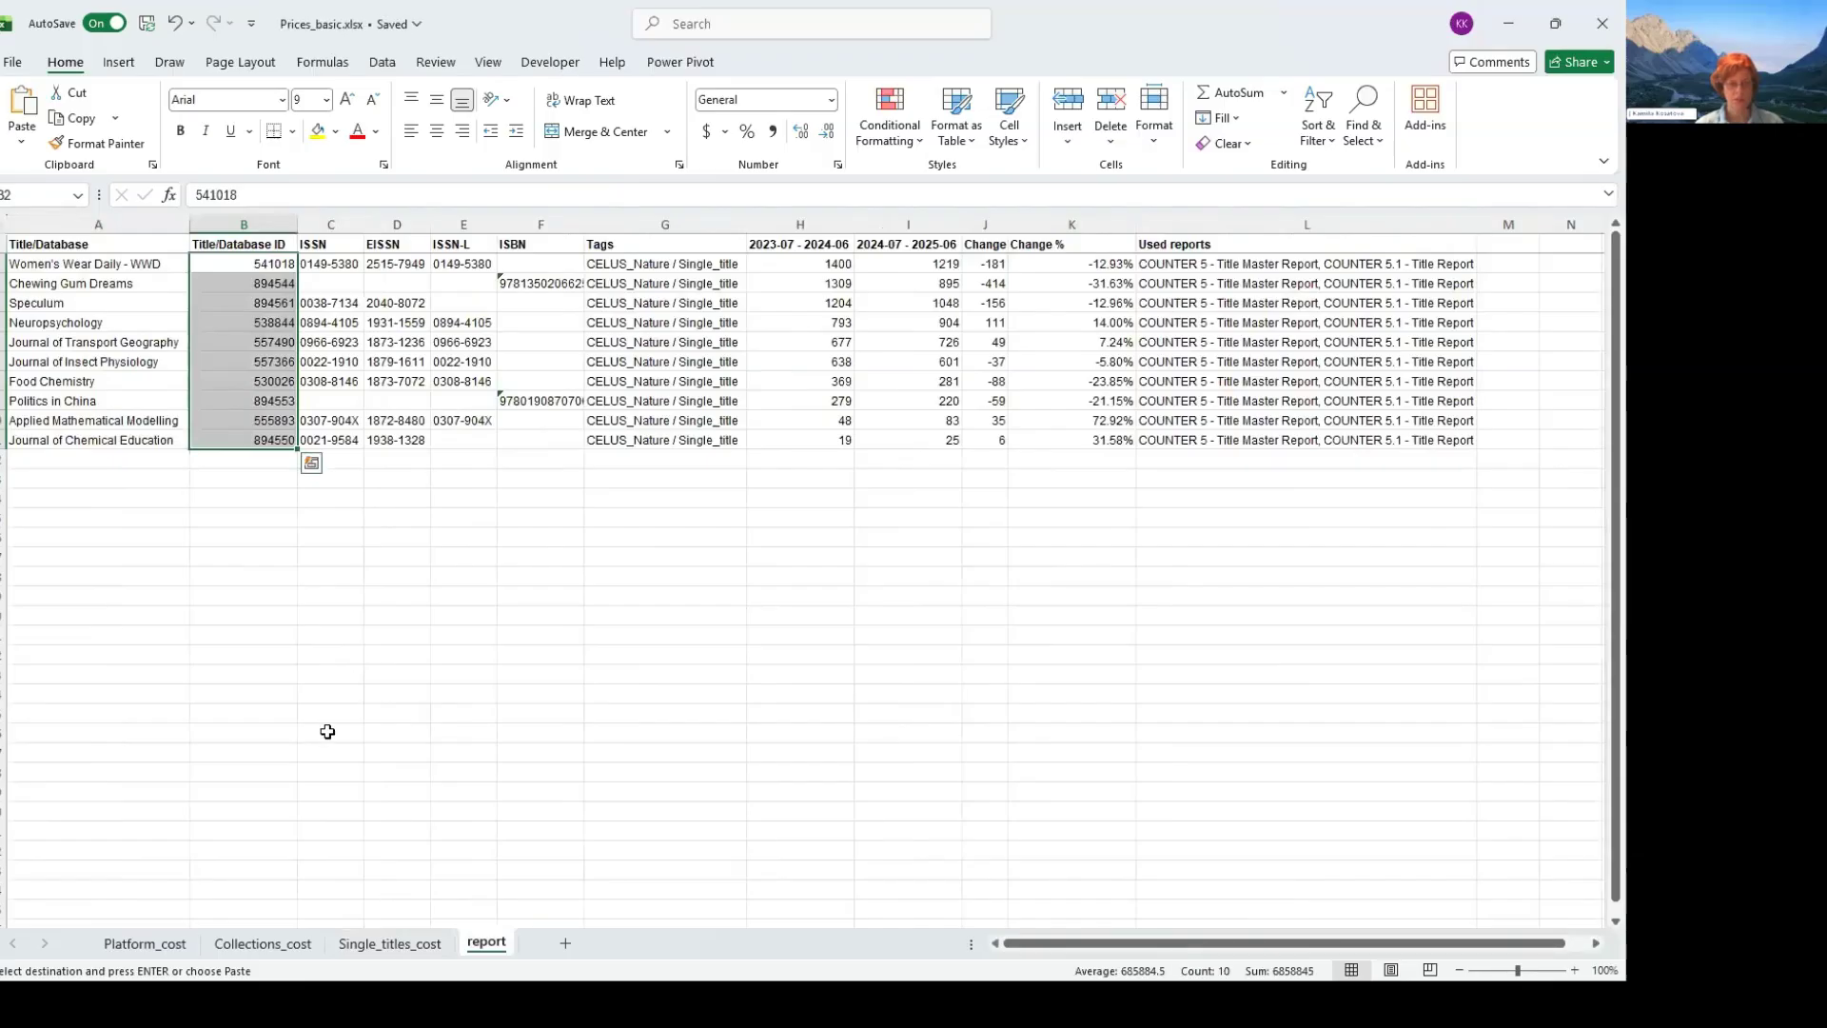
key("Return")
key("Right")
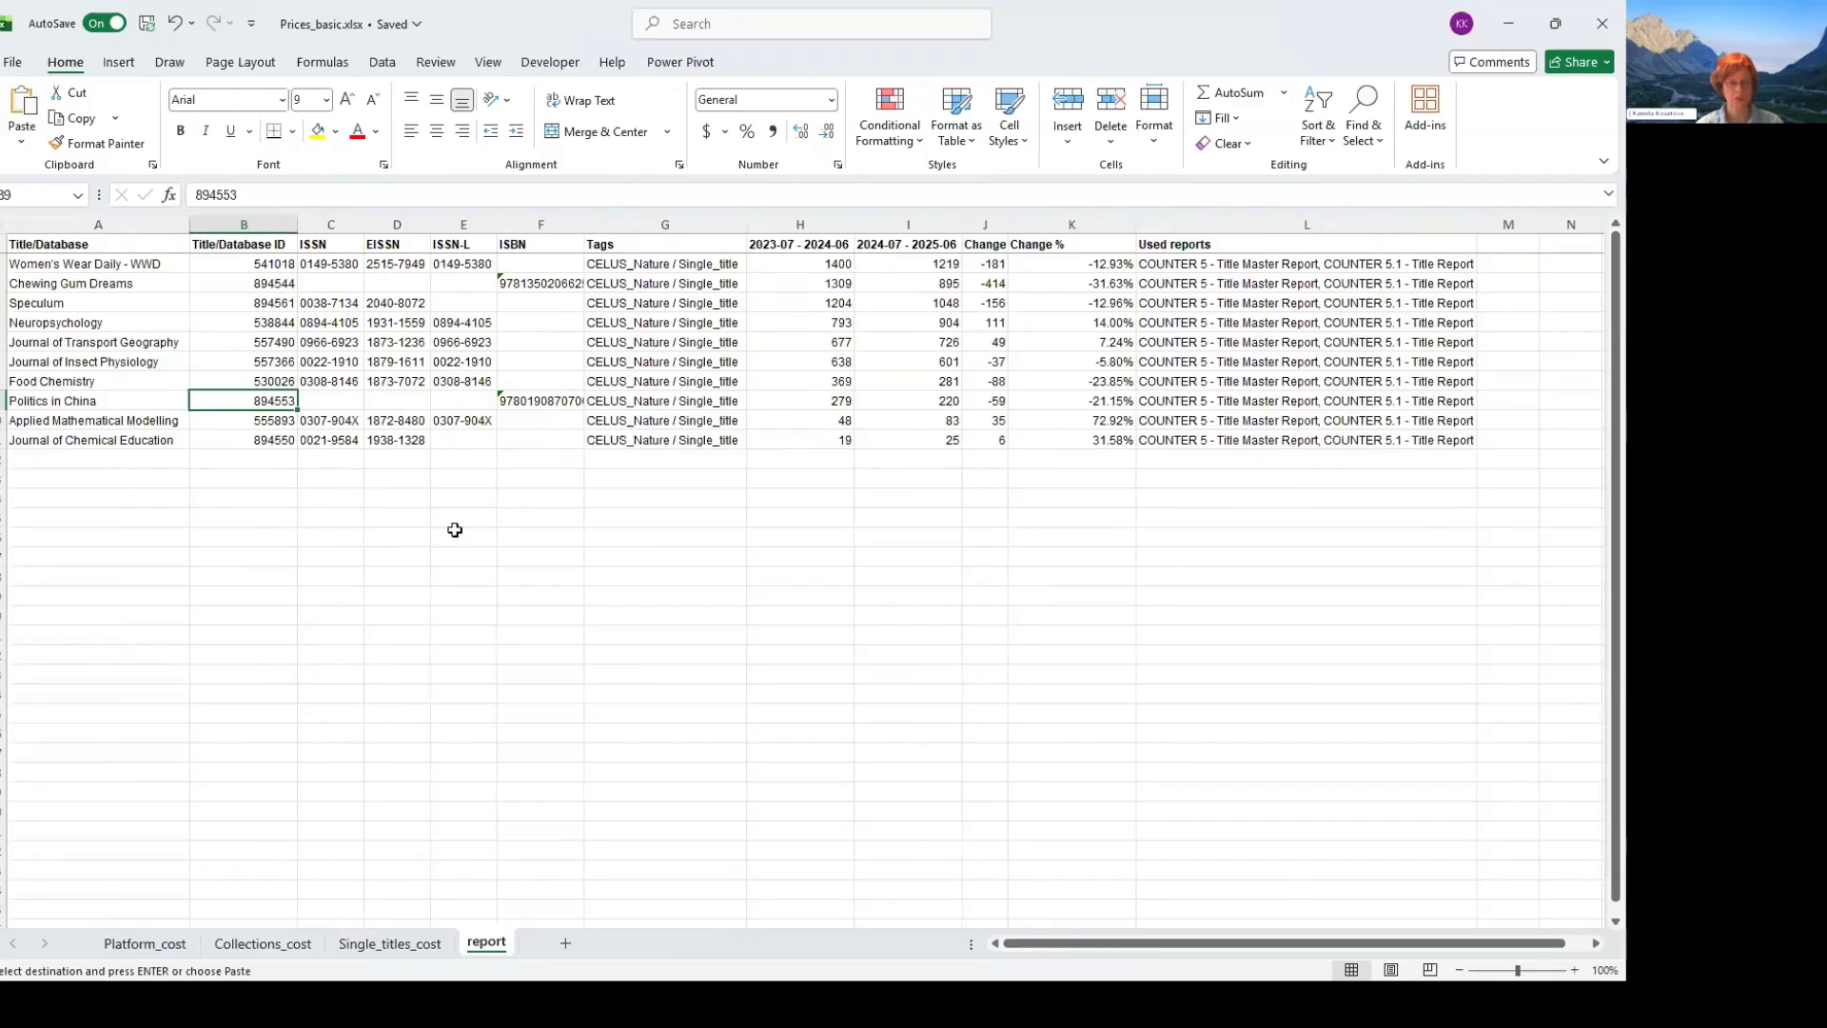
key("ctrl+Page_Up")
key("ctrl+v")
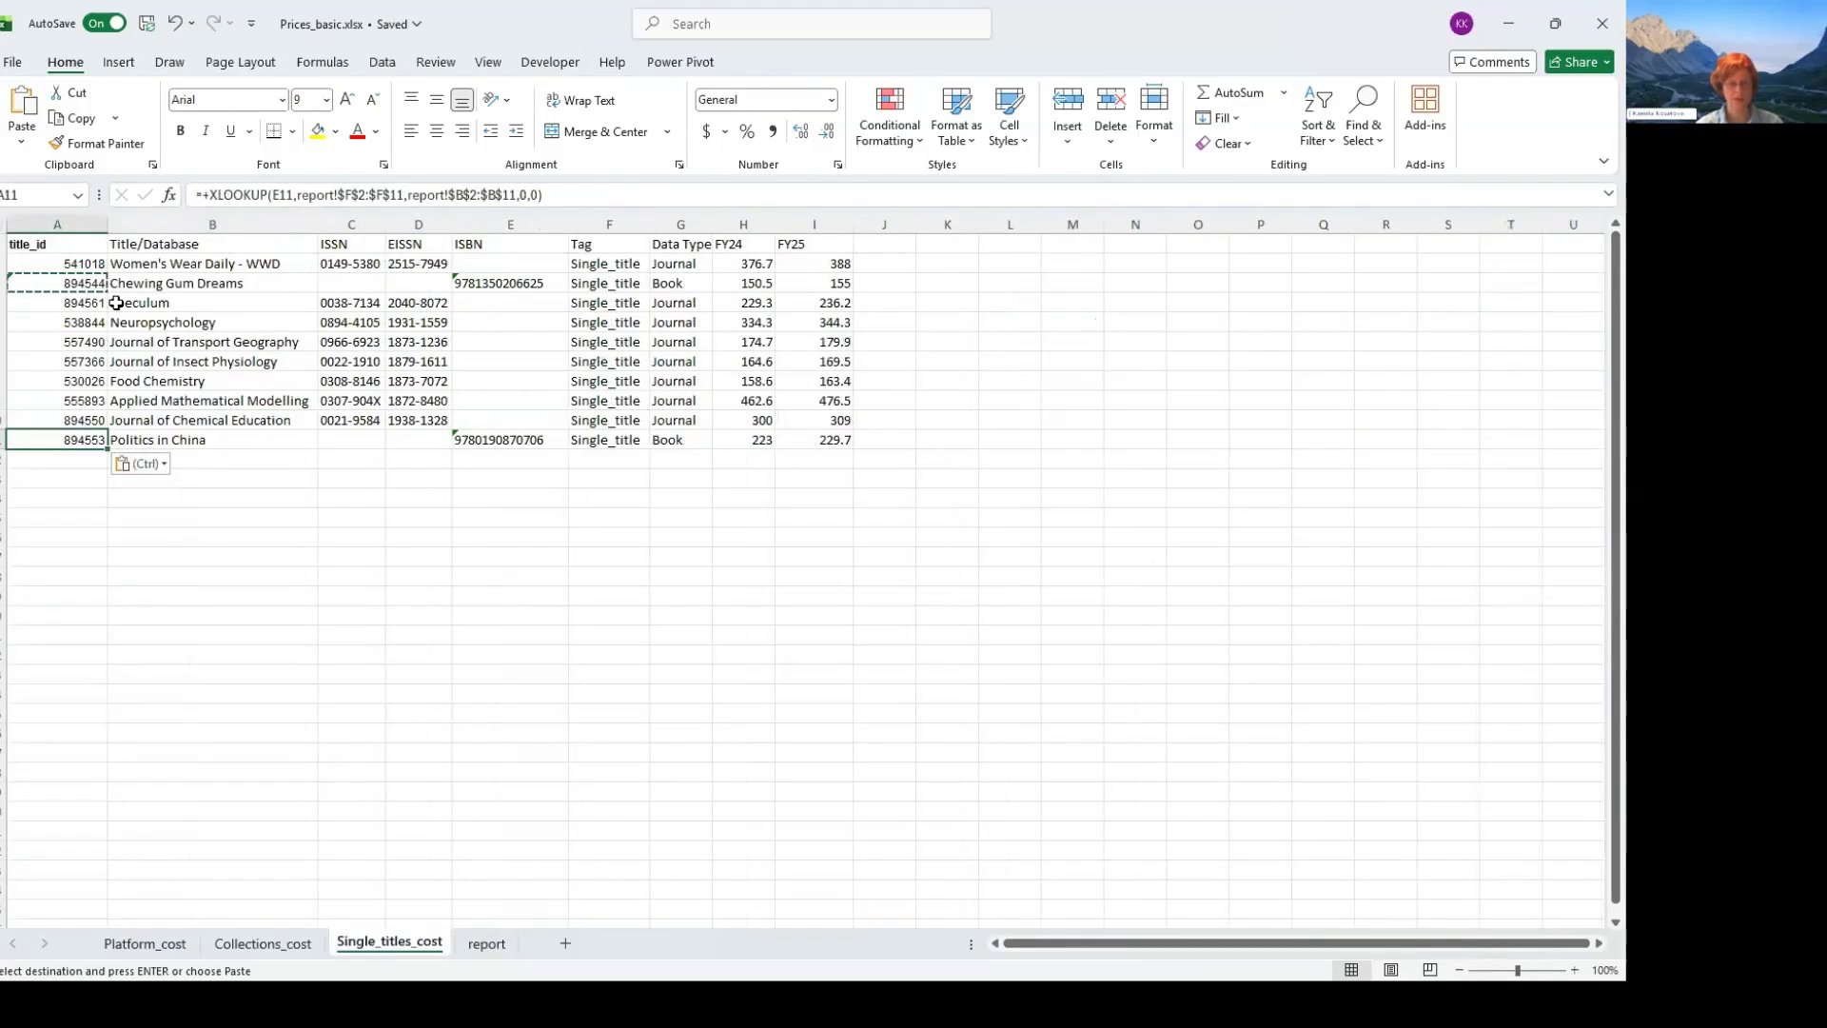
key("Escape")
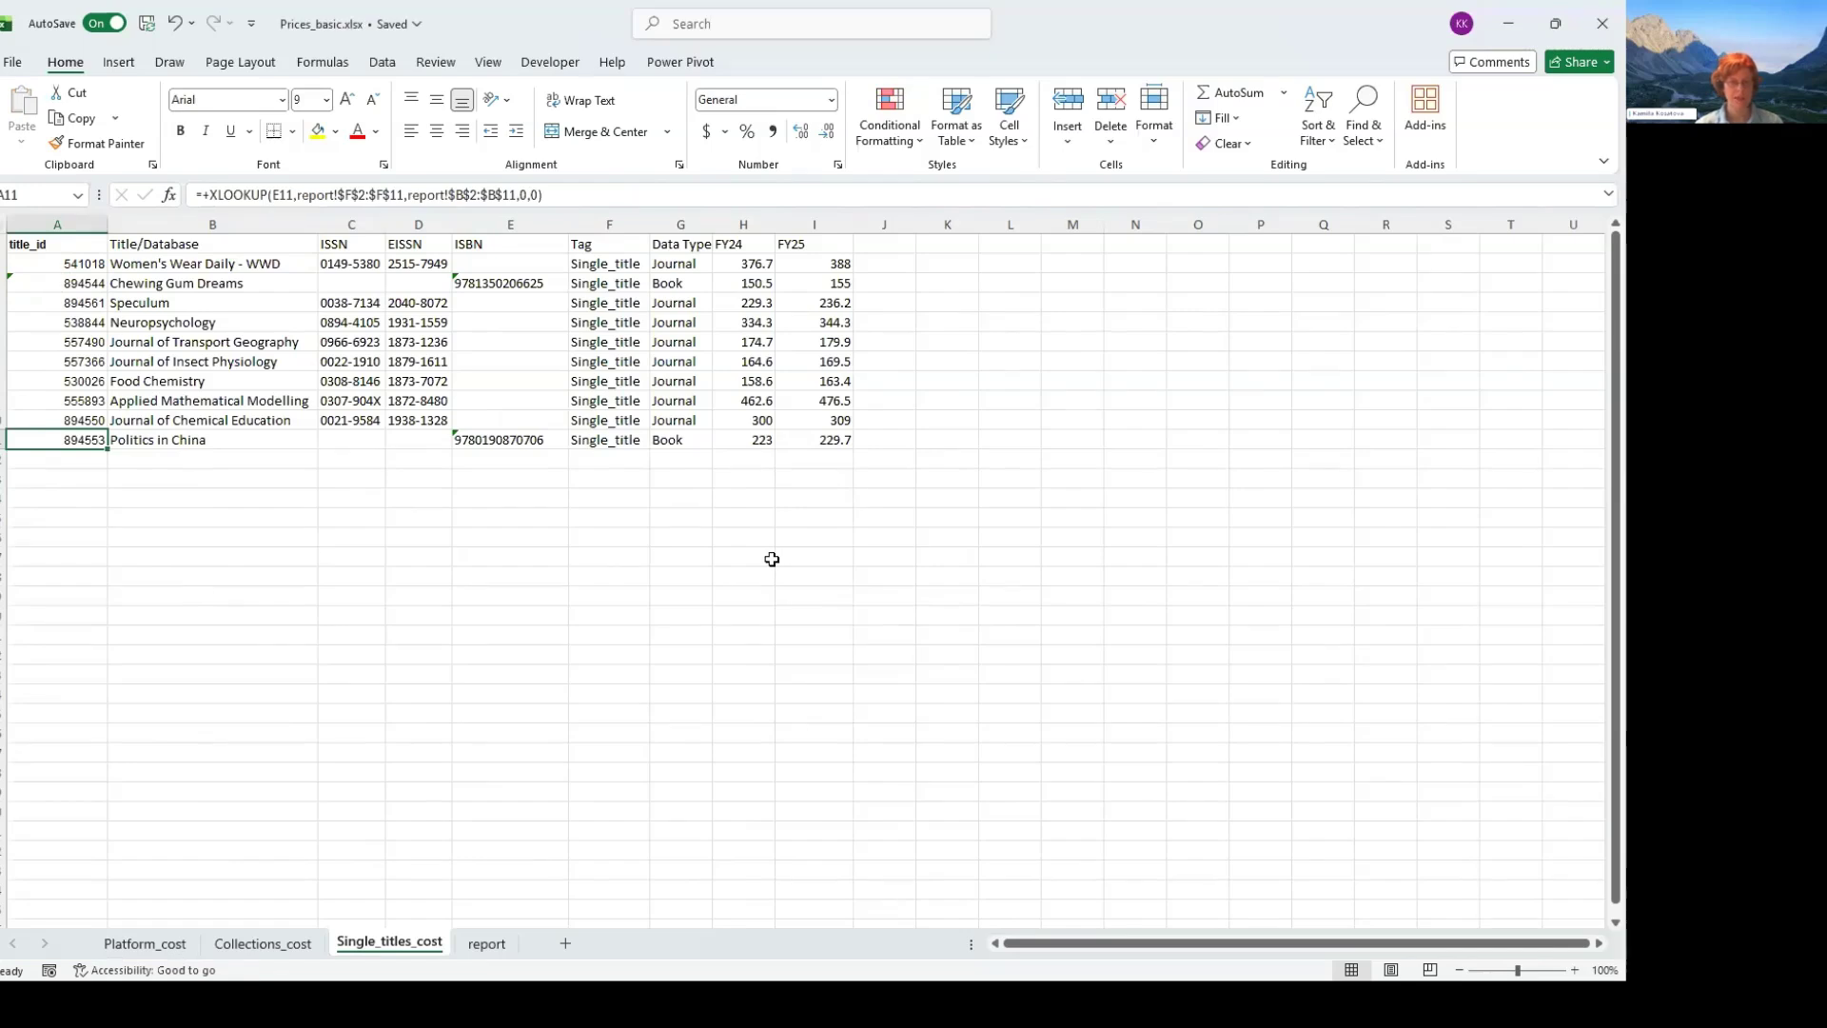
- Review the title_id values in A2:A11 alongside the ISSN, EISSN and ISBN columns on Single_titles_cost
left_click_drag(58, 264, 57, 421)
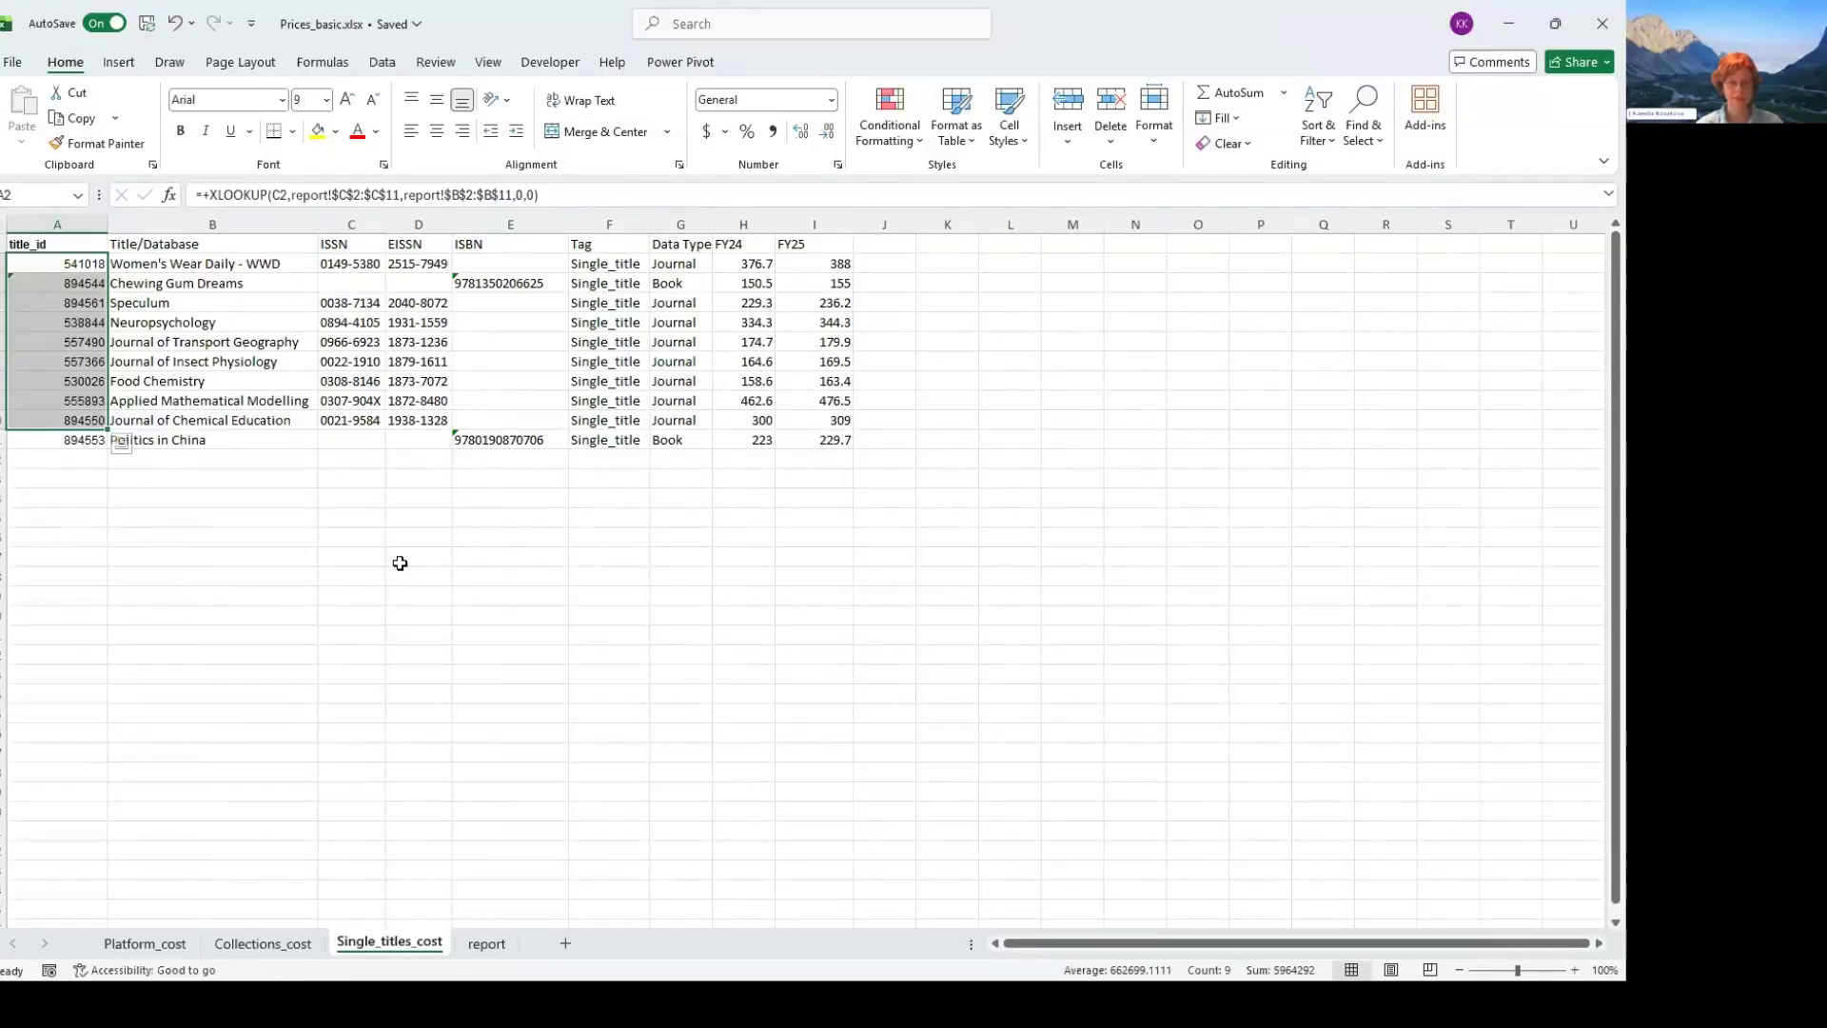
left_click_drag(352, 264, 515, 440)
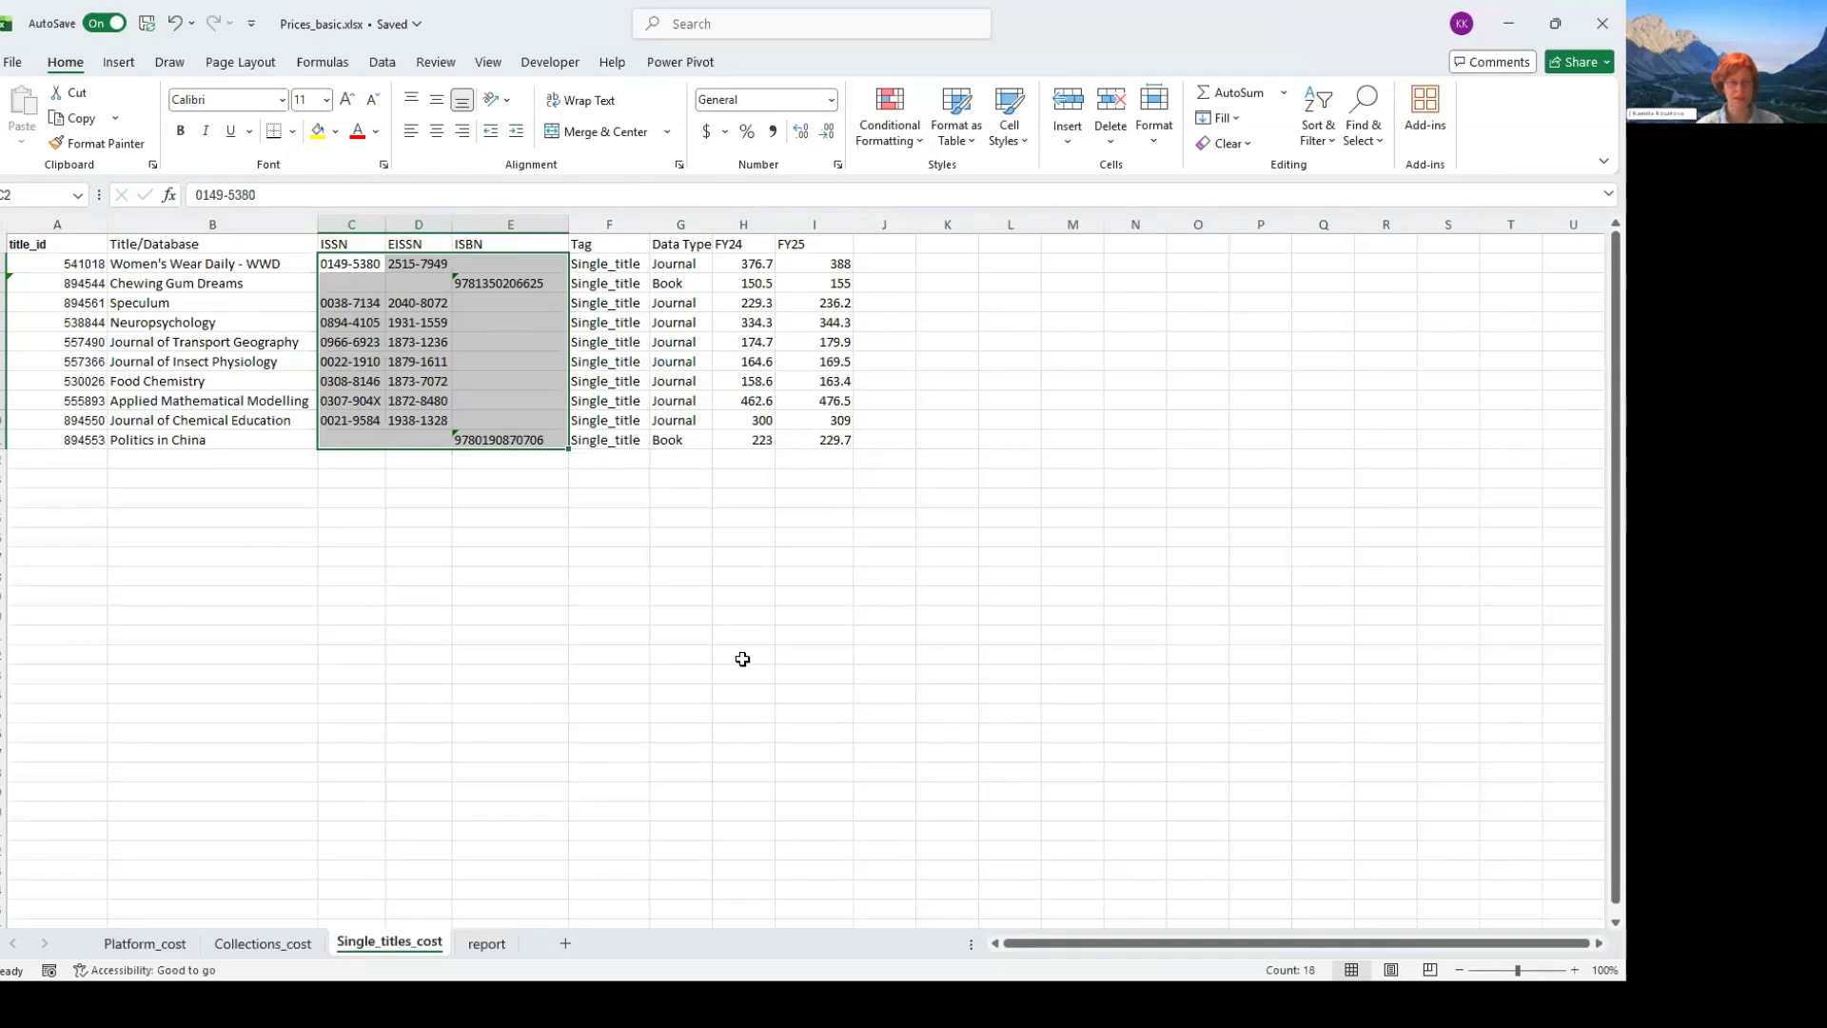
key("Left")
key("Left")
key("shift+Down")
key("shift+Down")
key("shift+Down")
key("shift+Down")
key("shift+Down")
key("shift+Down")
key("shift+Down")
key("shift+Down")
key("shift+Down")
key("shift+Down")
key("shift+Up")
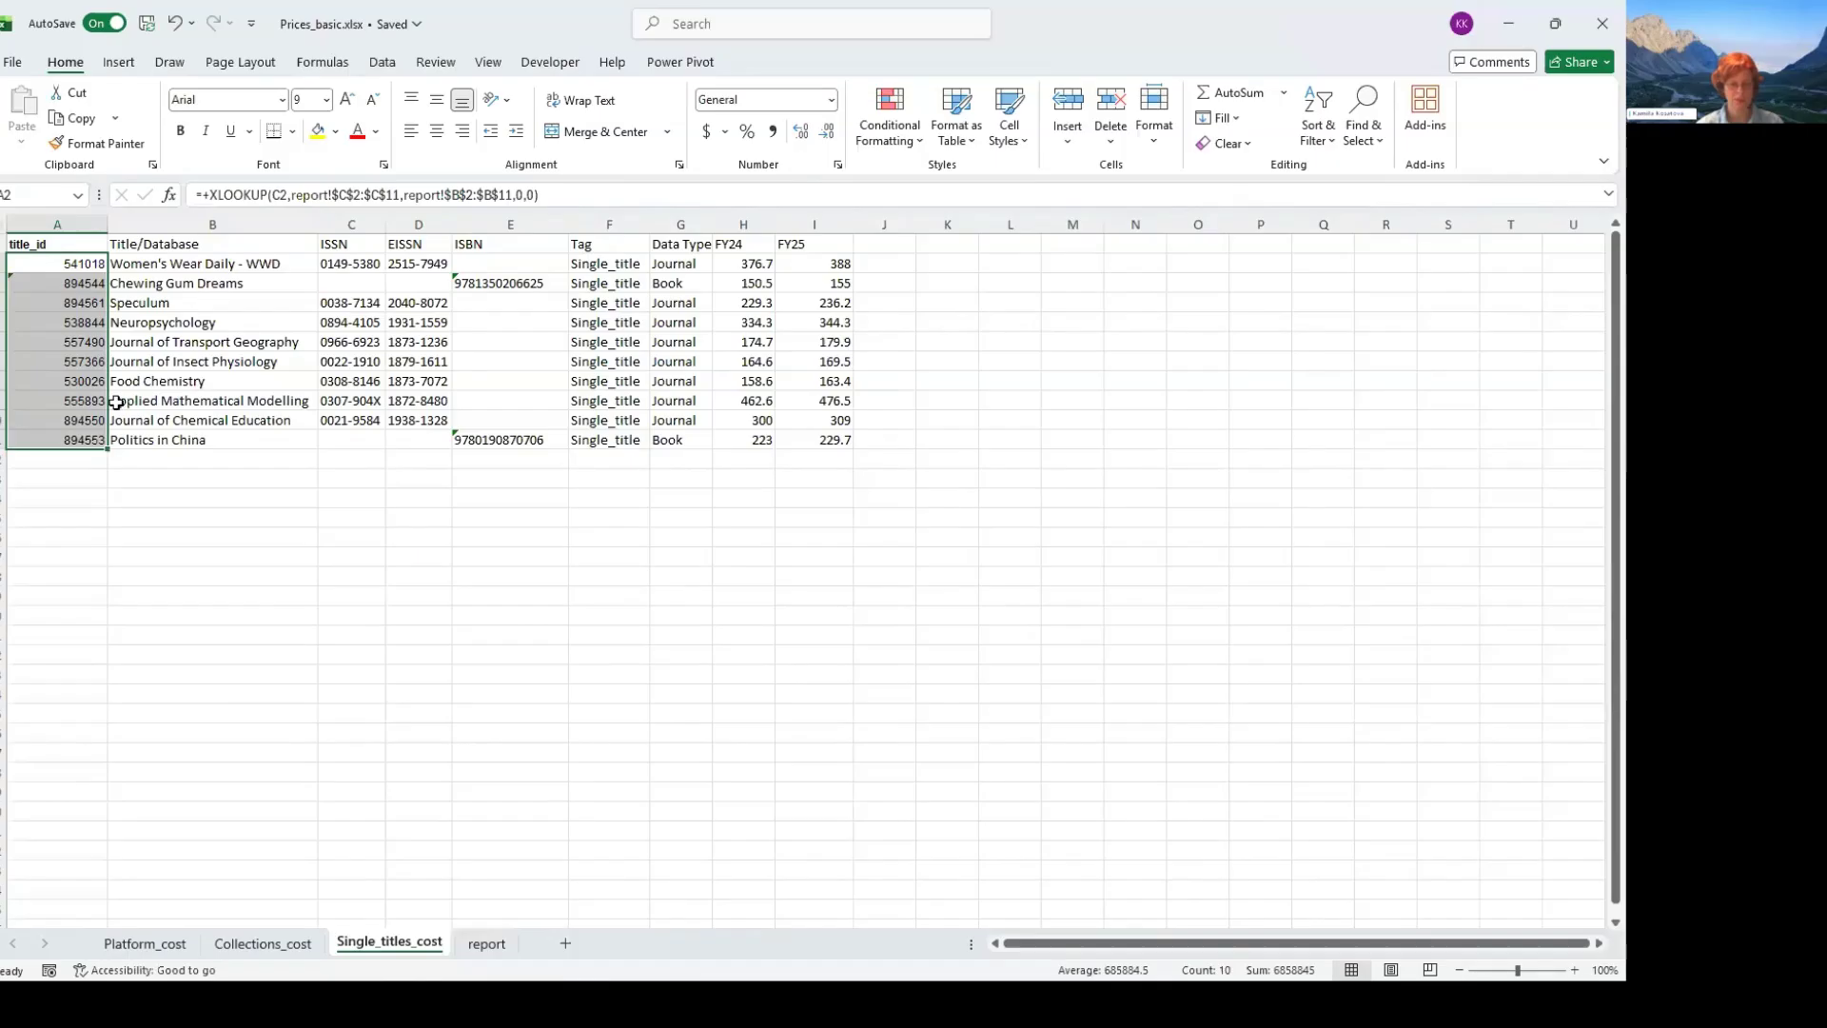
- Review the platform_id on Platform_cost and the tag_id values on Collections_cost, and switch to CELUS in the browser
left_click(162, 943)
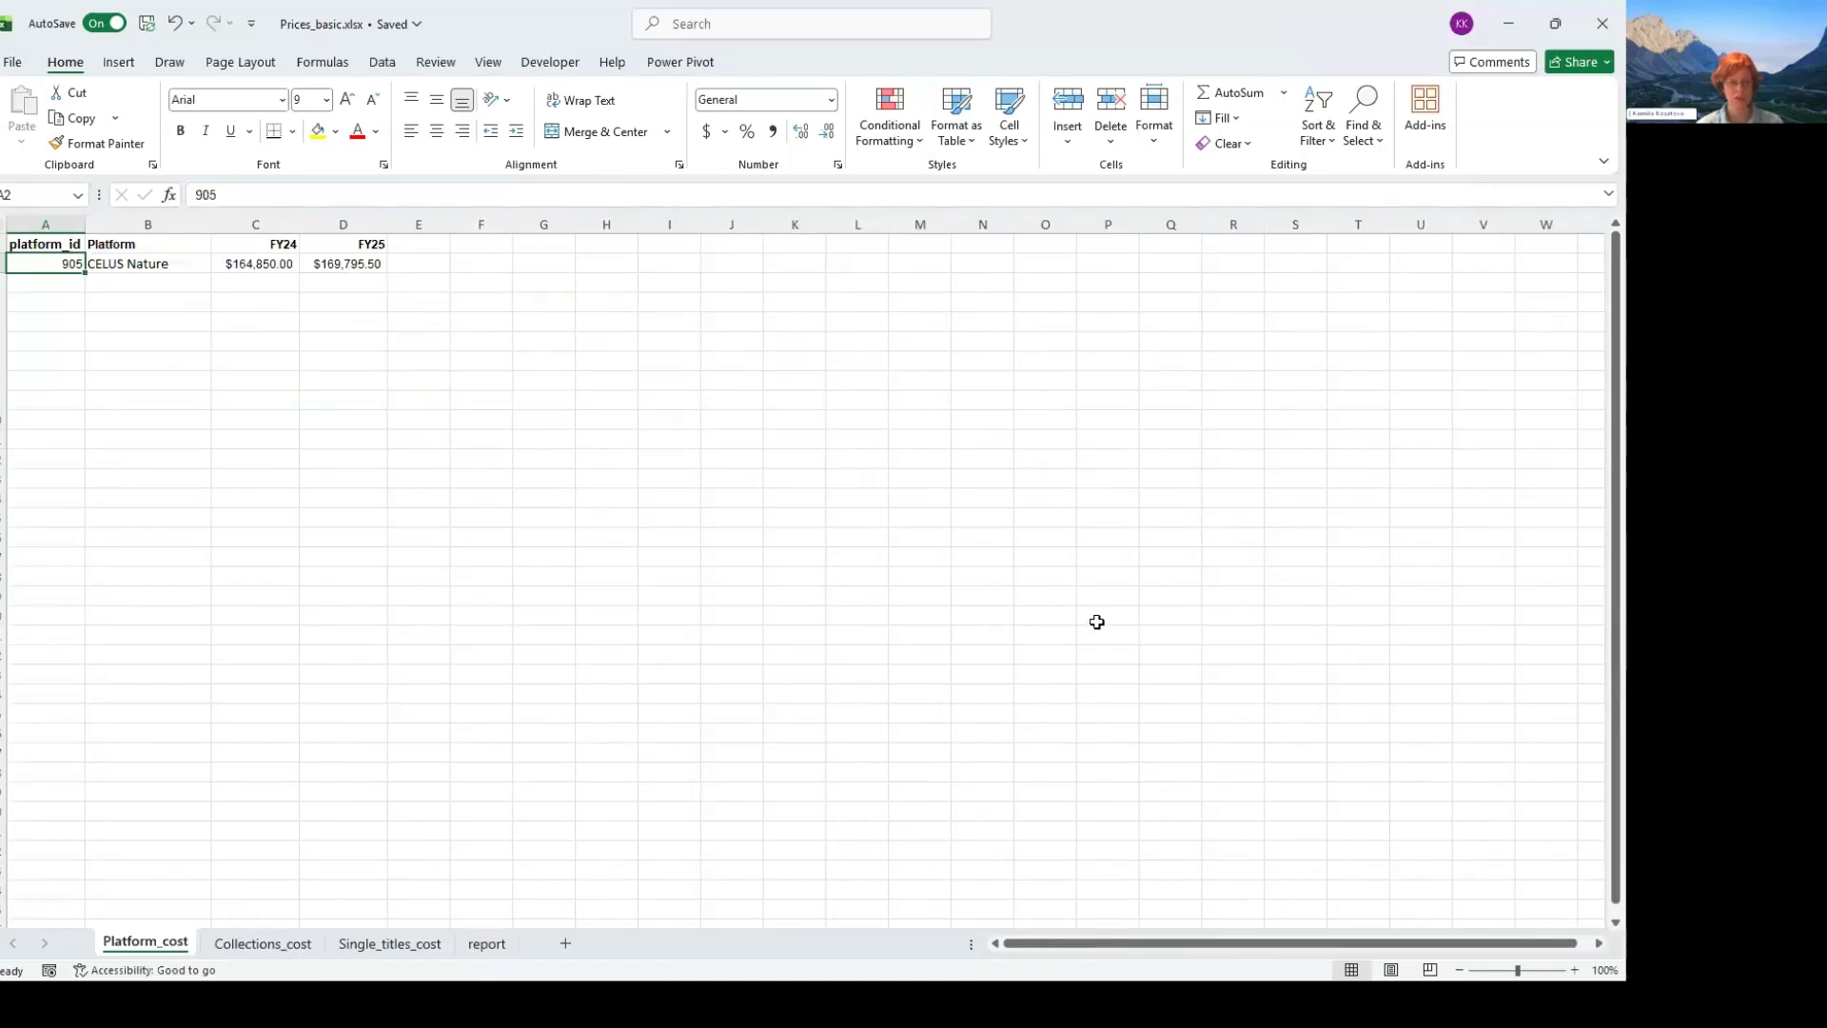
key("ctrl+Page_Down")
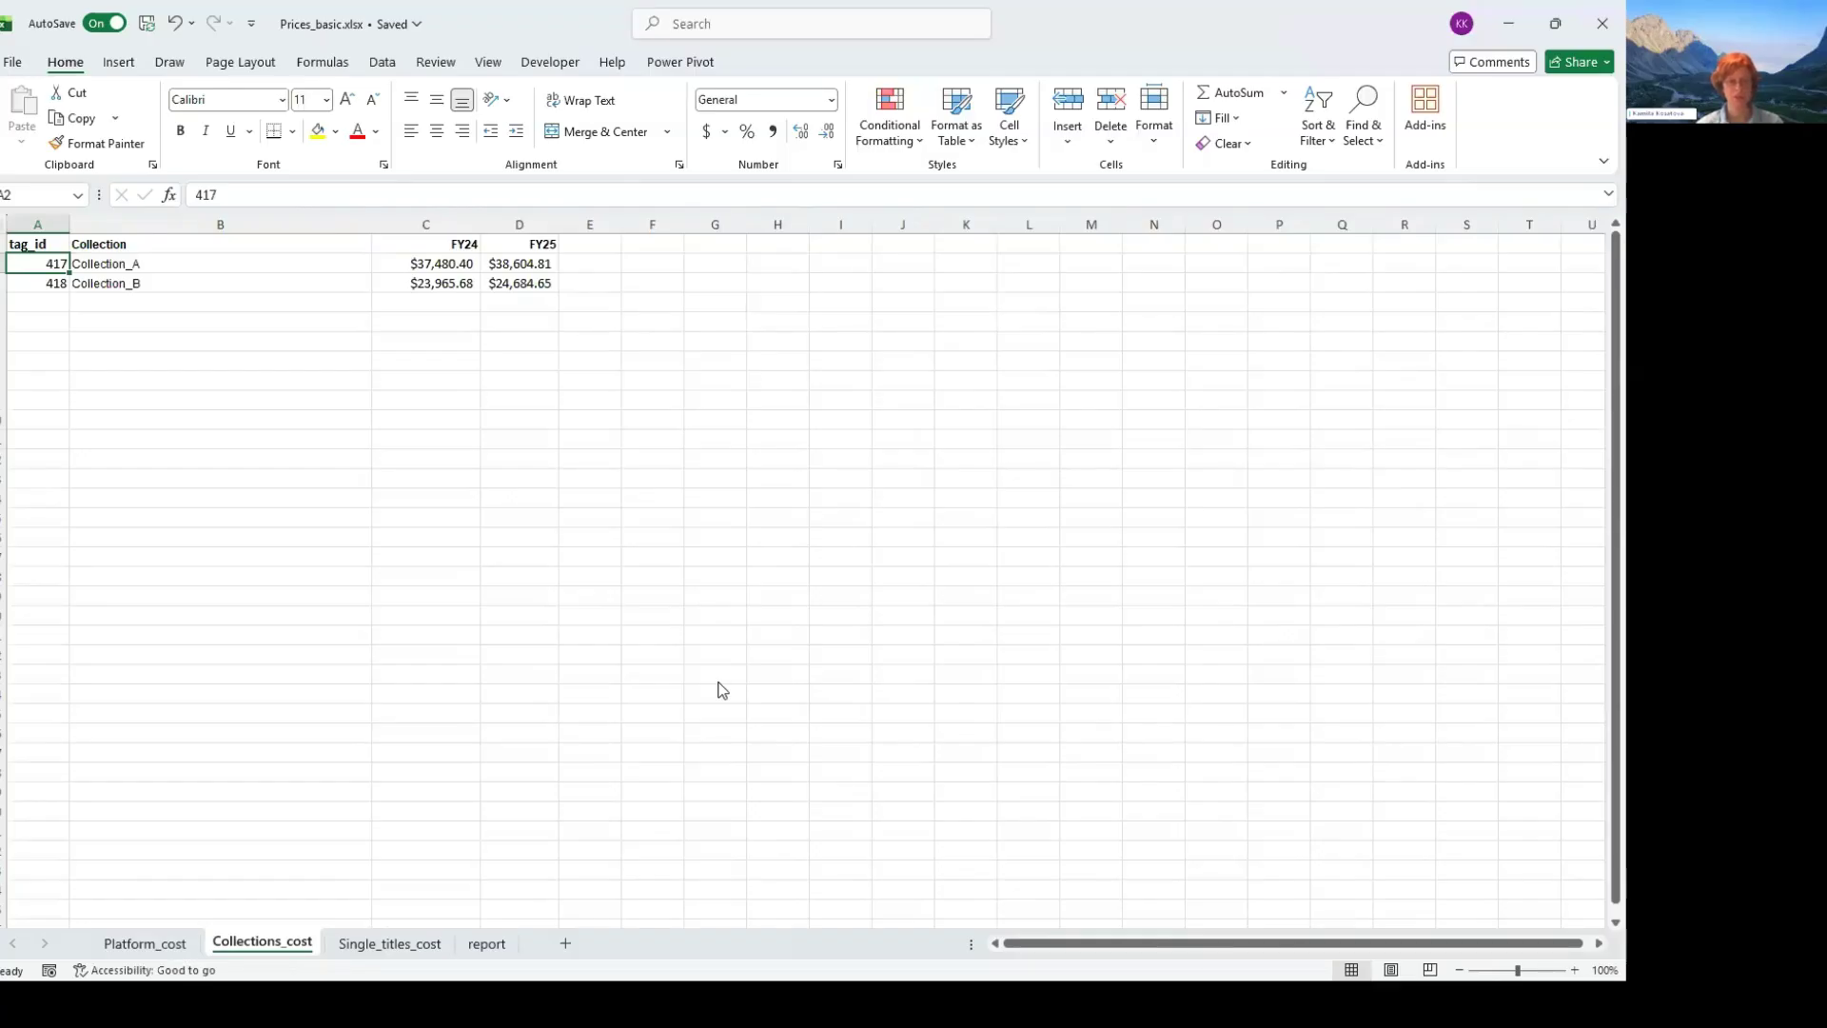
key("alt+Tab")
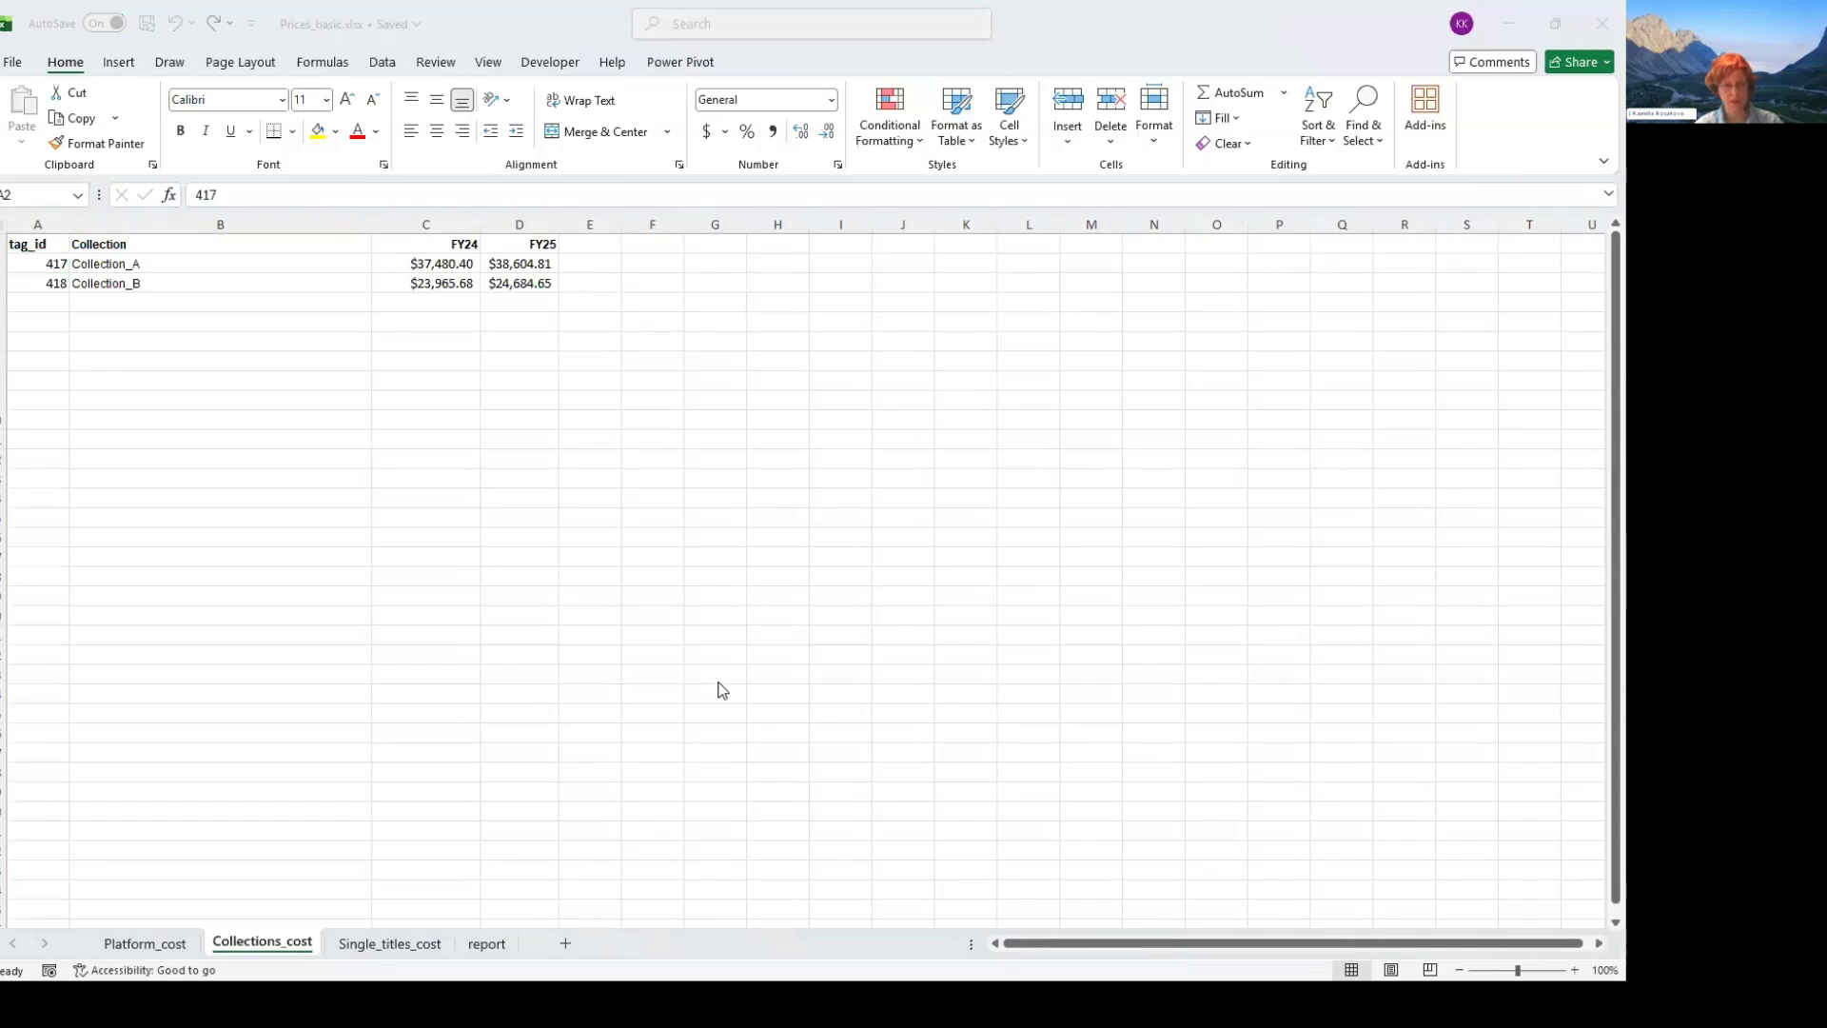
key("Tab")
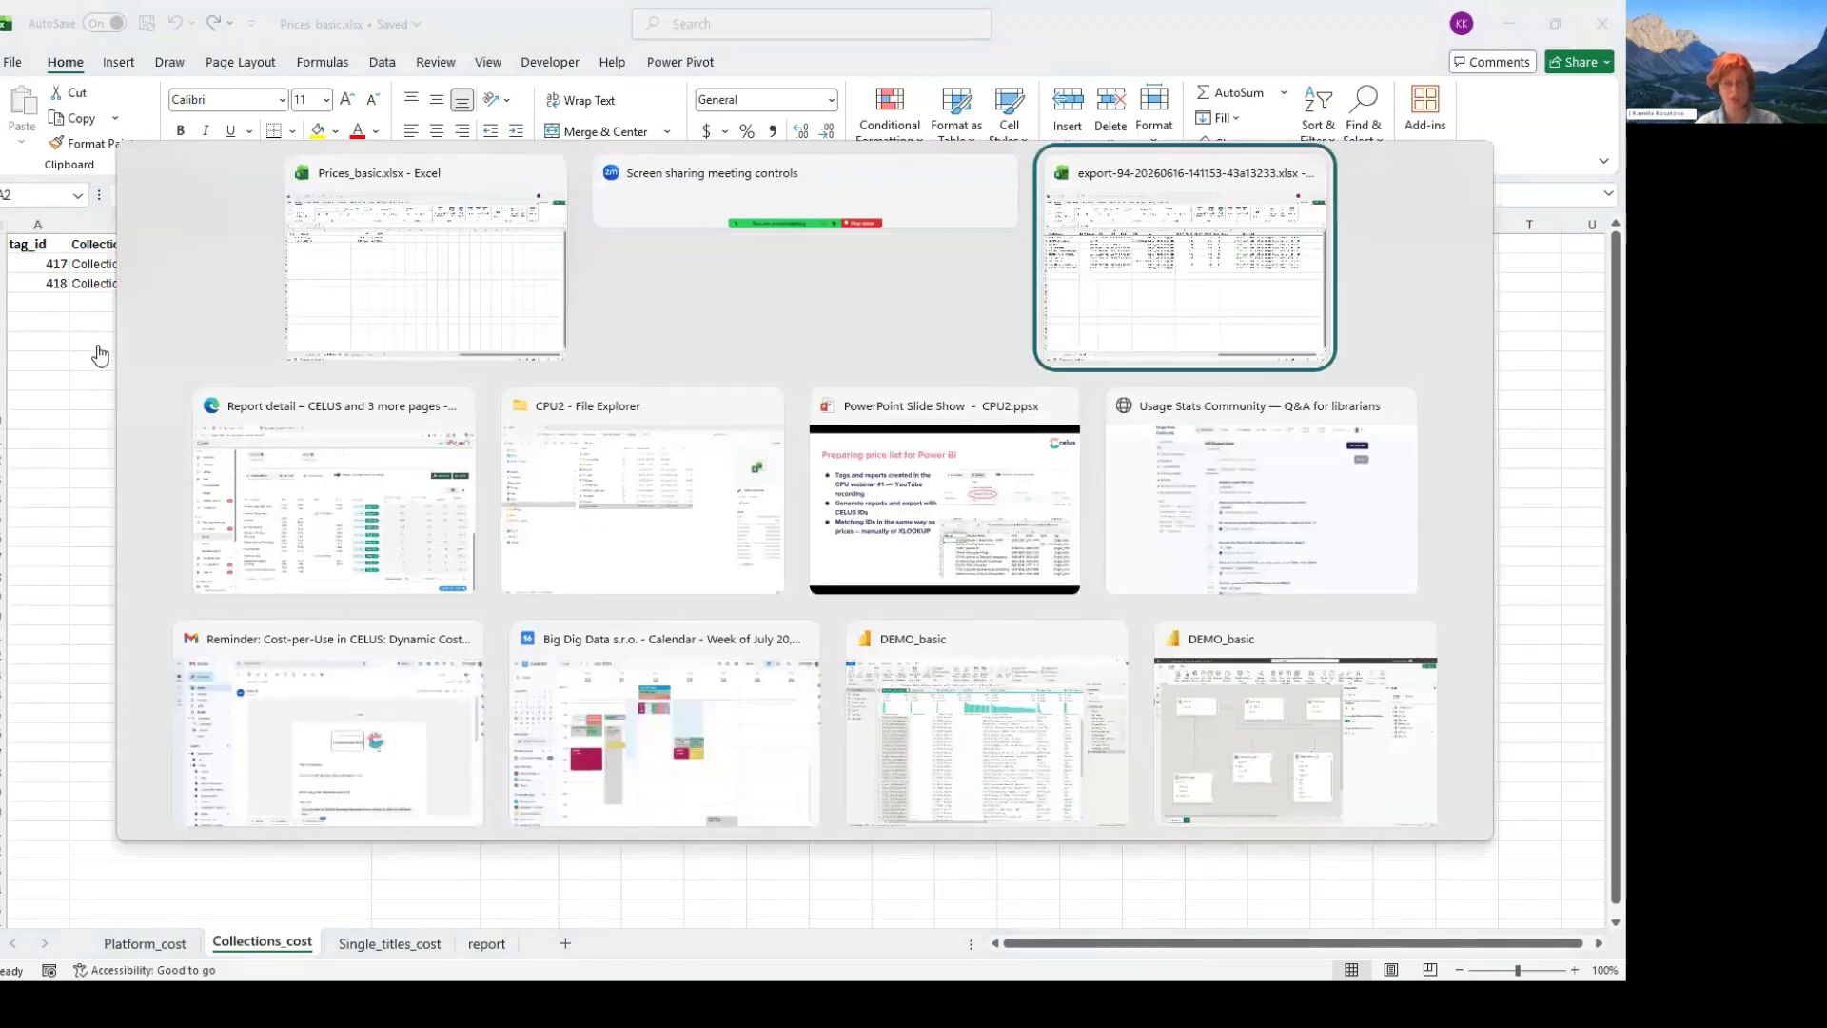
key("Tab")
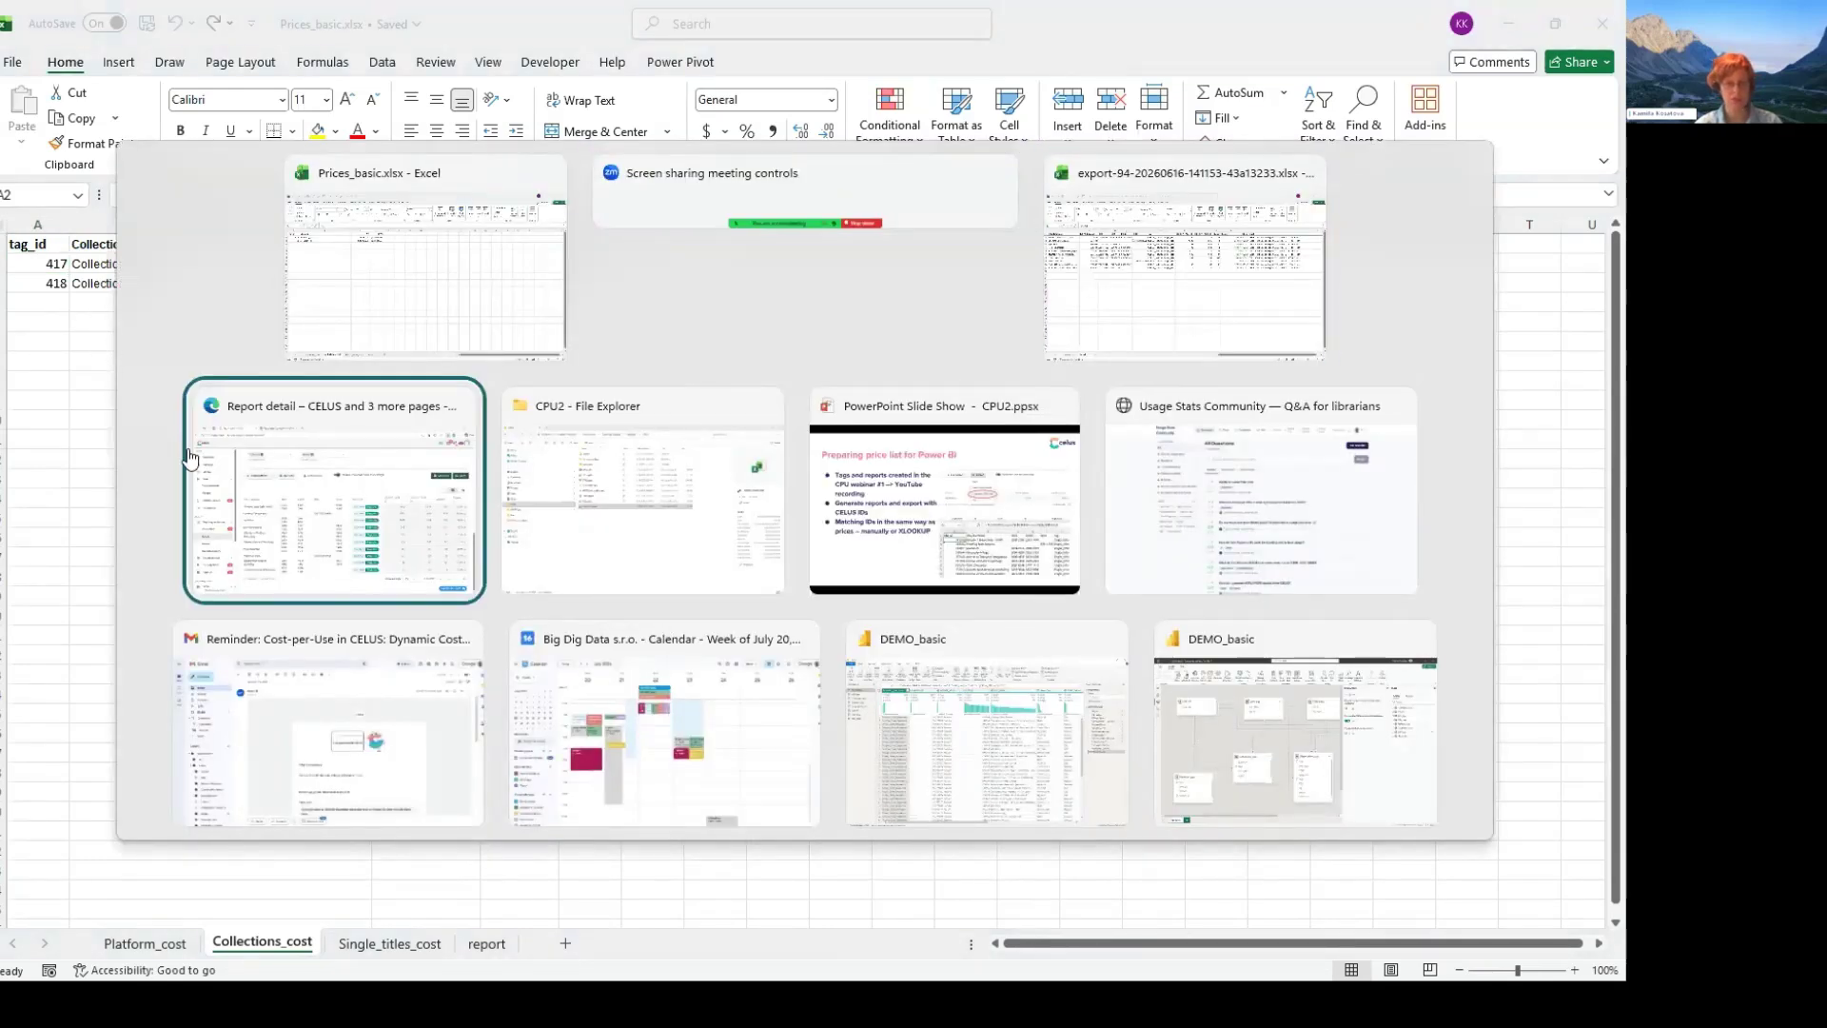
left_click(278, 476)
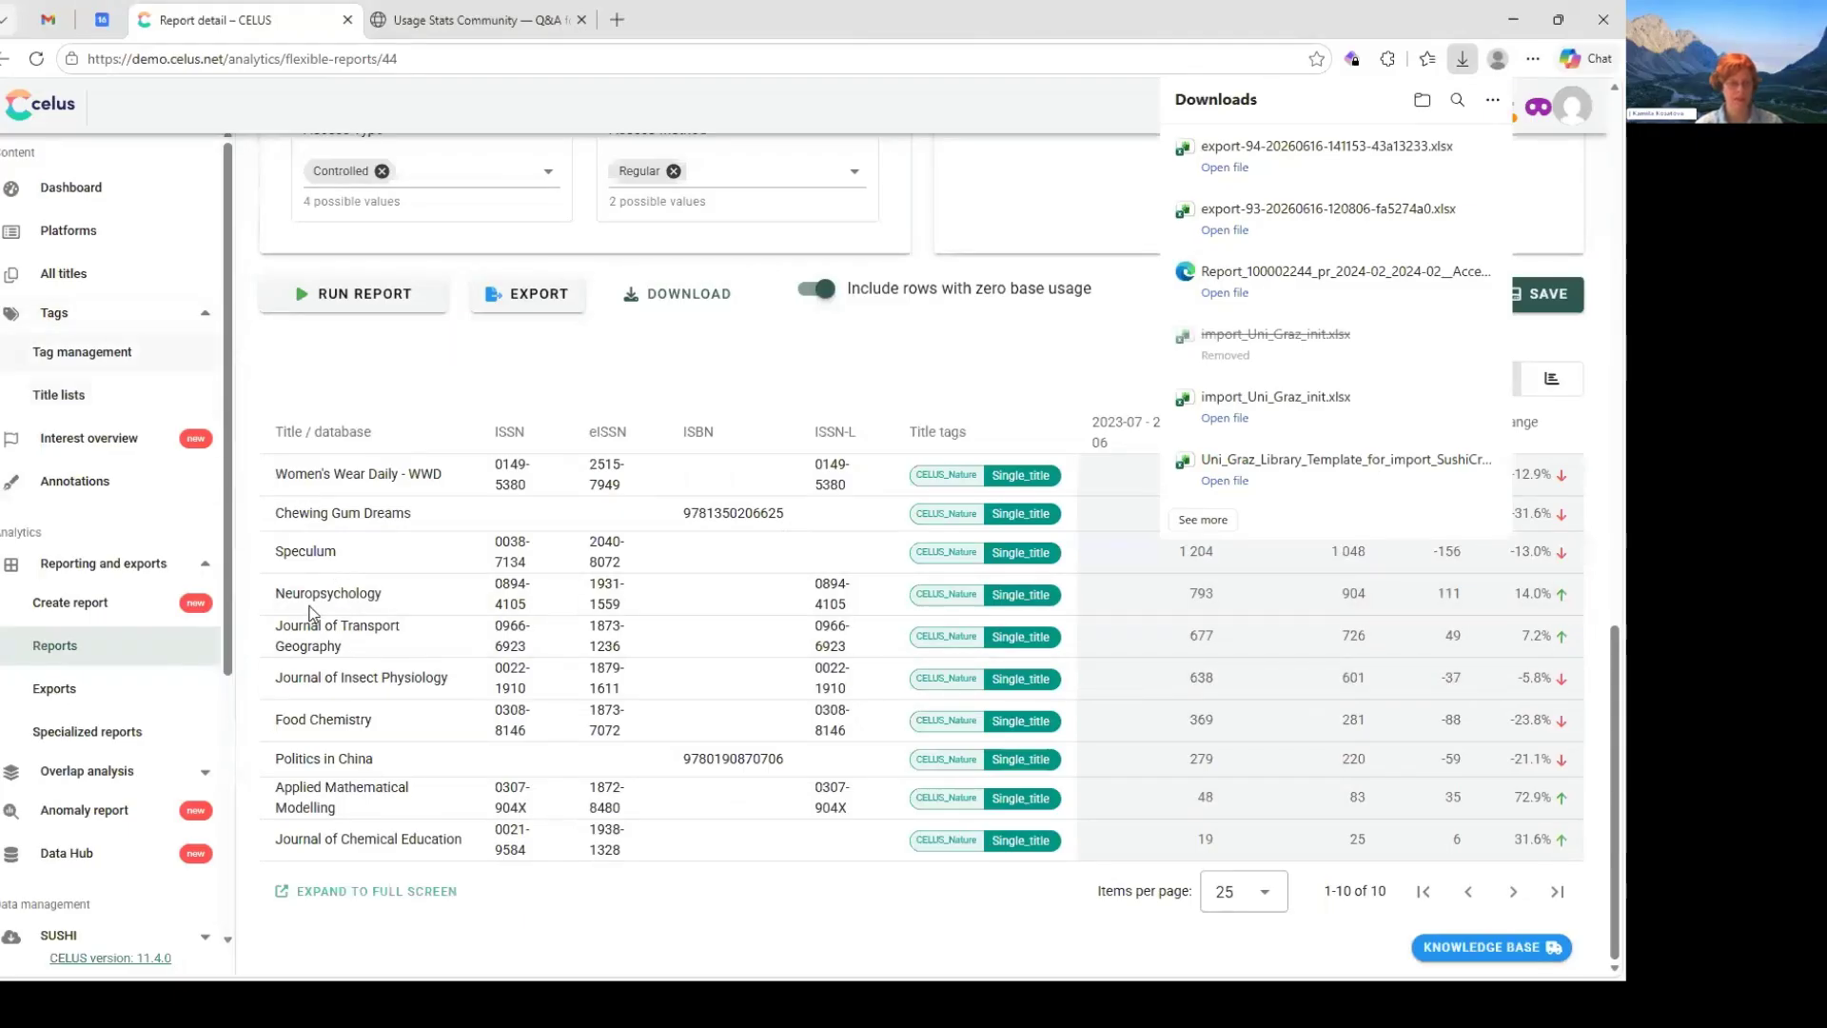
- Open the titles of Collection_A from the CELUS_Nature tag class and highlight the tag ID in the page address
left_click(83, 352)
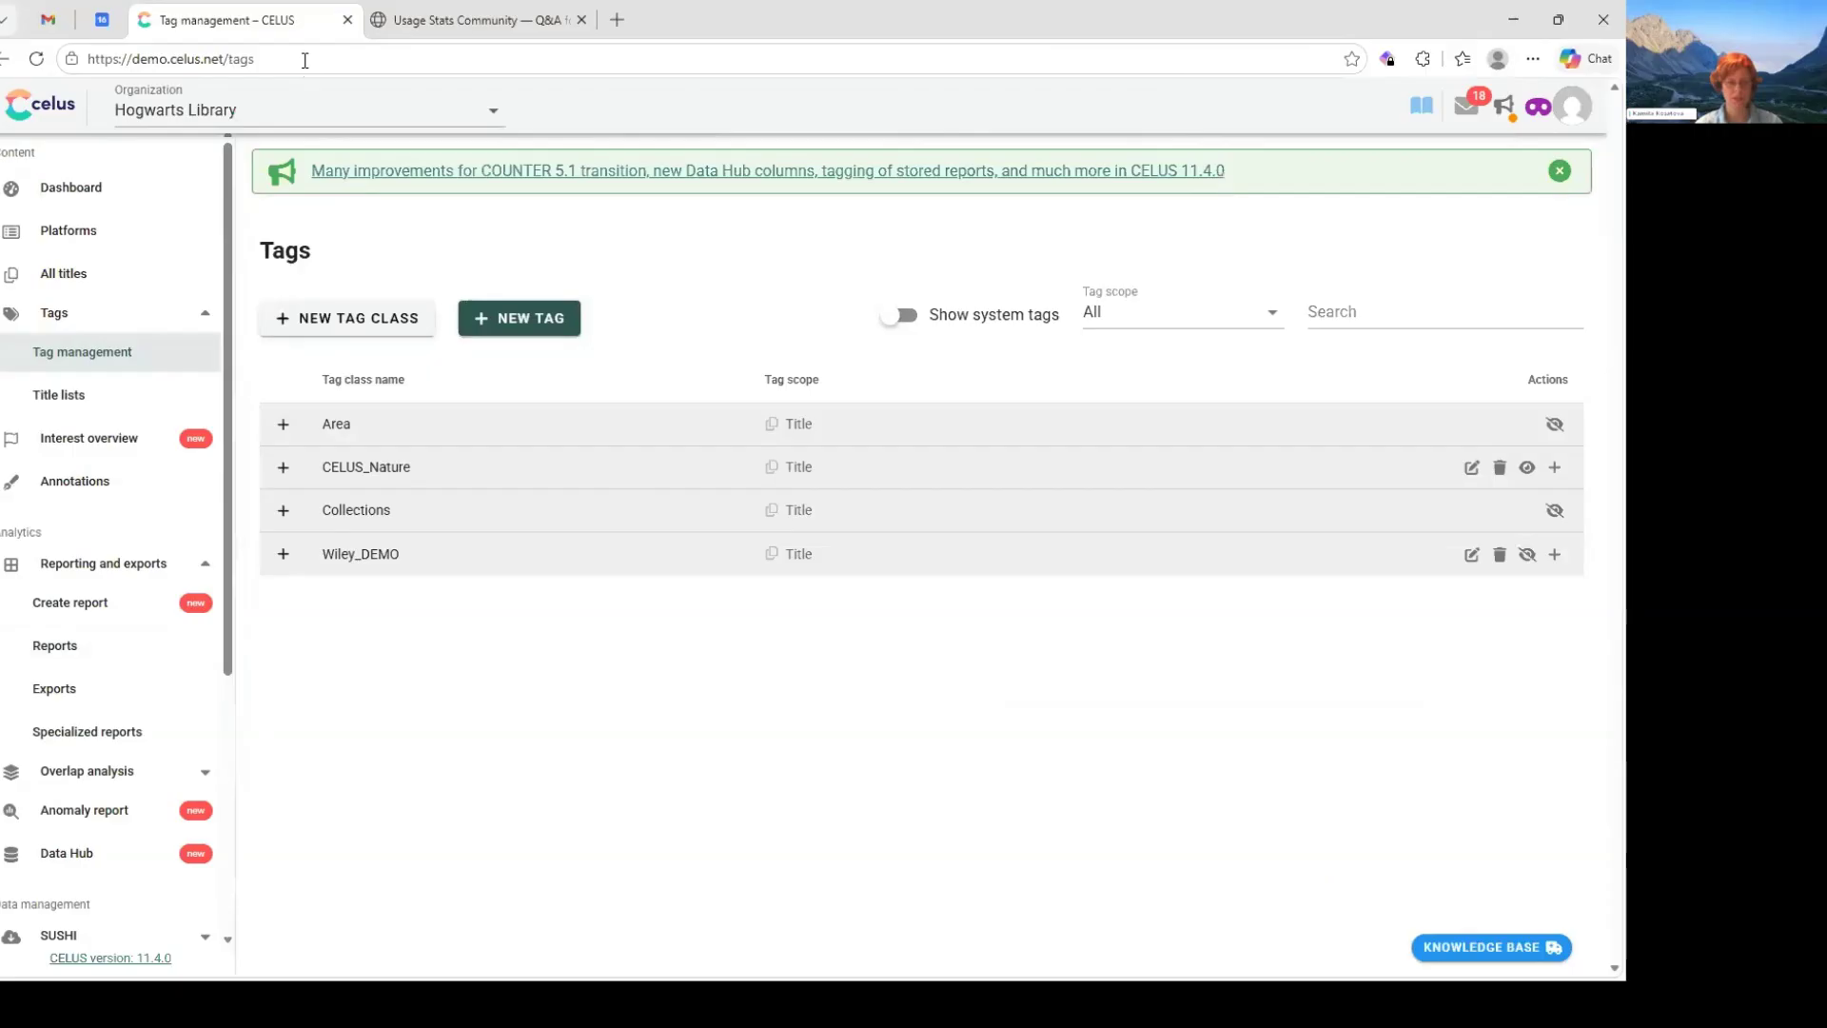
left_click(283, 466)
left_click(352, 555)
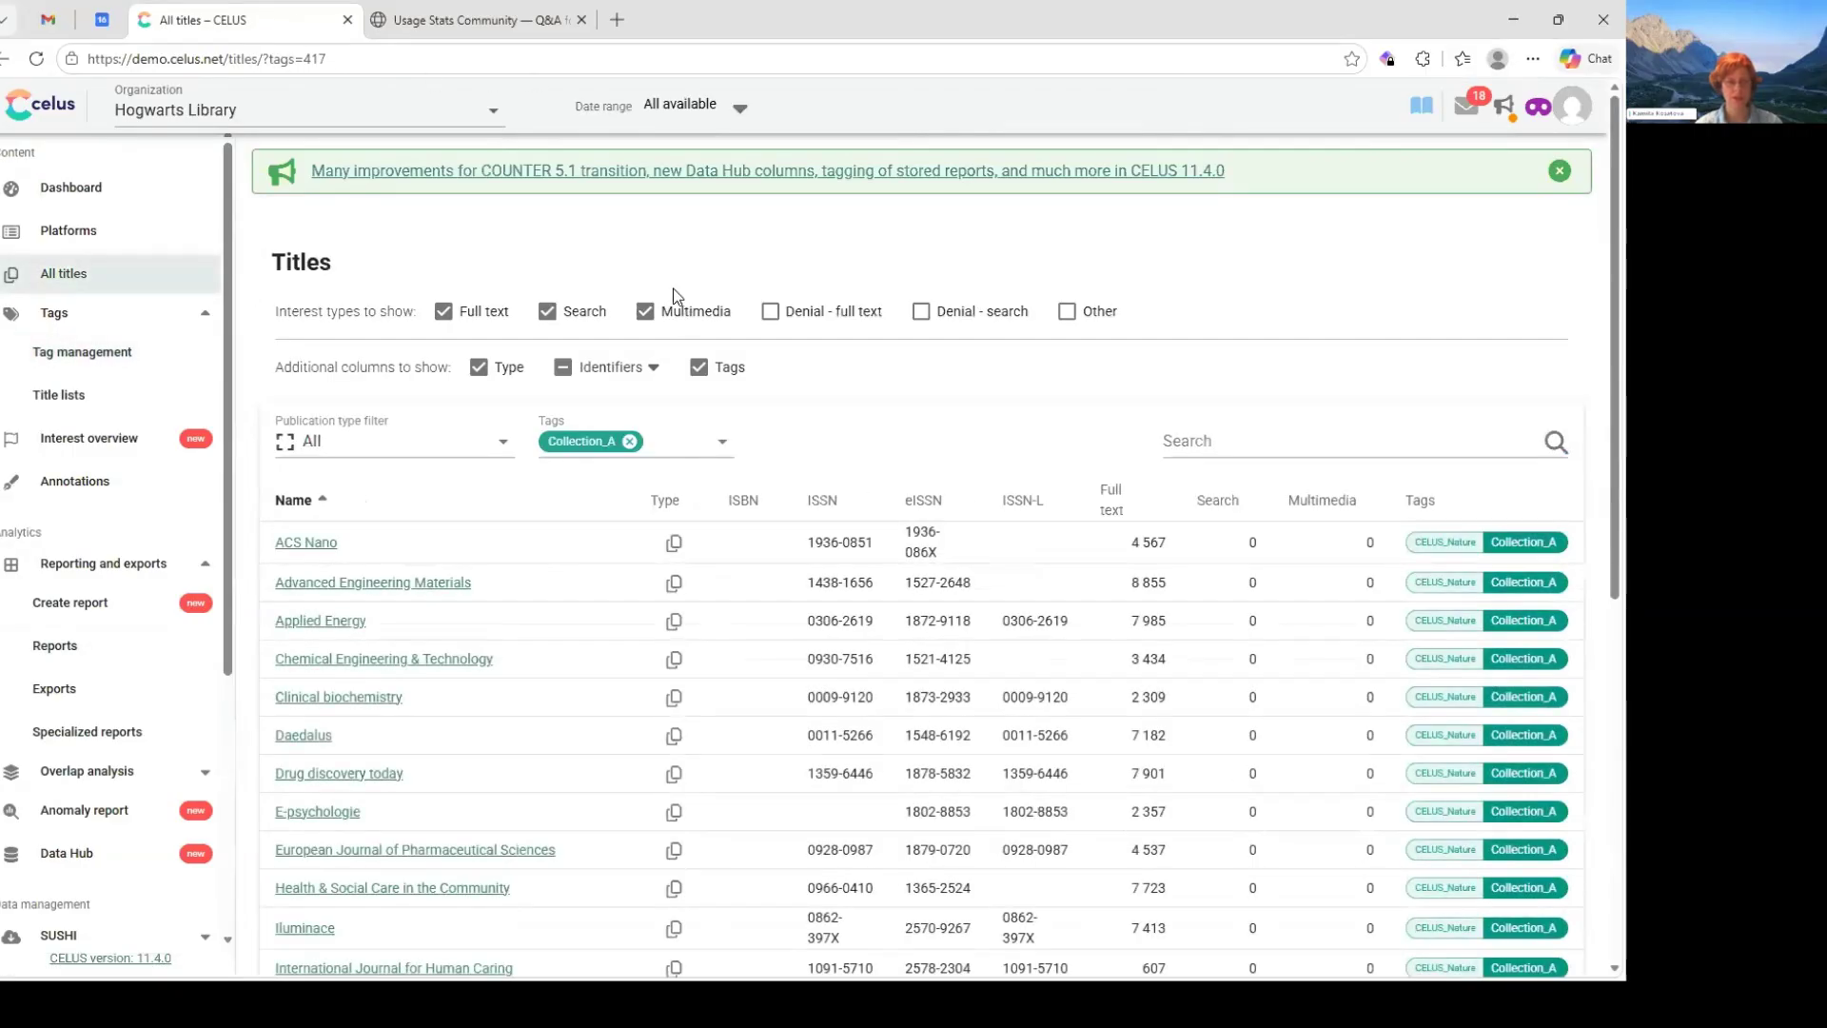
left_click_drag(302, 59, 326, 59)
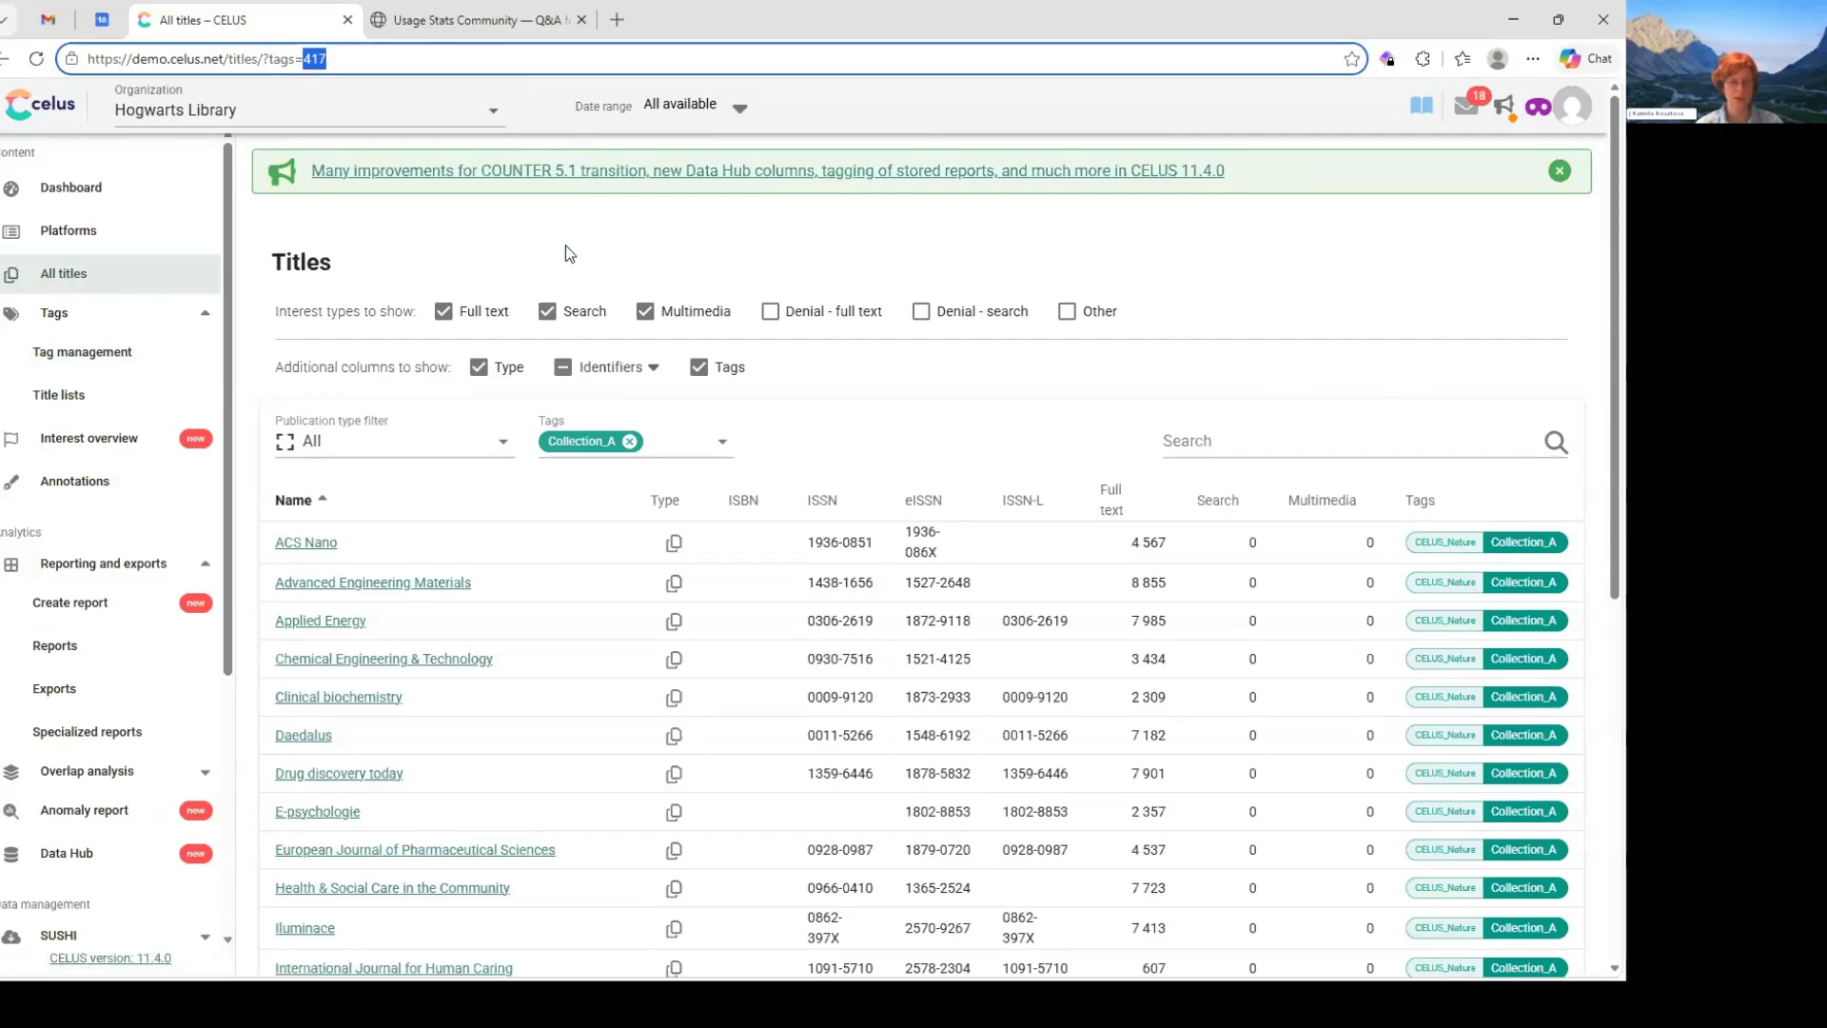
- Find the title ID of Advanced Engineering Materials and the platform ID of CELUS Nature in their page addresses
left_click(373, 582)
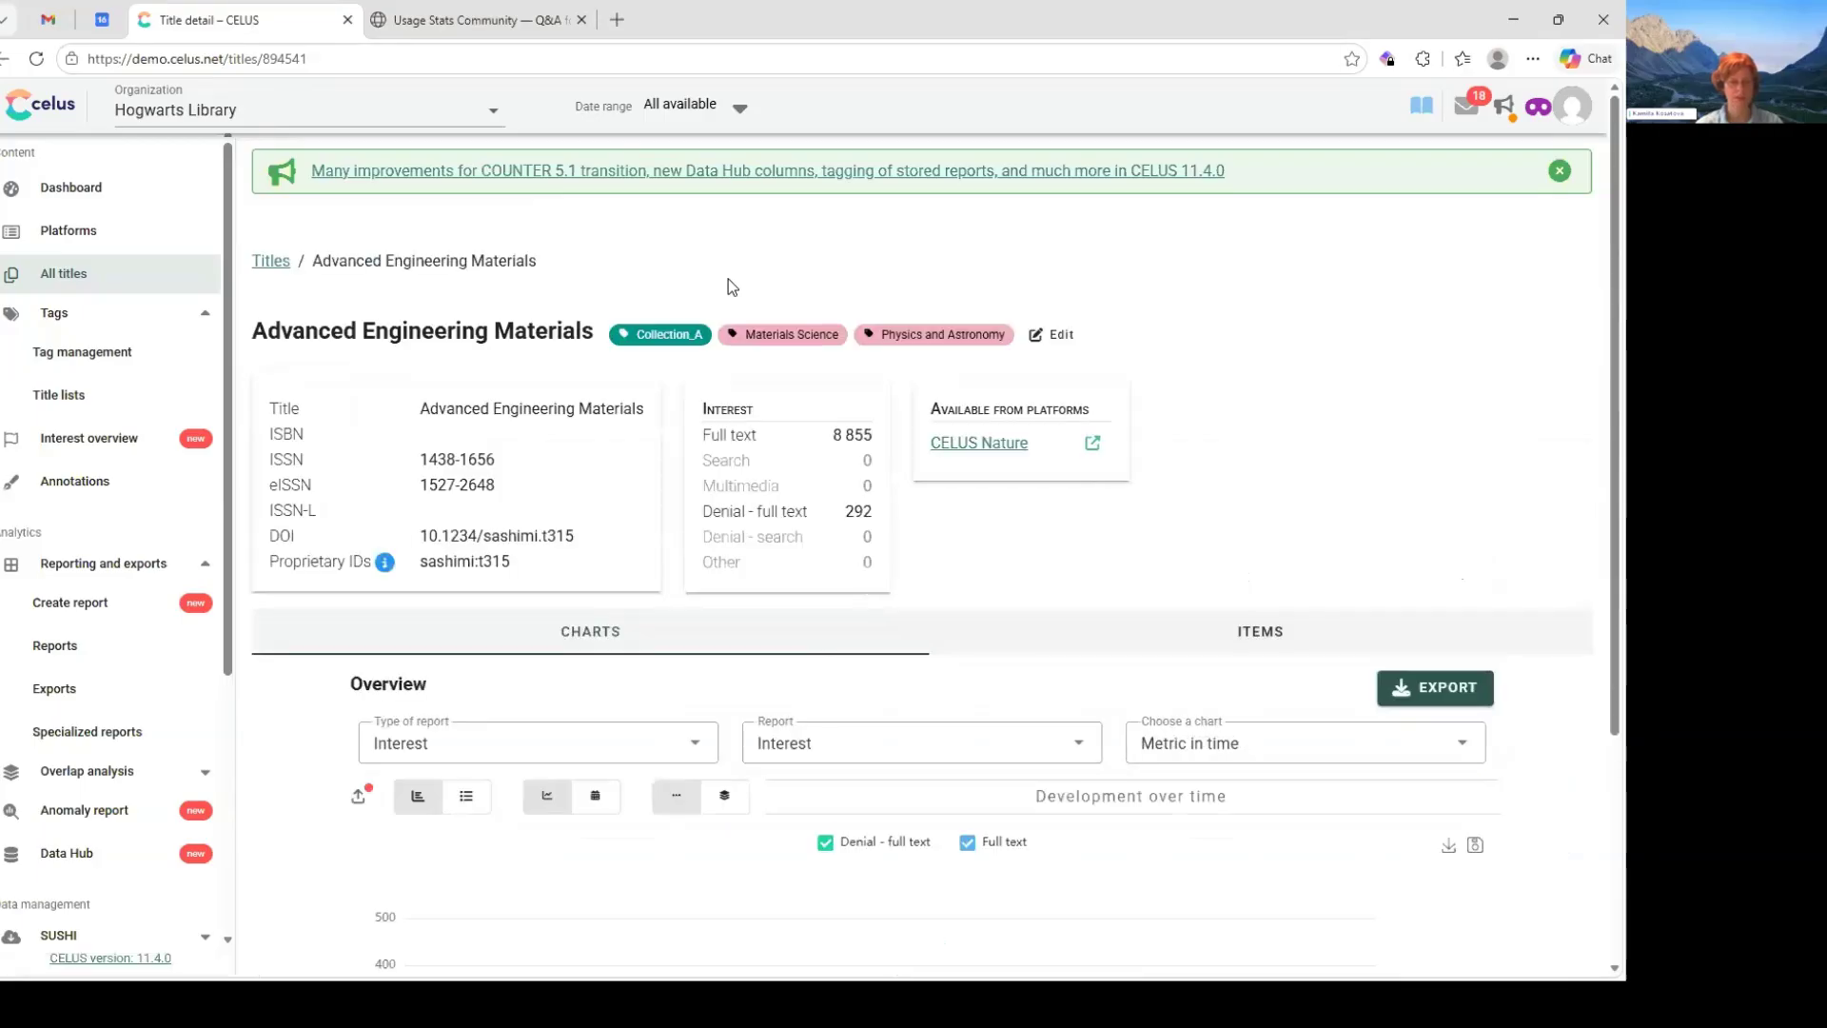
left_click_drag(262, 59, 310, 59)
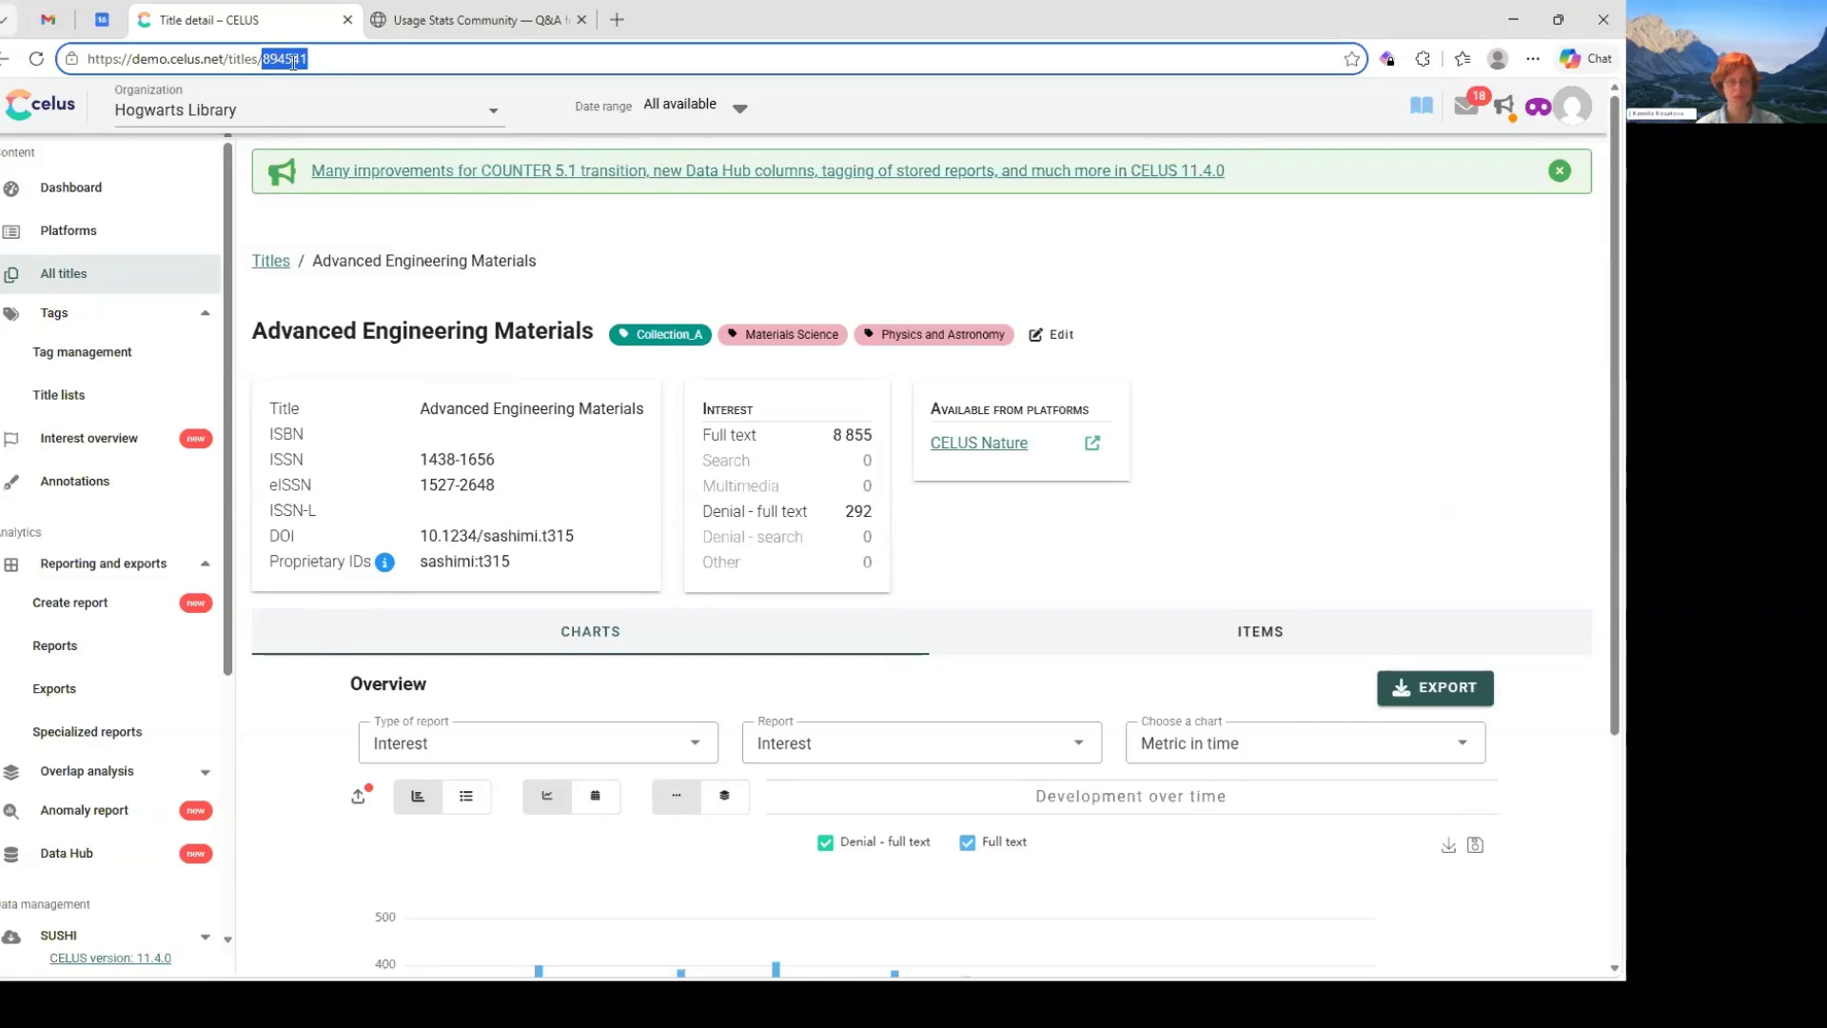
left_click(63, 230)
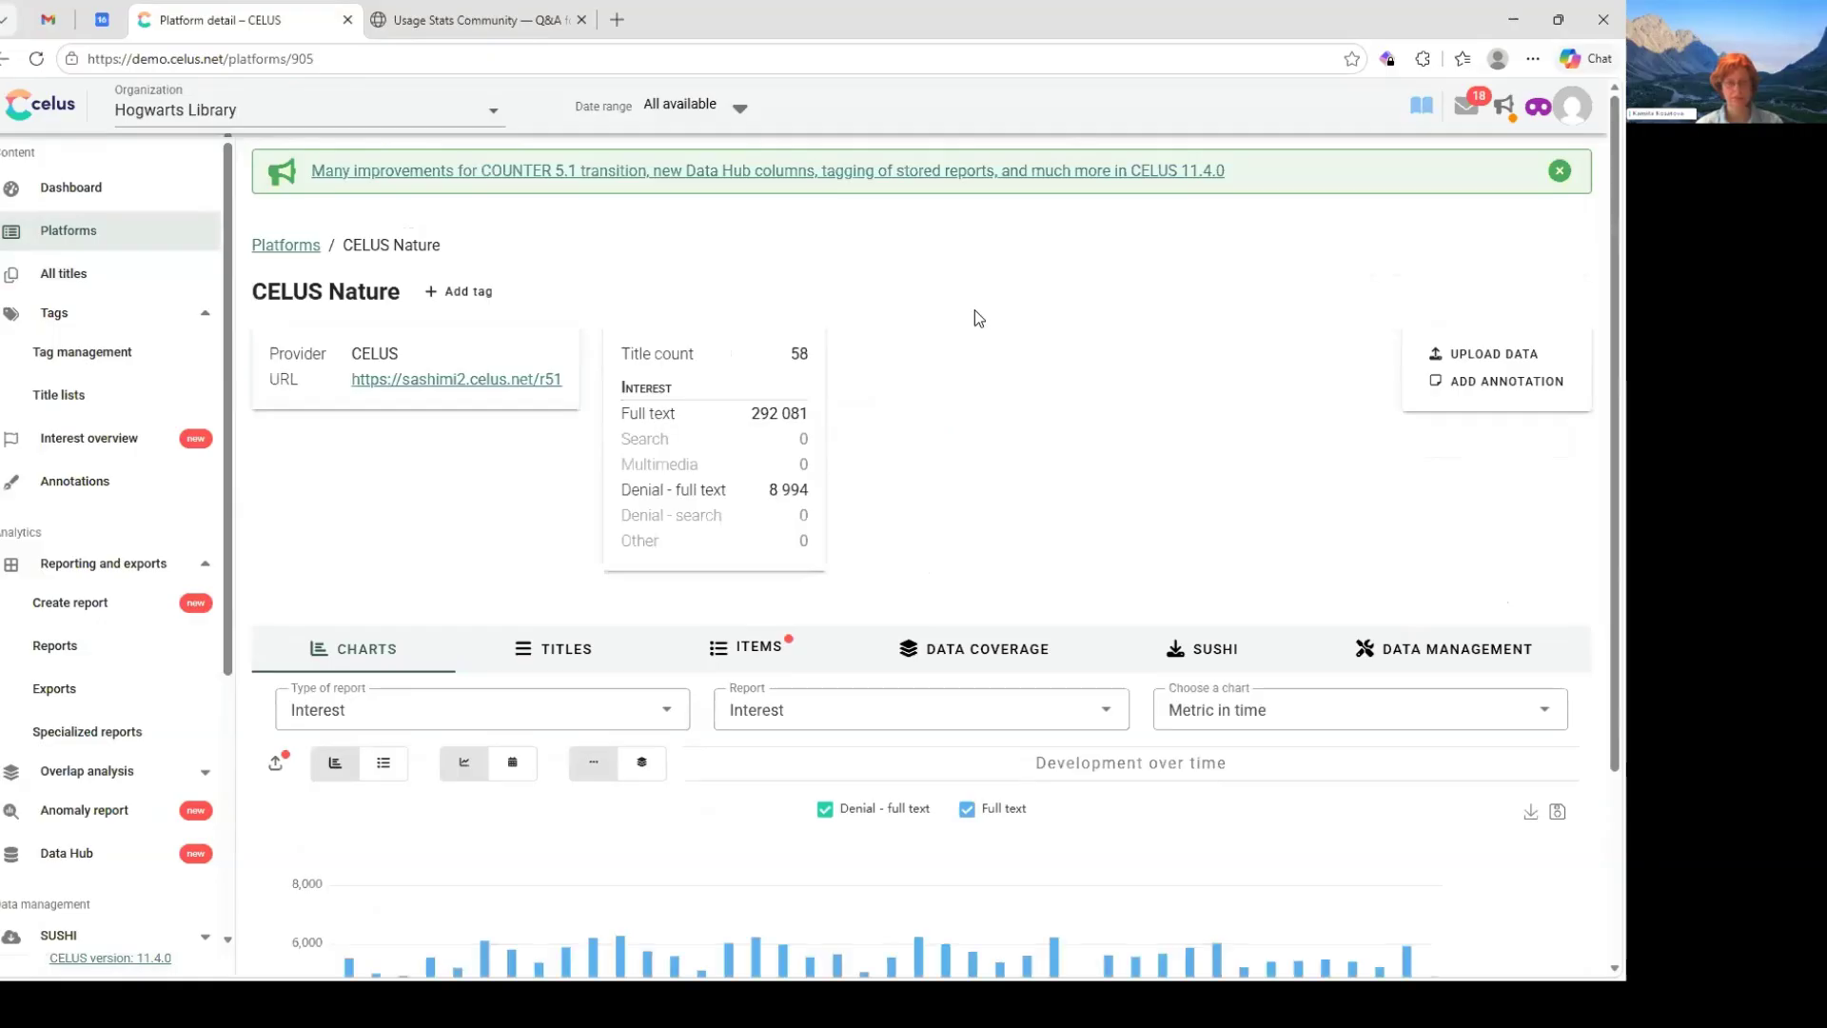
double_click(301, 59)
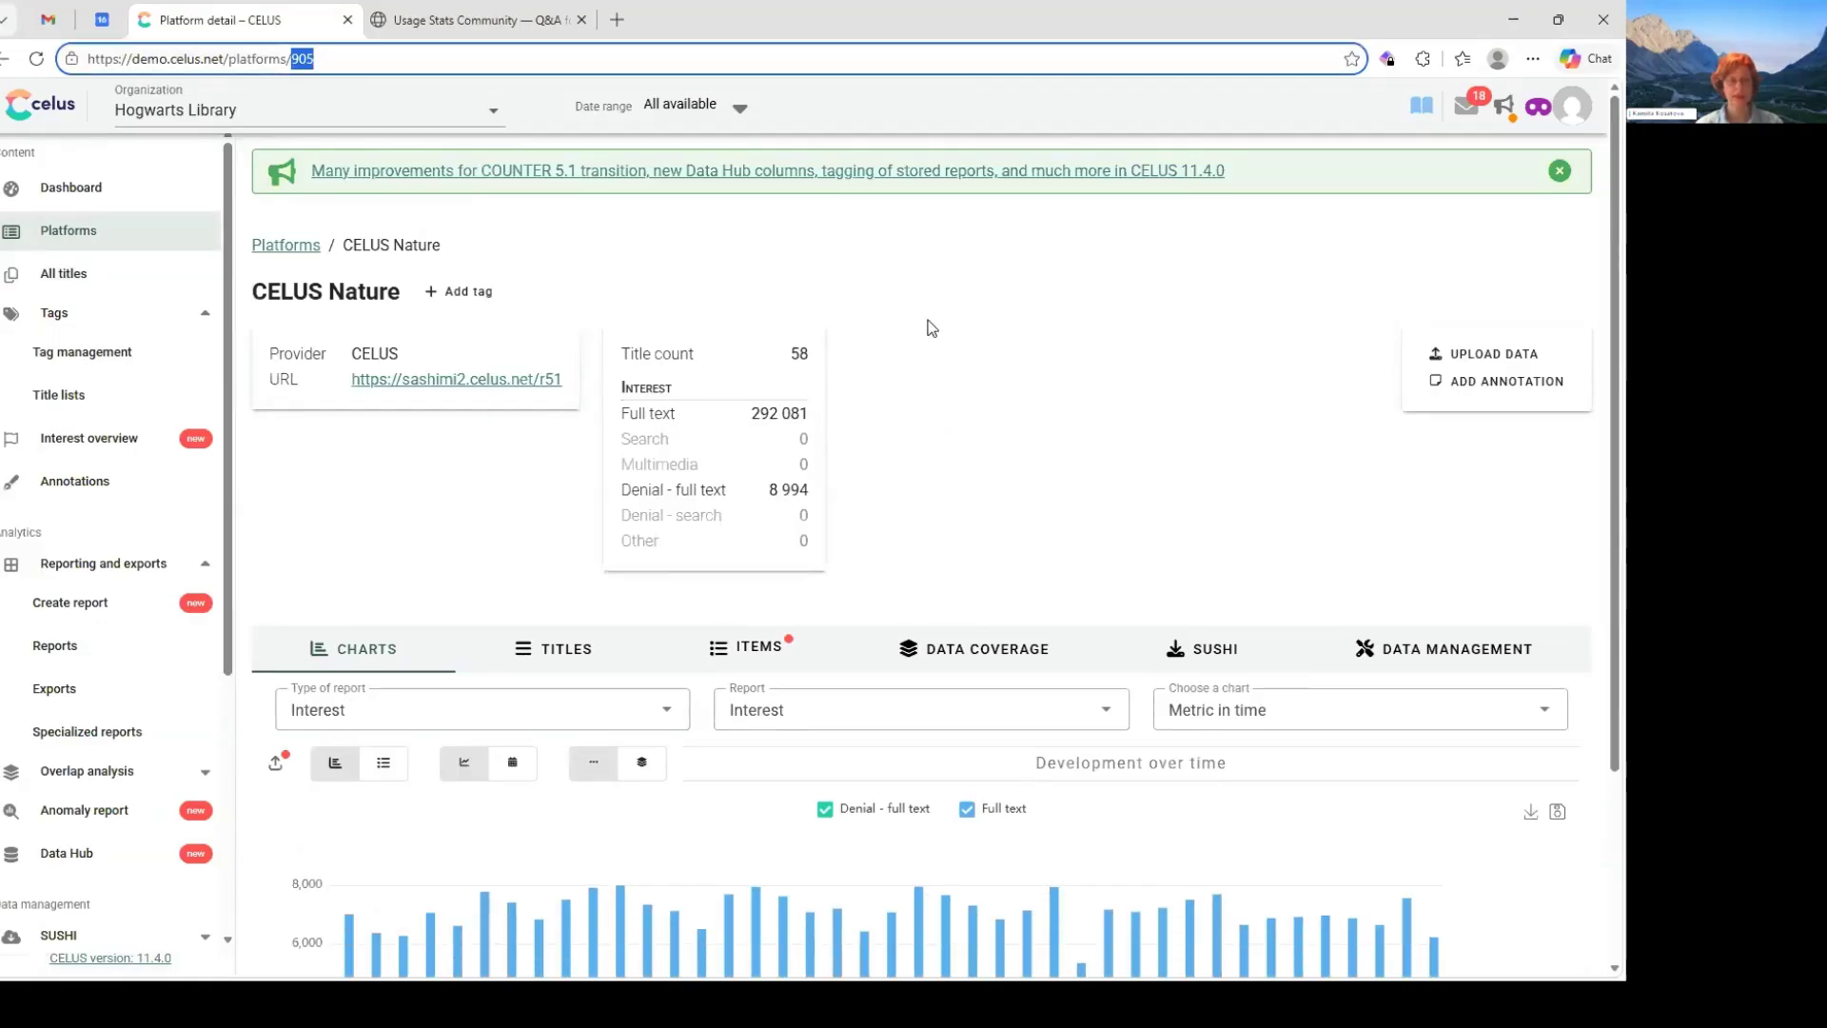
scroll(609, 716, "down", 3)
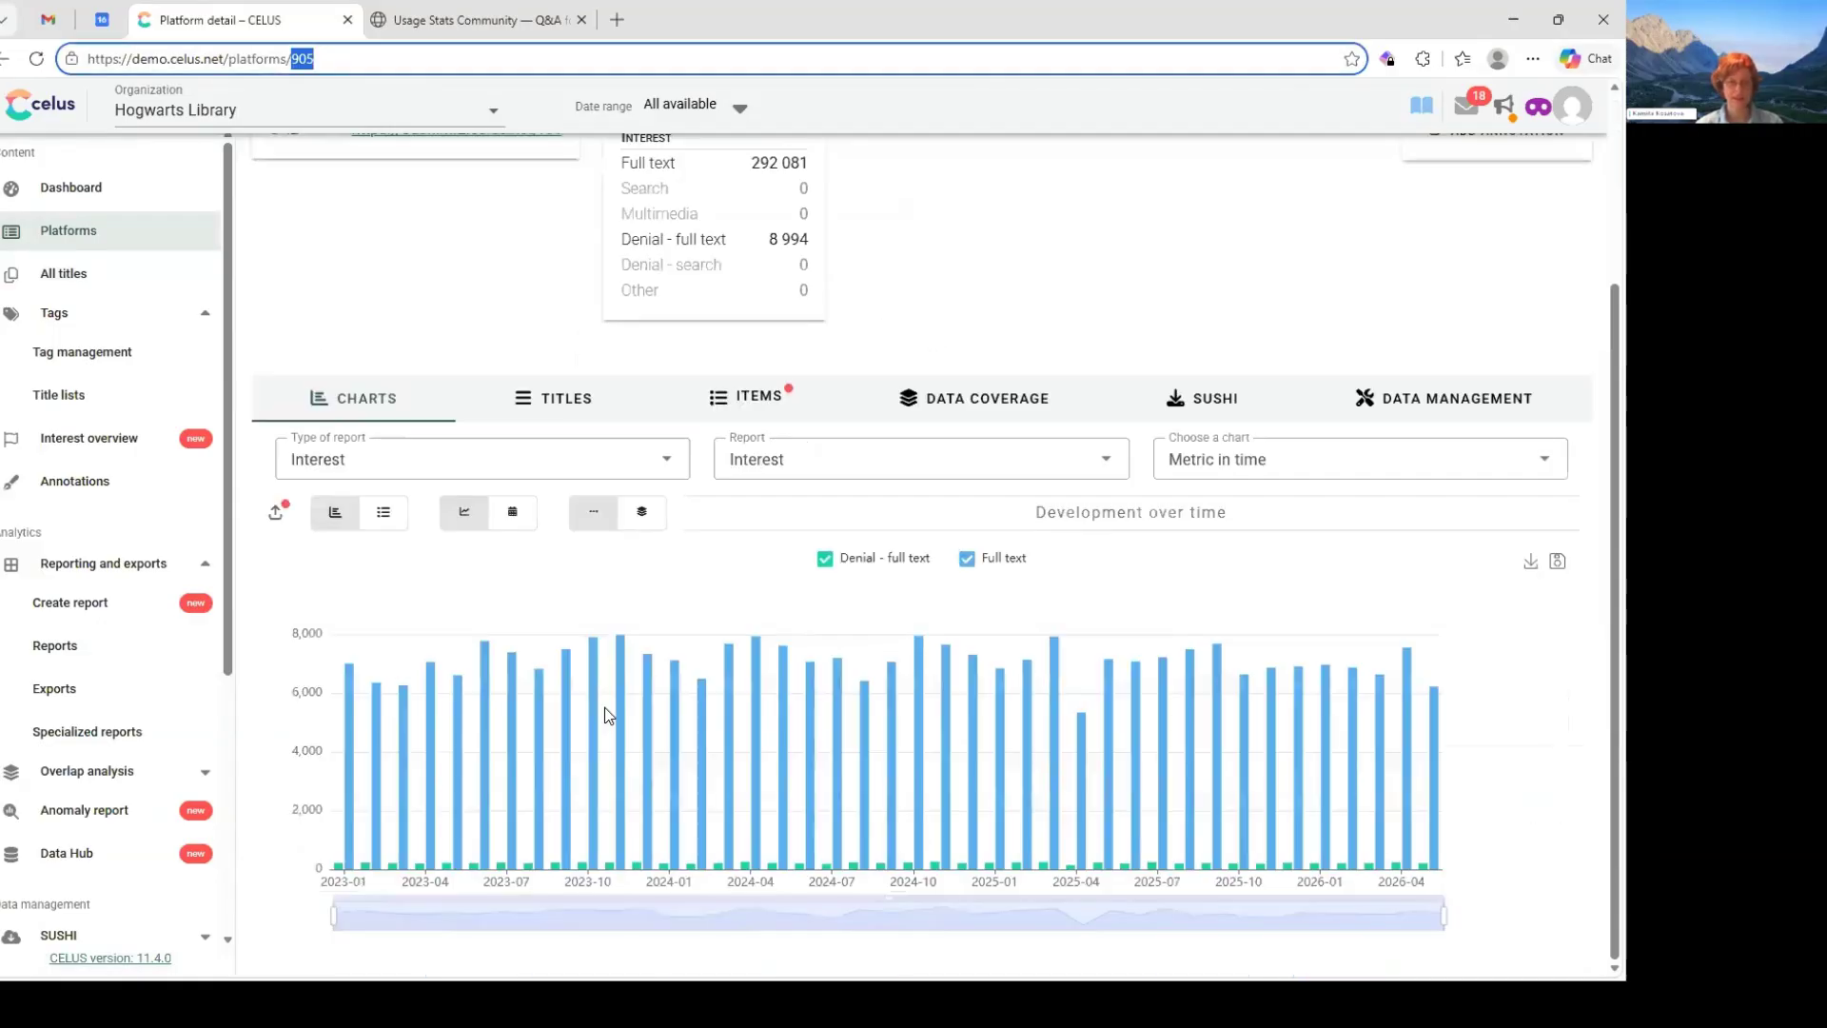
scroll(605, 714, "up", 3)
scroll(601, 706, "down", 3)
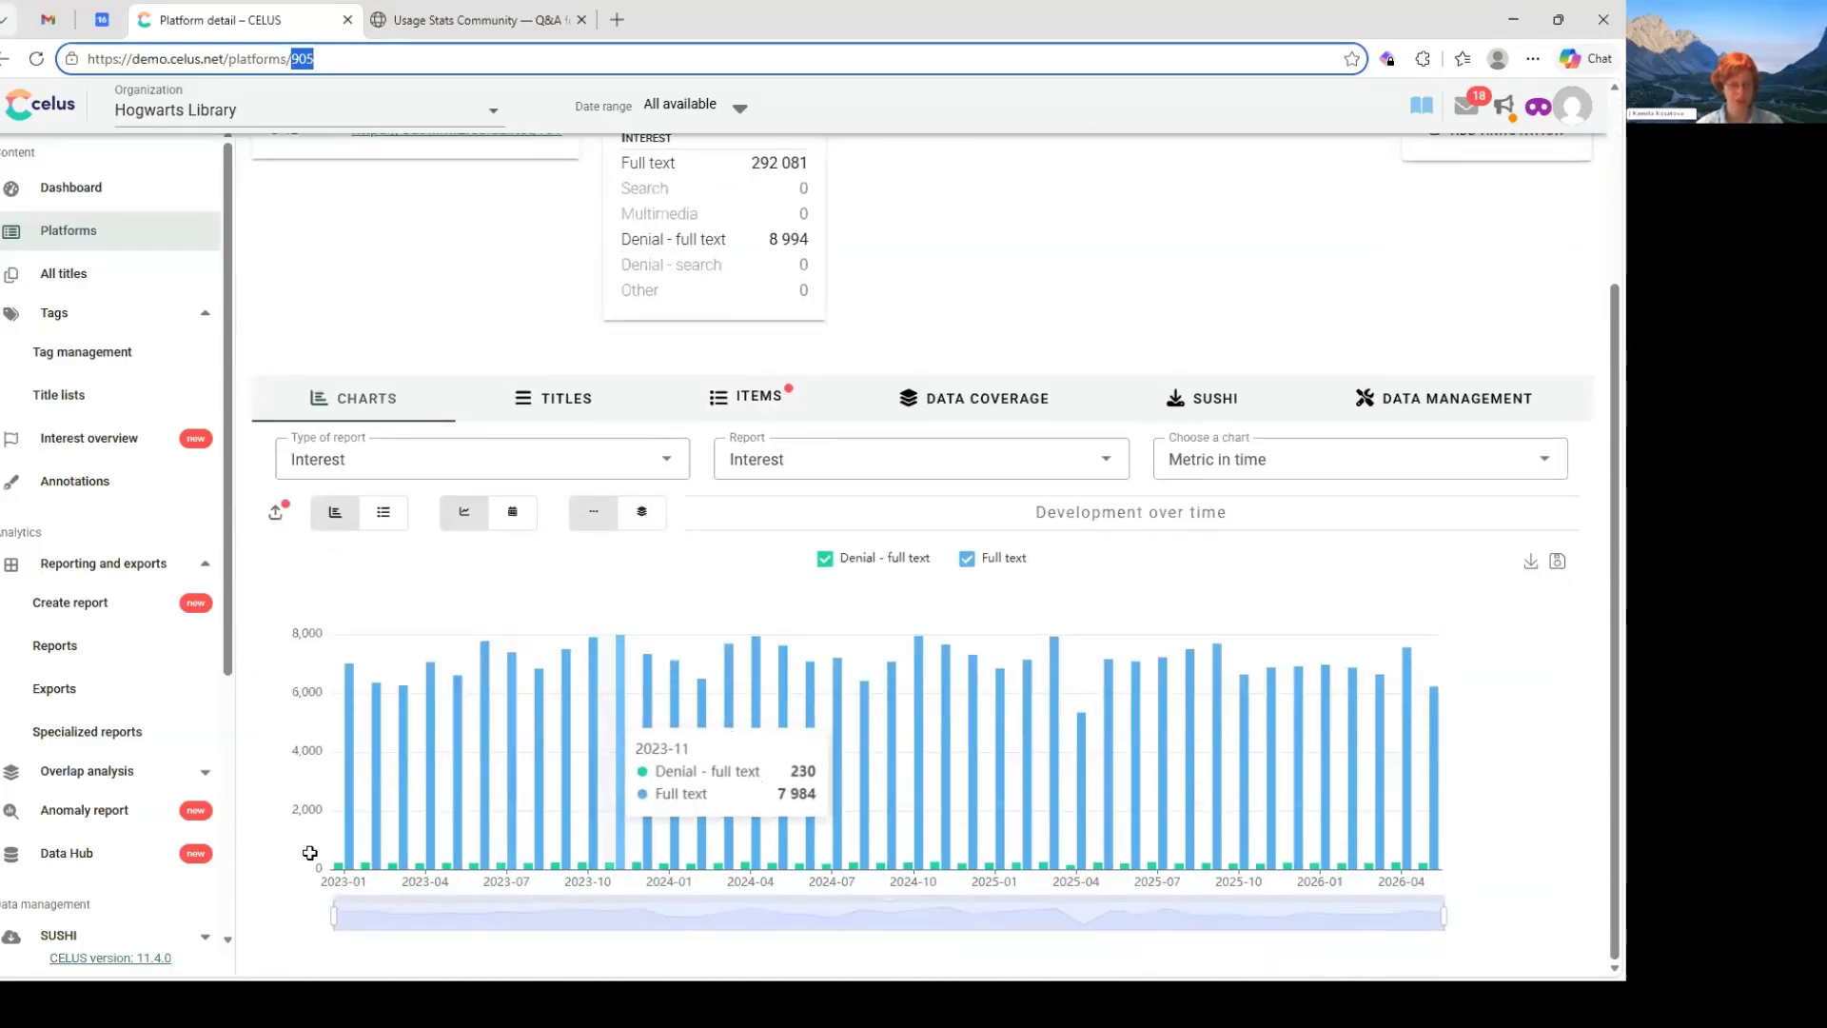
- Switch back to Prices_basic.xlsx in Excel and review the FY24 and FY25 prices on Collections_cost, Platform_cost and Single_titles_cost
key("alt+Tab")
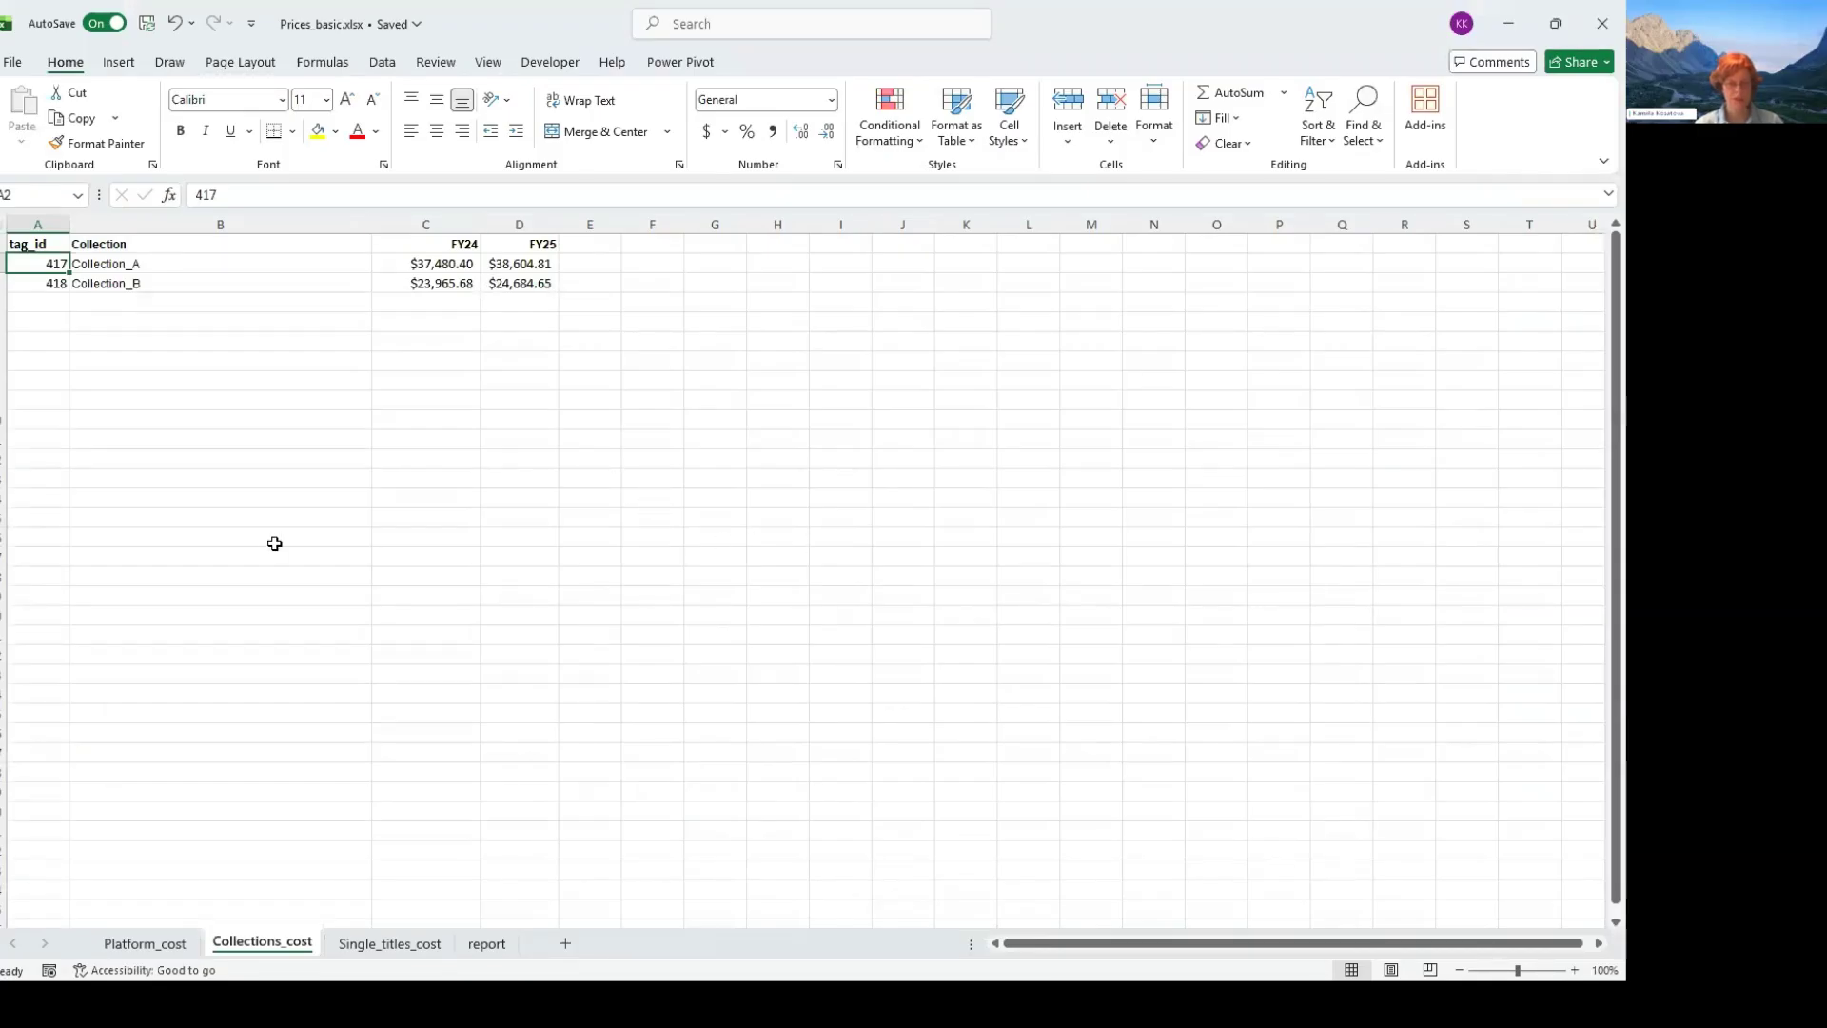
key("Right")
key("Right")
key("shift+Right")
key("shift+Down")
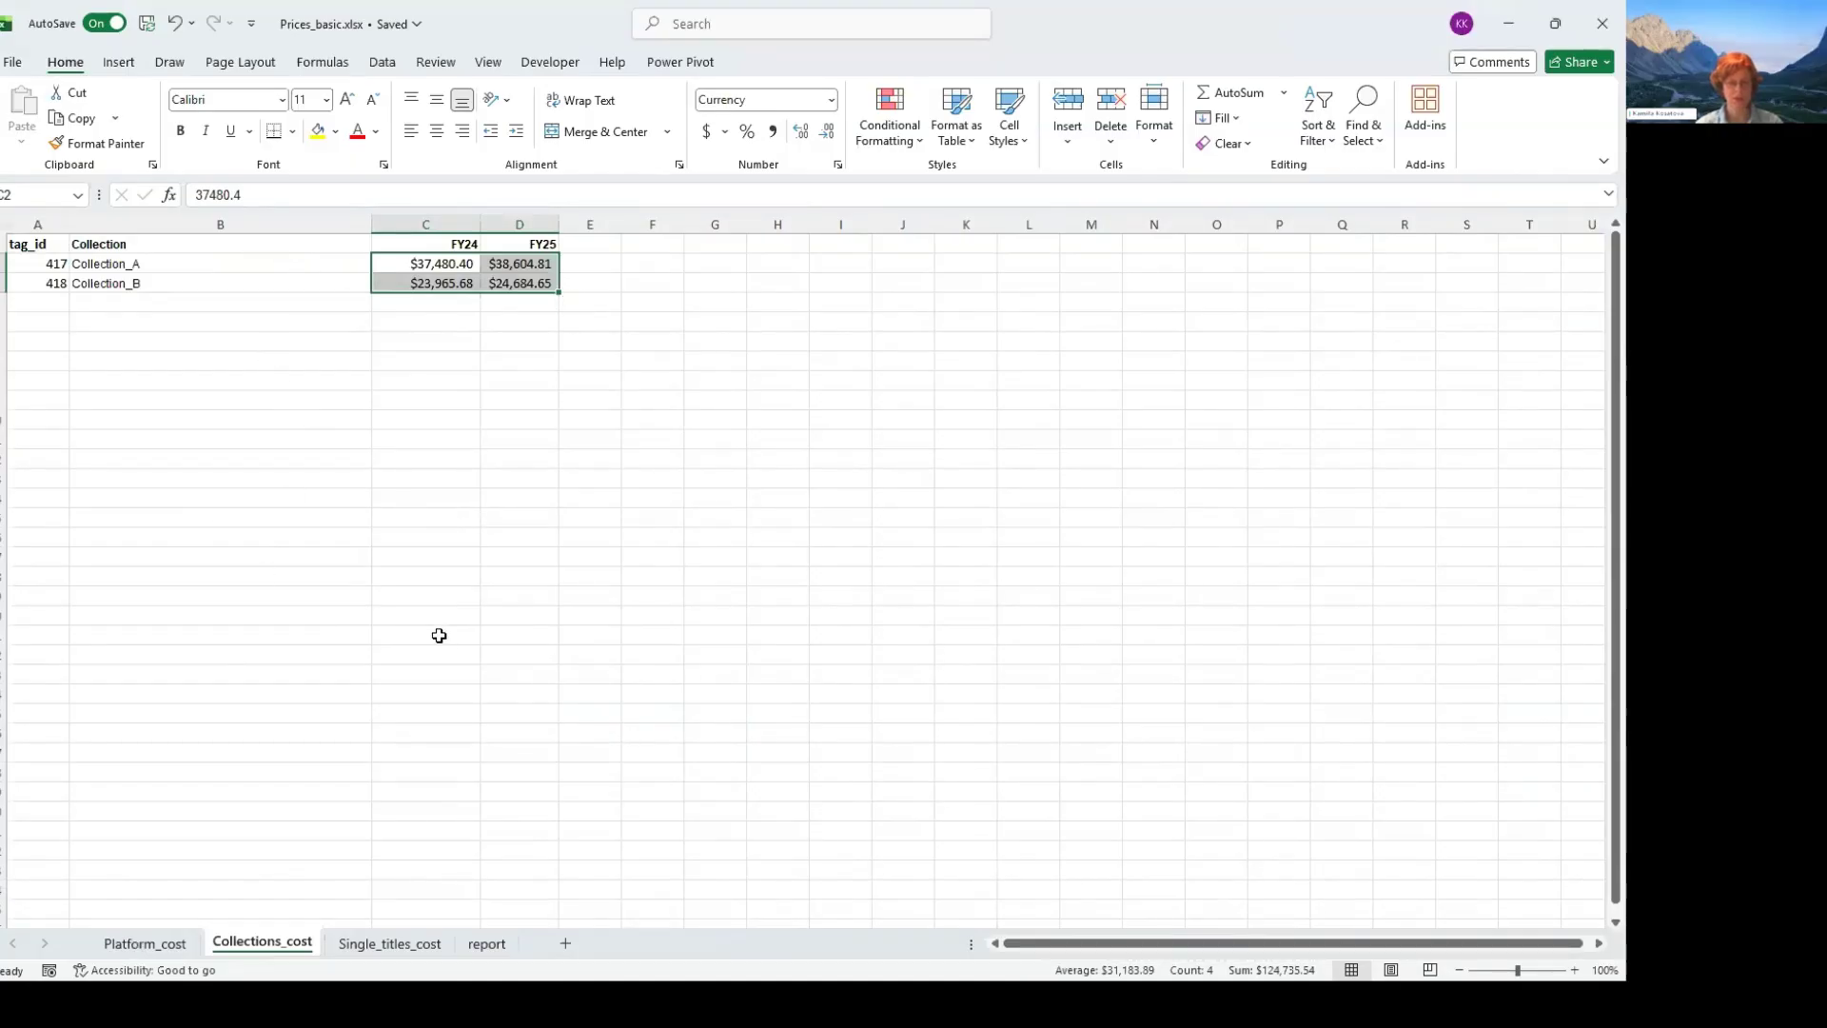
key("ctrl+Page_Up")
left_click_drag(276, 245, 344, 284)
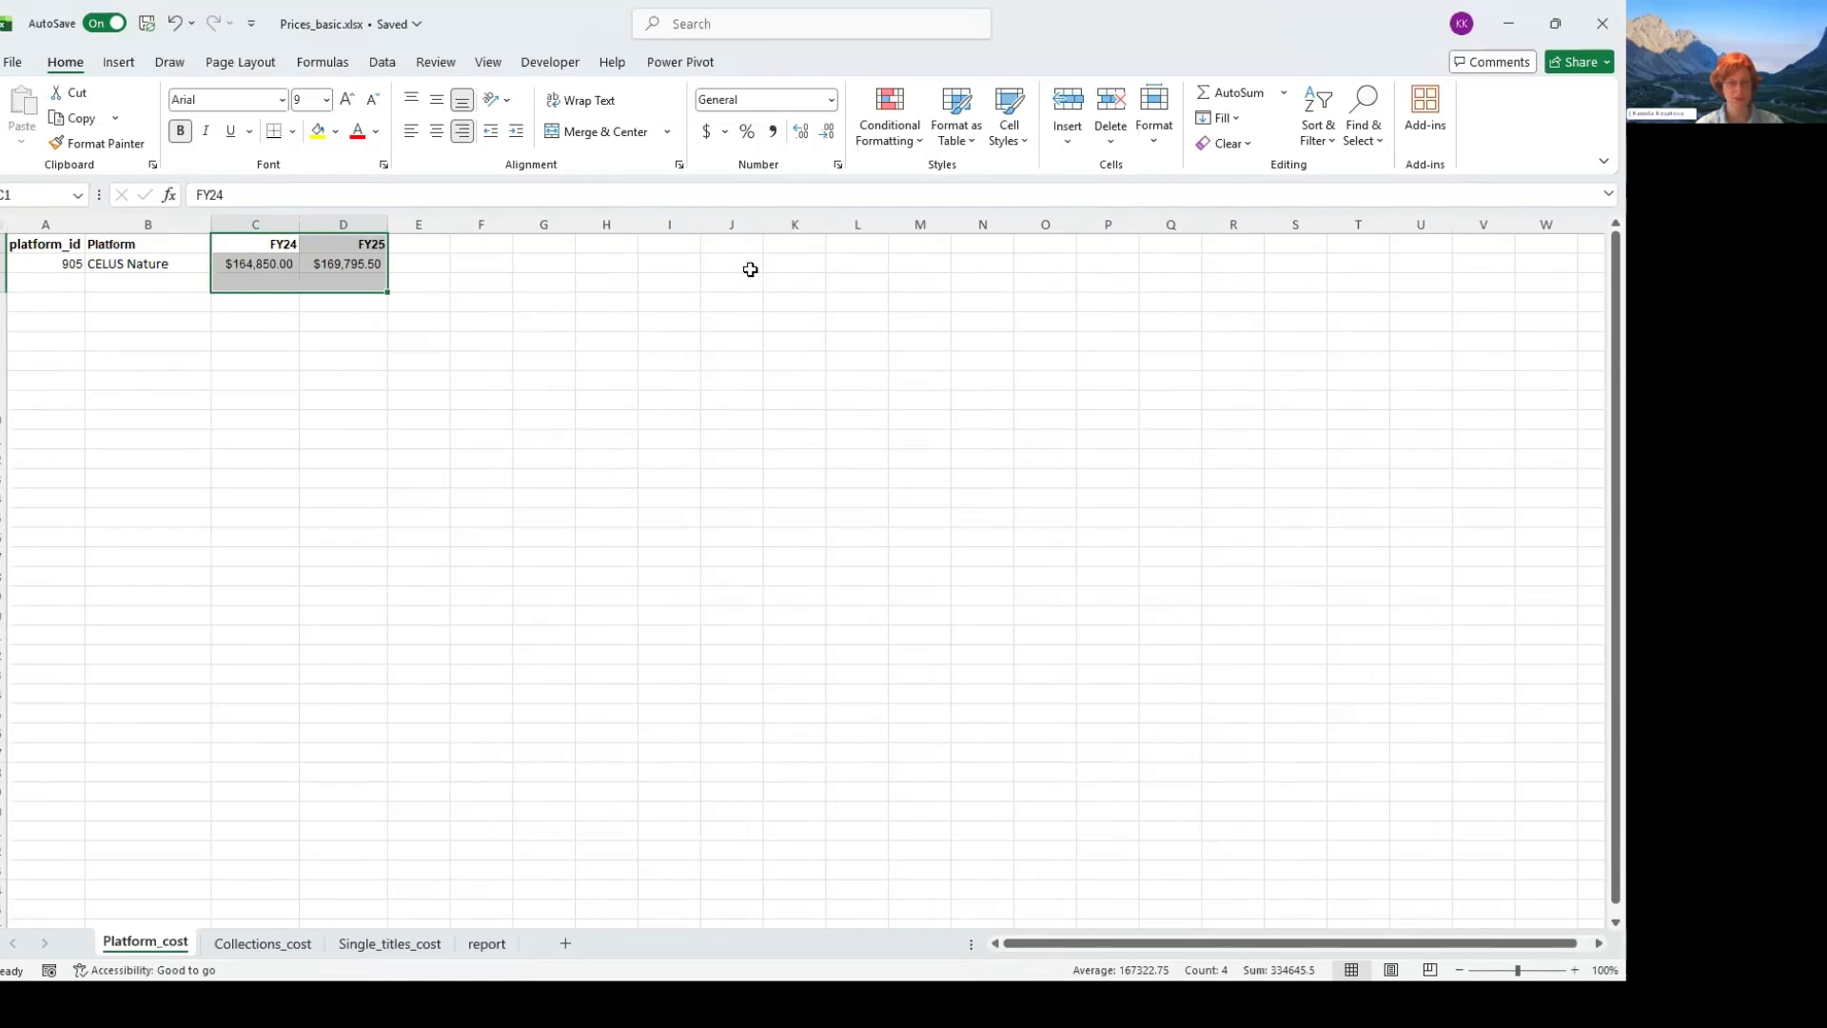
key("ctrl+Page_Down")
key("ctrl+Page_Down")
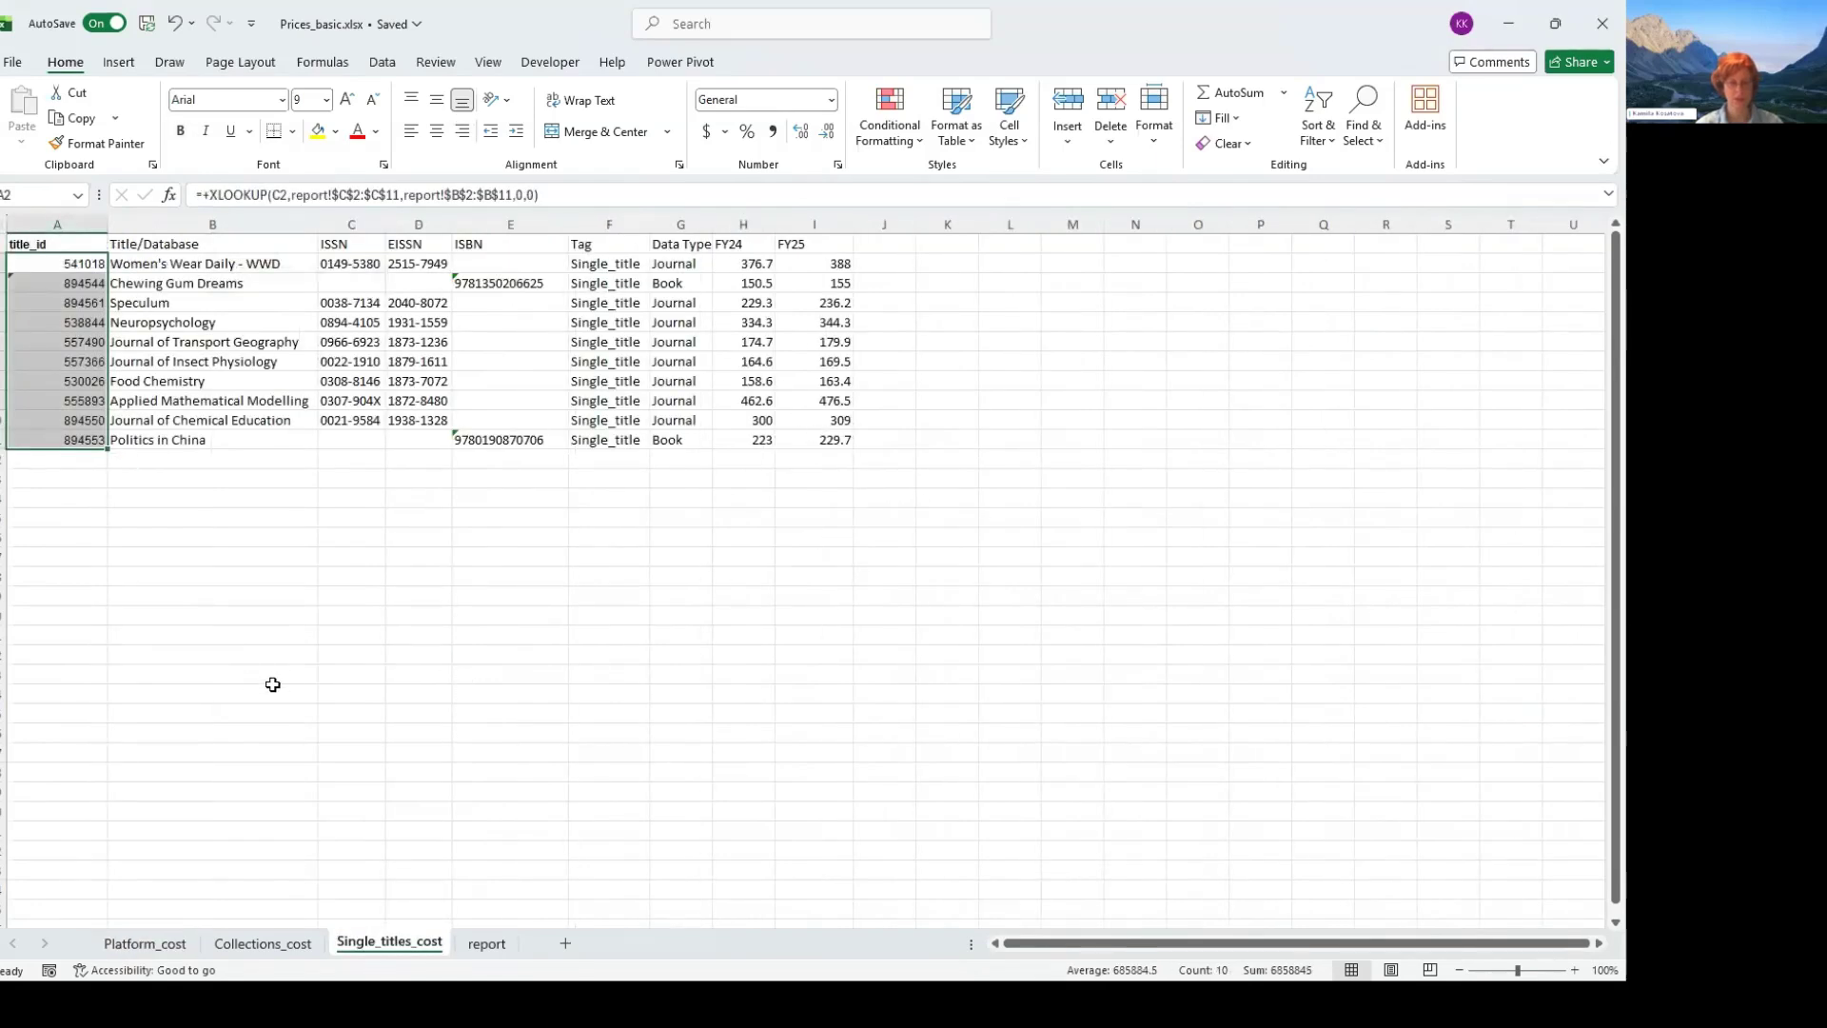
left_click_drag(744, 244, 815, 439)
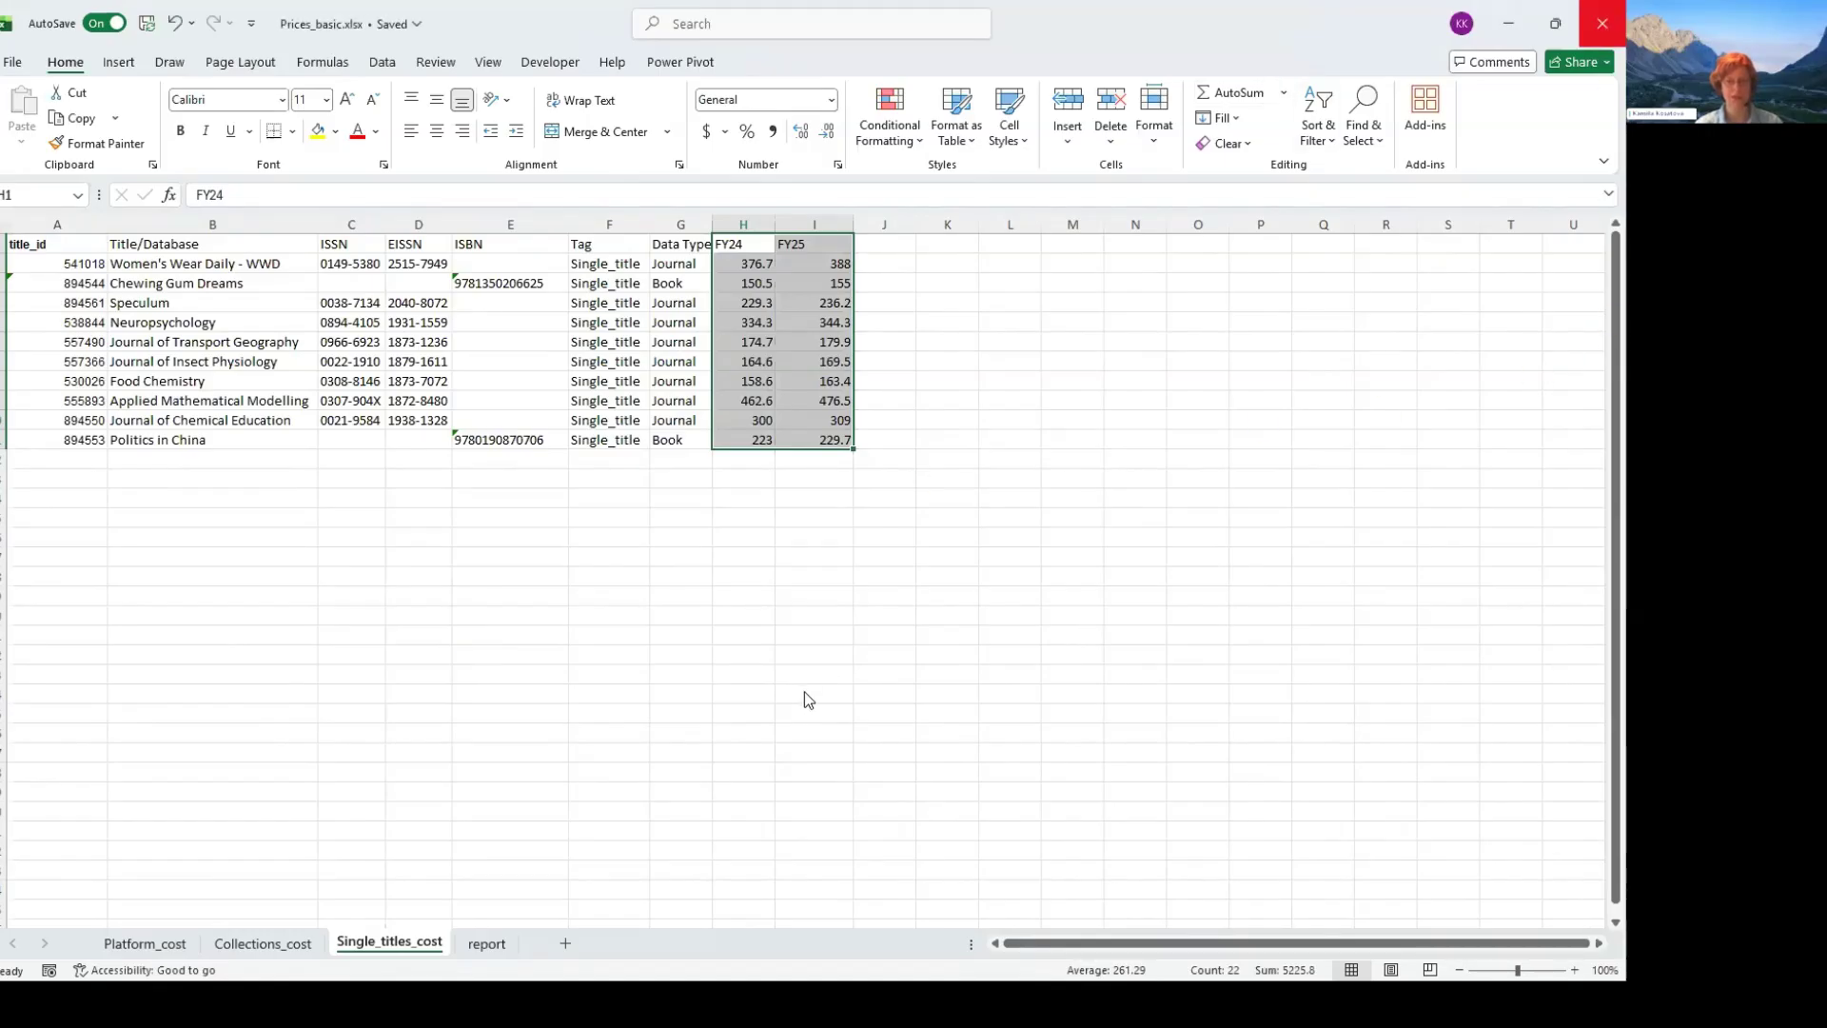
- Close Prices_basic.xlsx and the exported CELUS report workbook
left_click(1602, 24)
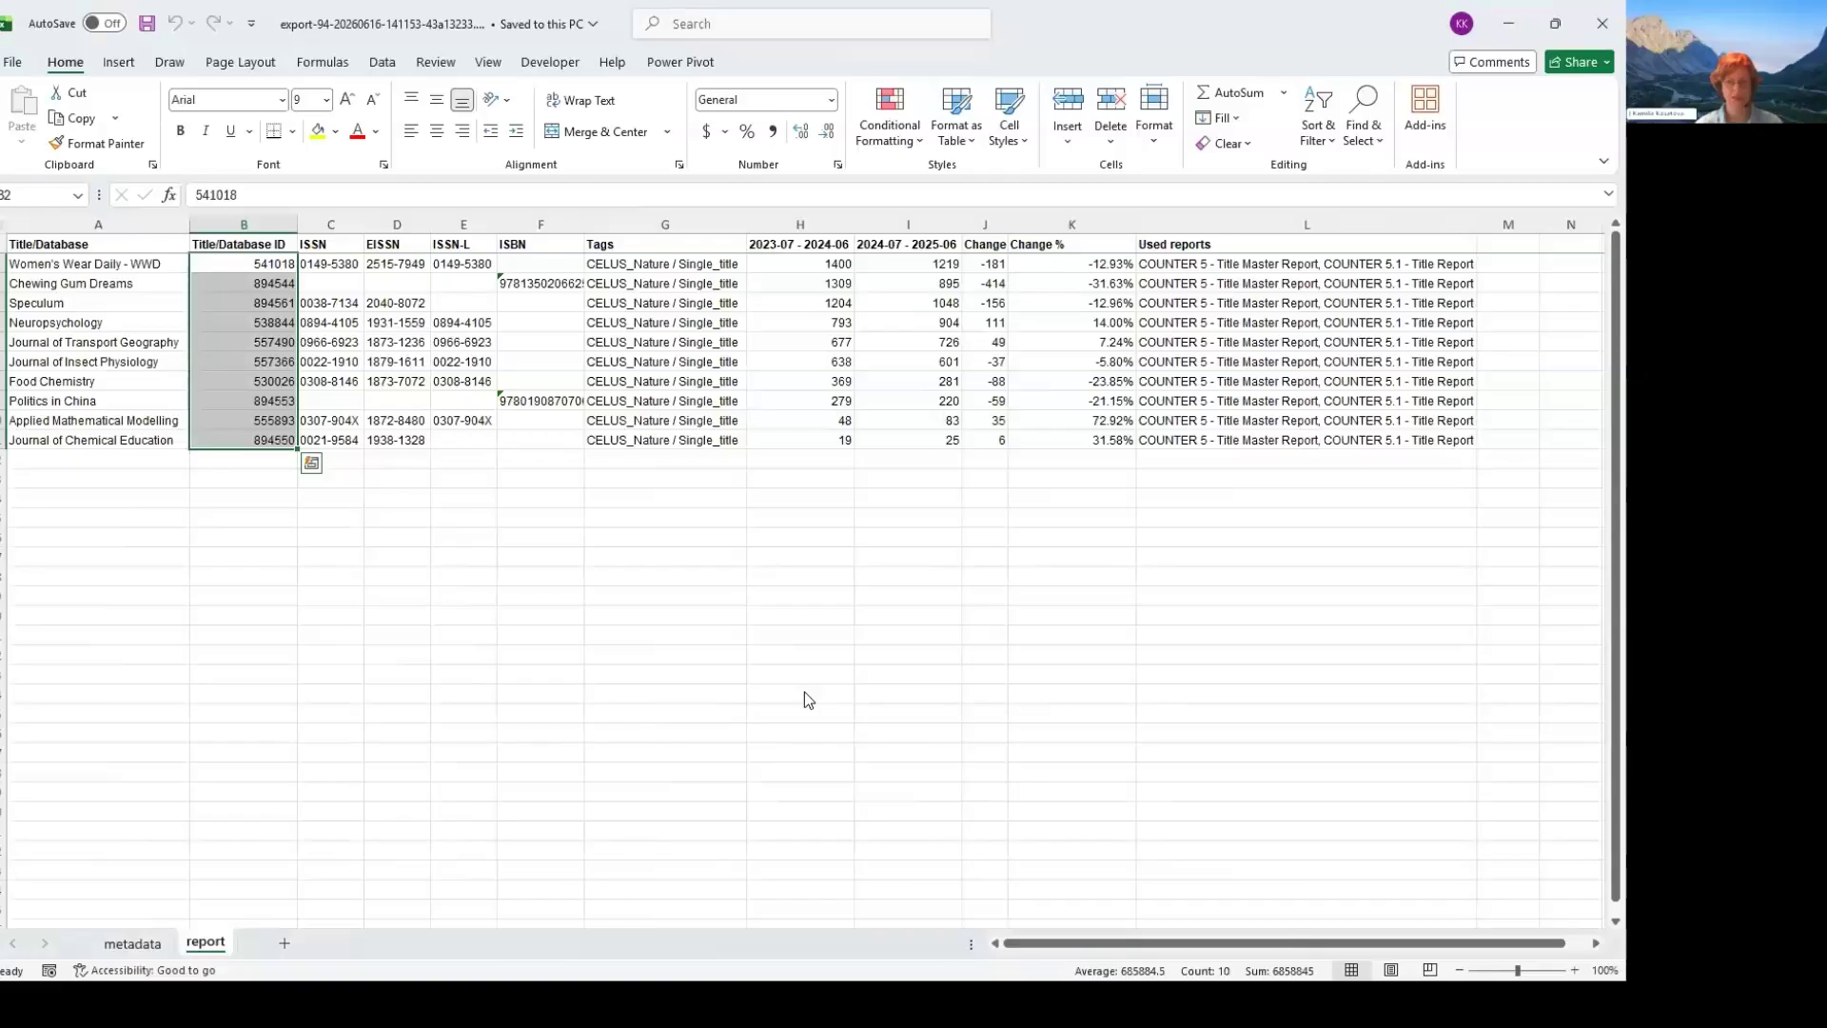
left_click(1603, 24)
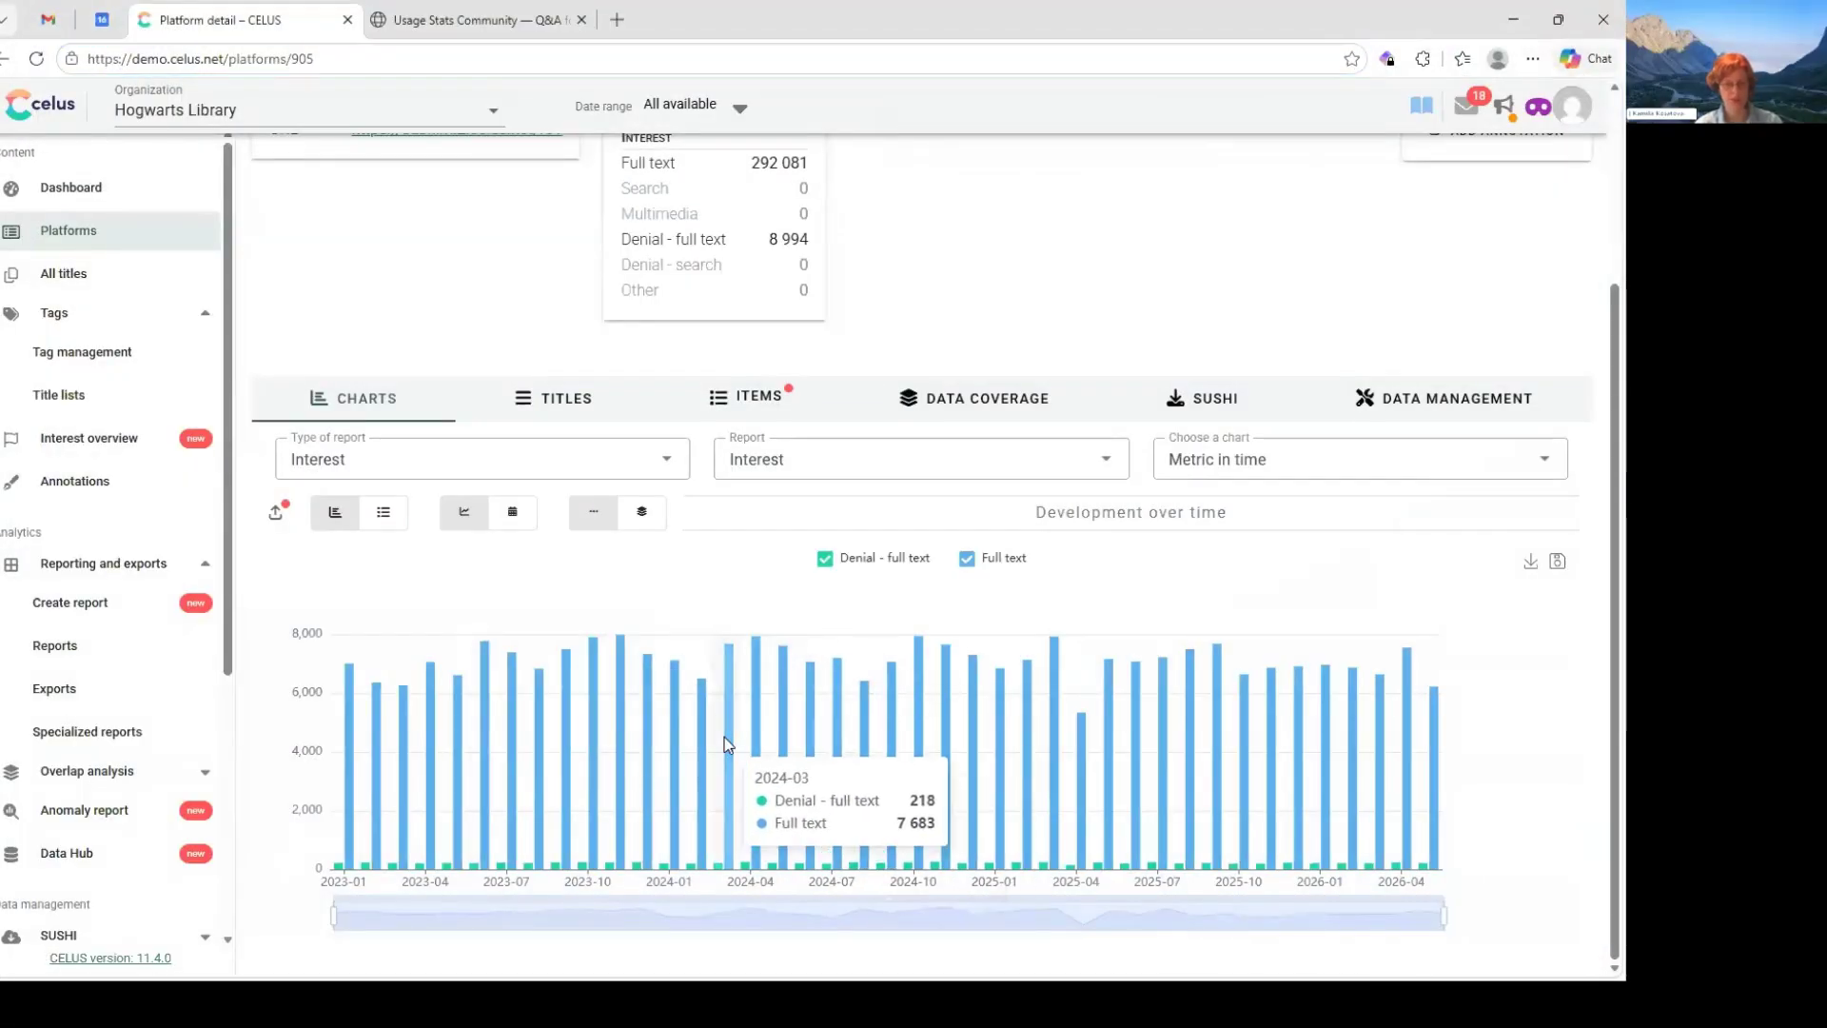
- Switch to DEMO_basic in Power BI Desktop and look over its queries, table relationships and report page
key("alt+Tab")
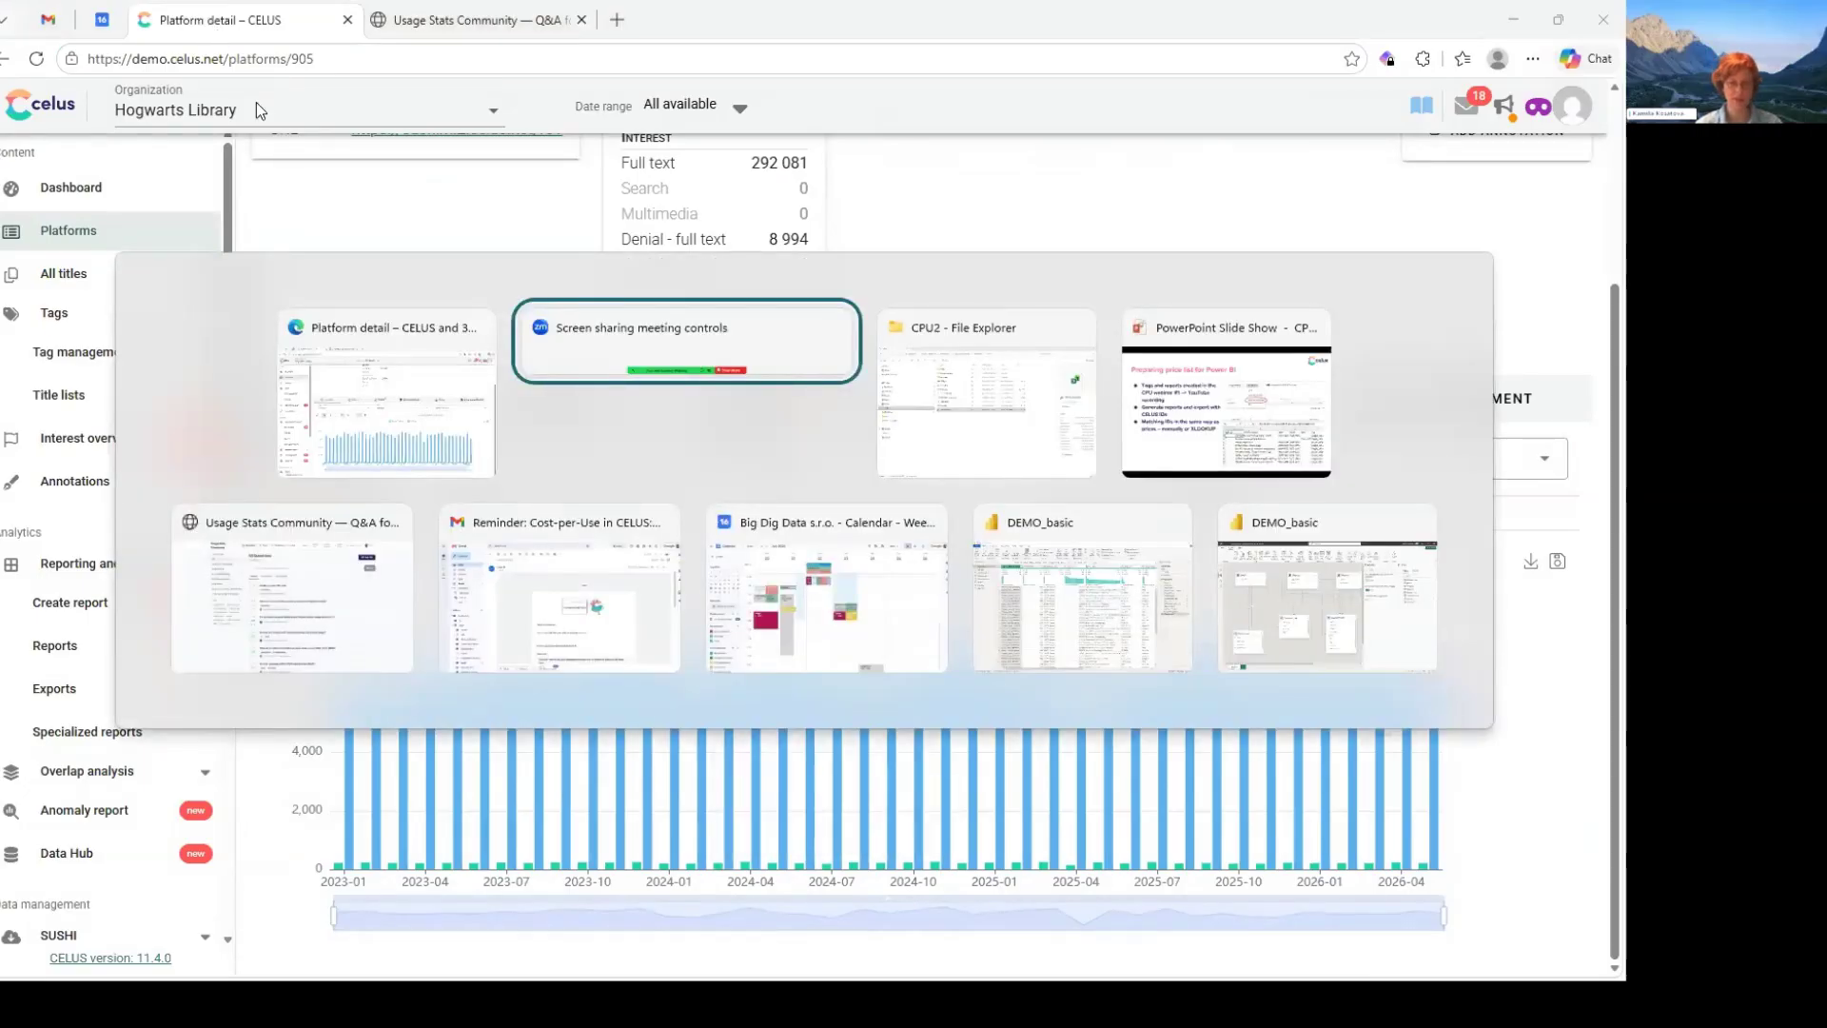
key("alt+Tab")
key("alt+Tab")
key("alt+Tab")
key("alt+Tab")
key("alt+Tab")
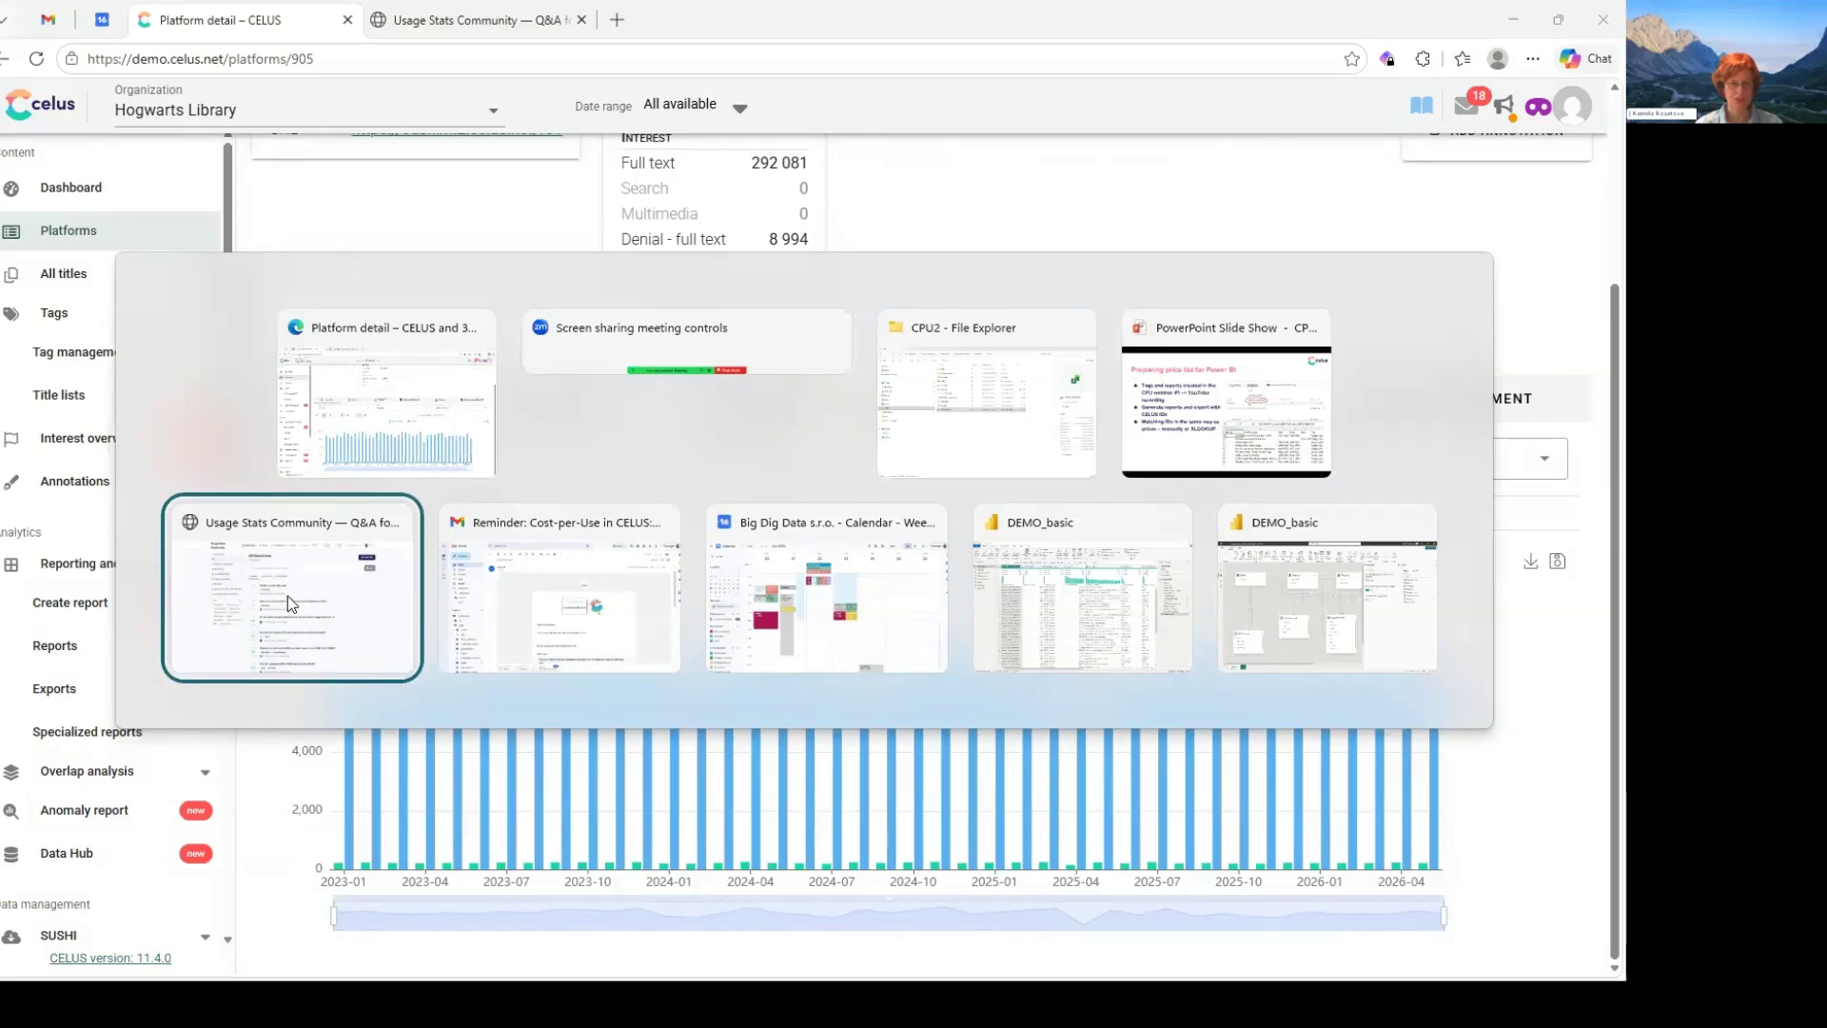
key("alt+Tab")
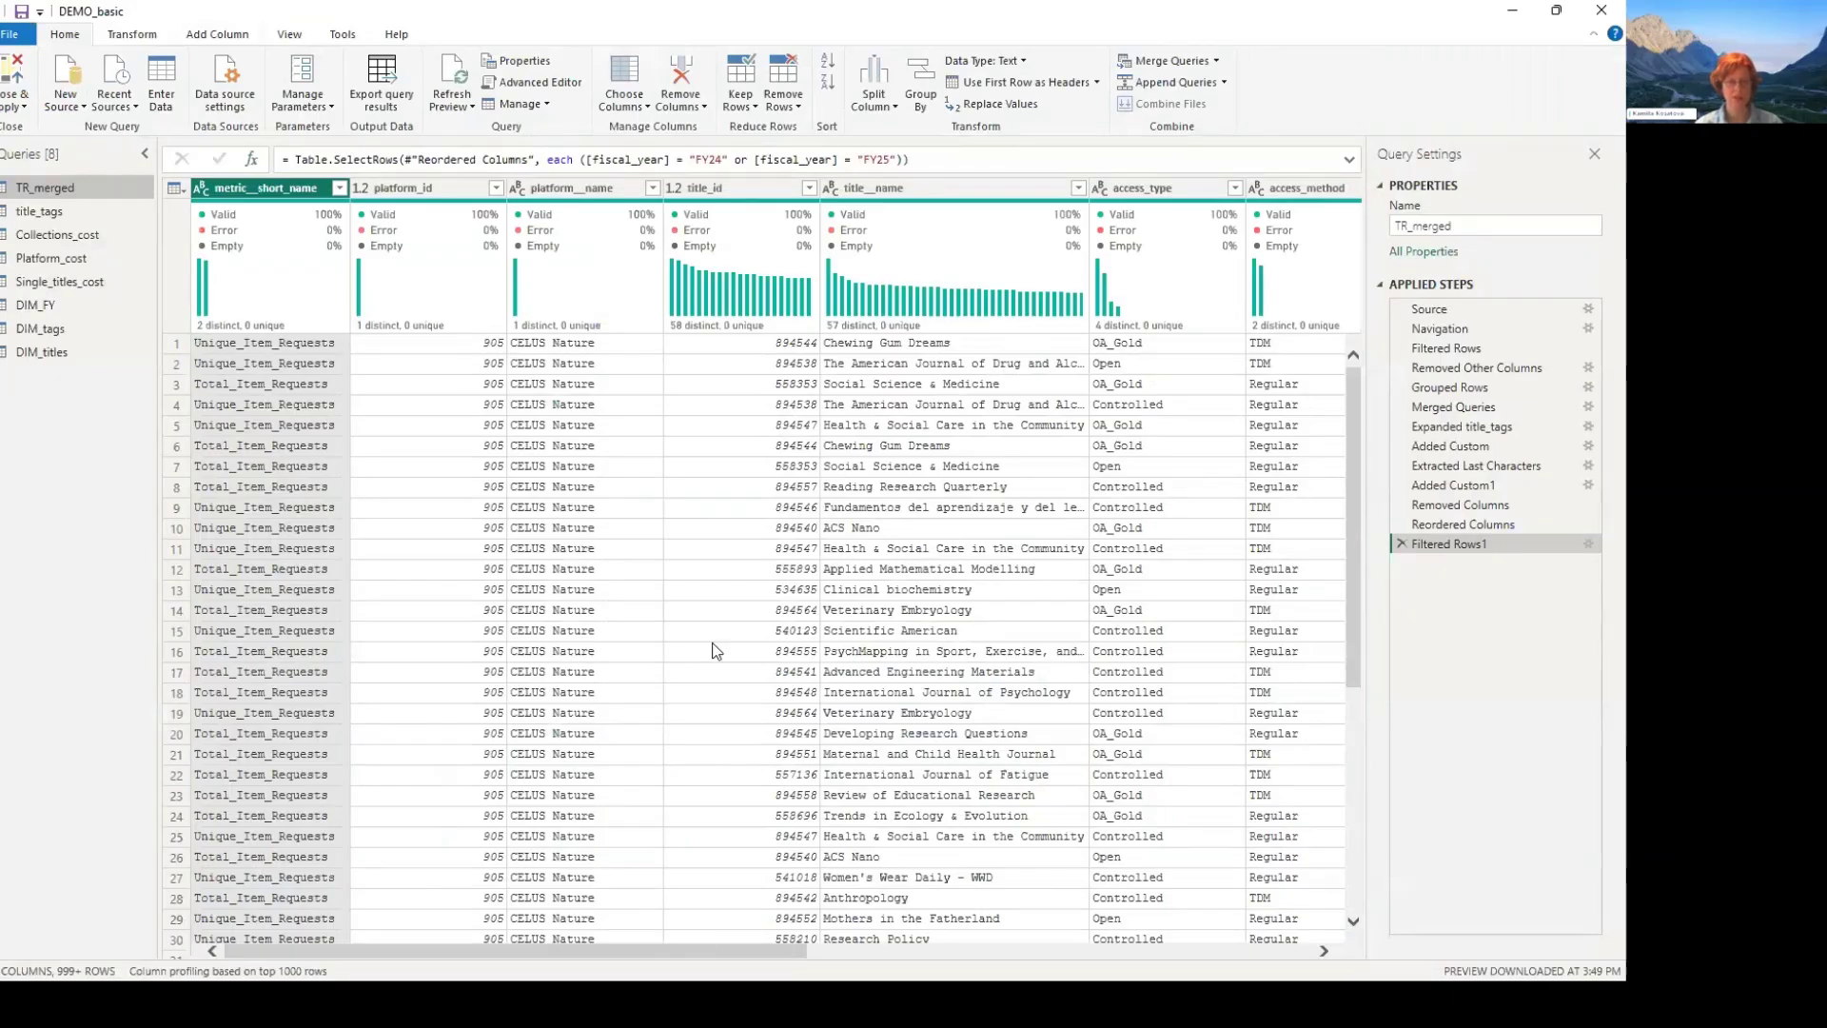
key("alt+Tab")
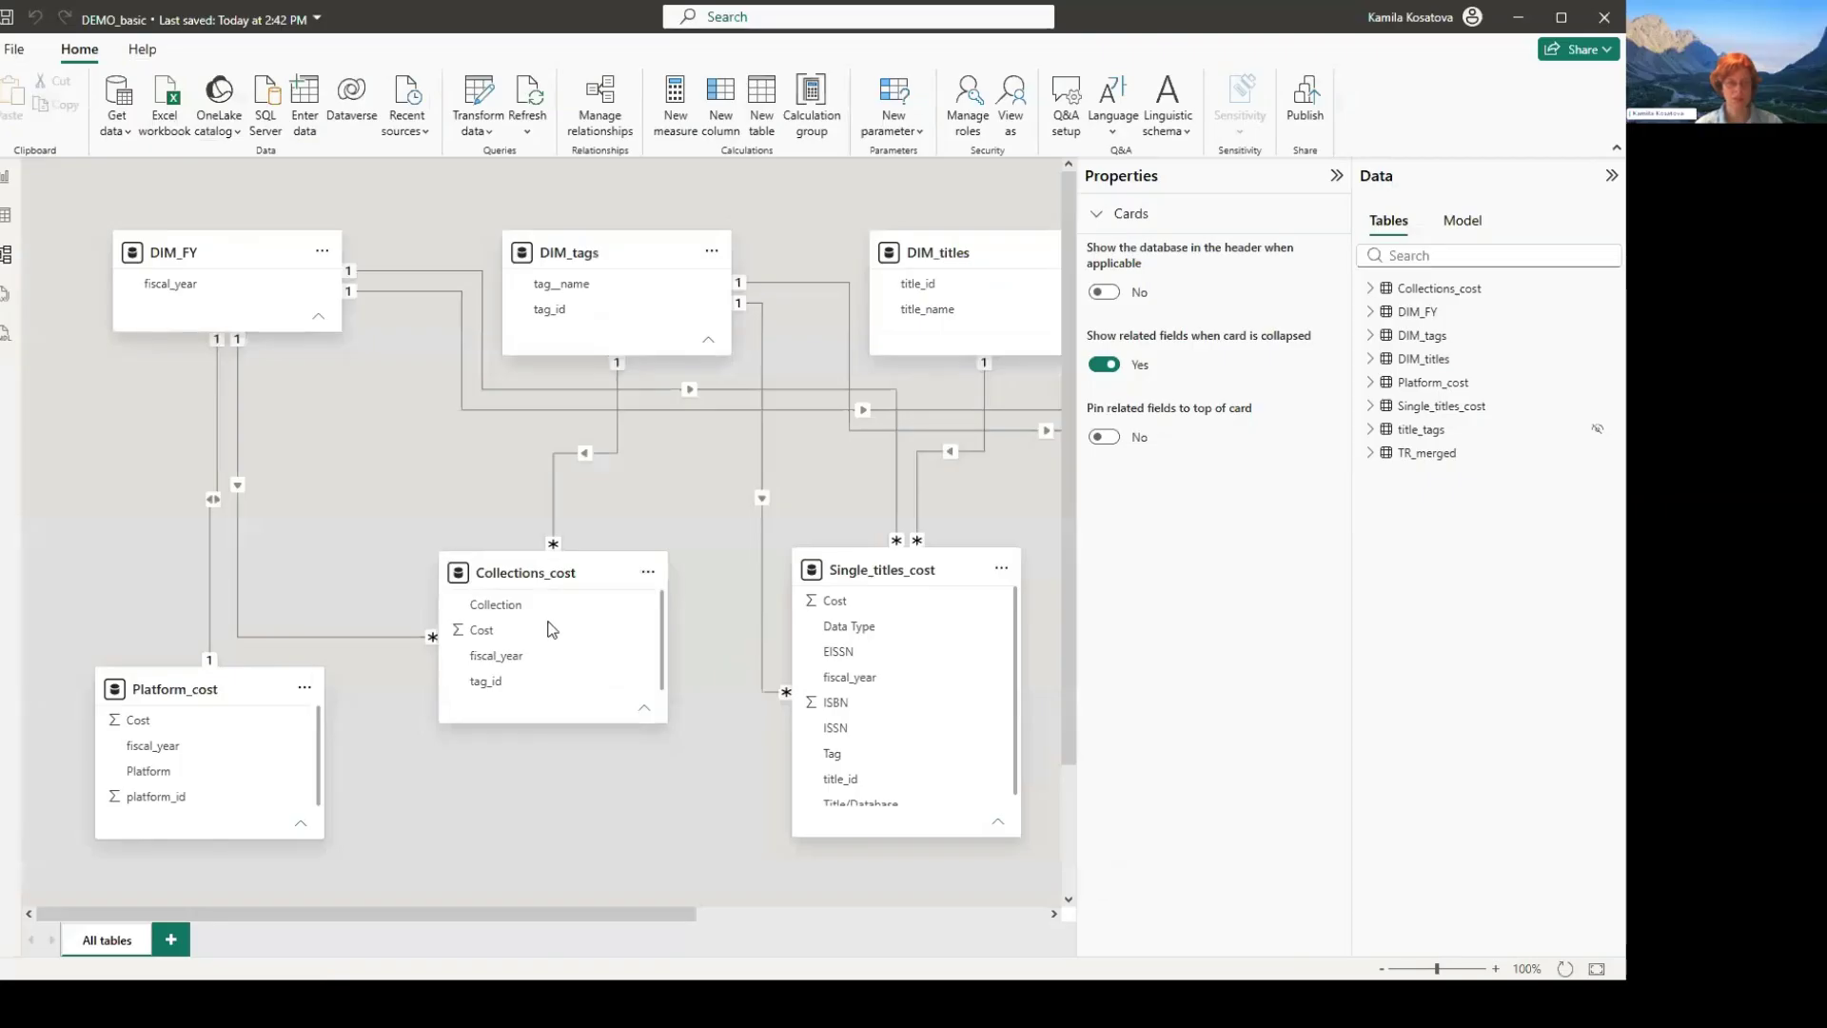
left_click(5, 177)
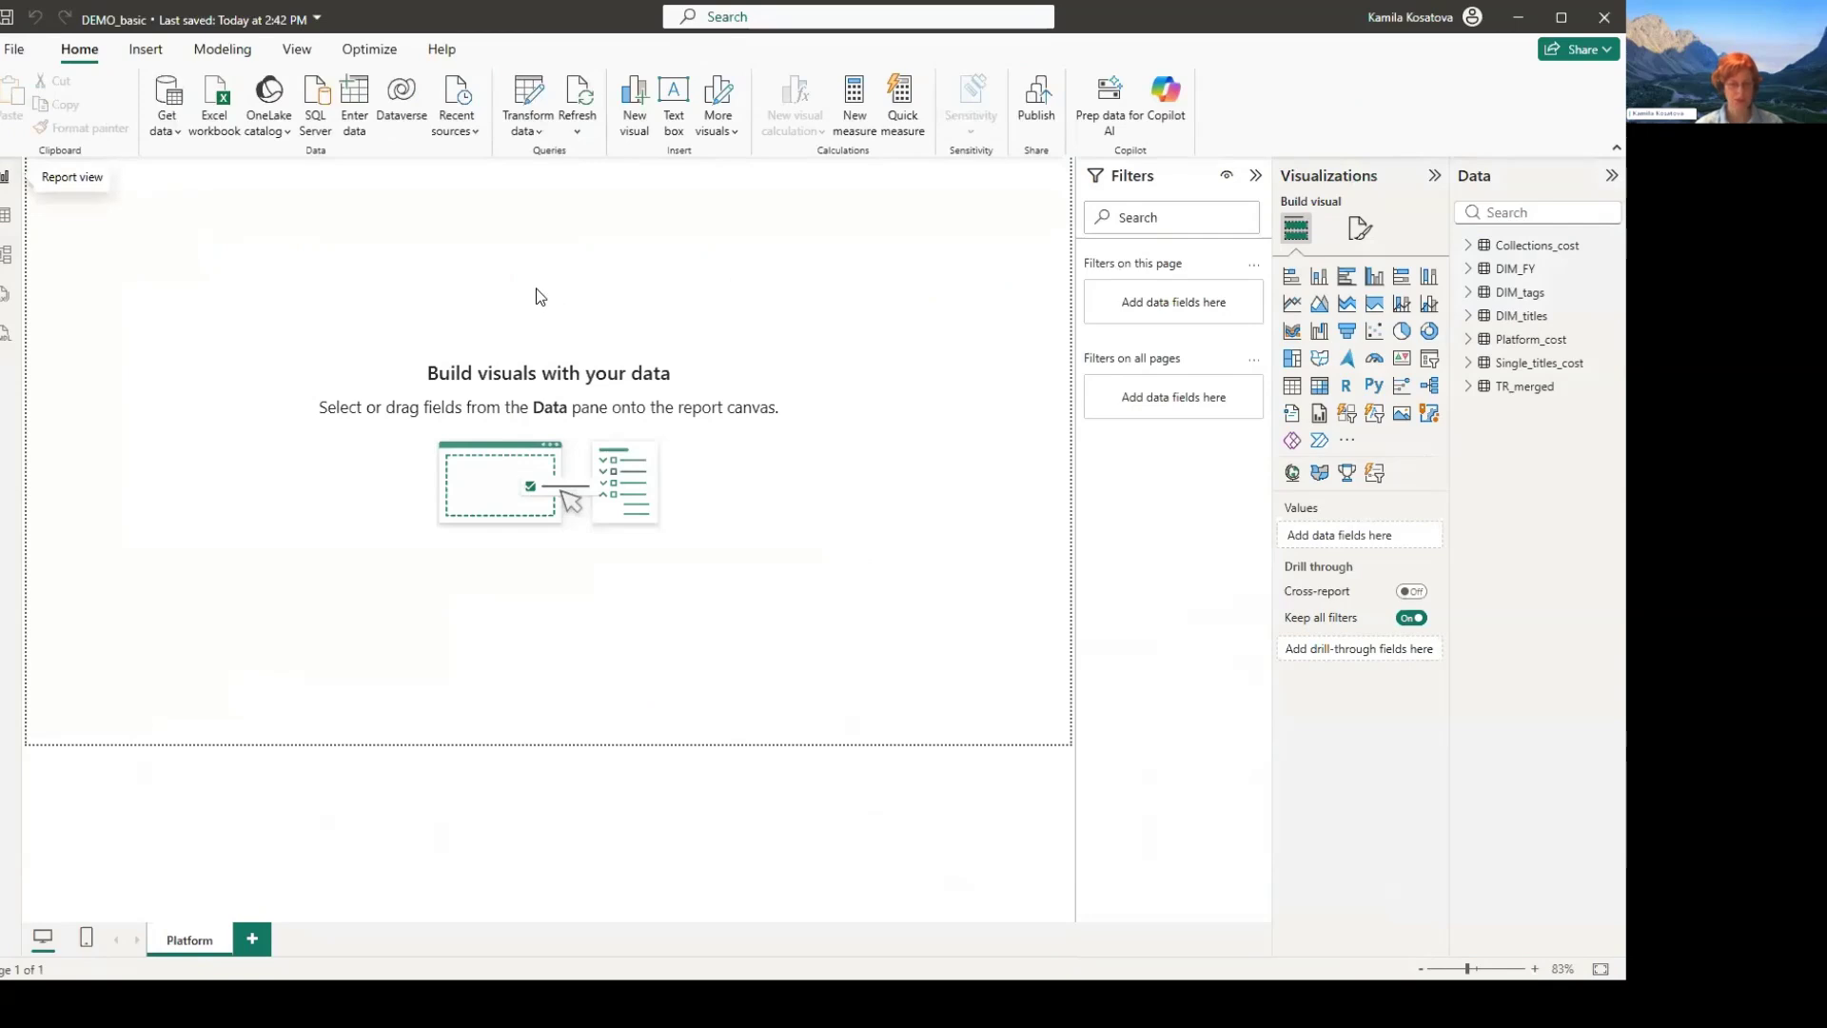
- Start a new blank Power BI report and connect to ClickHouse as the data source, searching the connectors for "click"
left_click(328, 182)
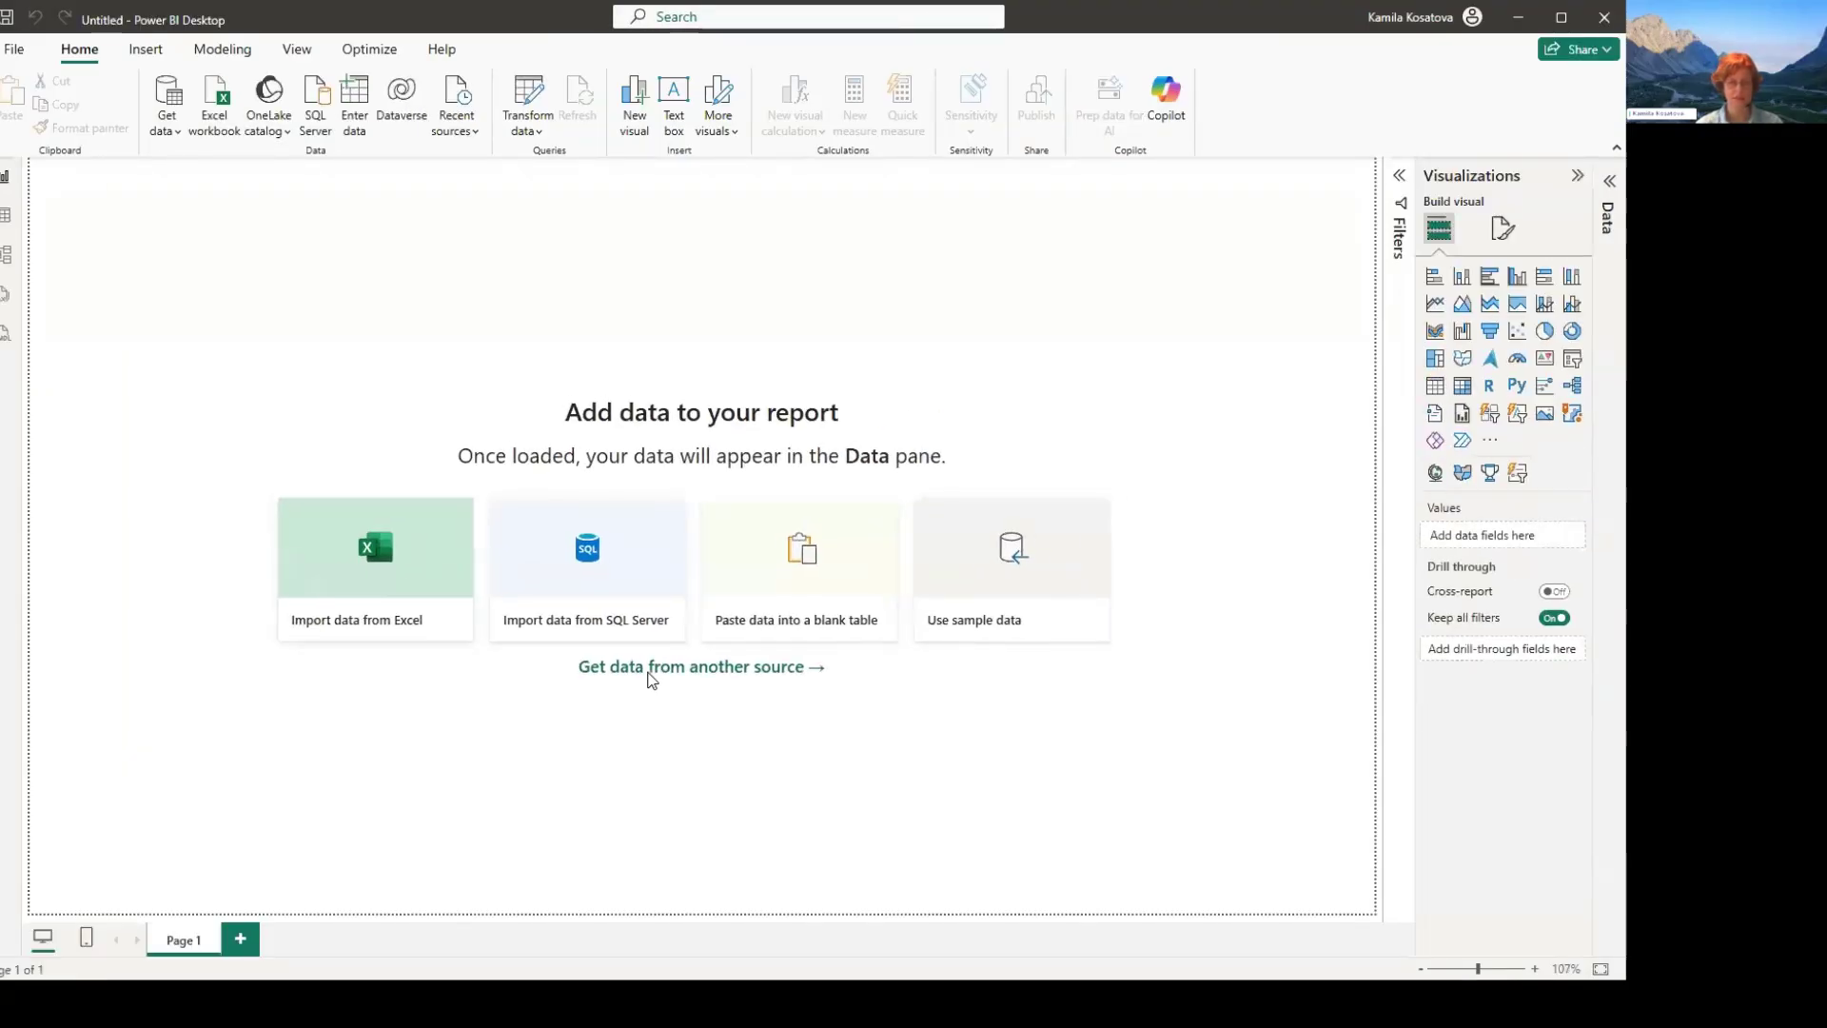
left_click(649, 669)
left_click(594, 663)
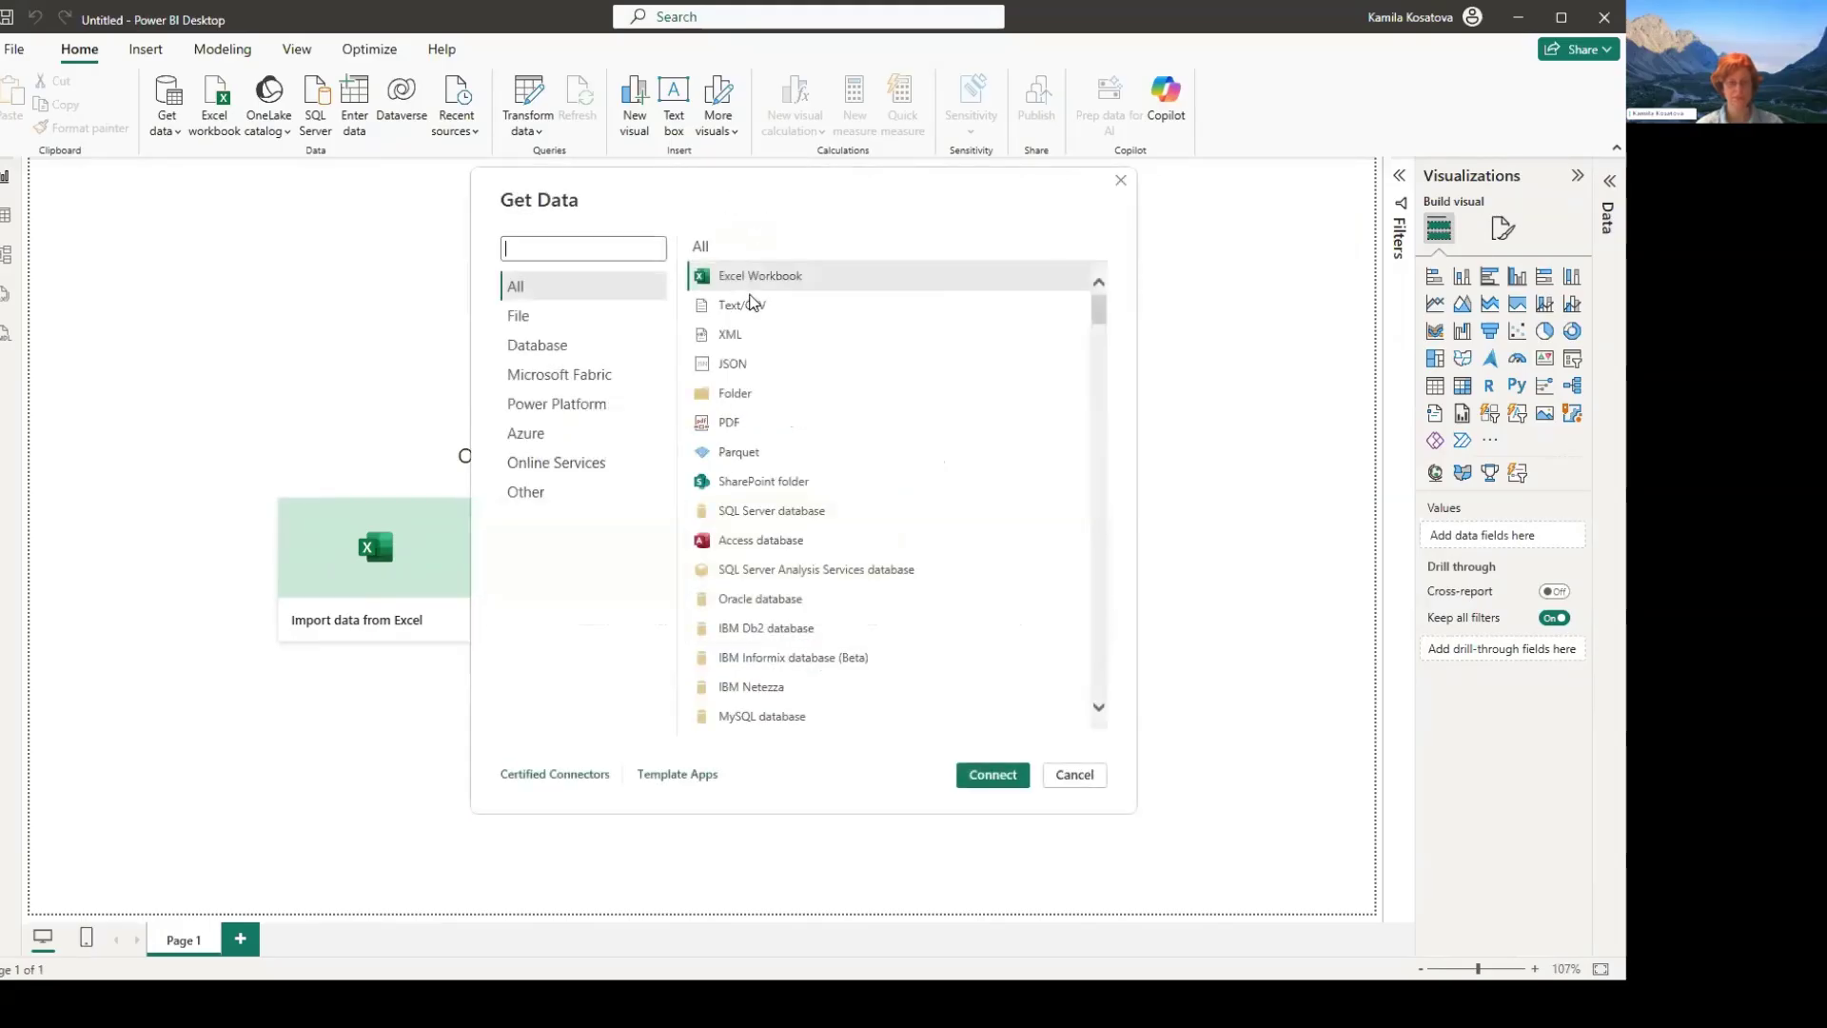
type("click")
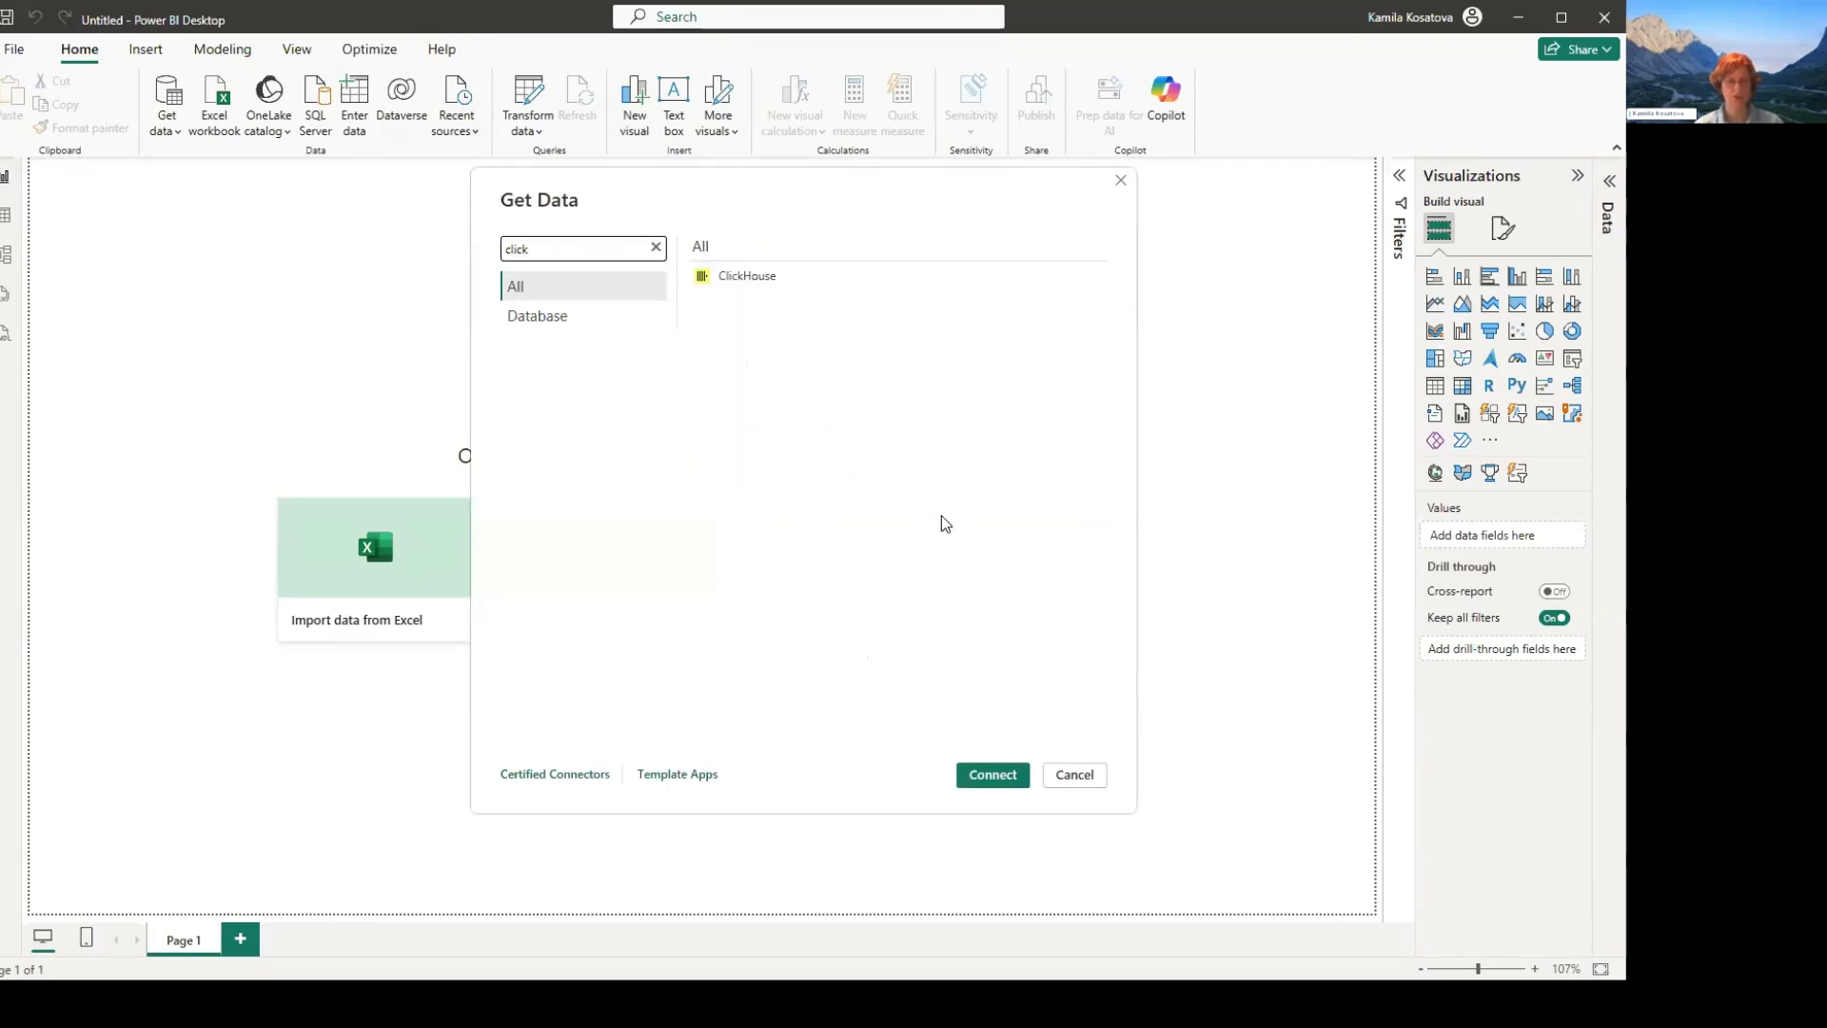
left_click(747, 276)
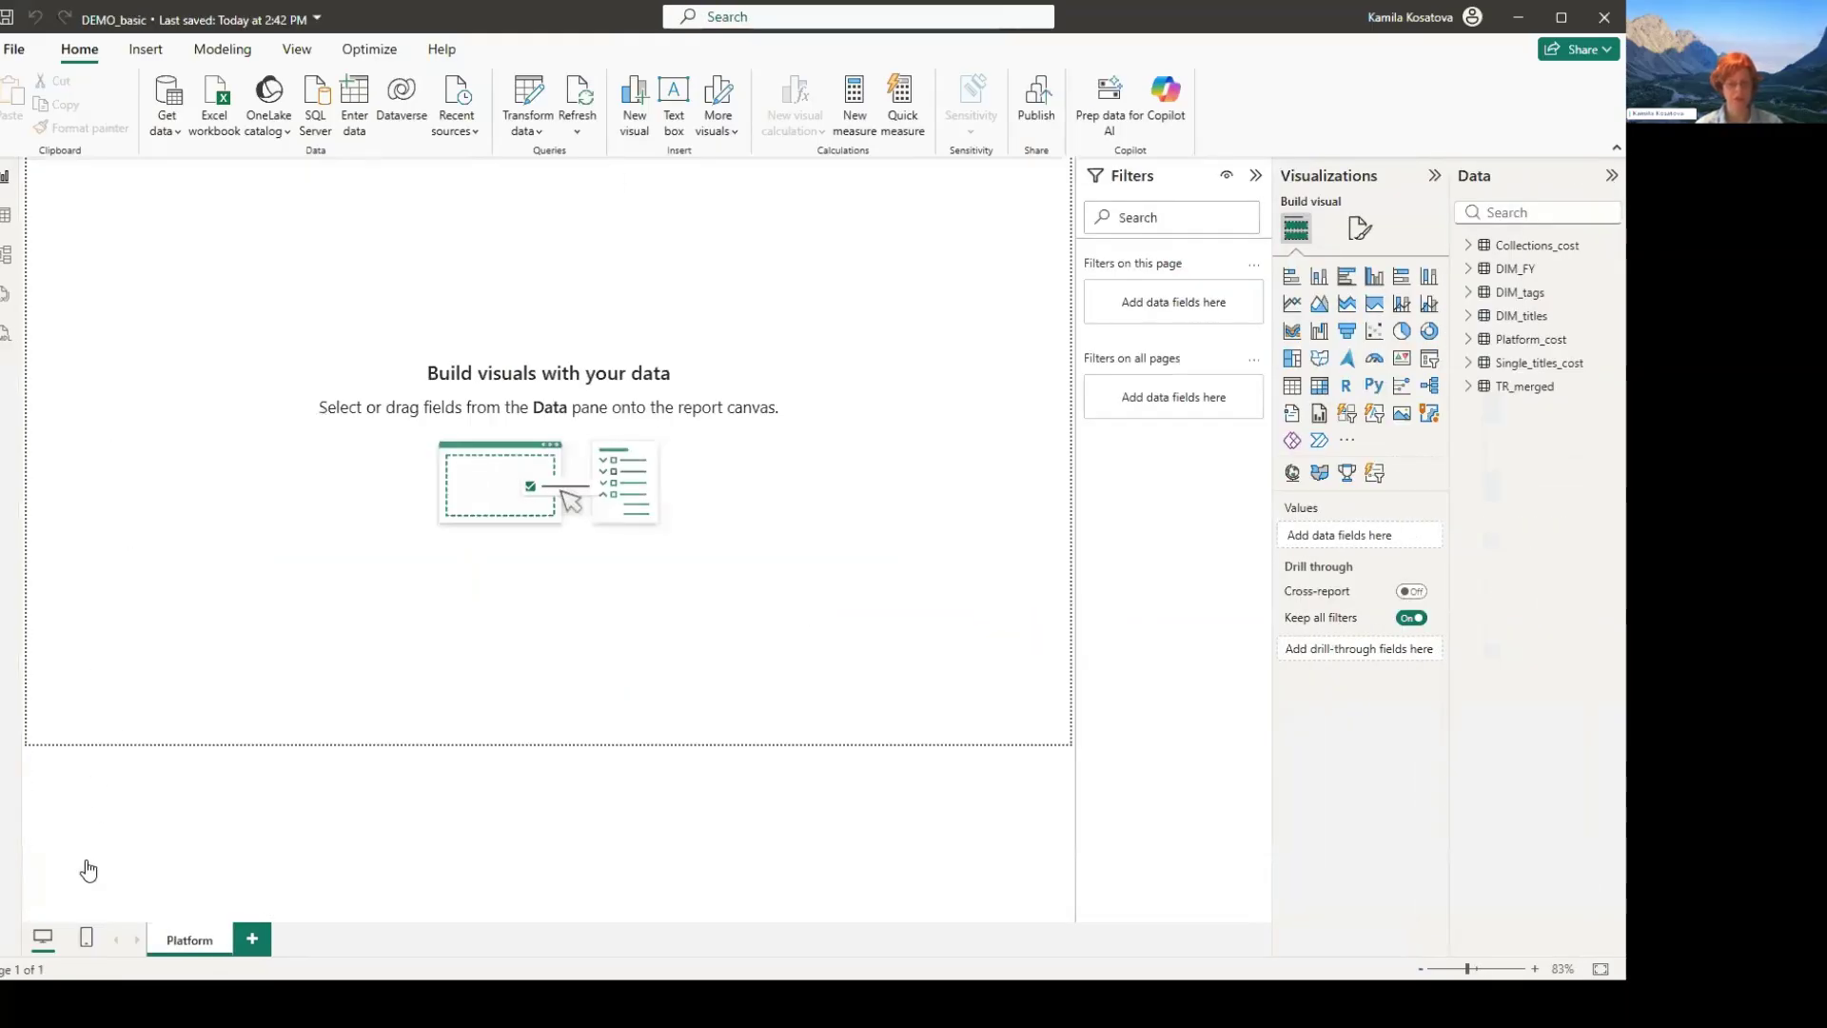
- Switch to CELUS in the browser, open the Data Hub configuration and copy the database host
key("alt+Tab")
key("alt+Tab")
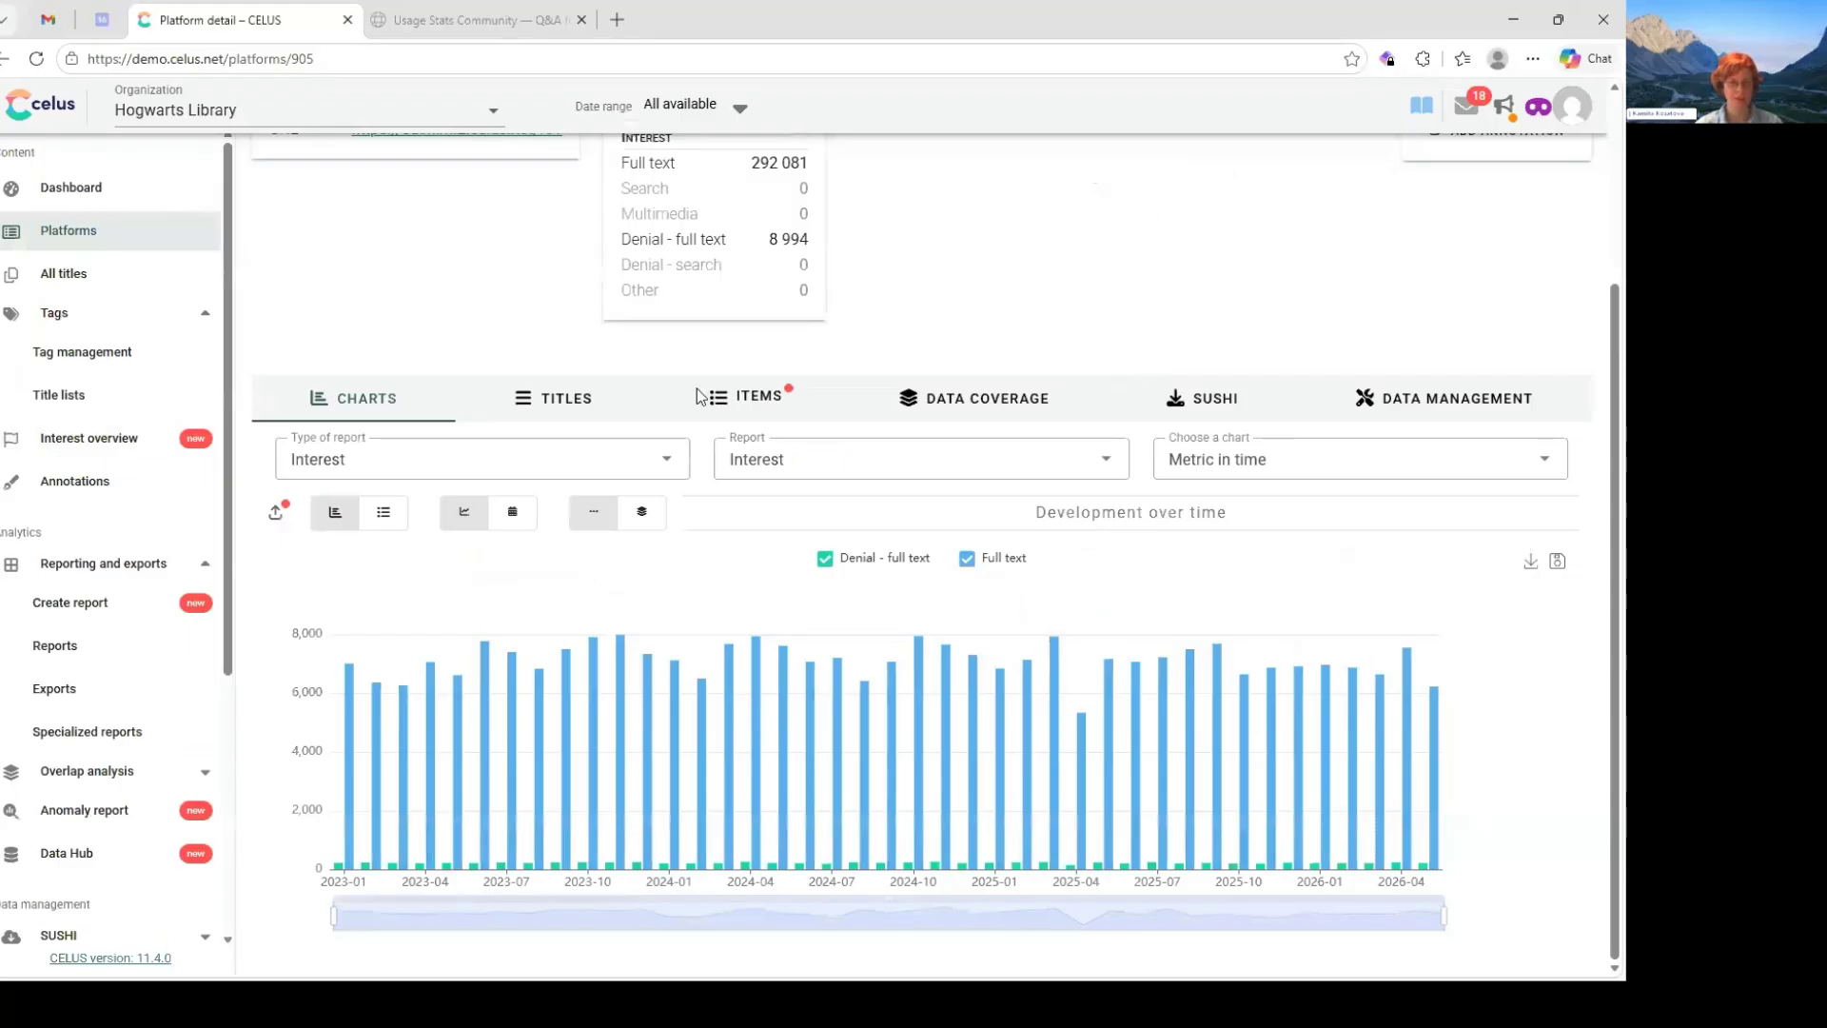
left_click(67, 854)
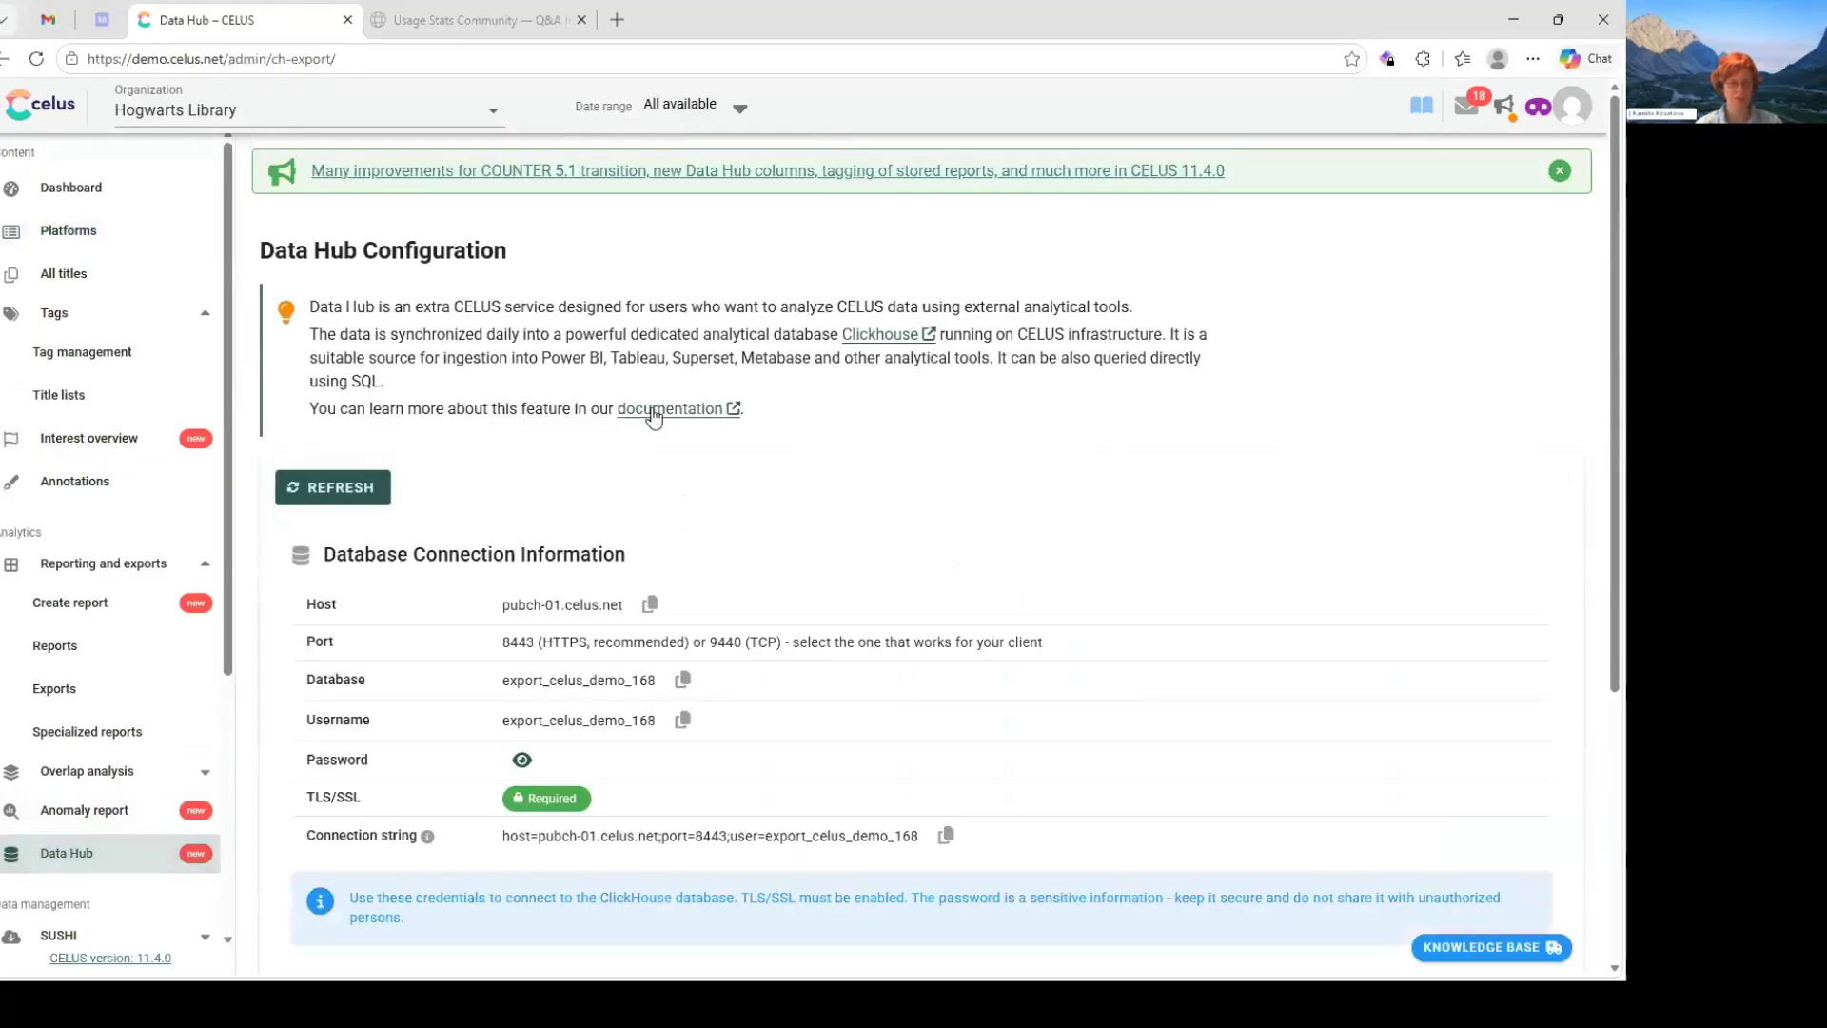
scroll(653, 416, "down", 2)
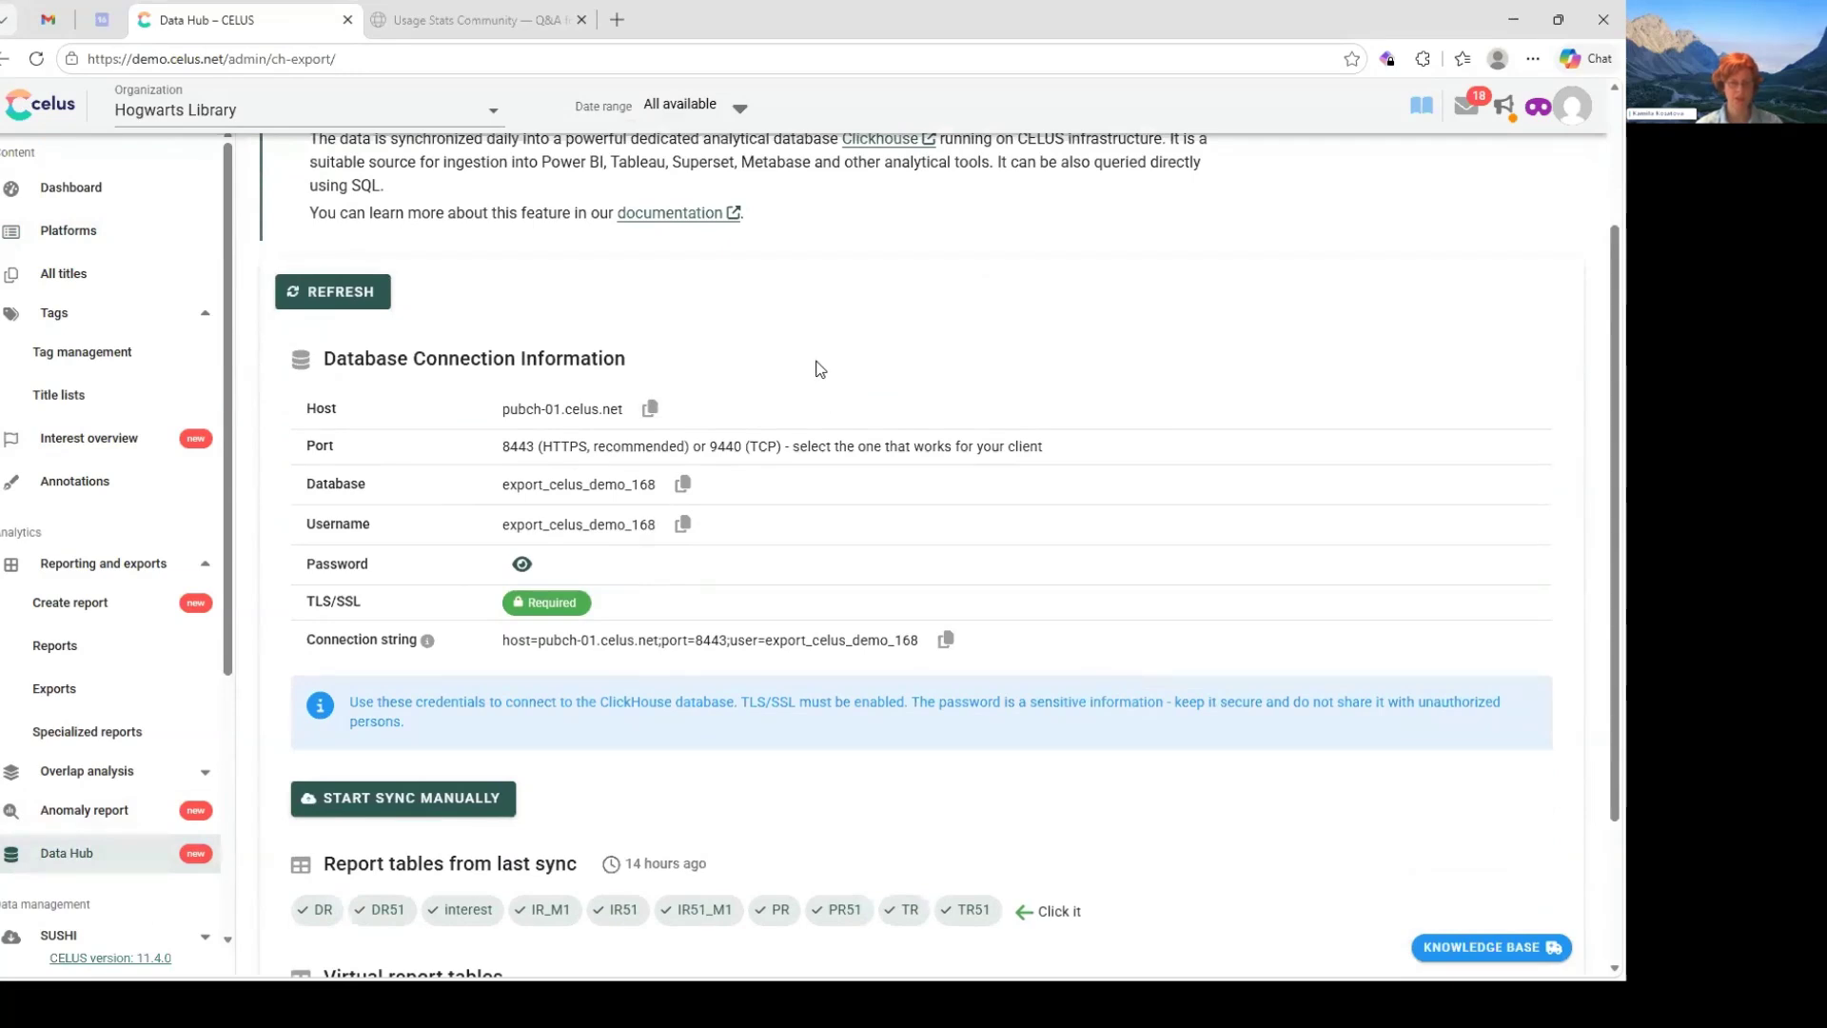
left_click(649, 408)
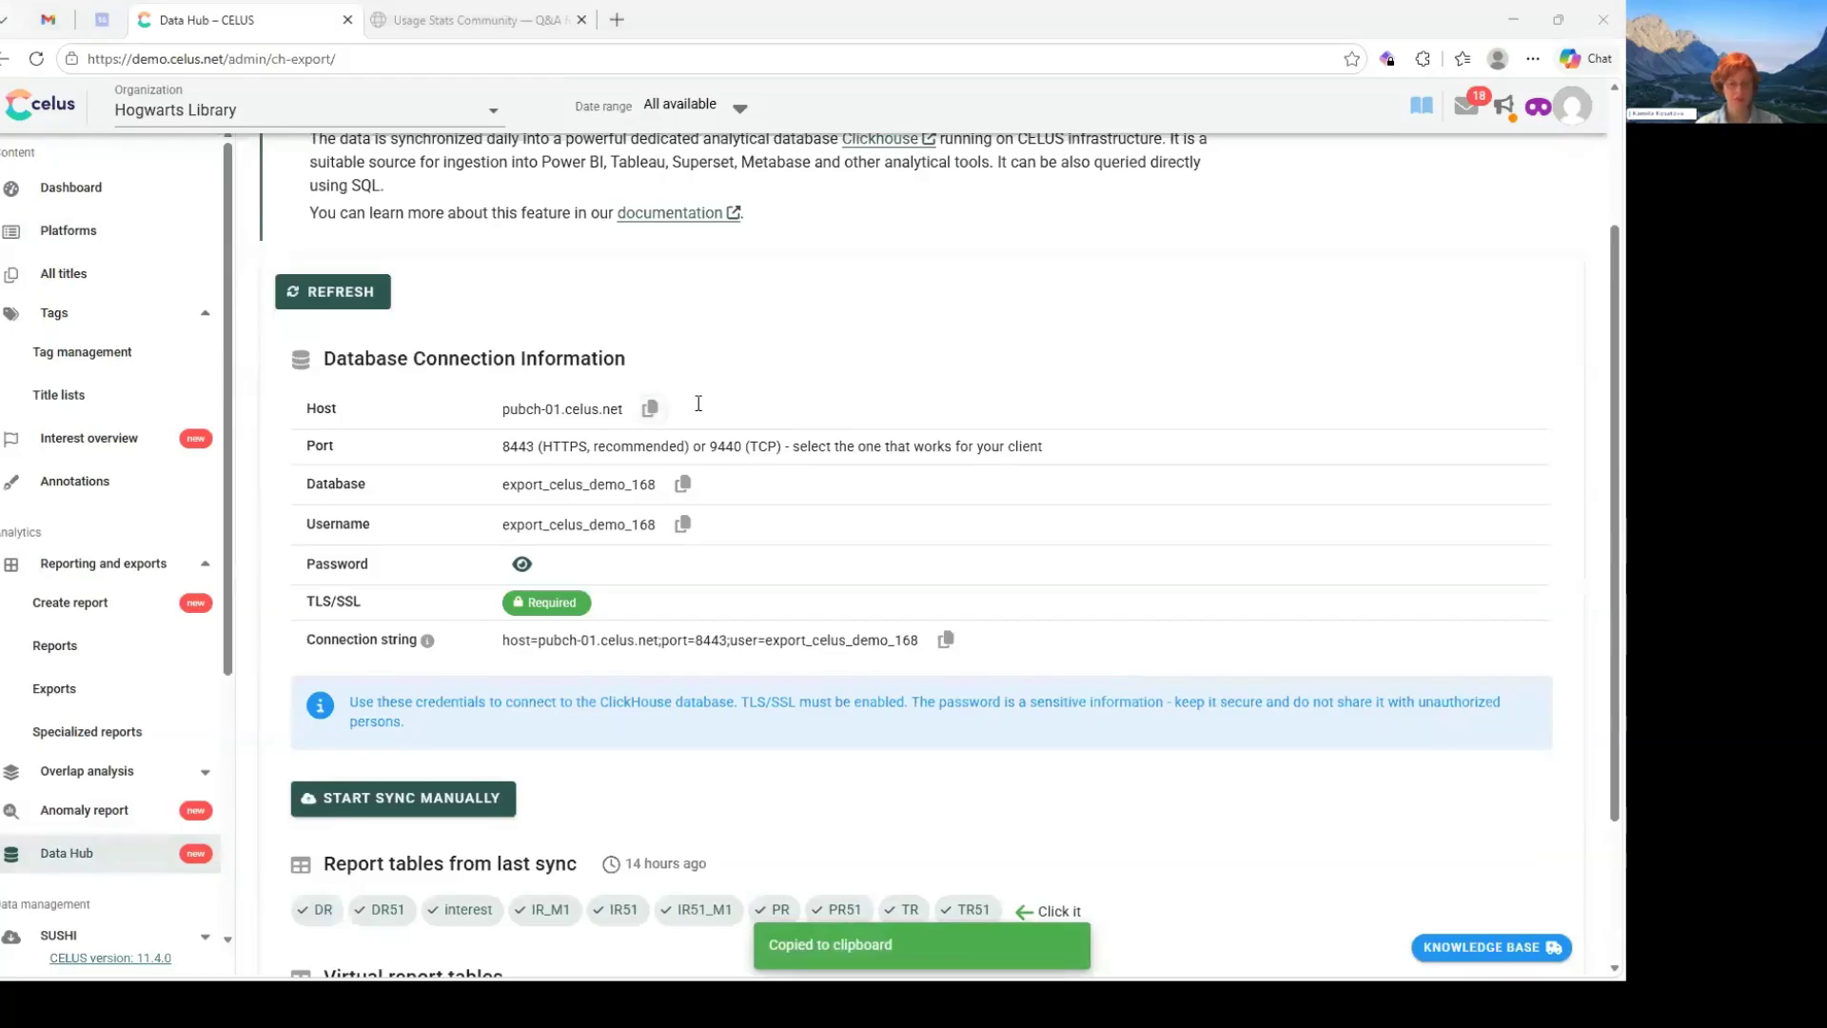
- Back in Power BI Desktop, set the ClickHouse connection's host to pubch-01.celus.net and its port to 8443
key("alt+Tab")
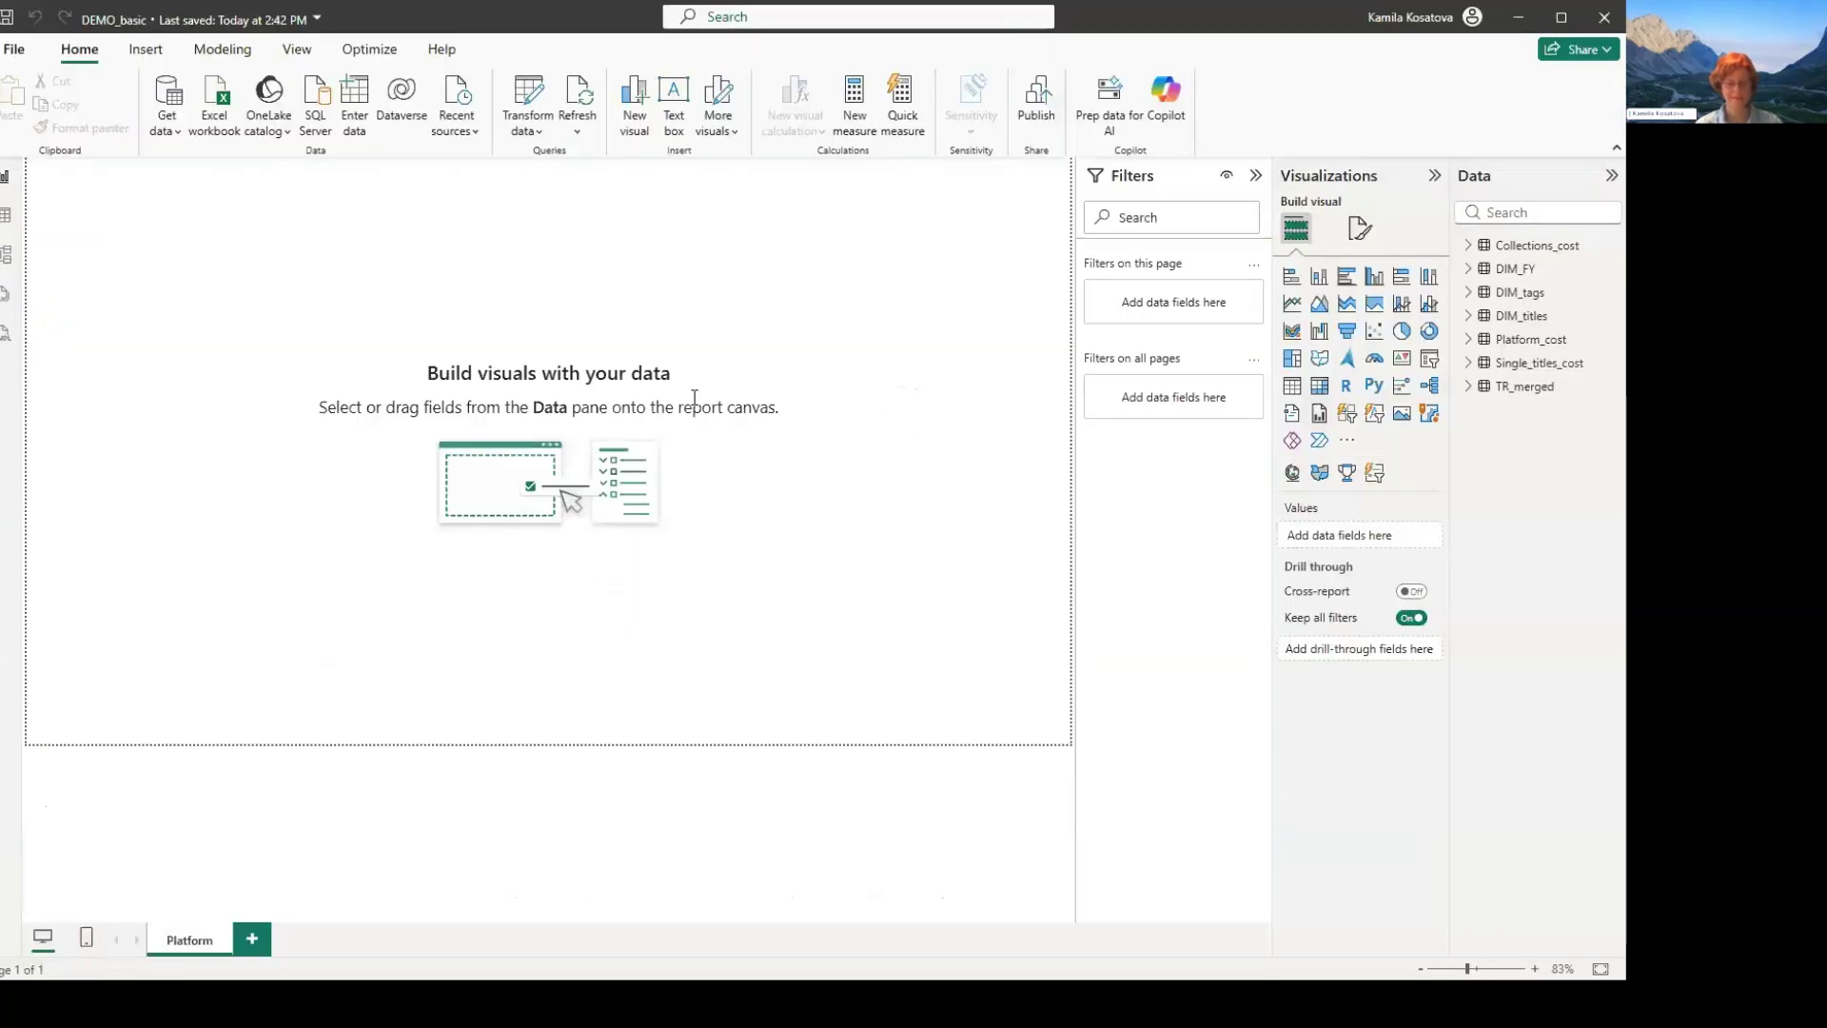
key("alt+Tab")
key("Tab")
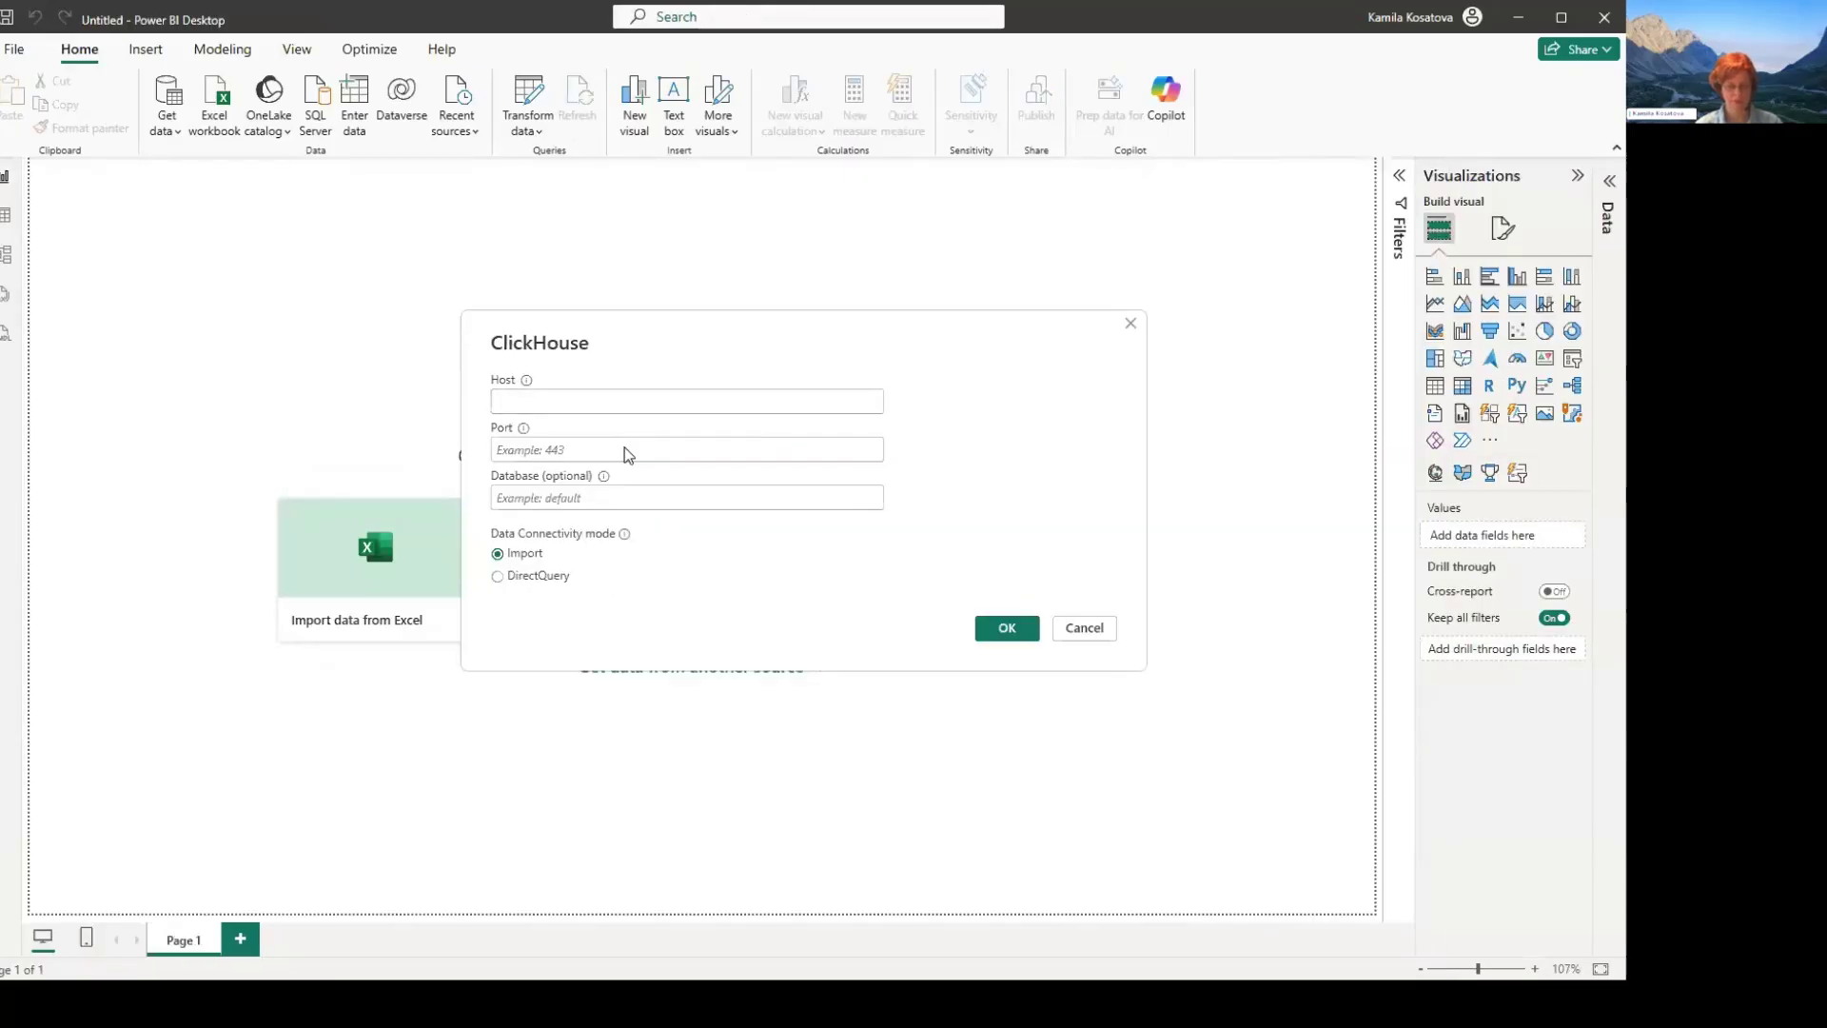
key("ctrl+v")
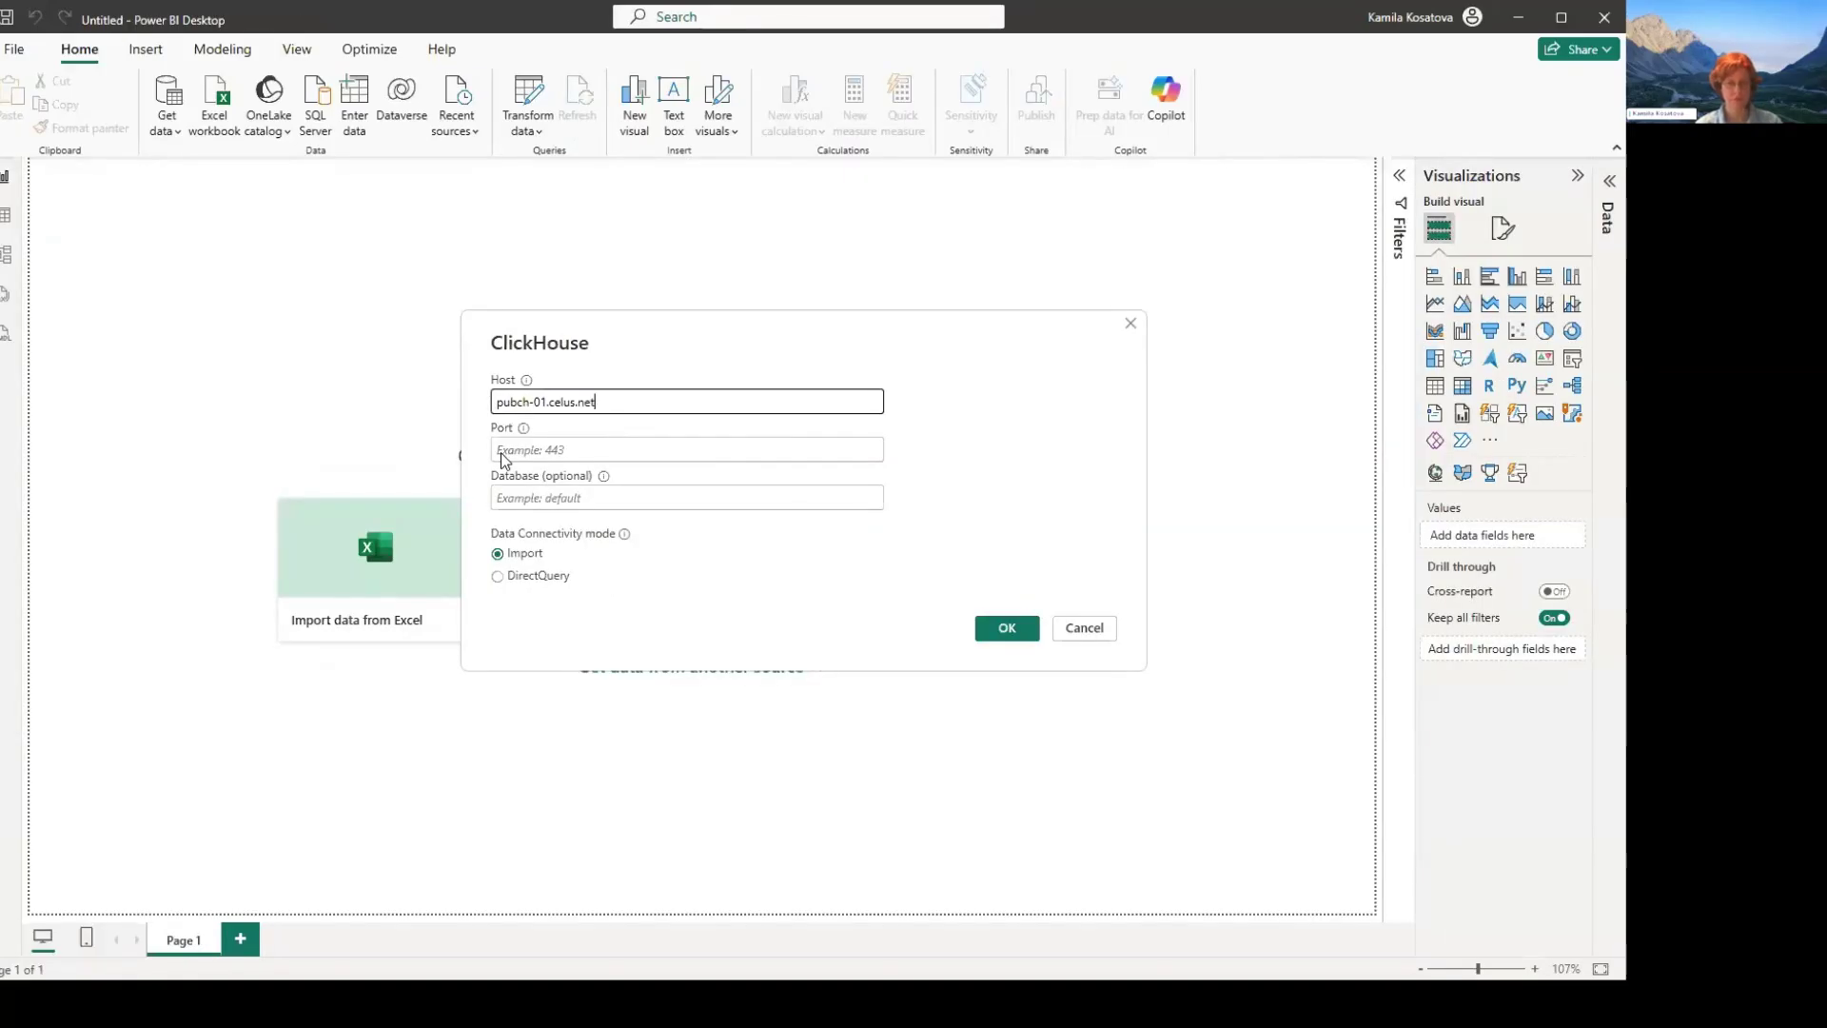
key("Tab")
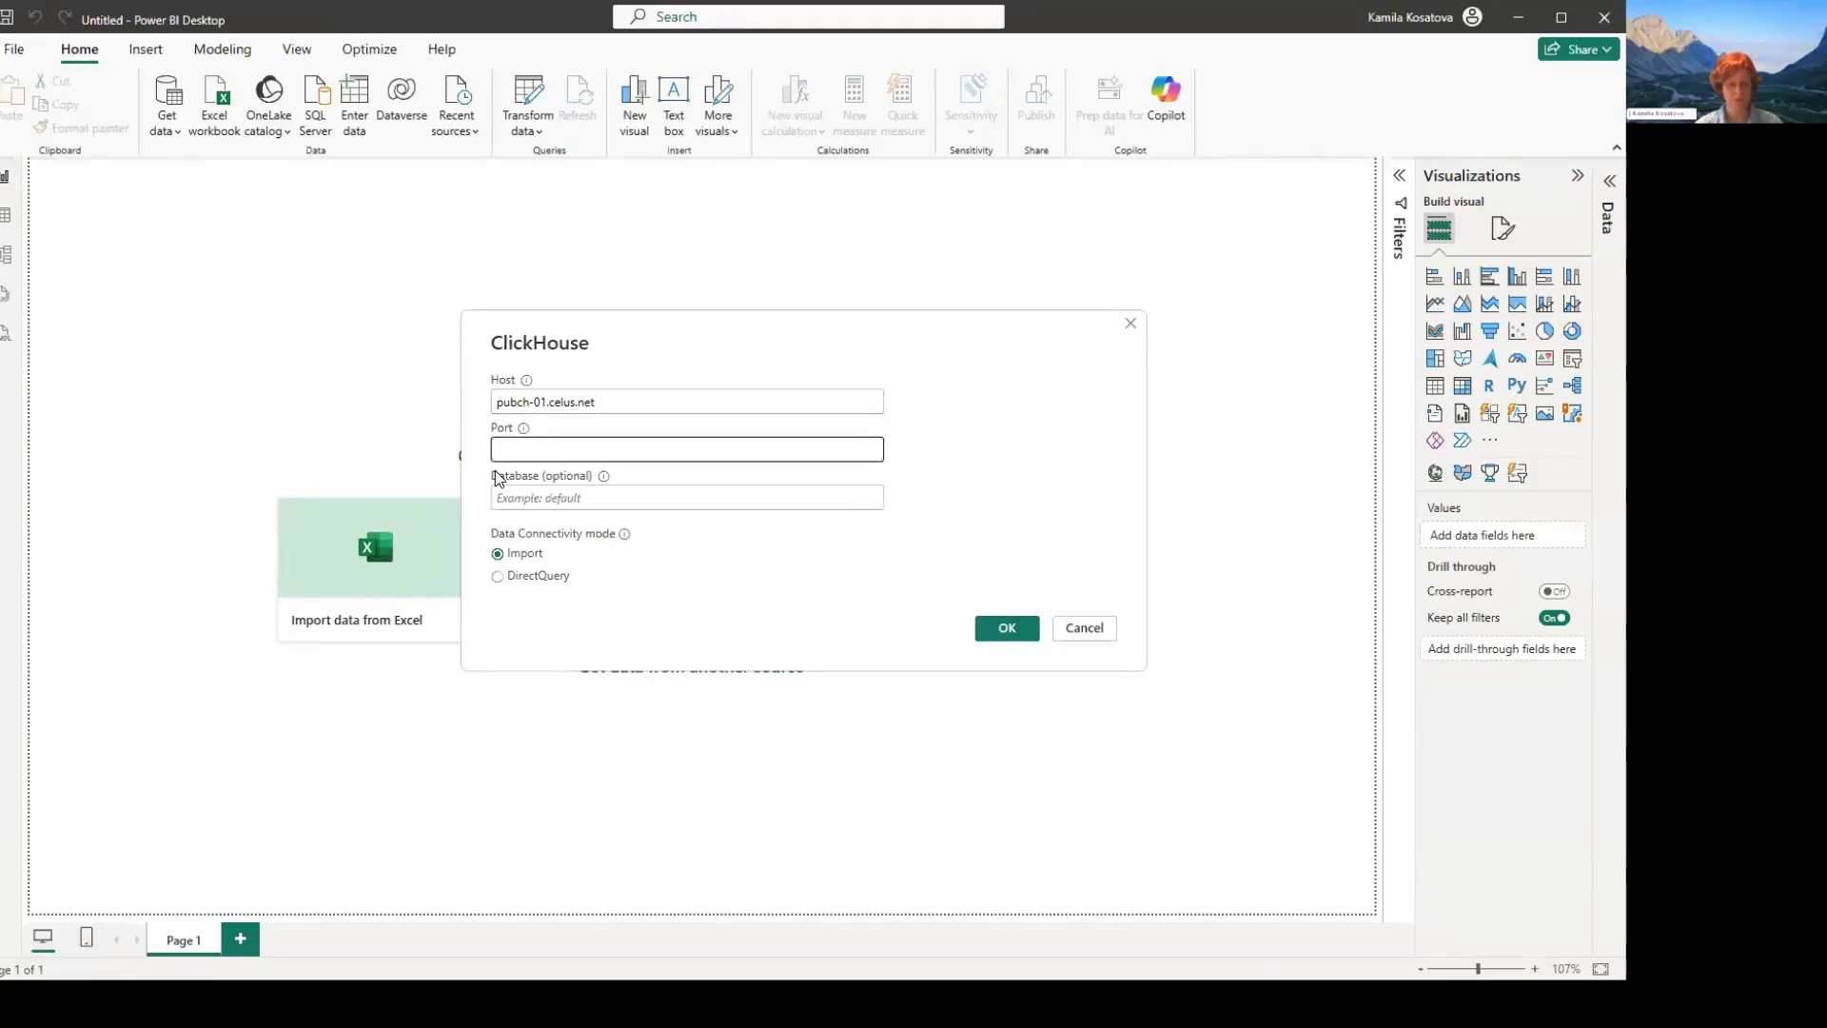
key("alt+Tab")
key("Tab")
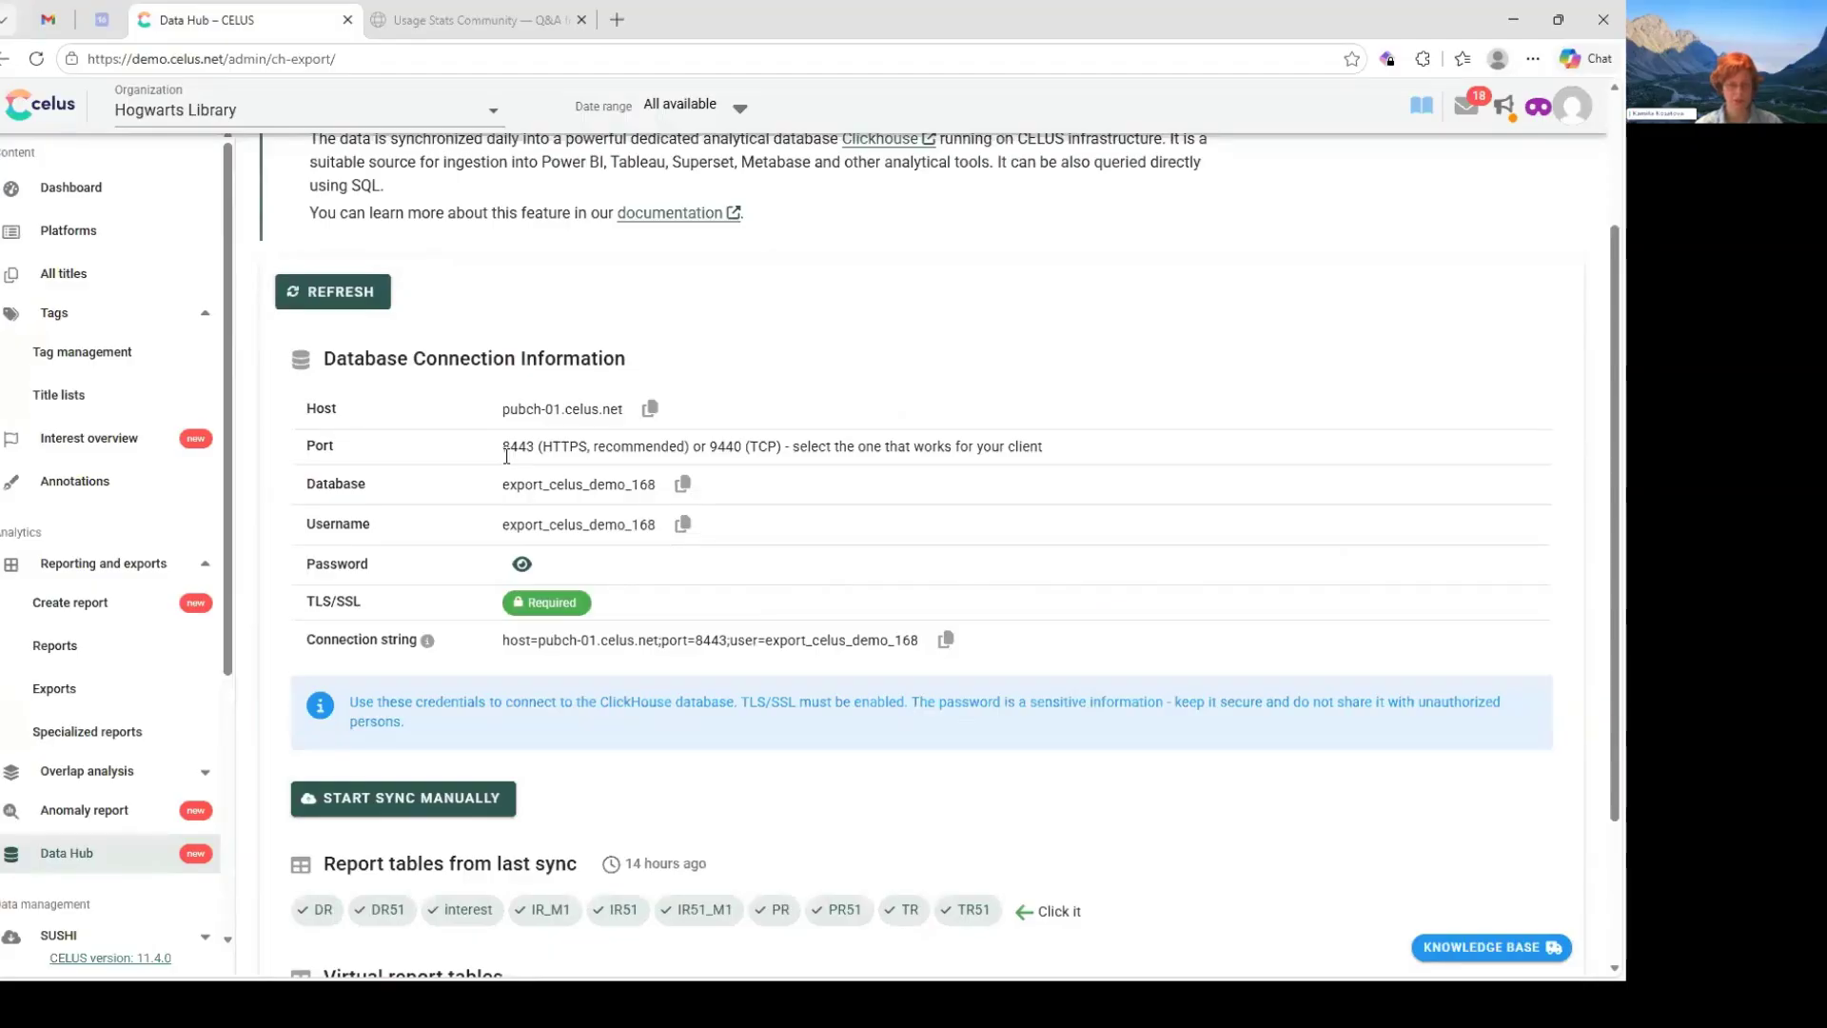
key("alt+Tab")
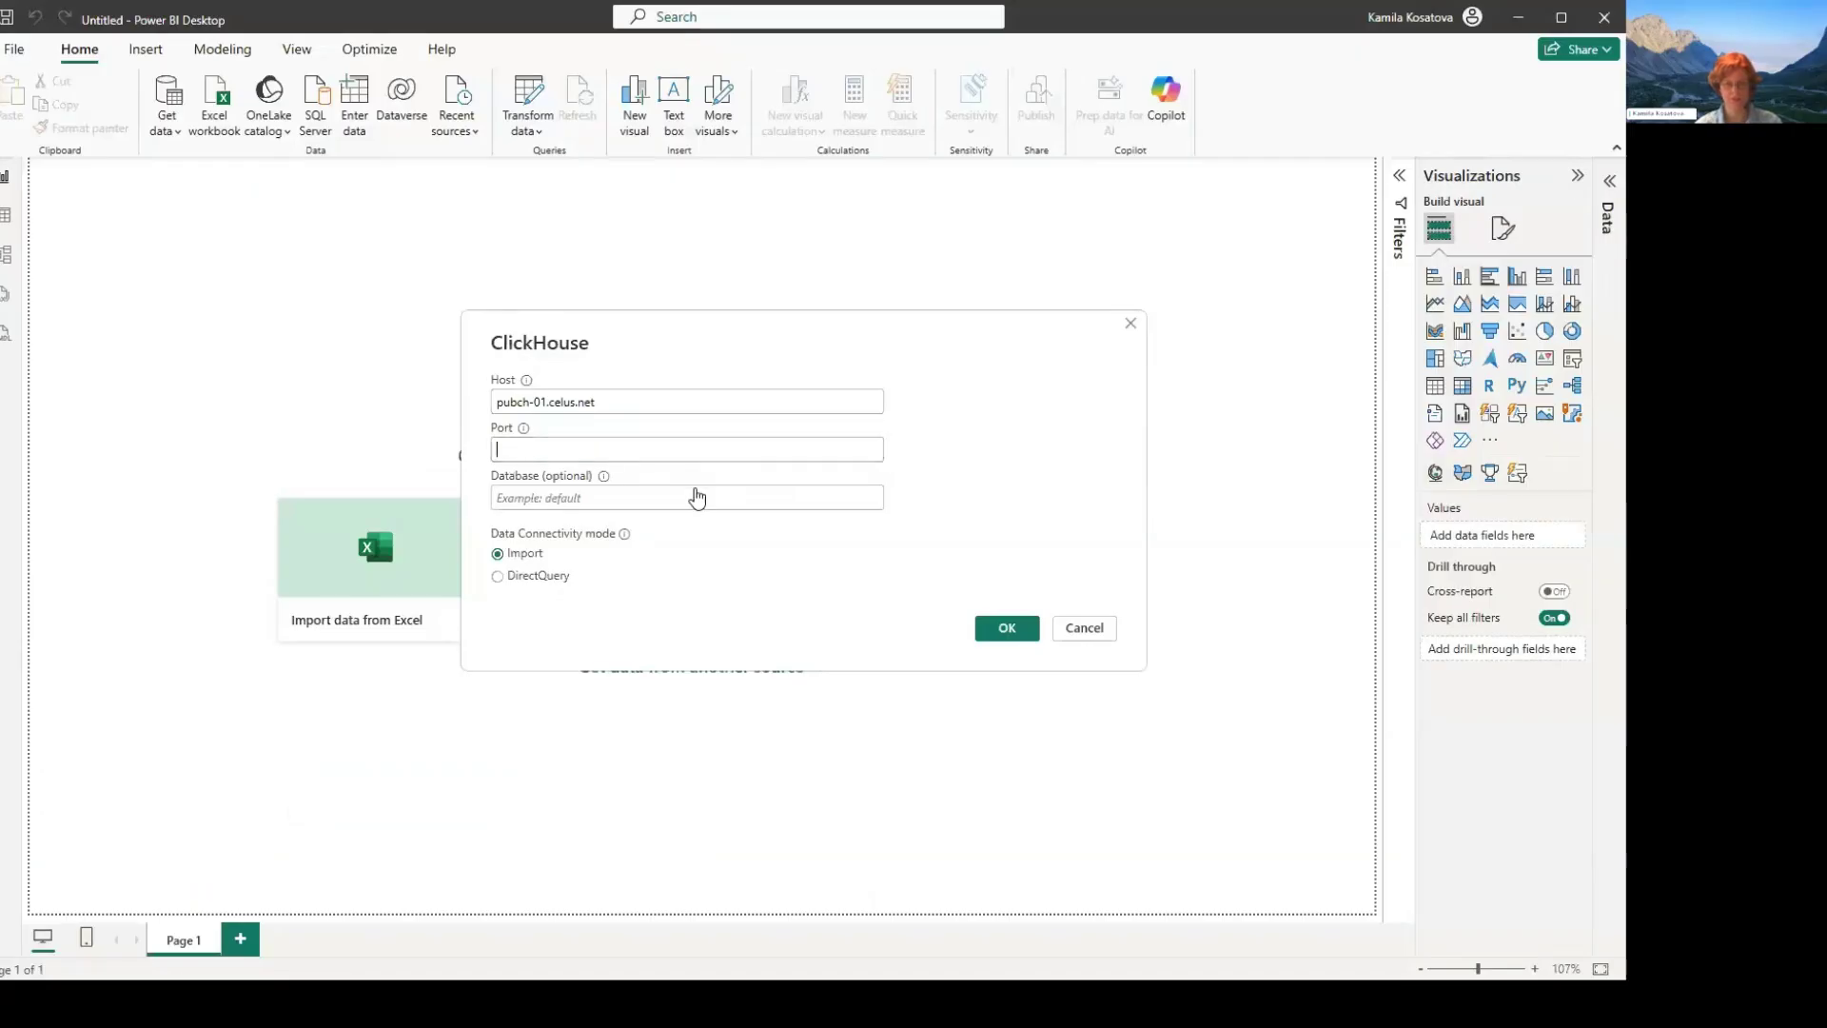
type("8443")
left_click(773, 506)
- Copy the database name export_celus_demo_168 from the CELUS Data Hub into the ClickHouse connection and connect in Import mode
key("alt+Tab")
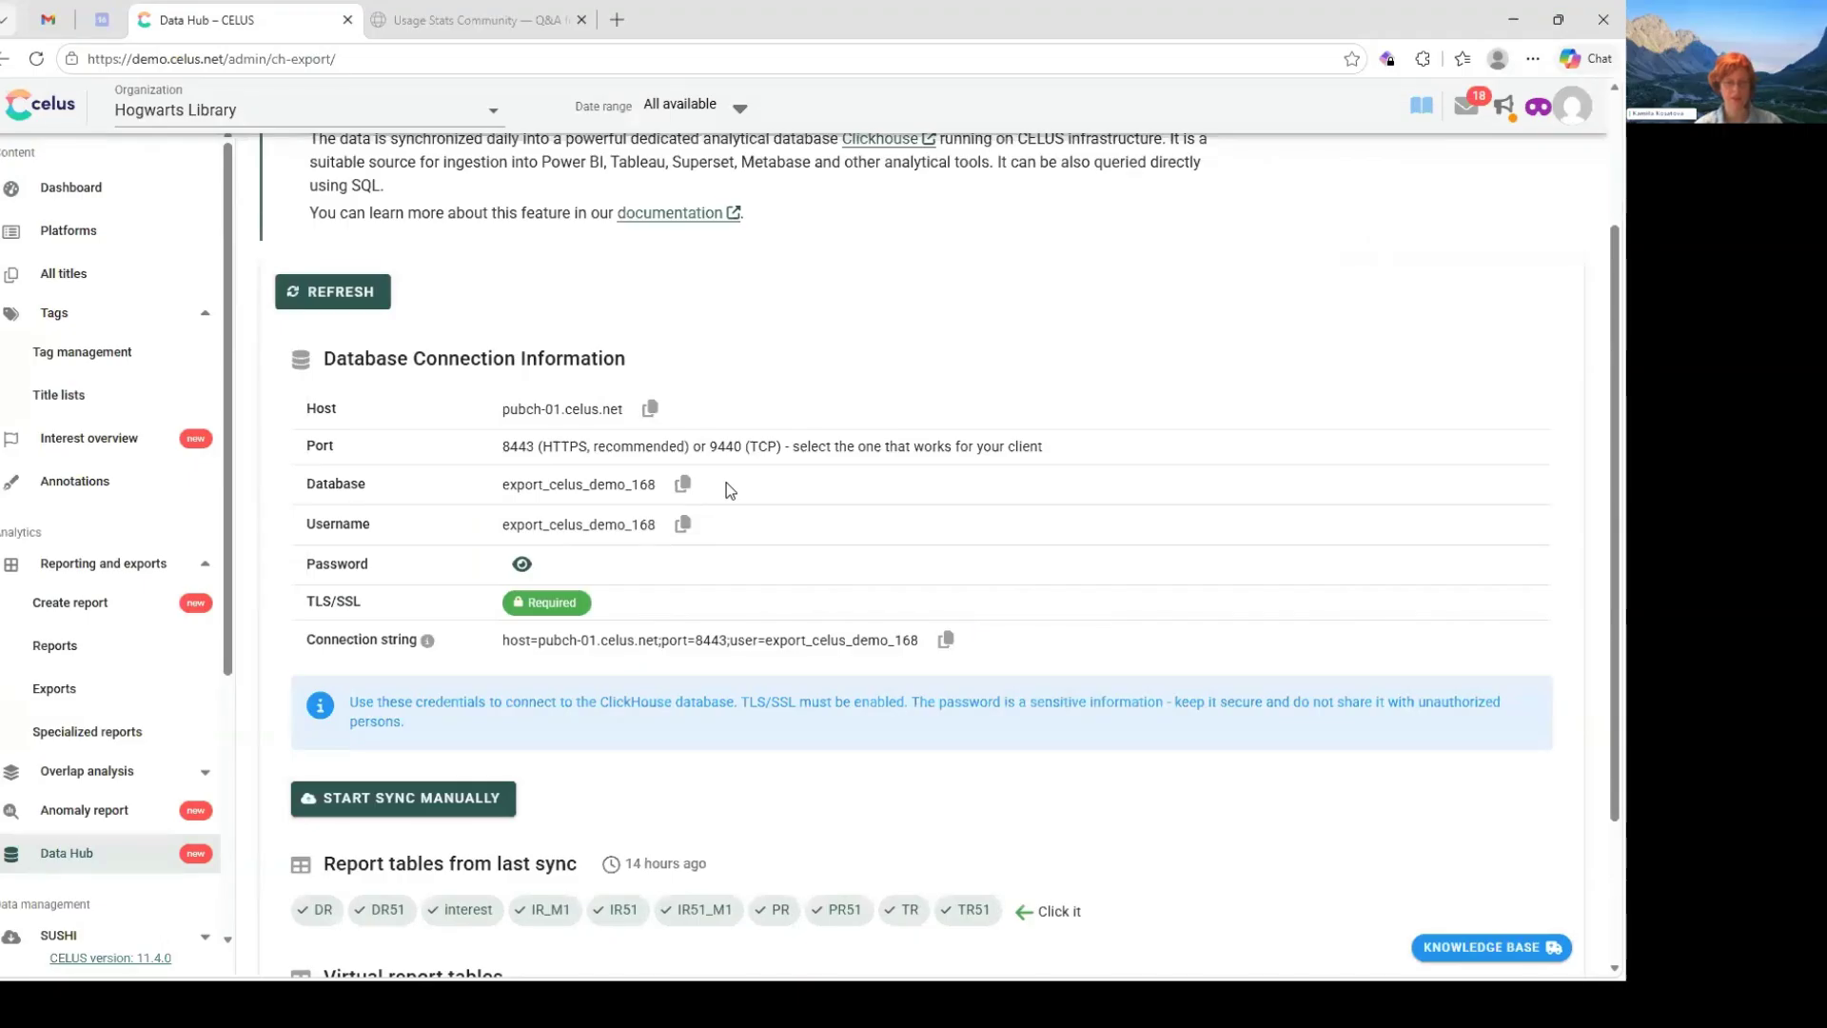
left_click(682, 484)
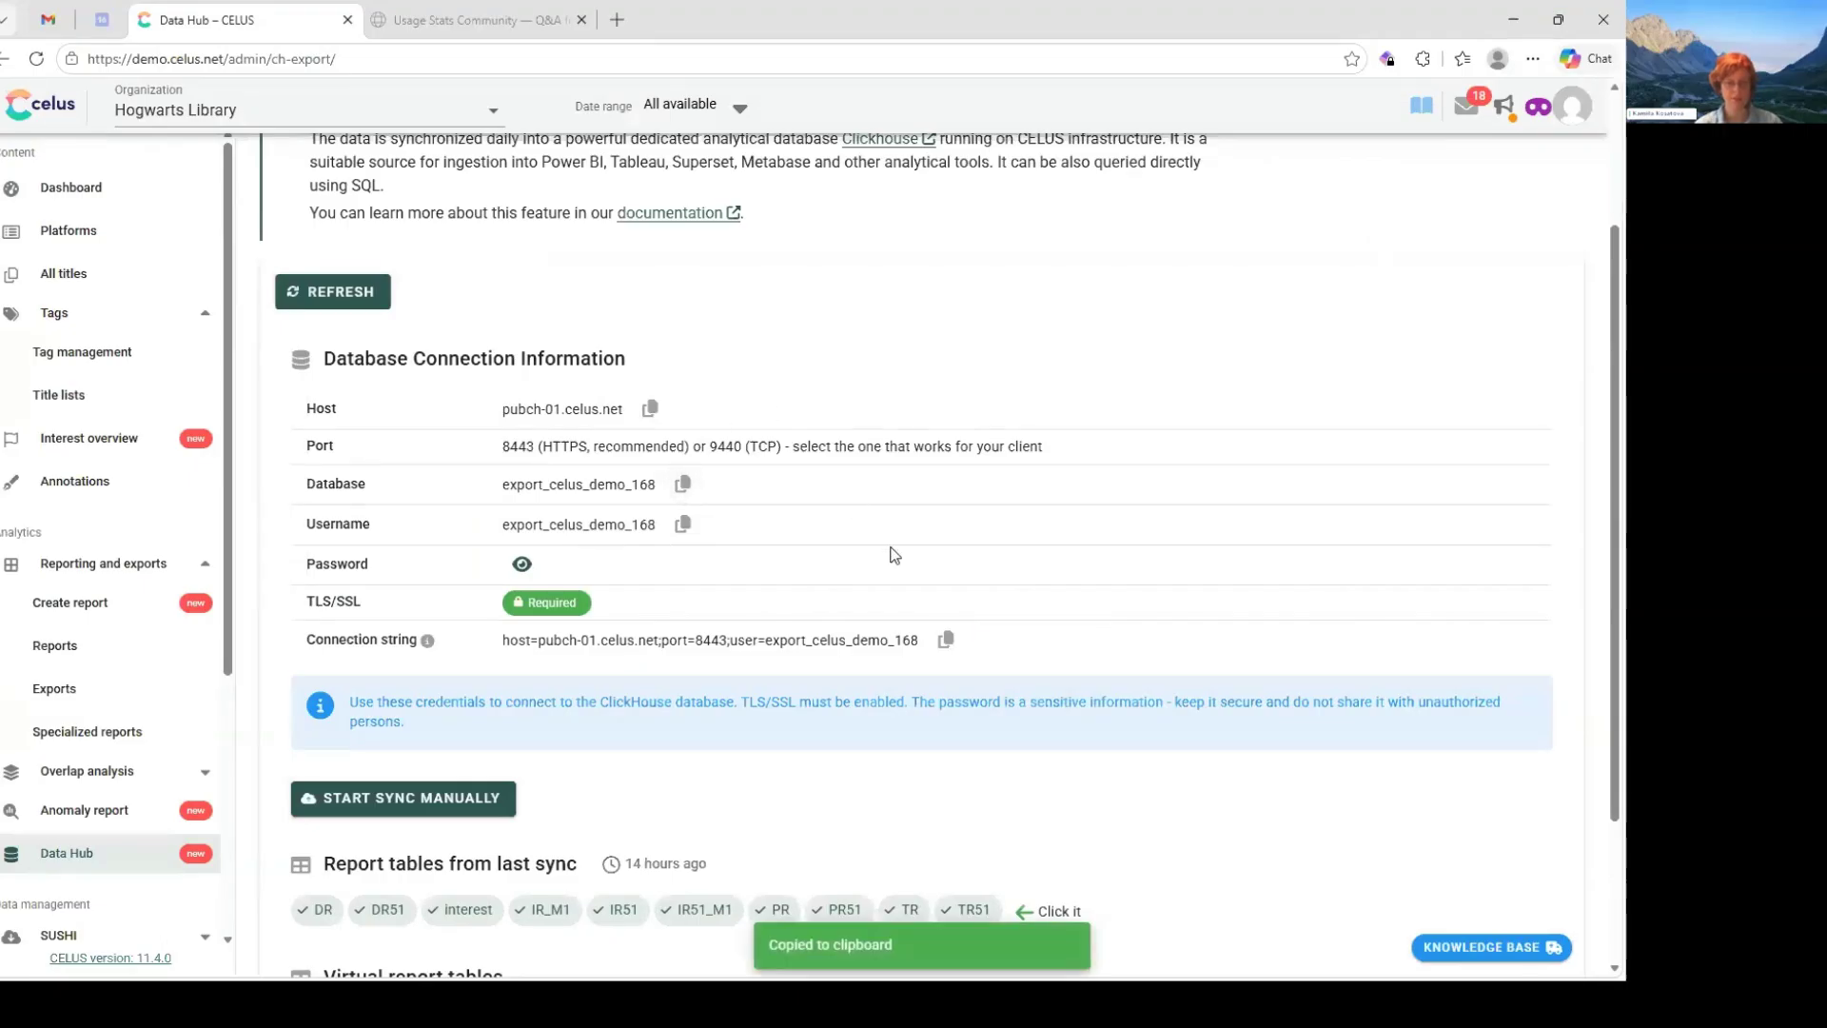
key("alt+Tab")
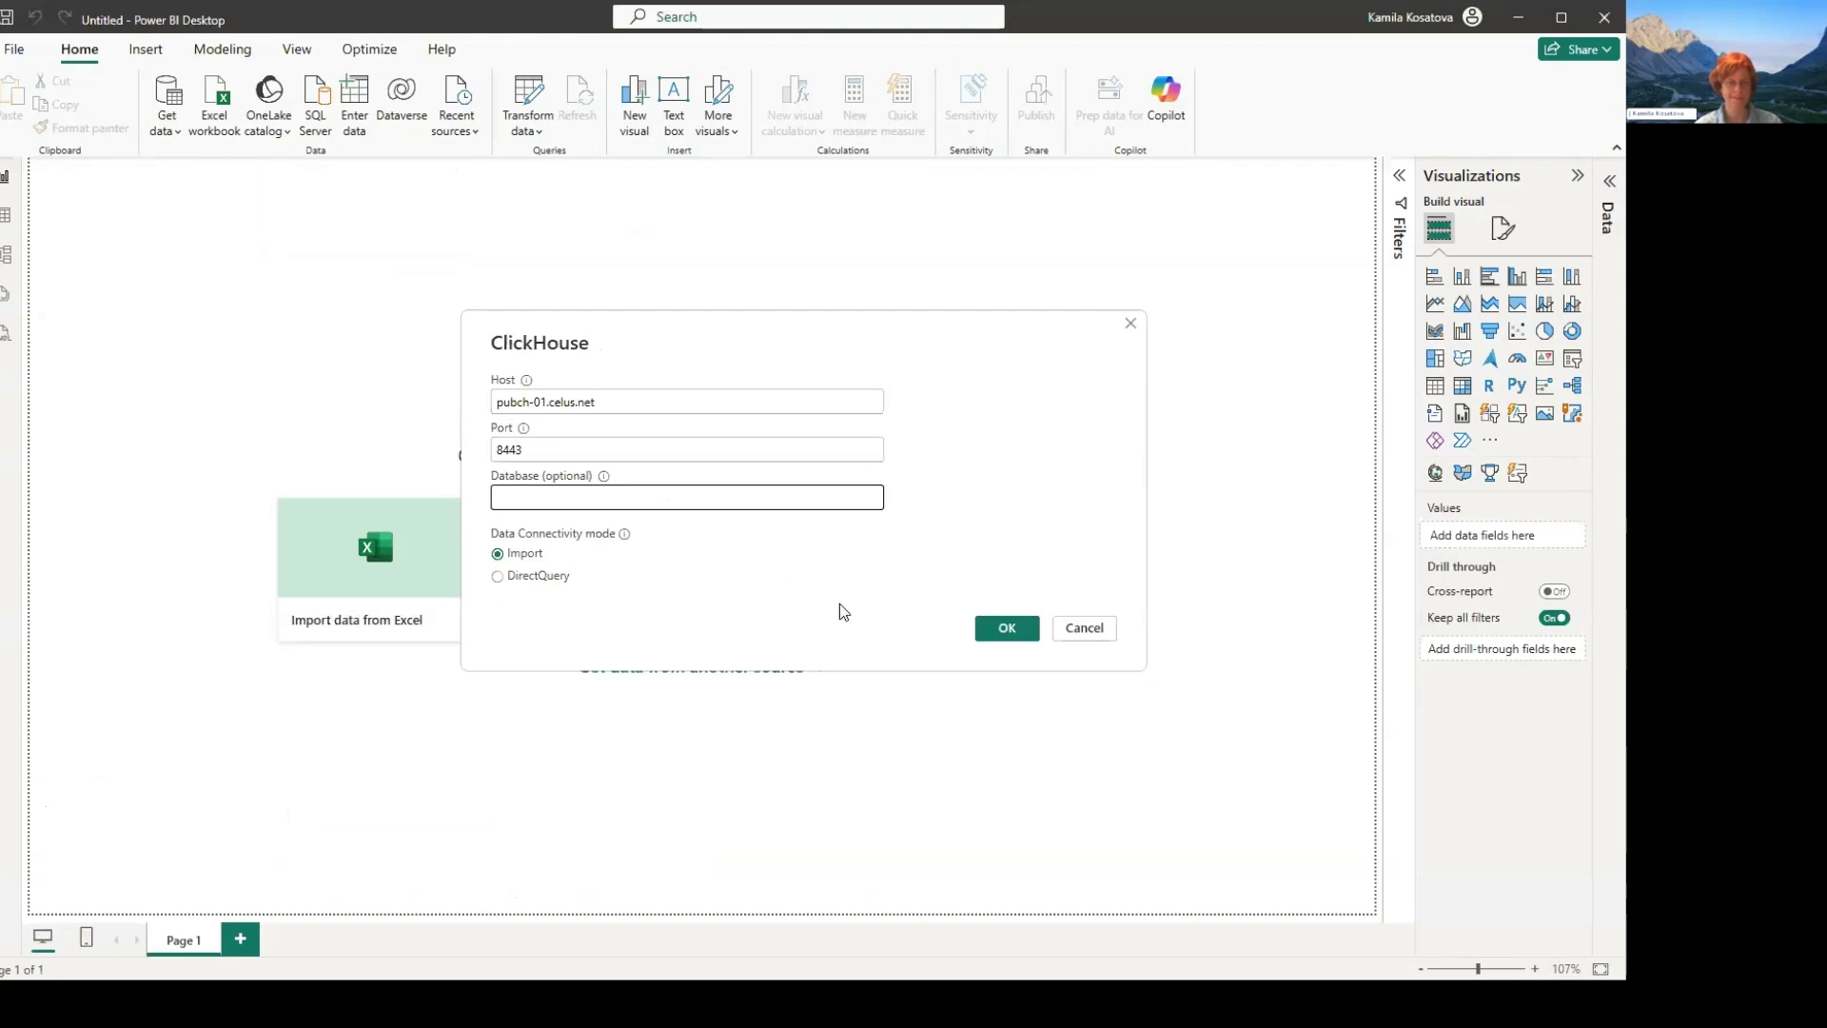
key("ctrl+v")
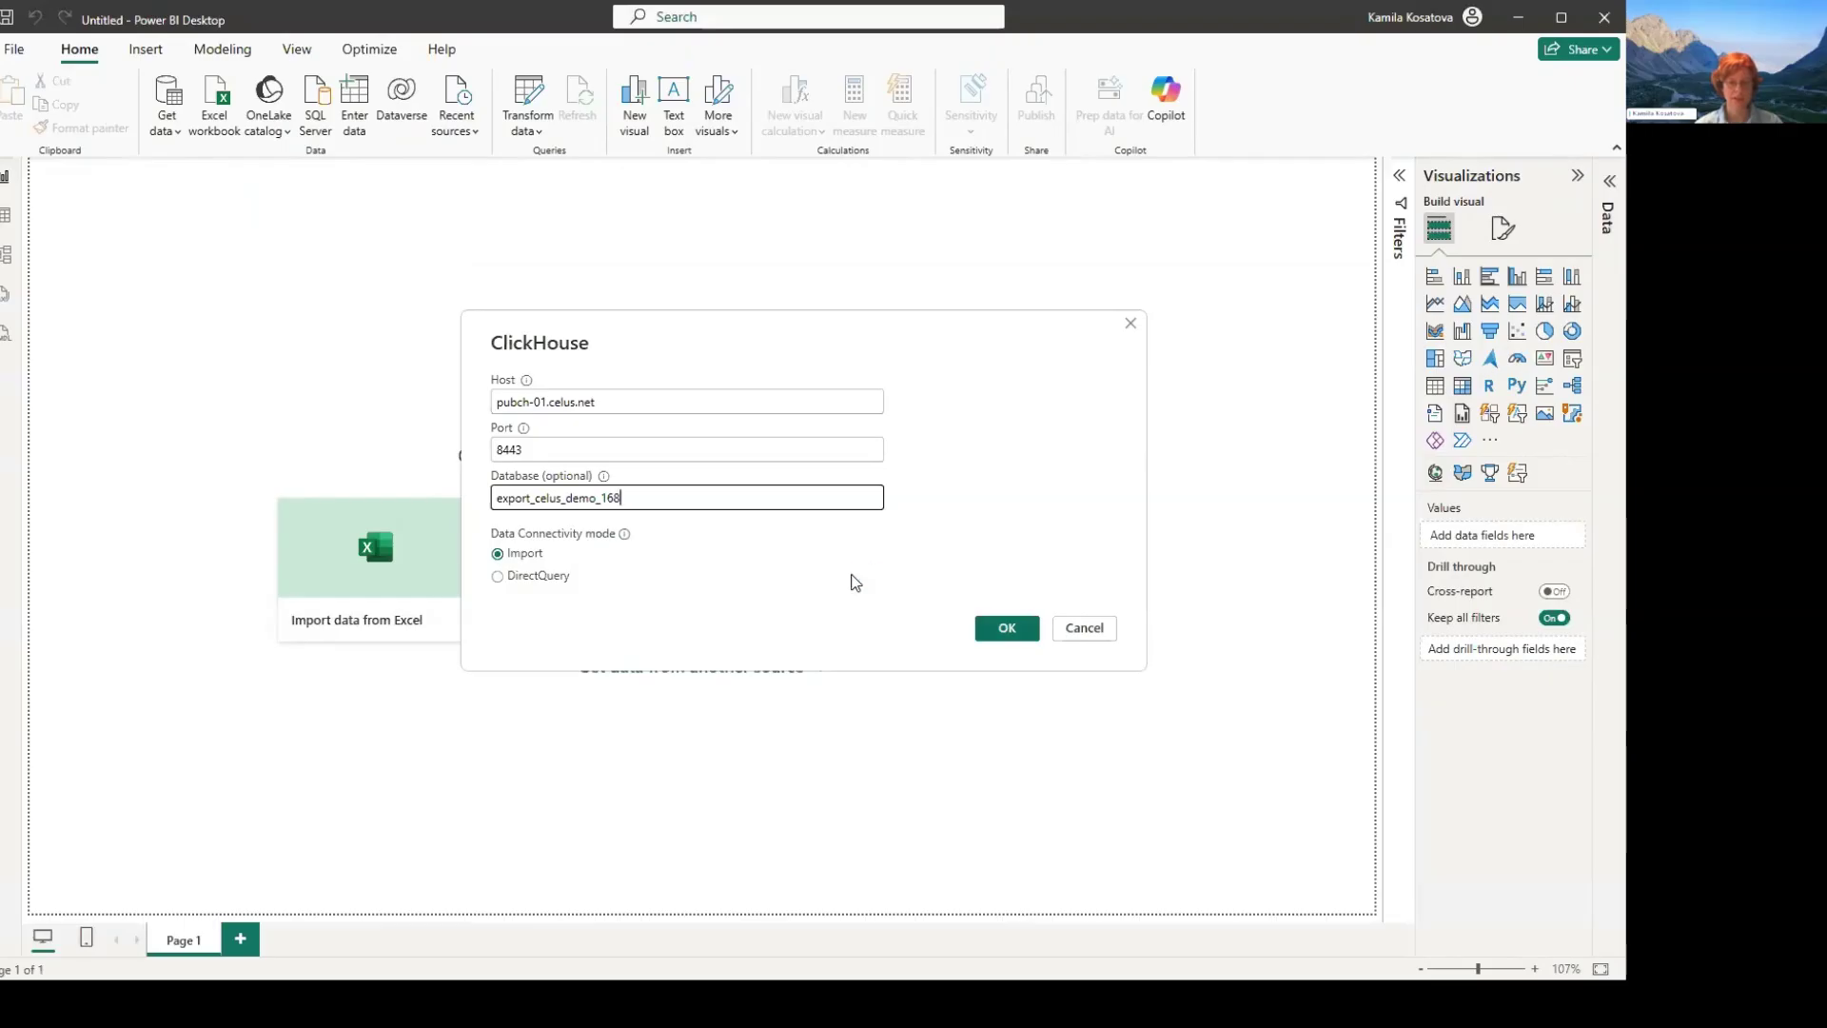
key("Return")
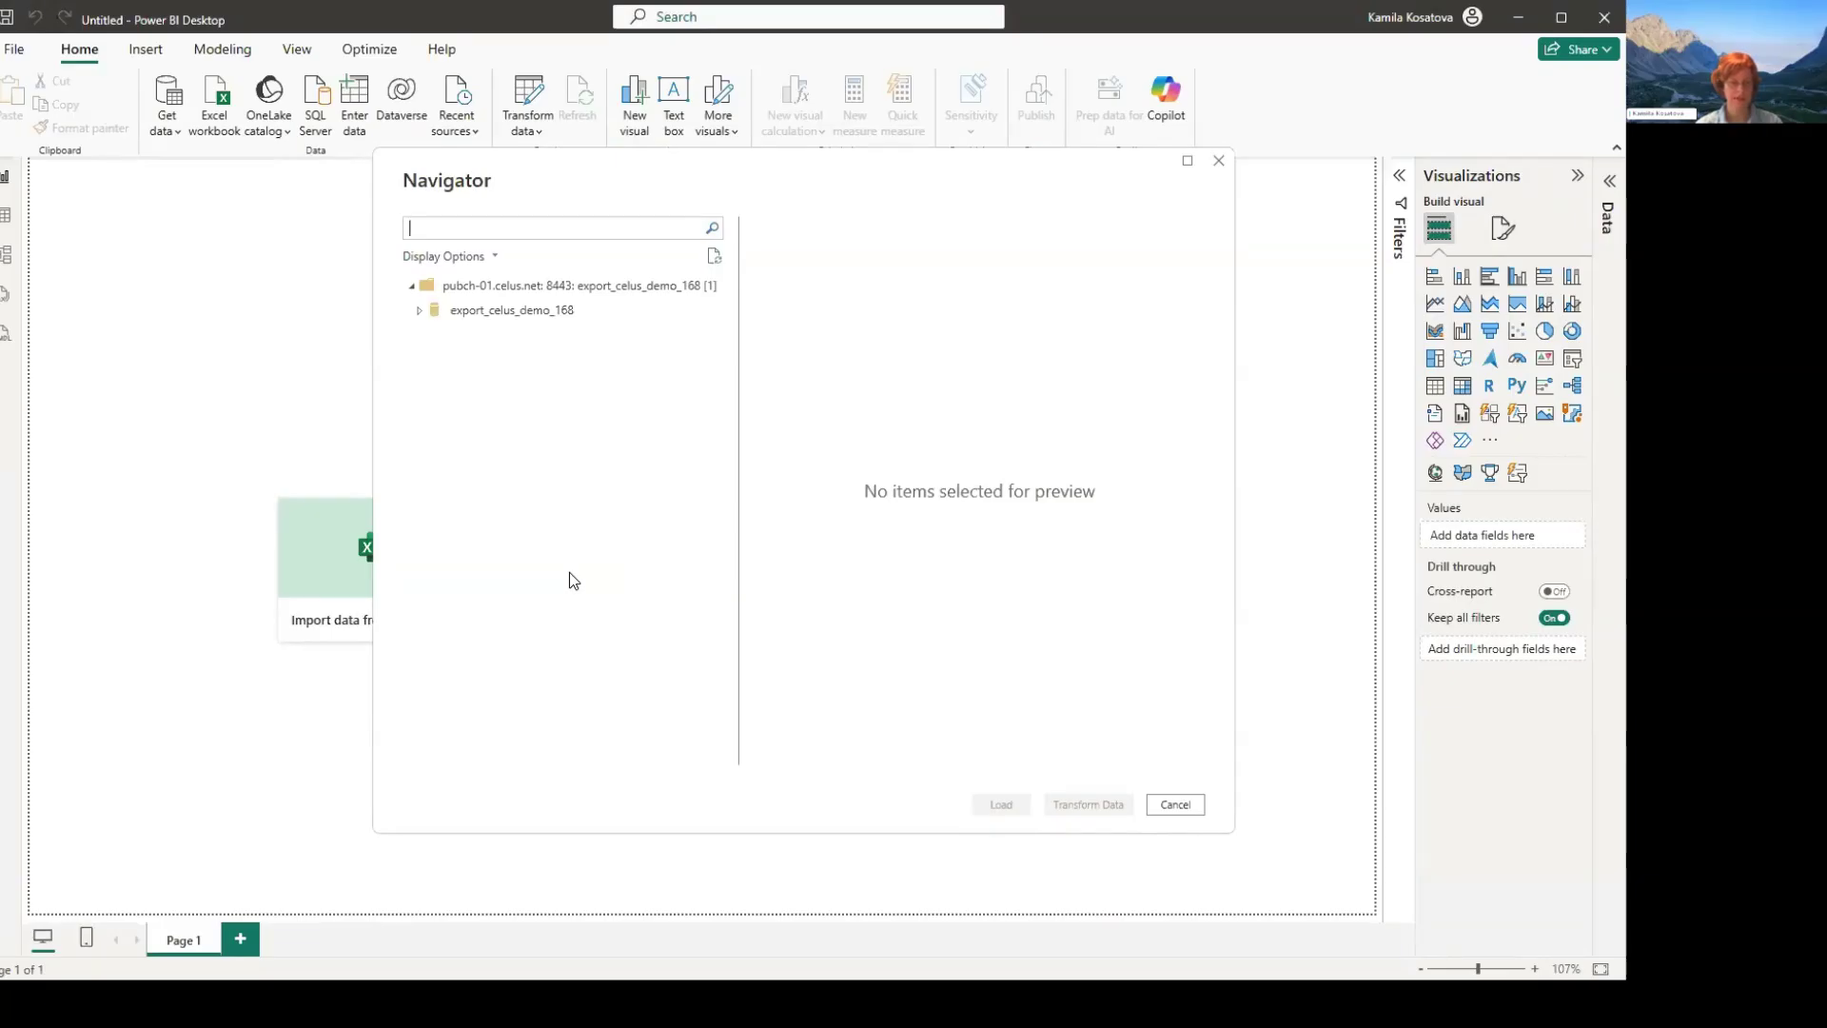
- Select the TR_merged and title_tags tables from export_celus_demo_168 and open them in Power Query for transformation
key("alt+Tab")
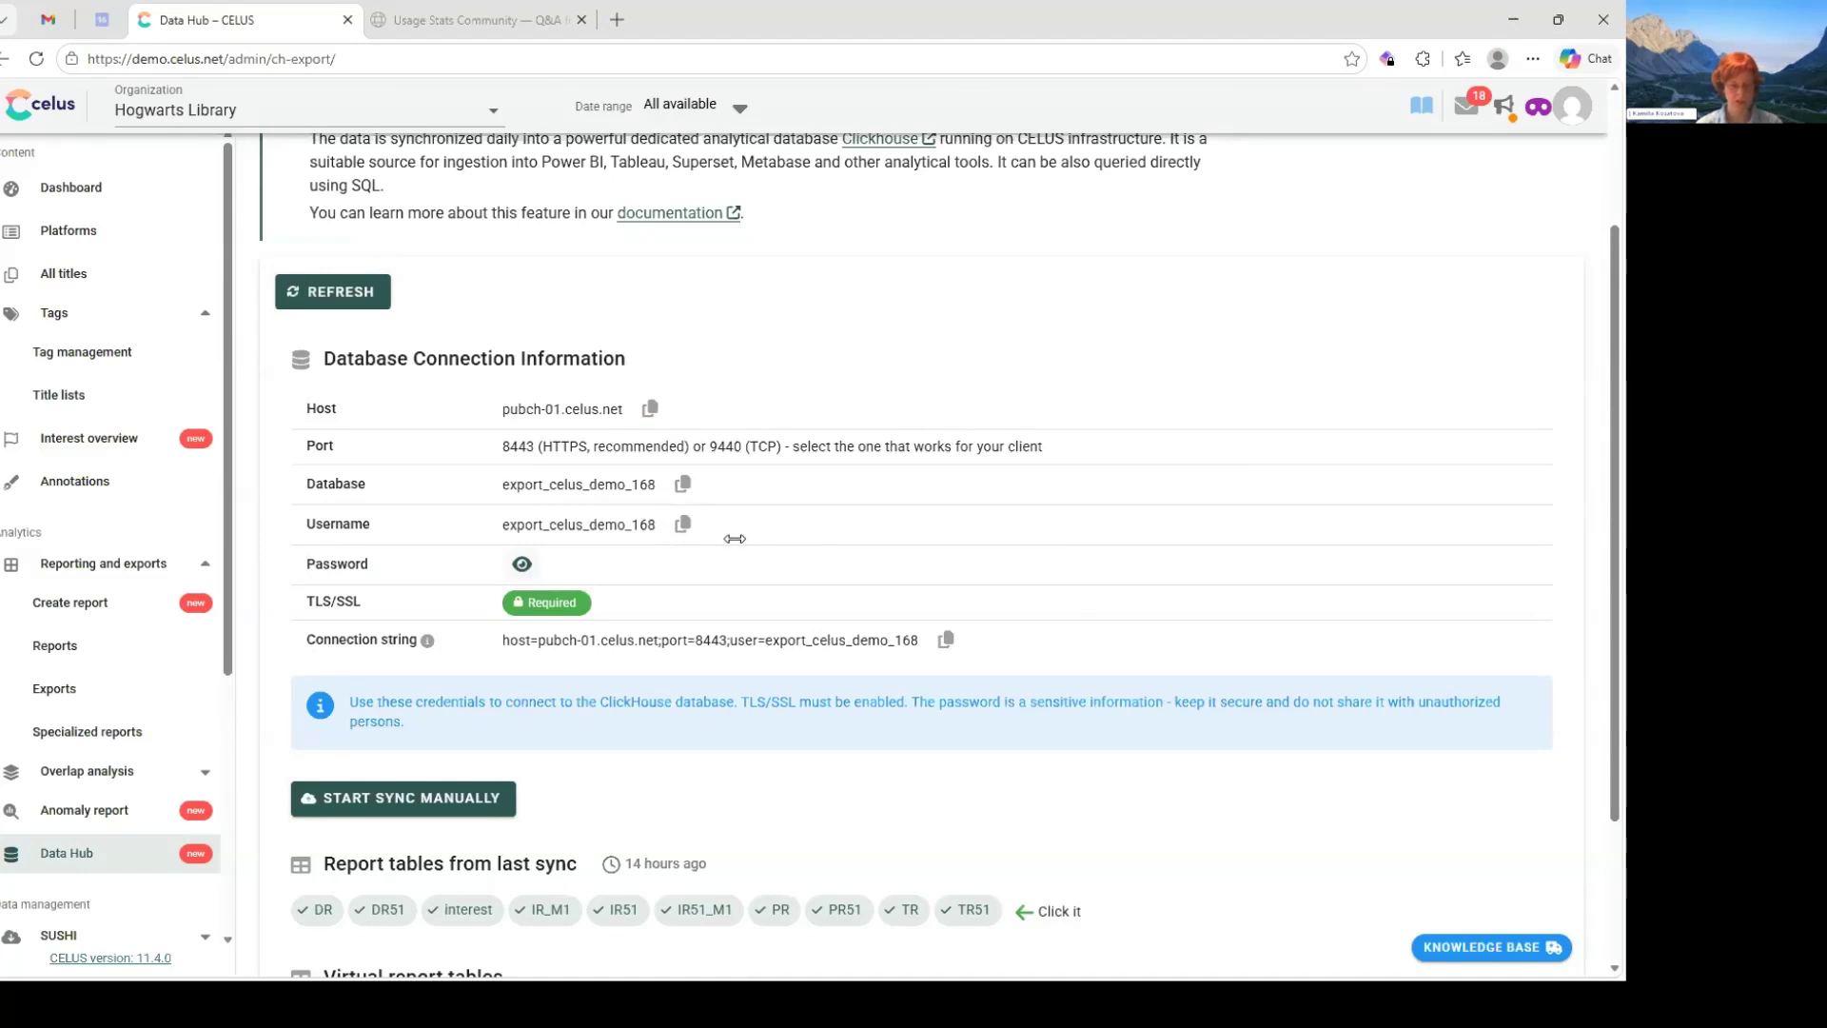
key("alt+Tab")
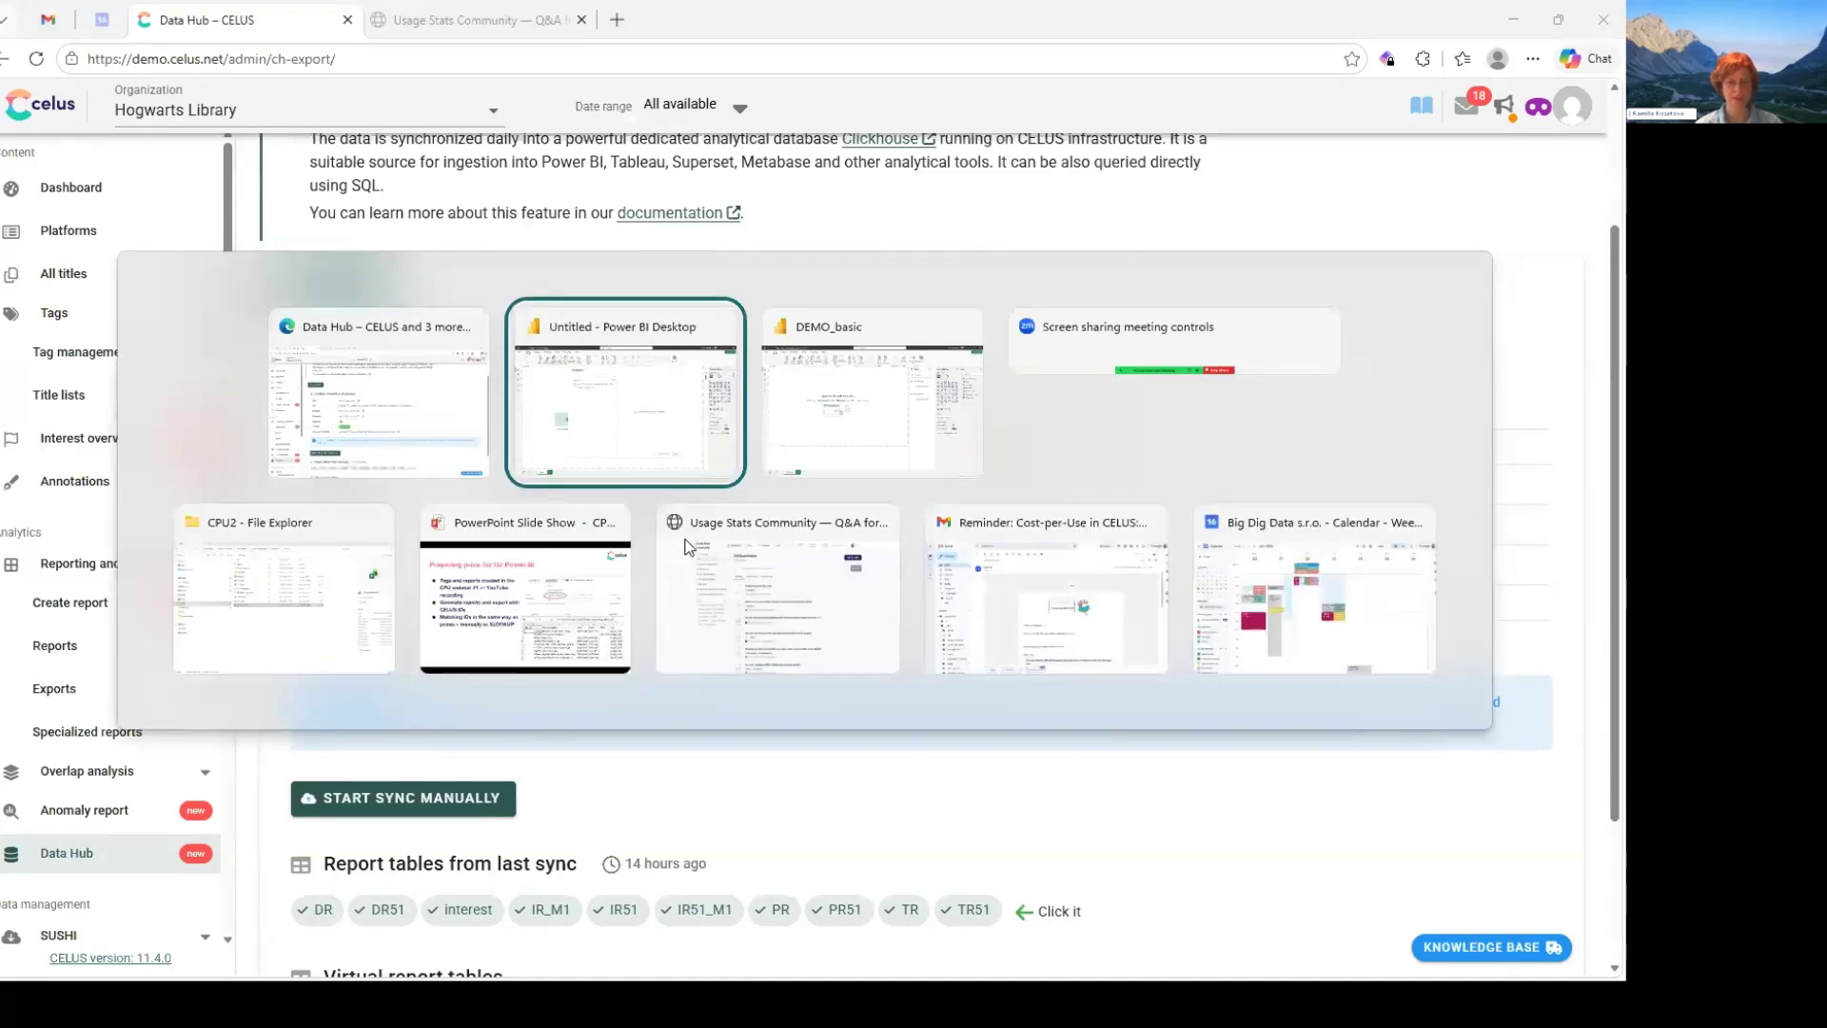
left_click(419, 310)
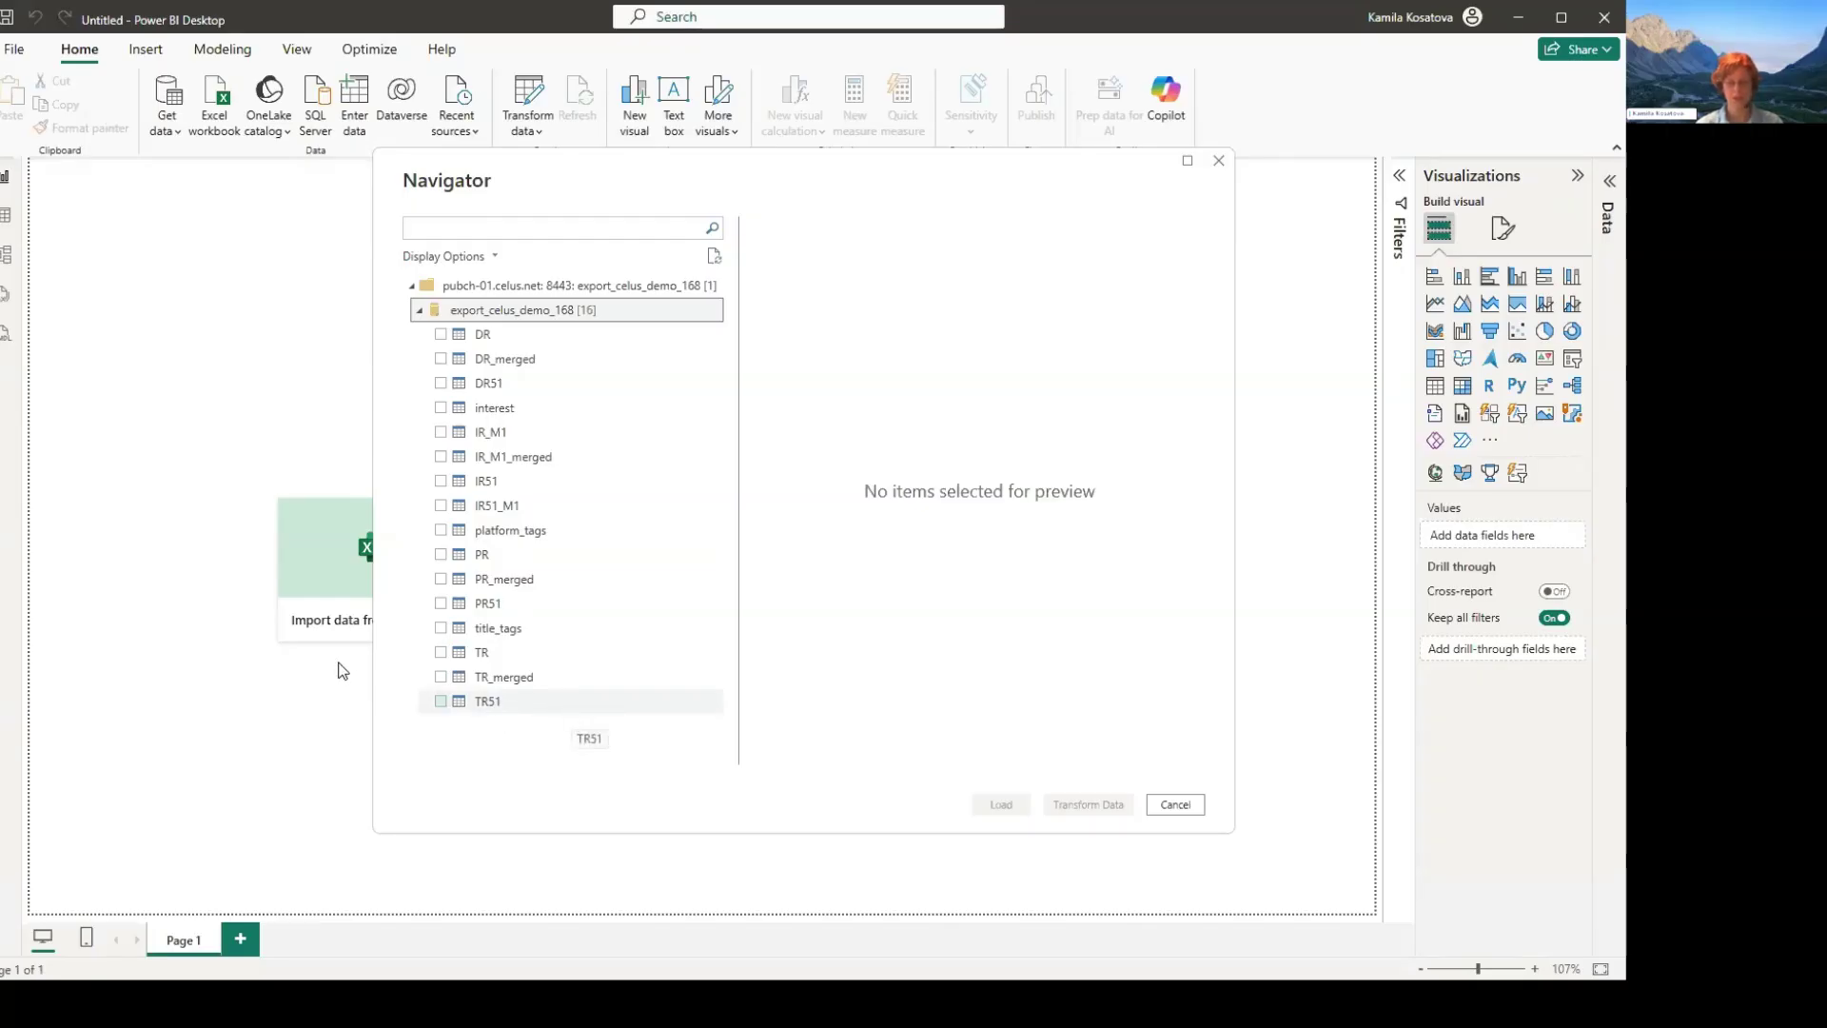
left_click(440, 678)
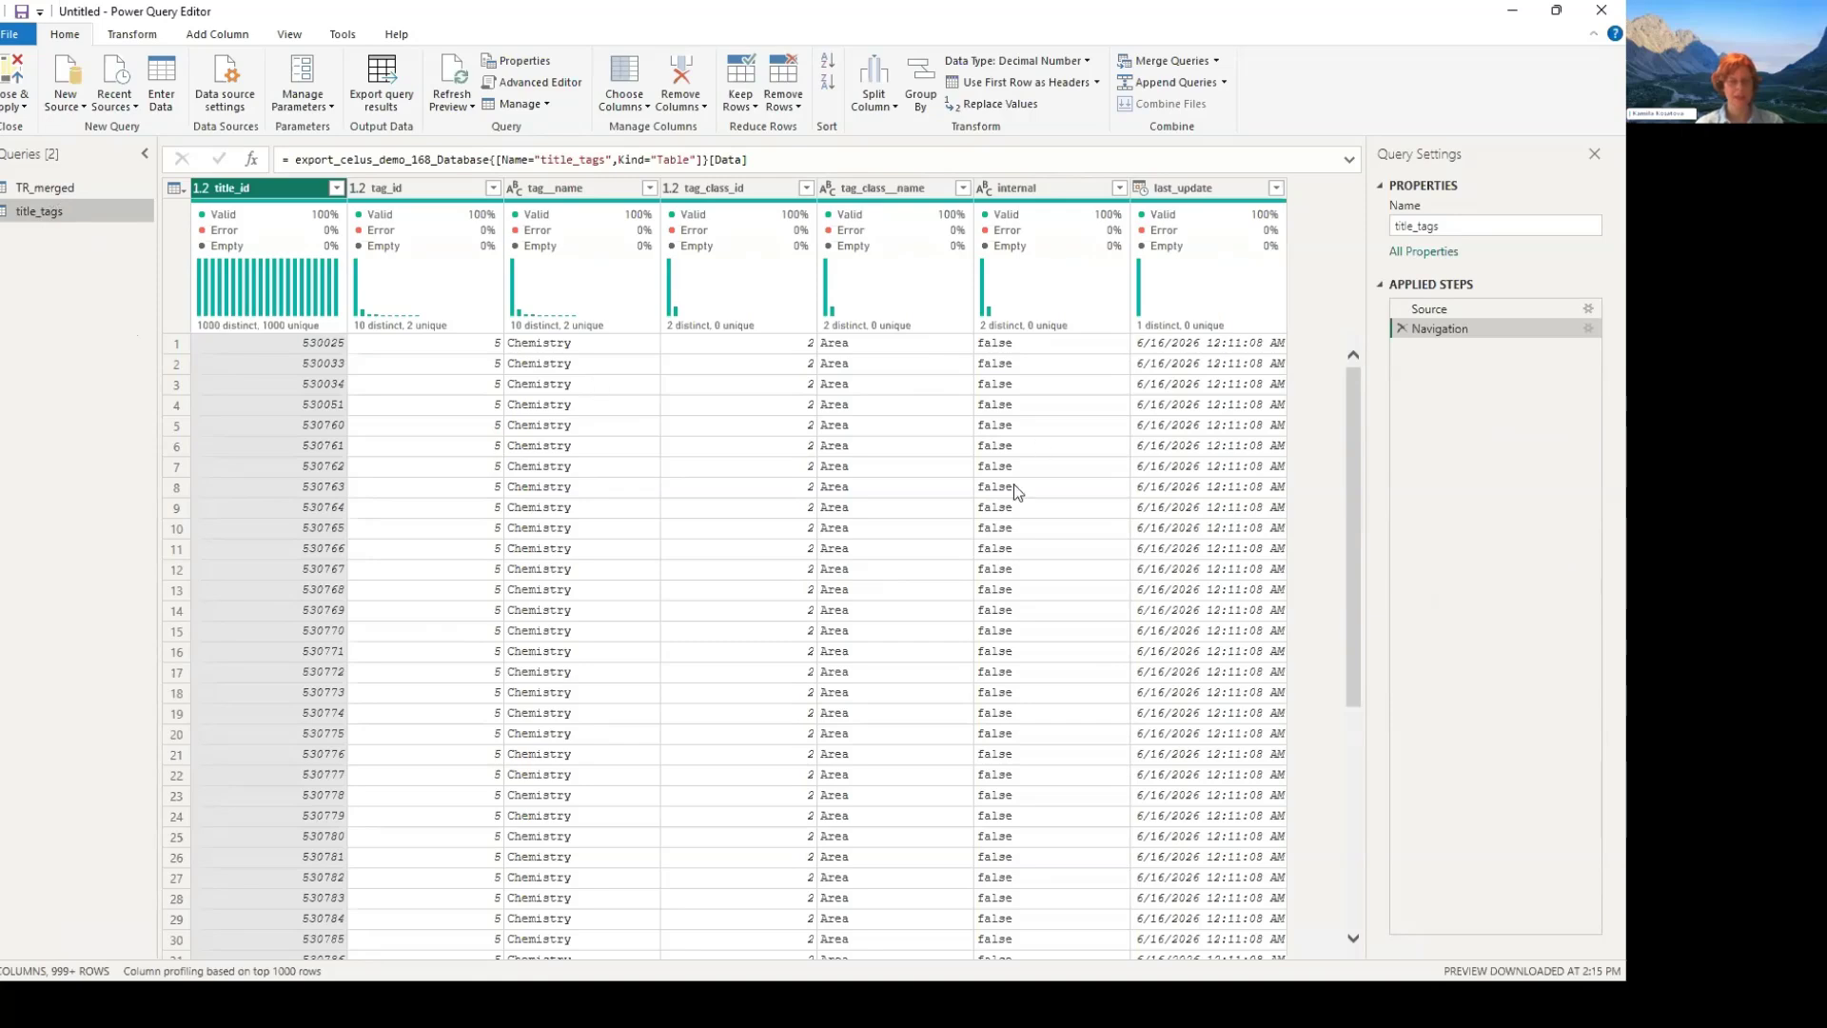
- Look through the columns of the TR_merged and title_tags queries
left_click(45, 187)
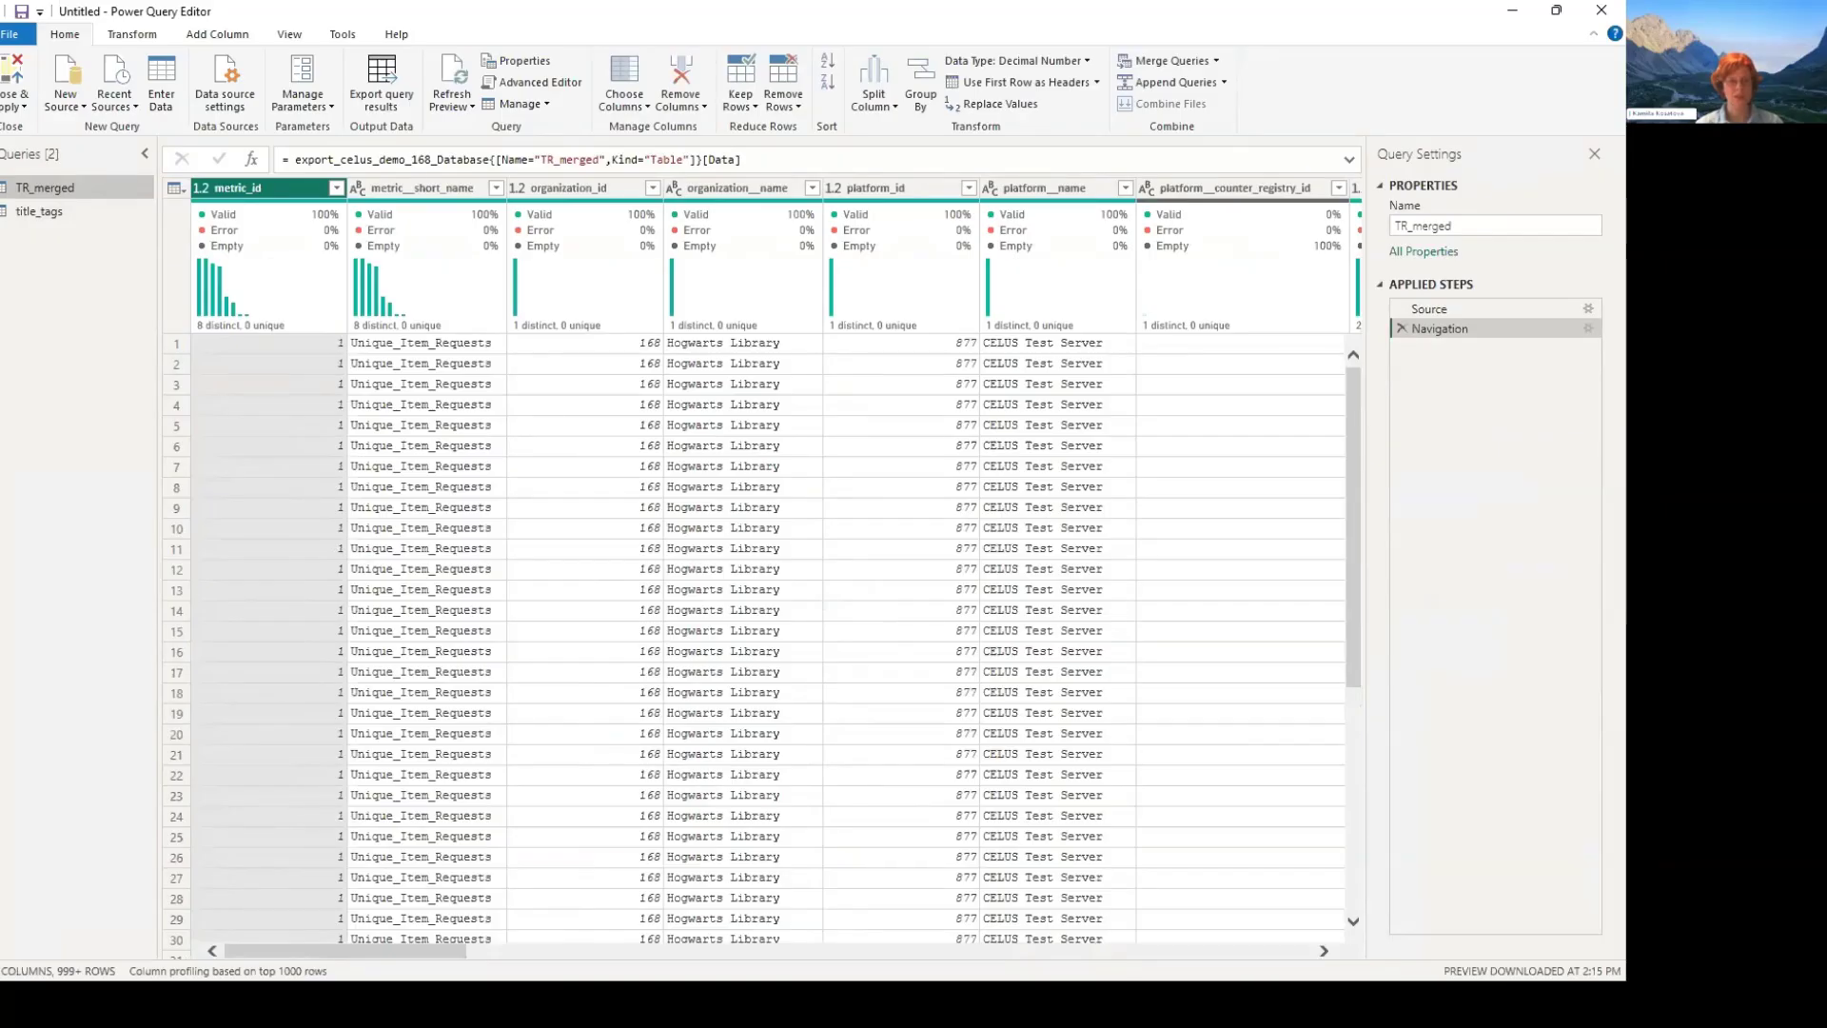
mouse_move(346, 951)
left_mouse_down()
mouse_move(1178, 951)
mouse_move(345, 950)
left_mouse_up()
left_click(39, 211)
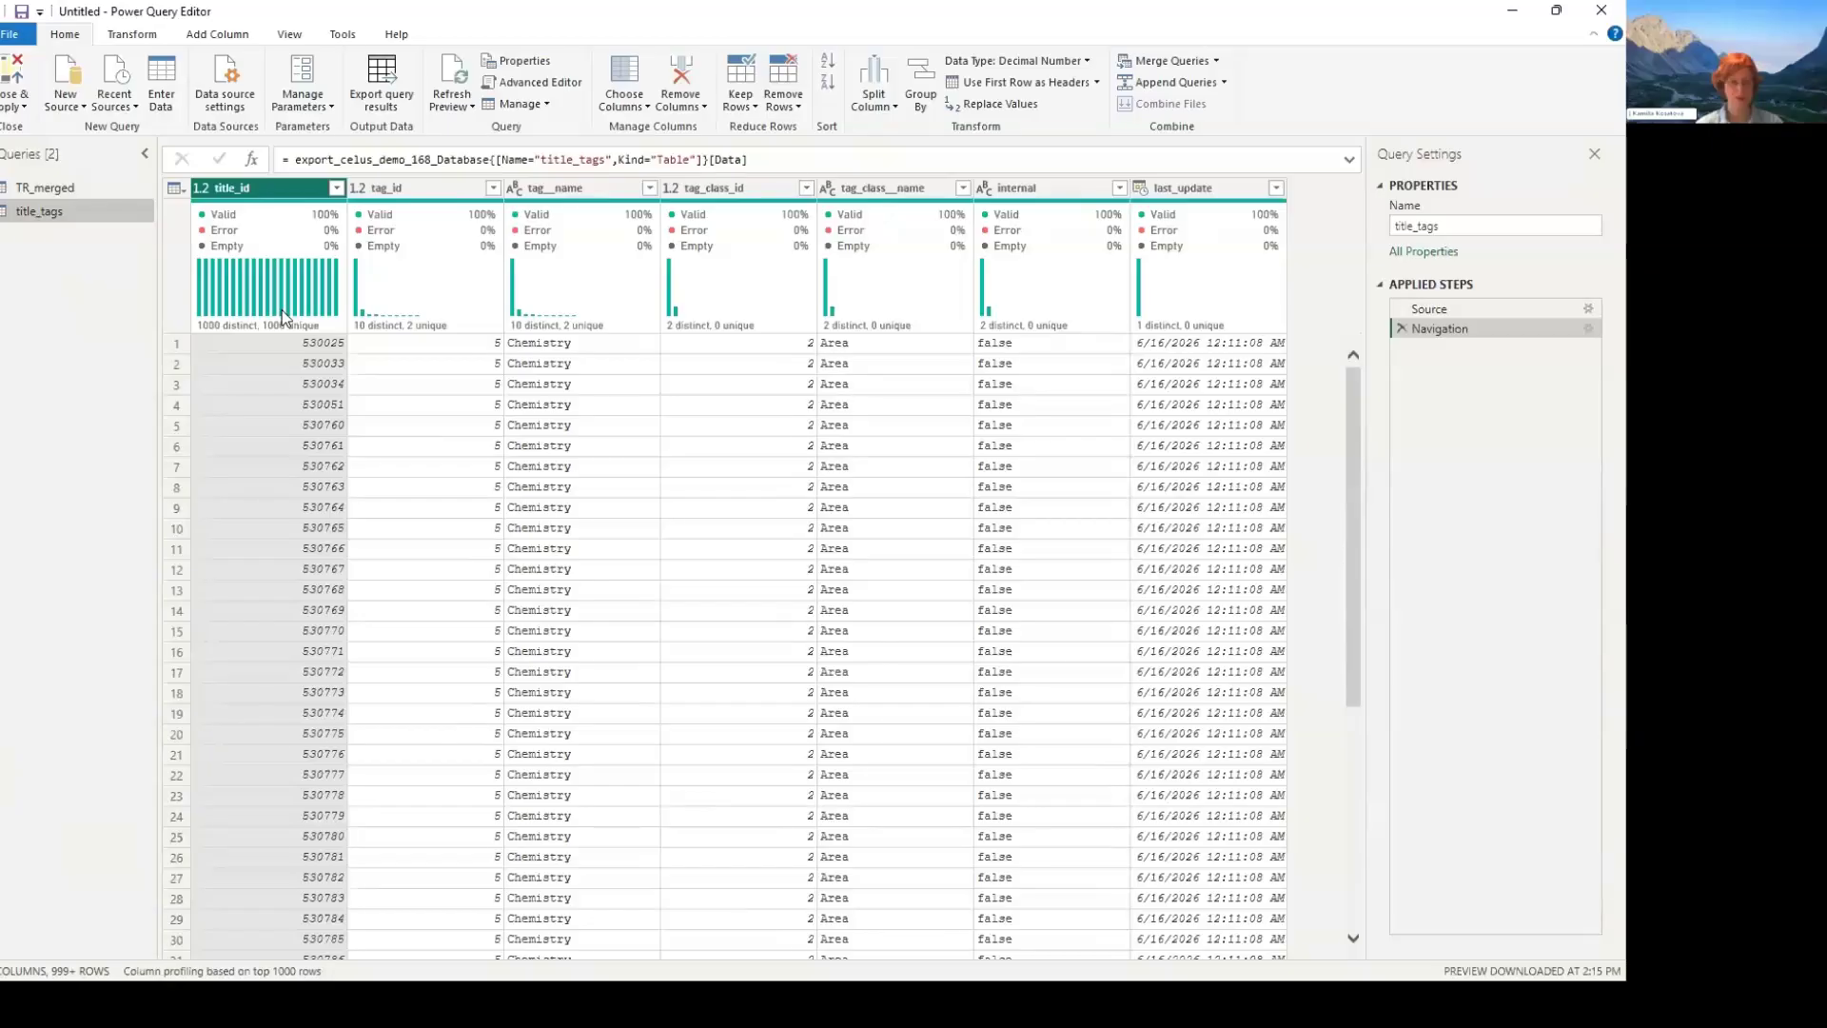
- Import the Collections_cost, Platform_cost and Single_titles_cost sheets from Prices_basic.xlsx as new queries
right_click(64, 274)
mouse_move(200, 313)
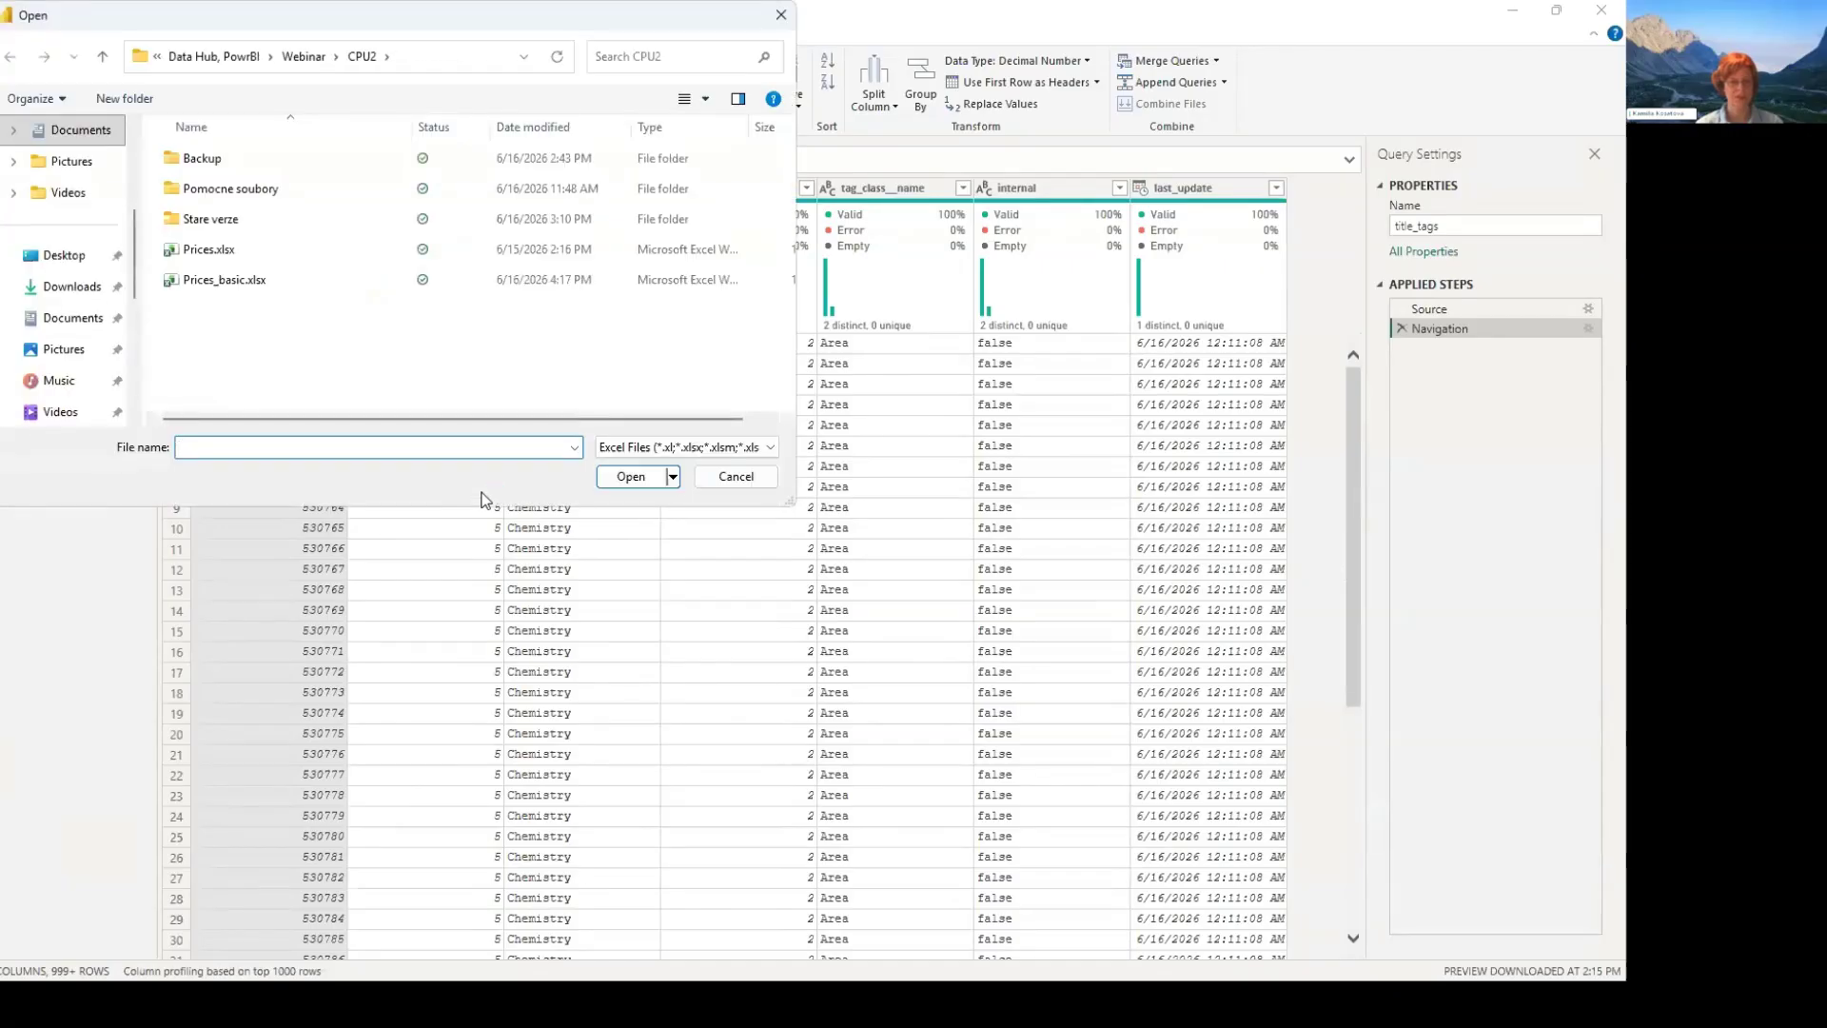
left_click(225, 280)
key("Return")
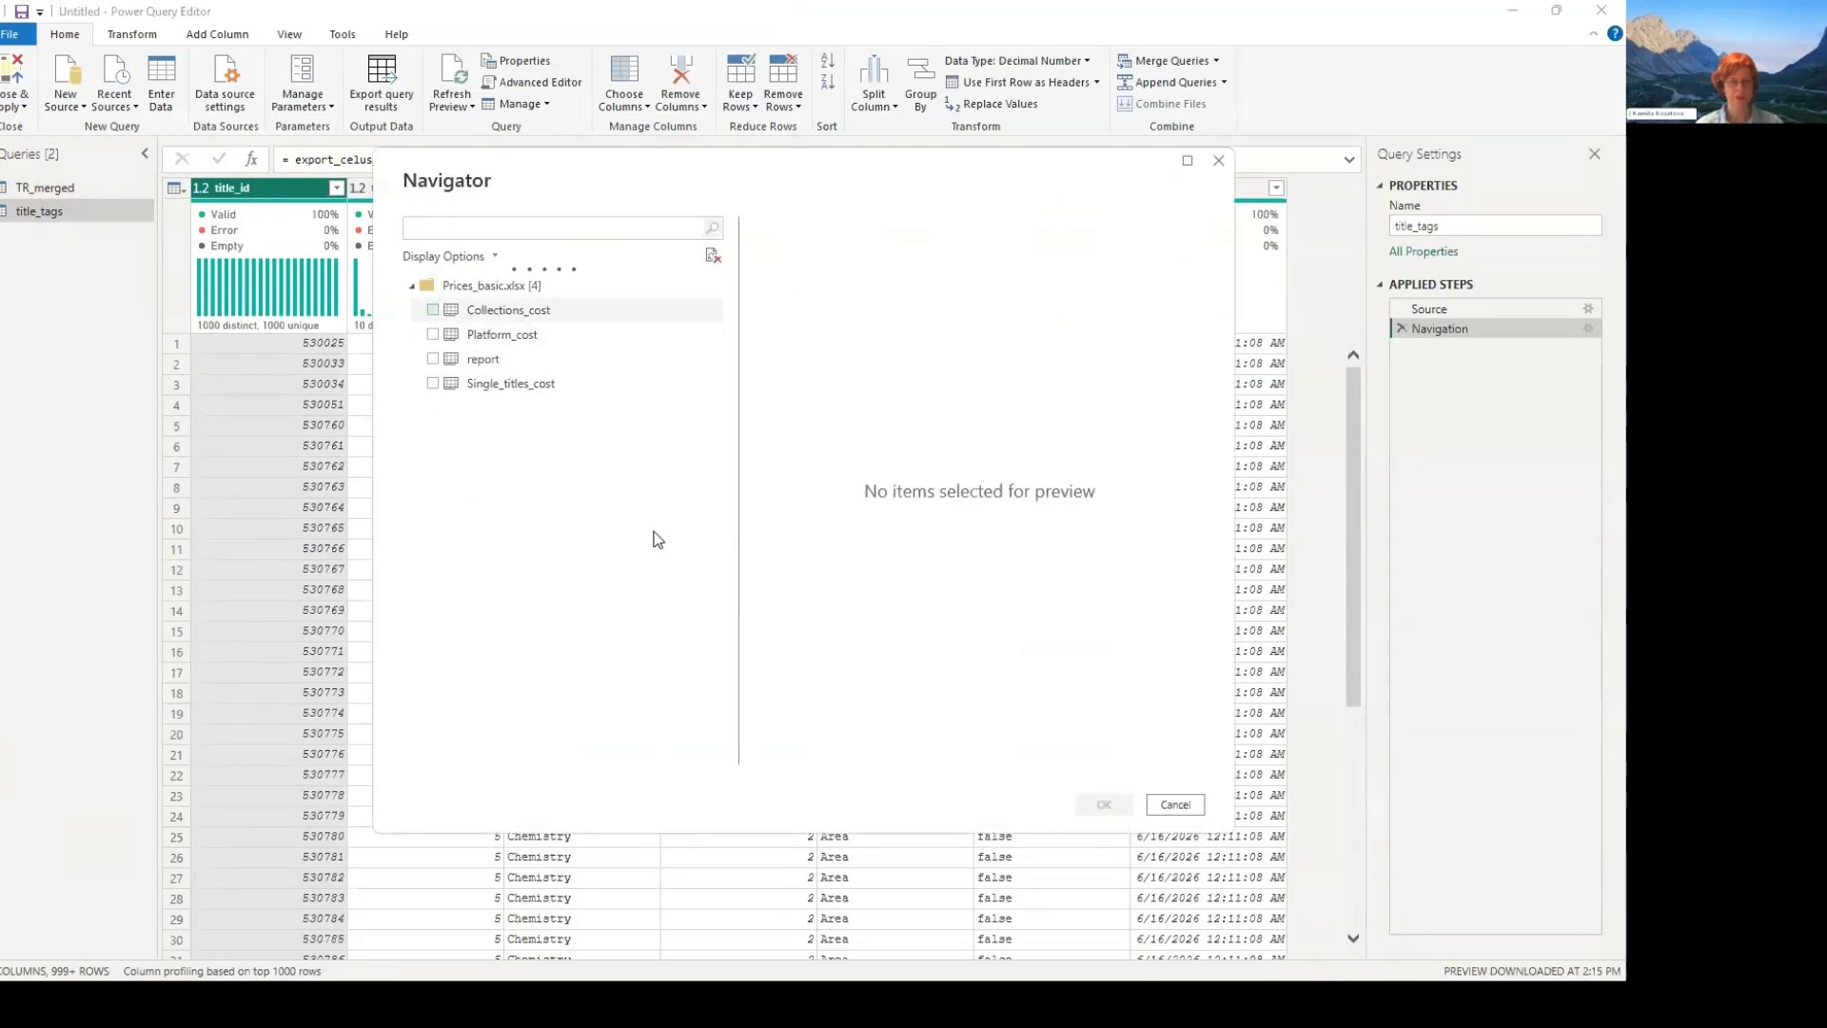
left_click(433, 309)
left_click(433, 334)
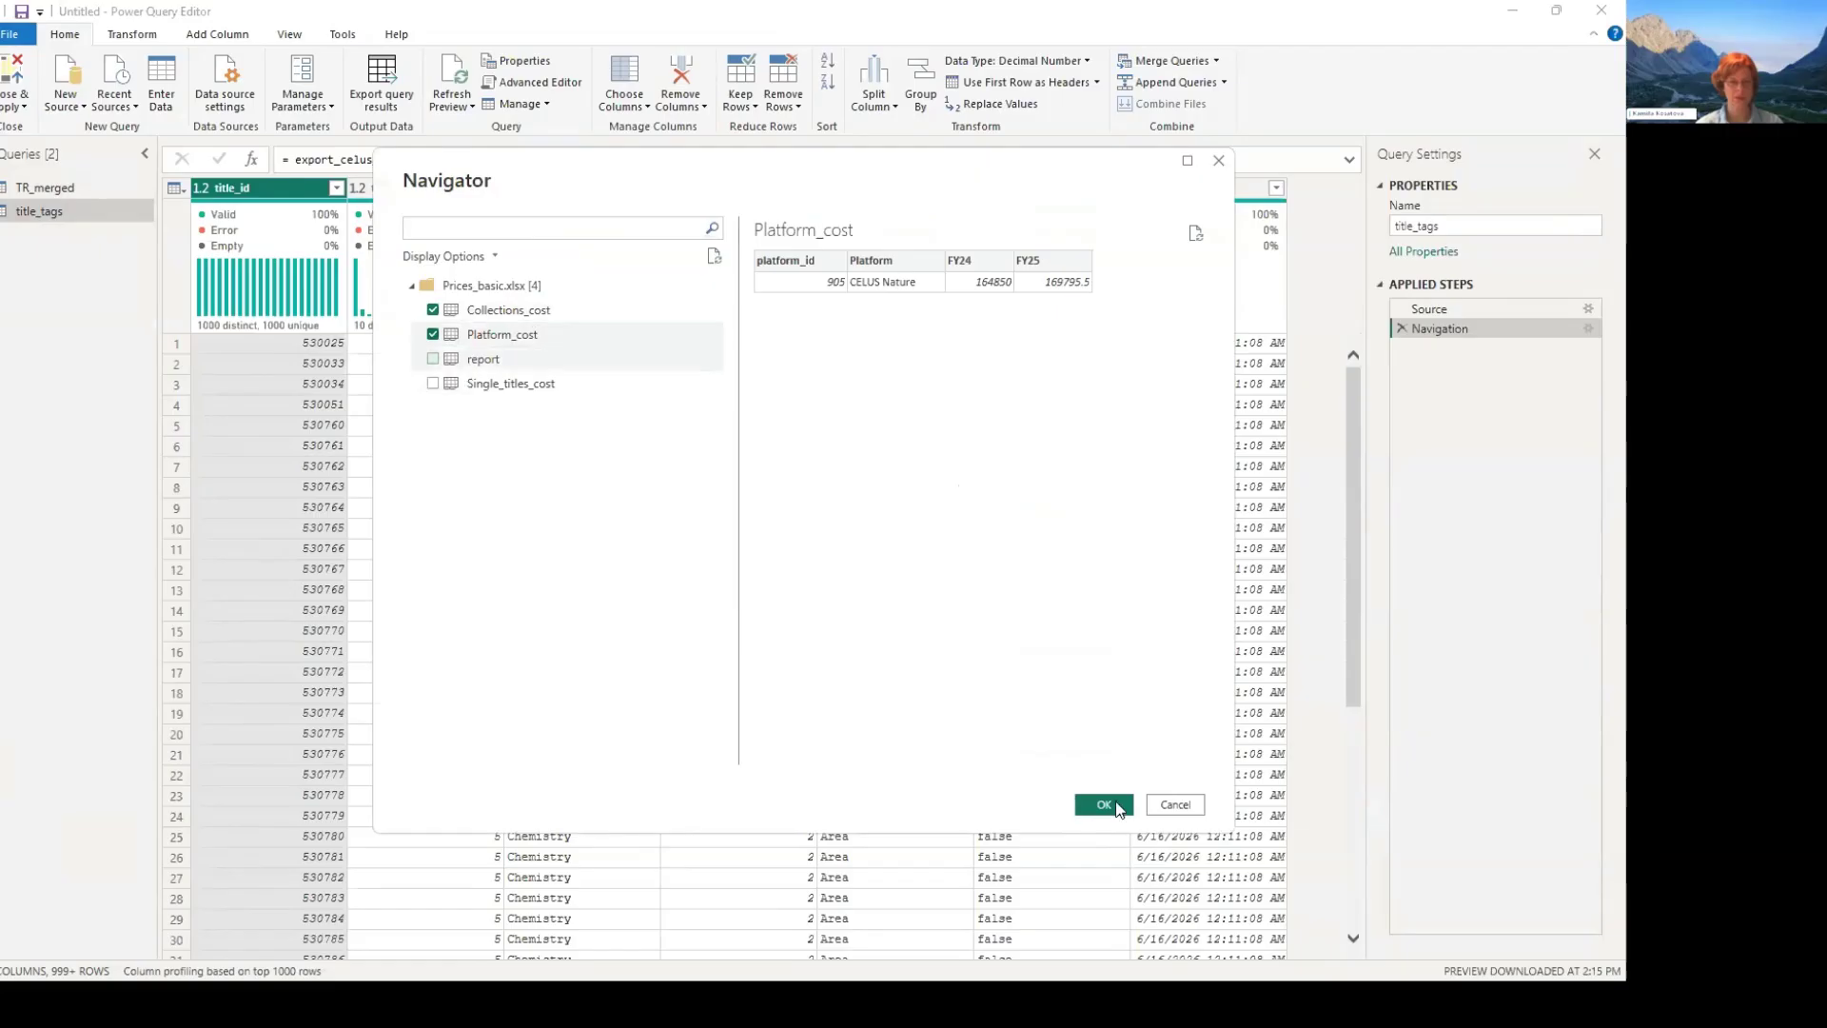
left_click(433, 384)
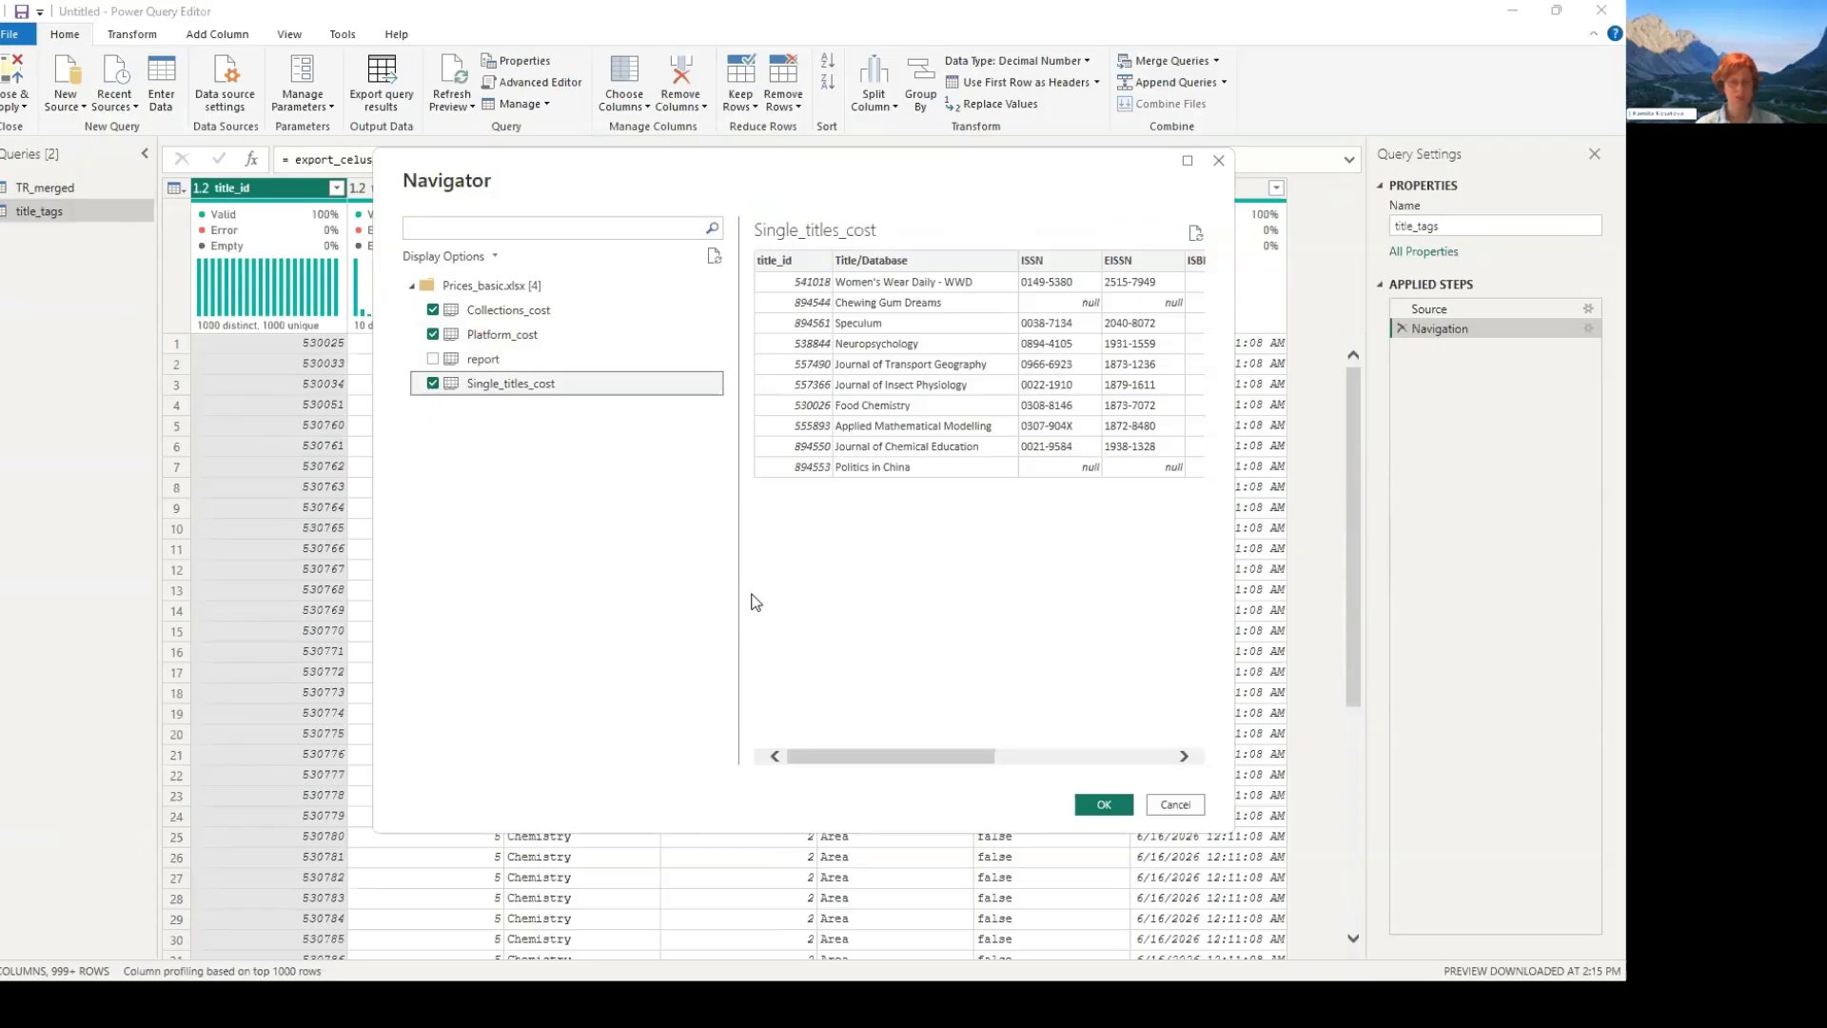
left_click(1104, 804)
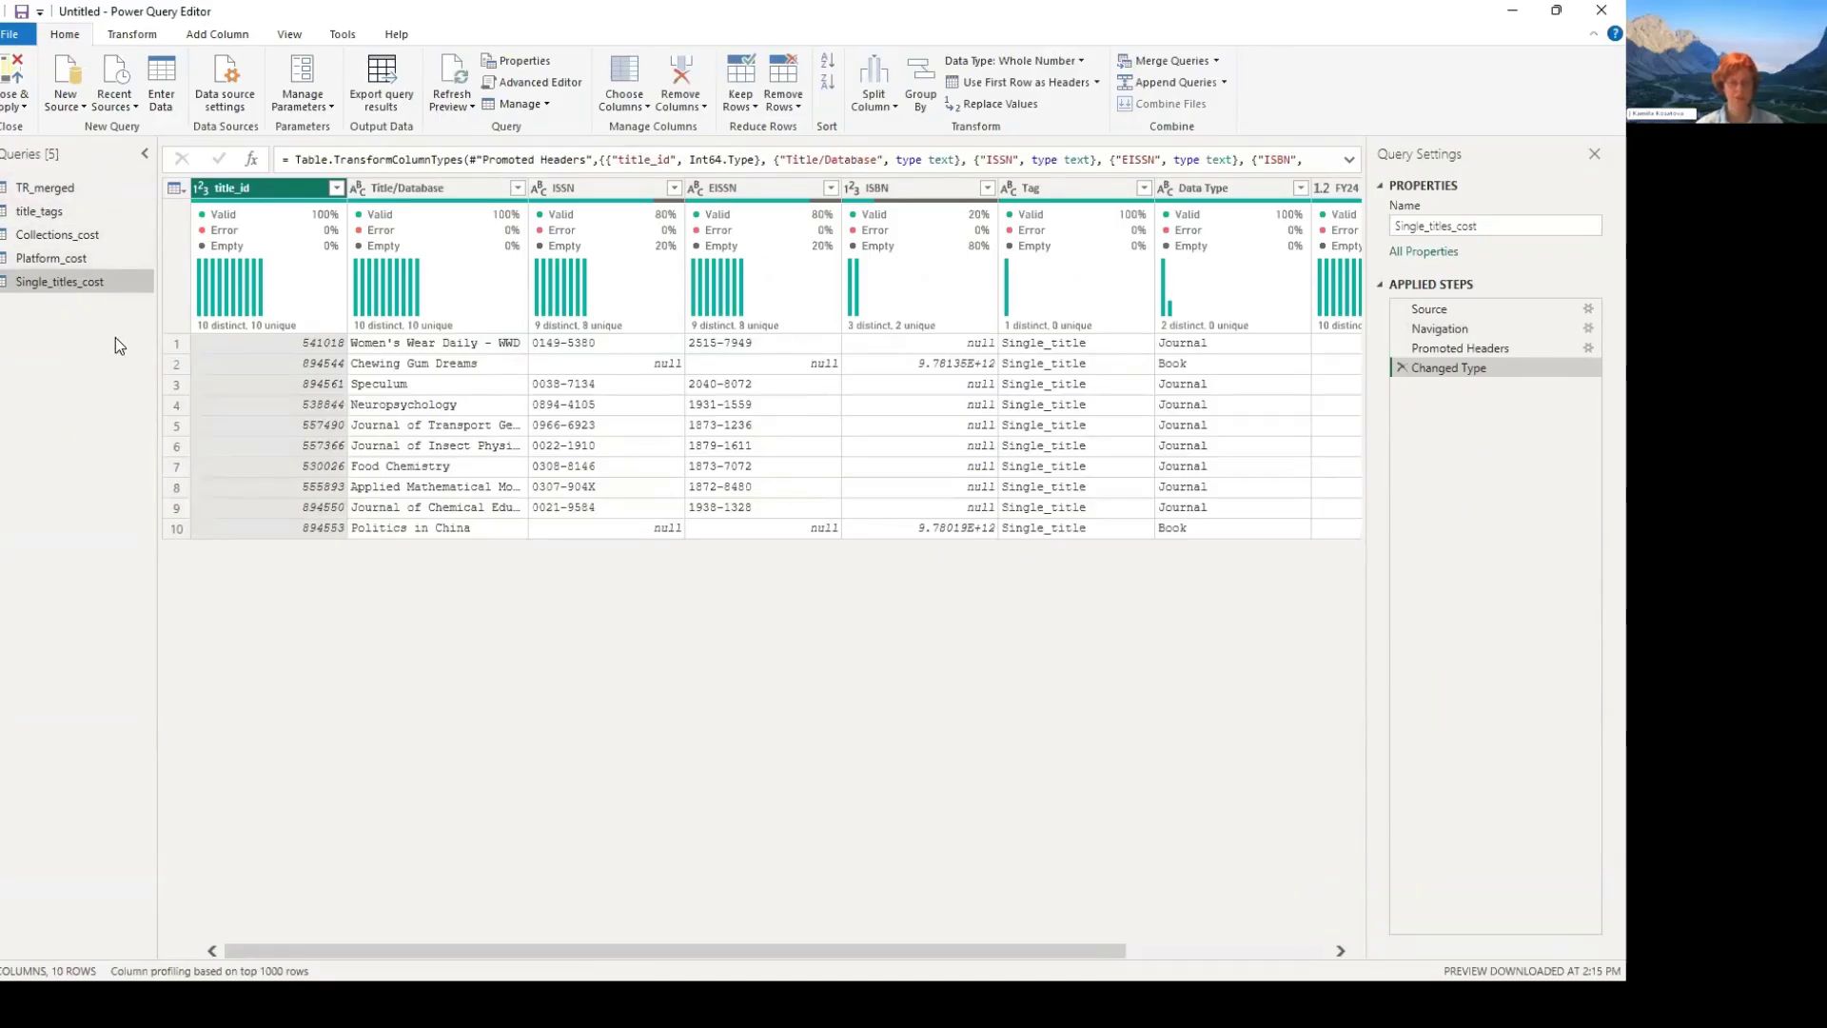
- Close the query editor without applying the changes, discard the untitled report unsaved, and switch to the Power Query window of DEMO_basic
key("Home")
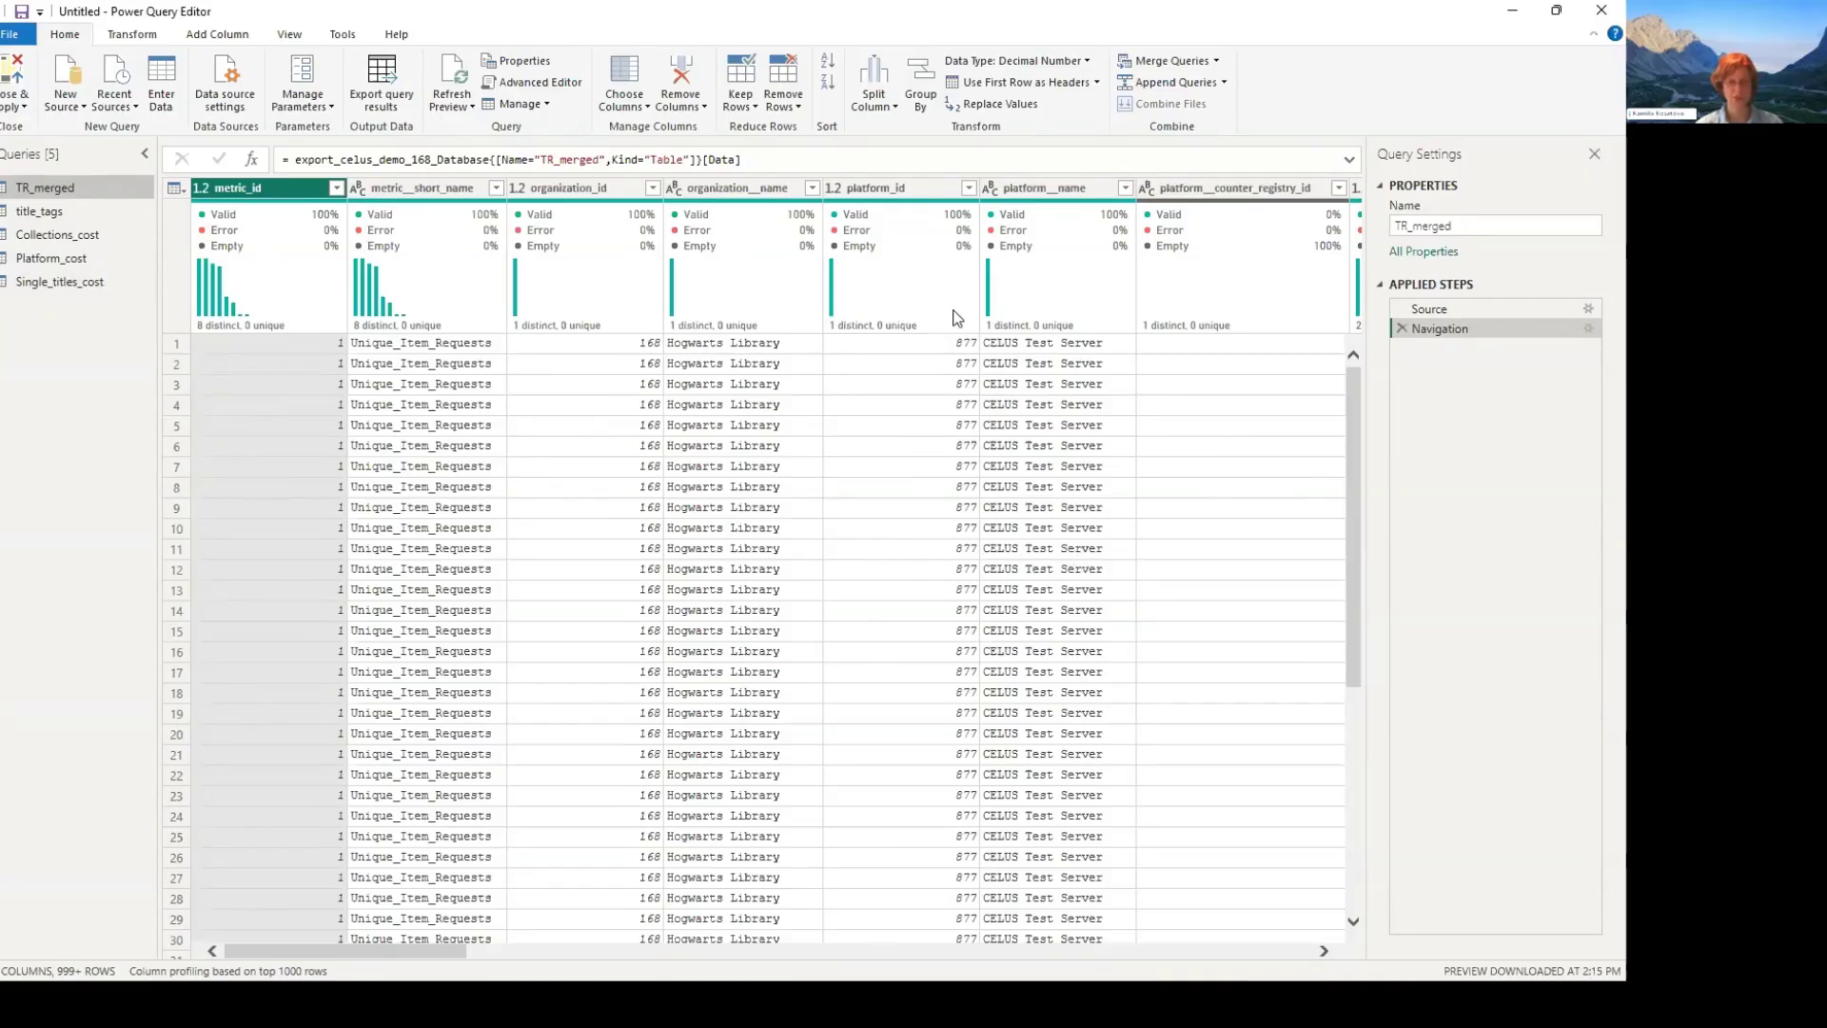
left_click(1601, 9)
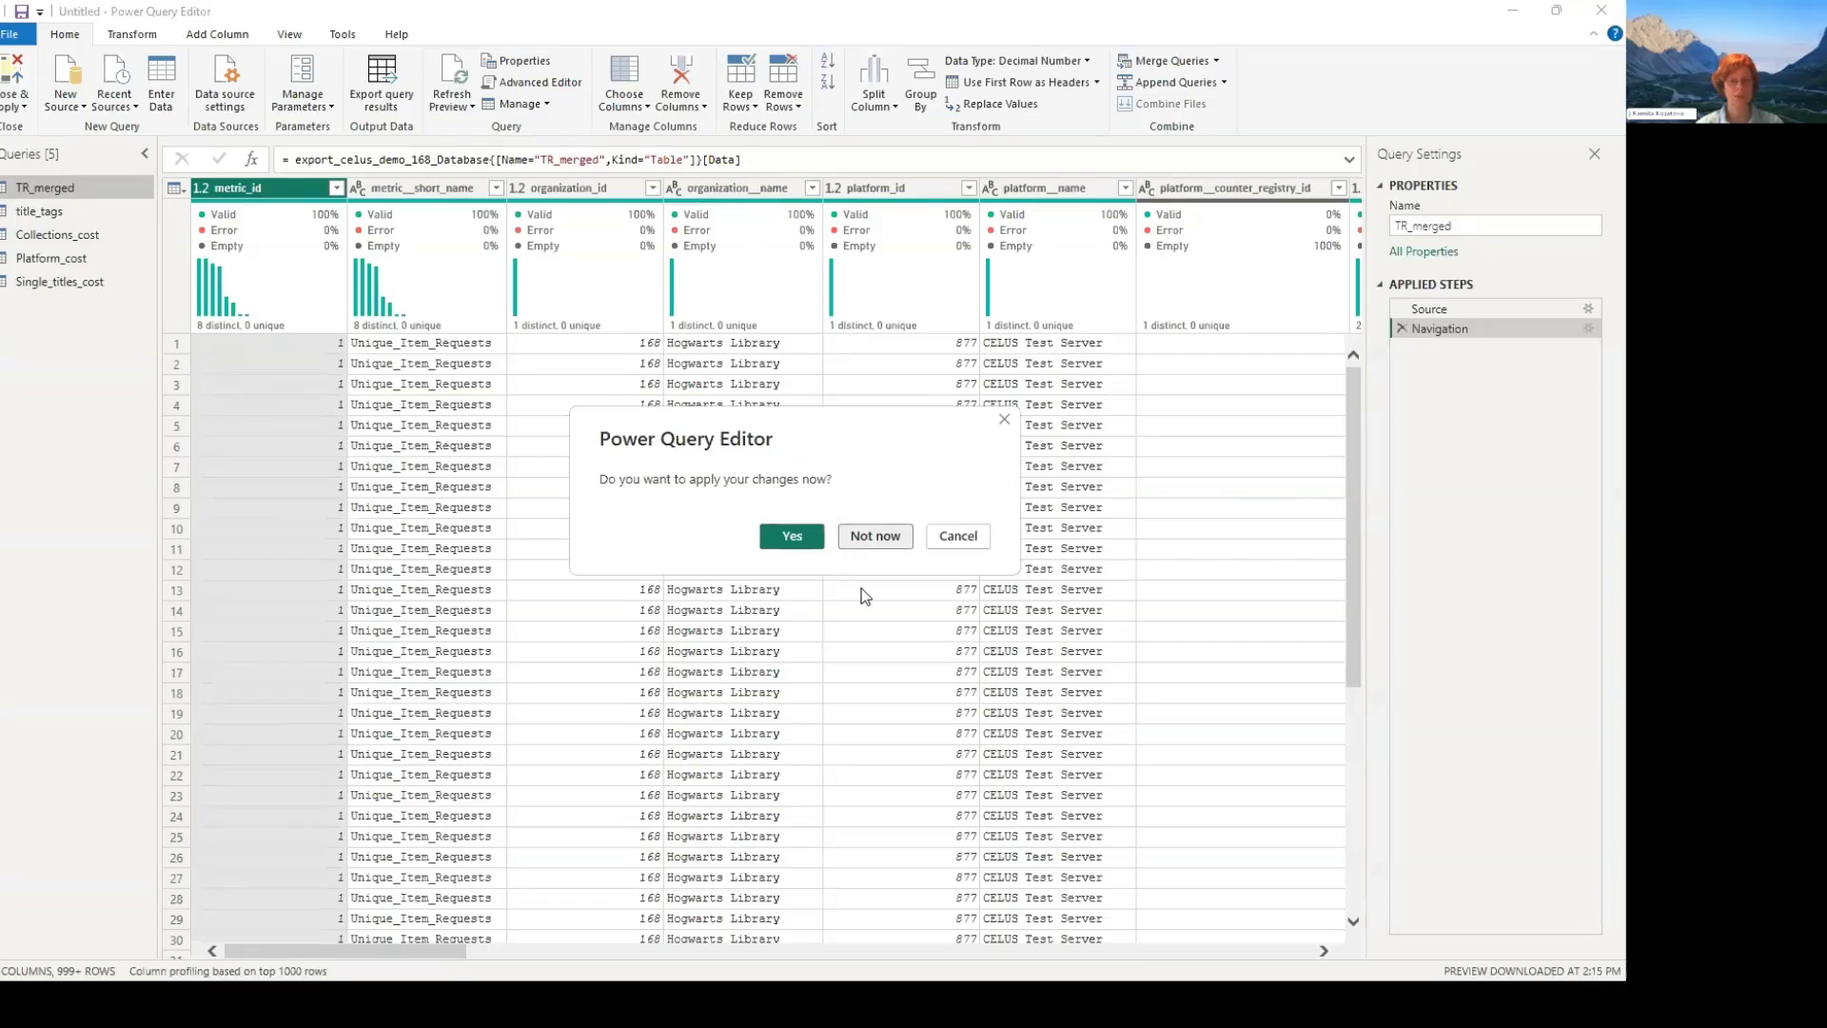
left_click(875, 536)
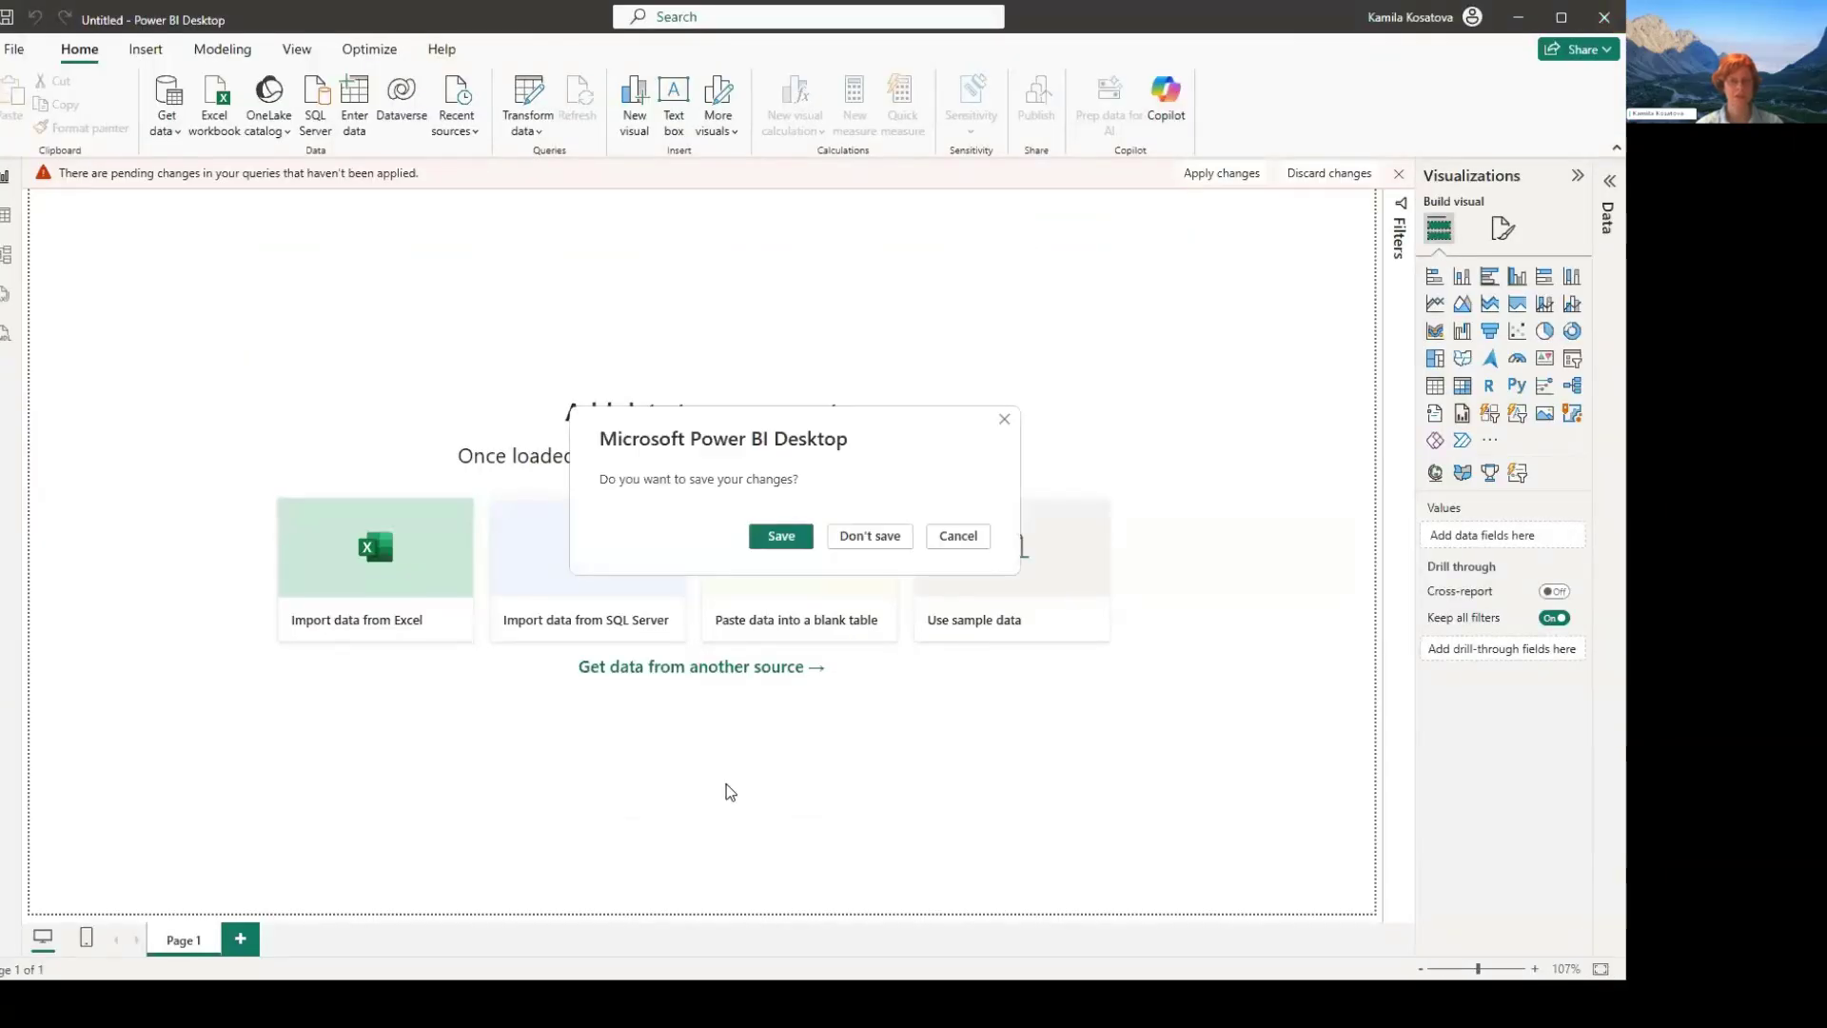
left_click(870, 535)
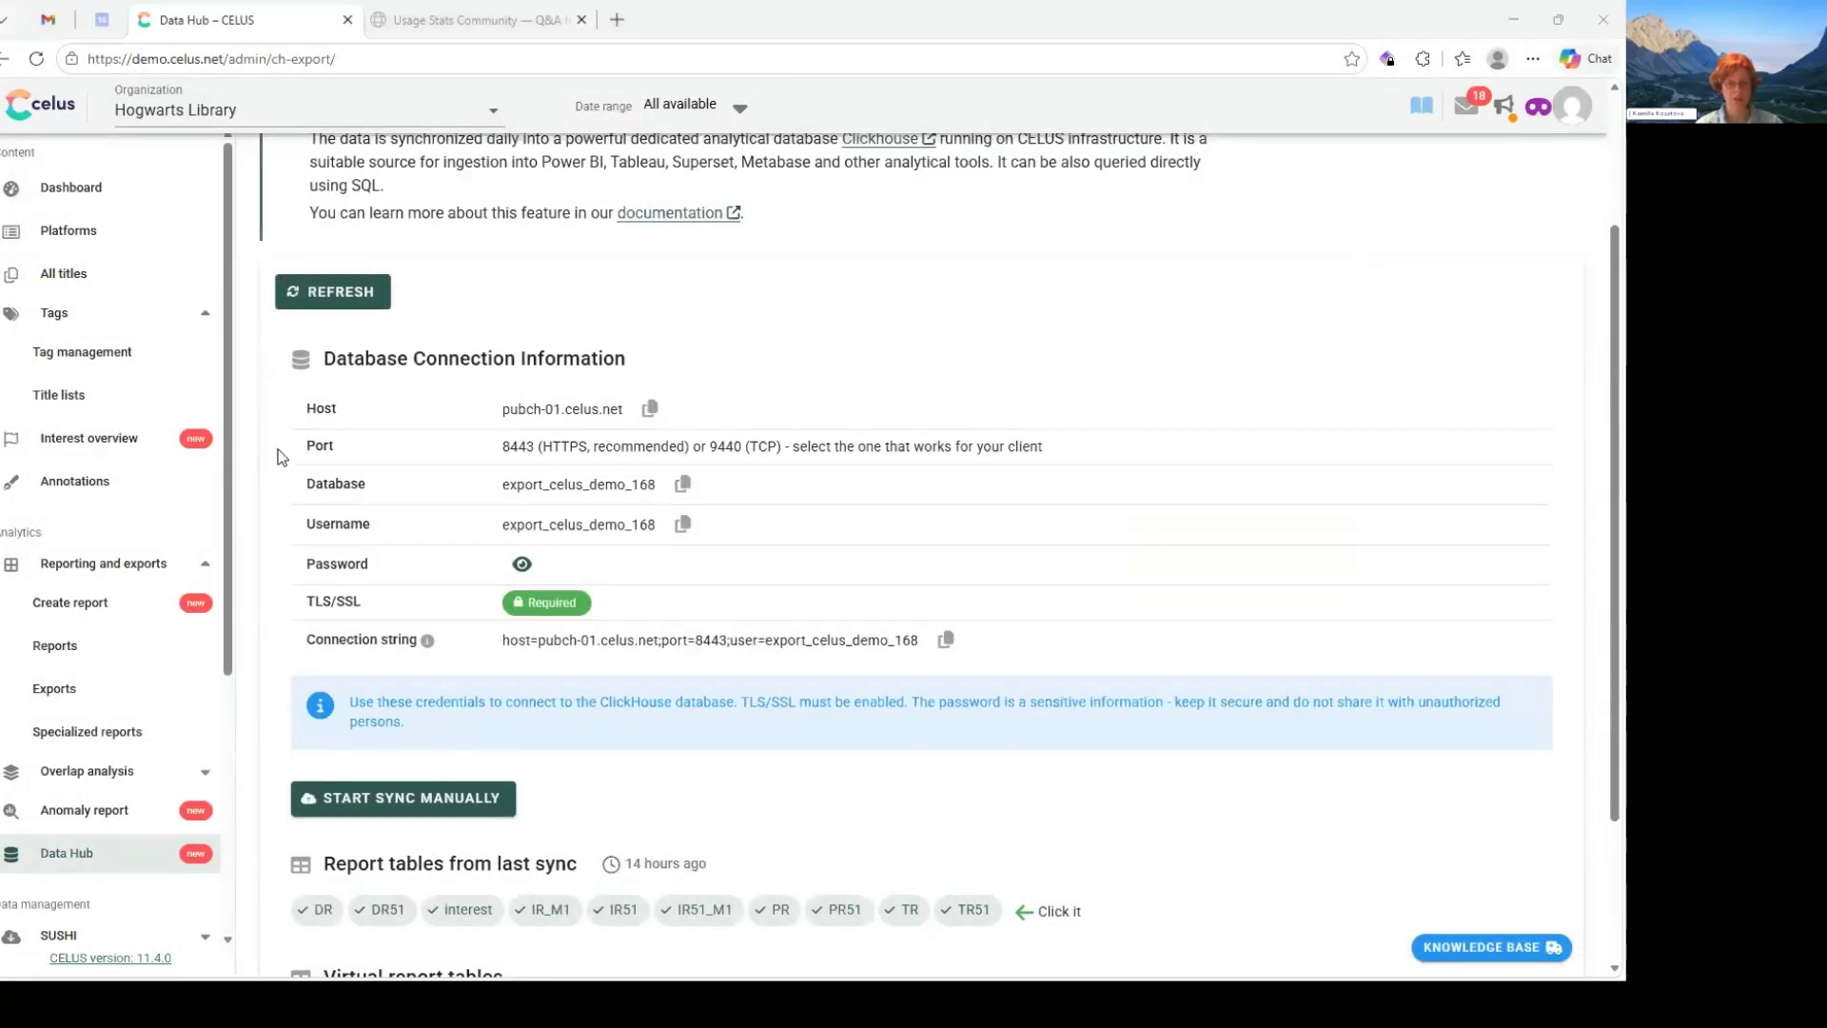
key("alt+Tab")
key("alt+Tab")
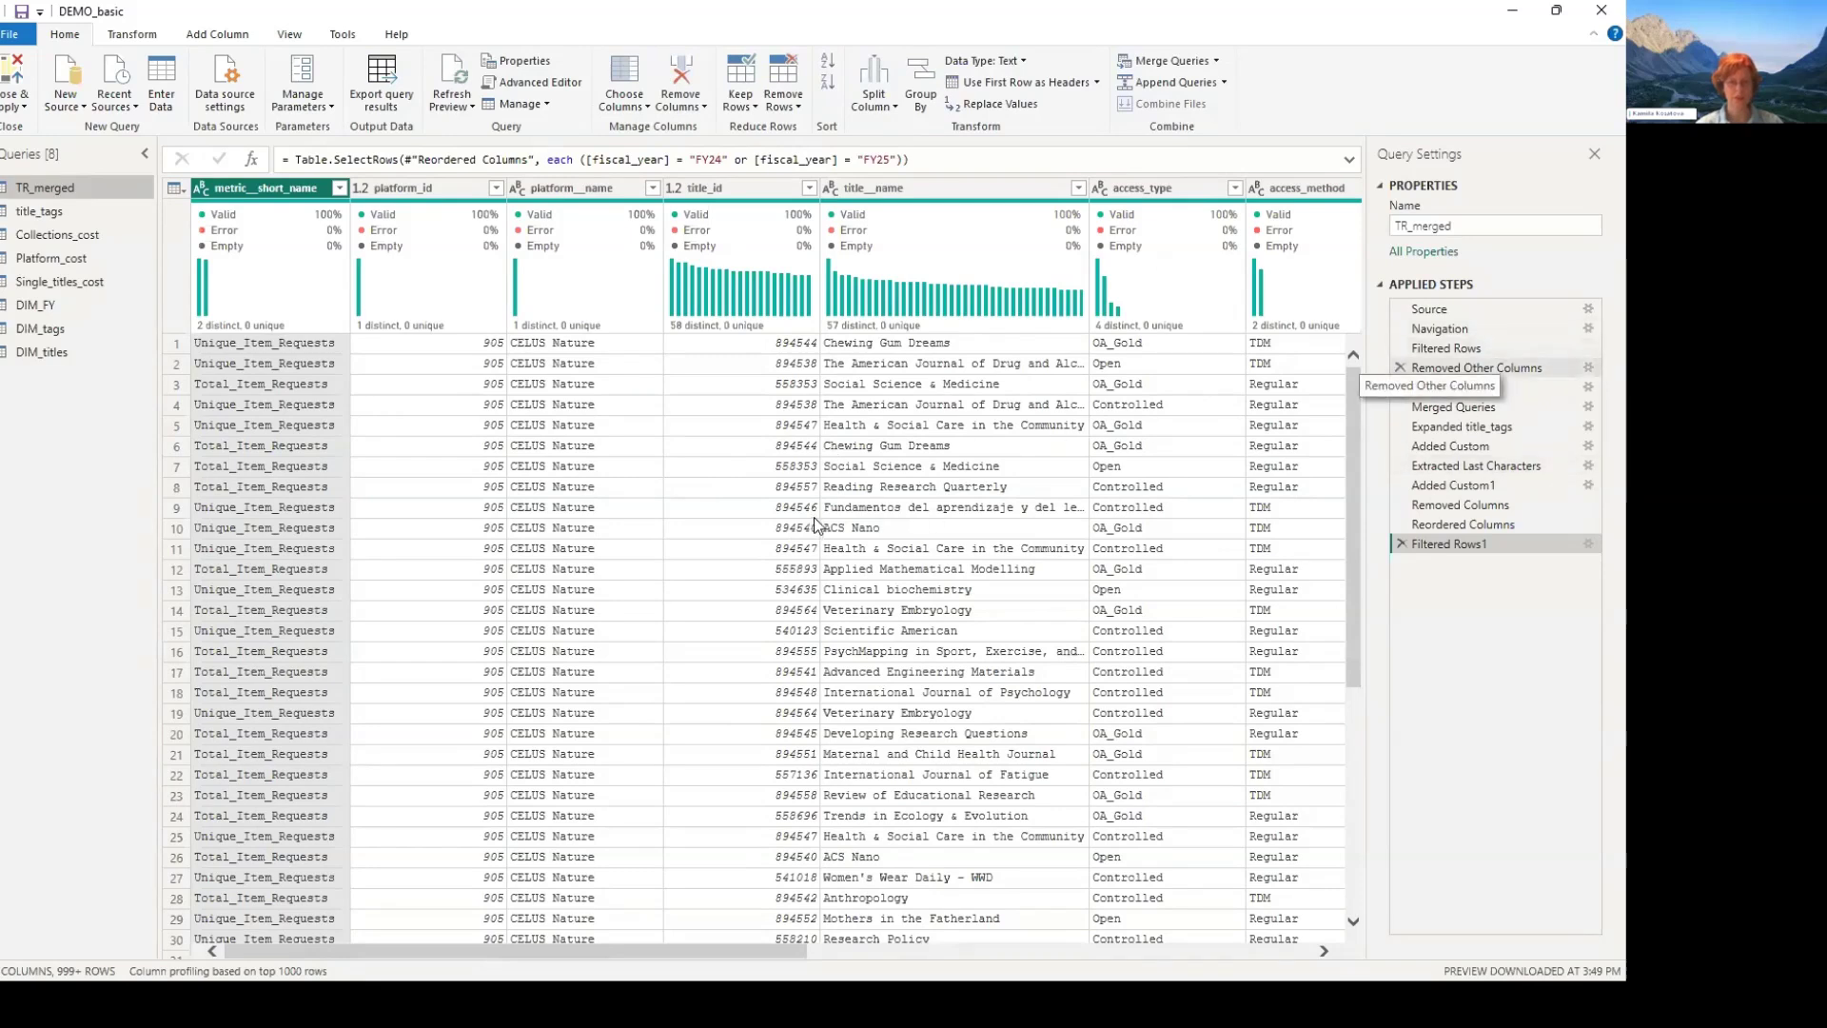
- Review the Filtered Rows step of TR_merged, checking the filters on metric__short_name and platform__name
left_click(1491, 351)
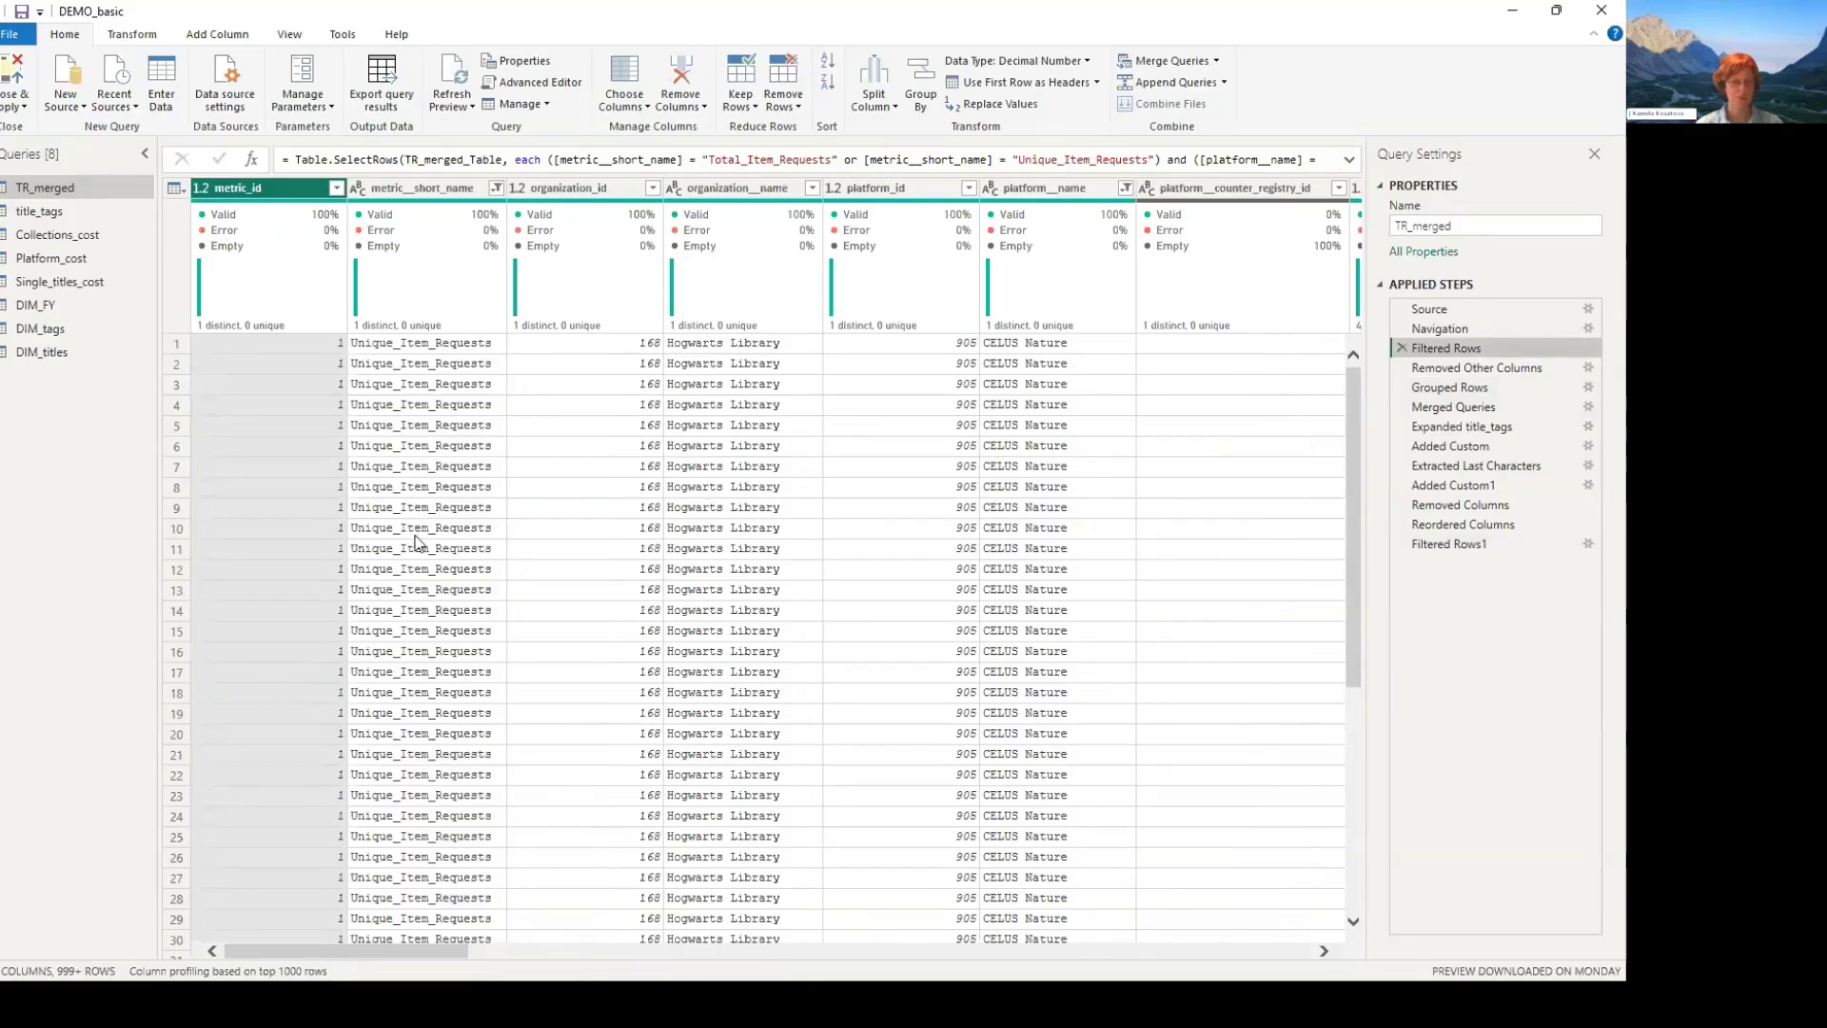
left_click(495, 186)
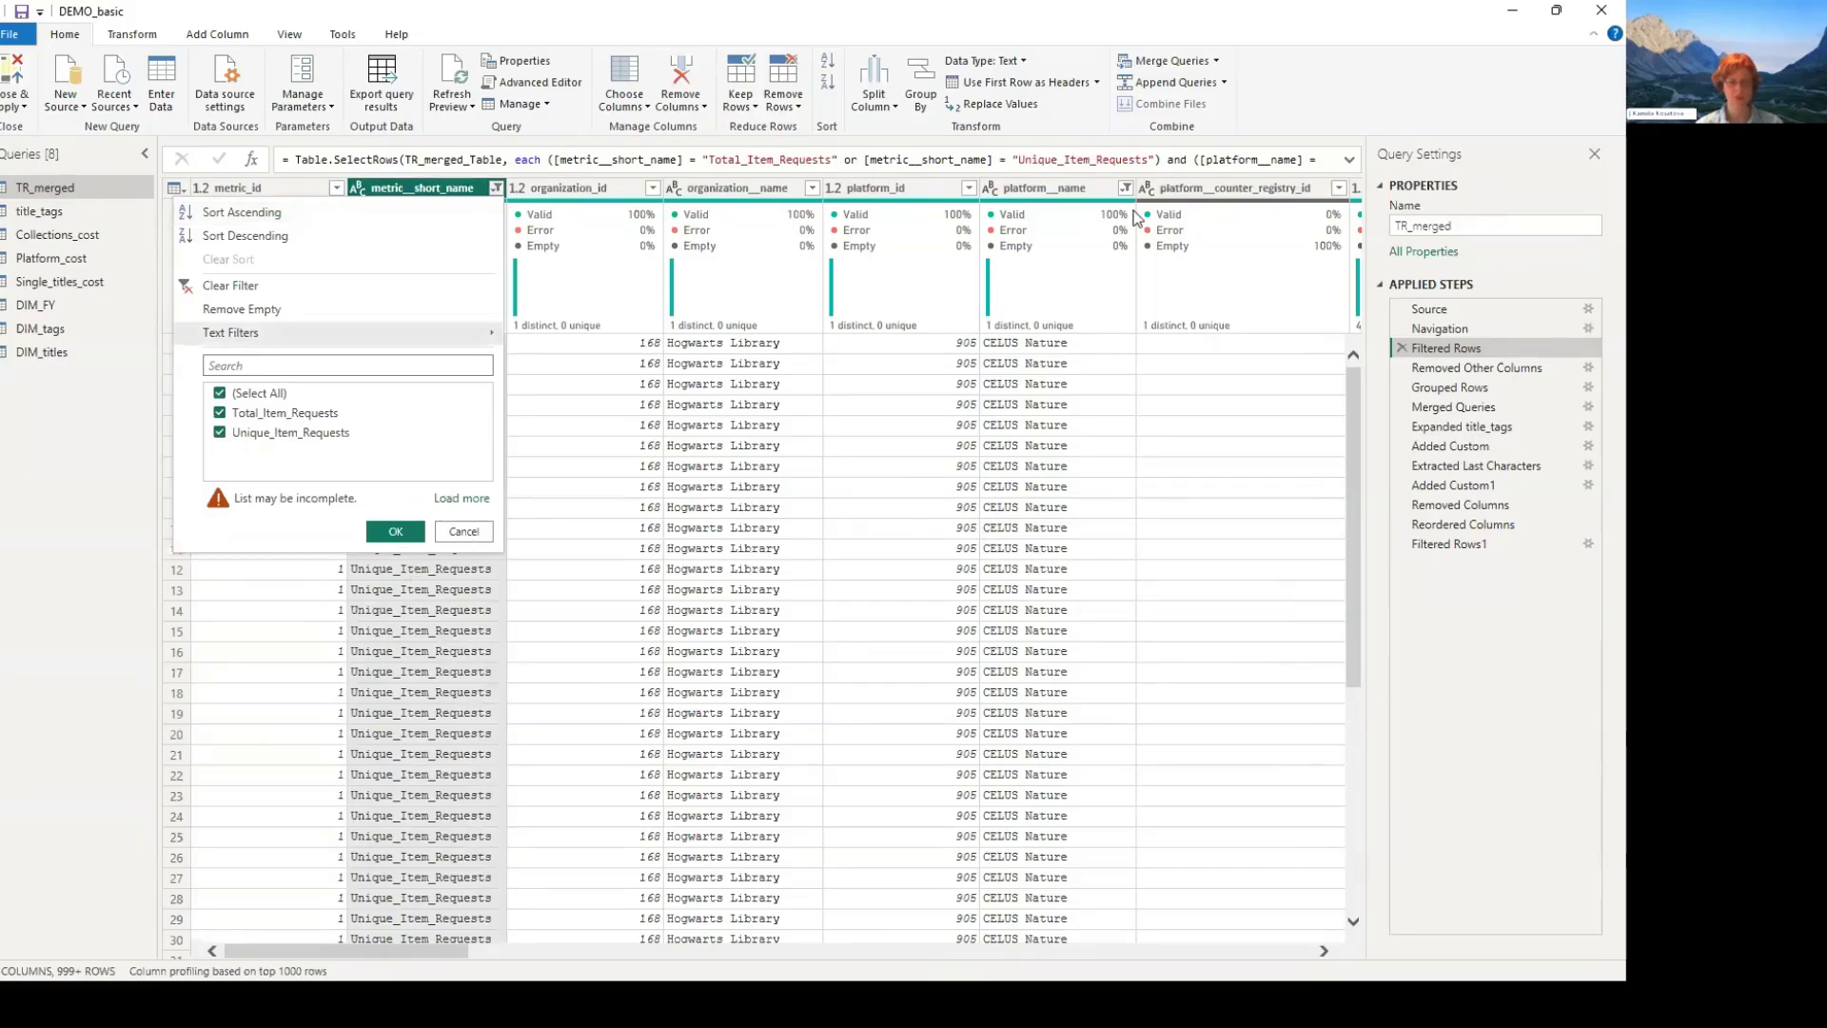
left_click(1104, 426)
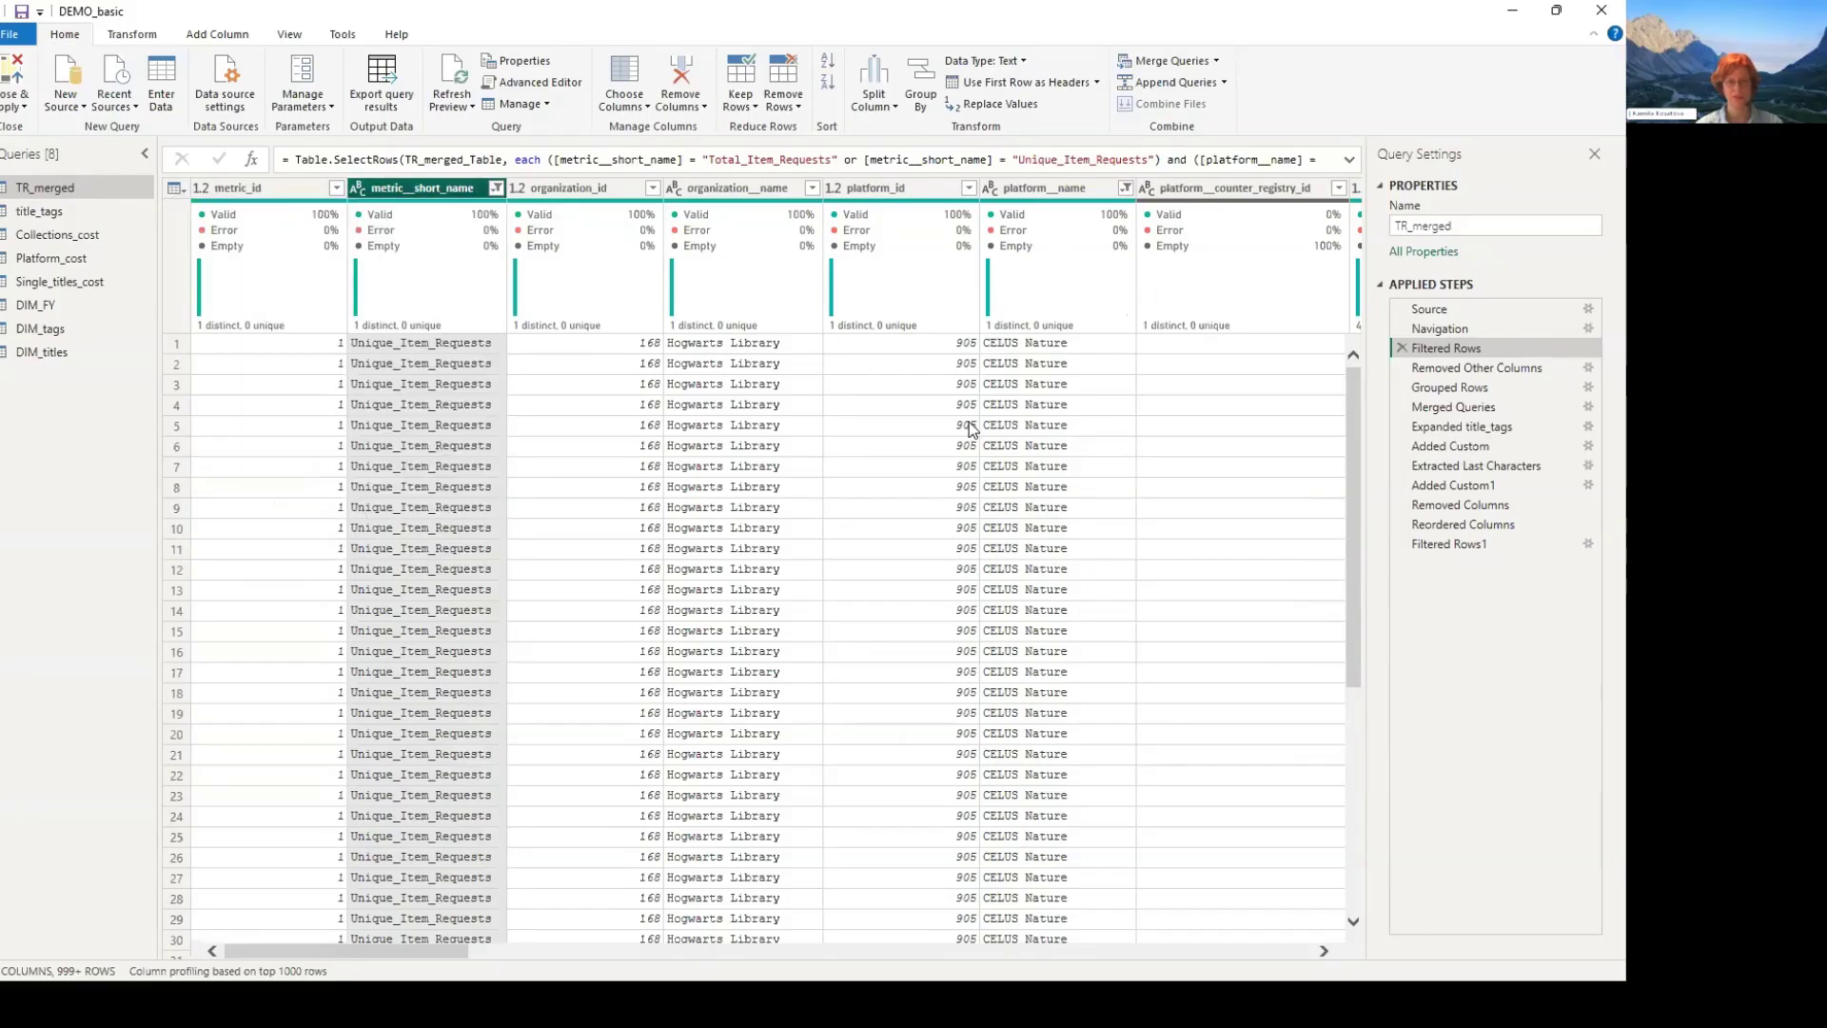
left_click(1126, 189)
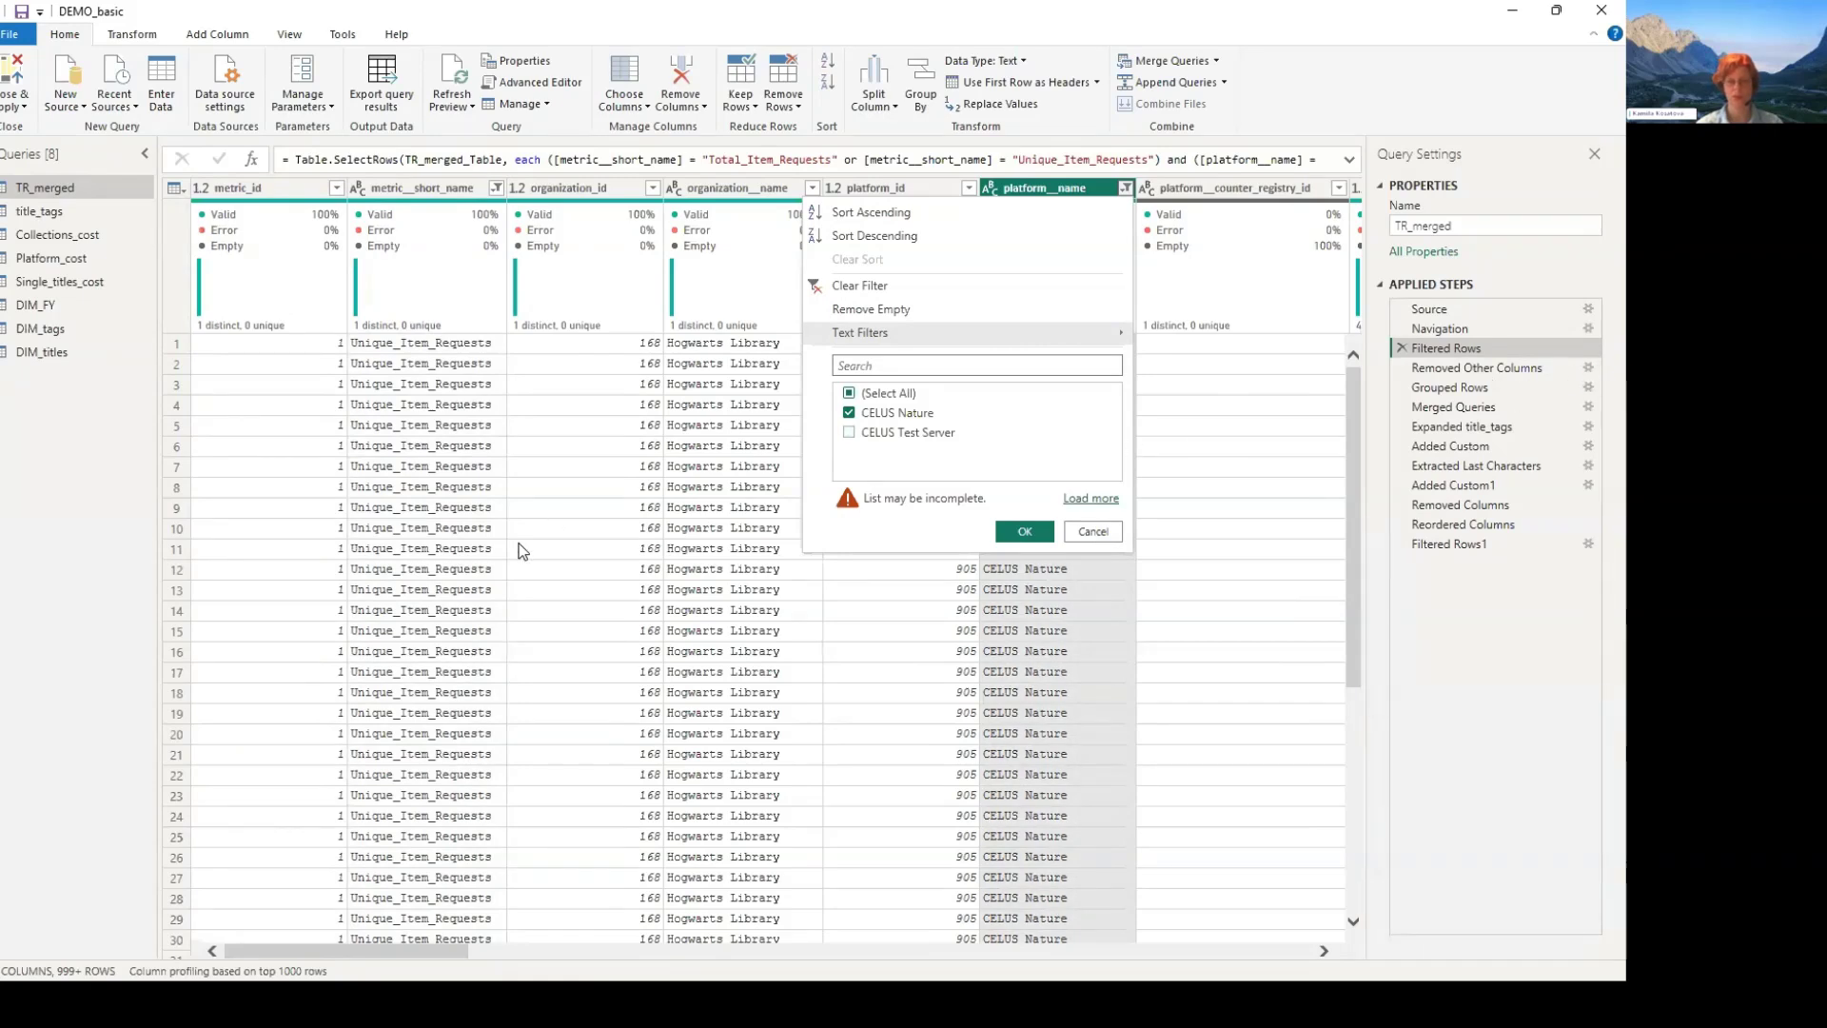
left_click(705, 559)
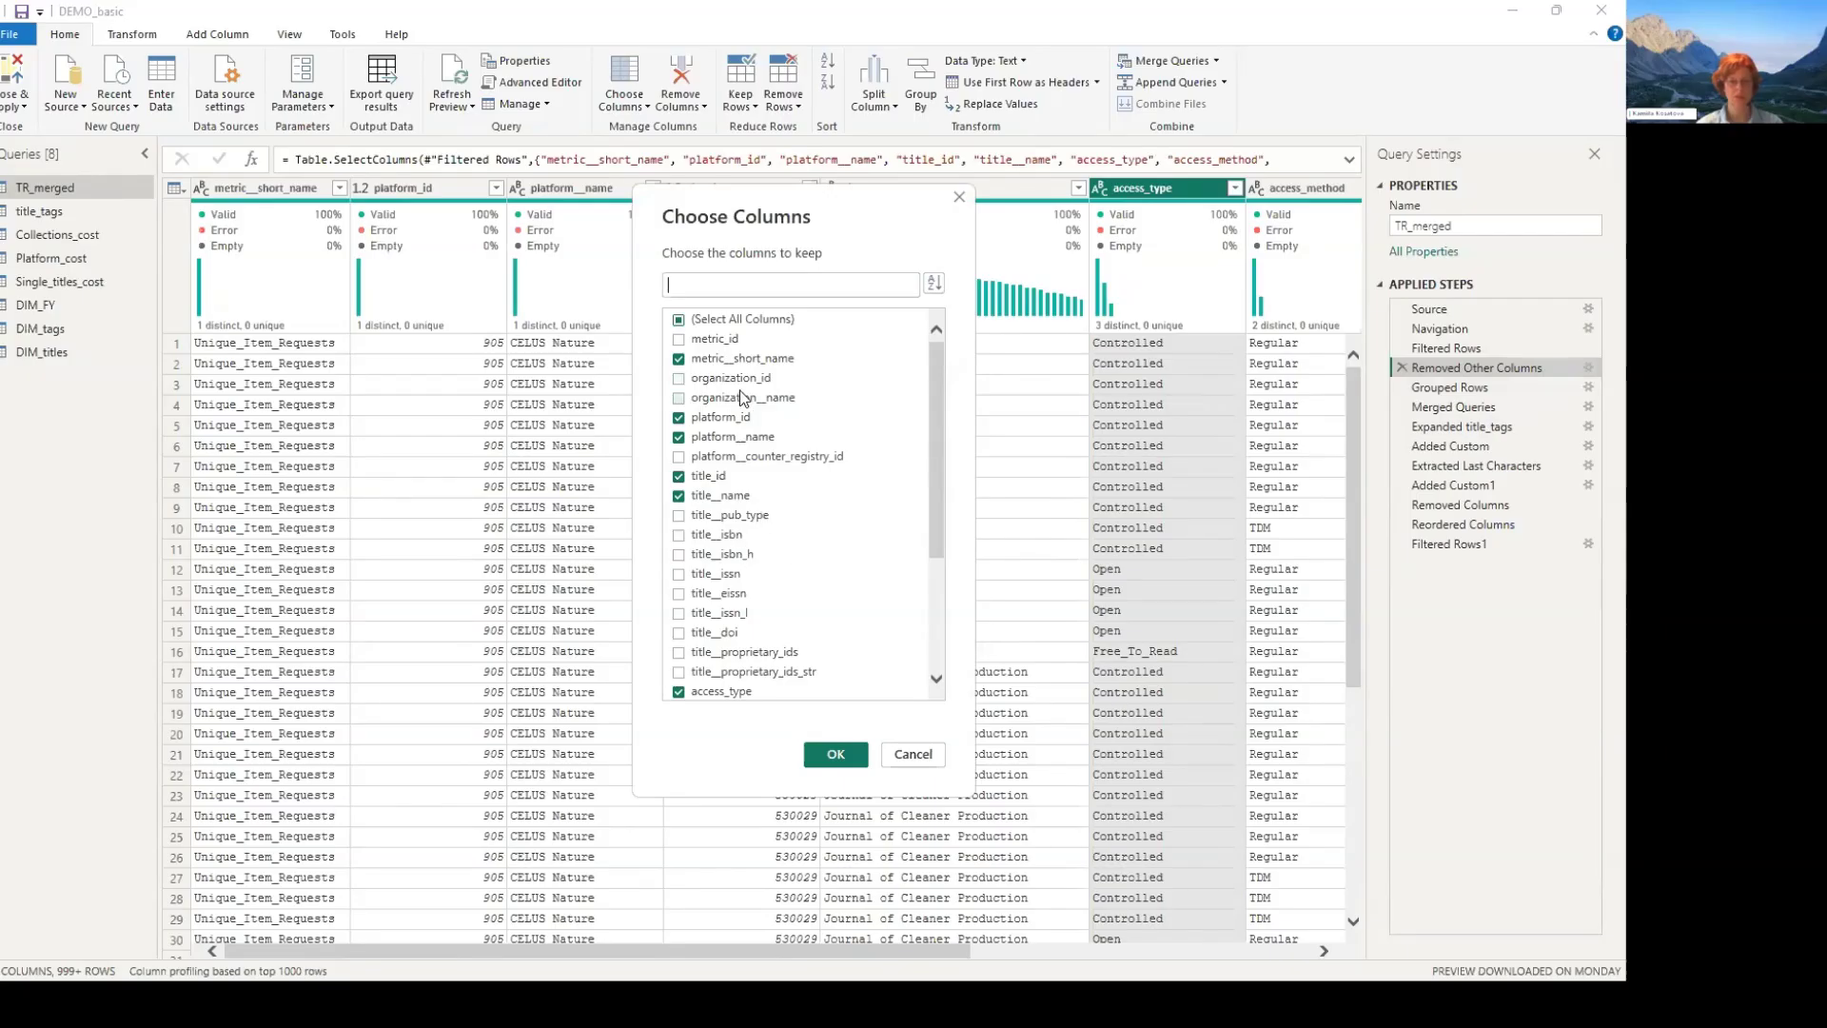
- Check which columns the Removed Other Columns step of TR_merged keeps, and leave the selection as it is
scroll(741, 424, "down", 4)
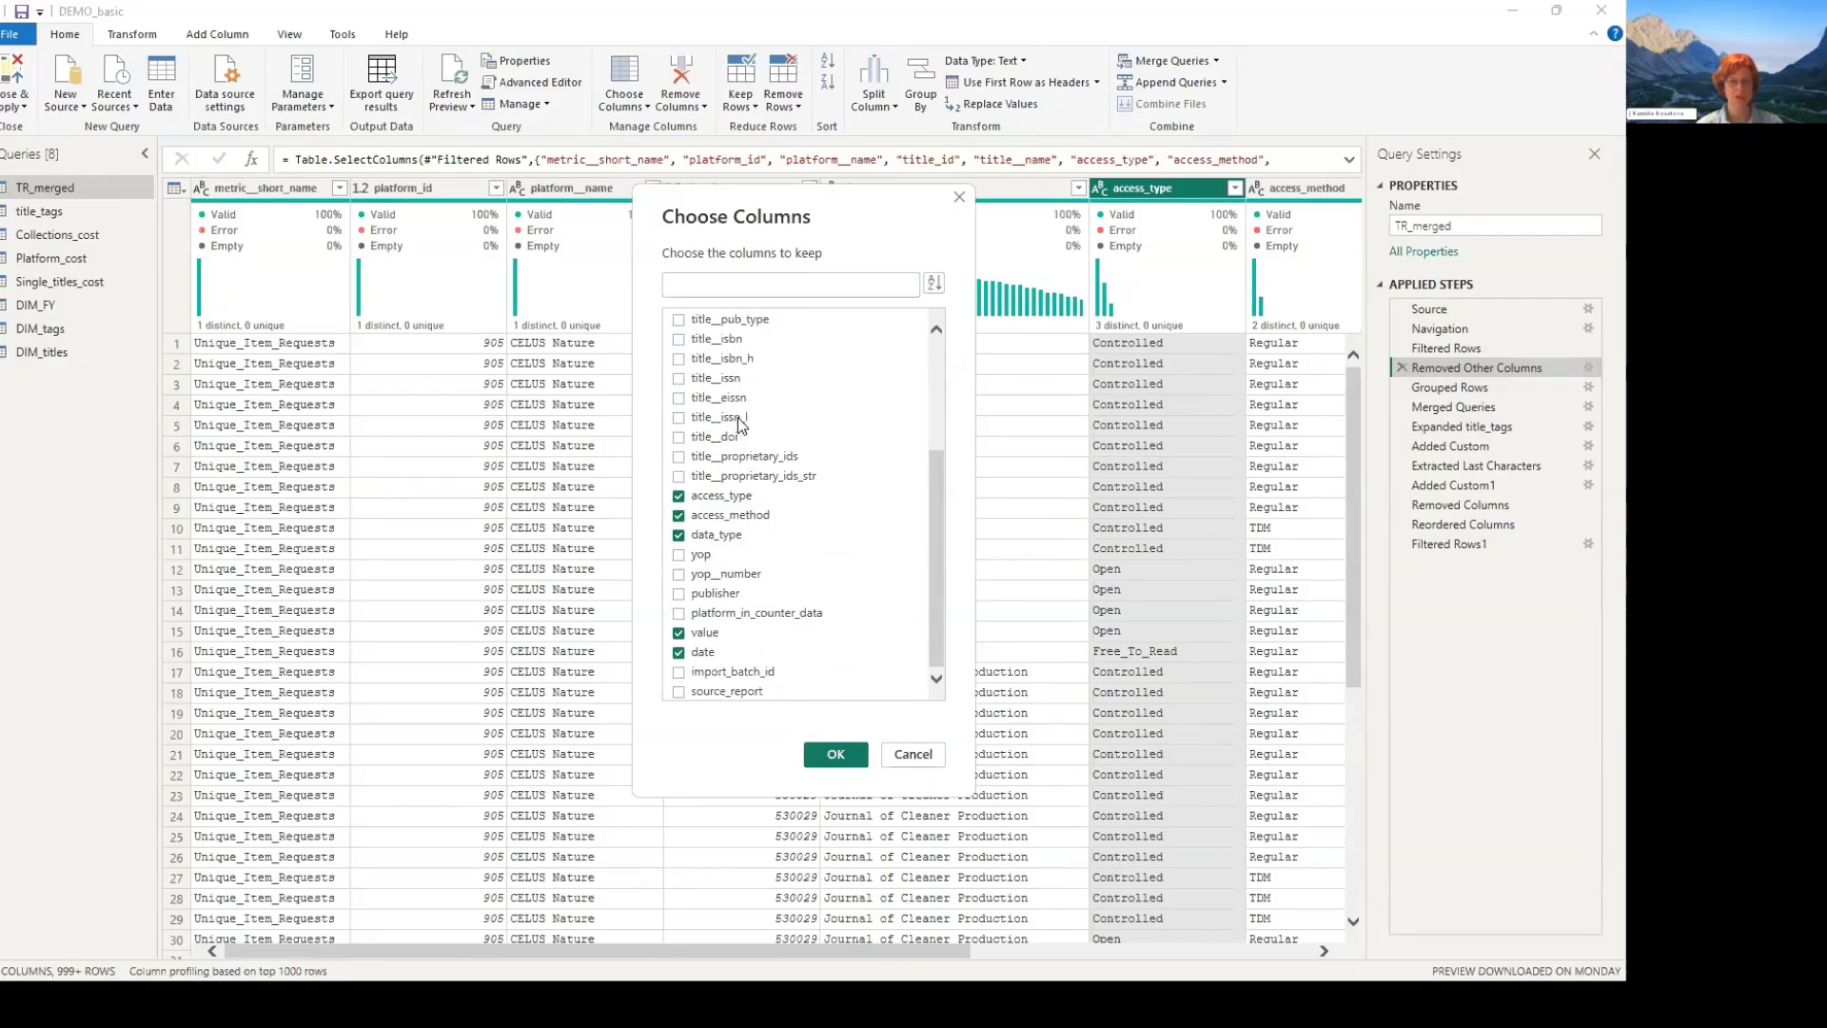
scroll(740, 423, "up", 4)
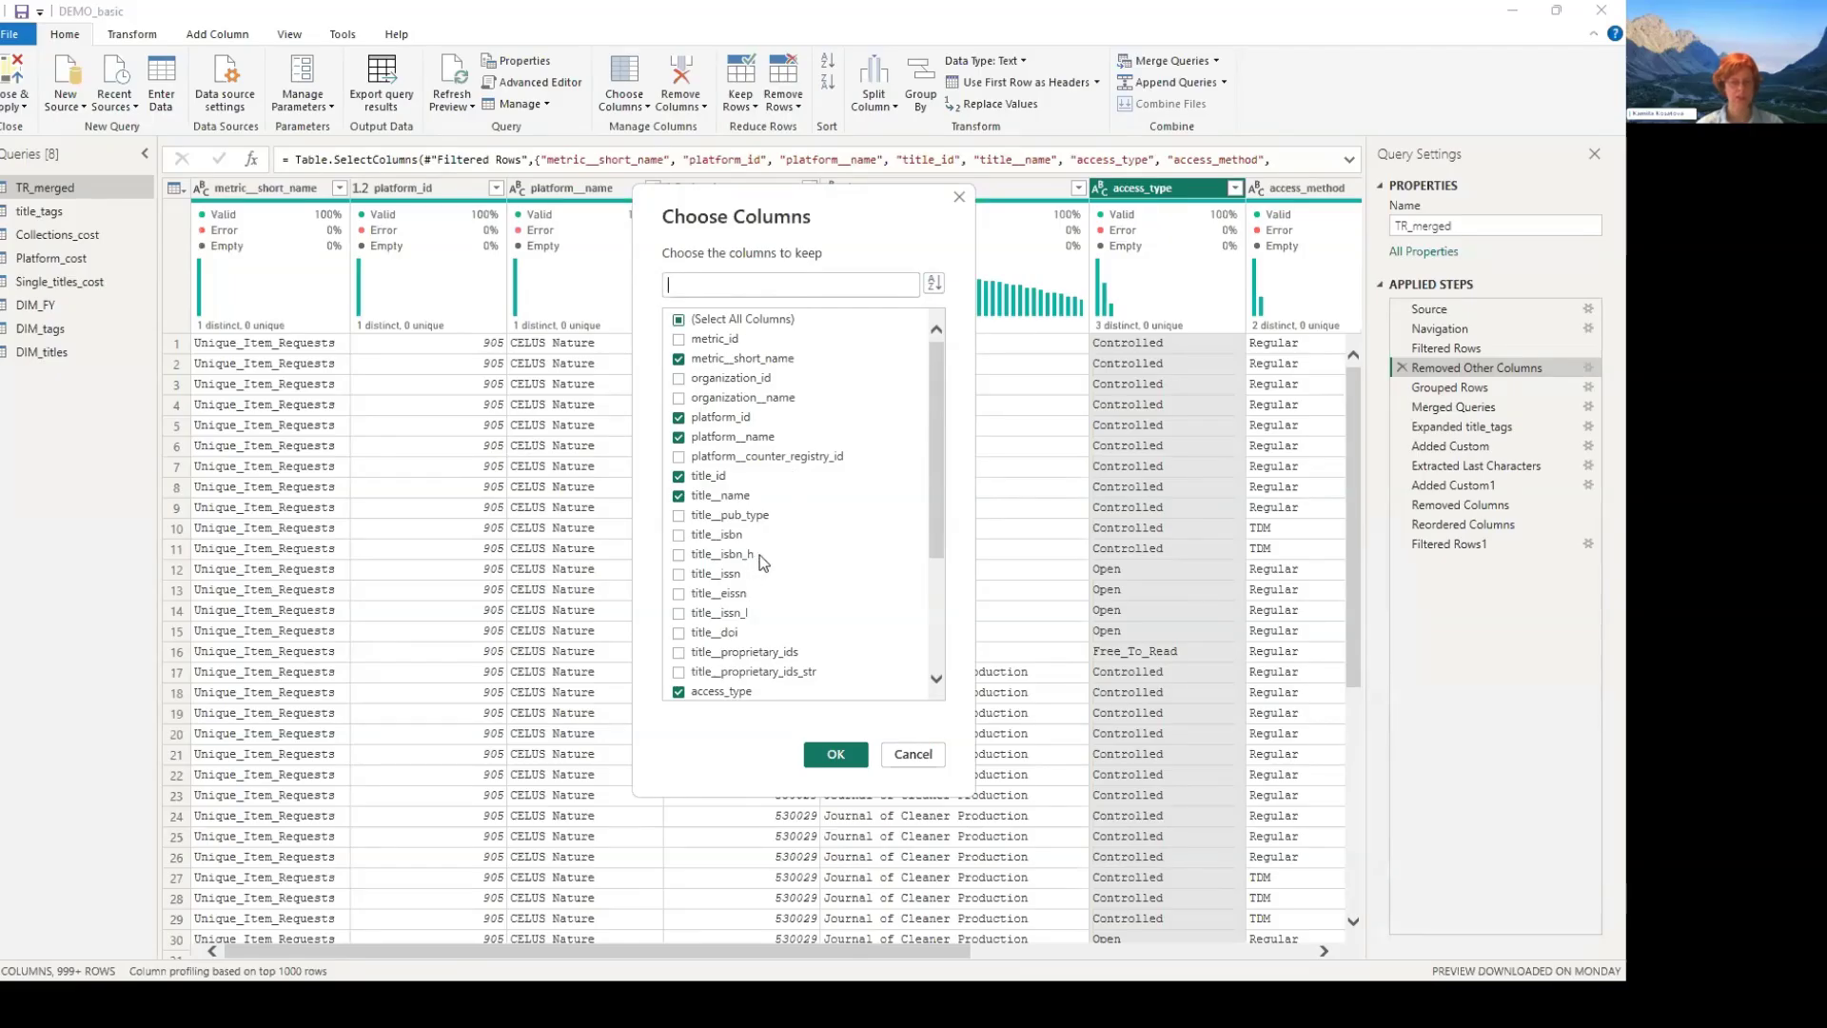
scroll(759, 556, "down", 3)
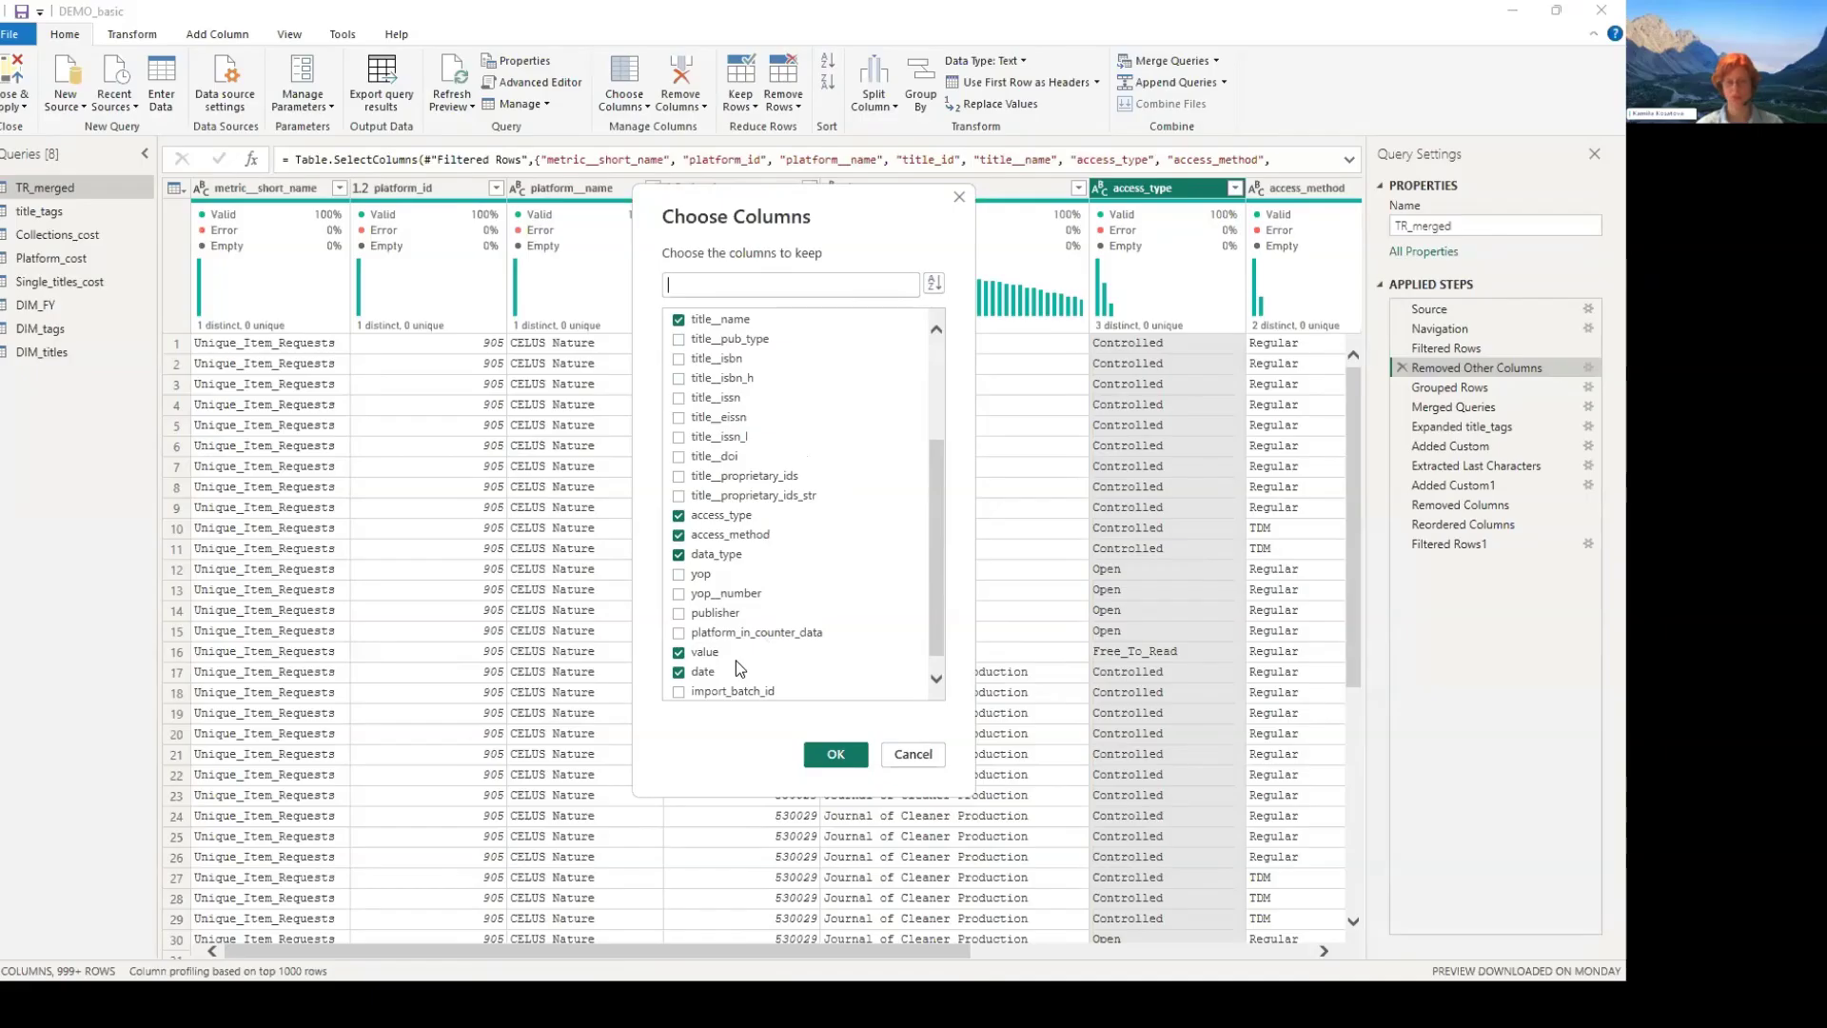
scroll(727, 636, "up", 2)
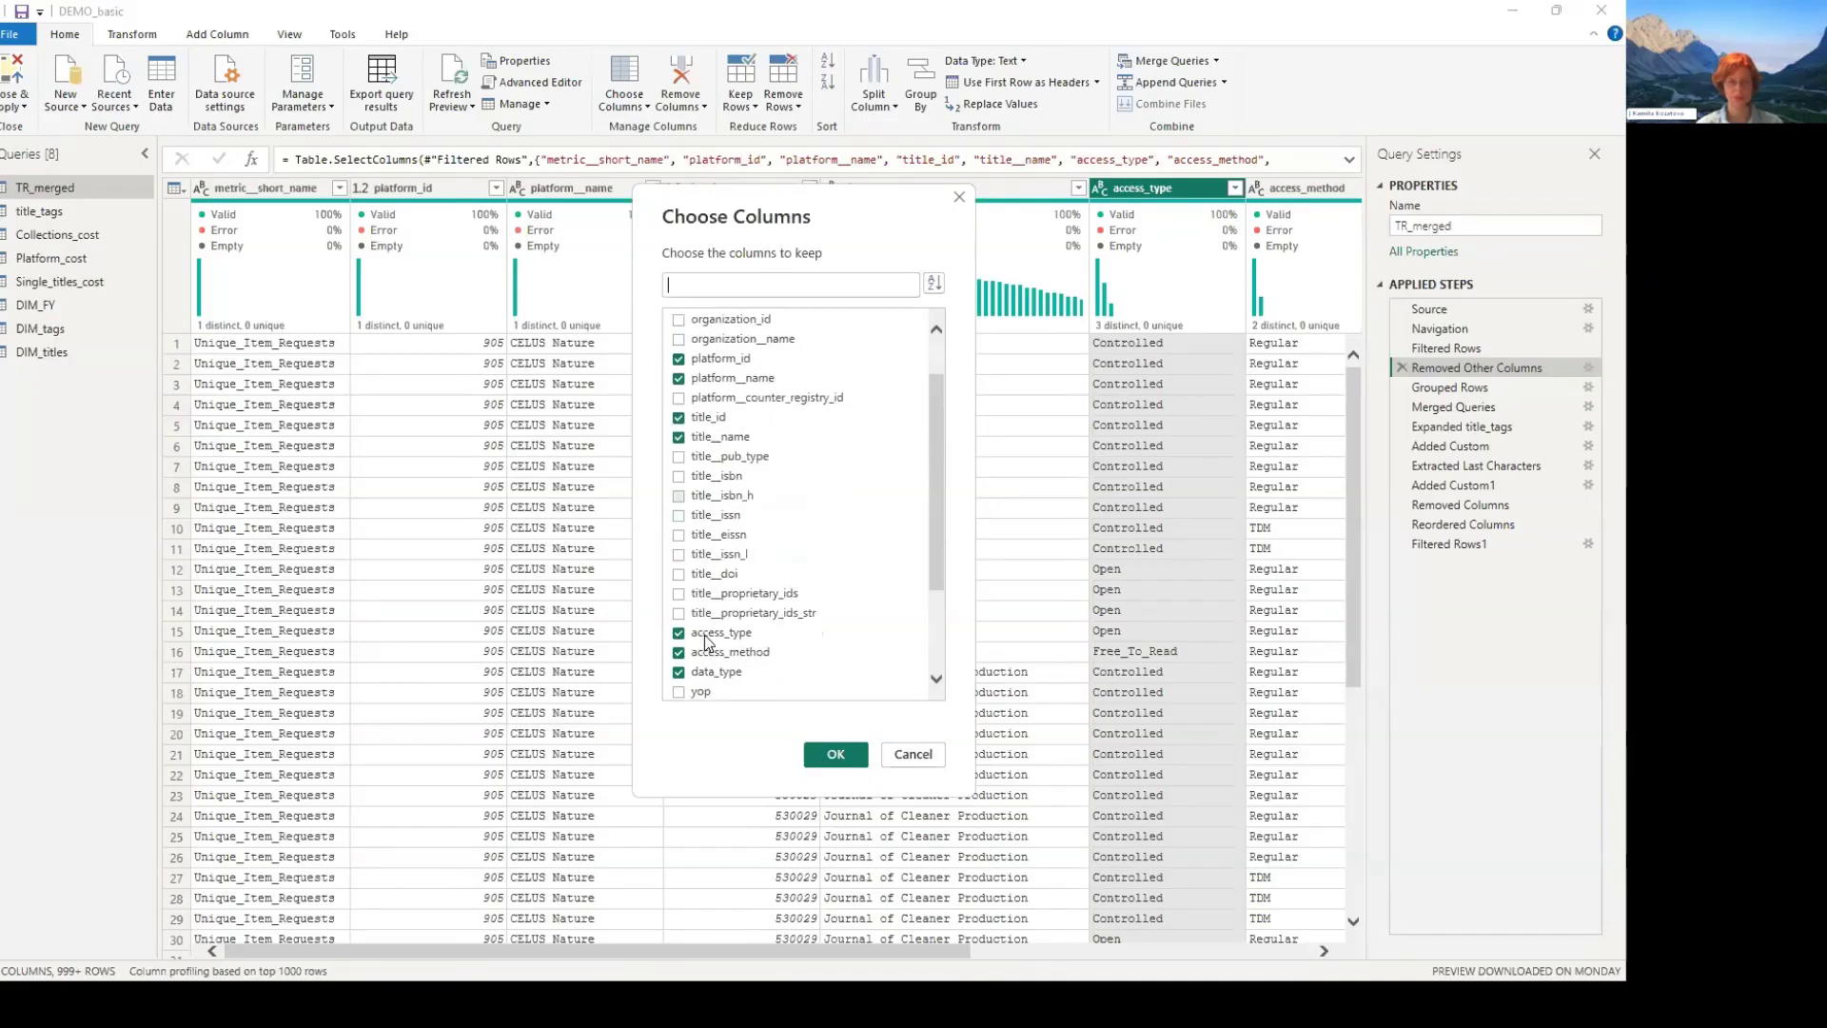
scroll(709, 660, "down", 3)
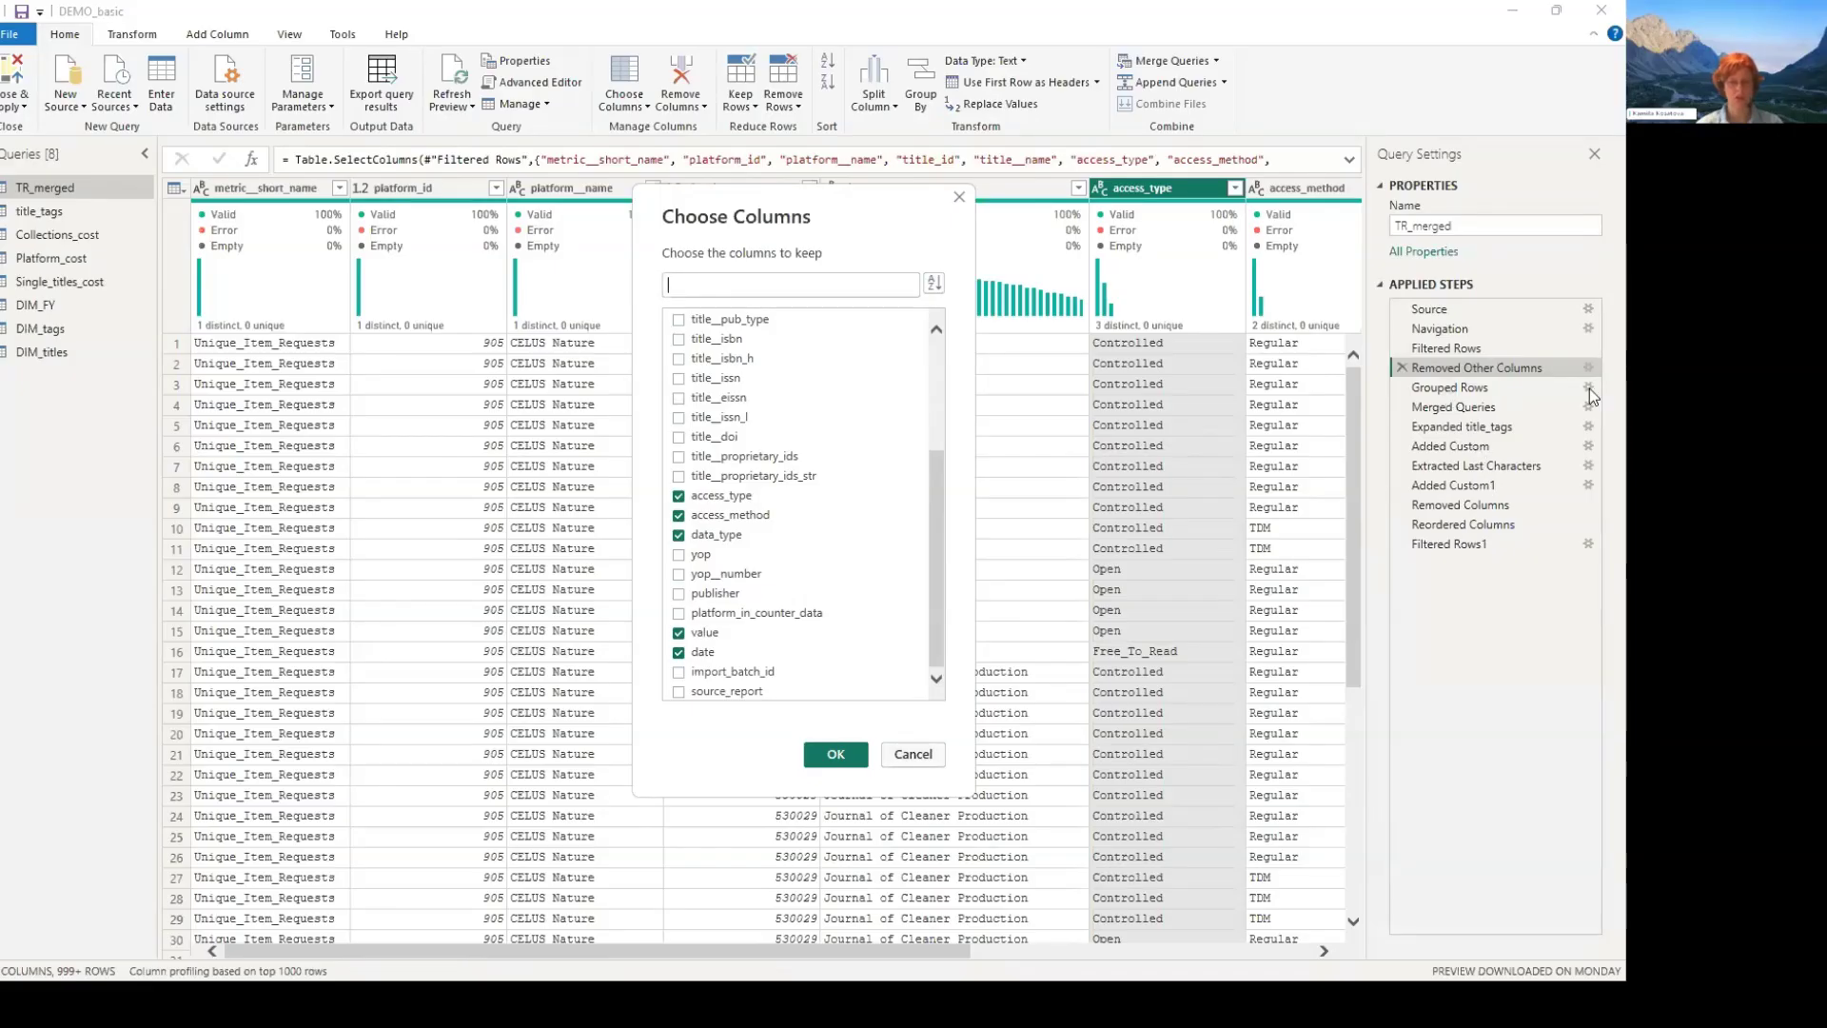
key("Escape")
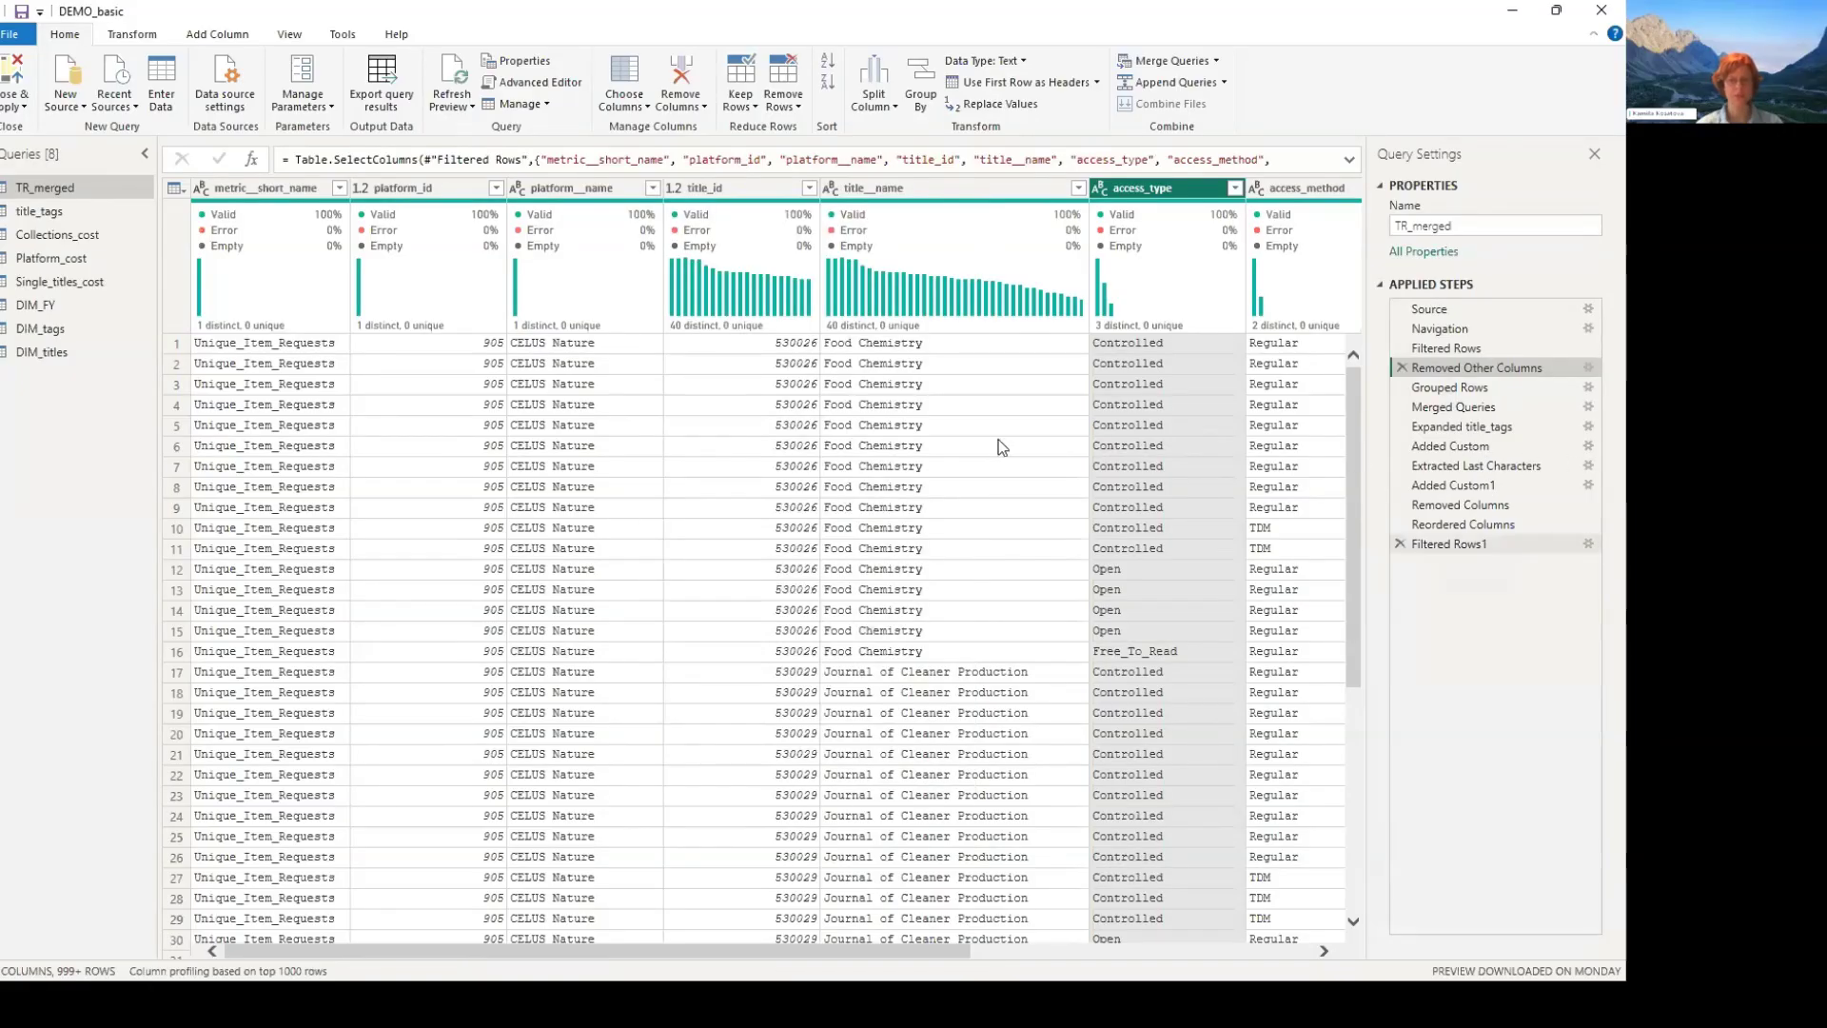
- Review the Grouped Rows step of TR_merged, checking its grouping columns and the aggregation that defines the usage column
left_click(1450, 388)
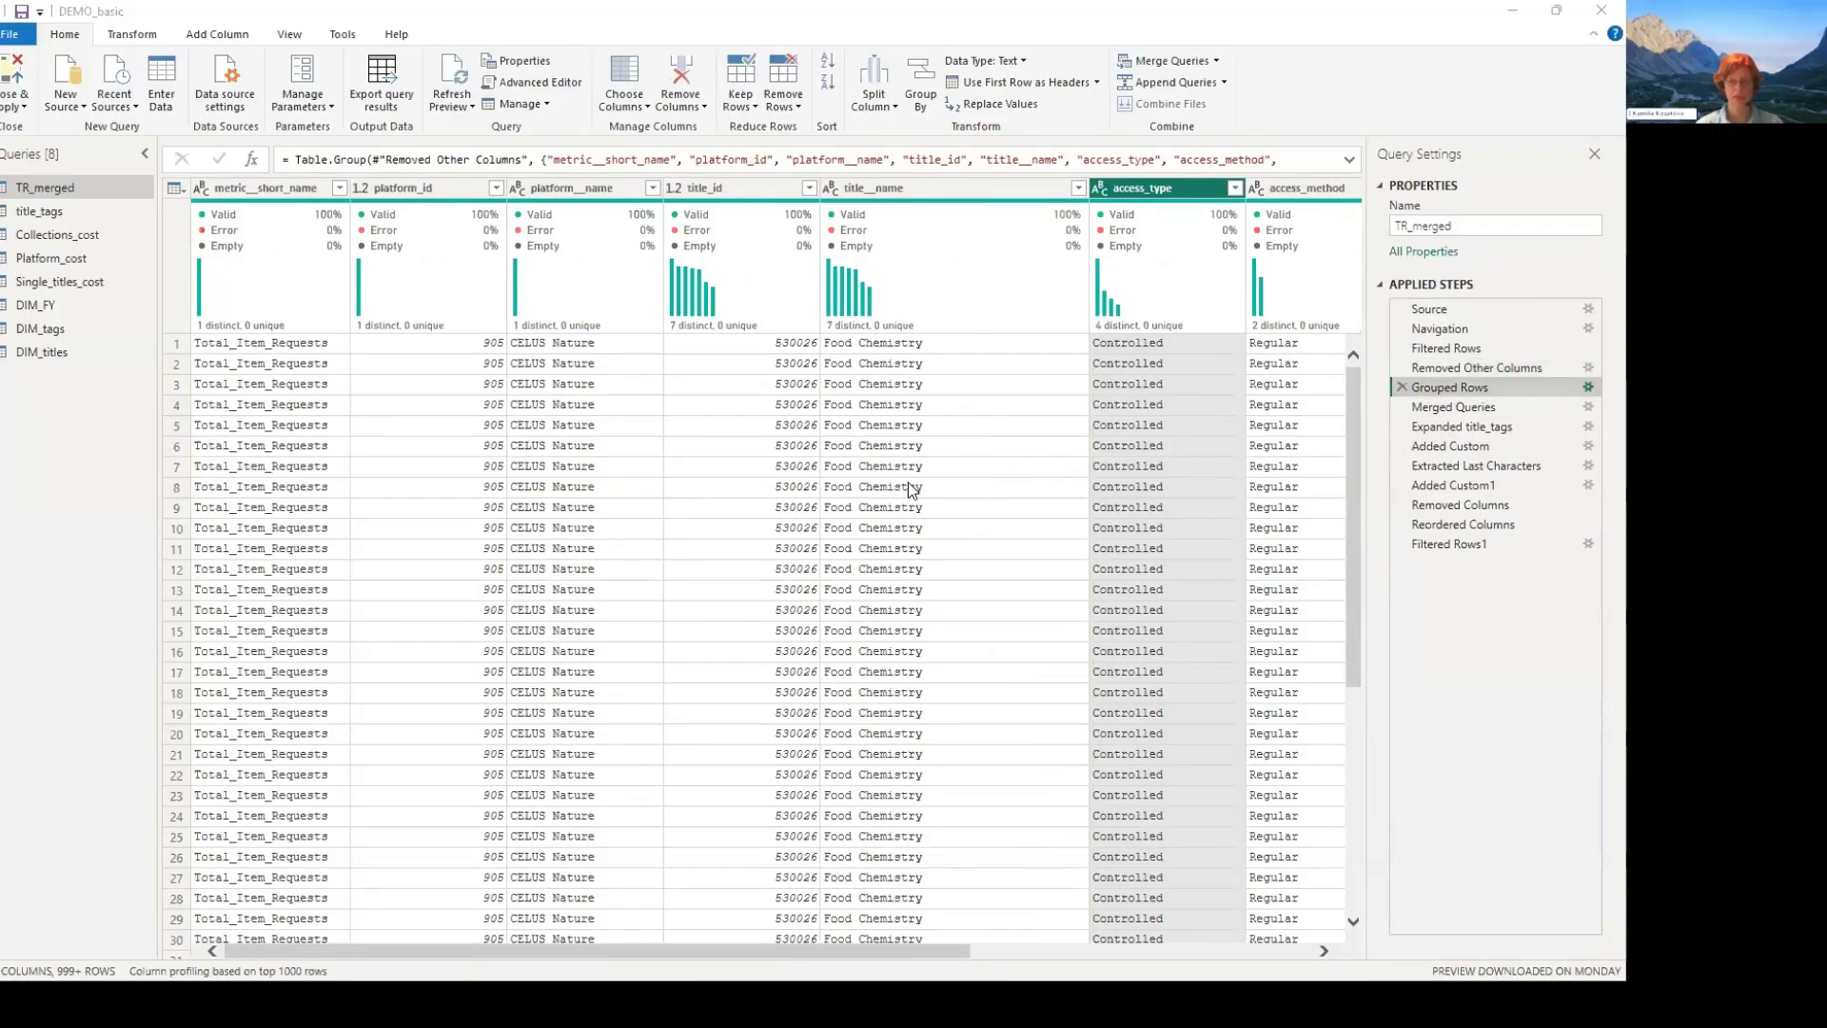
scroll(845, 490, "down", 2)
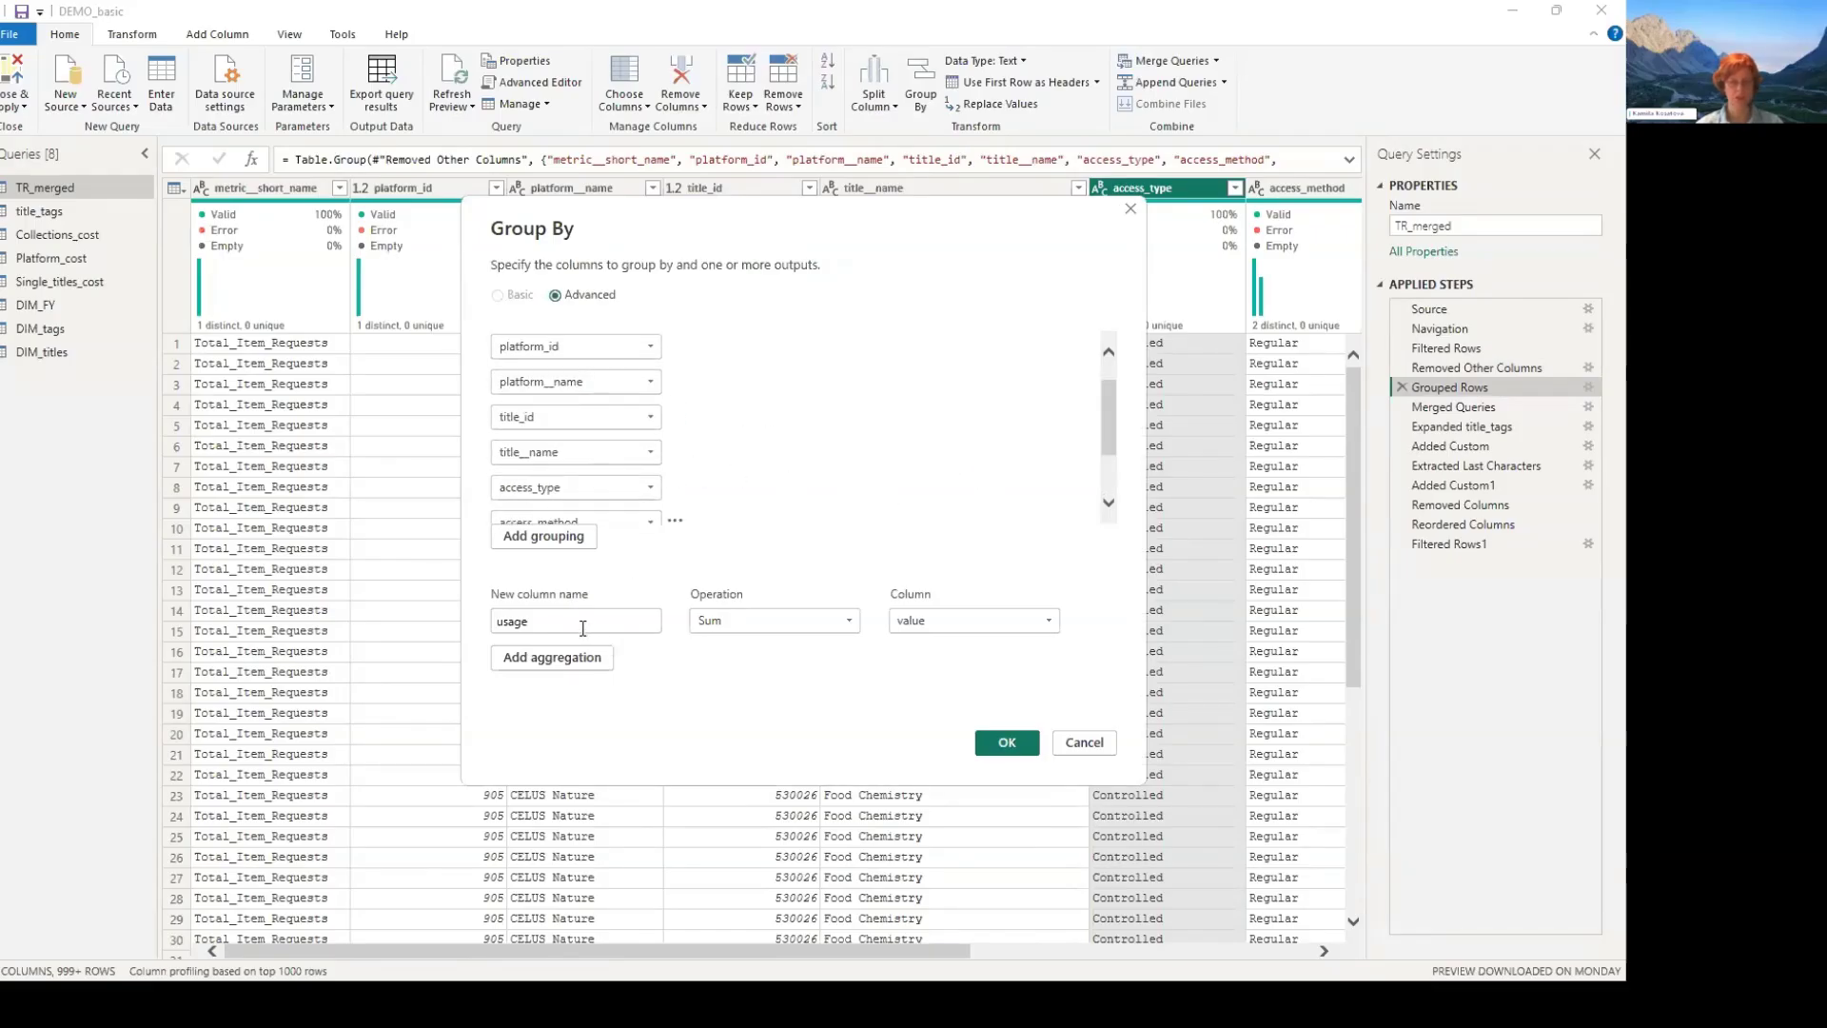
scroll(575, 428, "up", 3)
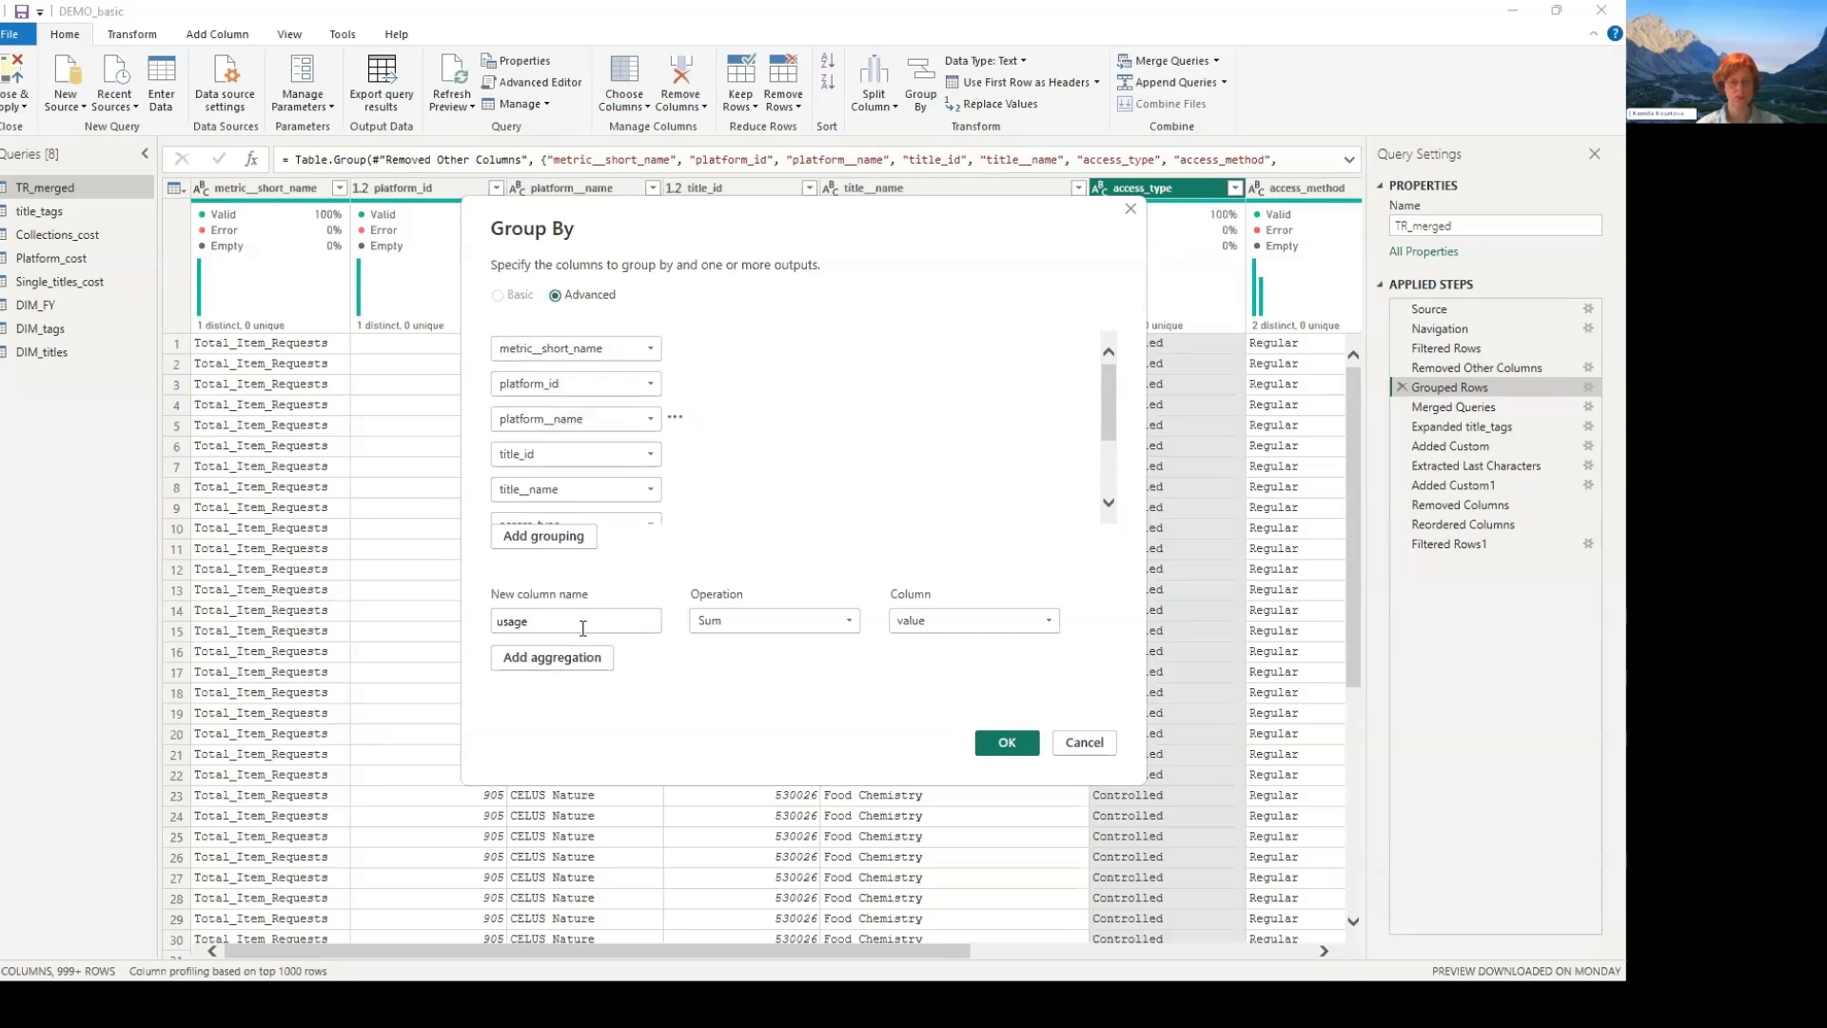
scroll(576, 457, "down", 2)
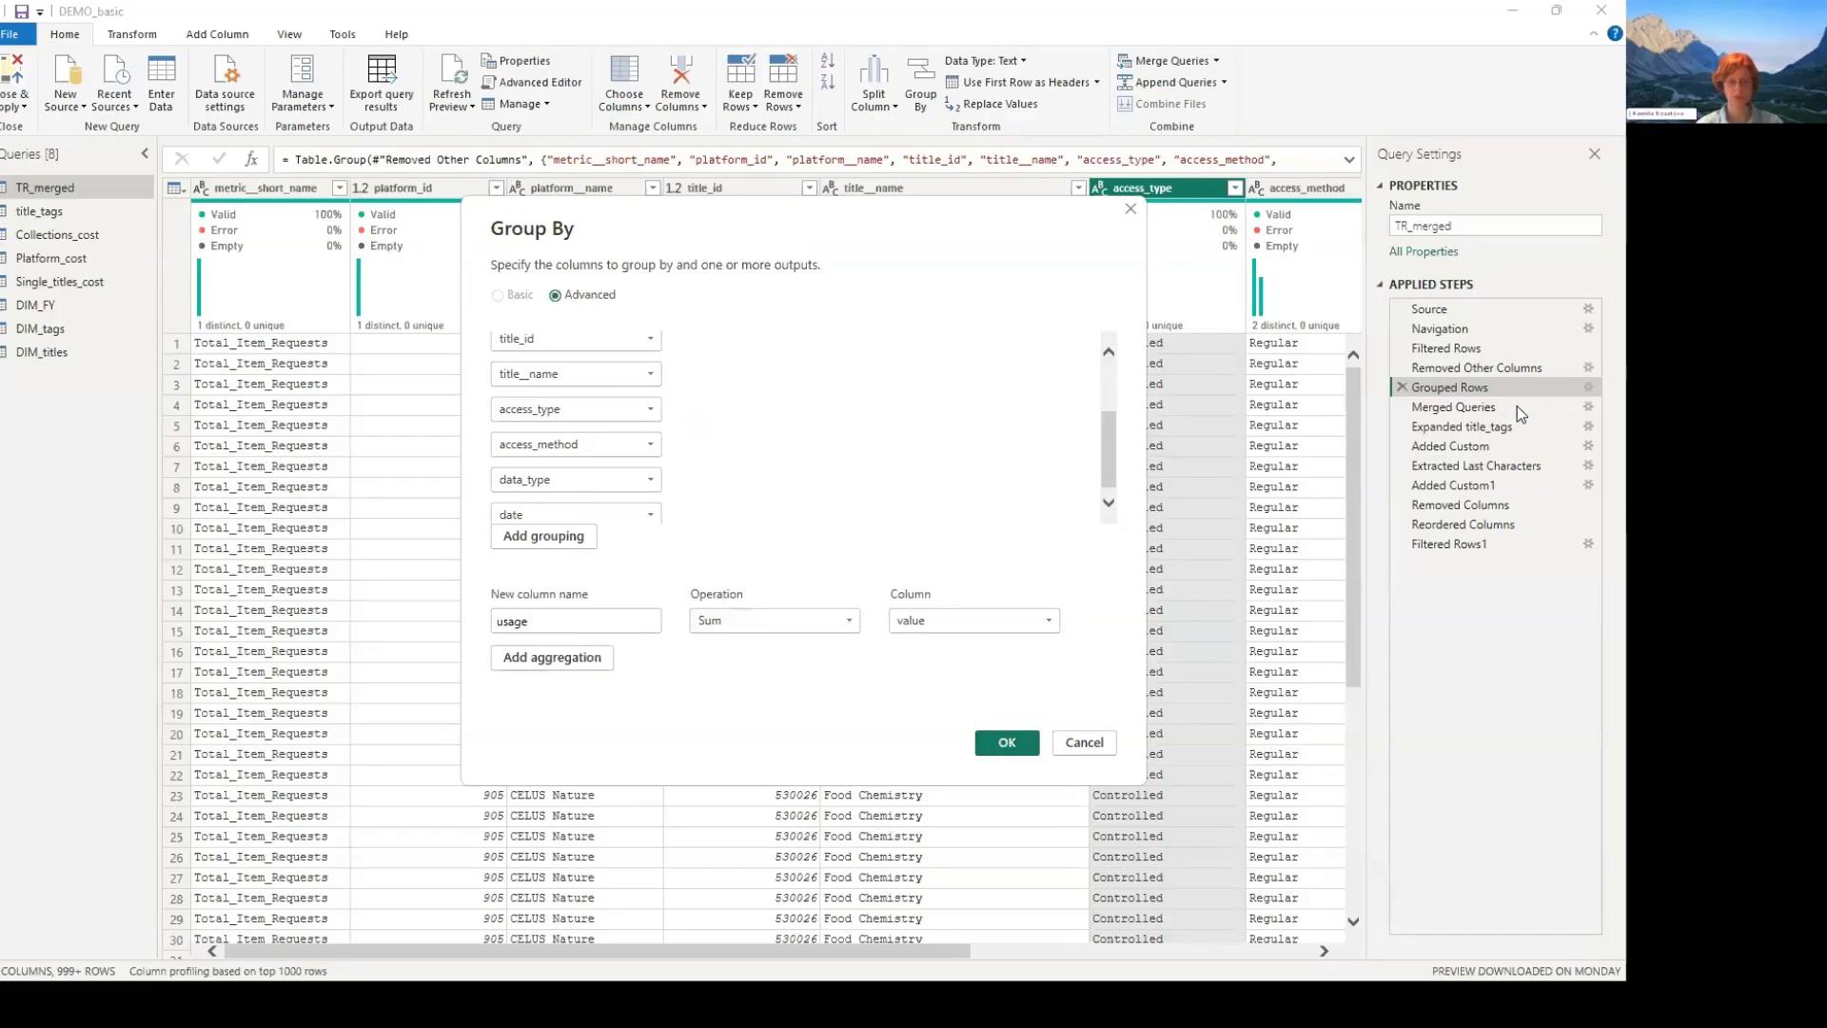
key("Return")
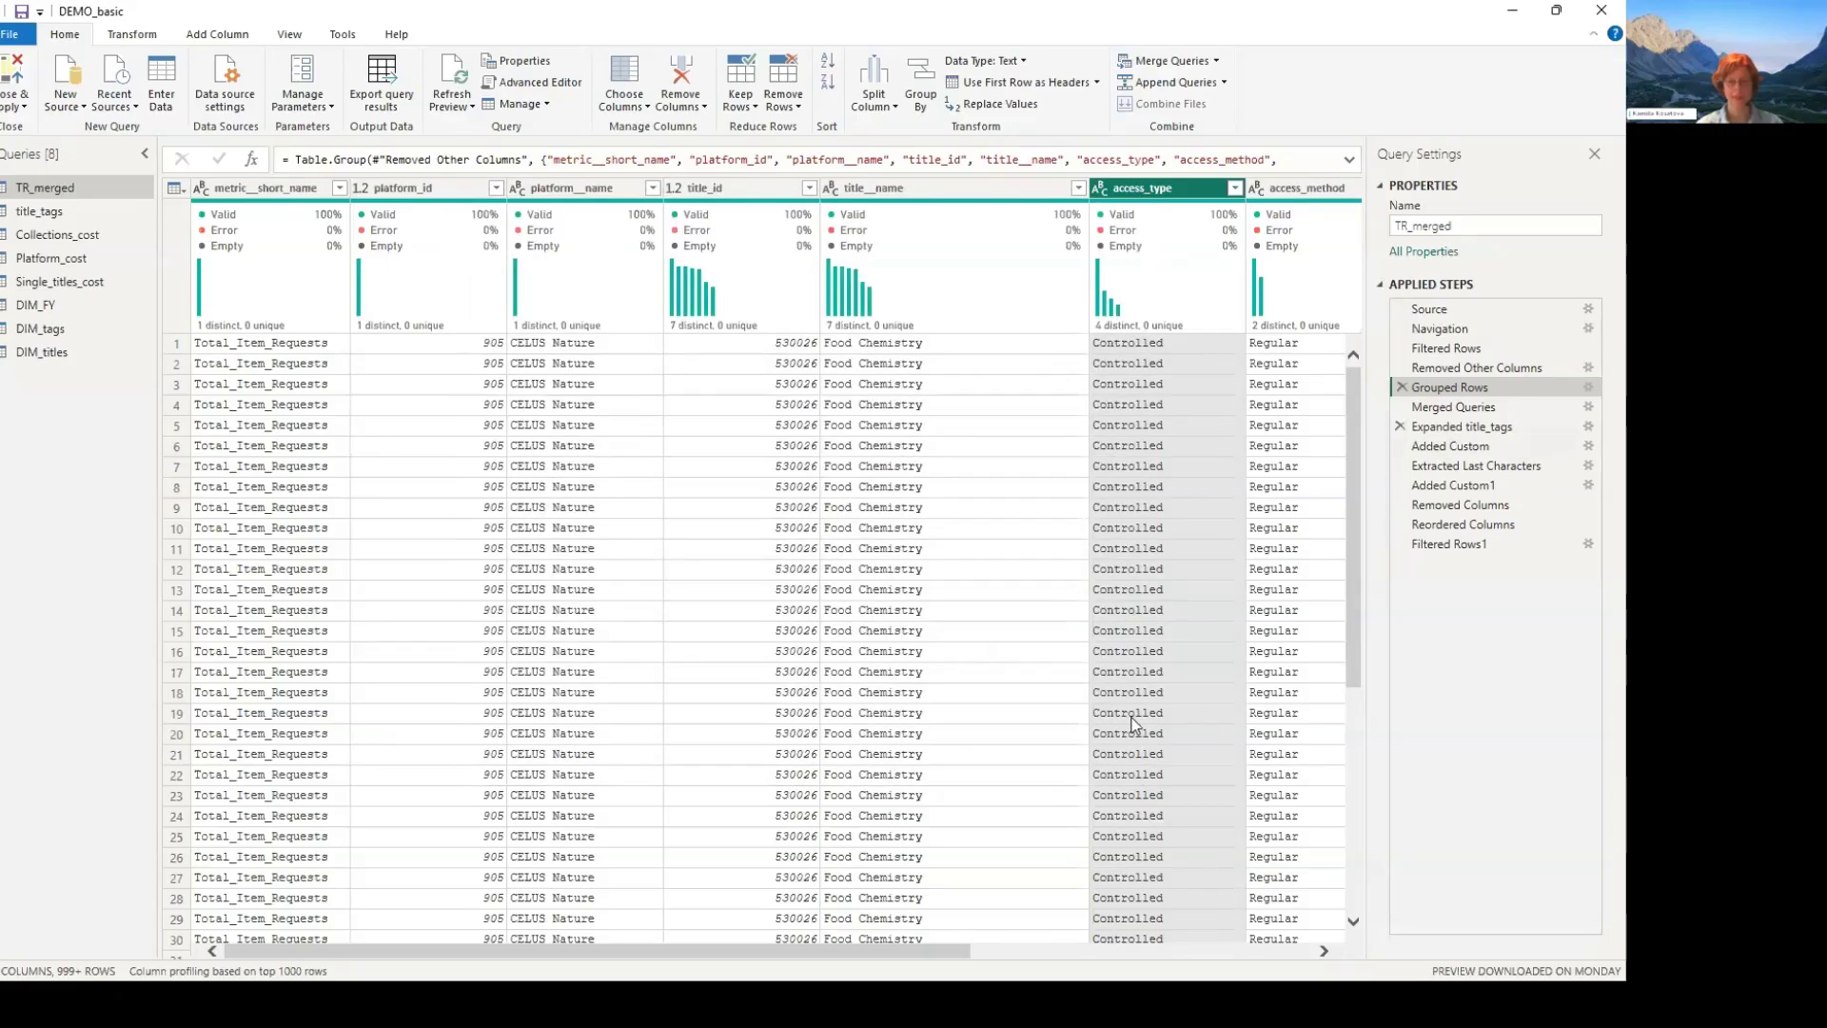
- Compare the Grouped Rows and Merged Queries steps, and inspect the merge settings that join TR_merged with title_tags on title_id
left_click(1519, 409)
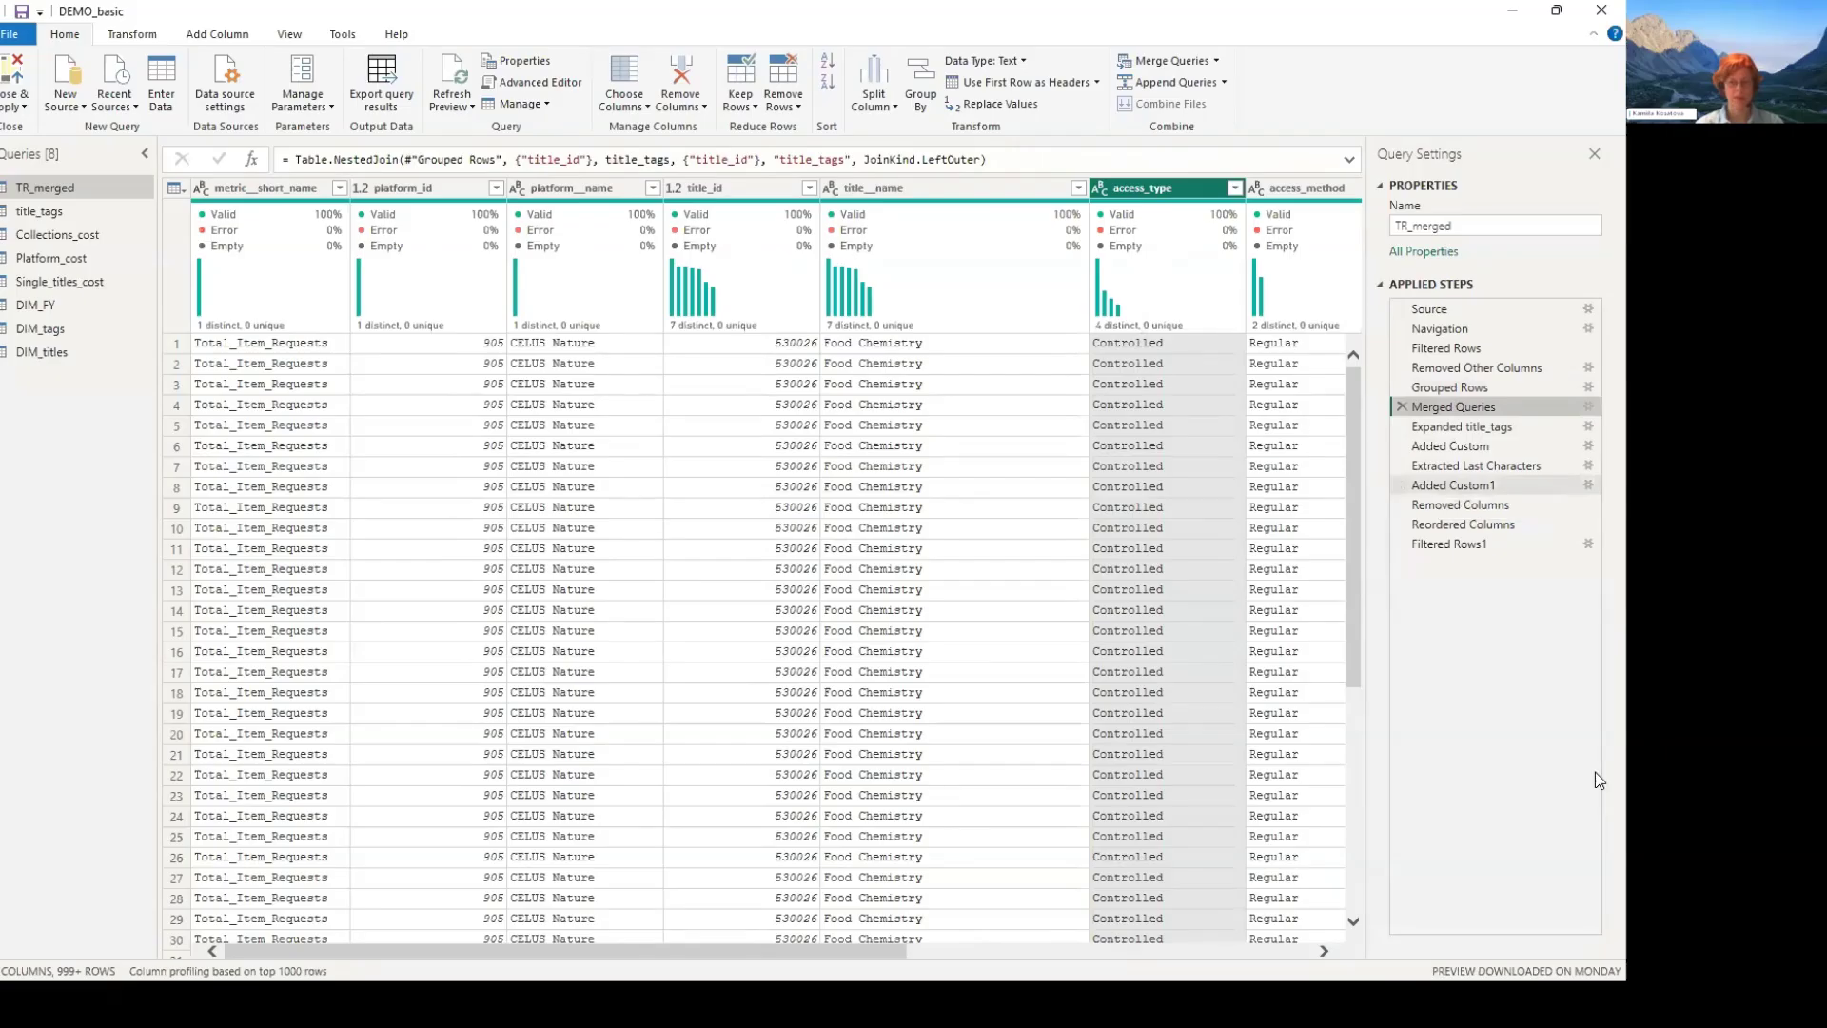
scroll(698, 887, "right", 10)
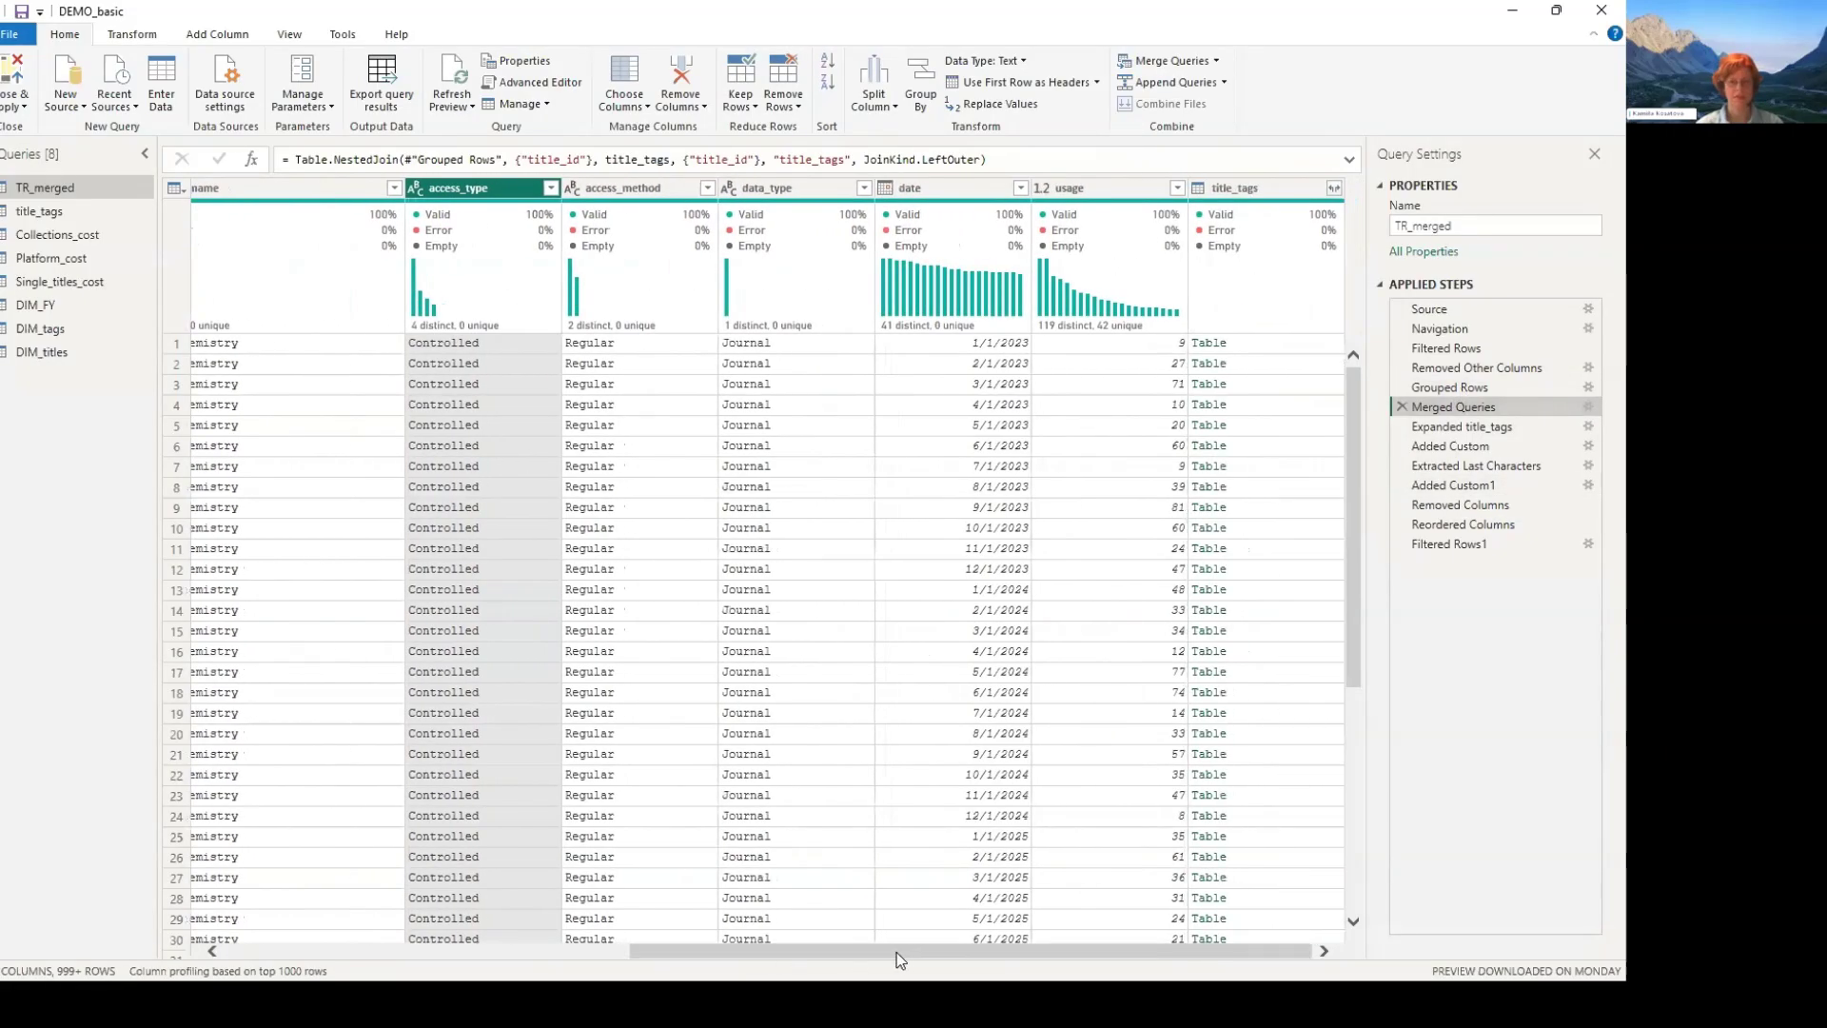
left_click(1449, 388)
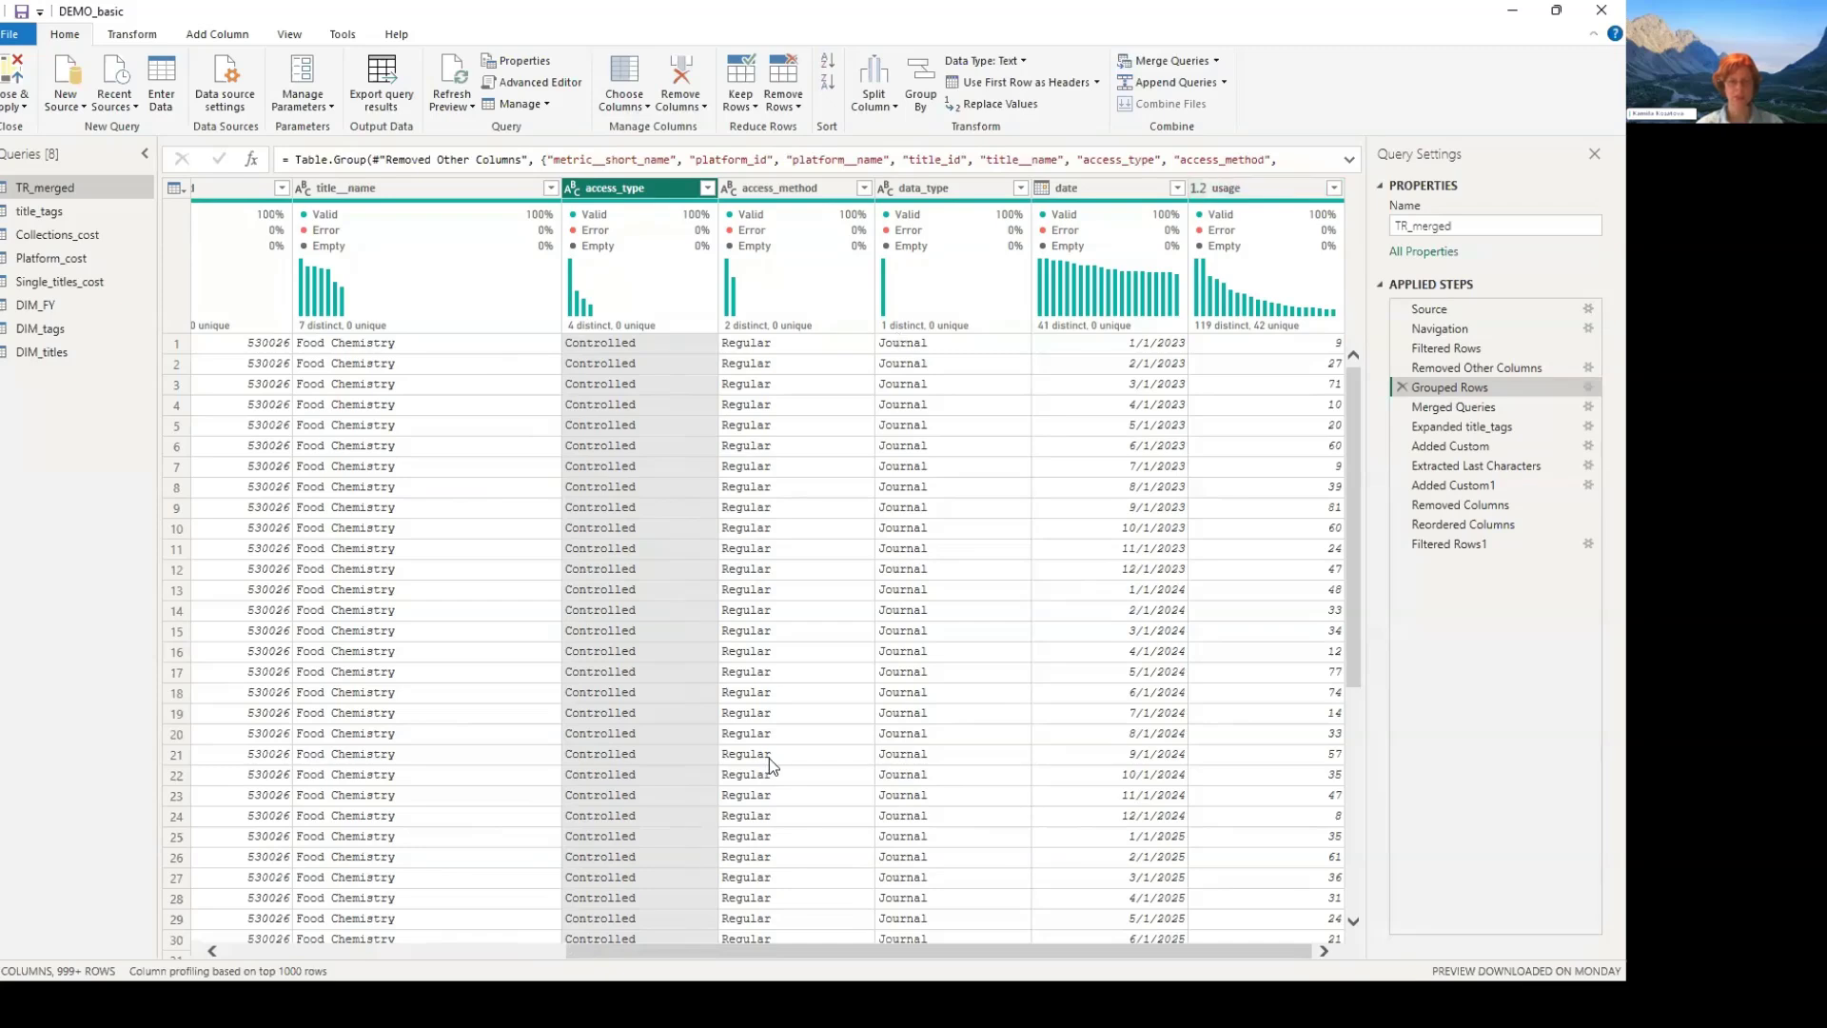
scroll(733, 949, "left", 5)
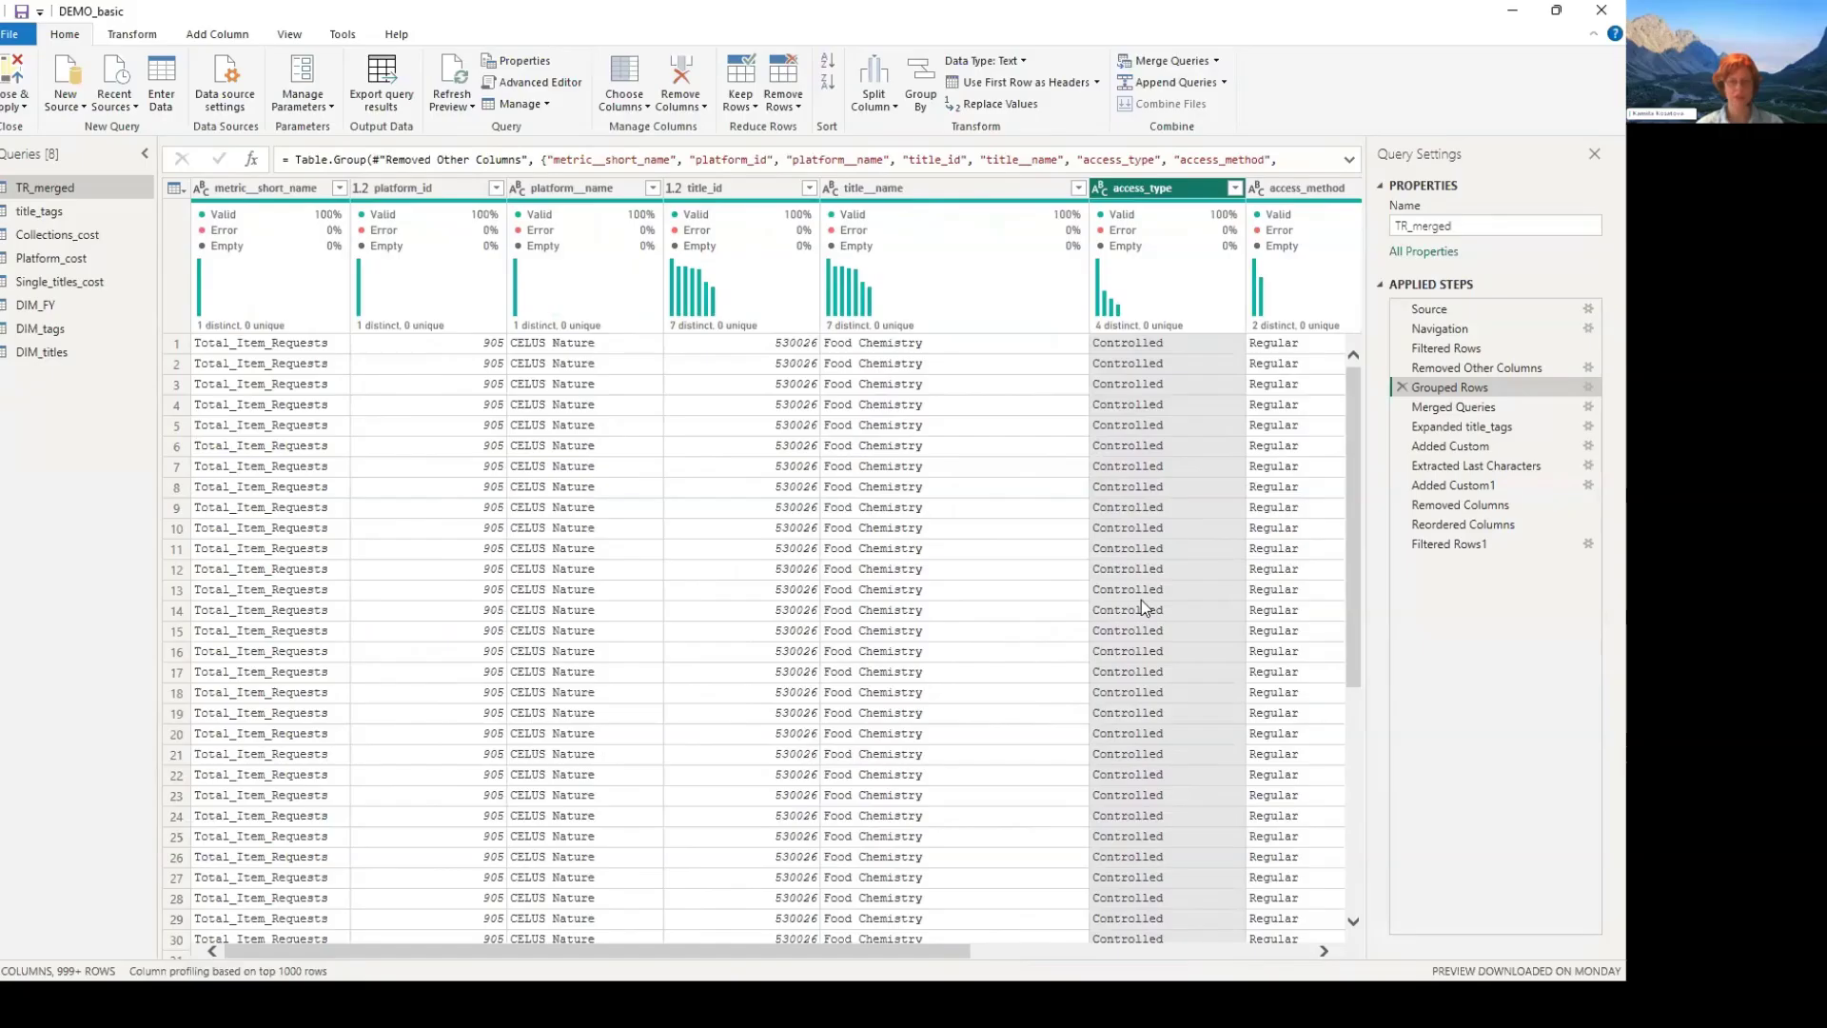
left_click_drag(732, 951, 1480, 571)
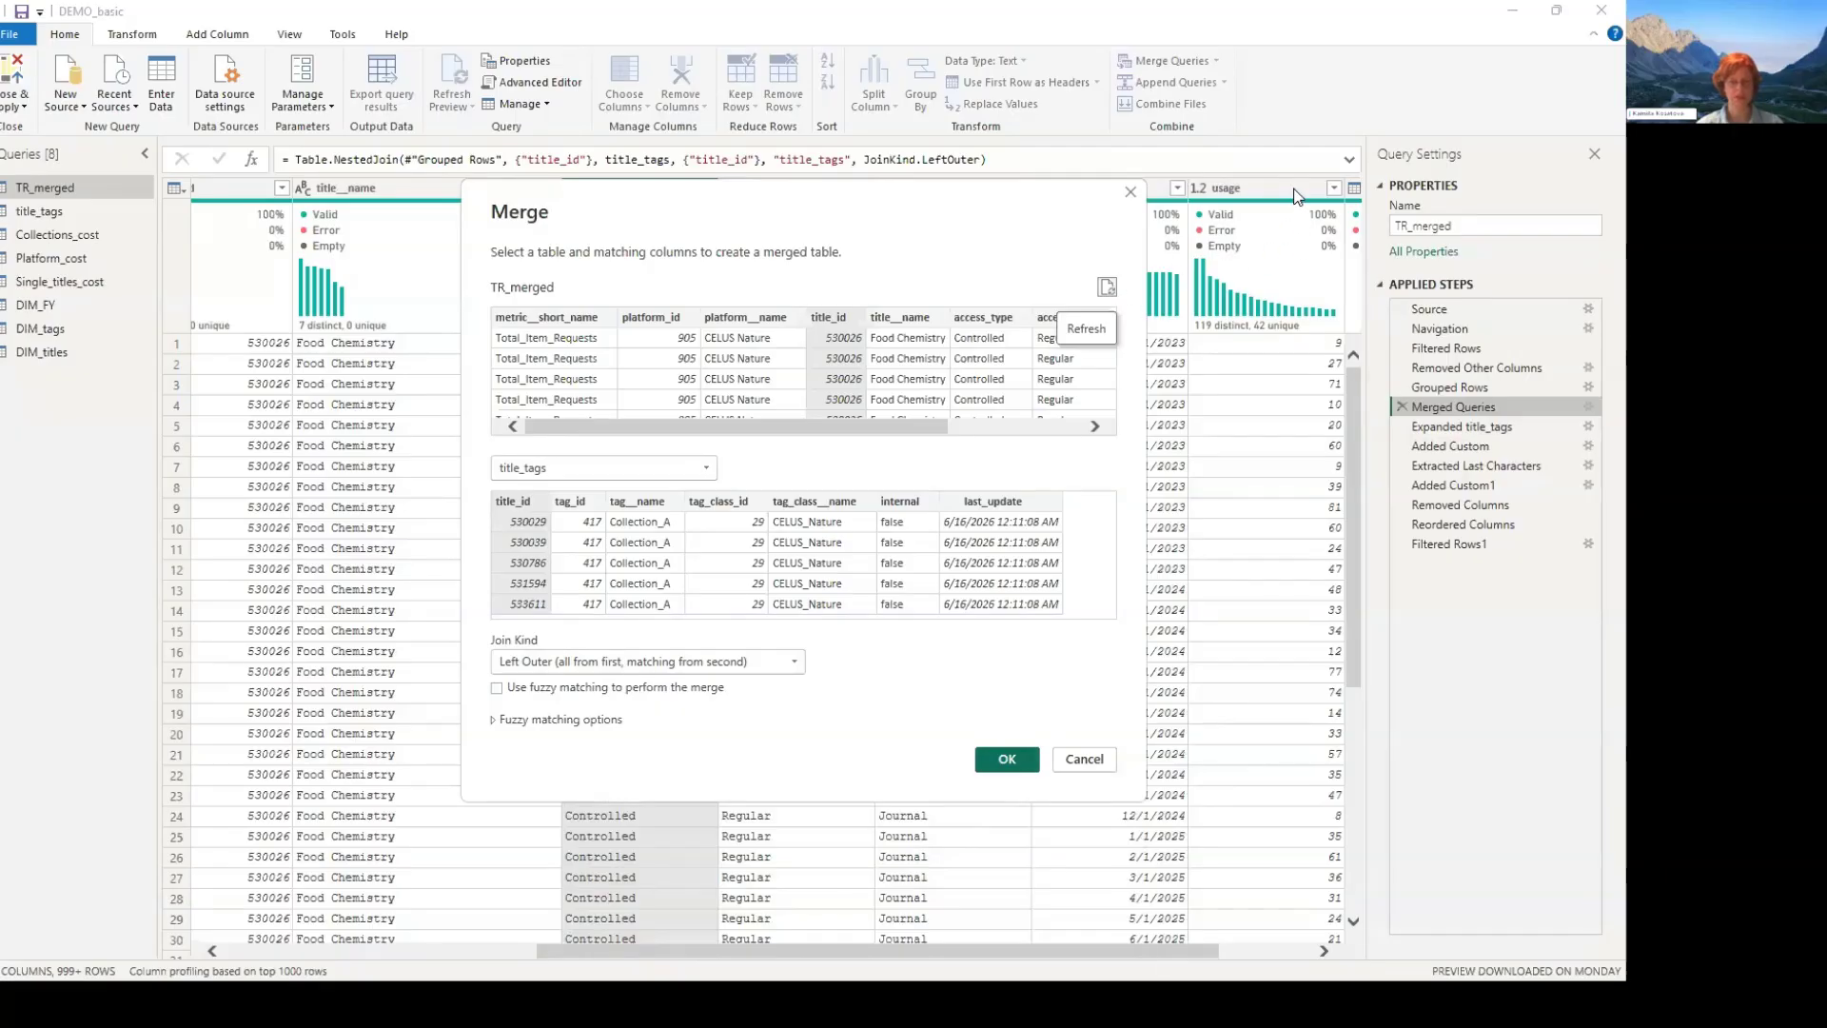
key("Escape")
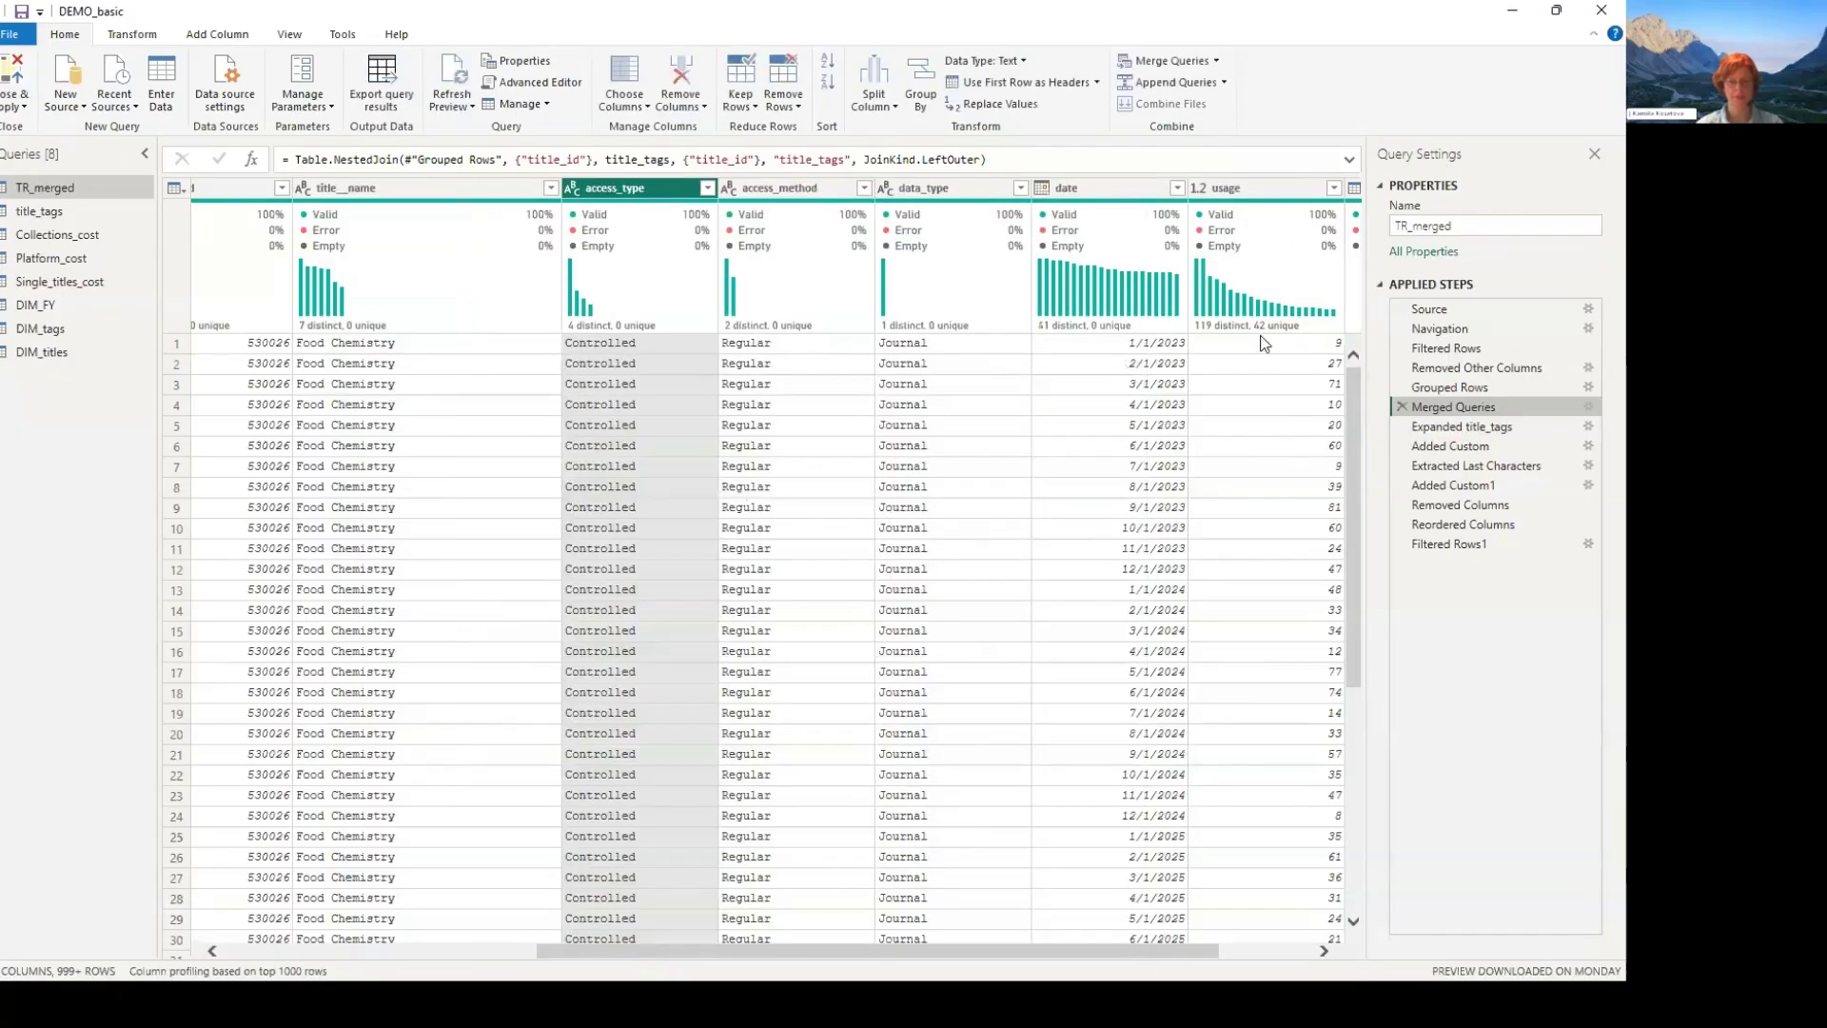
scroll(1264, 348, "right", 2)
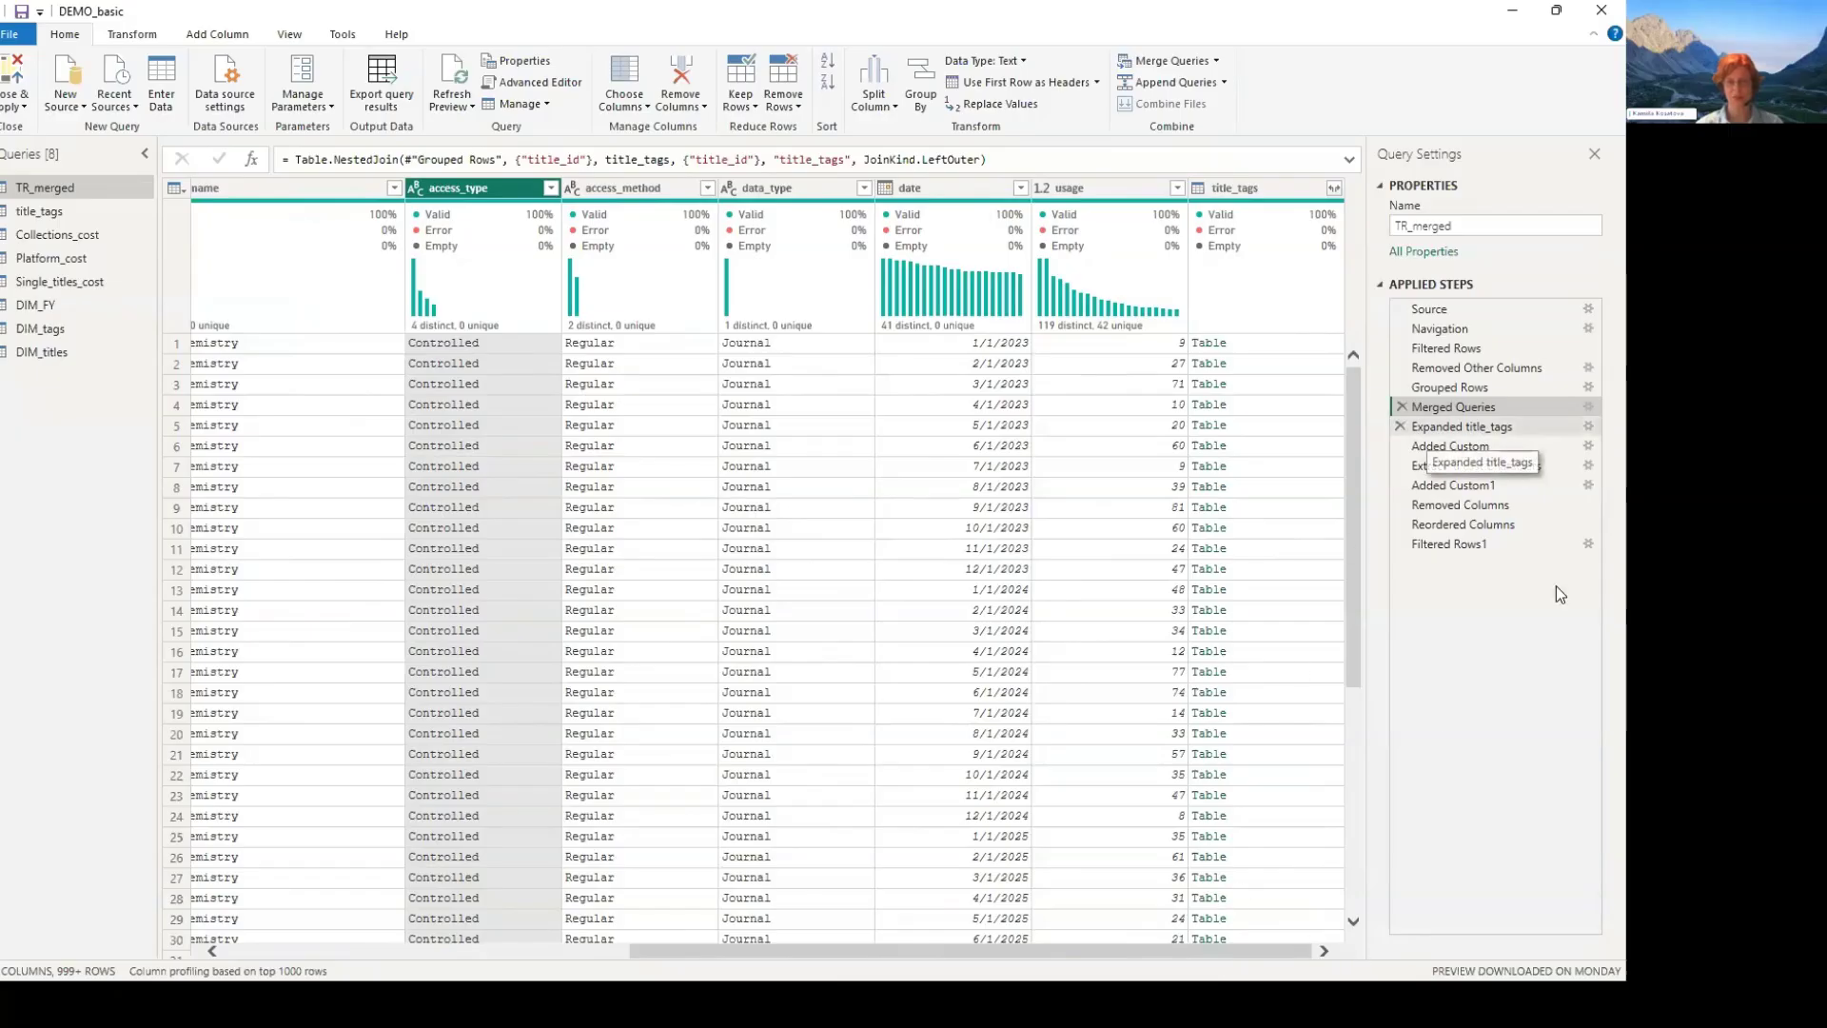
- Check which title_tags columns the Expanded title_tags step adds to TR_merged, and close its settings without changes
left_click(1587, 431)
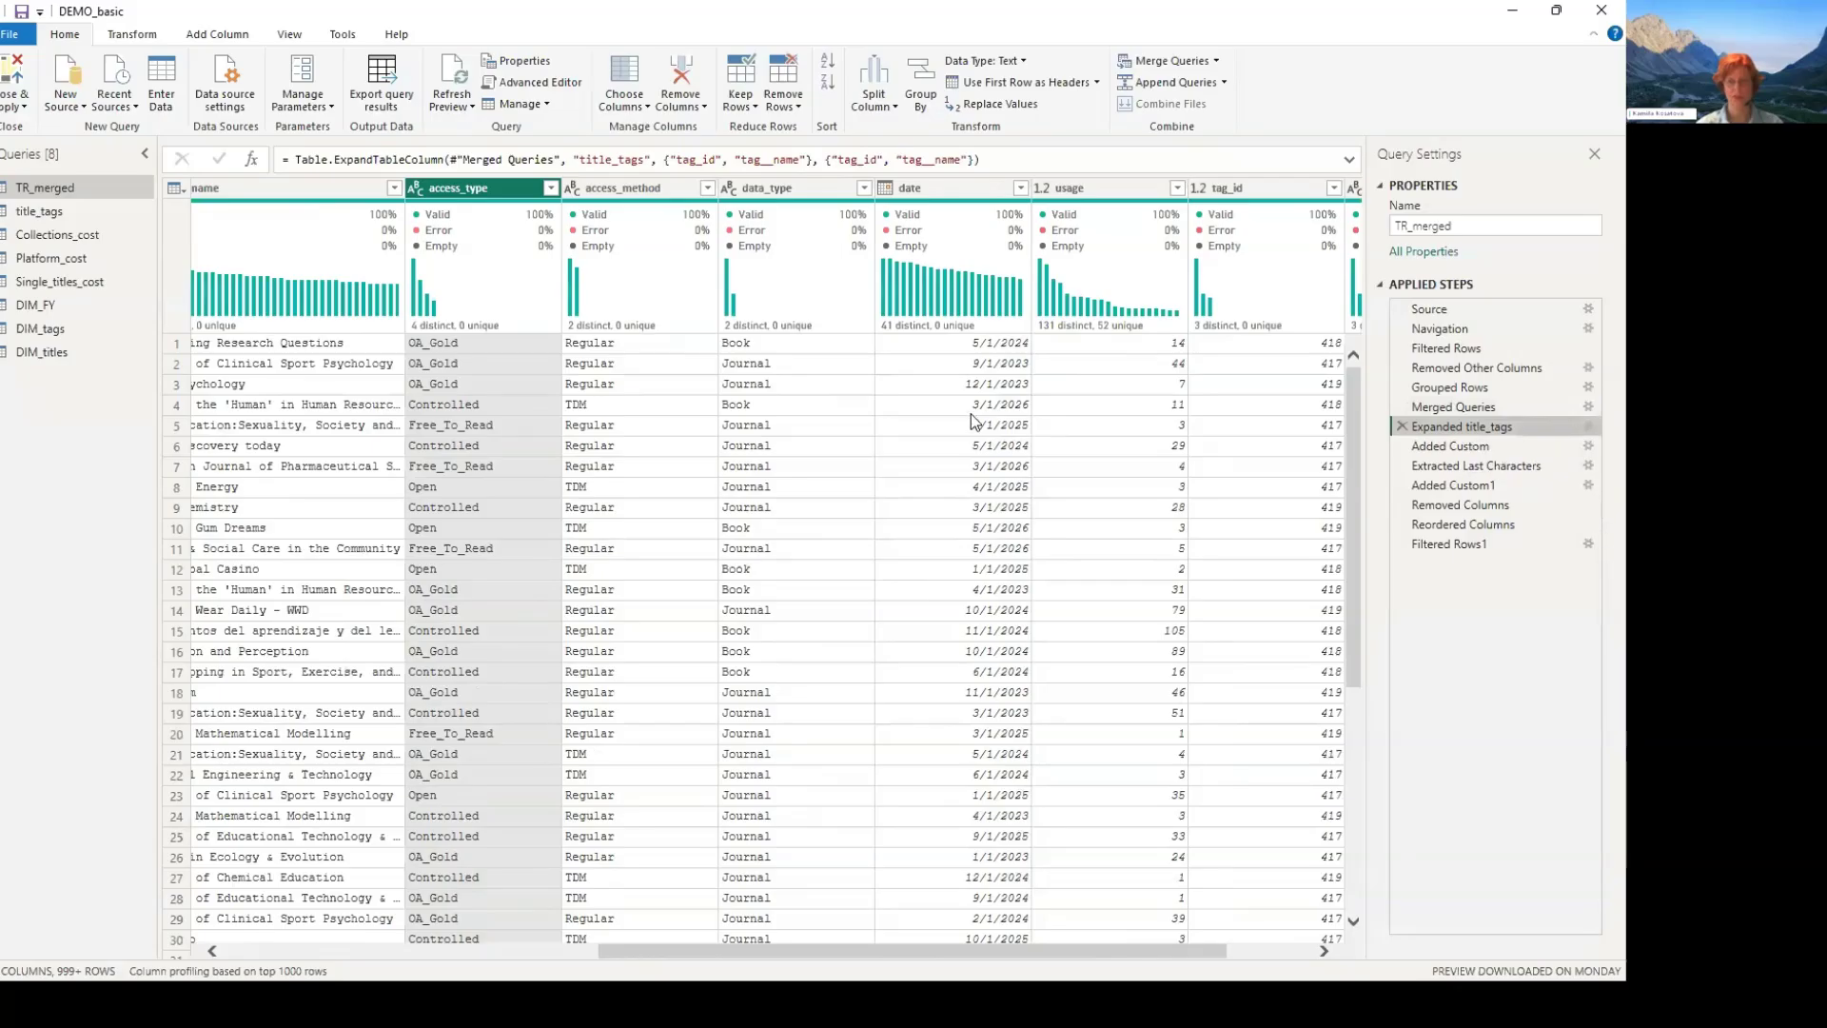
scroll(781, 428, "right", 3)
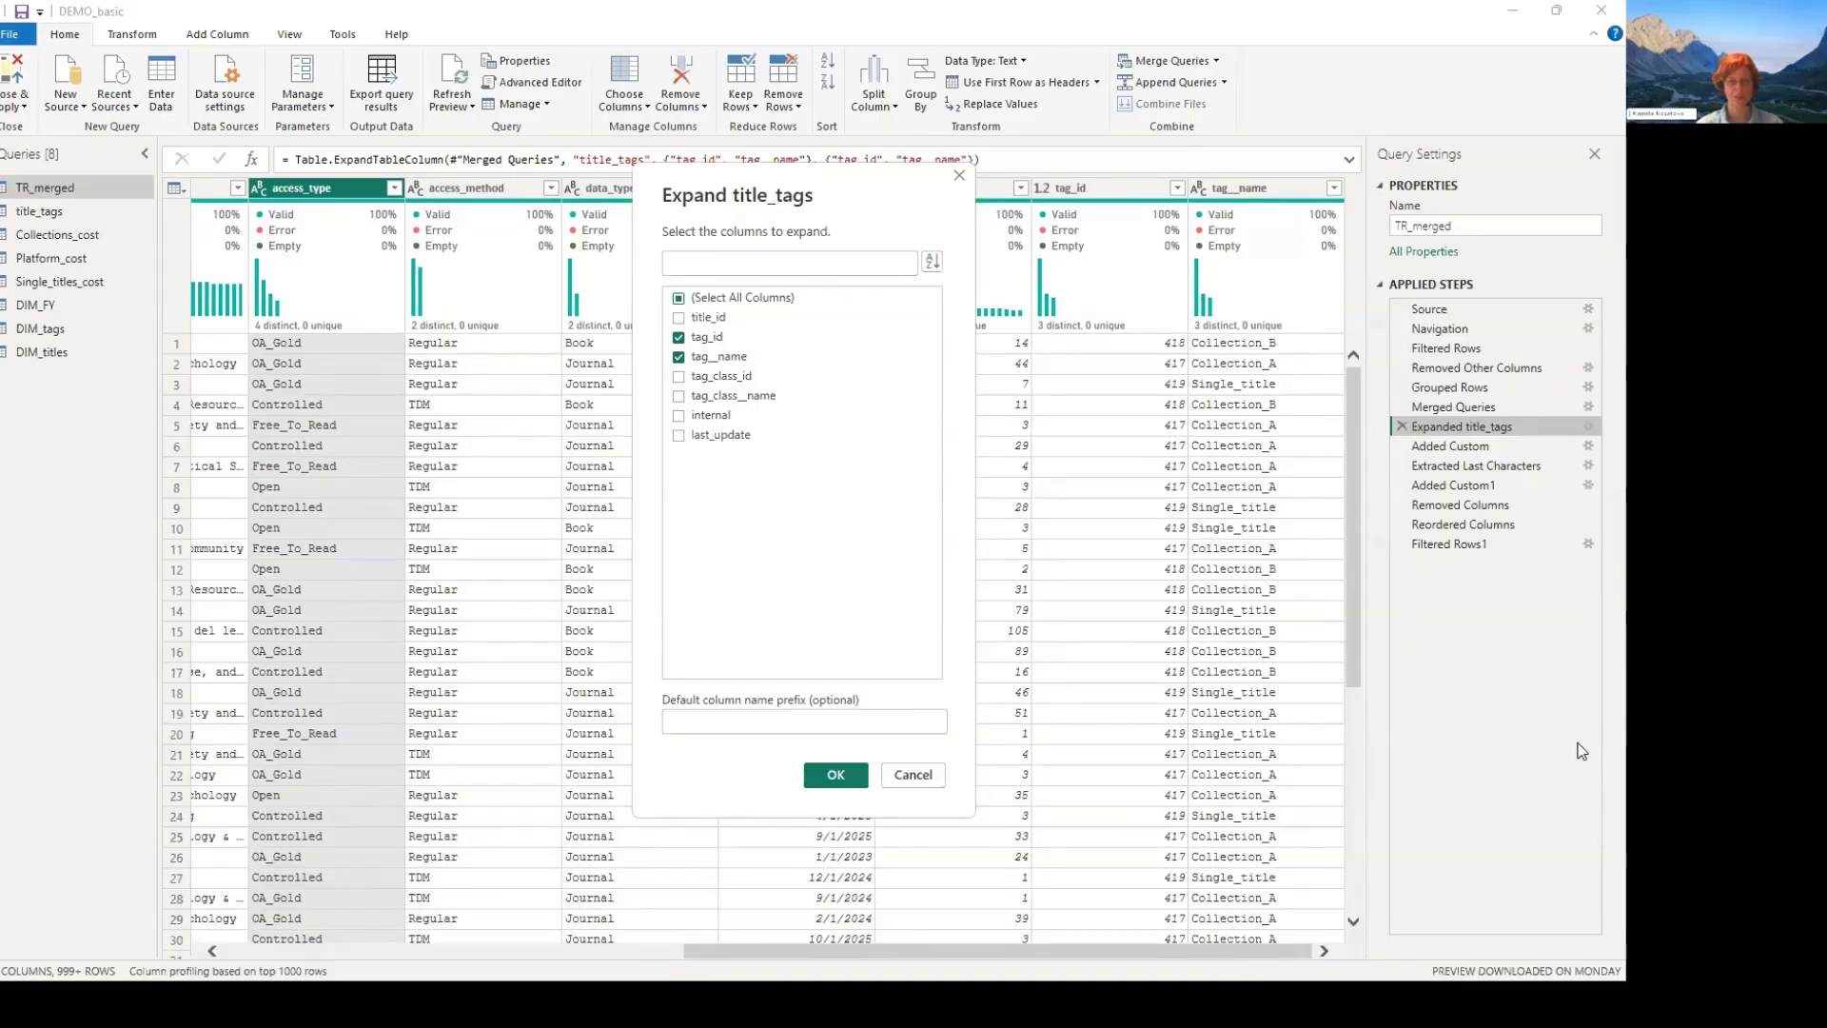
key("Escape")
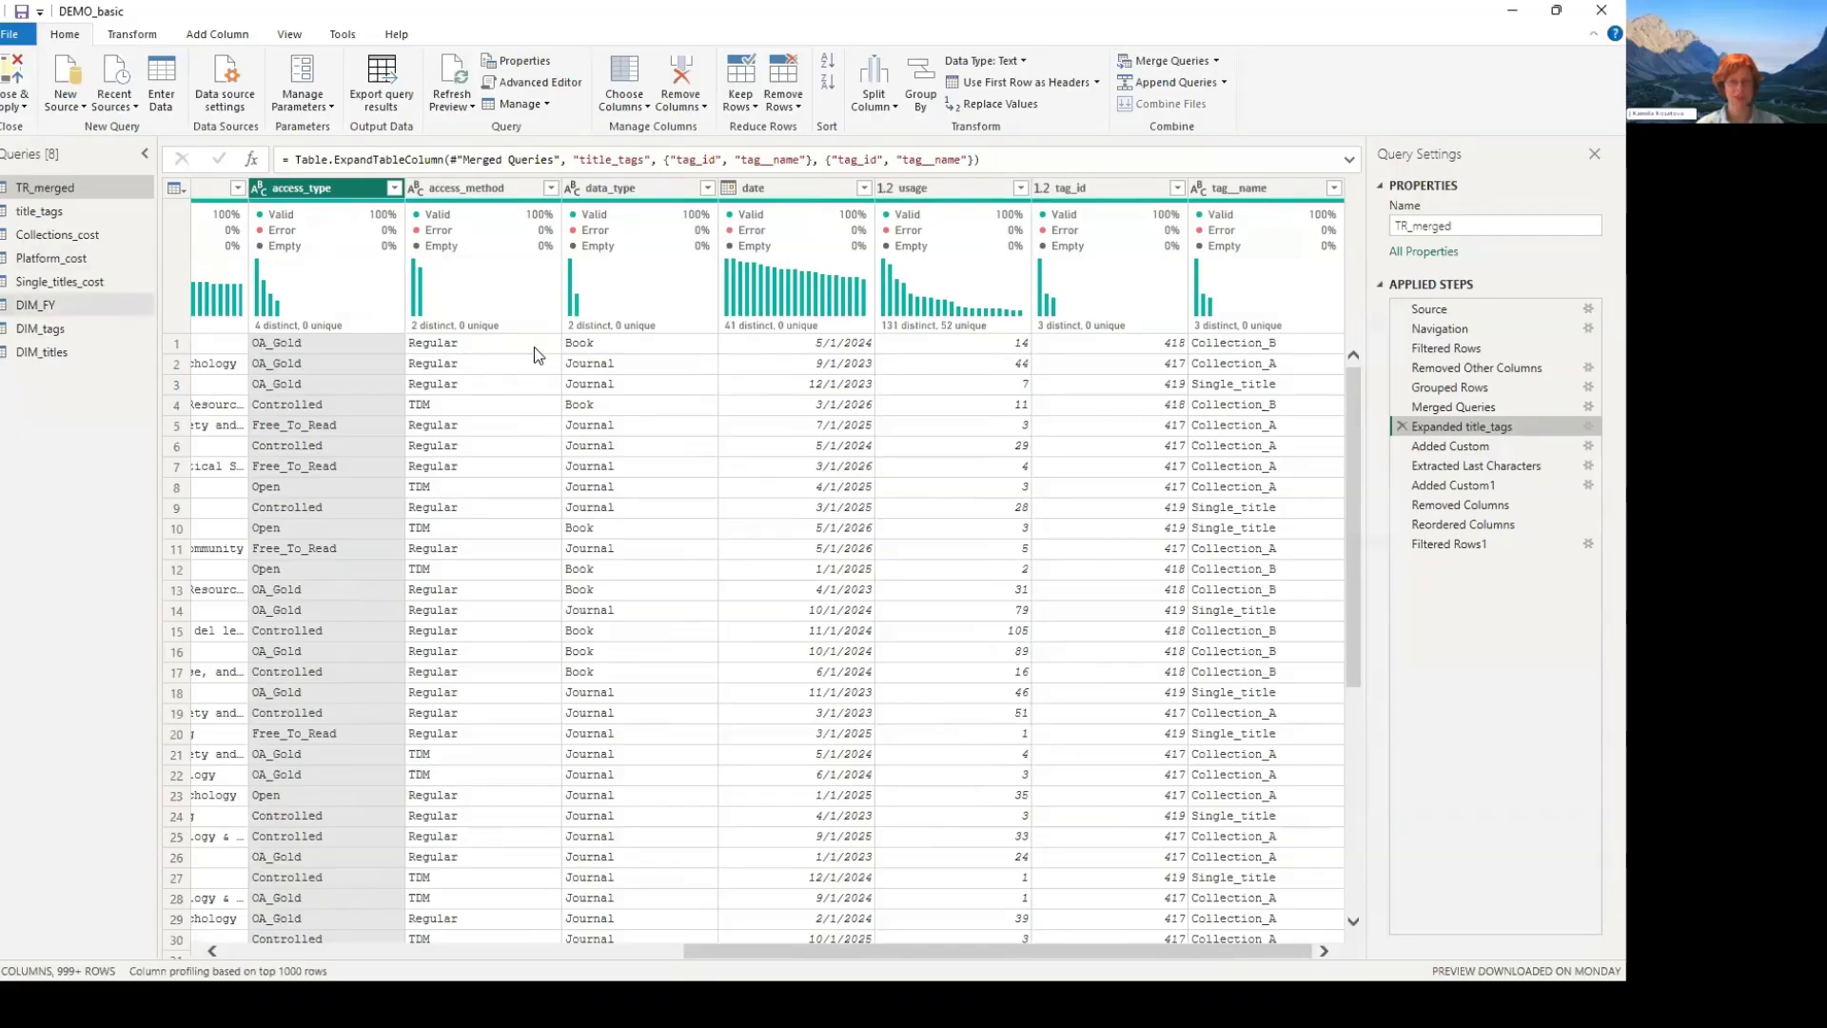
- Examine the date and fiscal_year columns in the final Filtered Rows1 step of TR_merged, and go to the Added Custom step
left_click(57, 234)
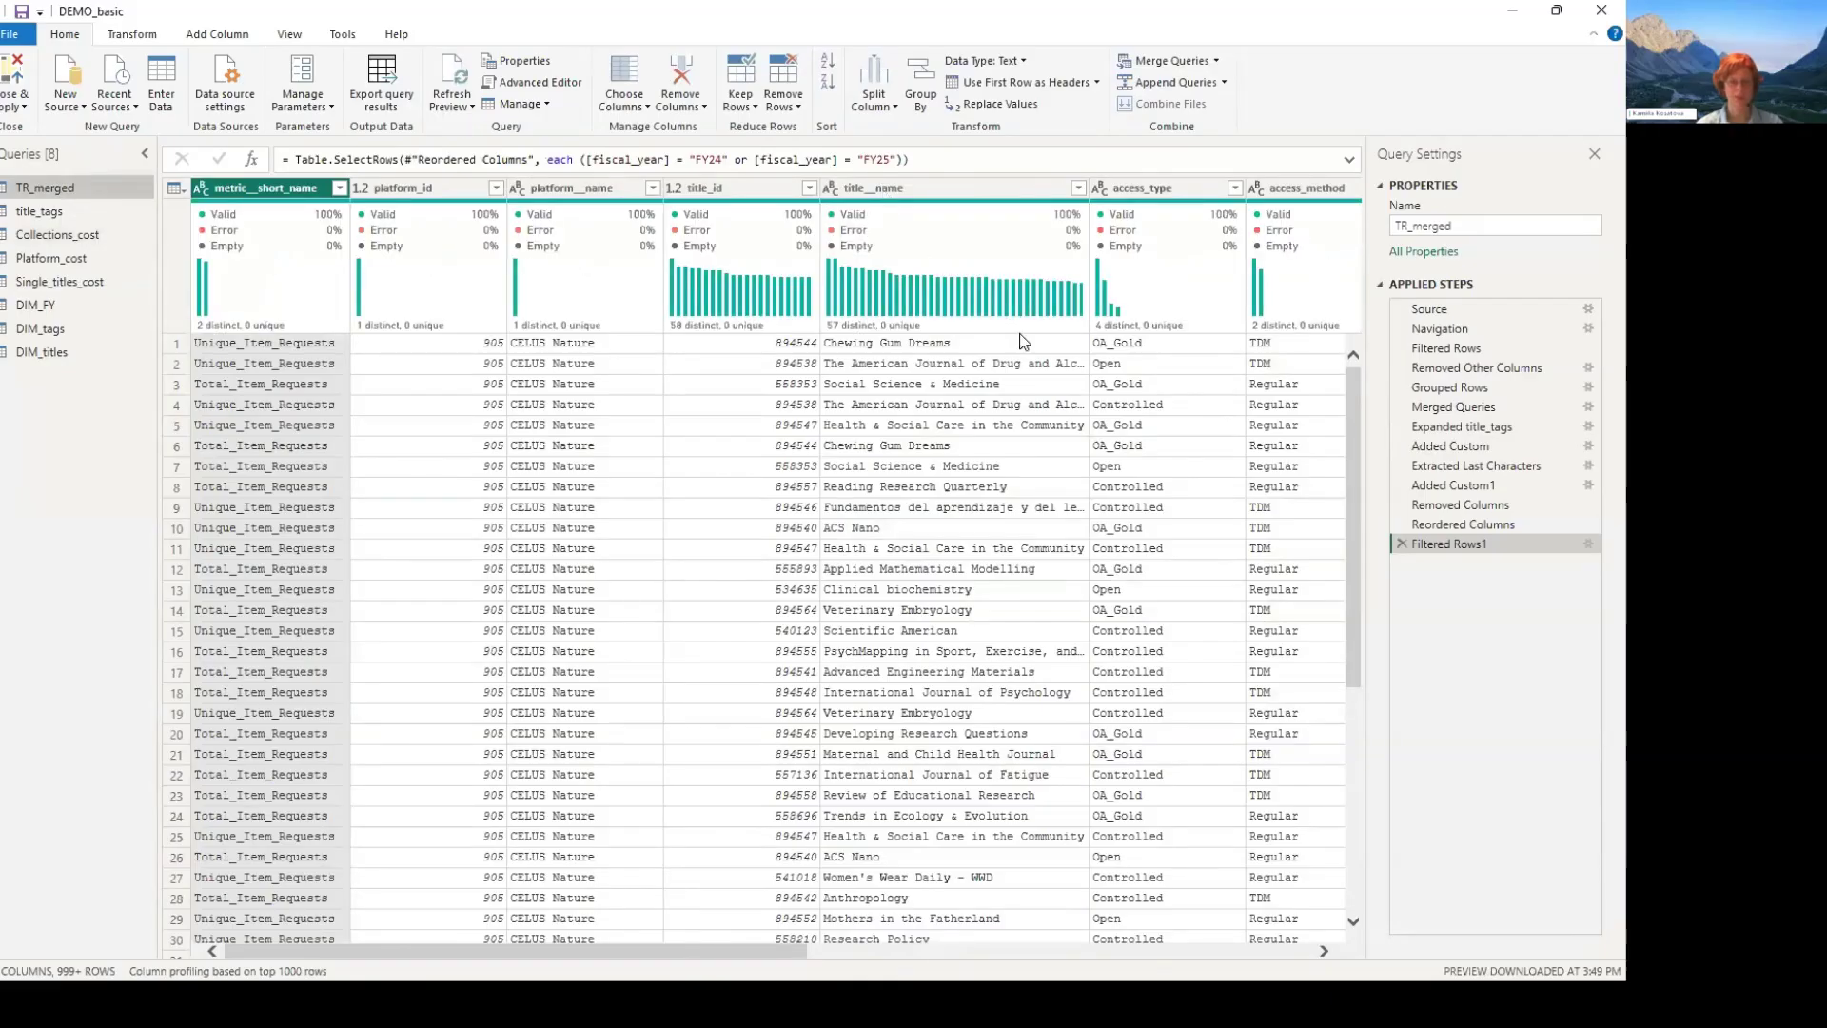
scroll(935, 381, "right", 8)
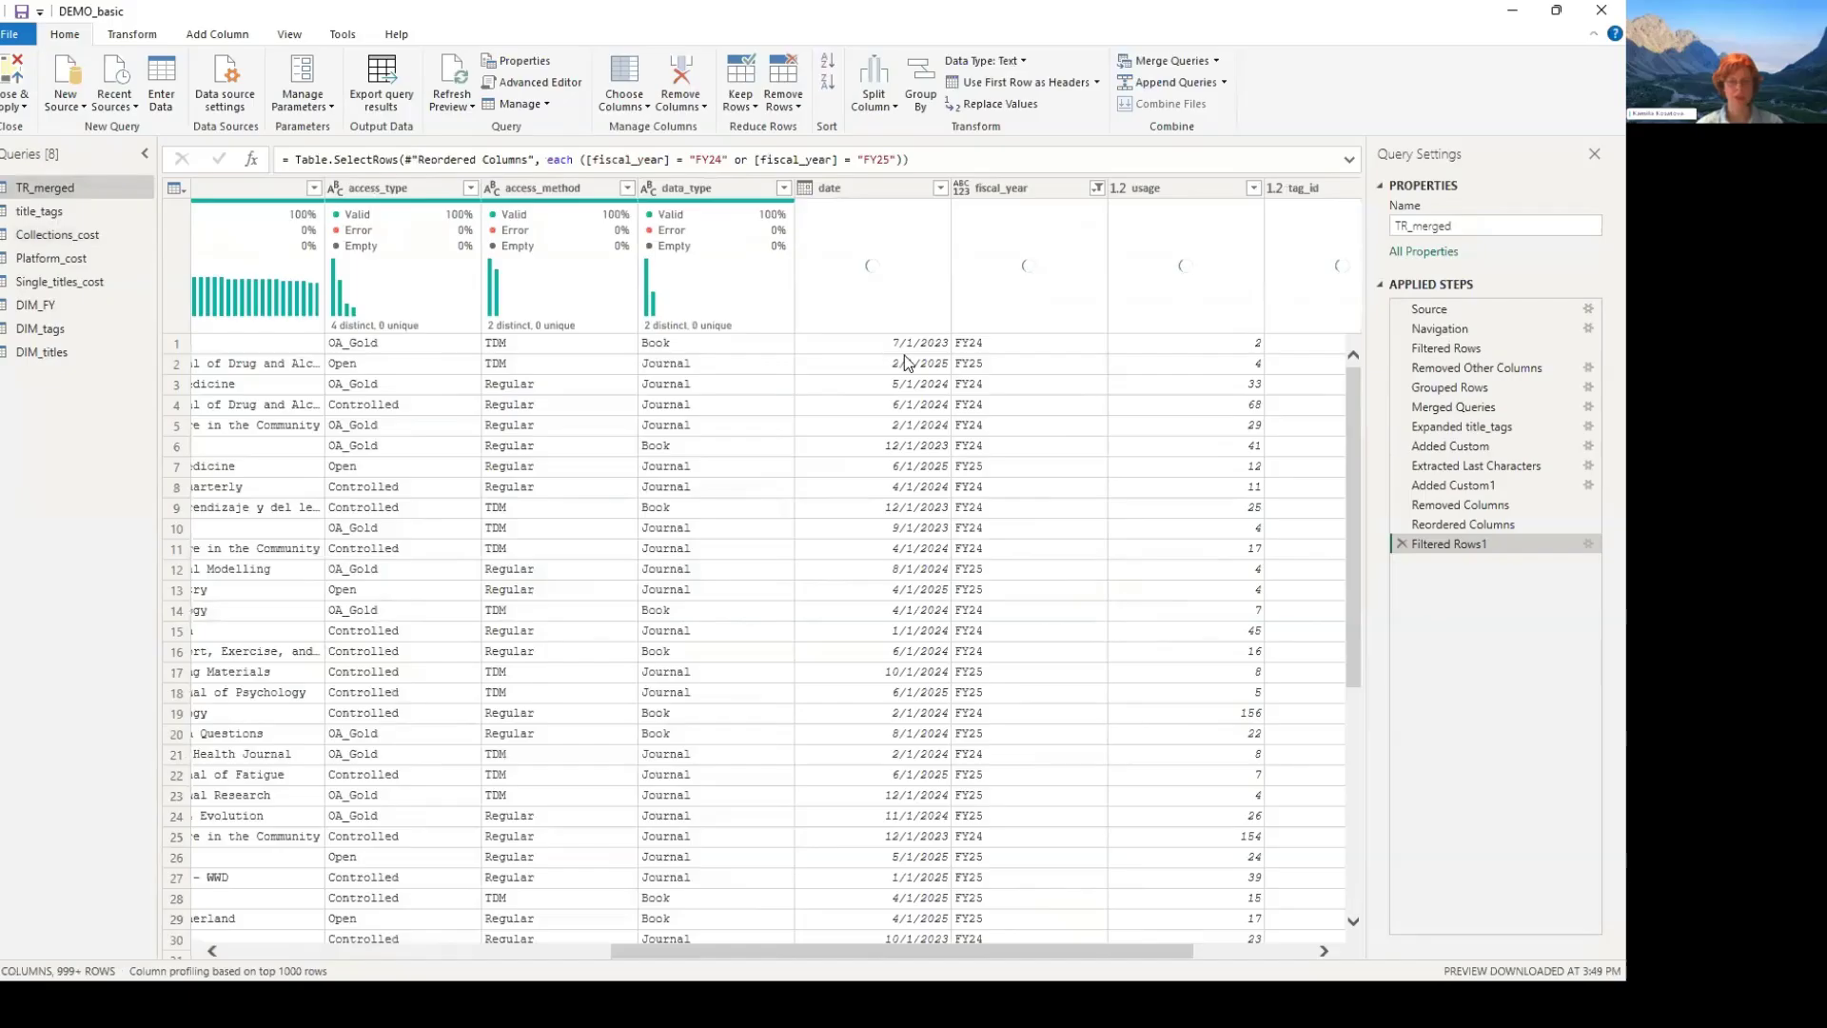
left_click(938, 349)
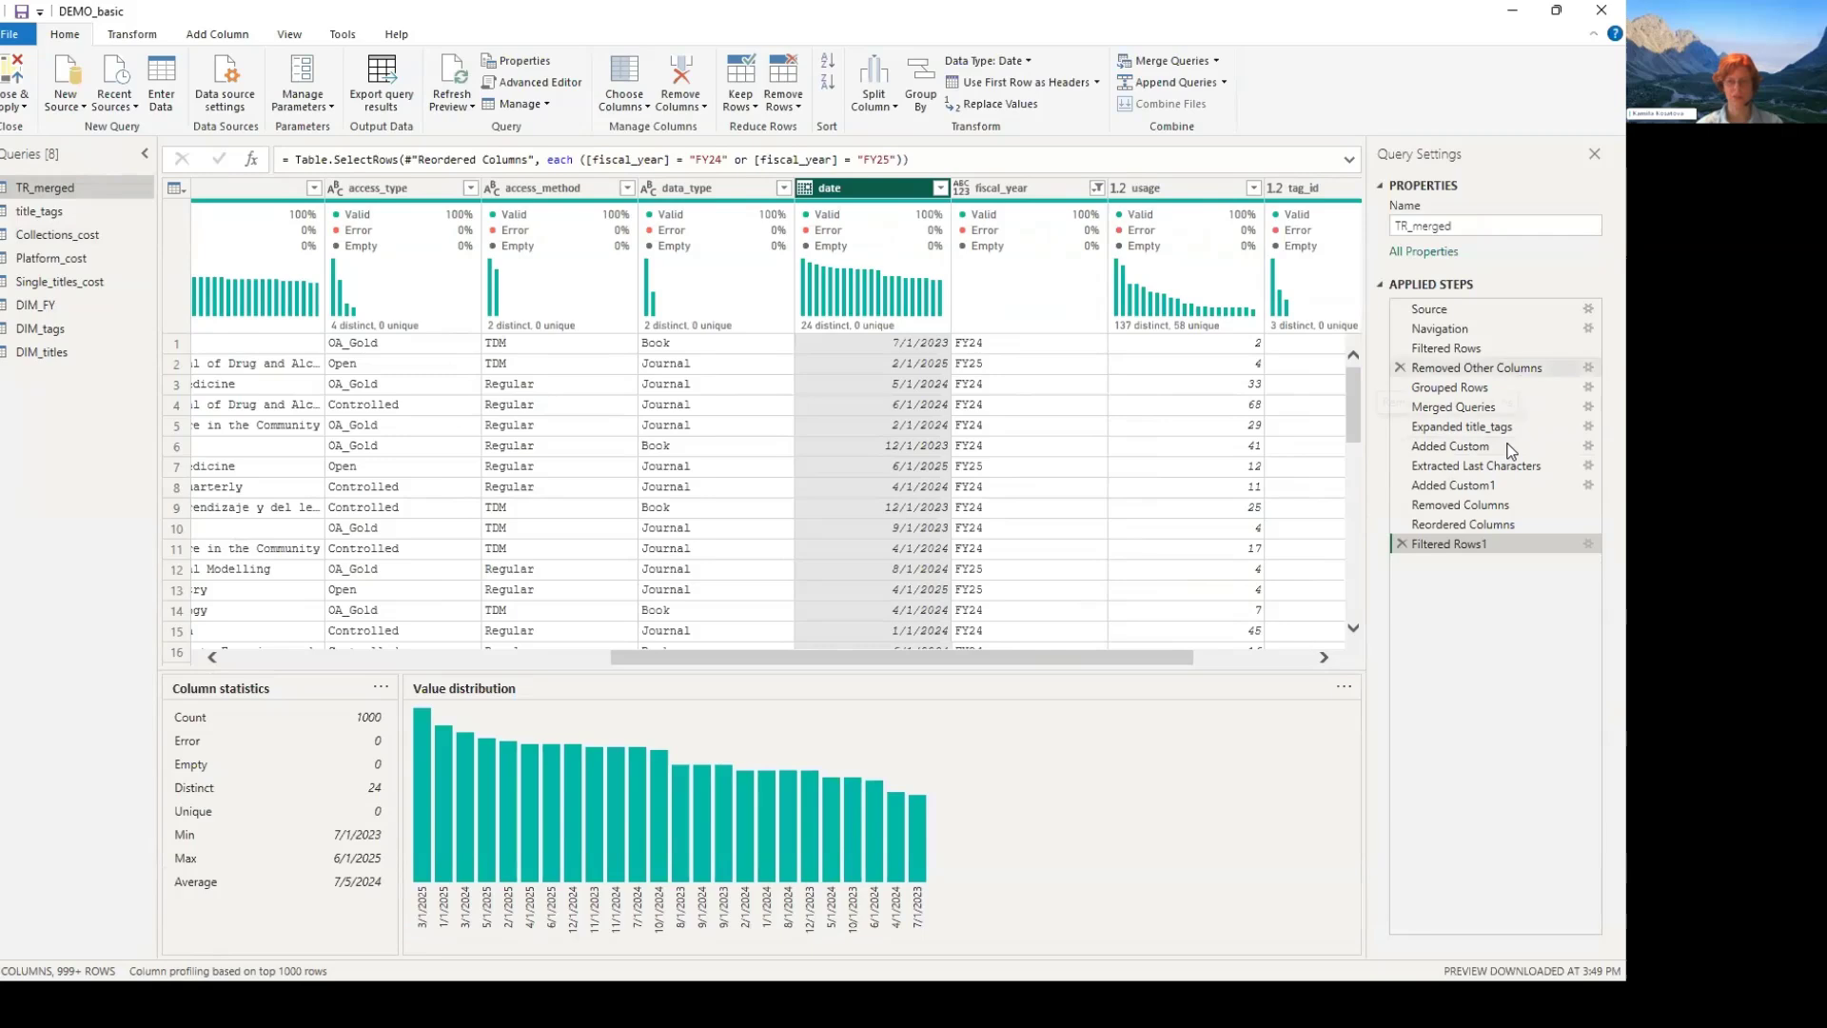
left_click(1566, 446)
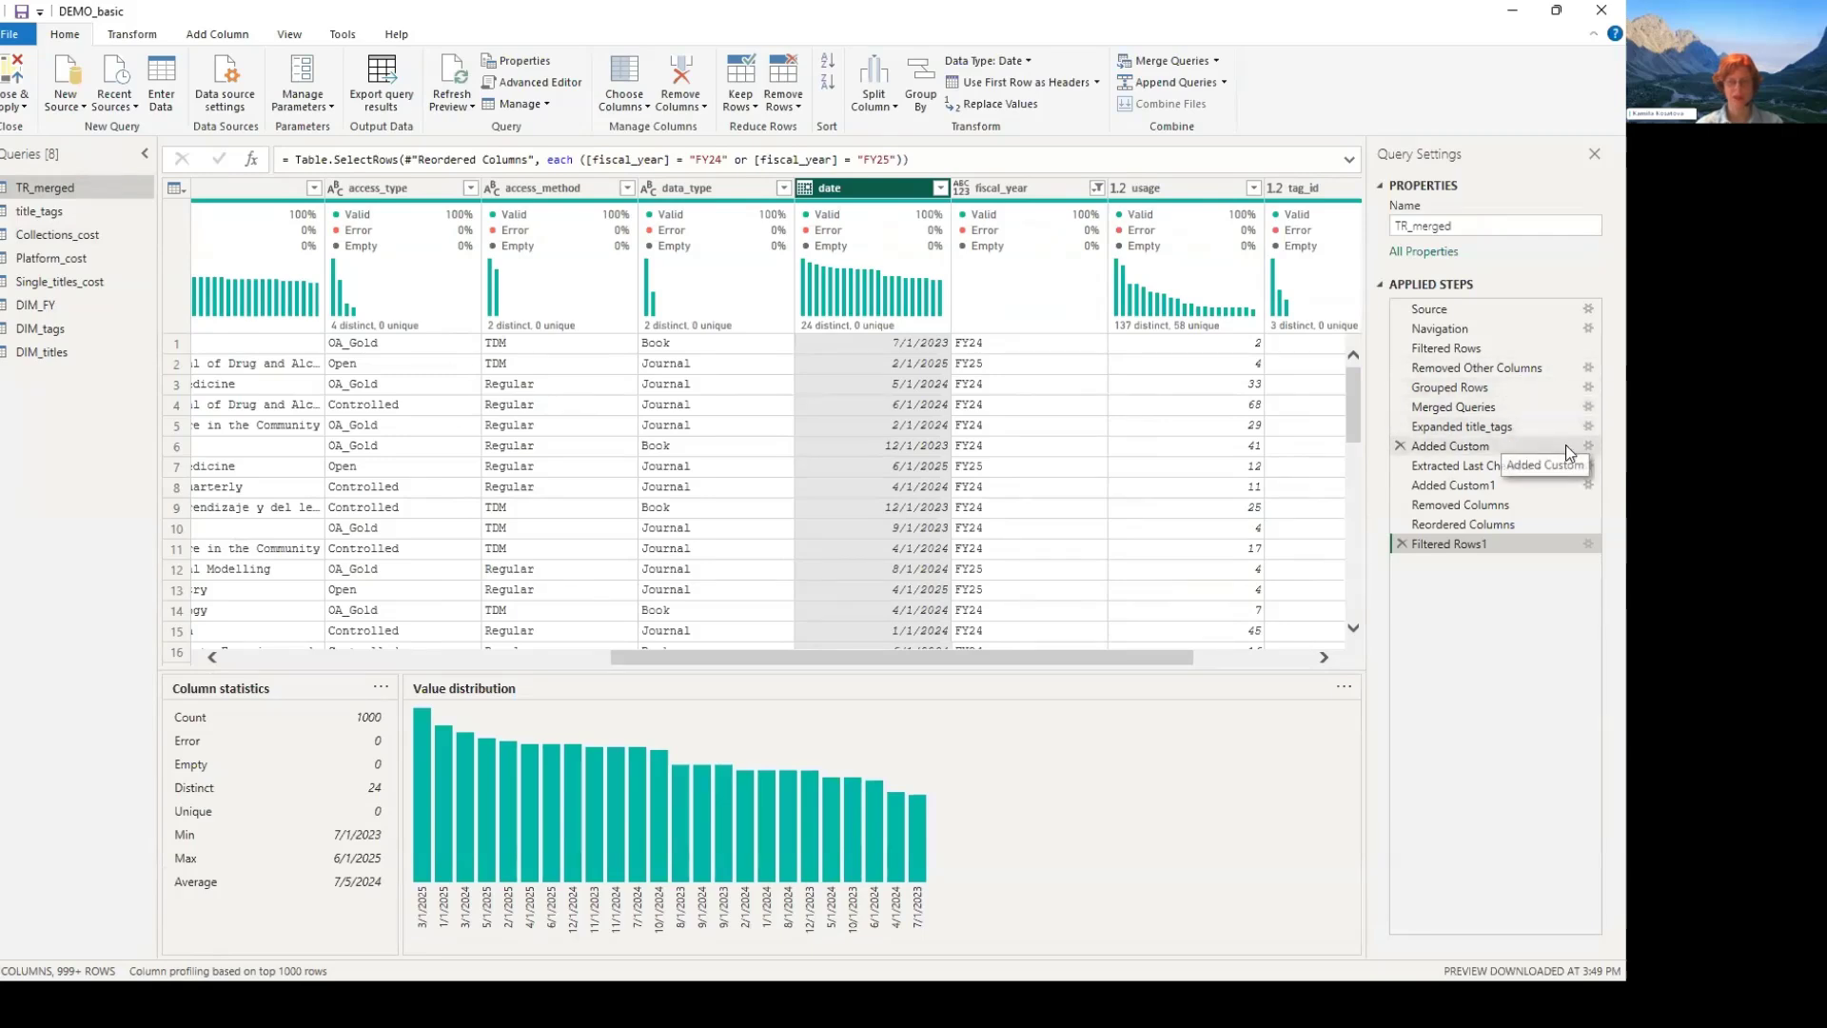
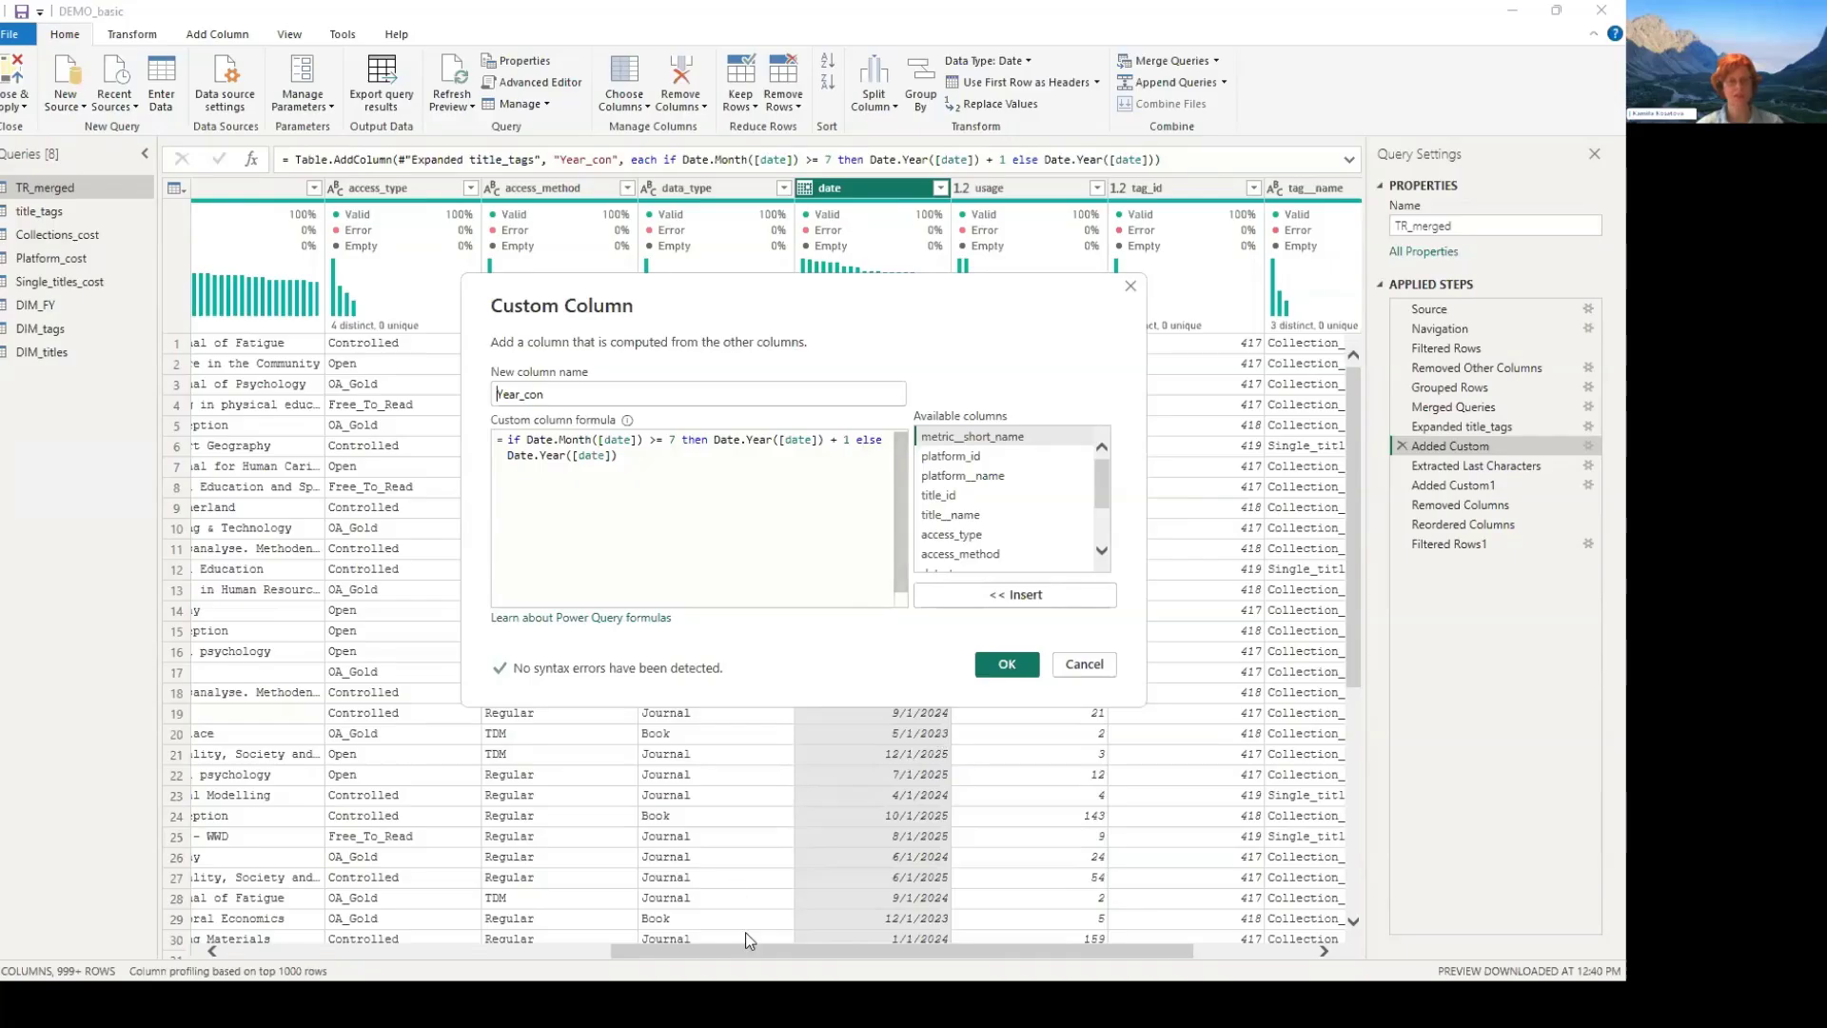
- Review how TR_merged derives fiscal_year: the Year_con formula, its last-characters extraction and the "FY" custom column, leaving all settings unchanged
left_click(1130, 286)
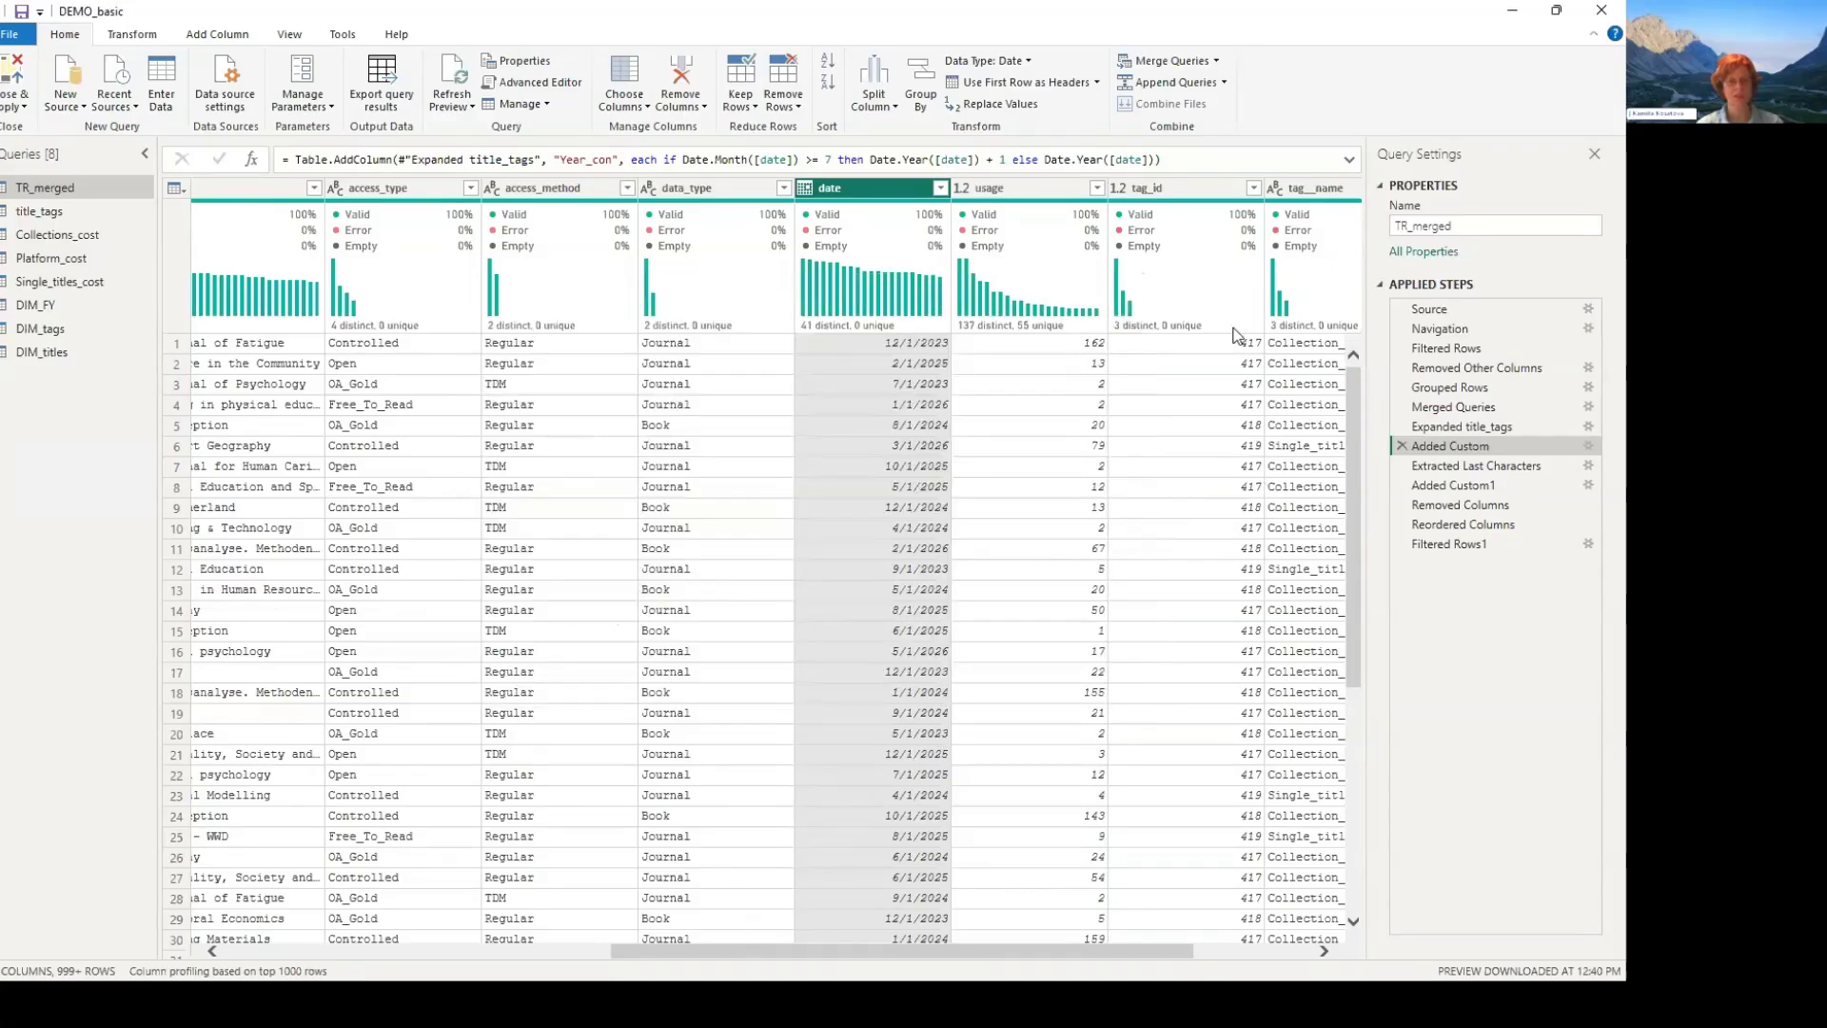
scroll(1245, 342, "right", 3)
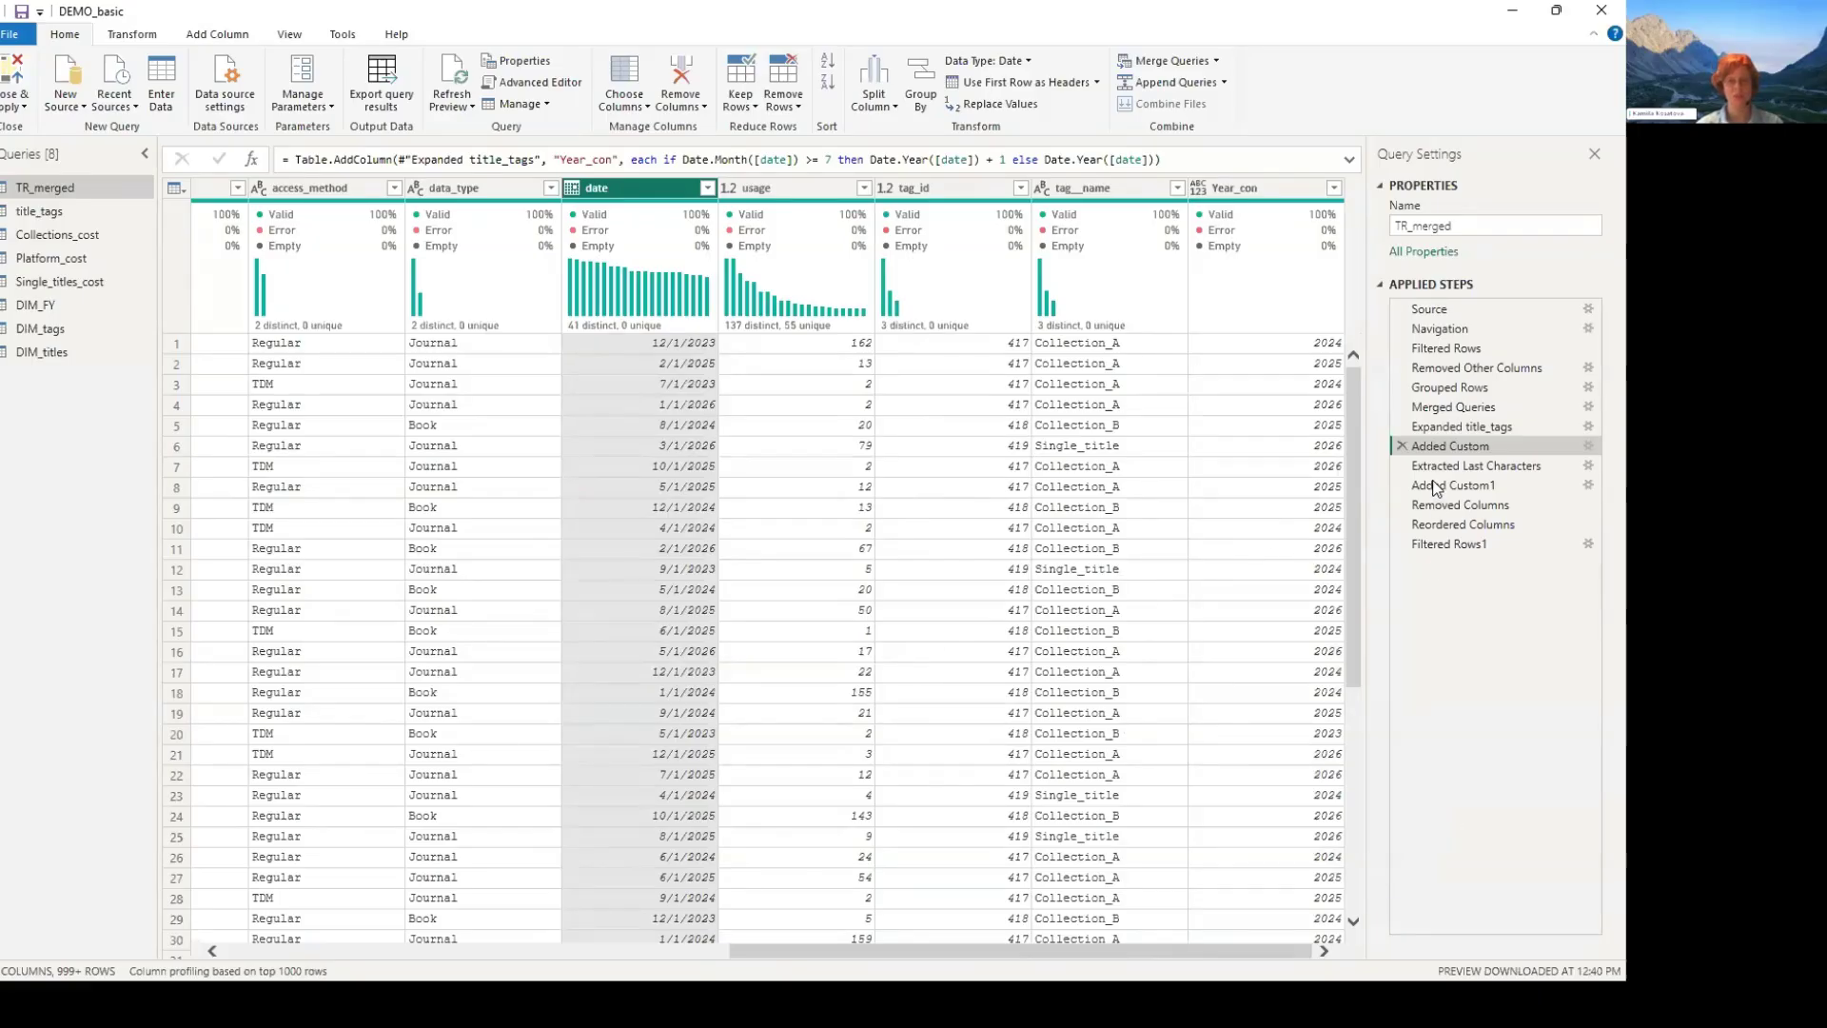
left_click(1465, 465)
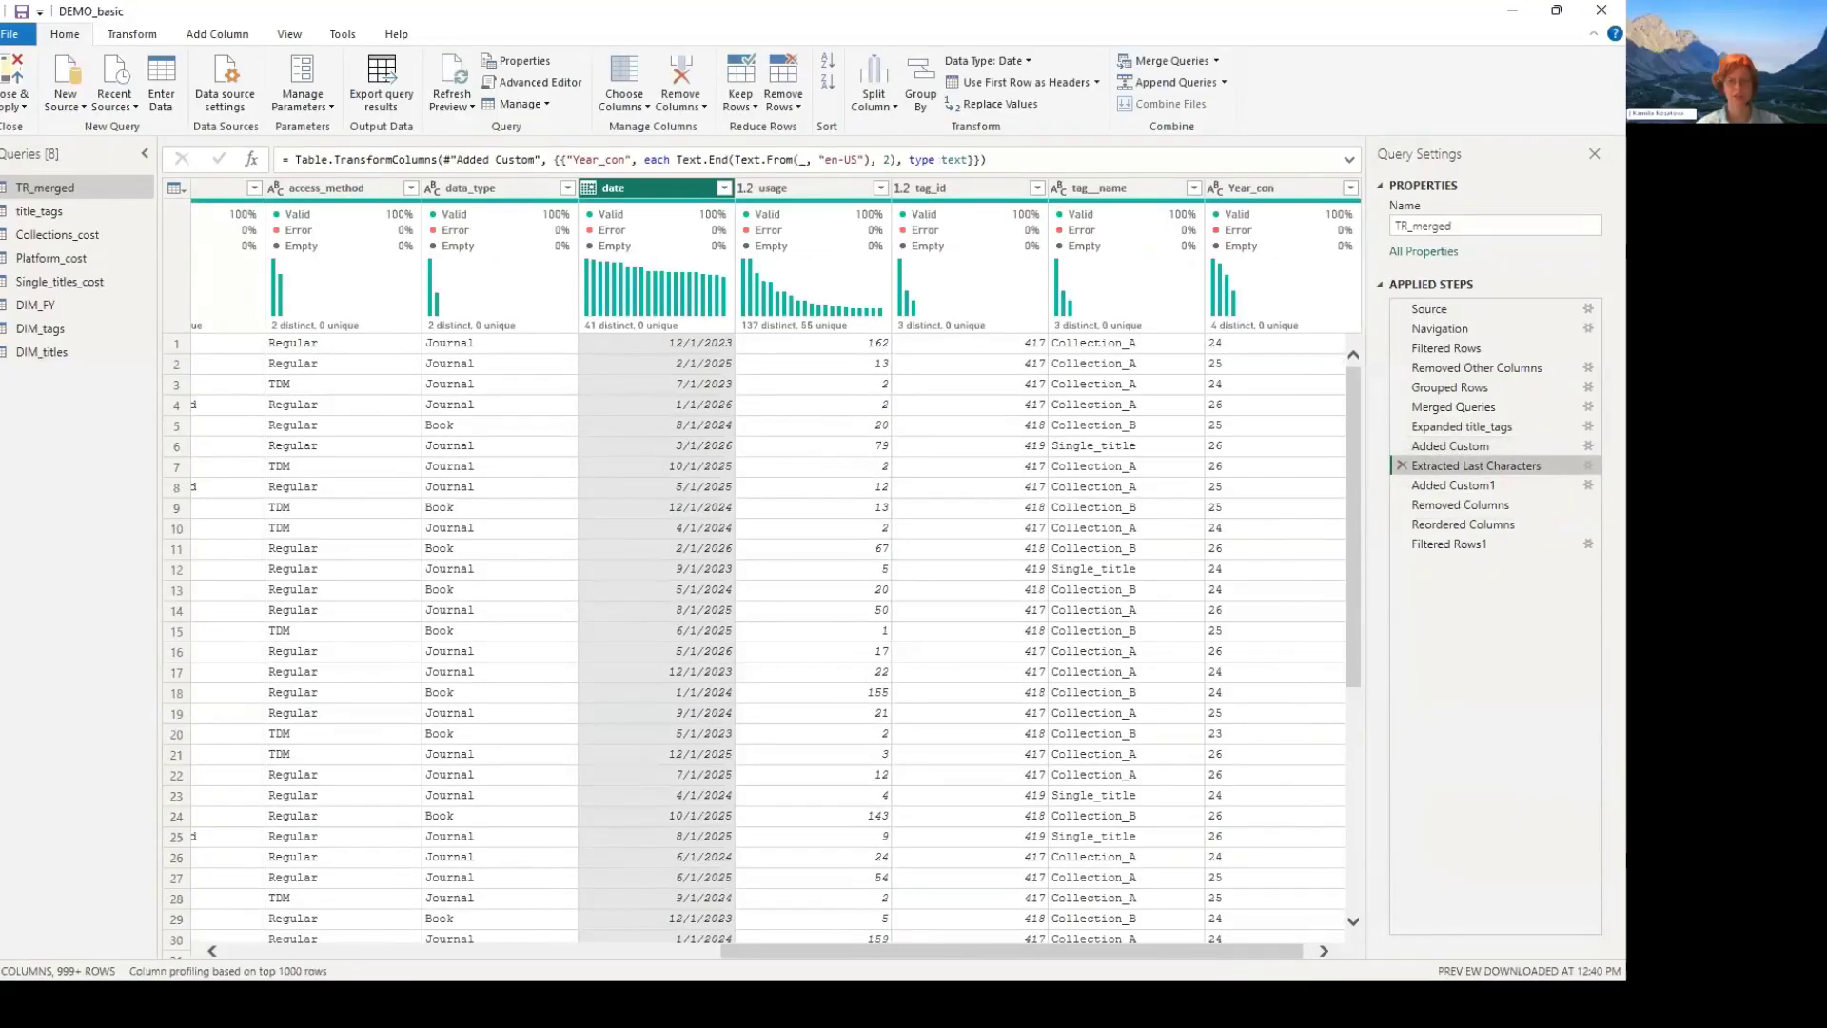
key("Down")
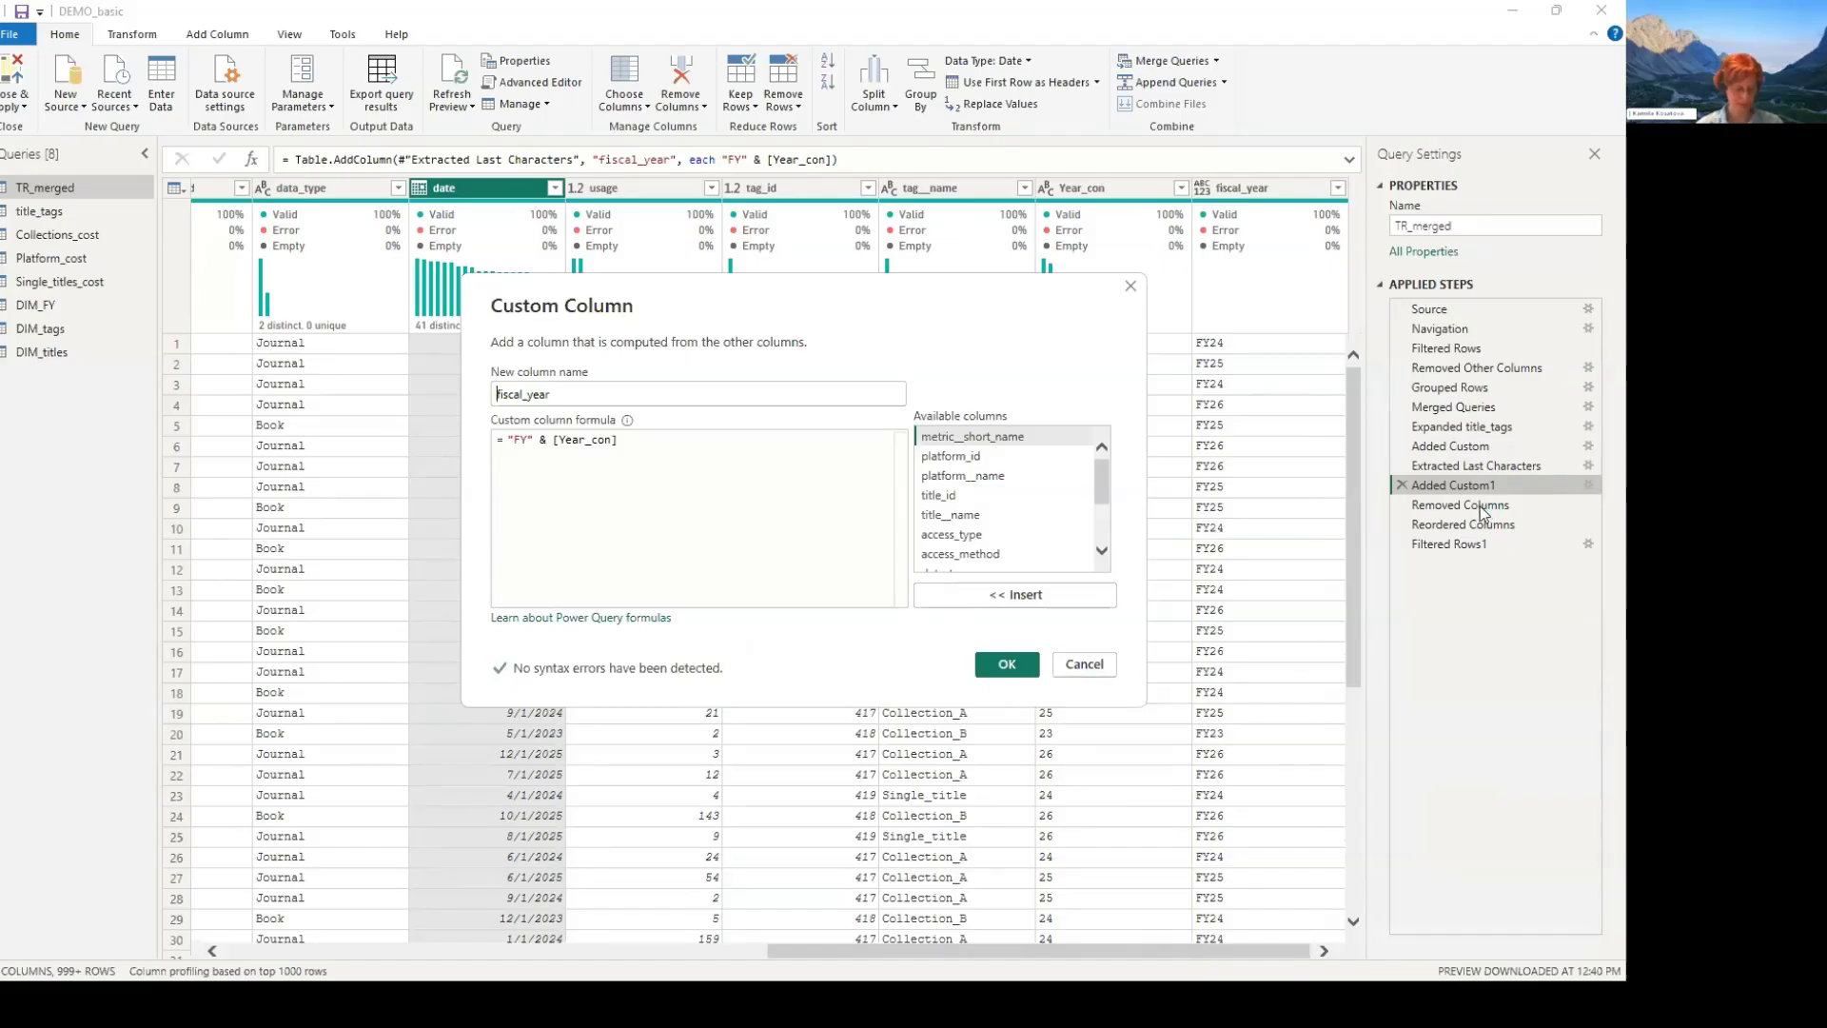
key("Escape")
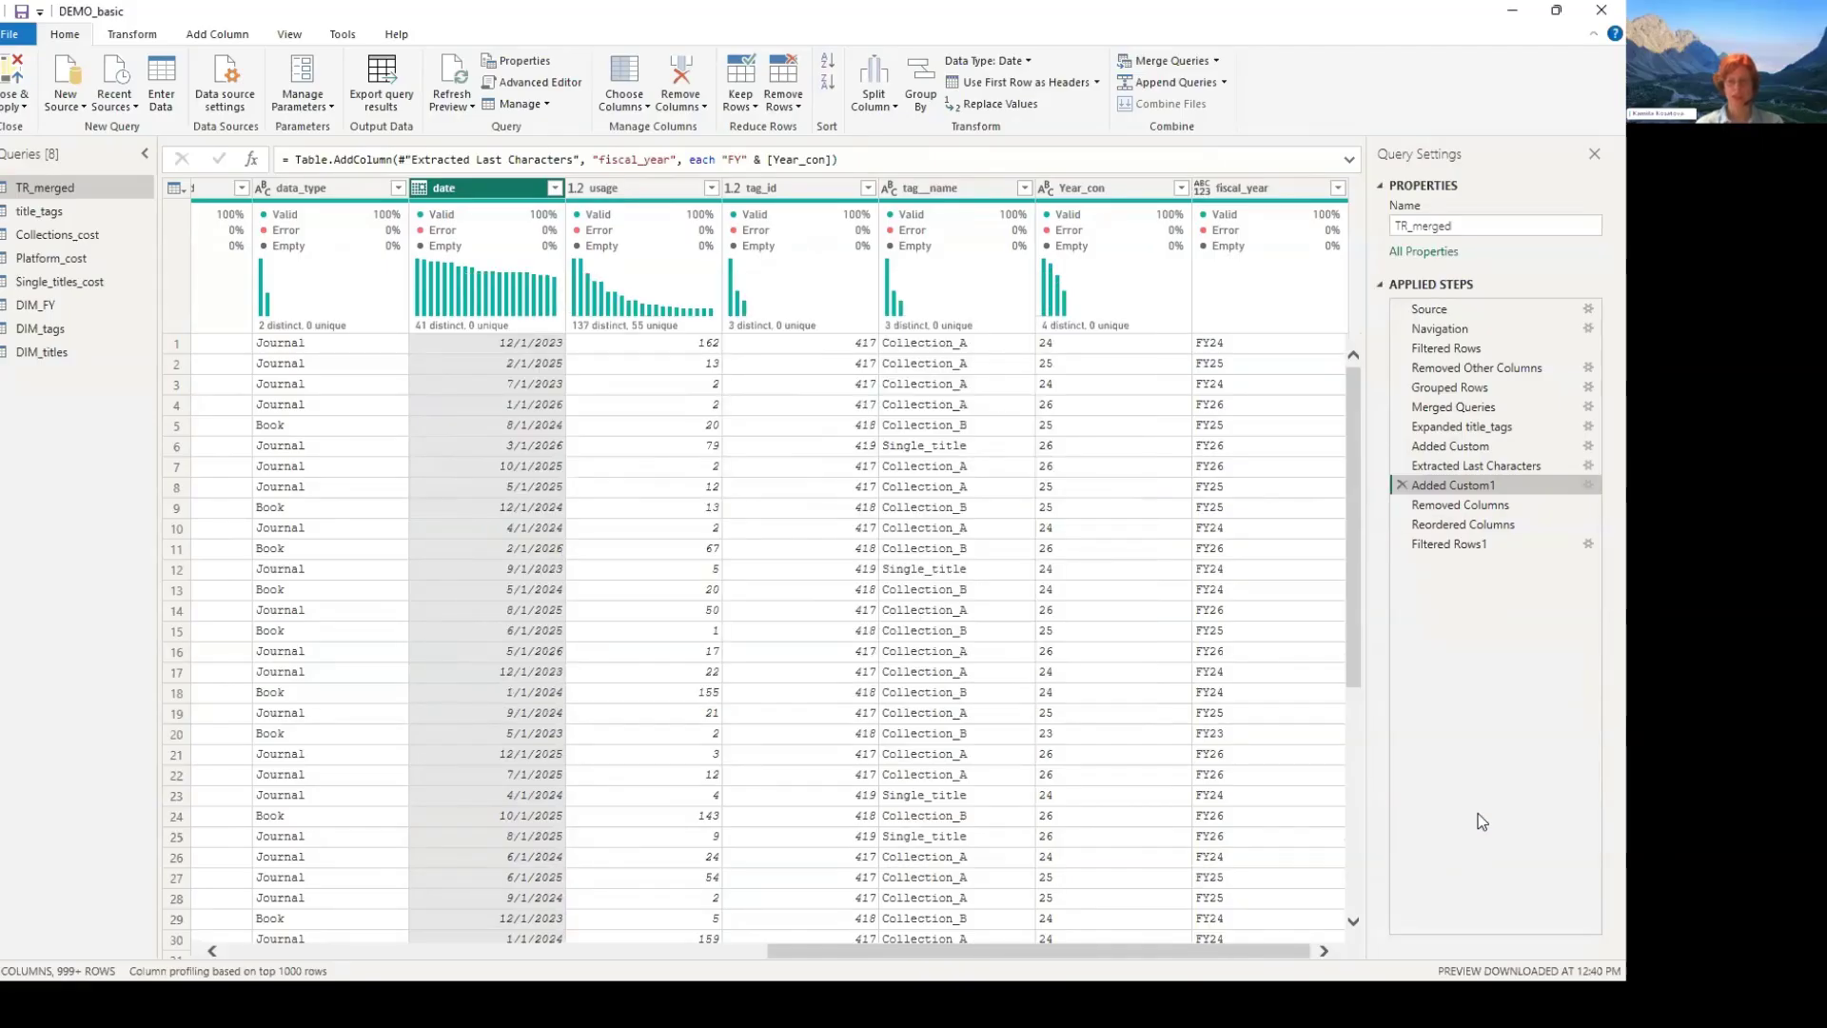
- Check the remaining TR_merged steps through the fiscal_year filter and the tag_class__name filter of title_tags, closing the settings without changes
left_click(1461, 504)
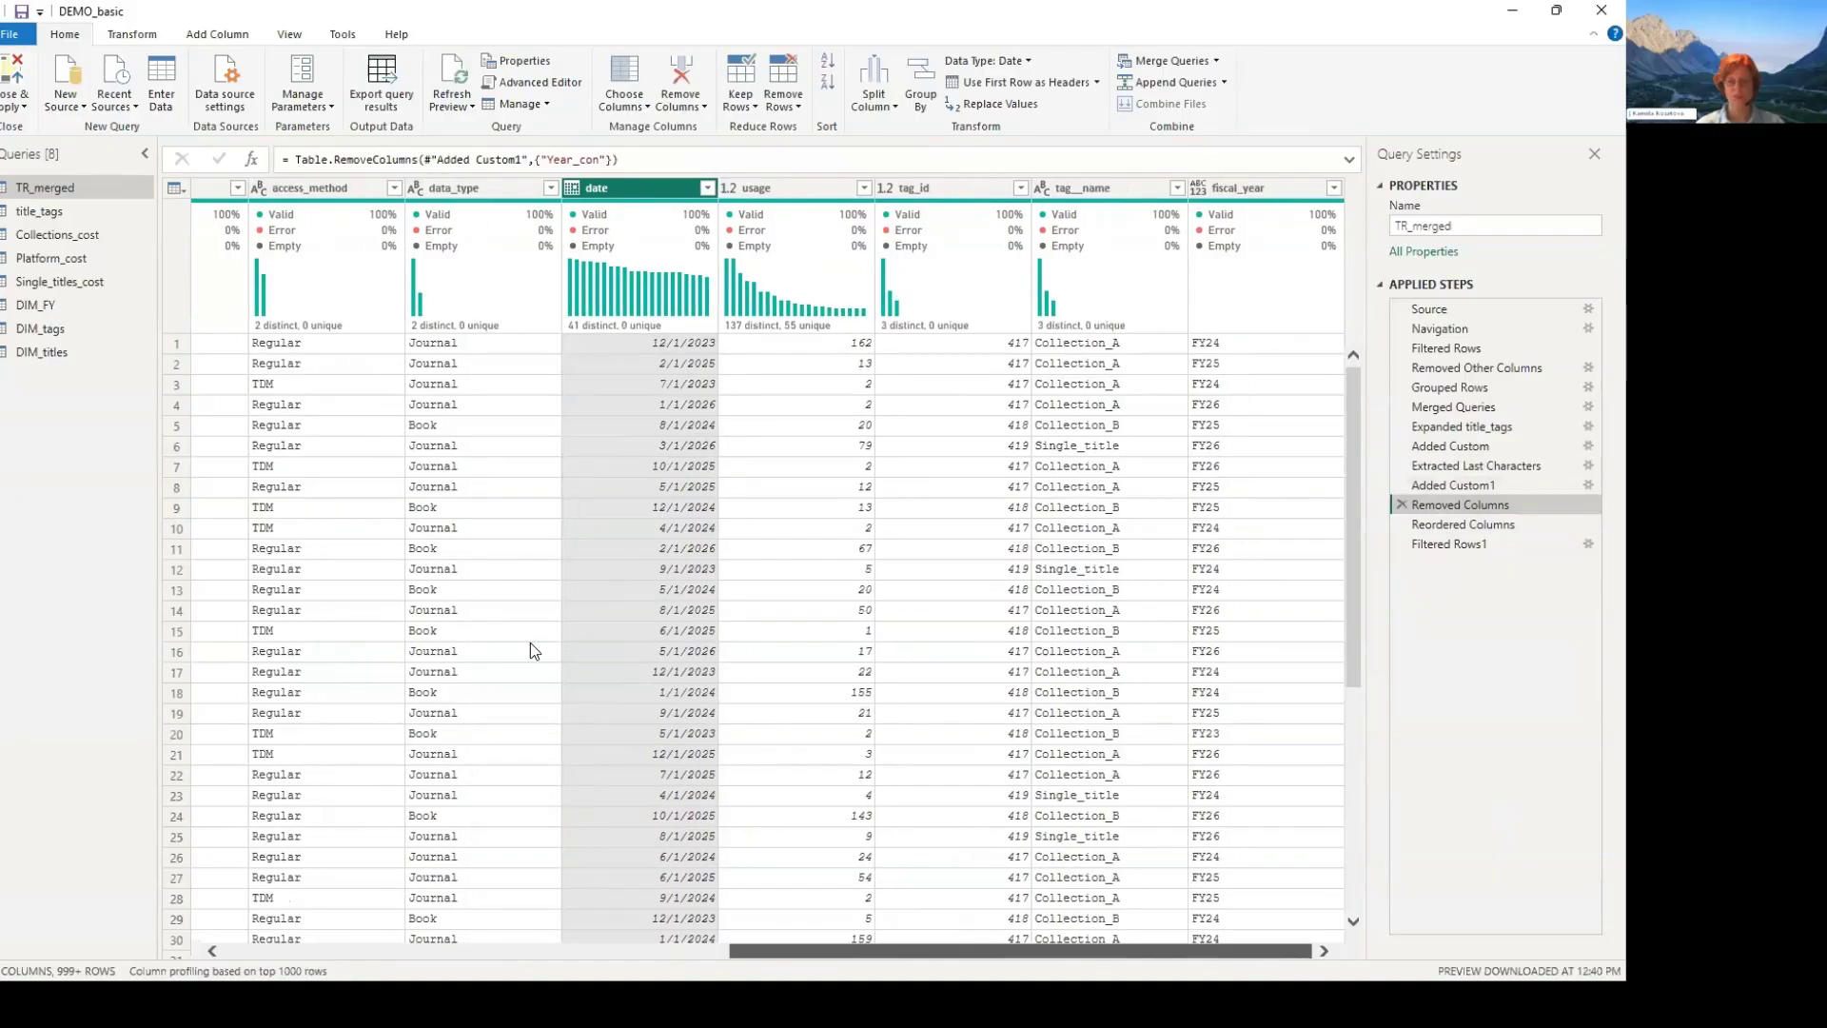
left_click(1463, 524)
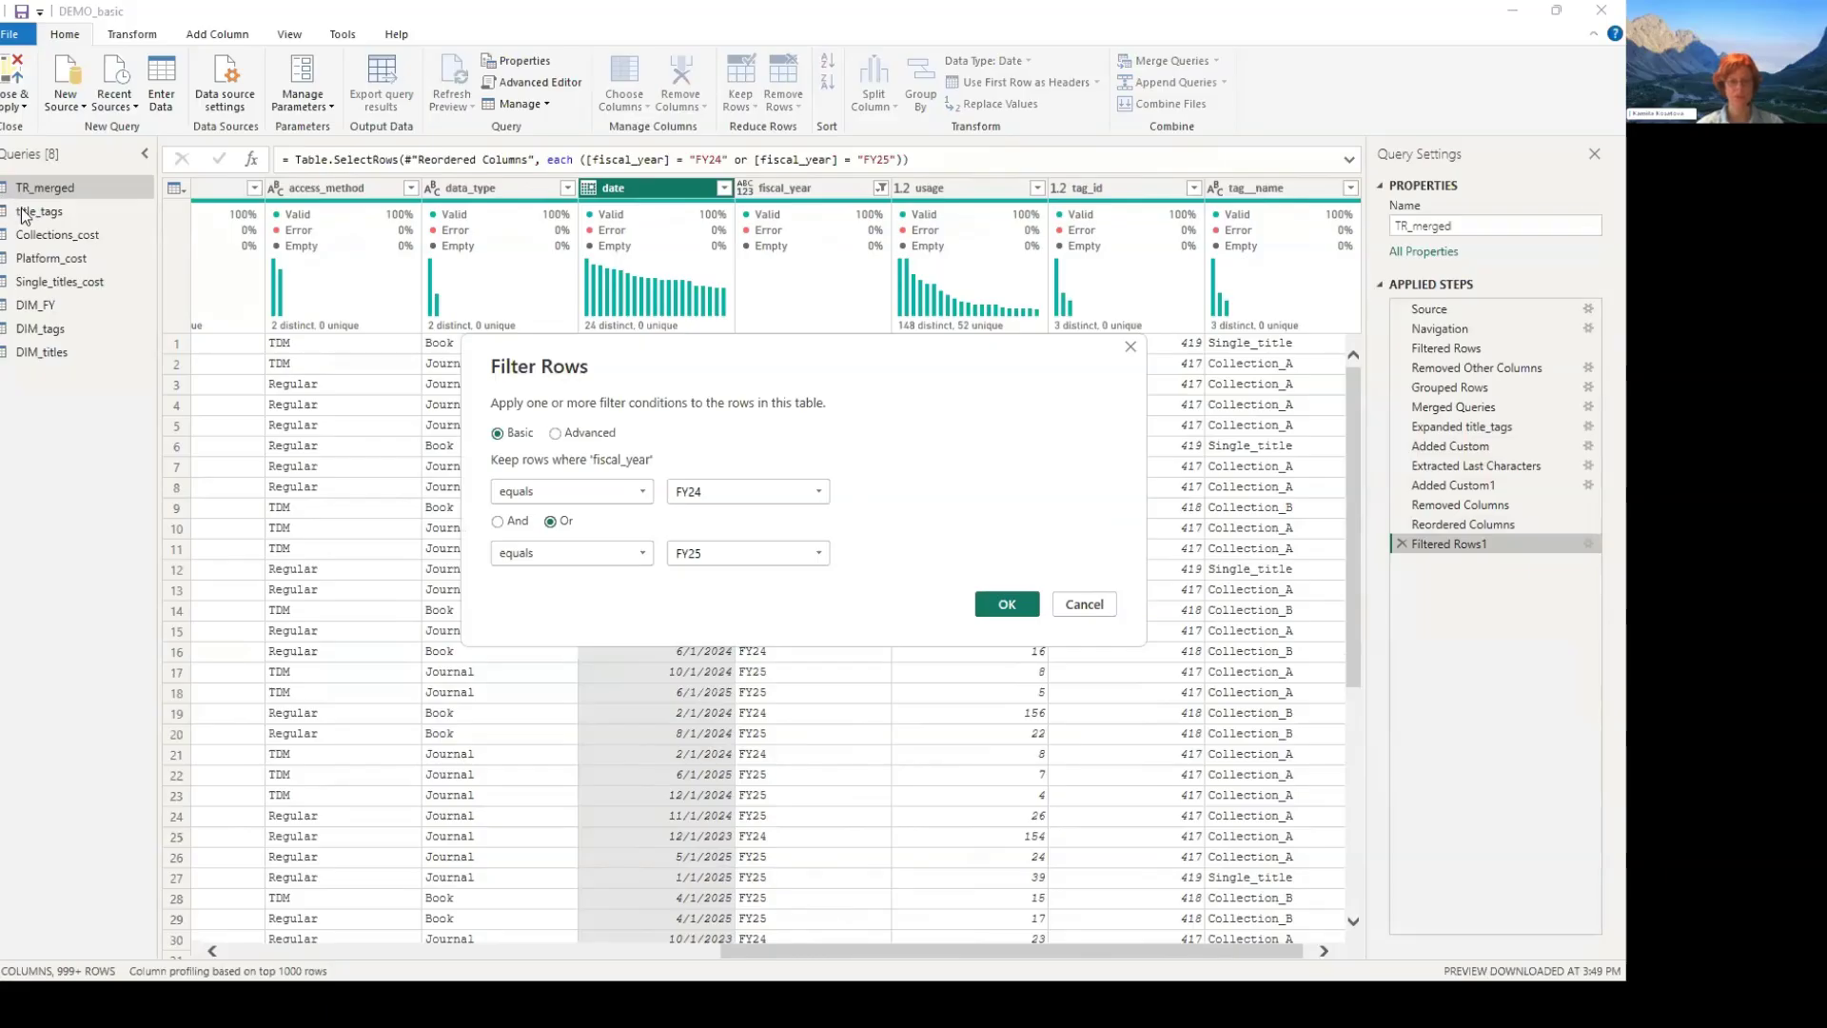
key("Escape")
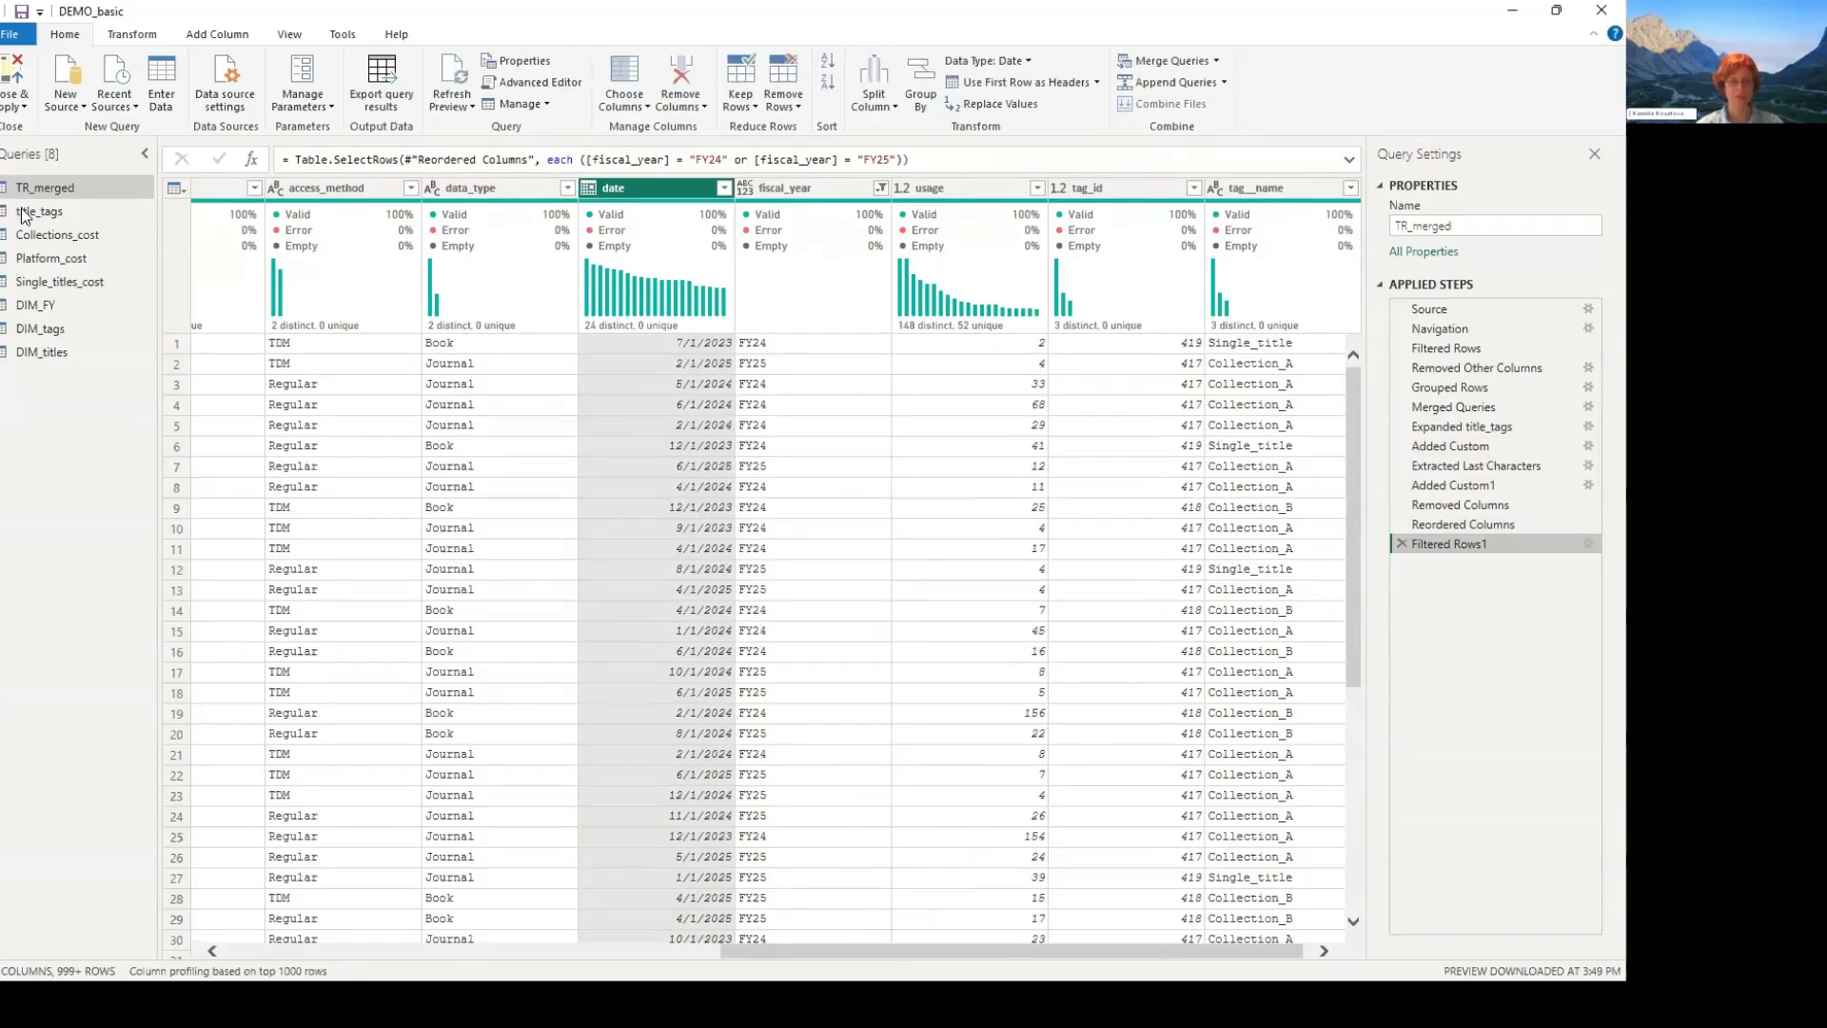
left_click(29, 211)
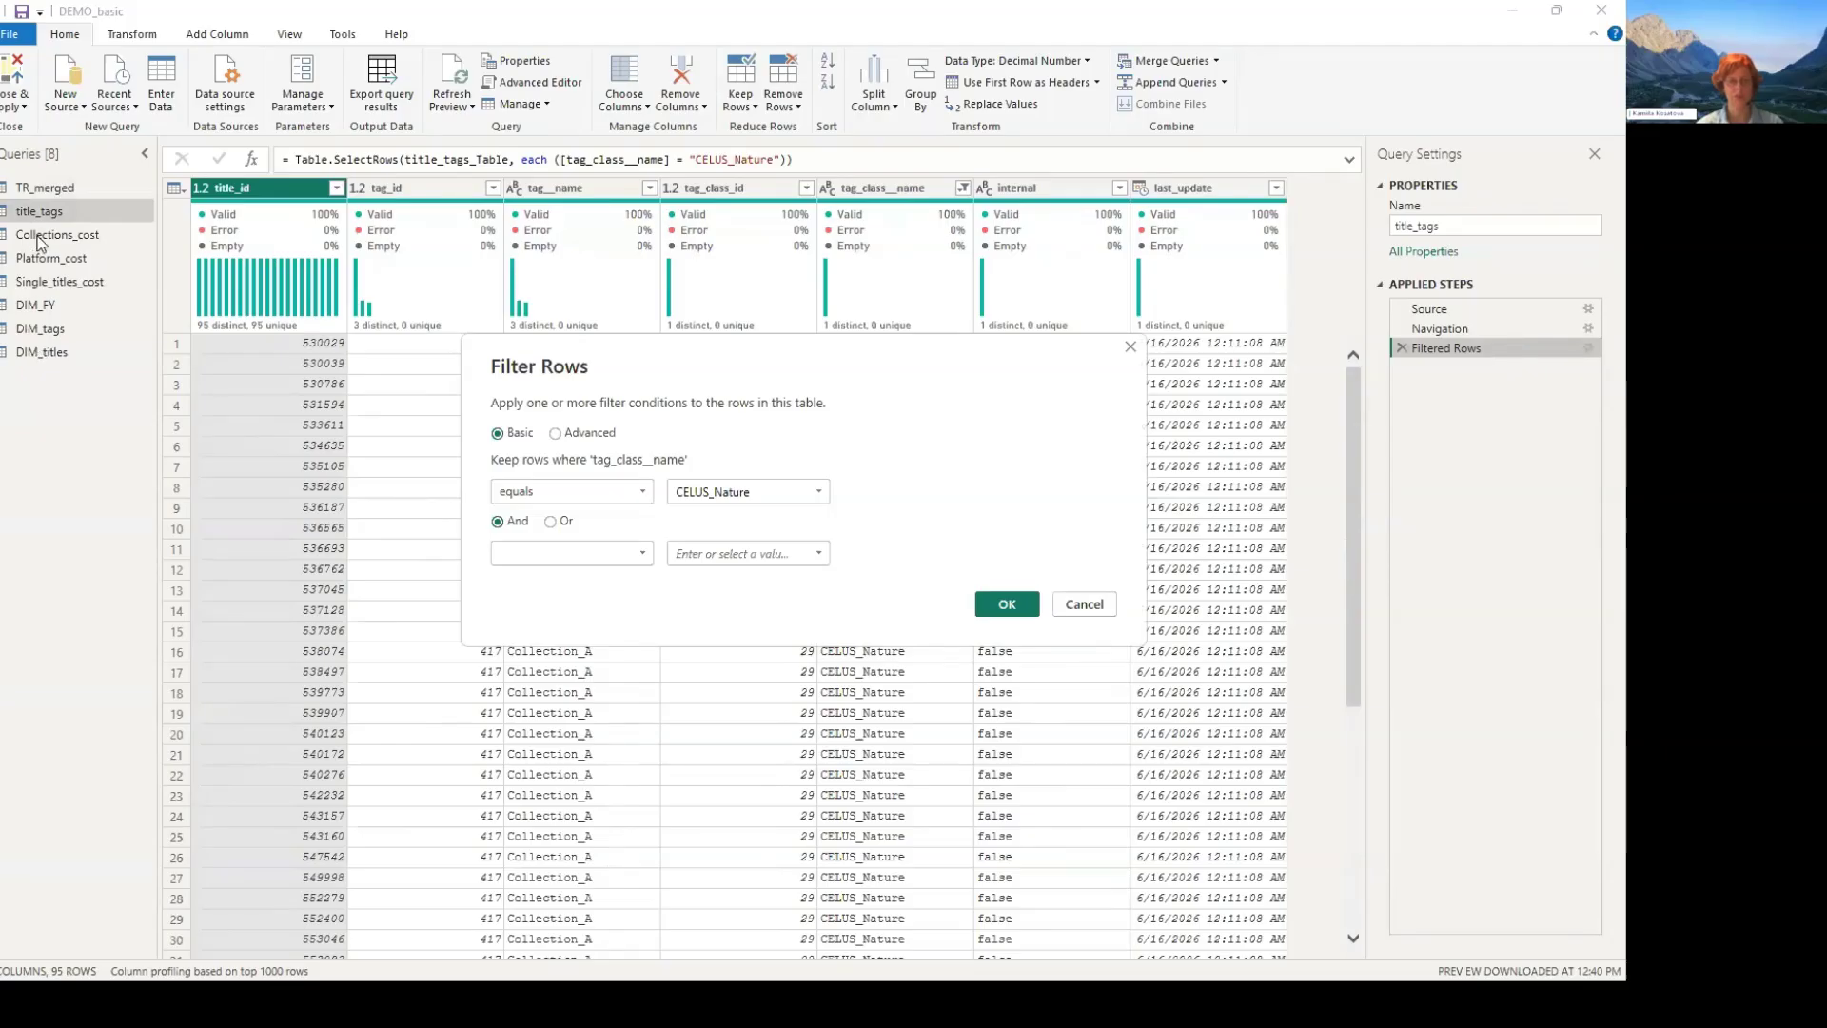
left_click(1084, 604)
- Compare Collections_cost at its Promoted Headers and final steps, examining how the FY24 and FY25 columns are unpivoted into fiscal_year and Cost
left_click(58, 234)
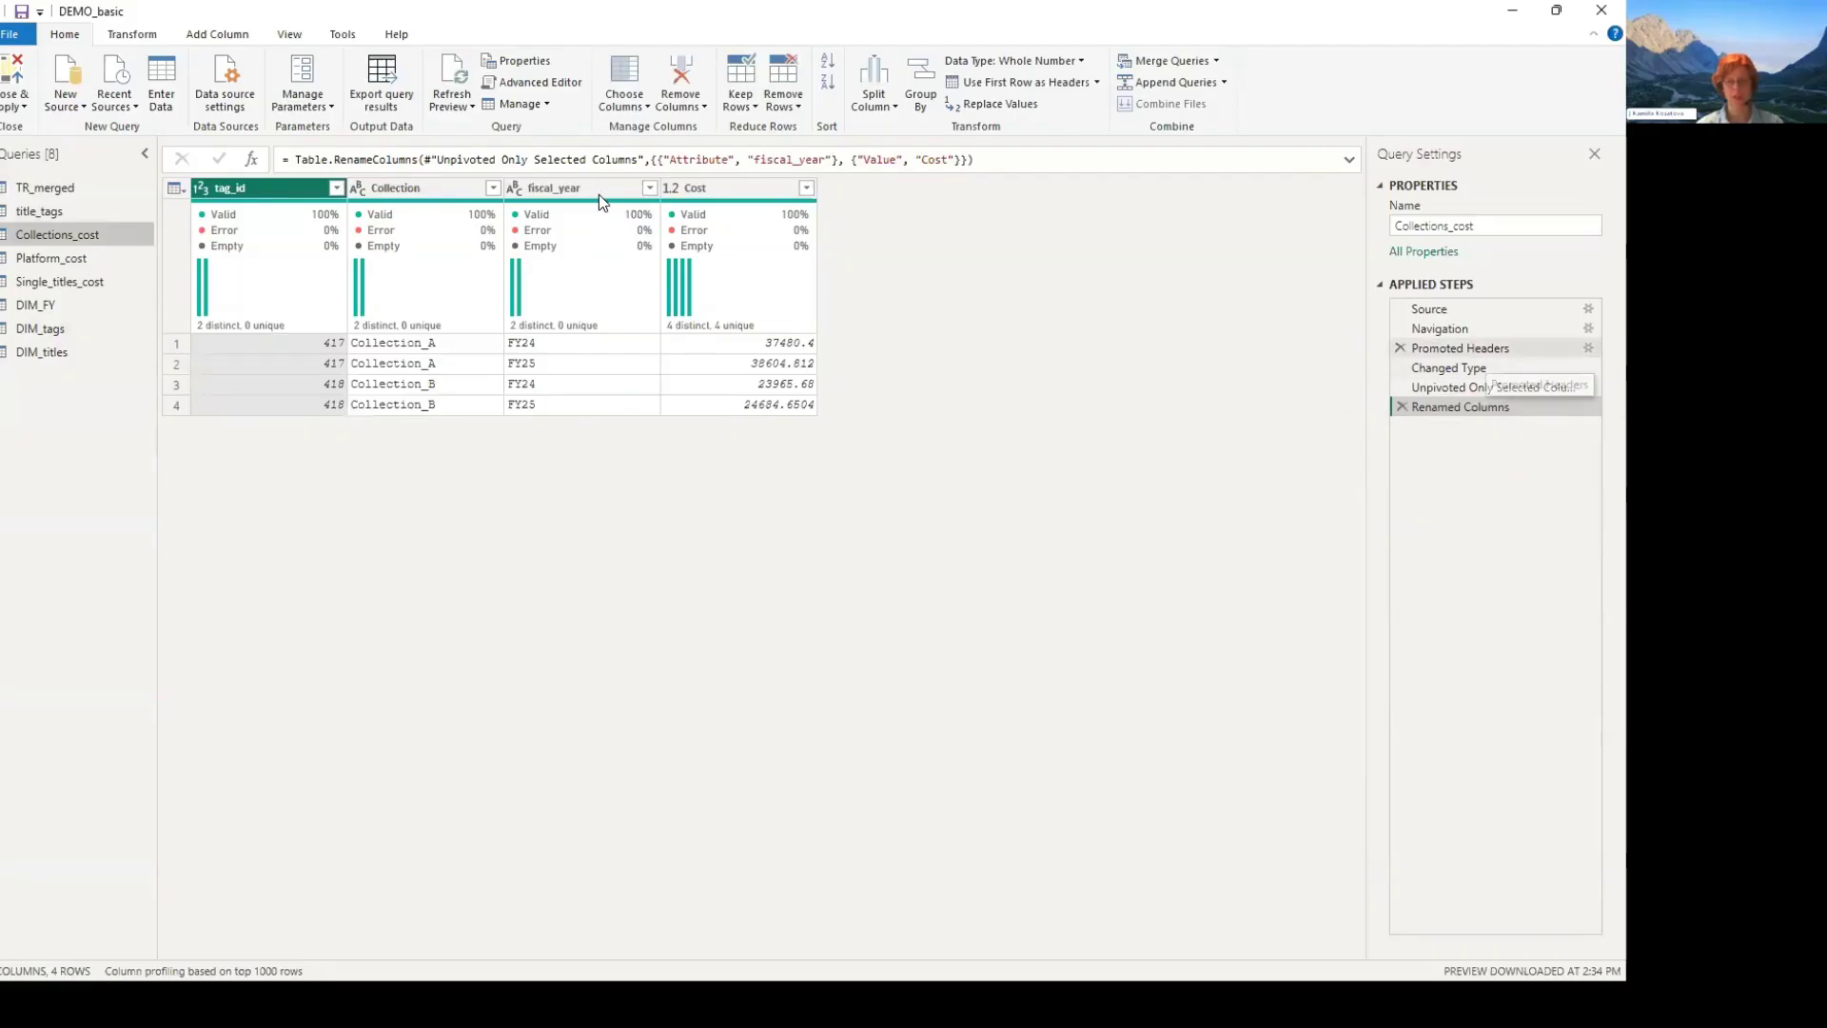
left_click(1471, 349)
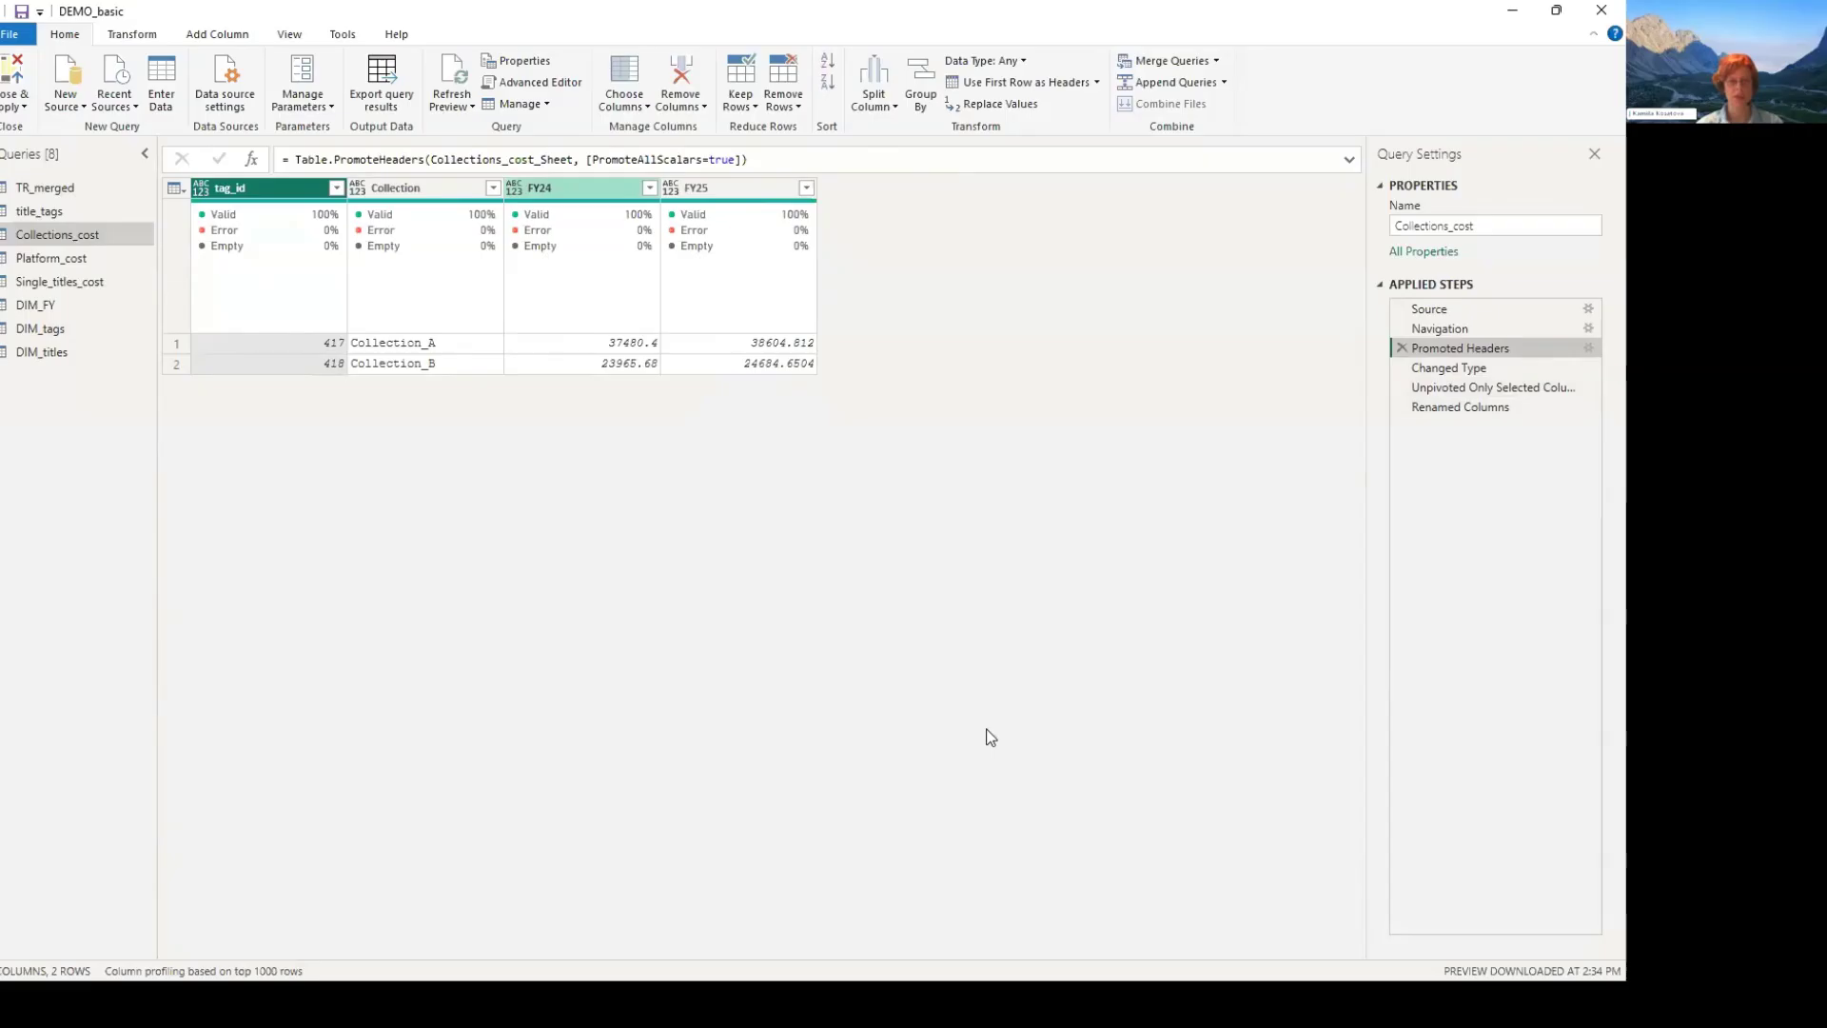
left_click(571, 189)
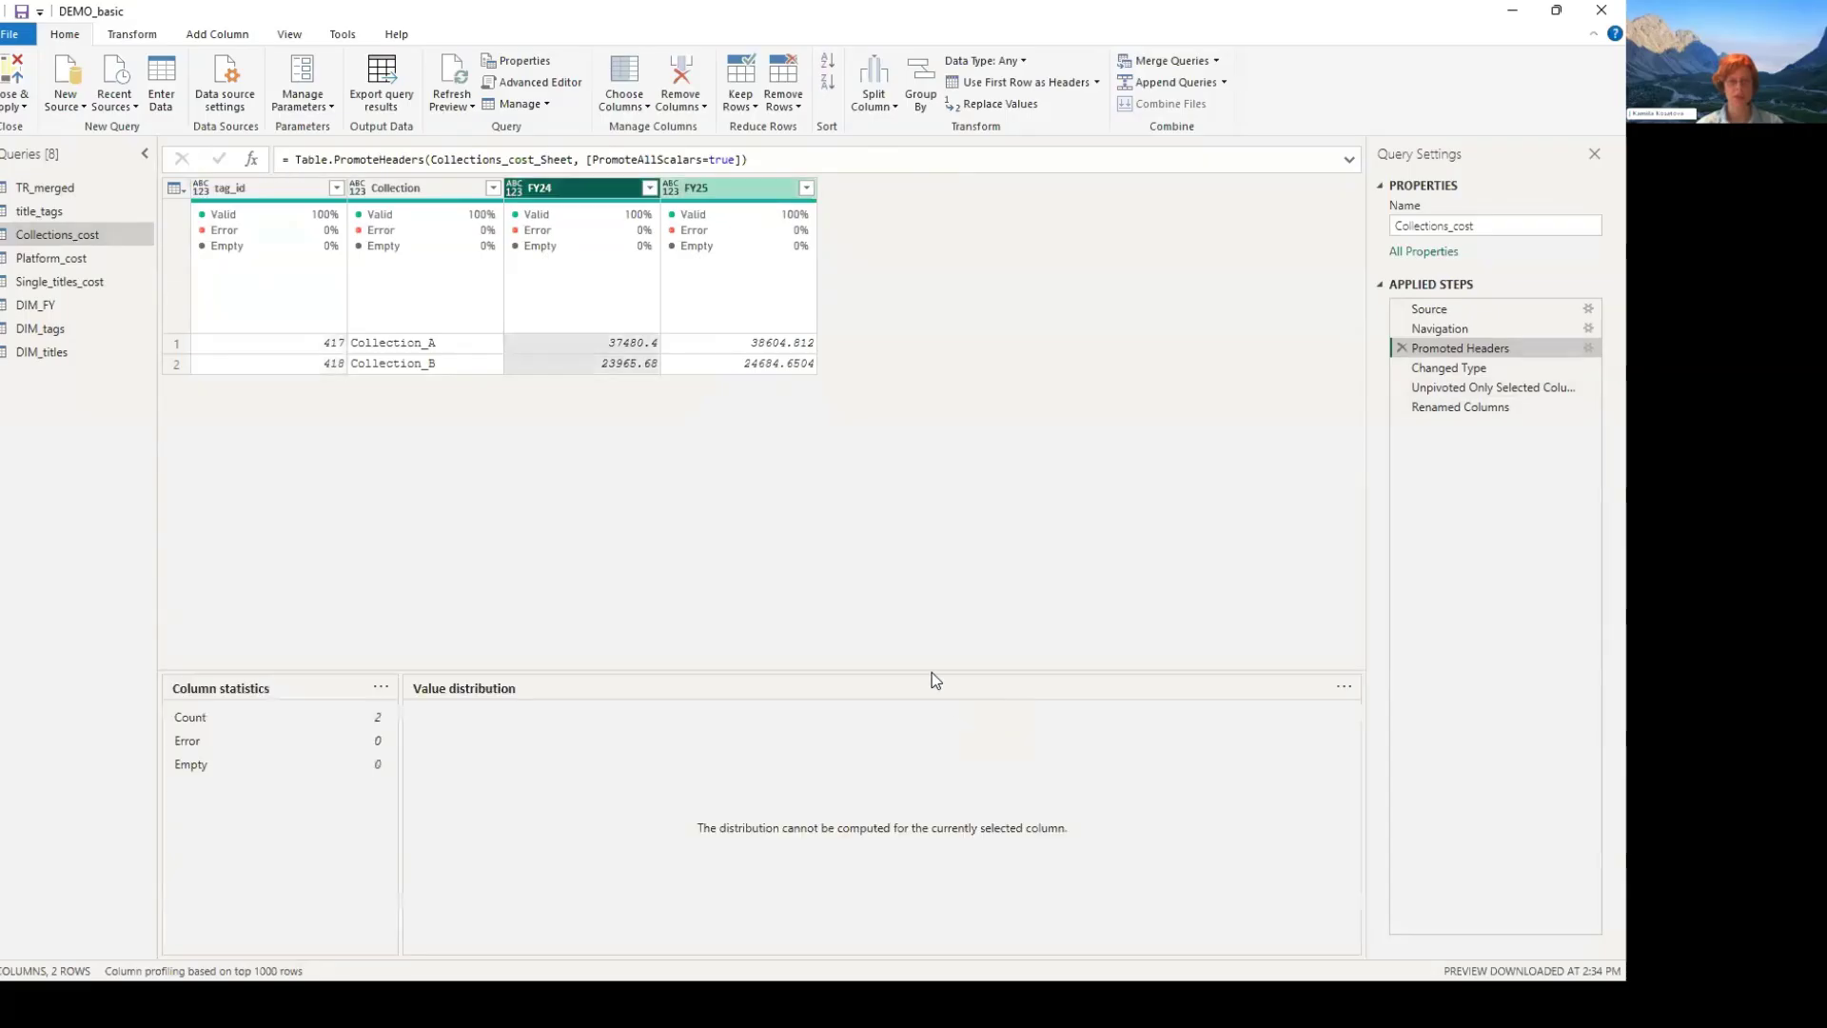
left_click(723, 188, "ctrl")
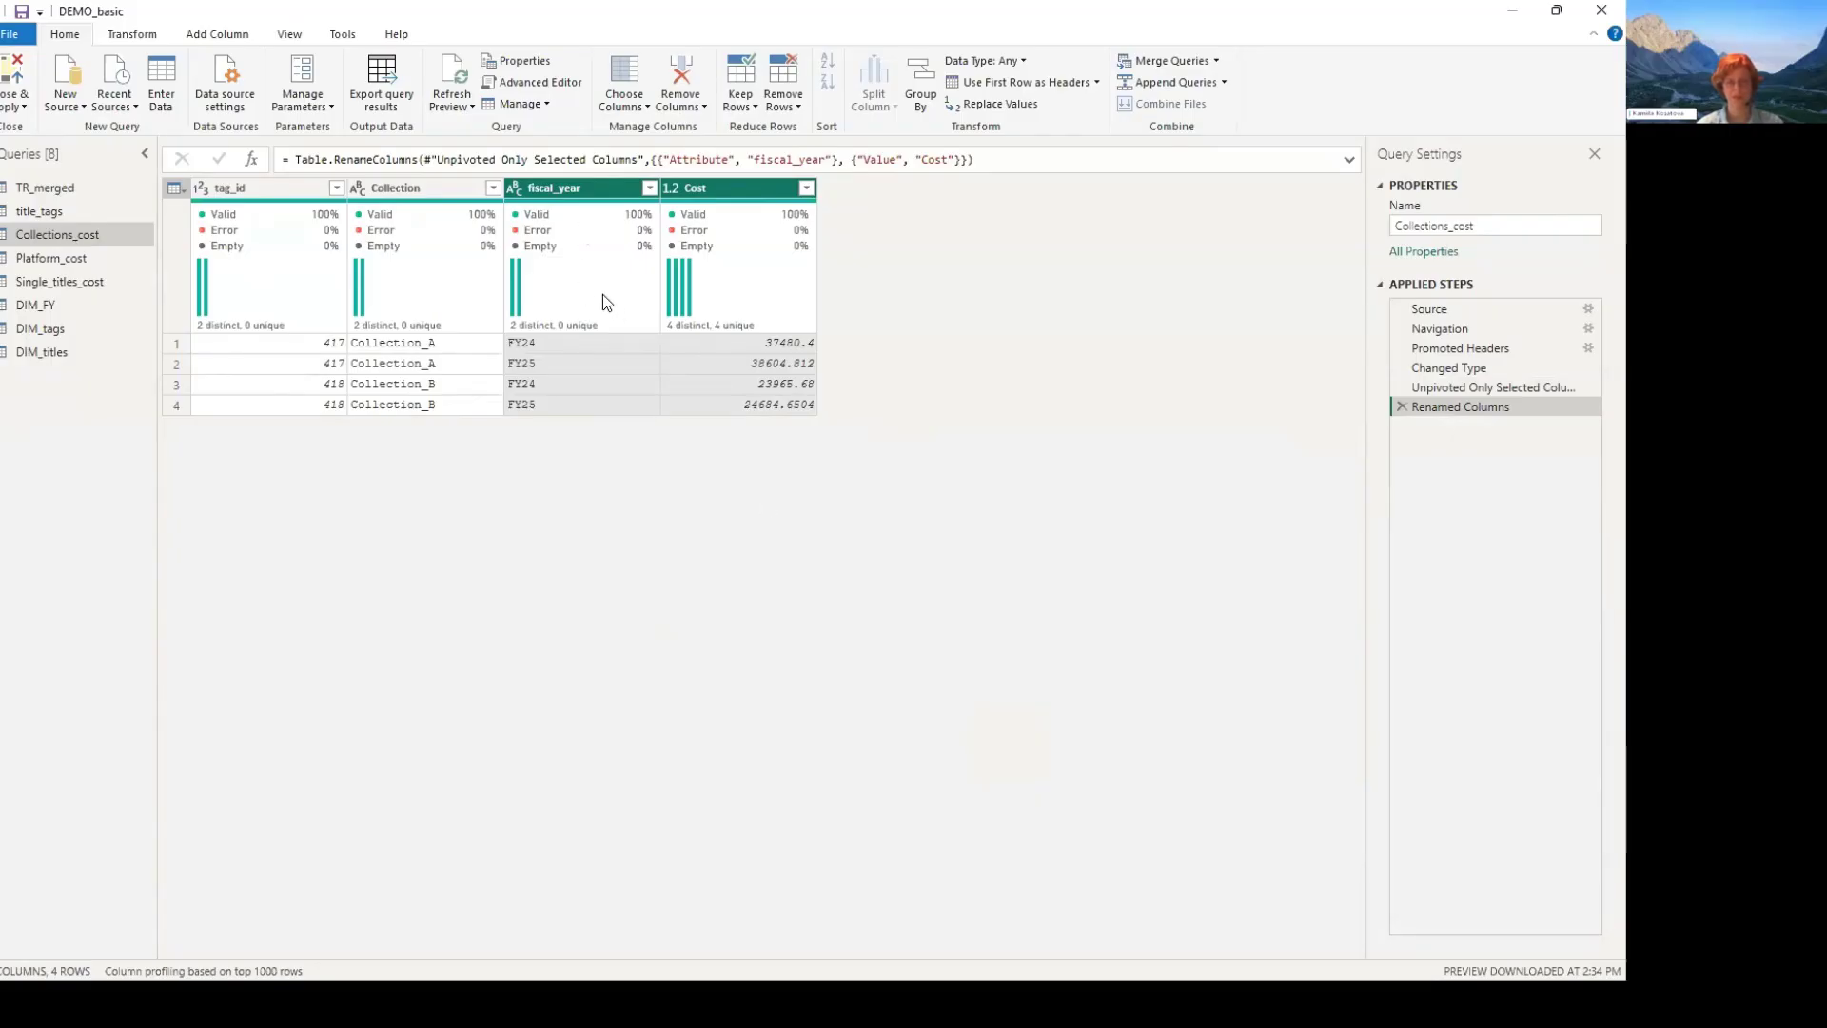
- Look through the Platform_cost and Single_titles_cost price tables and the DIM_FY and DIM_tags dimension tables
left_click(65, 258)
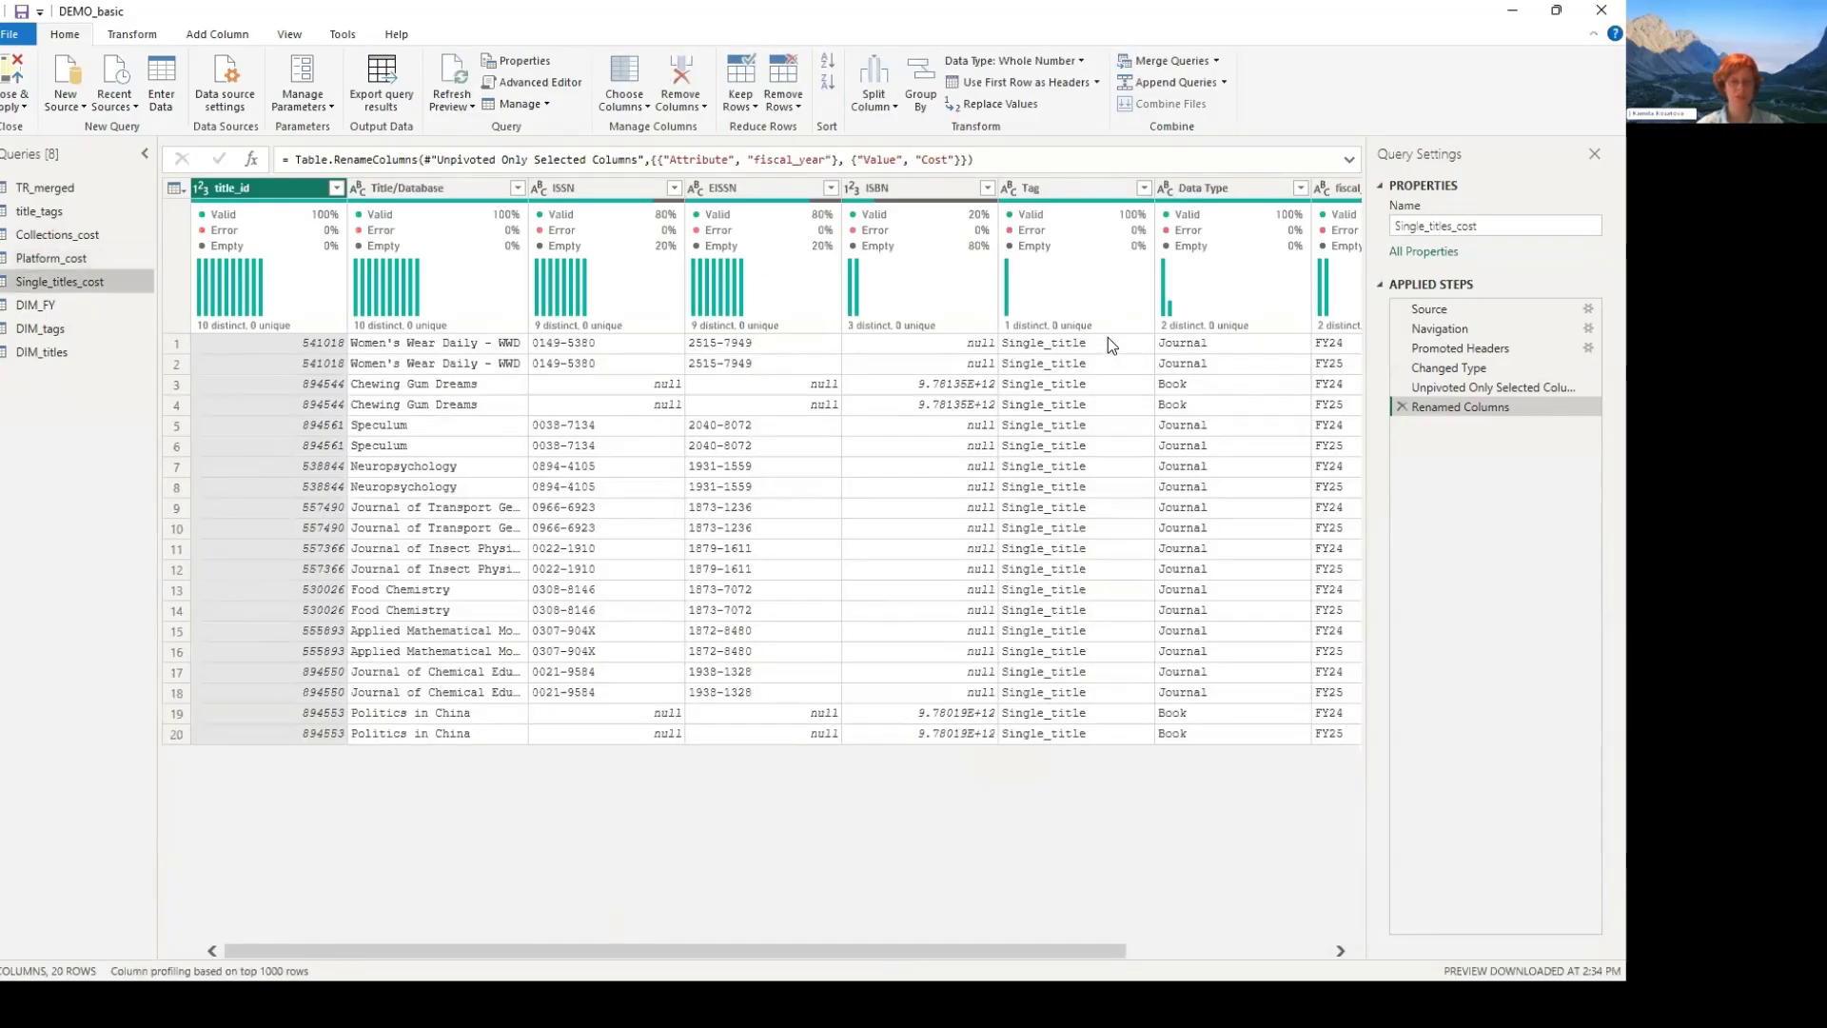
scroll(1108, 337, "right", 5)
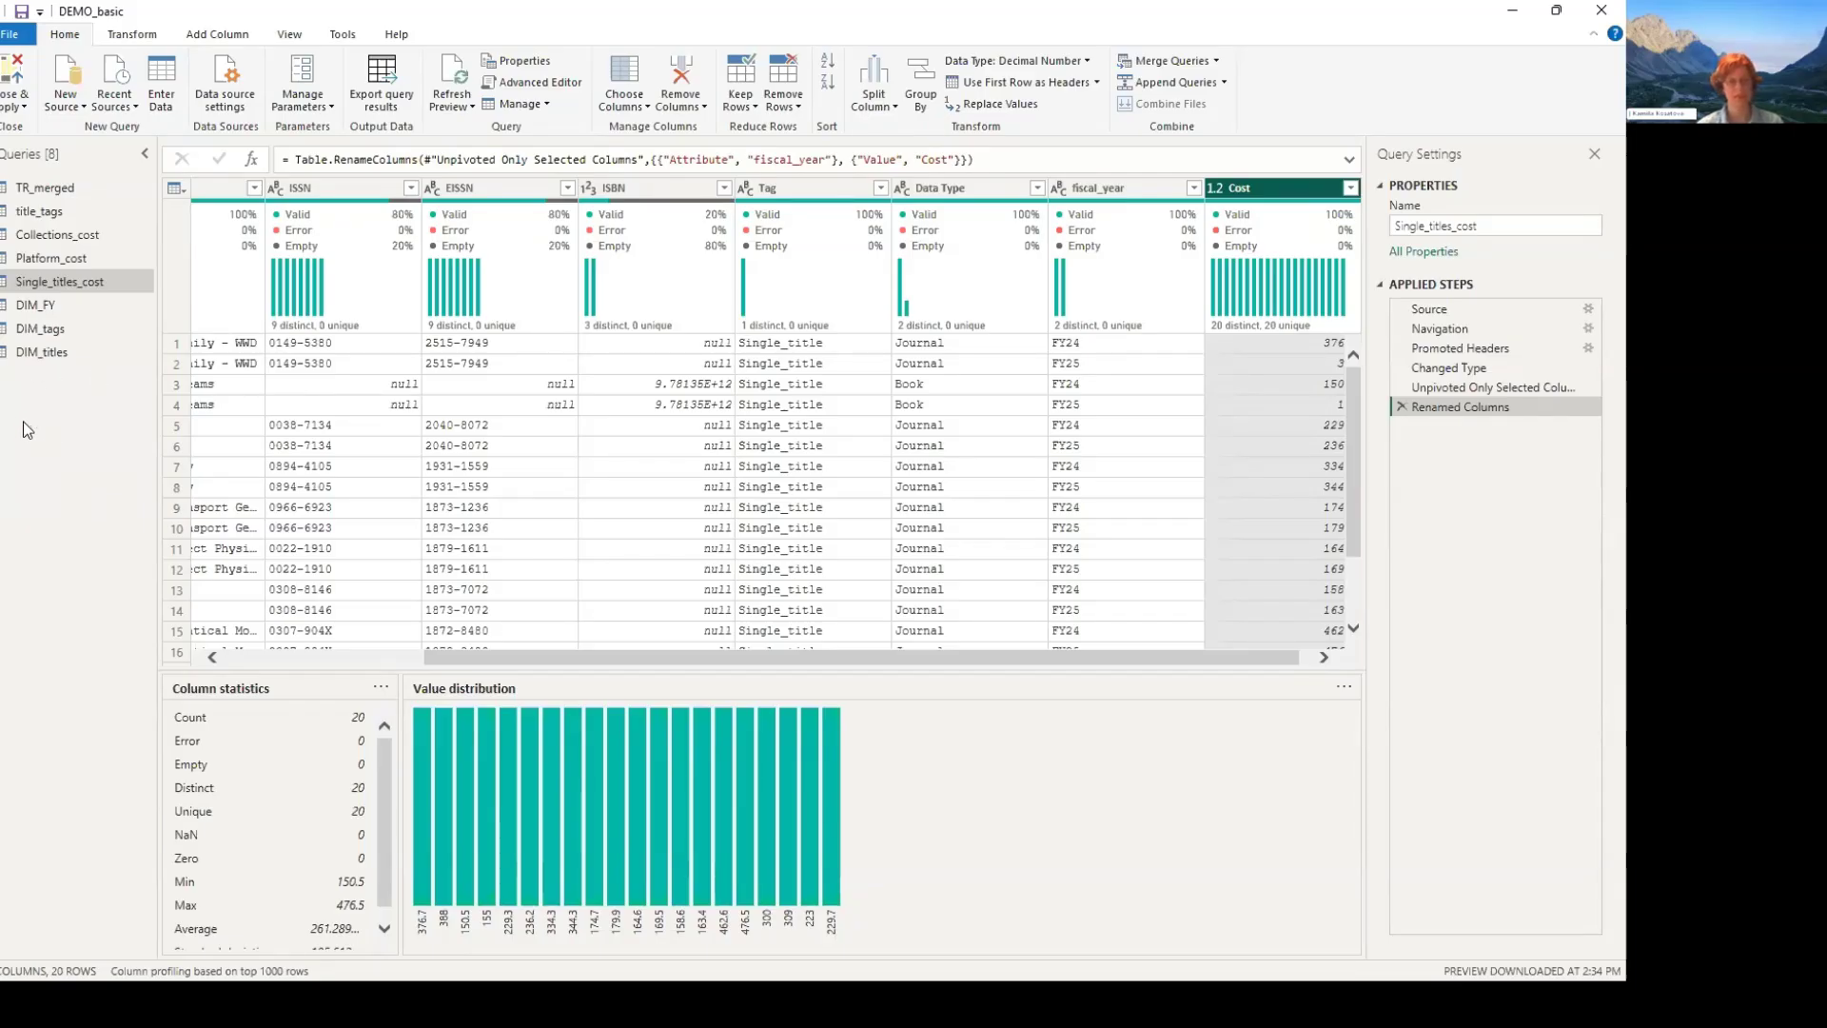
left_click(37, 307)
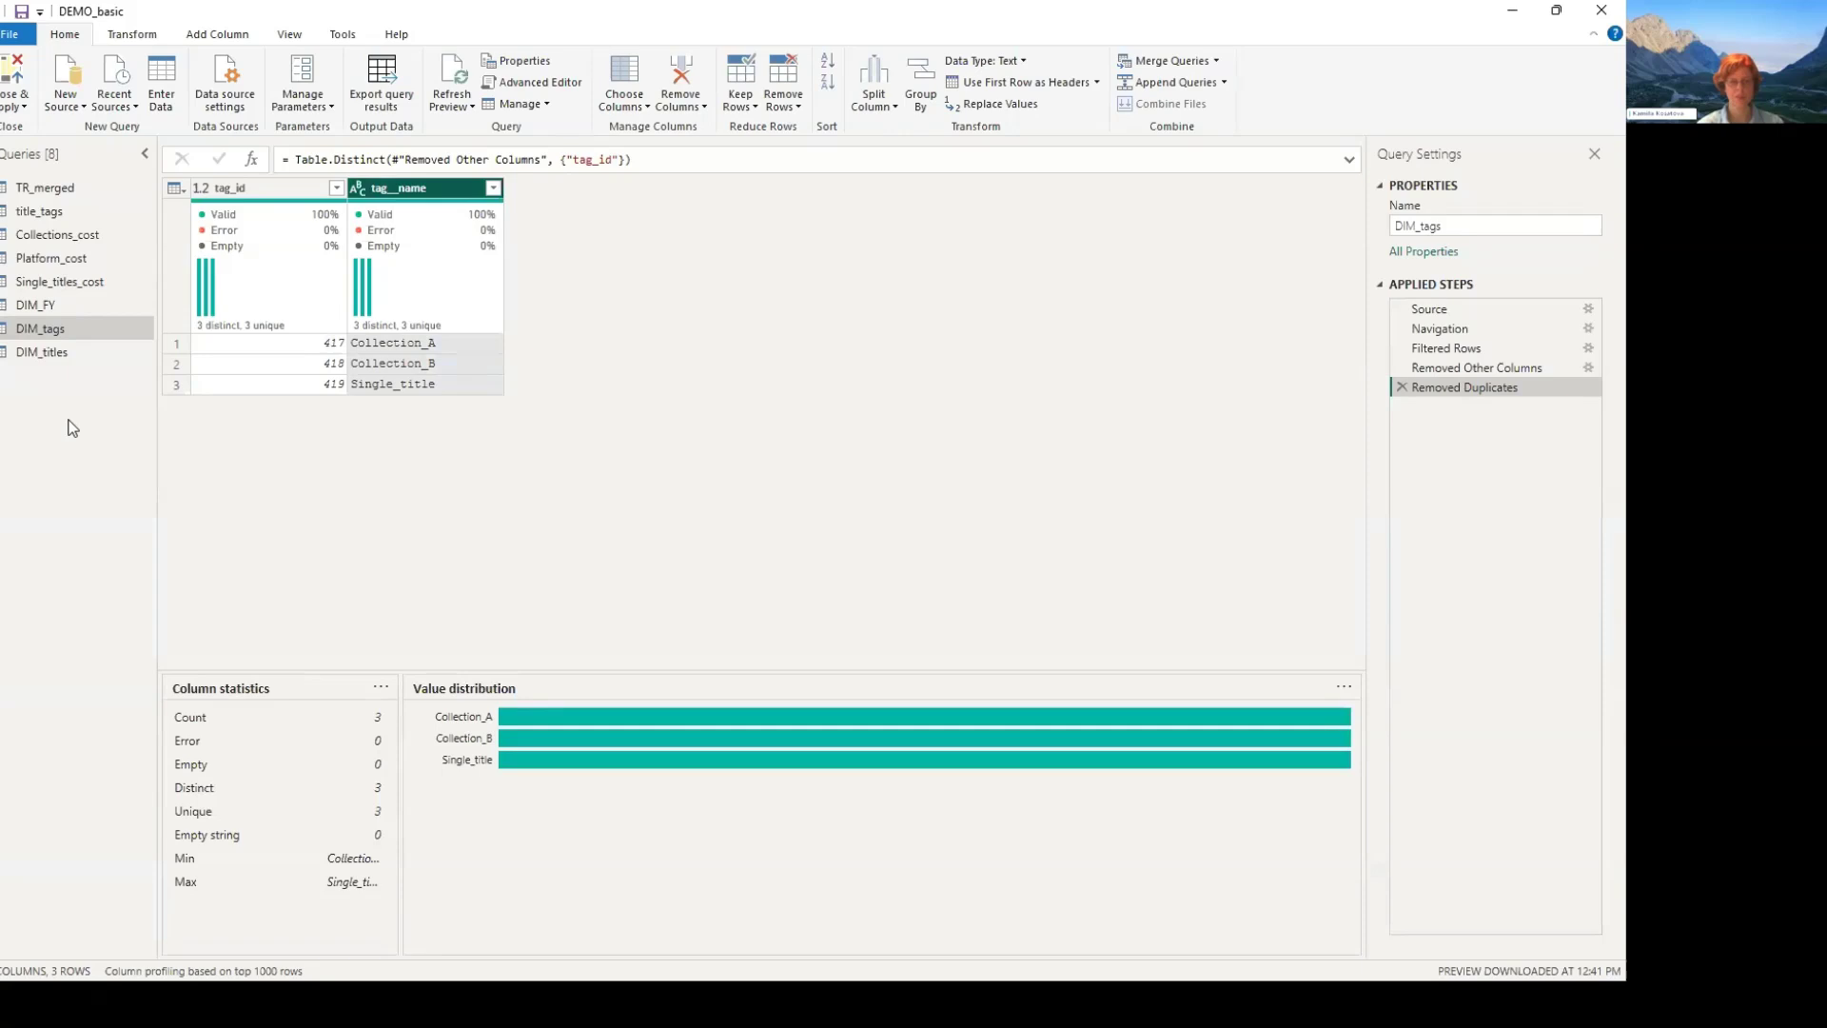
- Review how DIM_titles is built, from its Renamed Columns and Removed Other Columns steps through Removed Duplicates
key("Down")
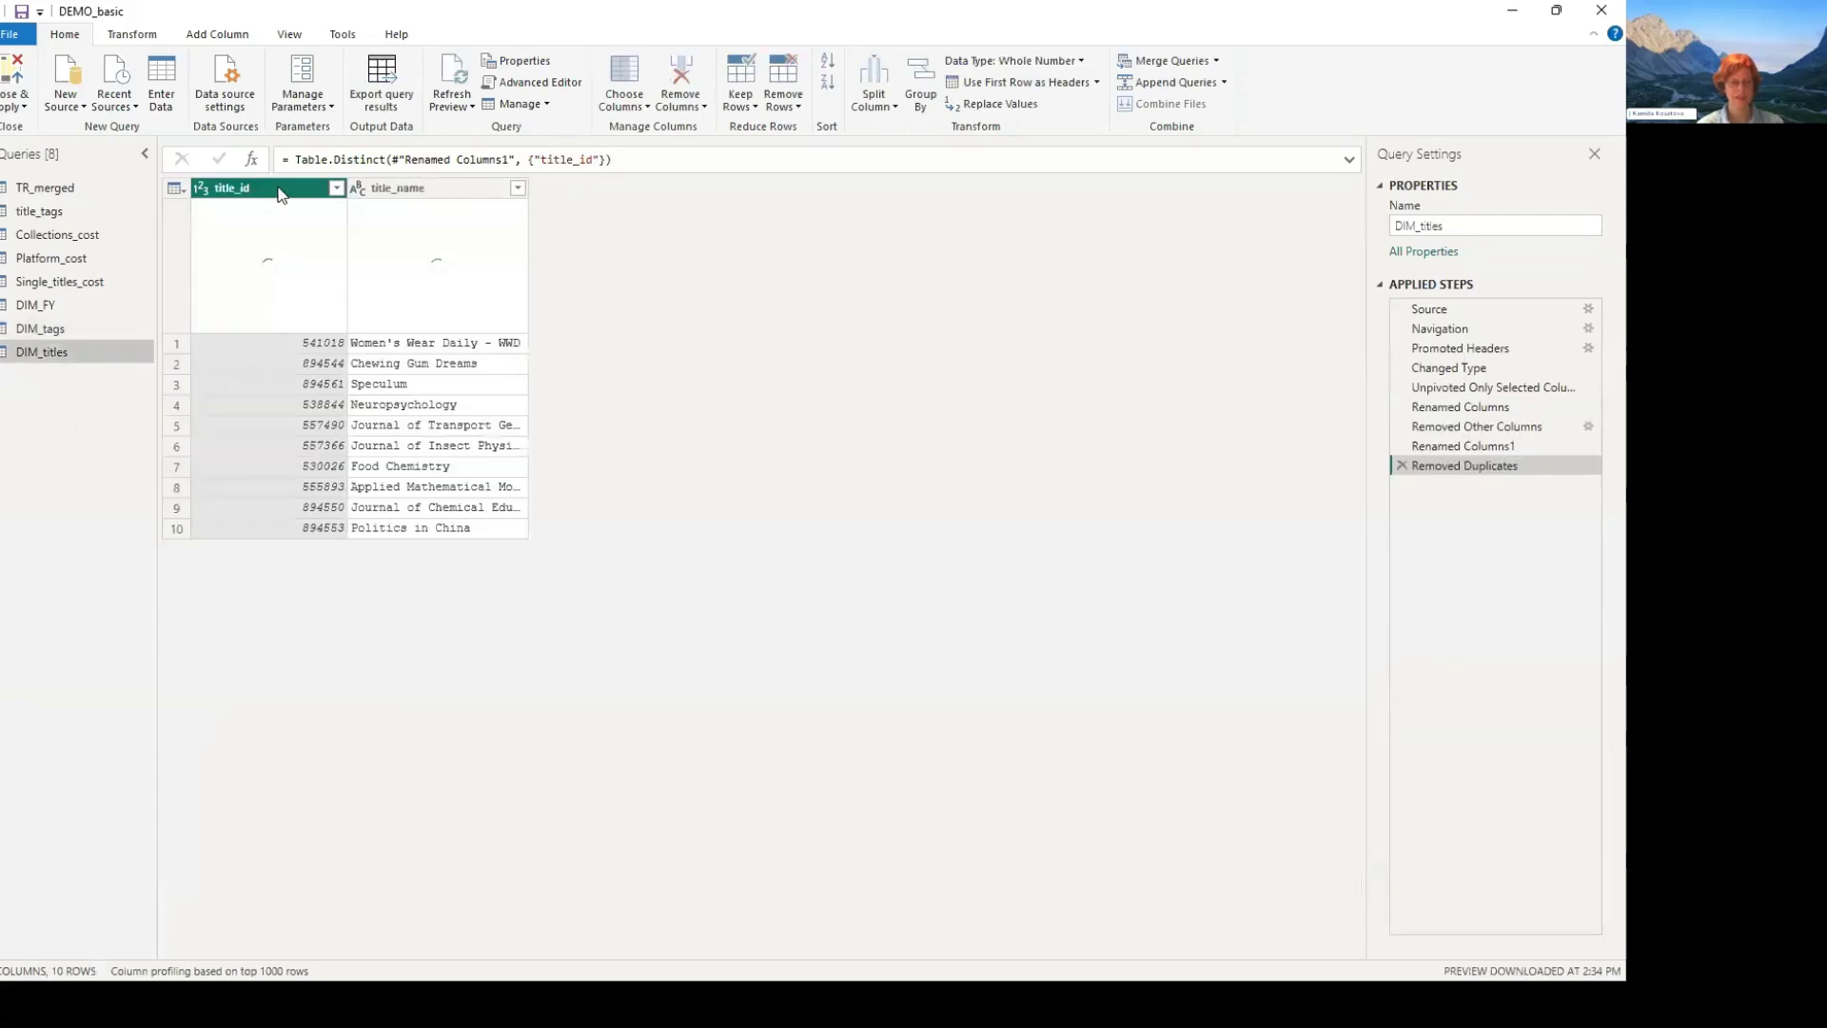
left_click(440, 197)
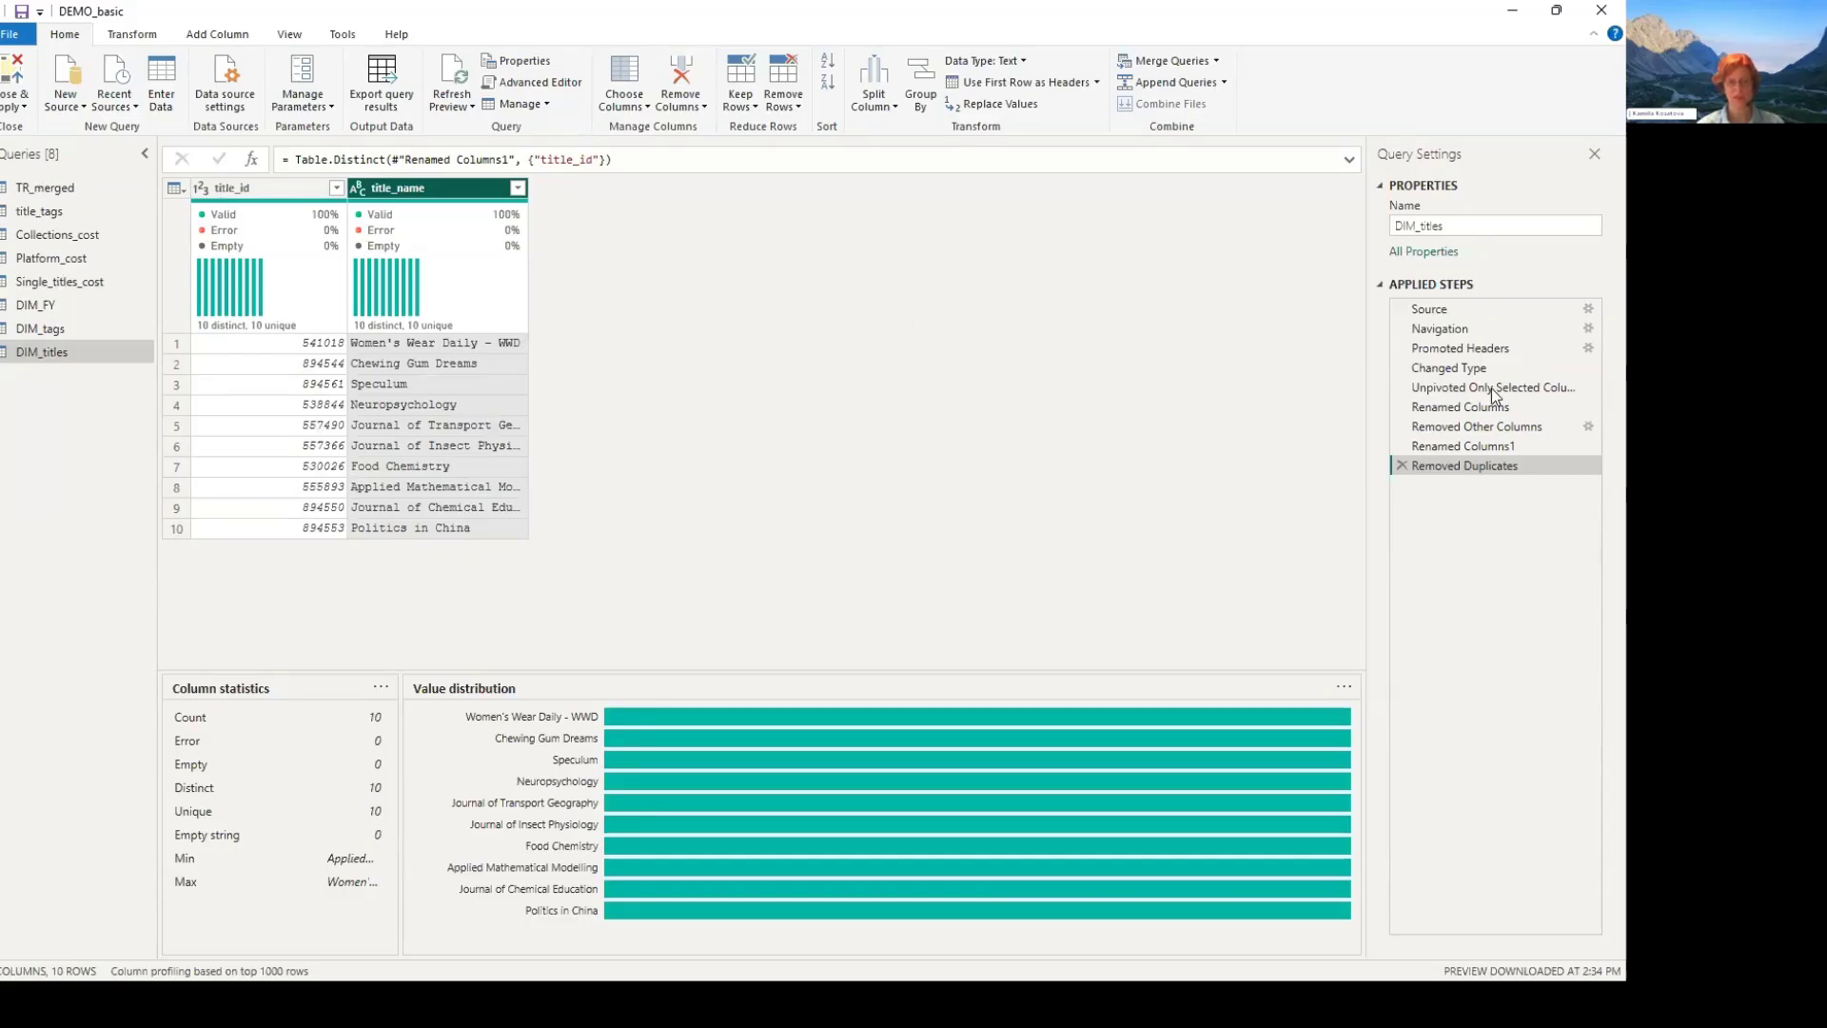
left_click(1437, 407)
left_click(1437, 426)
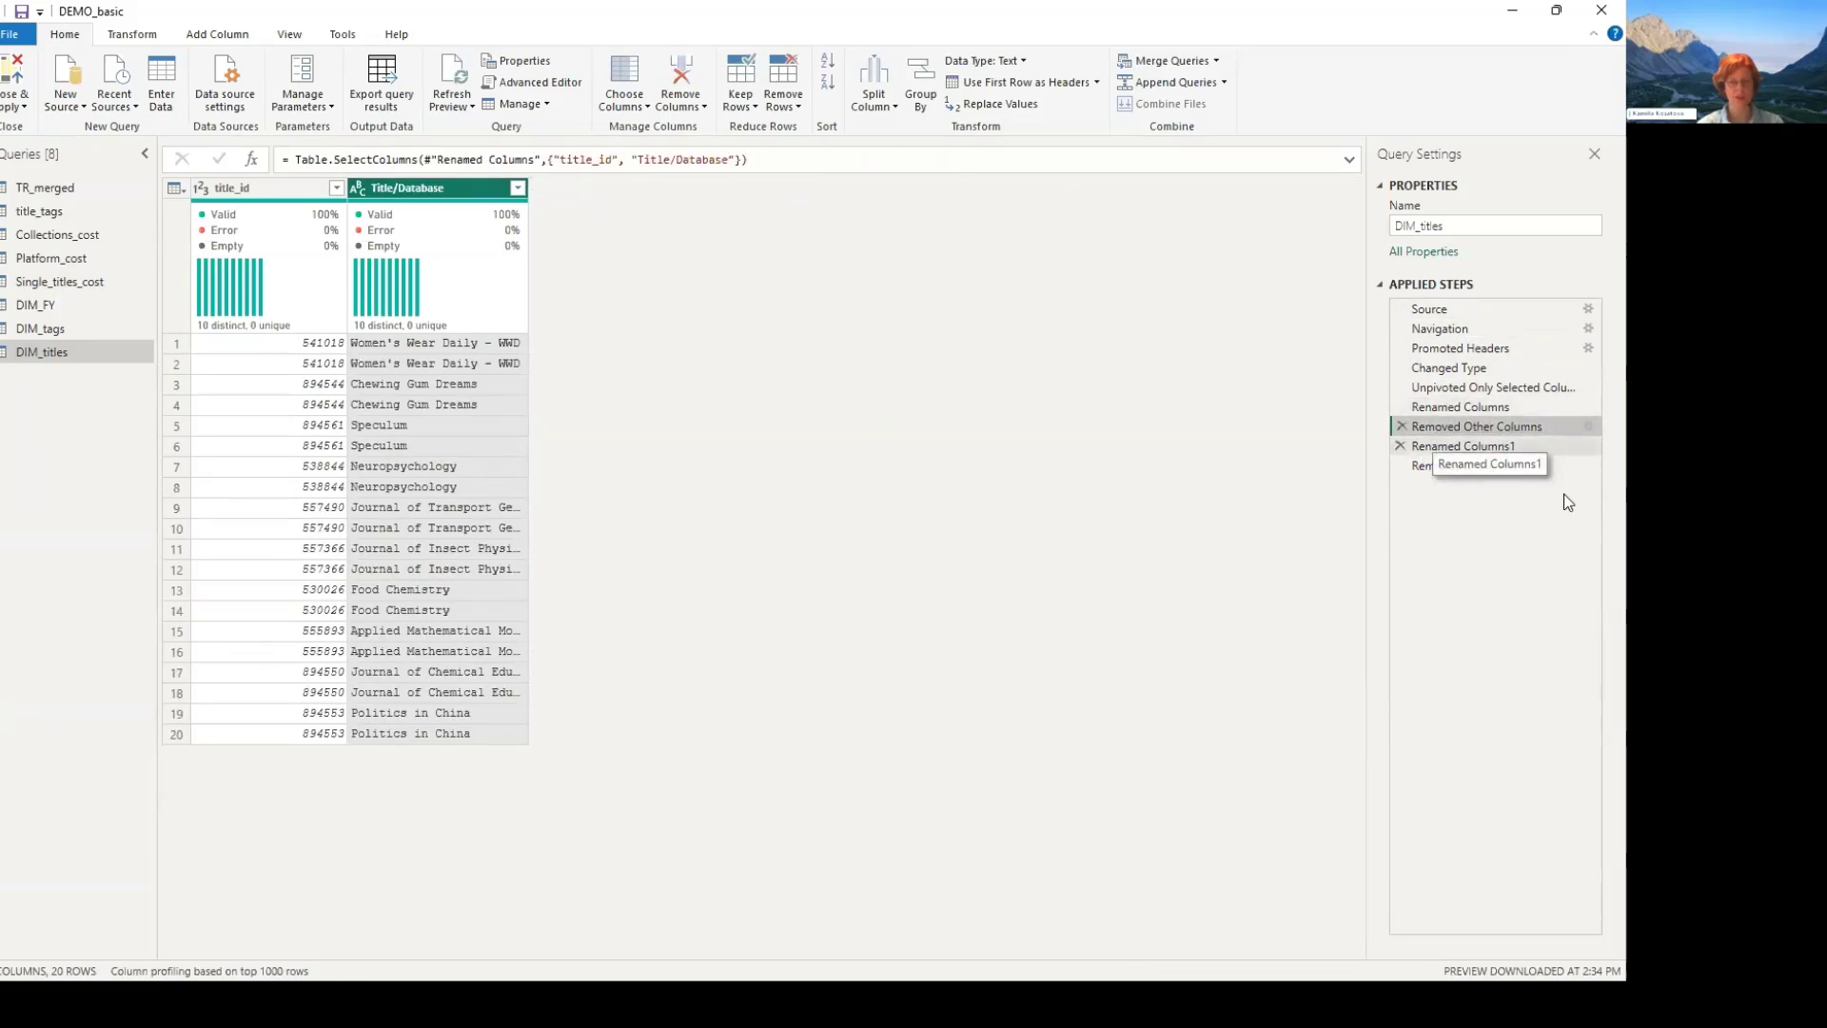
key("Down")
key("Down")
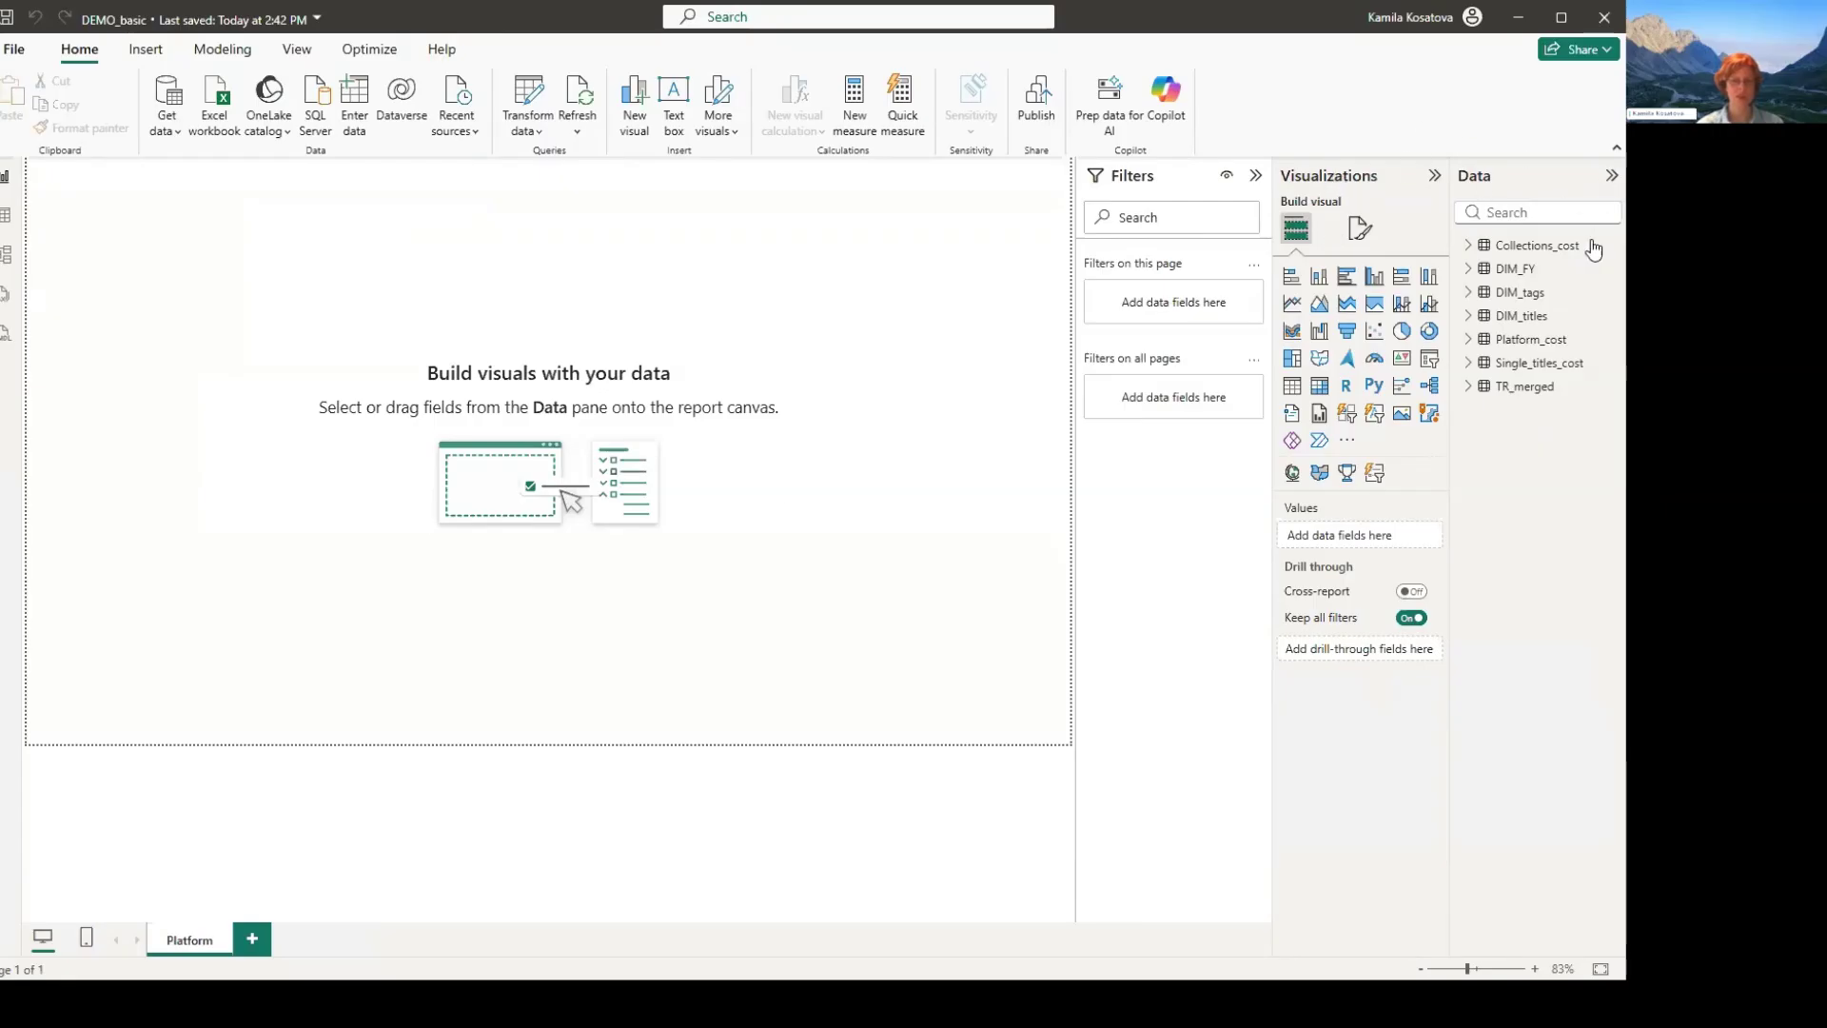
- Open the data model diagram, make more room for it, and line up DIM_FY above Platform_cost and DIM_tags above Collections_cost
left_click(7, 255)
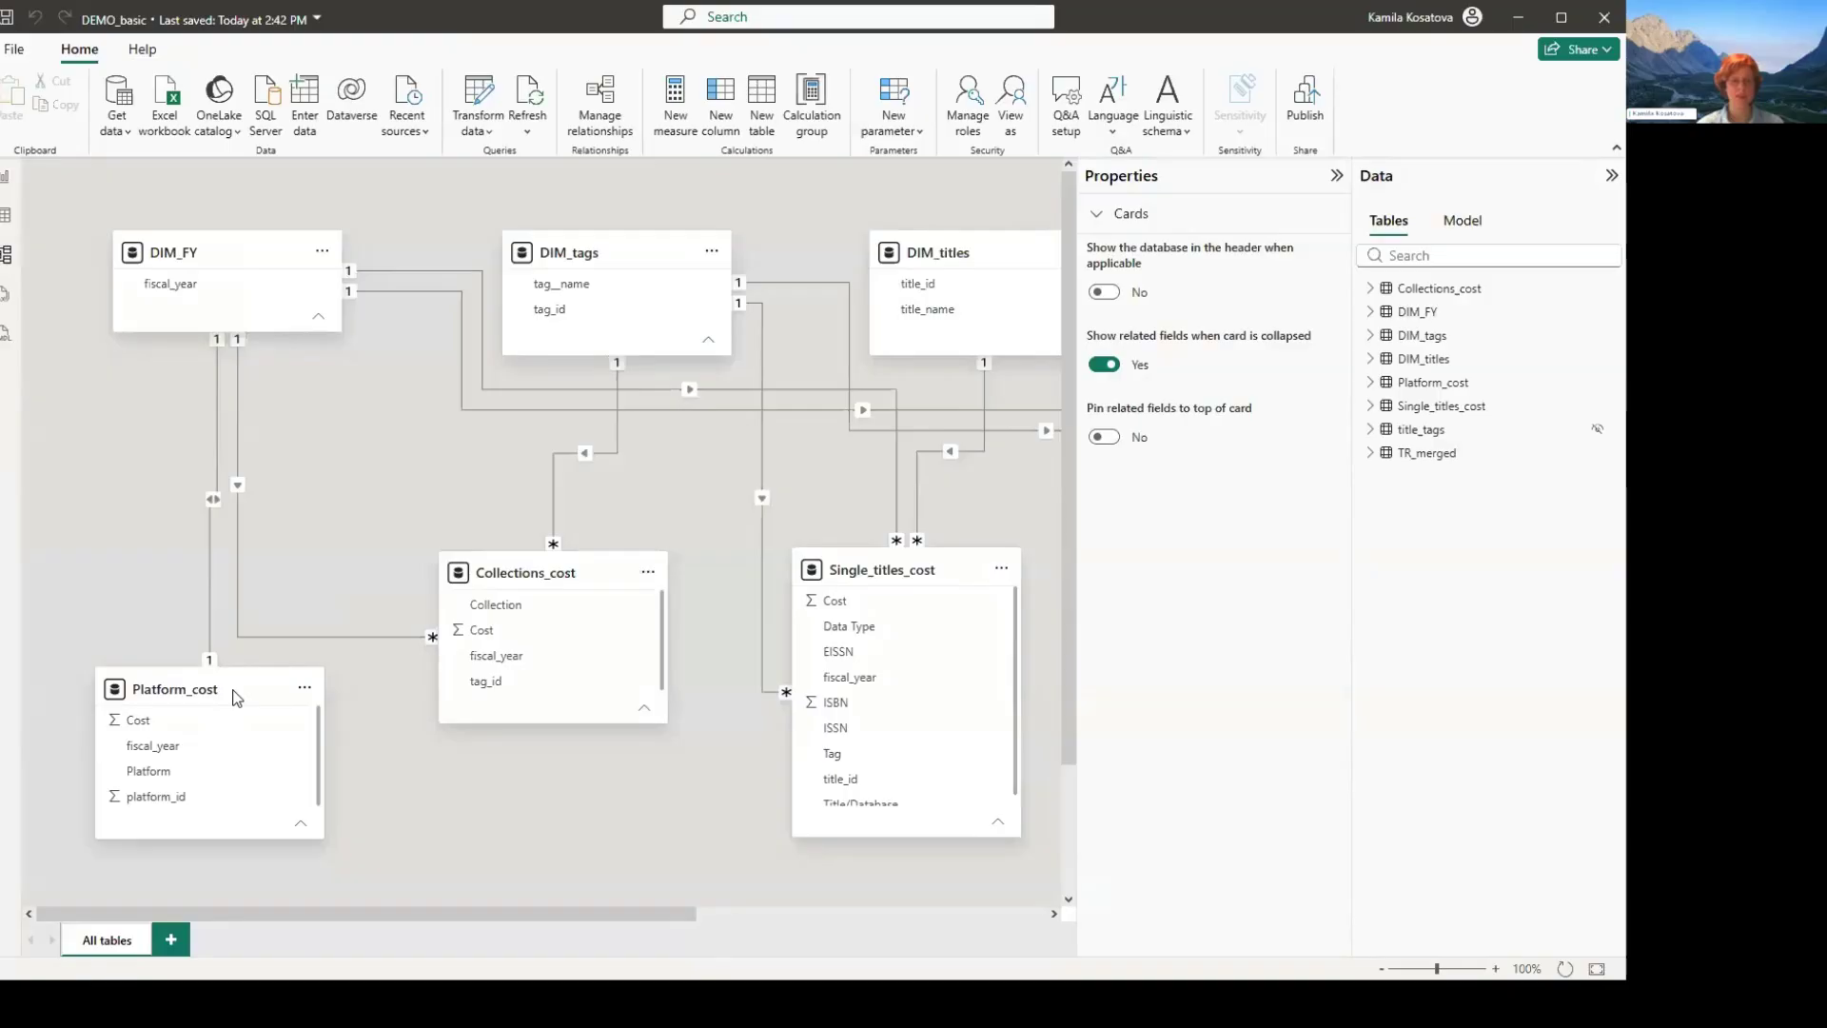
left_click(1337, 176)
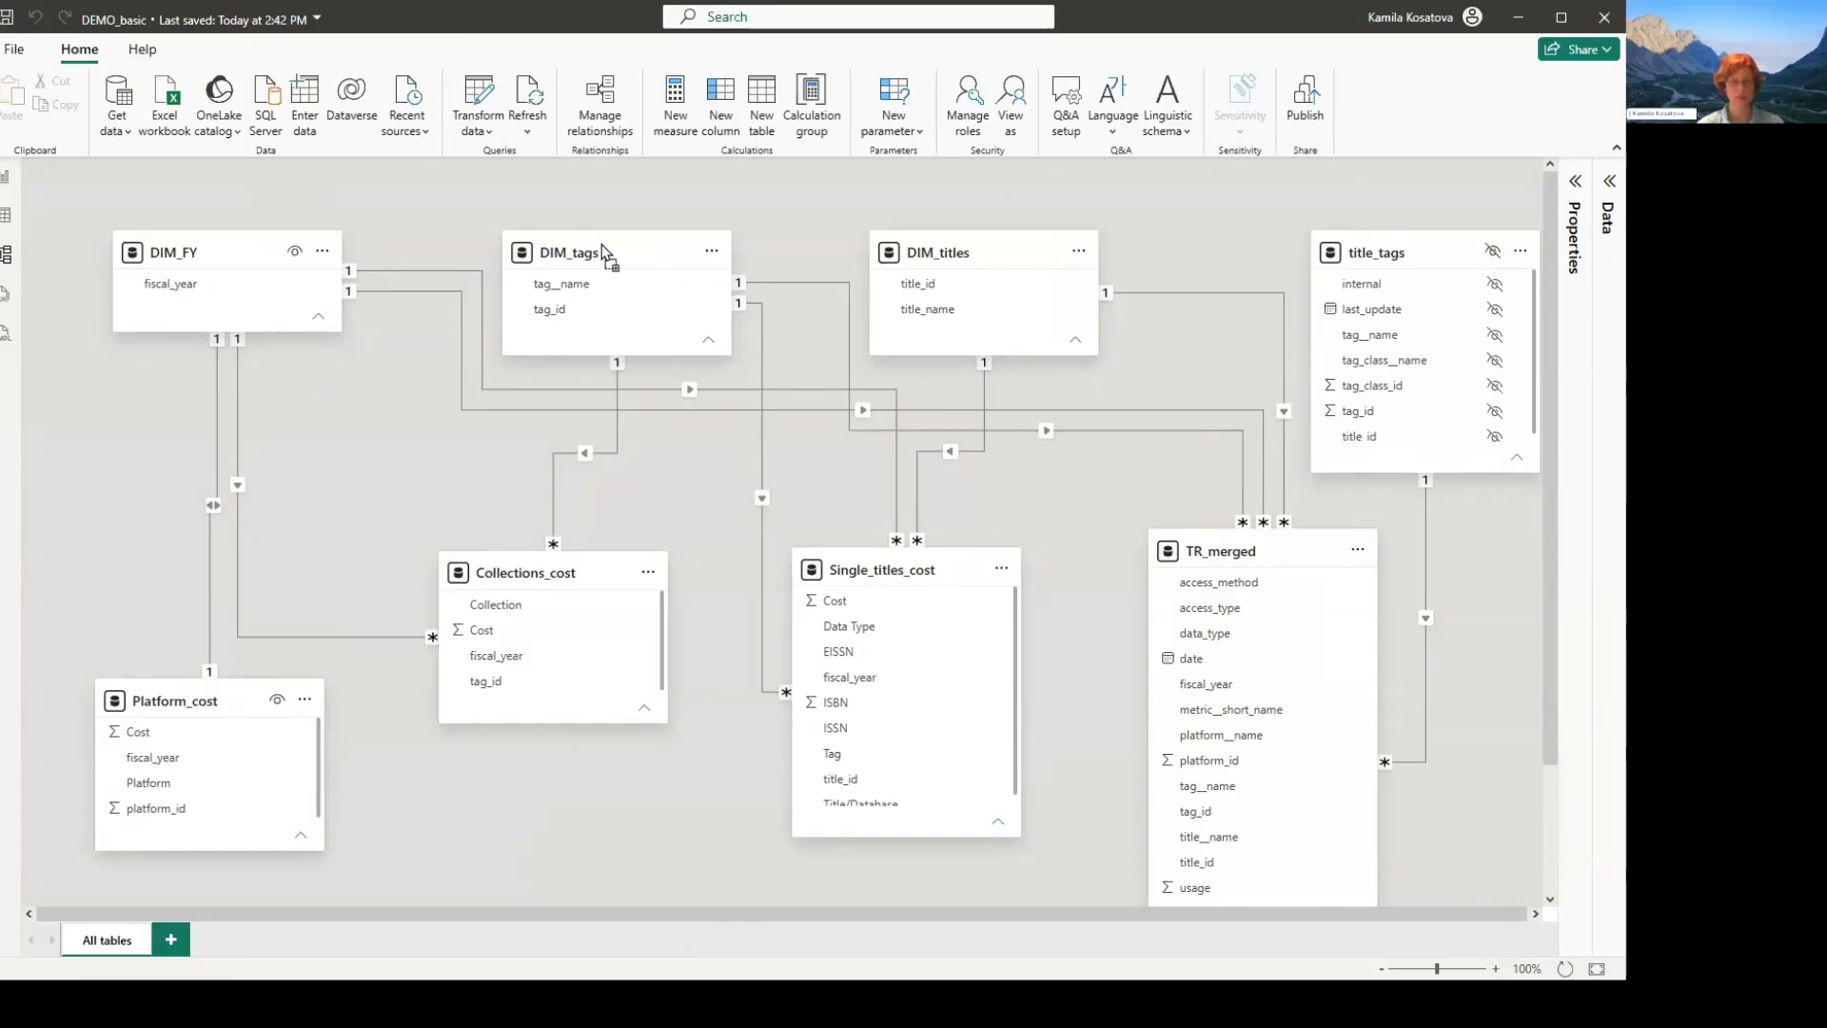
left_click_drag(325, 295, 307, 295)
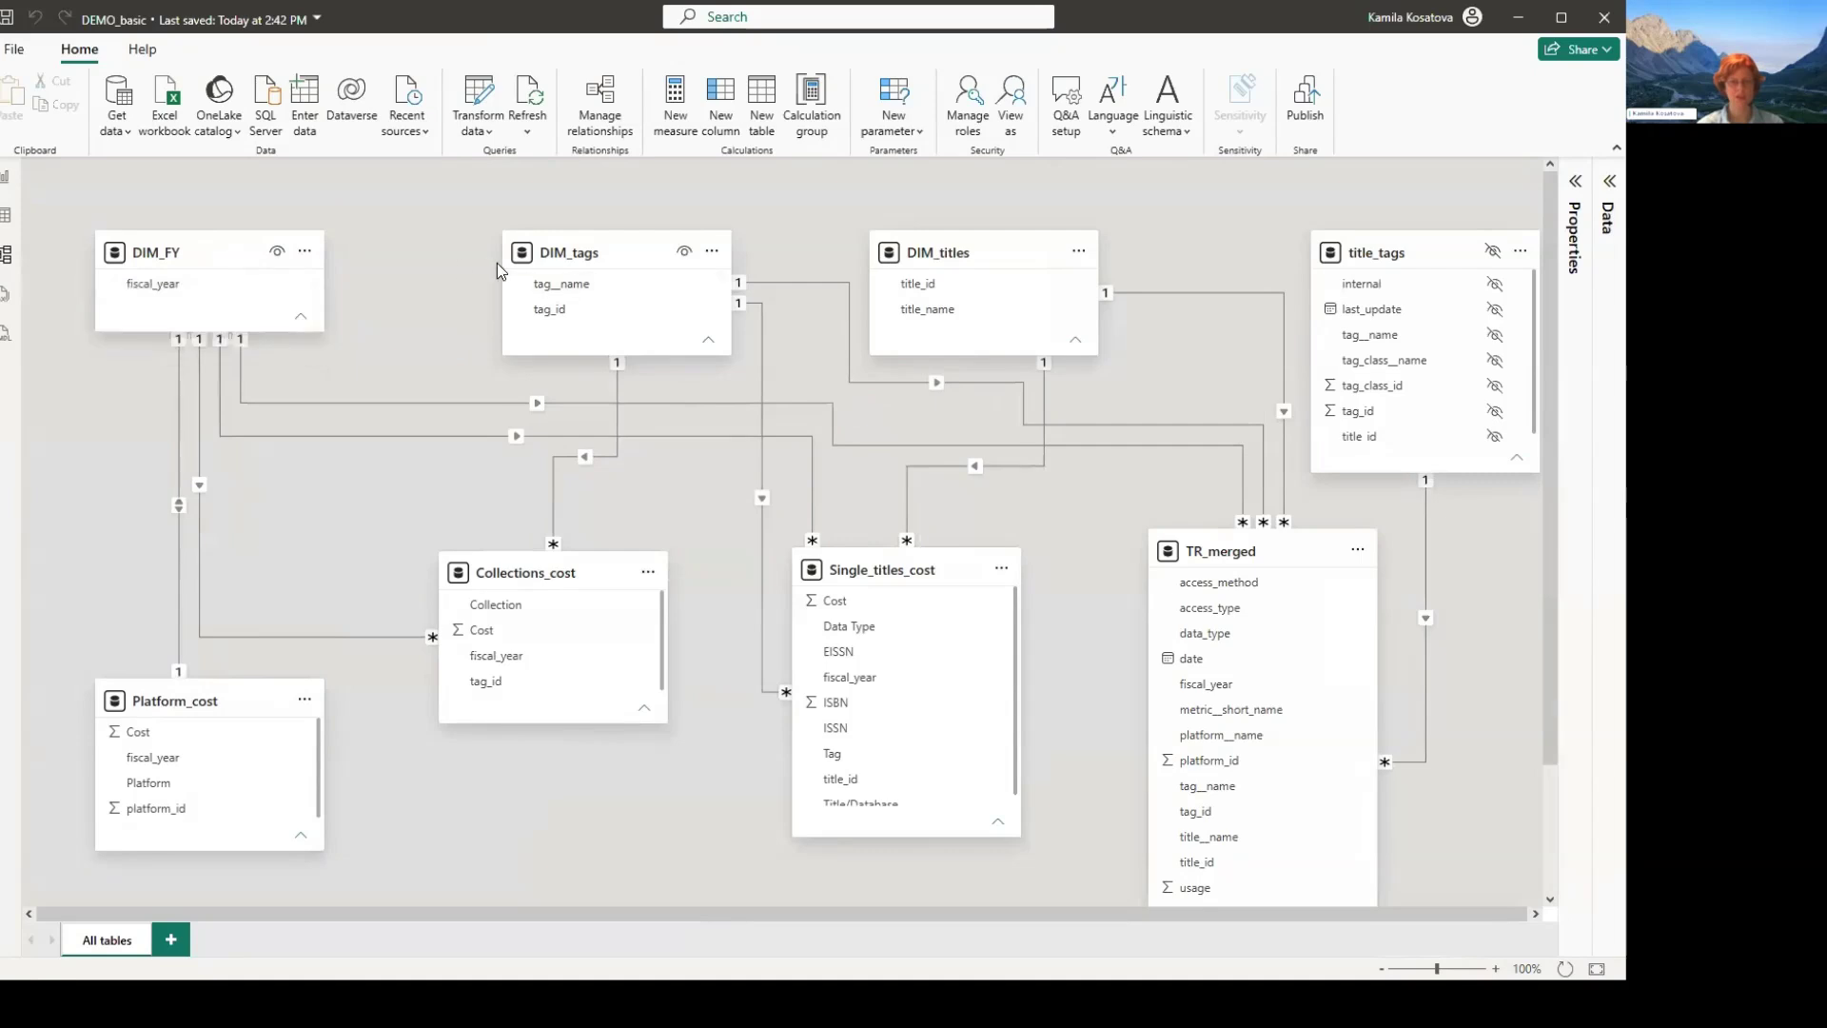
left_click_drag(590, 252, 552, 253)
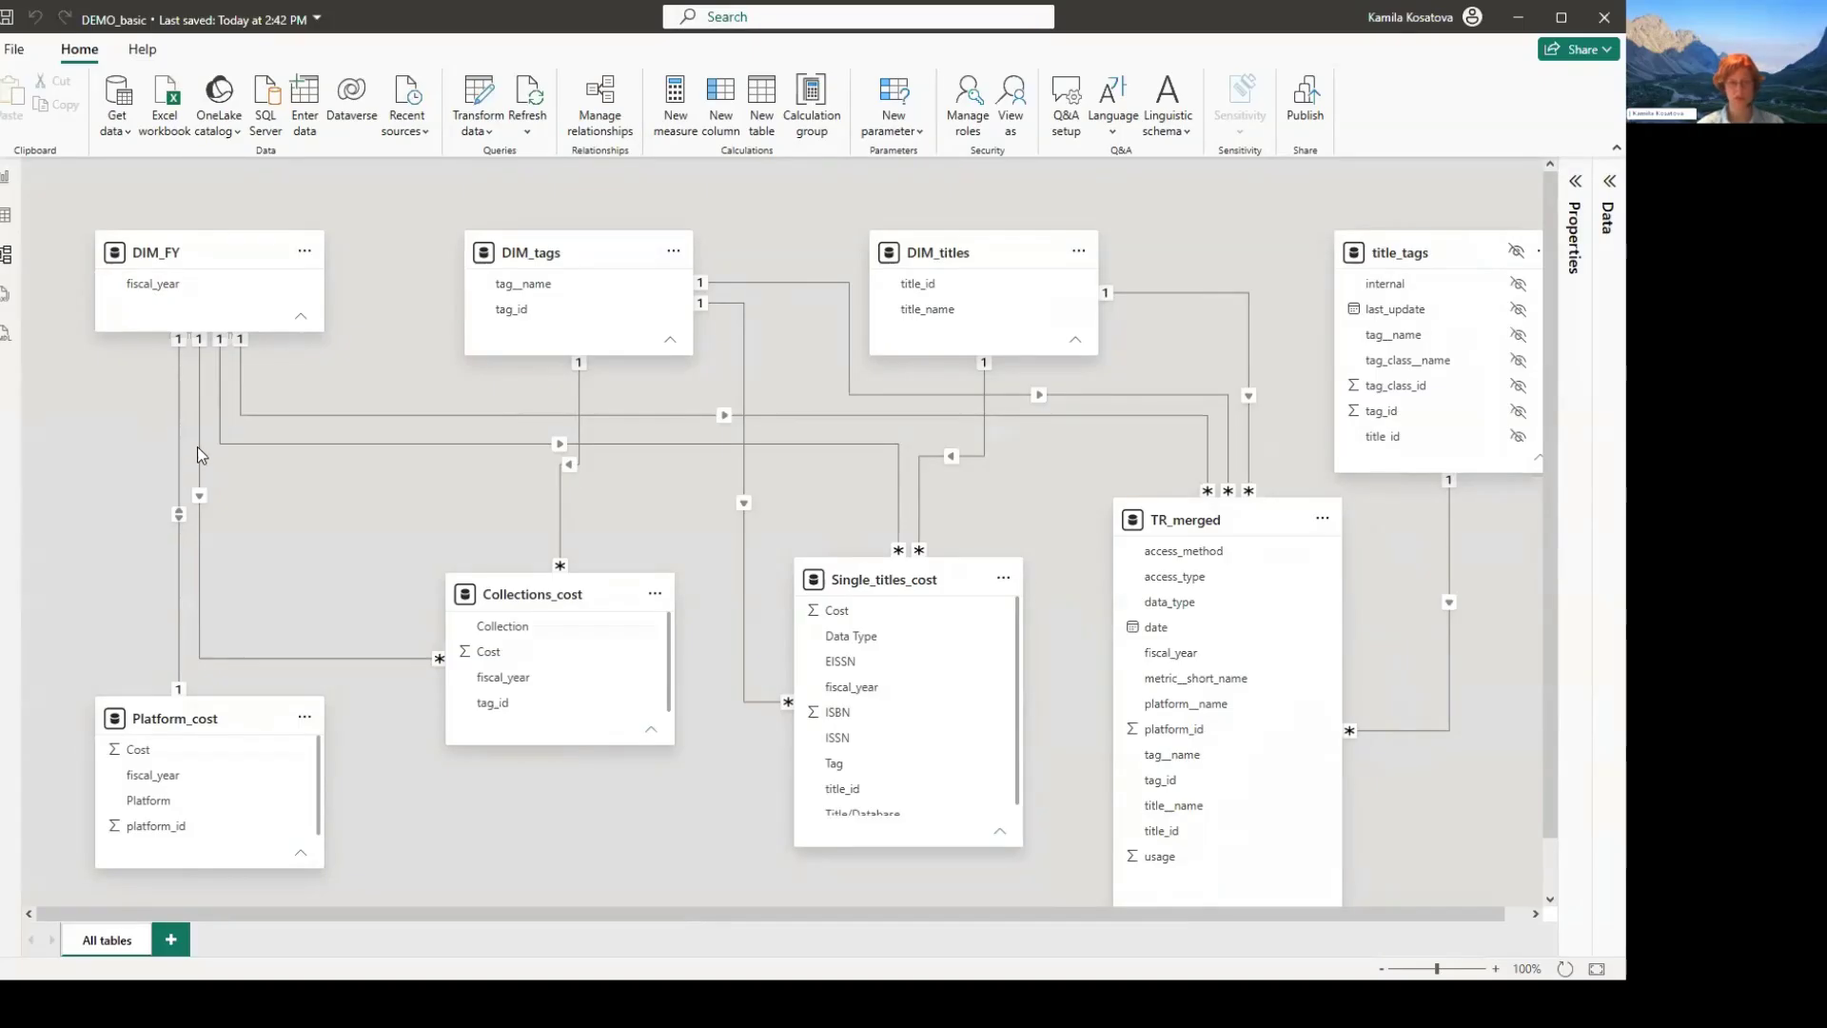
- Inspect the fiscal_year relationships that link DIM_FY to Platform_cost, Collections_cost and the usage and title tables
left_click(186, 284)
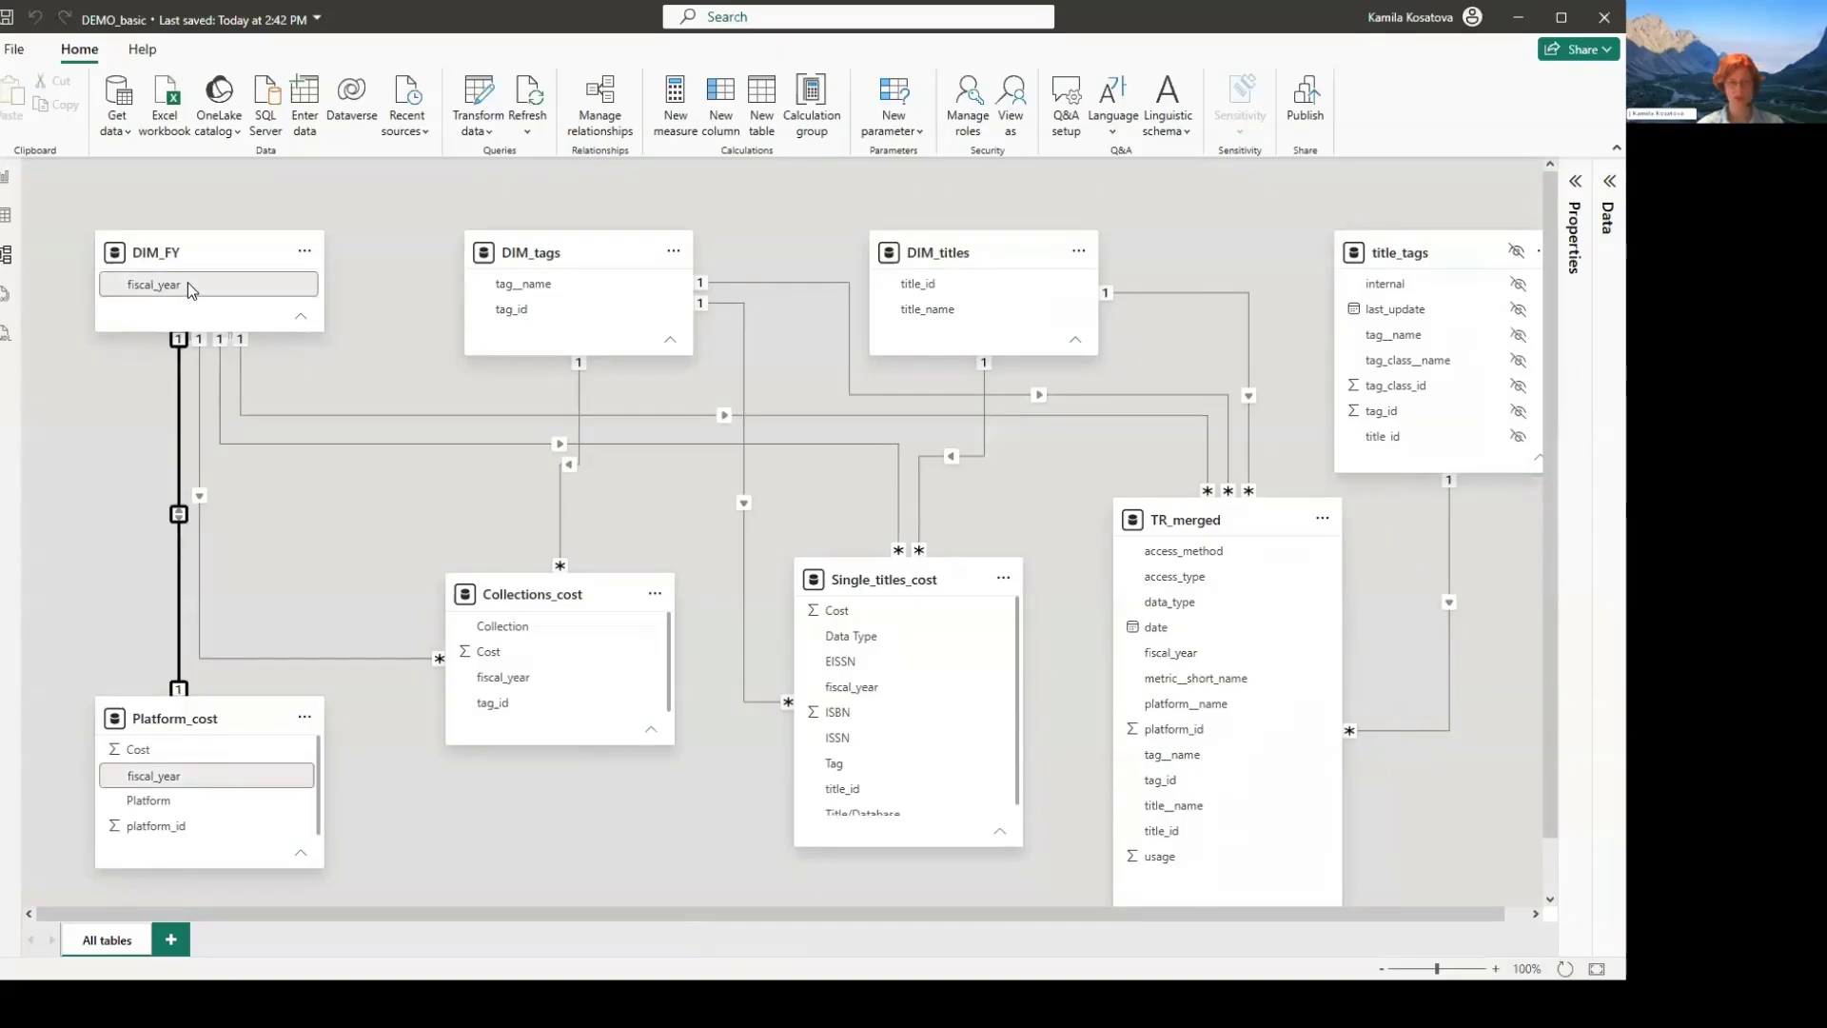
left_click(495, 673)
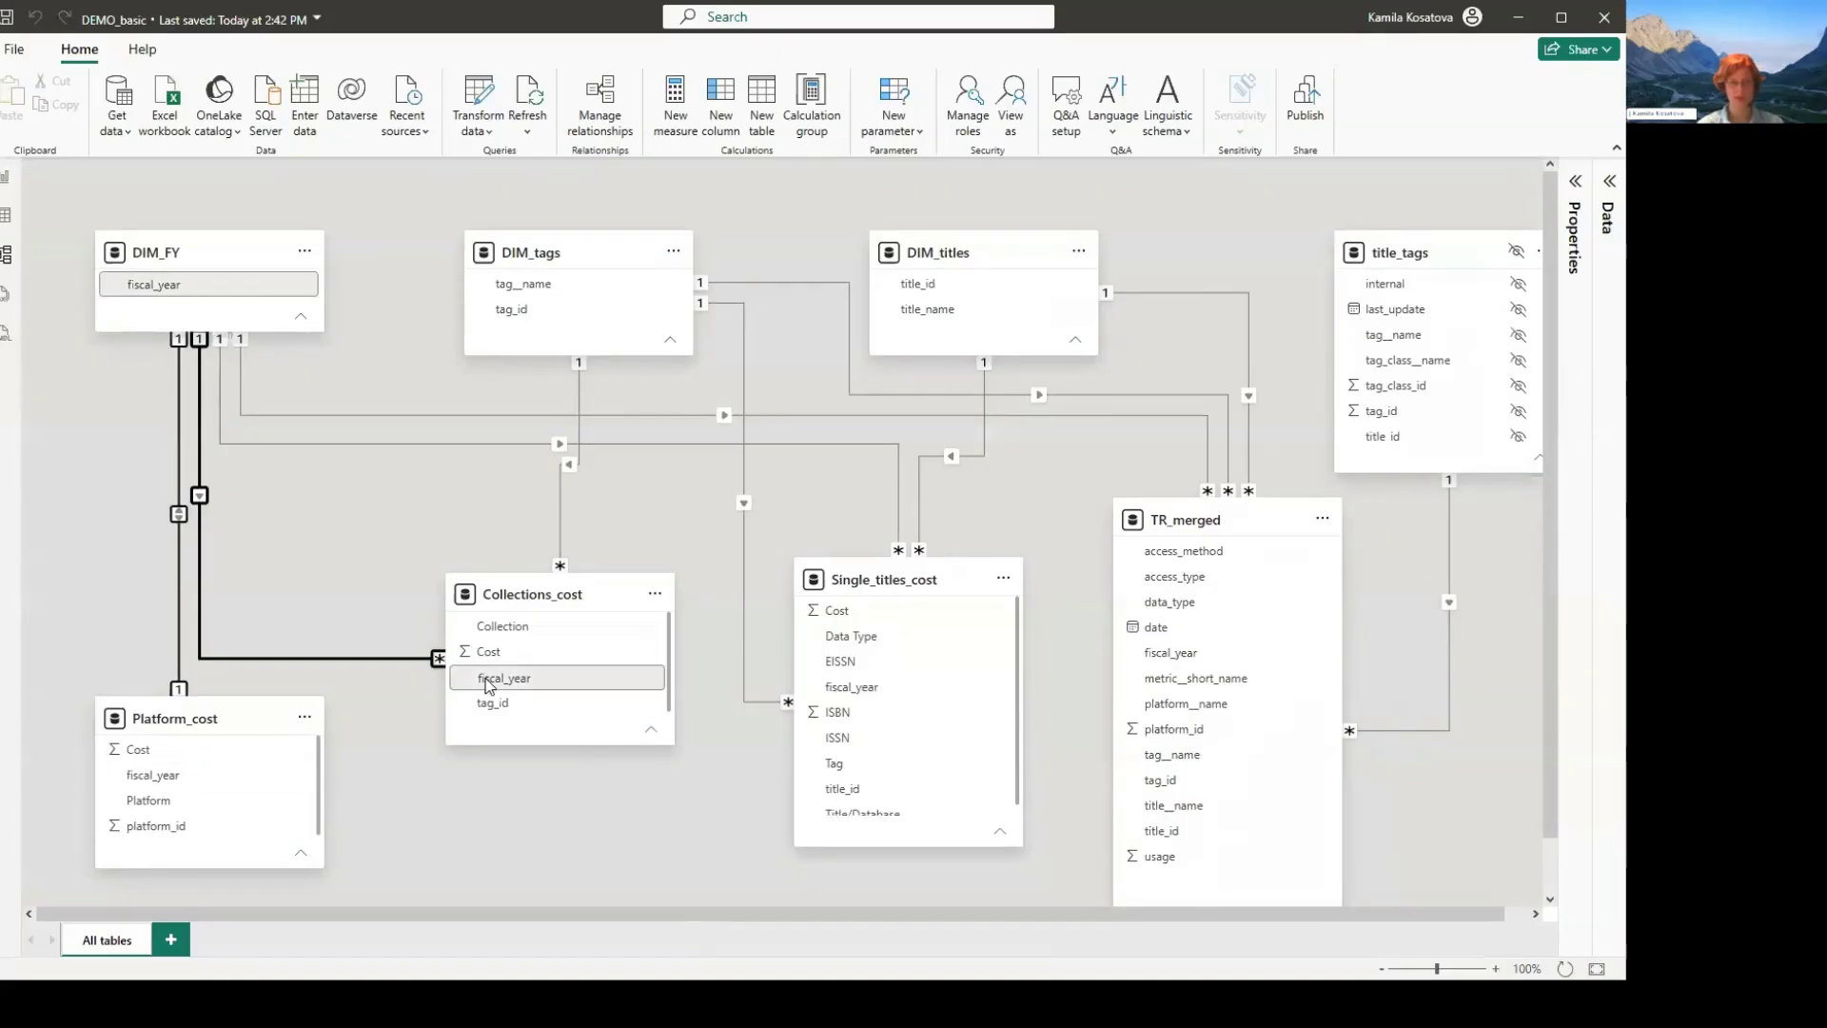
left_click(397, 444)
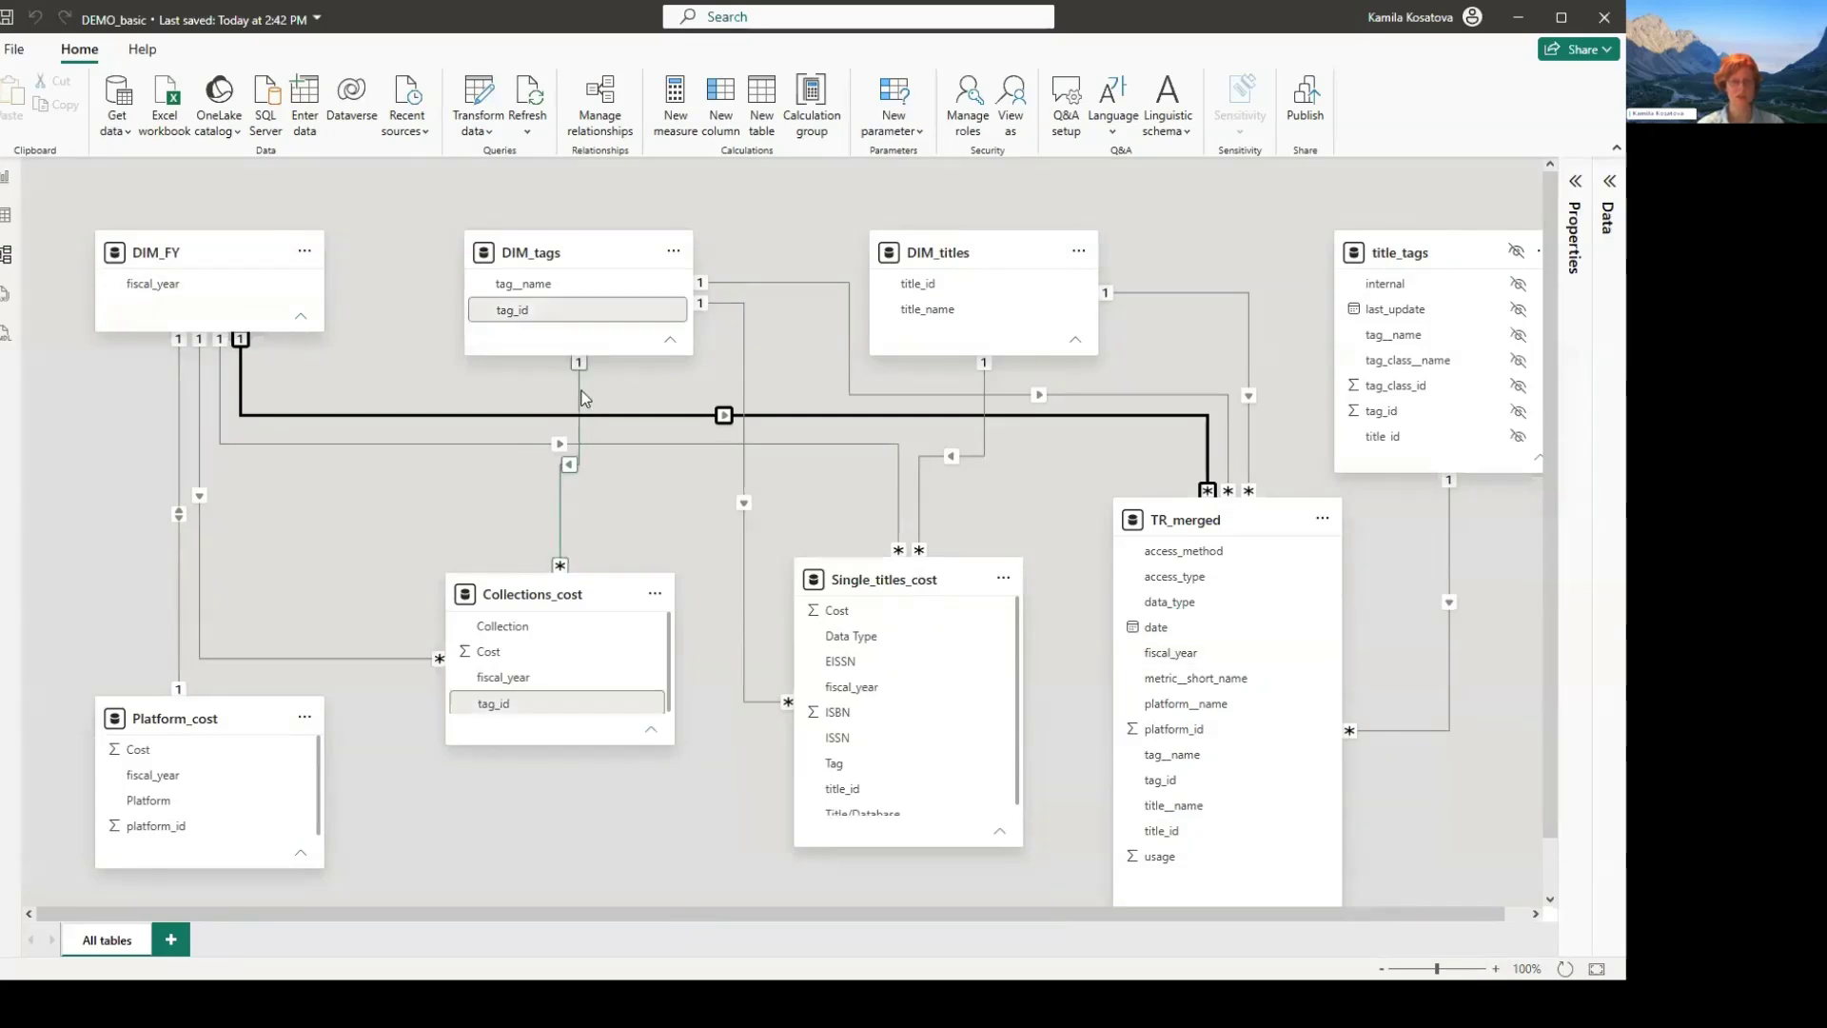
- Inspect the tag_id relationships of DIM_tags and the title_id relationships of DIM_titles to Single_titles_cost and TR_merged
left_click(576, 333)
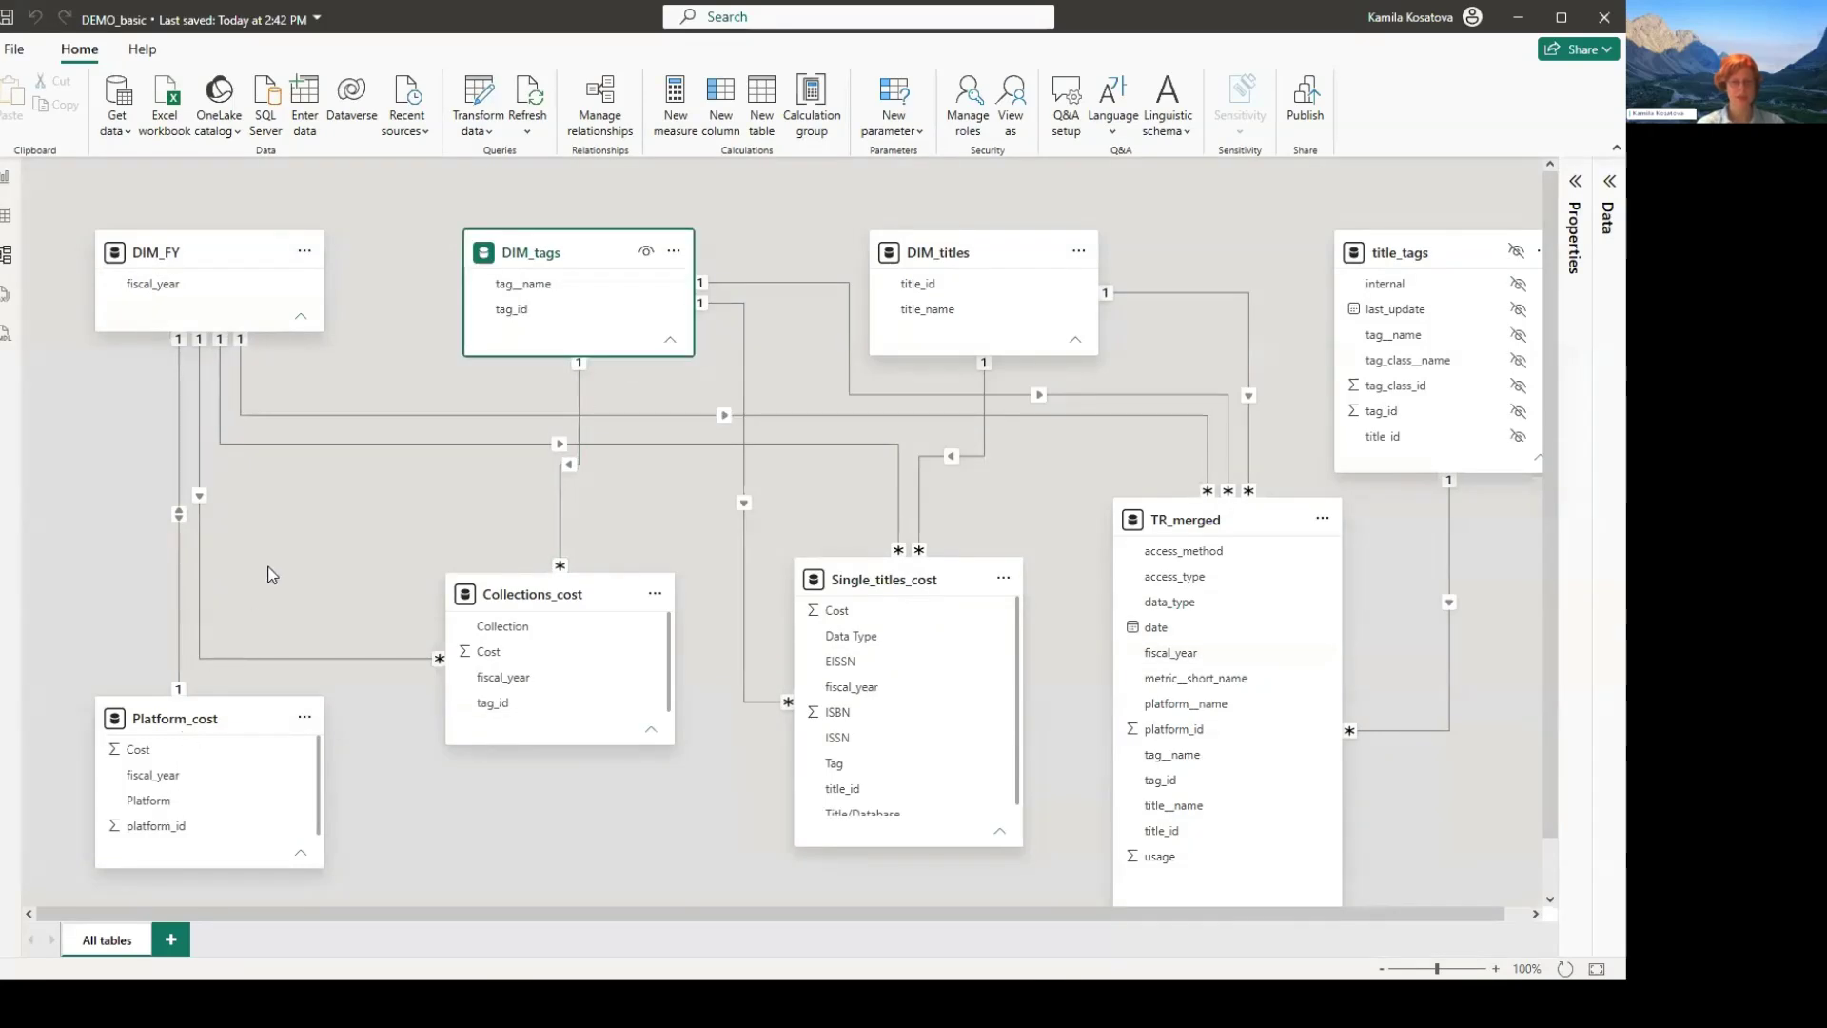
left_click(579, 428)
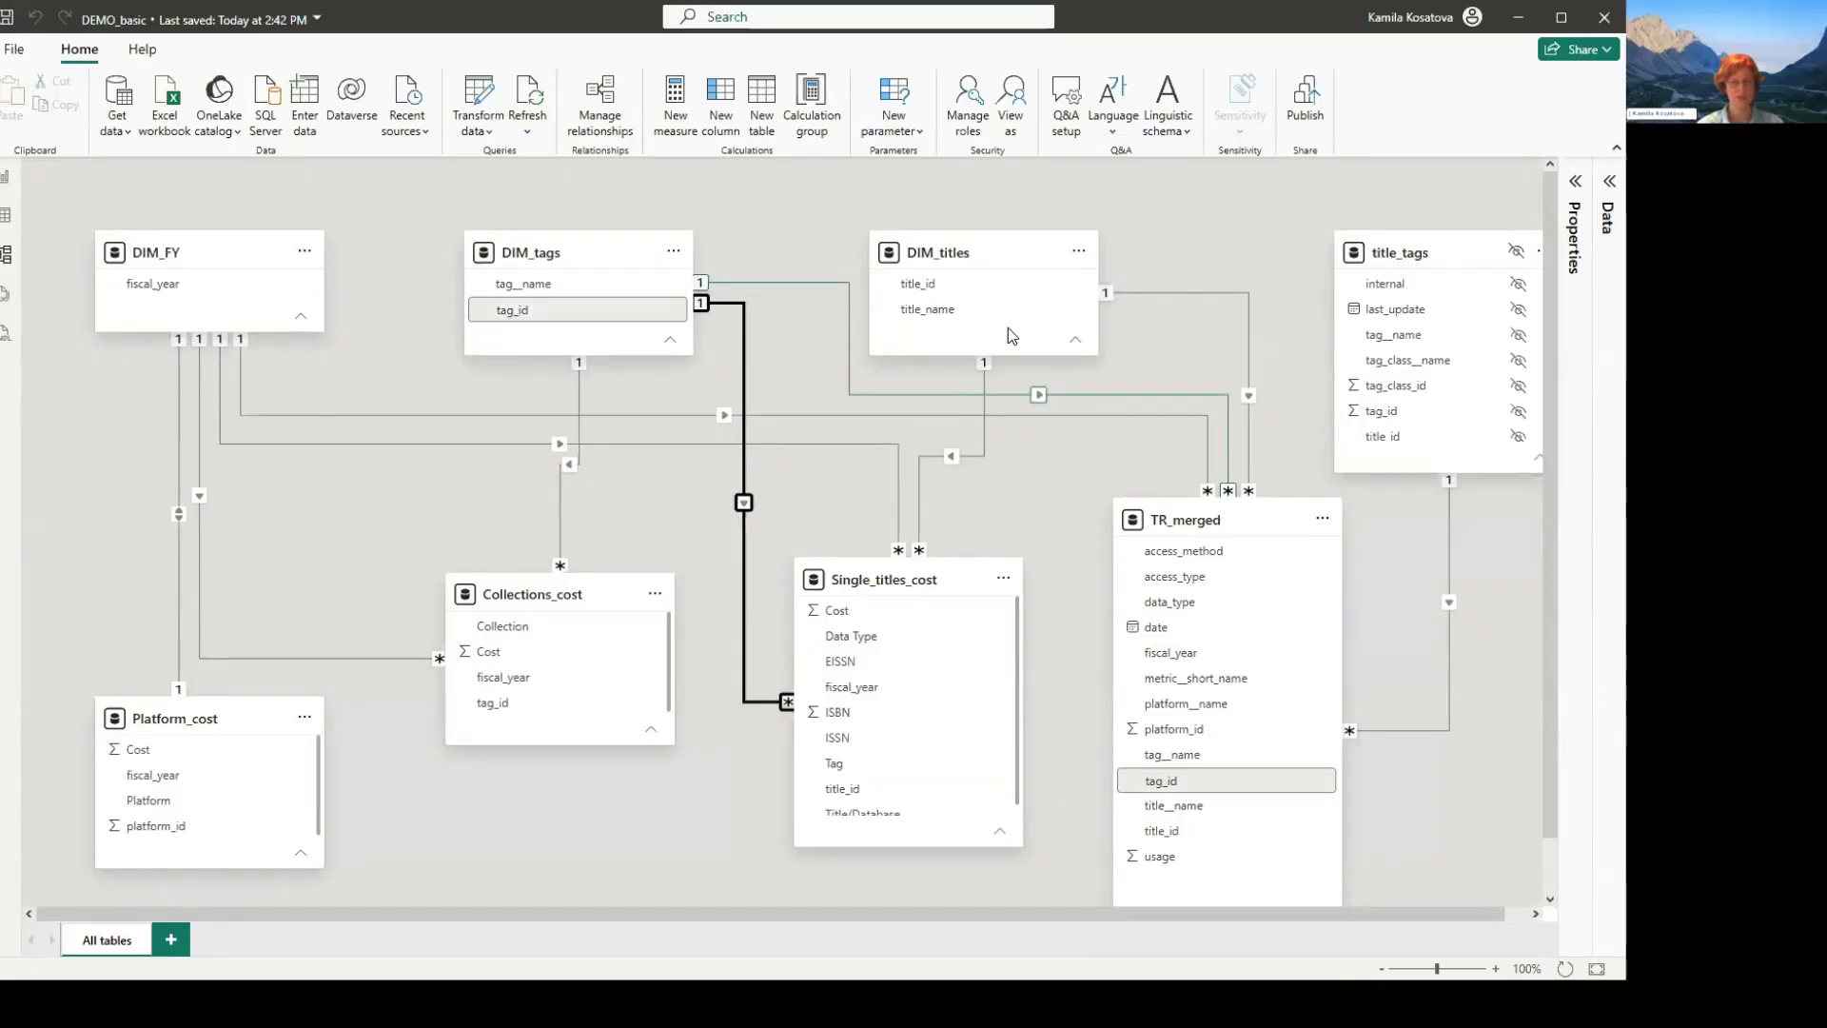
left_click(985, 382)
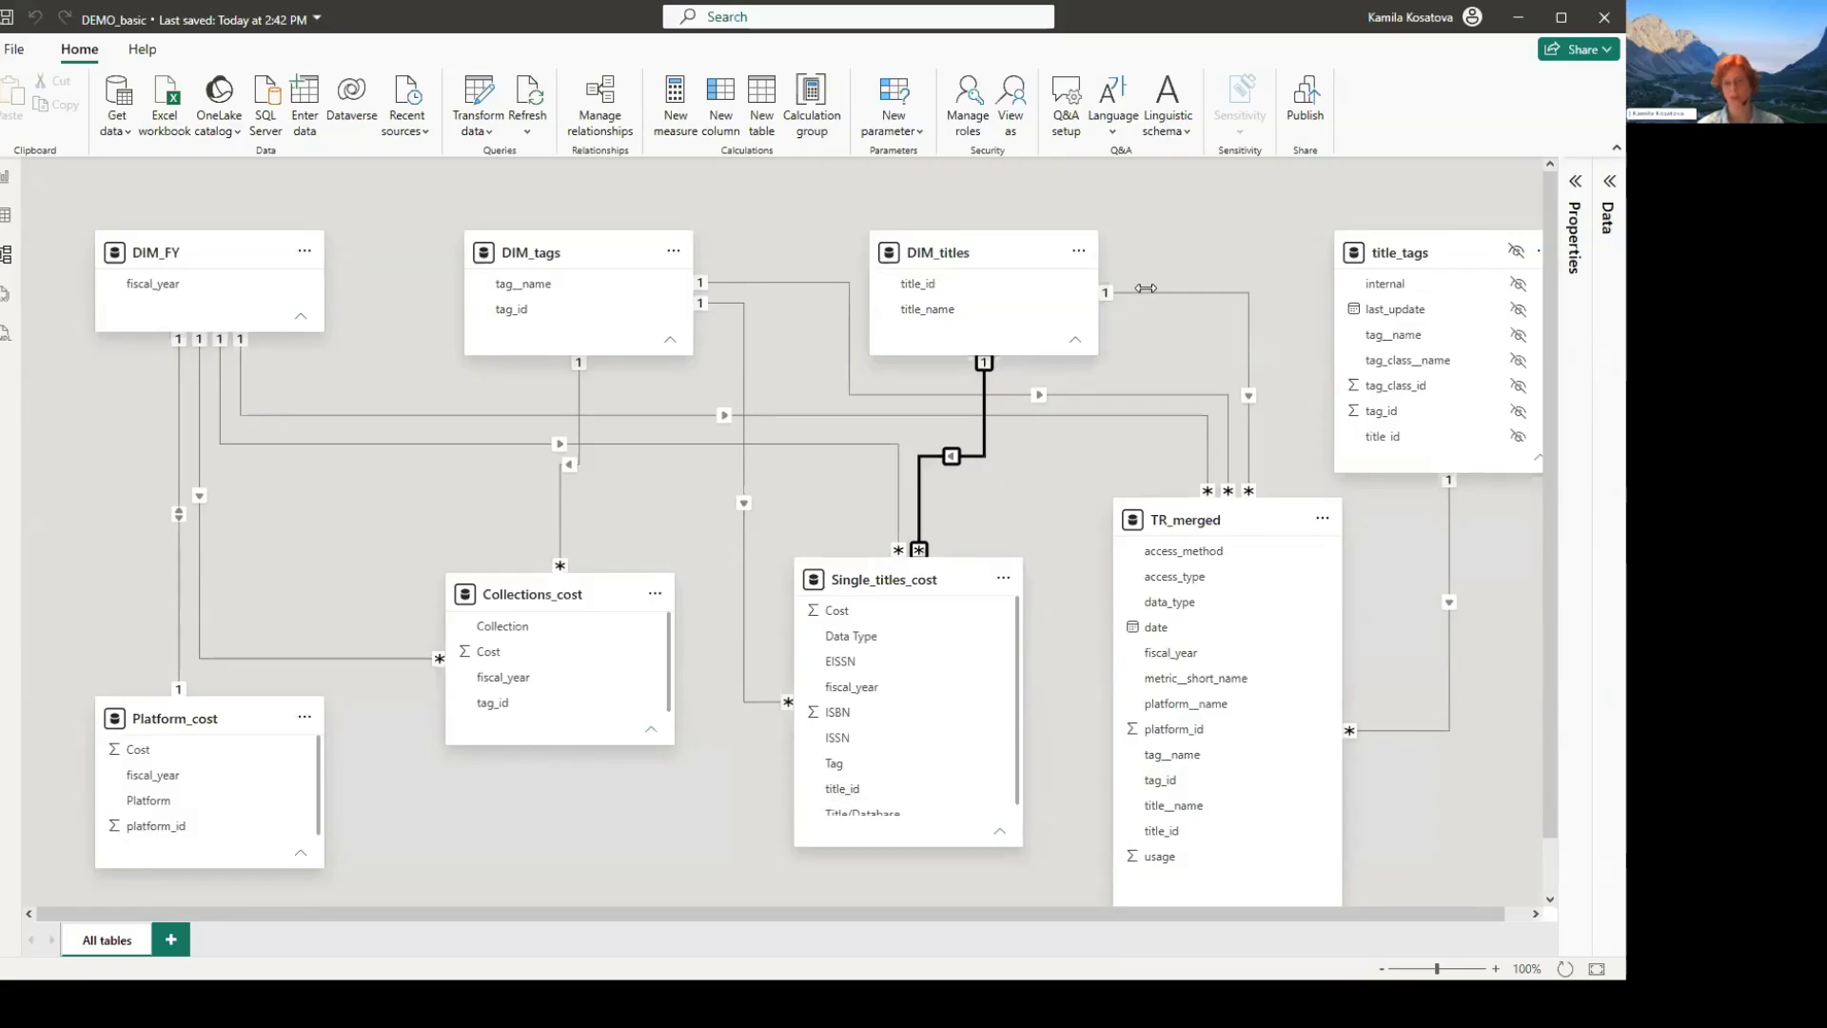
left_click(1146, 288)
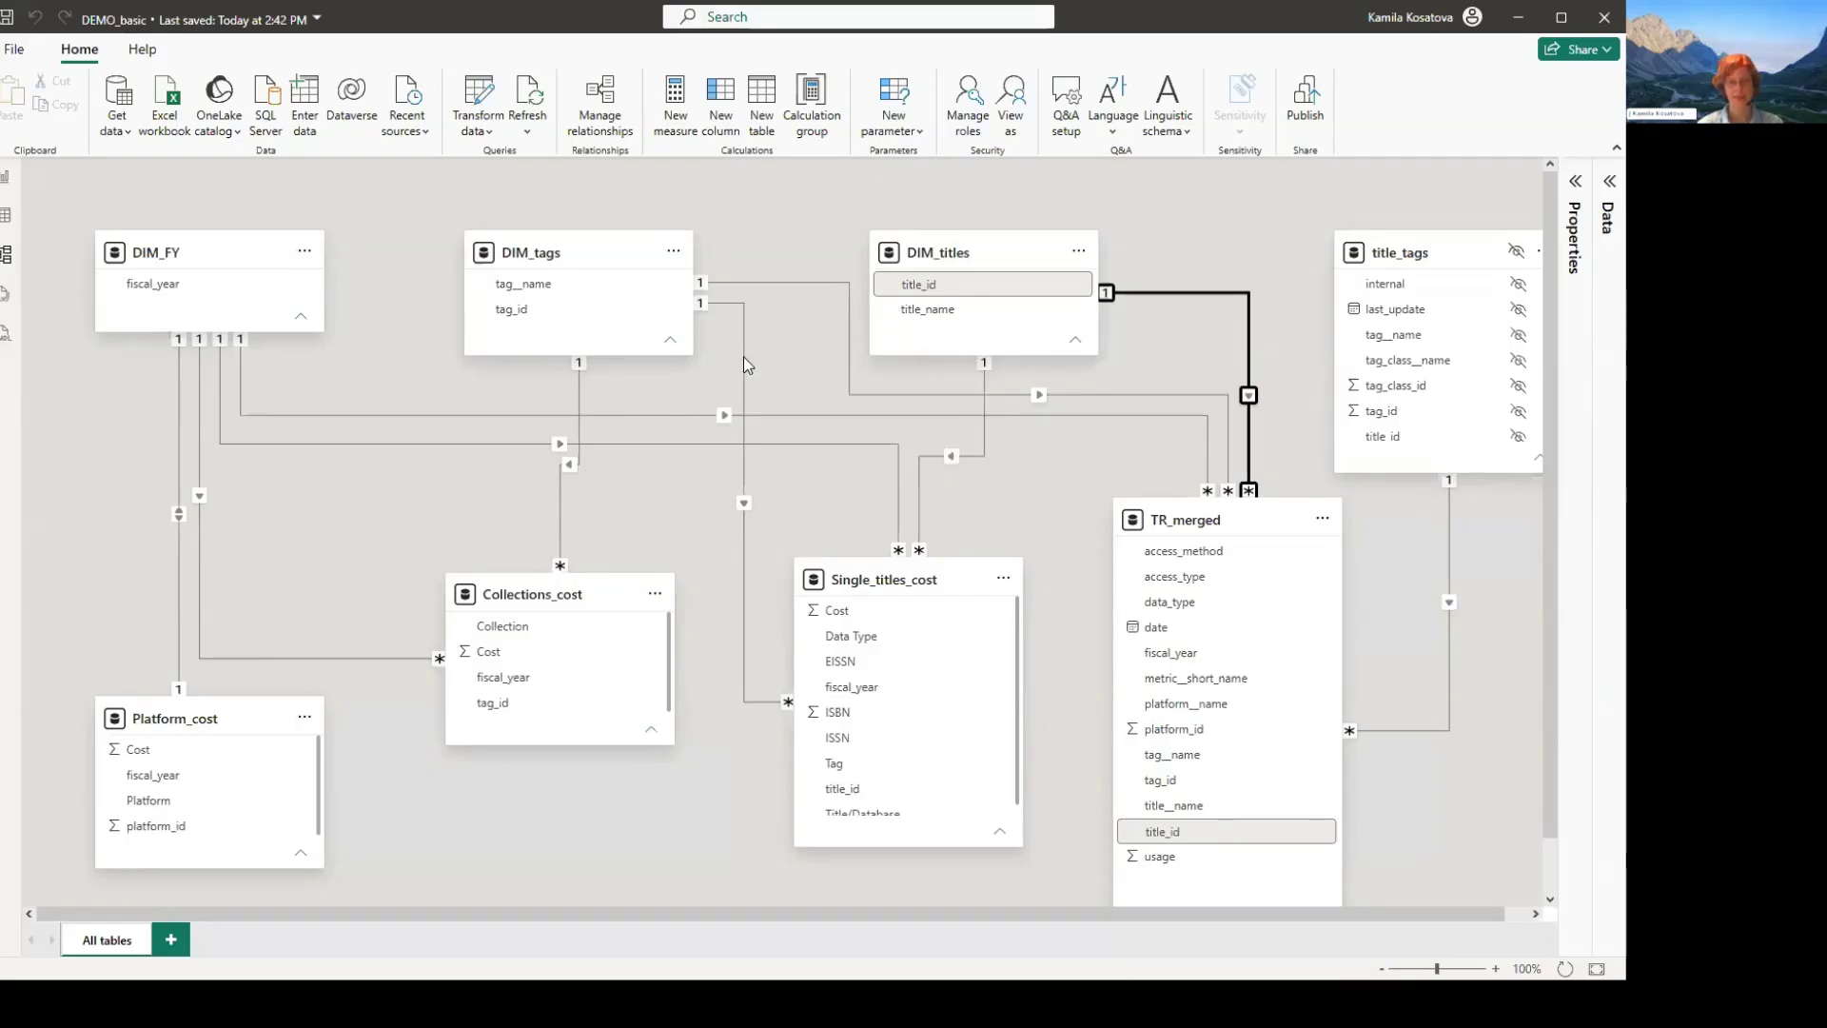
- Recheck the DIM_tags links to Collections_cost and Single_titles_cost, and return to the empty Platform report page
left_click(585, 397)
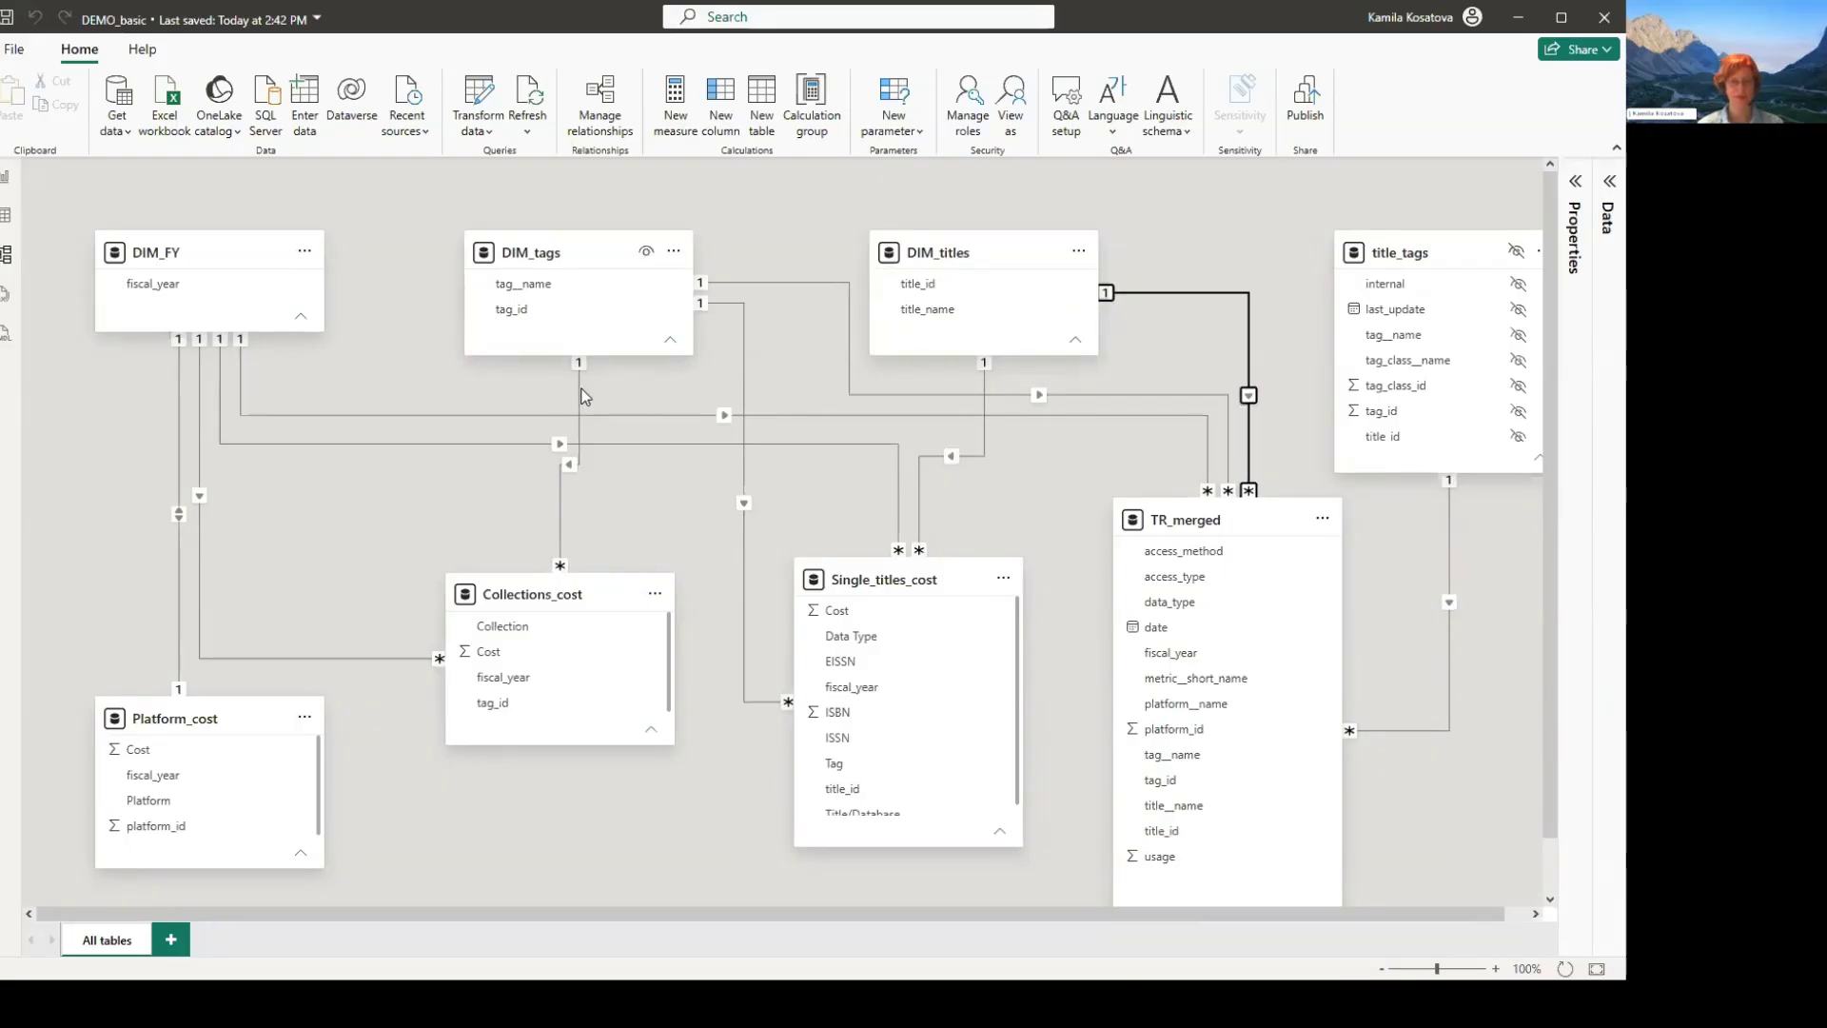
left_click(743, 400)
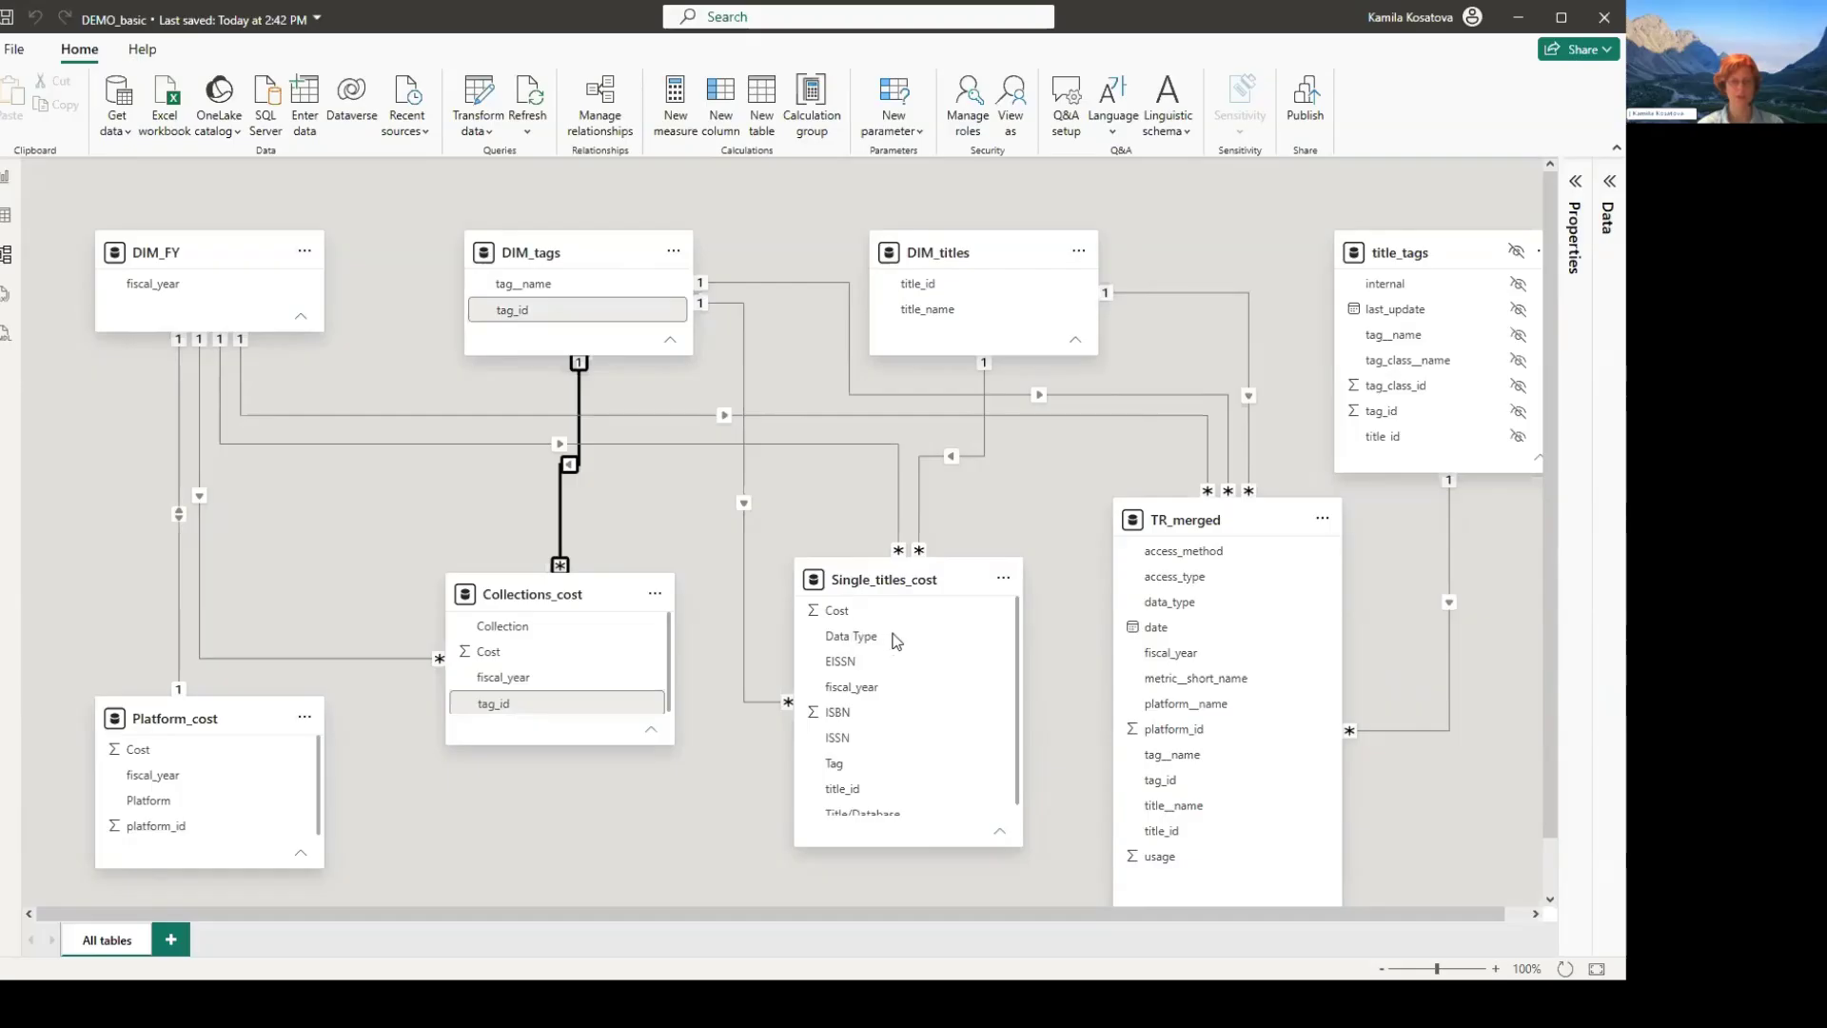
left_click(742, 401)
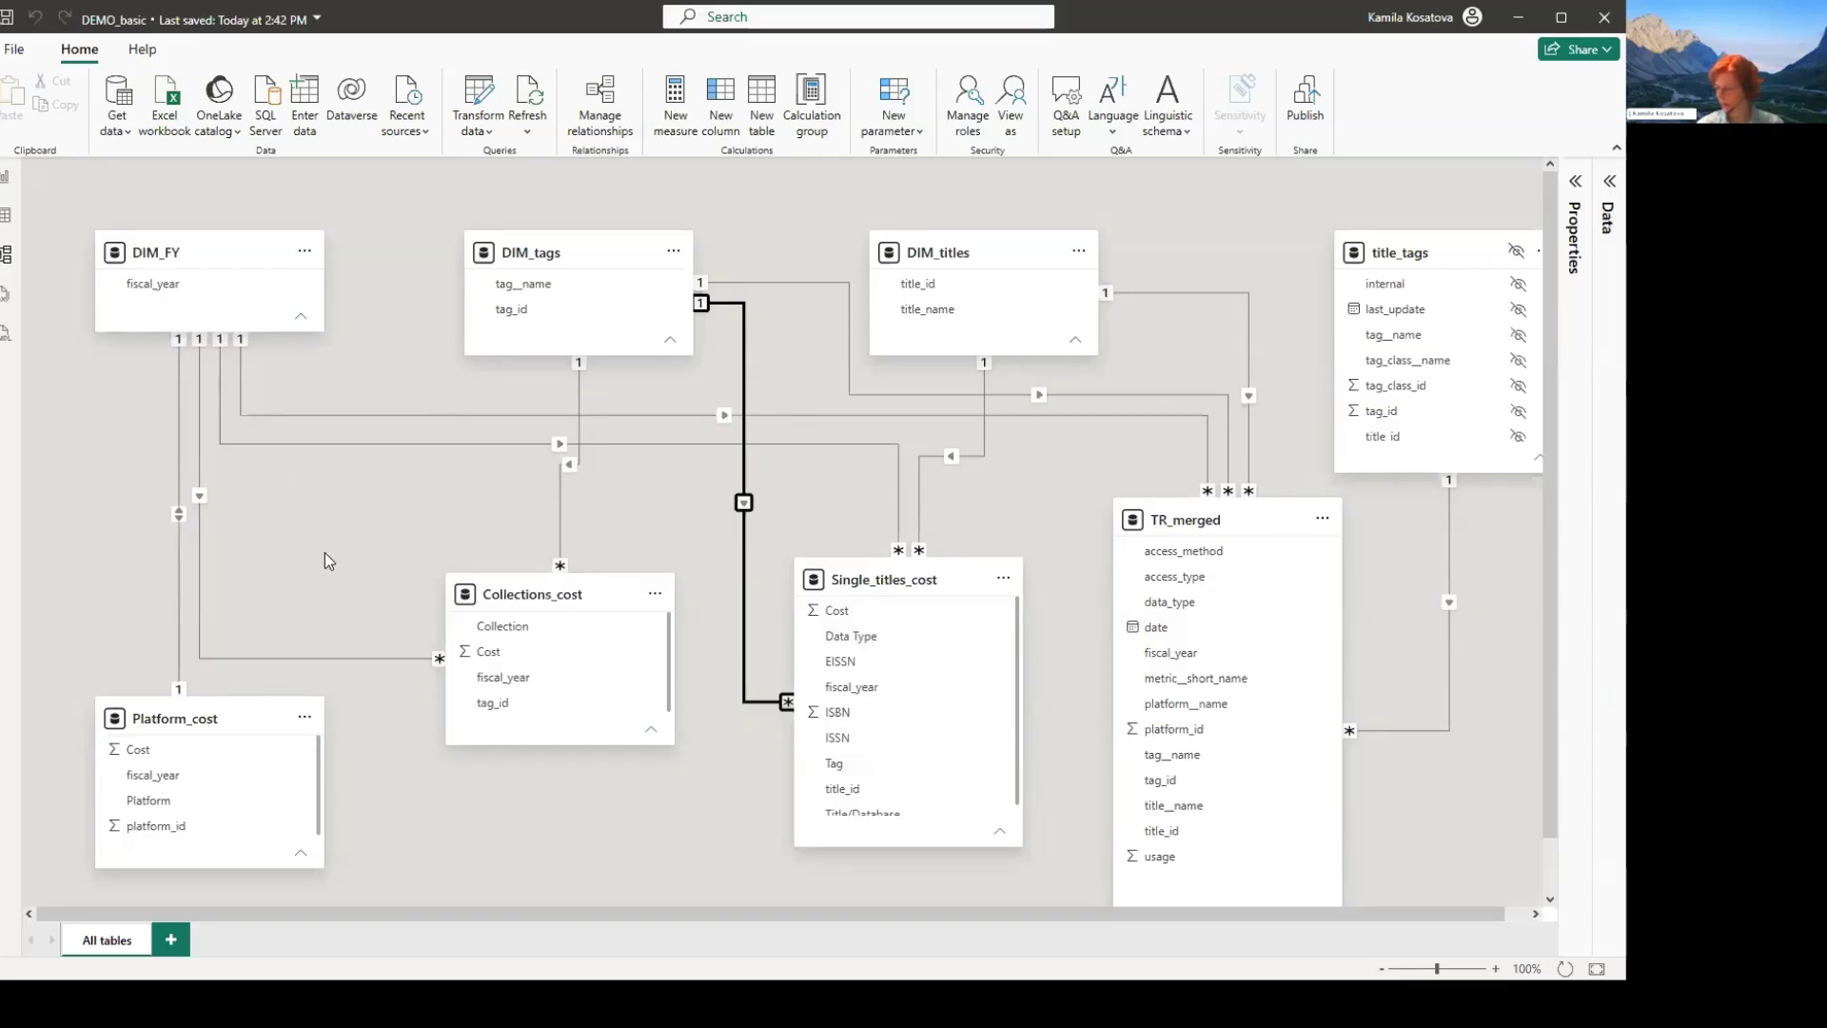
left_click(6, 176)
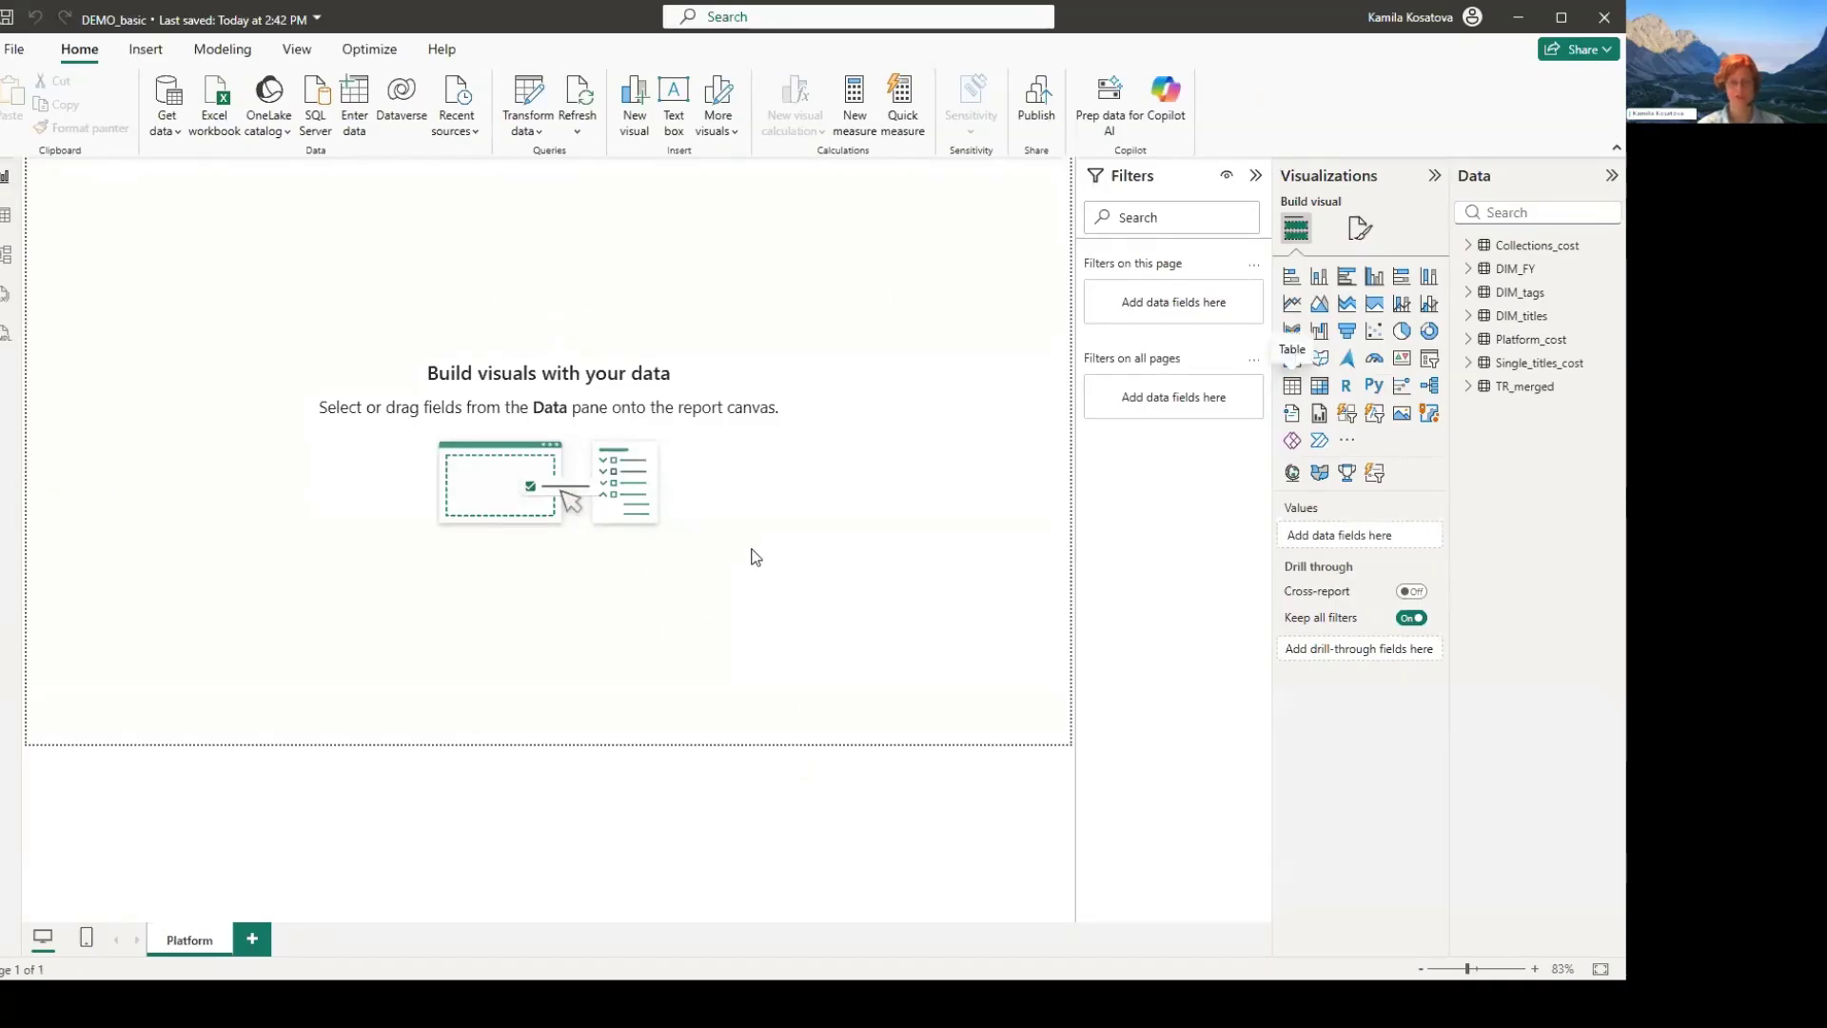
- Add a table visual showing fiscal_year from DIM_FY and the sum of usage from TR_merged
left_click(1291, 386)
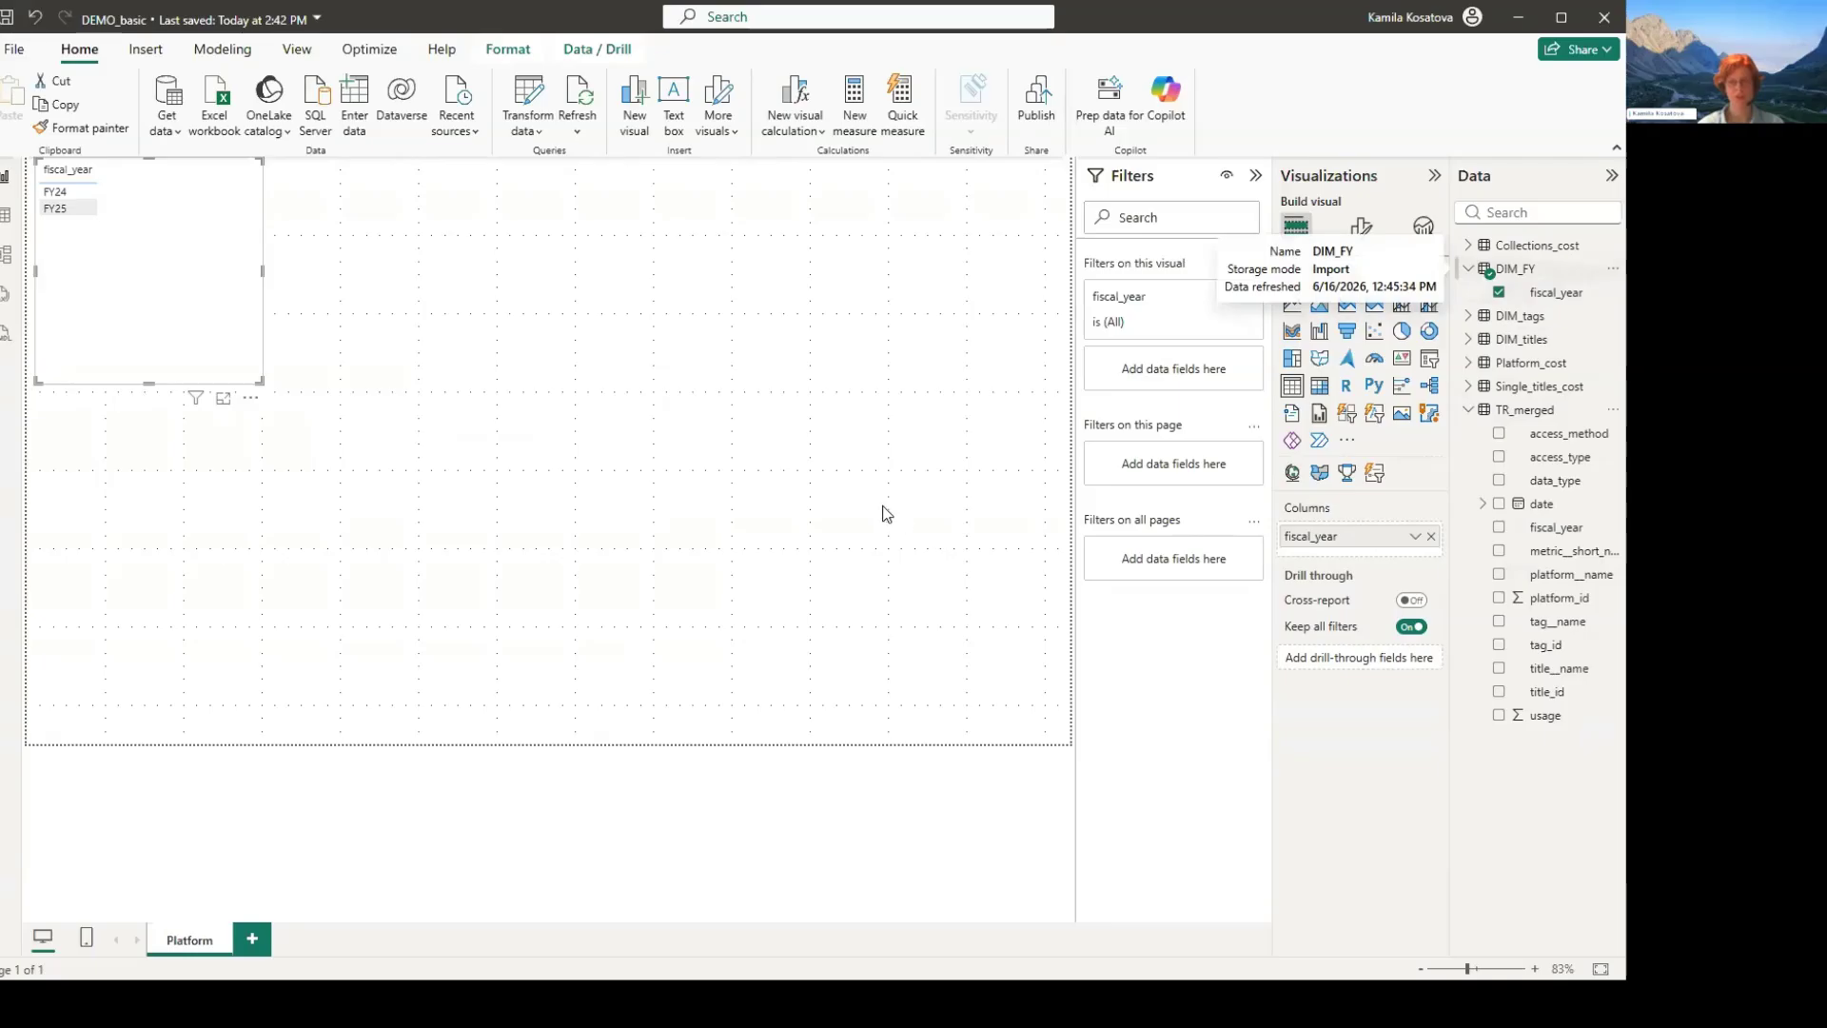
left_click(1499, 715)
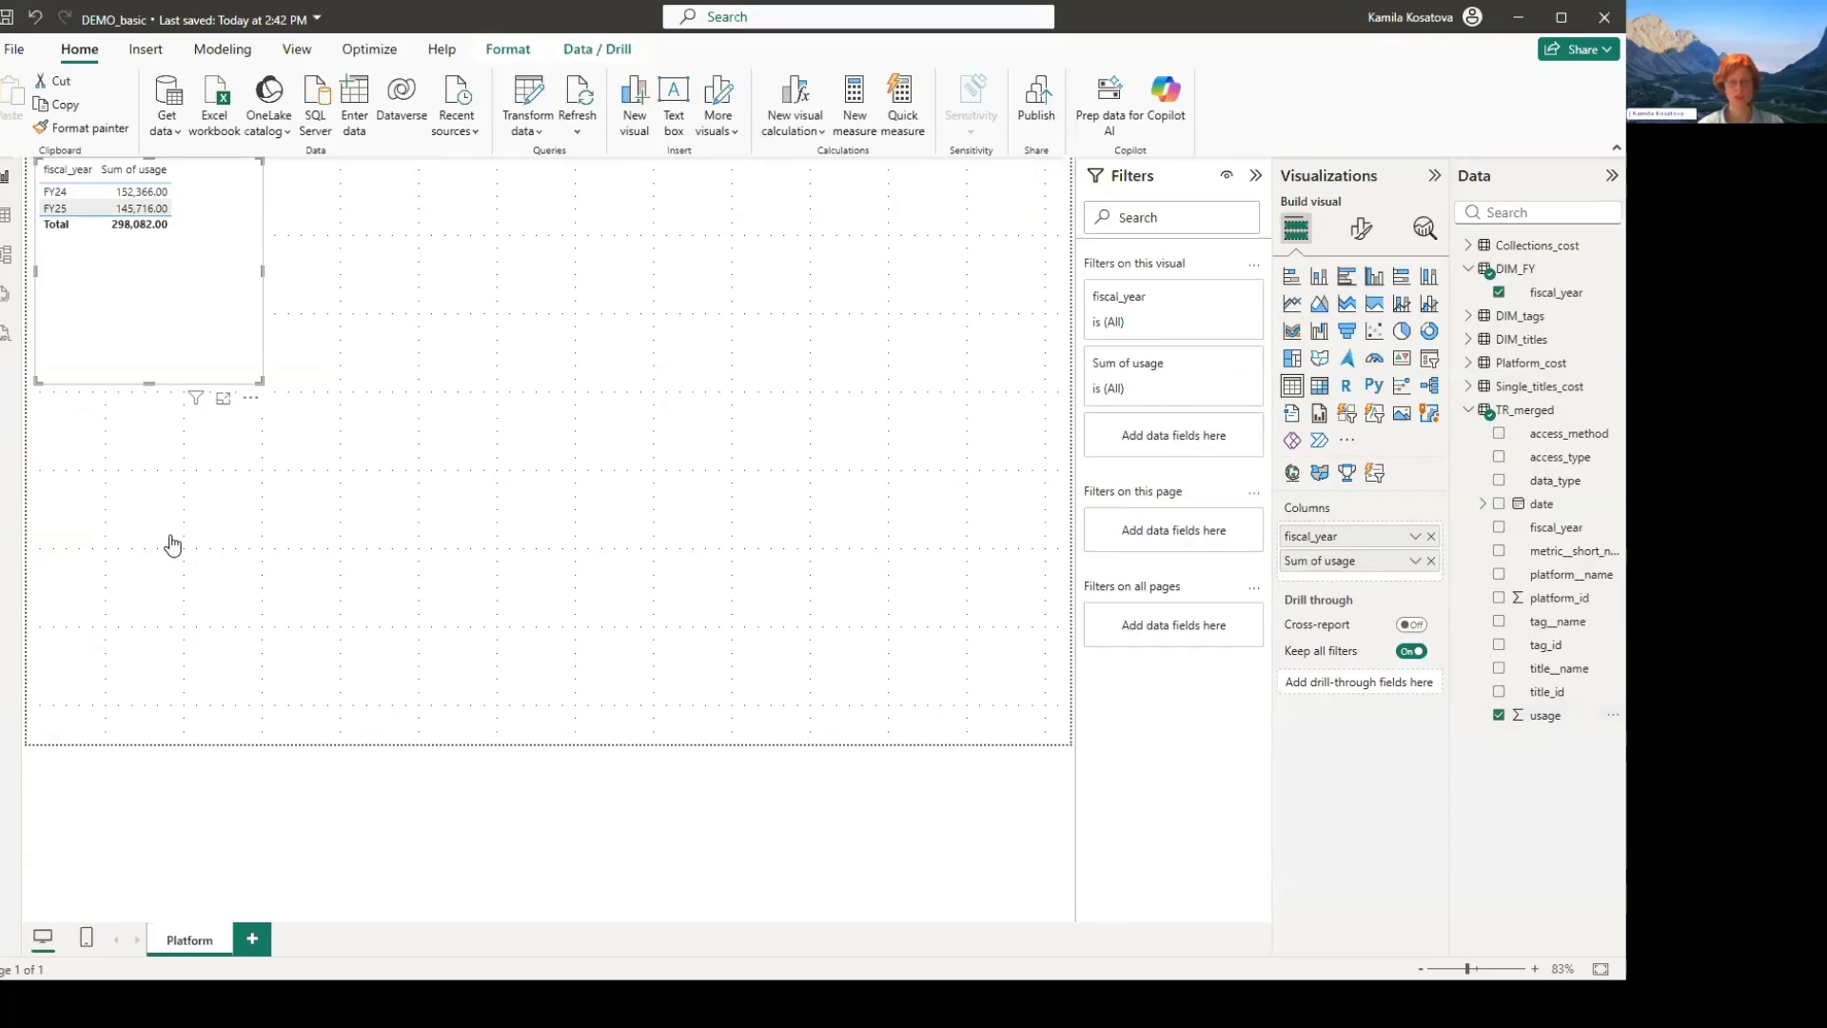
left_click(59, 436)
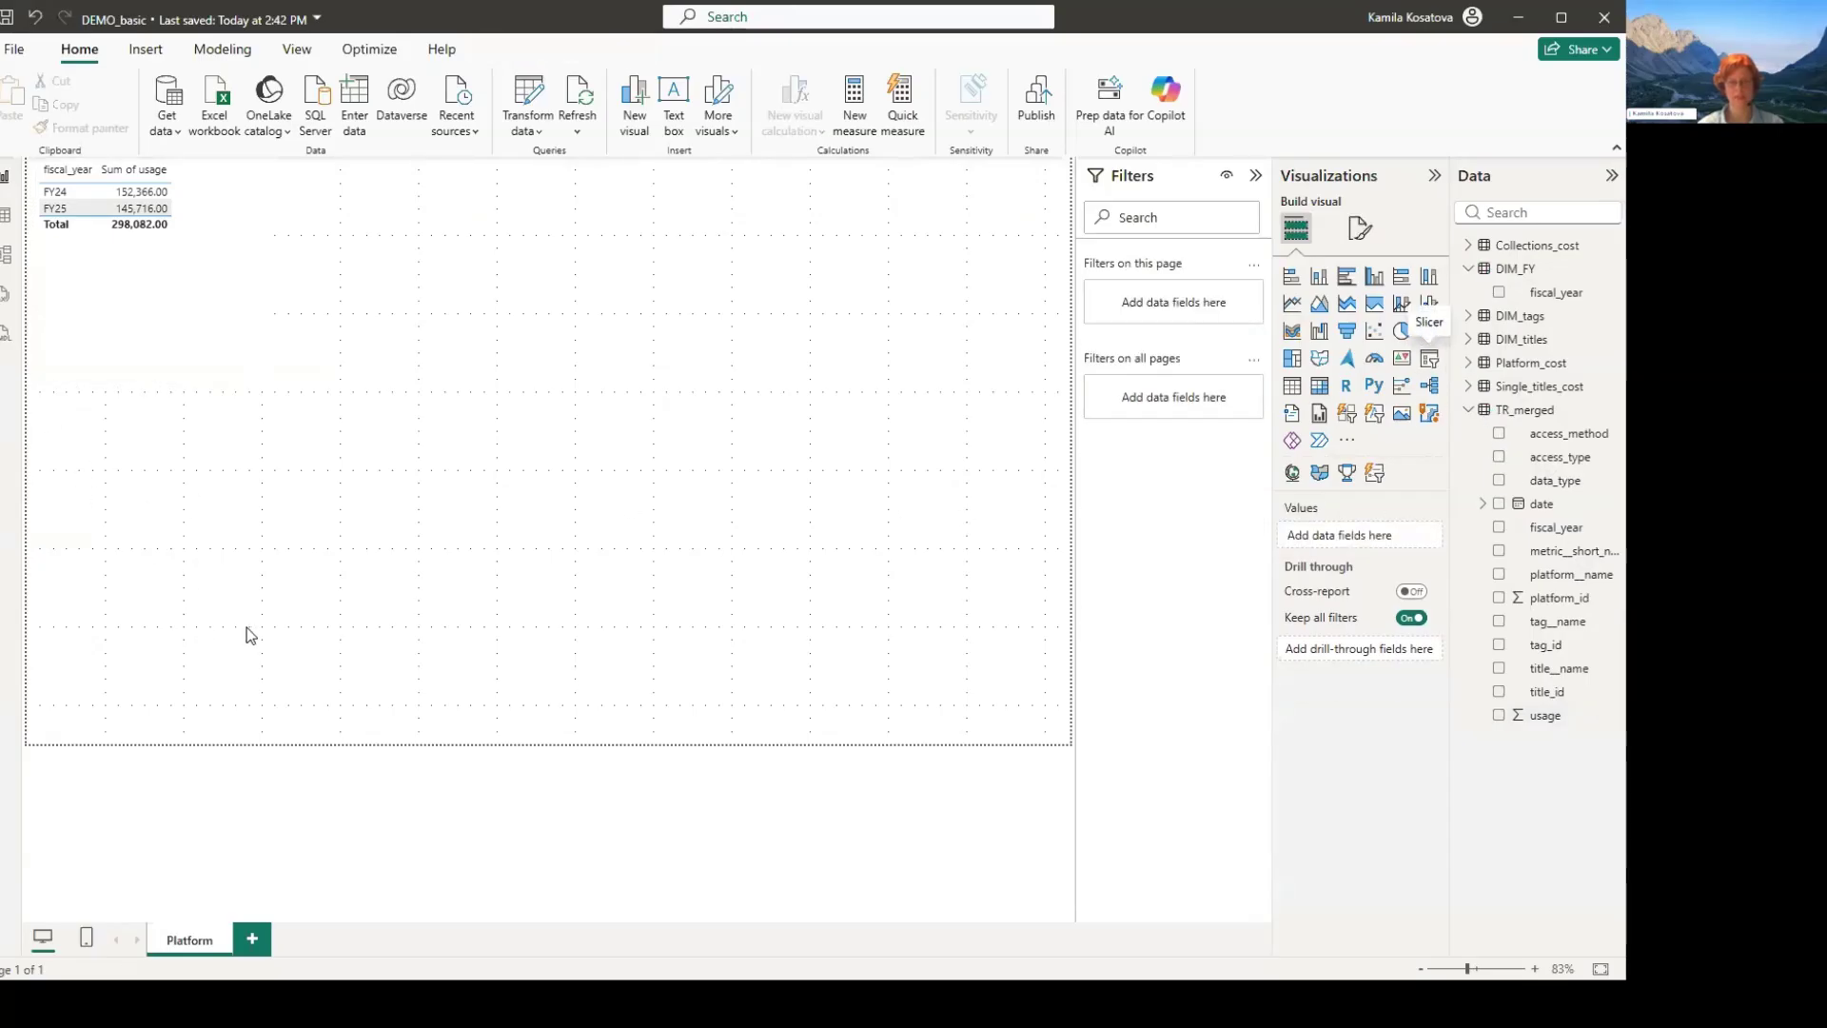
- Add an access_method slicer set to Regular, shrink it, and place it in the lower-left corner of the report page
left_click(1430, 359)
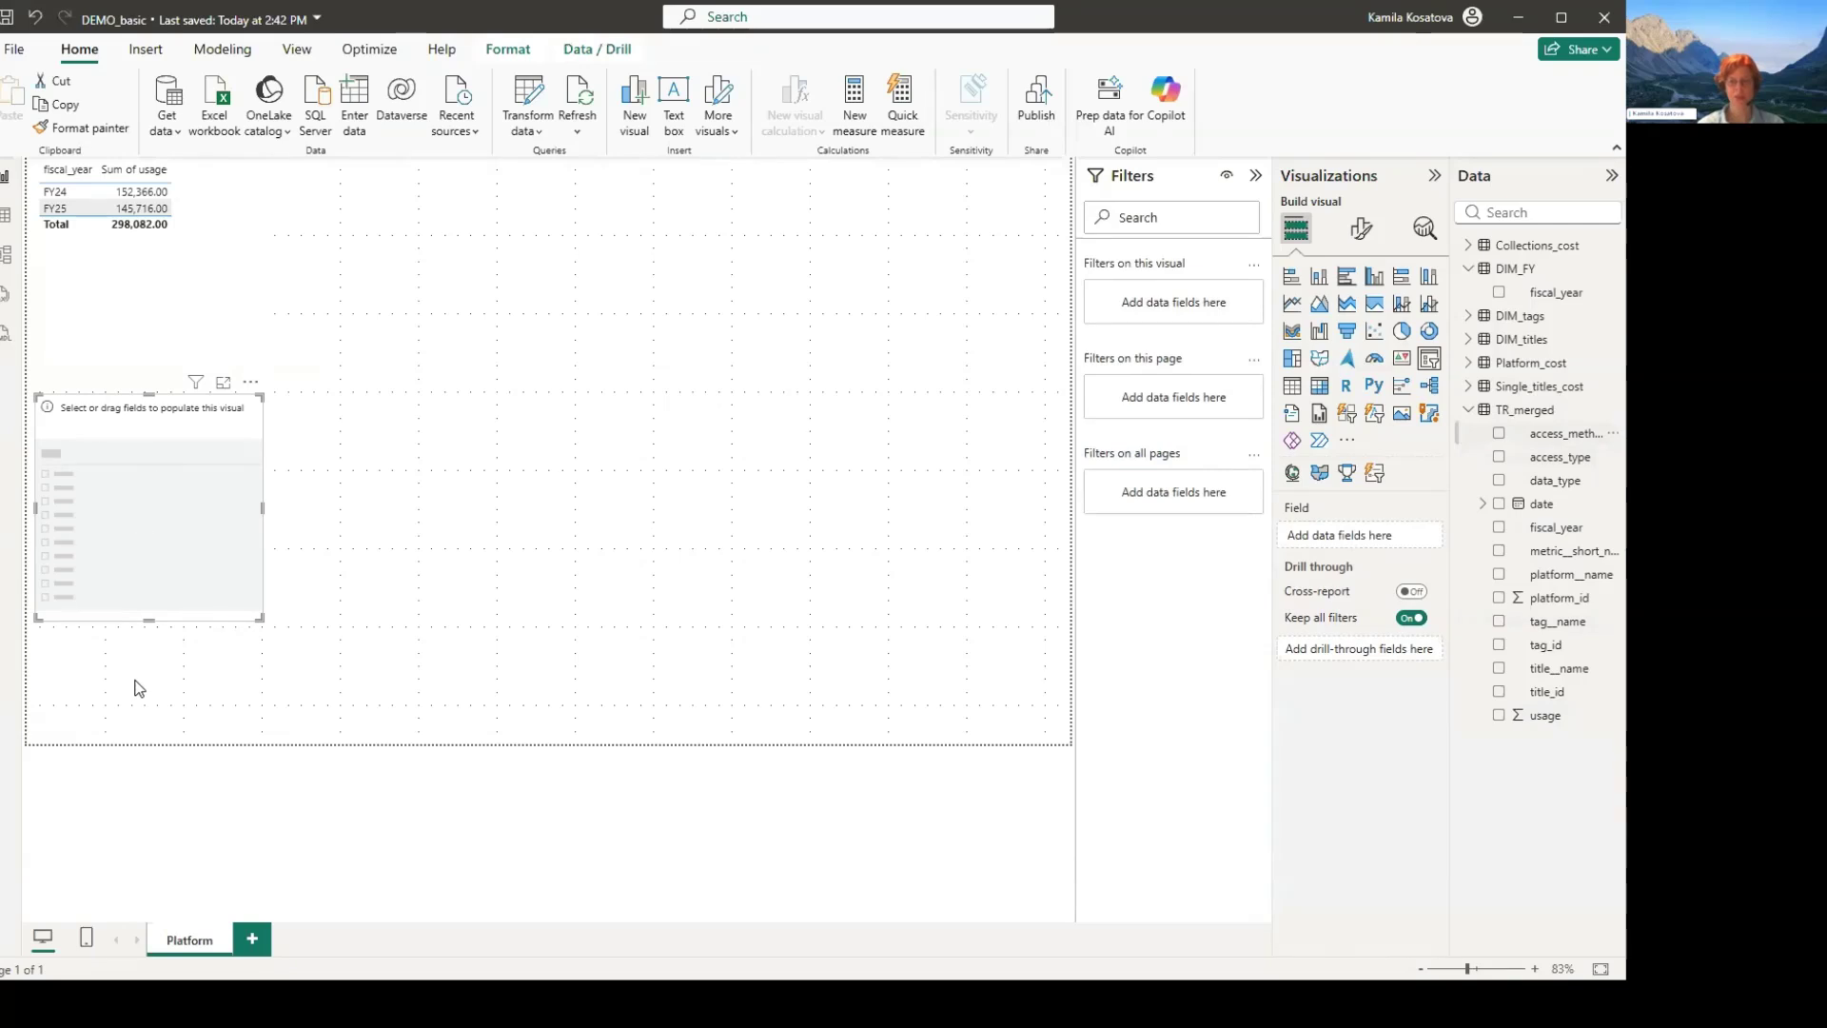
left_click(1499, 433)
left_click(52, 425)
left_click_drag(262, 619, 111, 712)
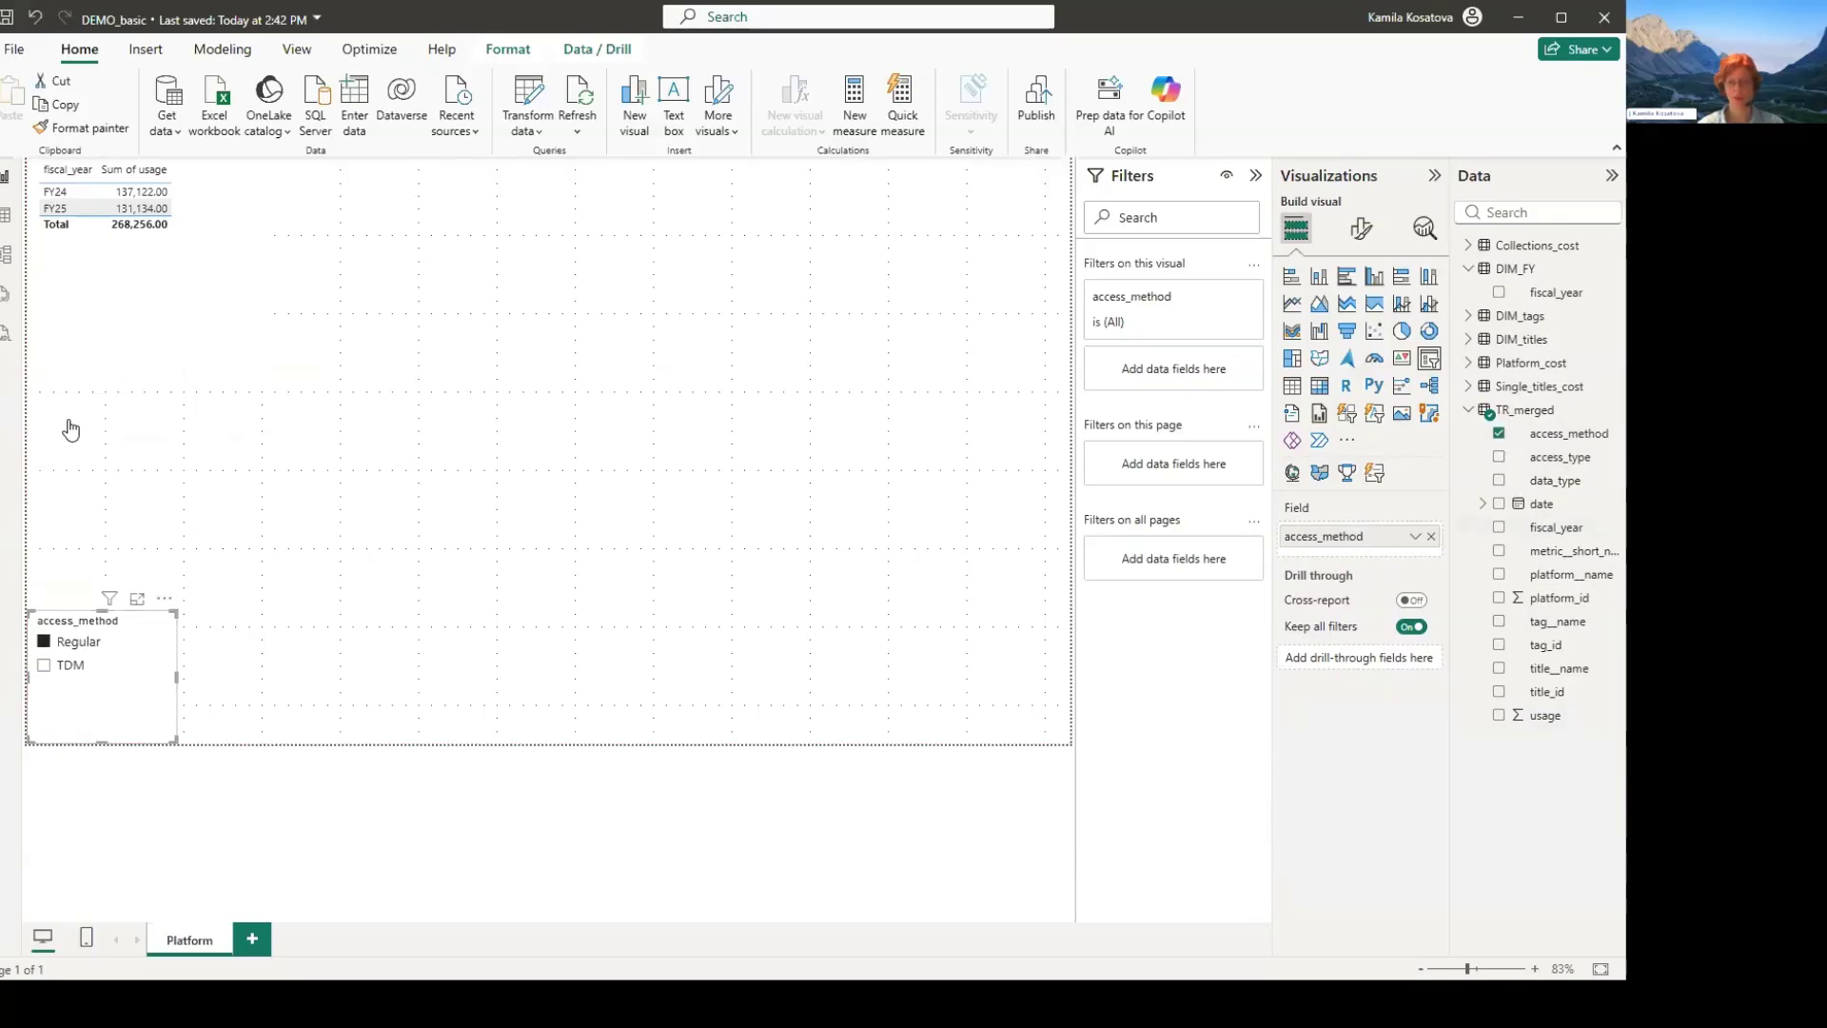
left_click(226, 578)
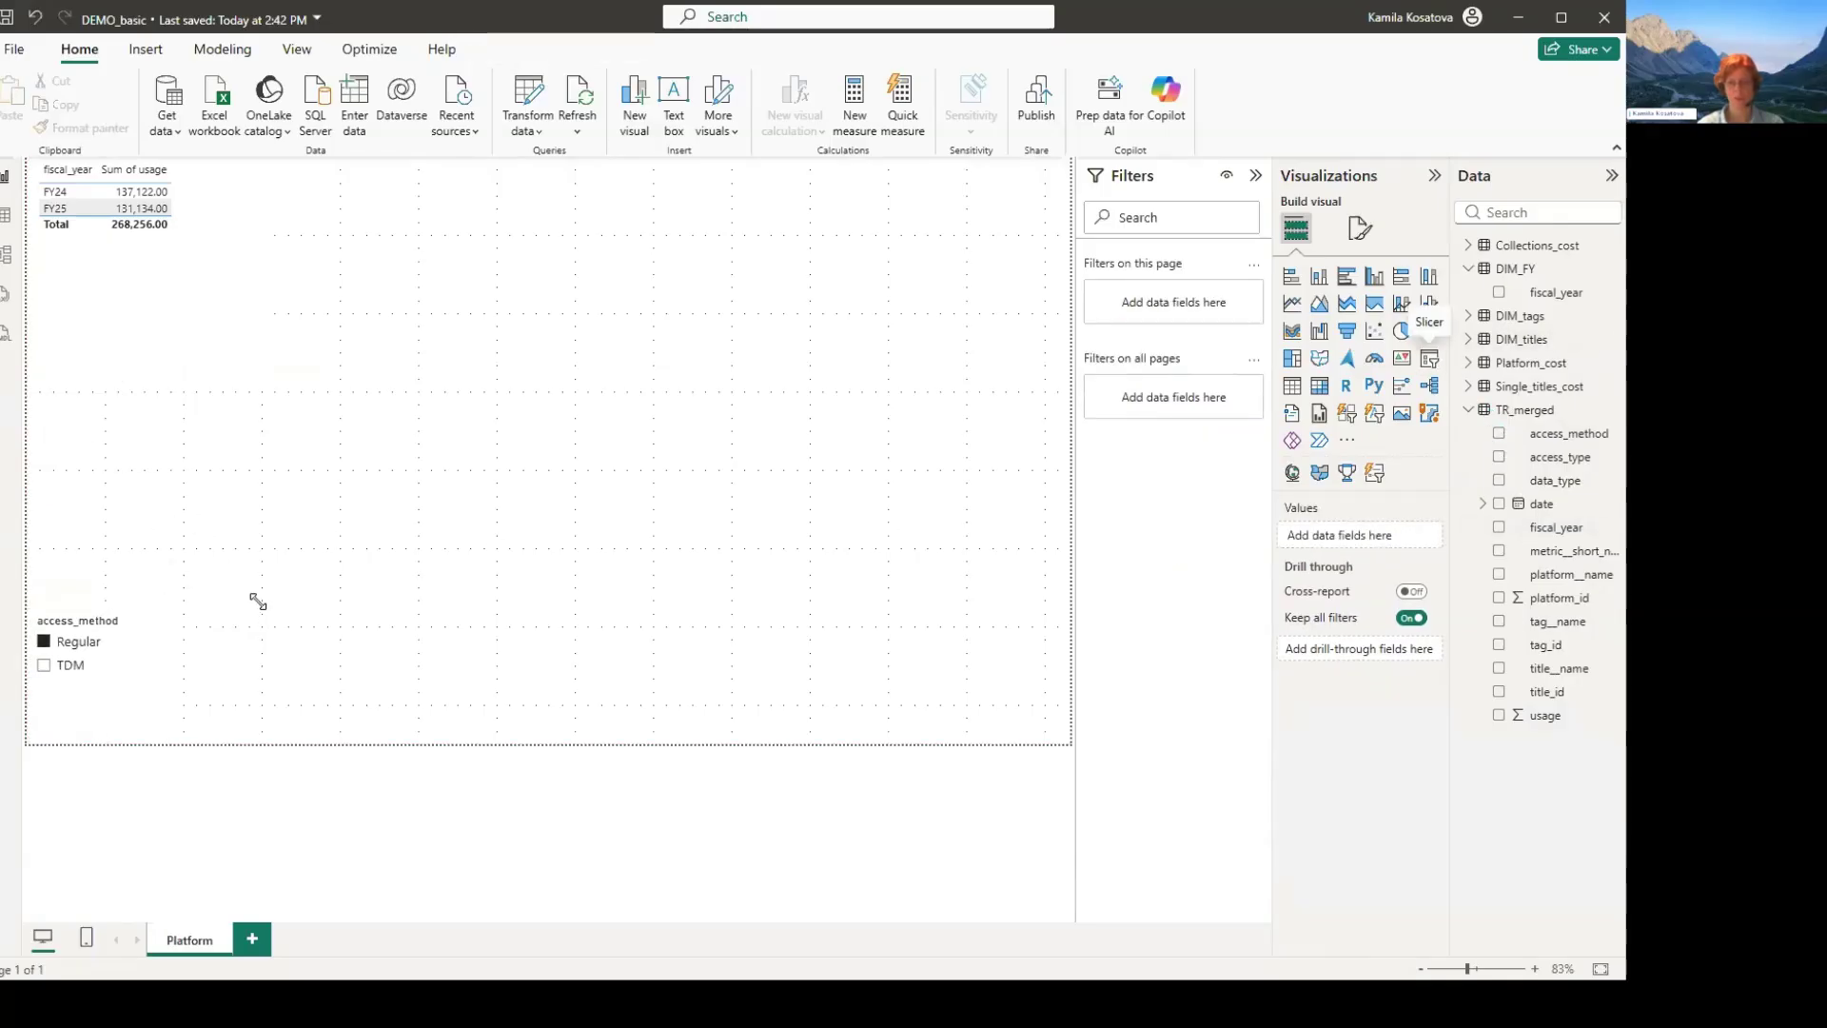
- Add an access_type slicer set to Controlled, shrink it, and place it directly beside the access_method slicer
left_click(1429, 359)
left_click(1561, 456)
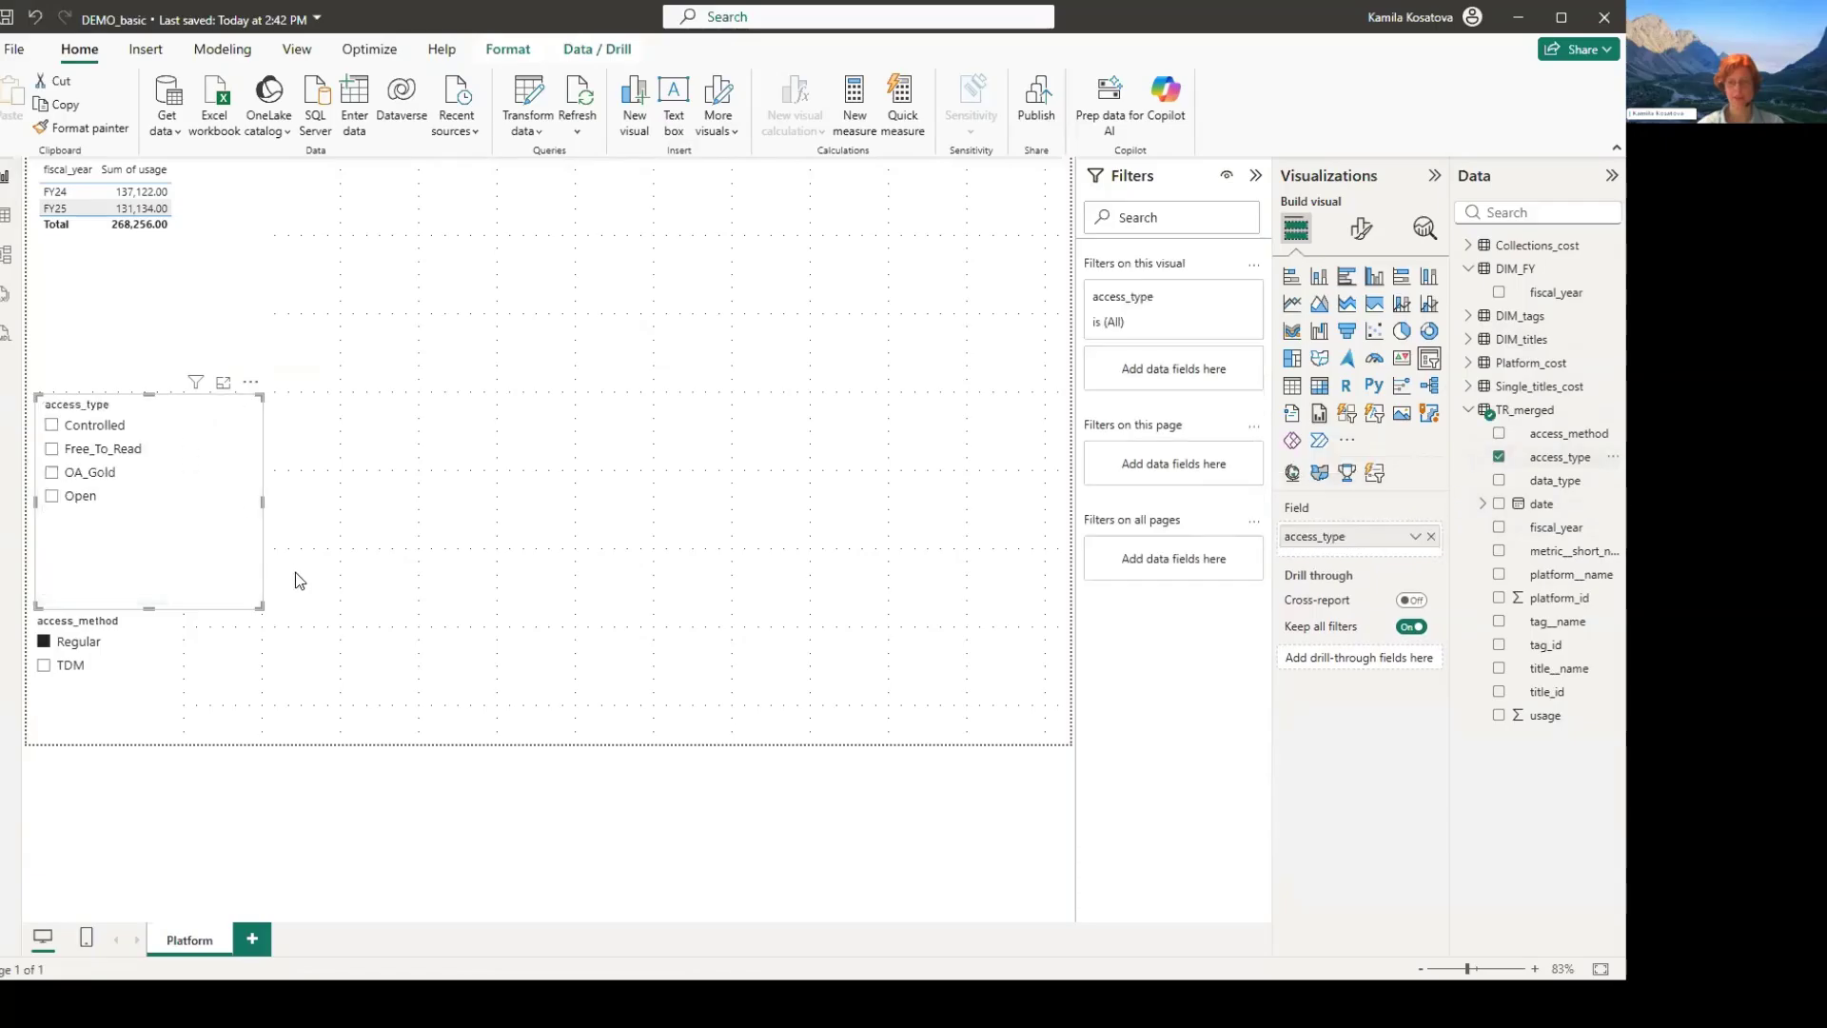
left_click(51, 425)
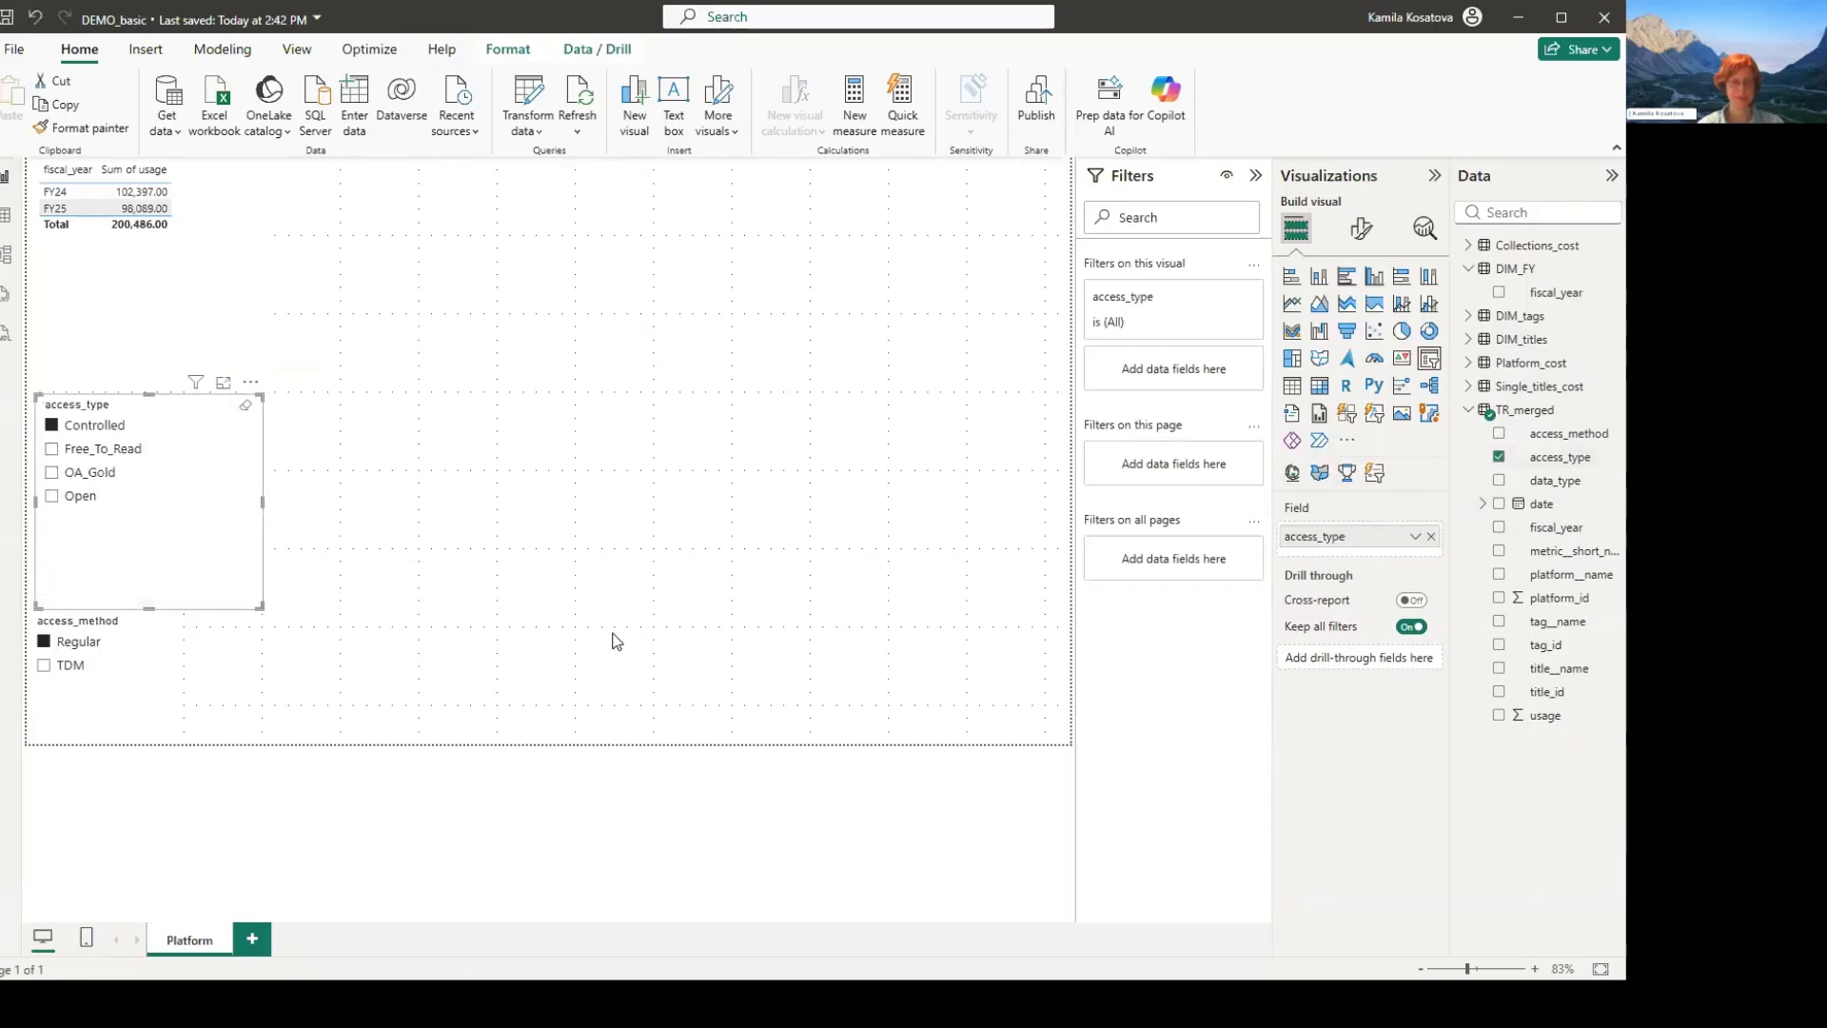
left_click_drag(261, 606, 210, 514)
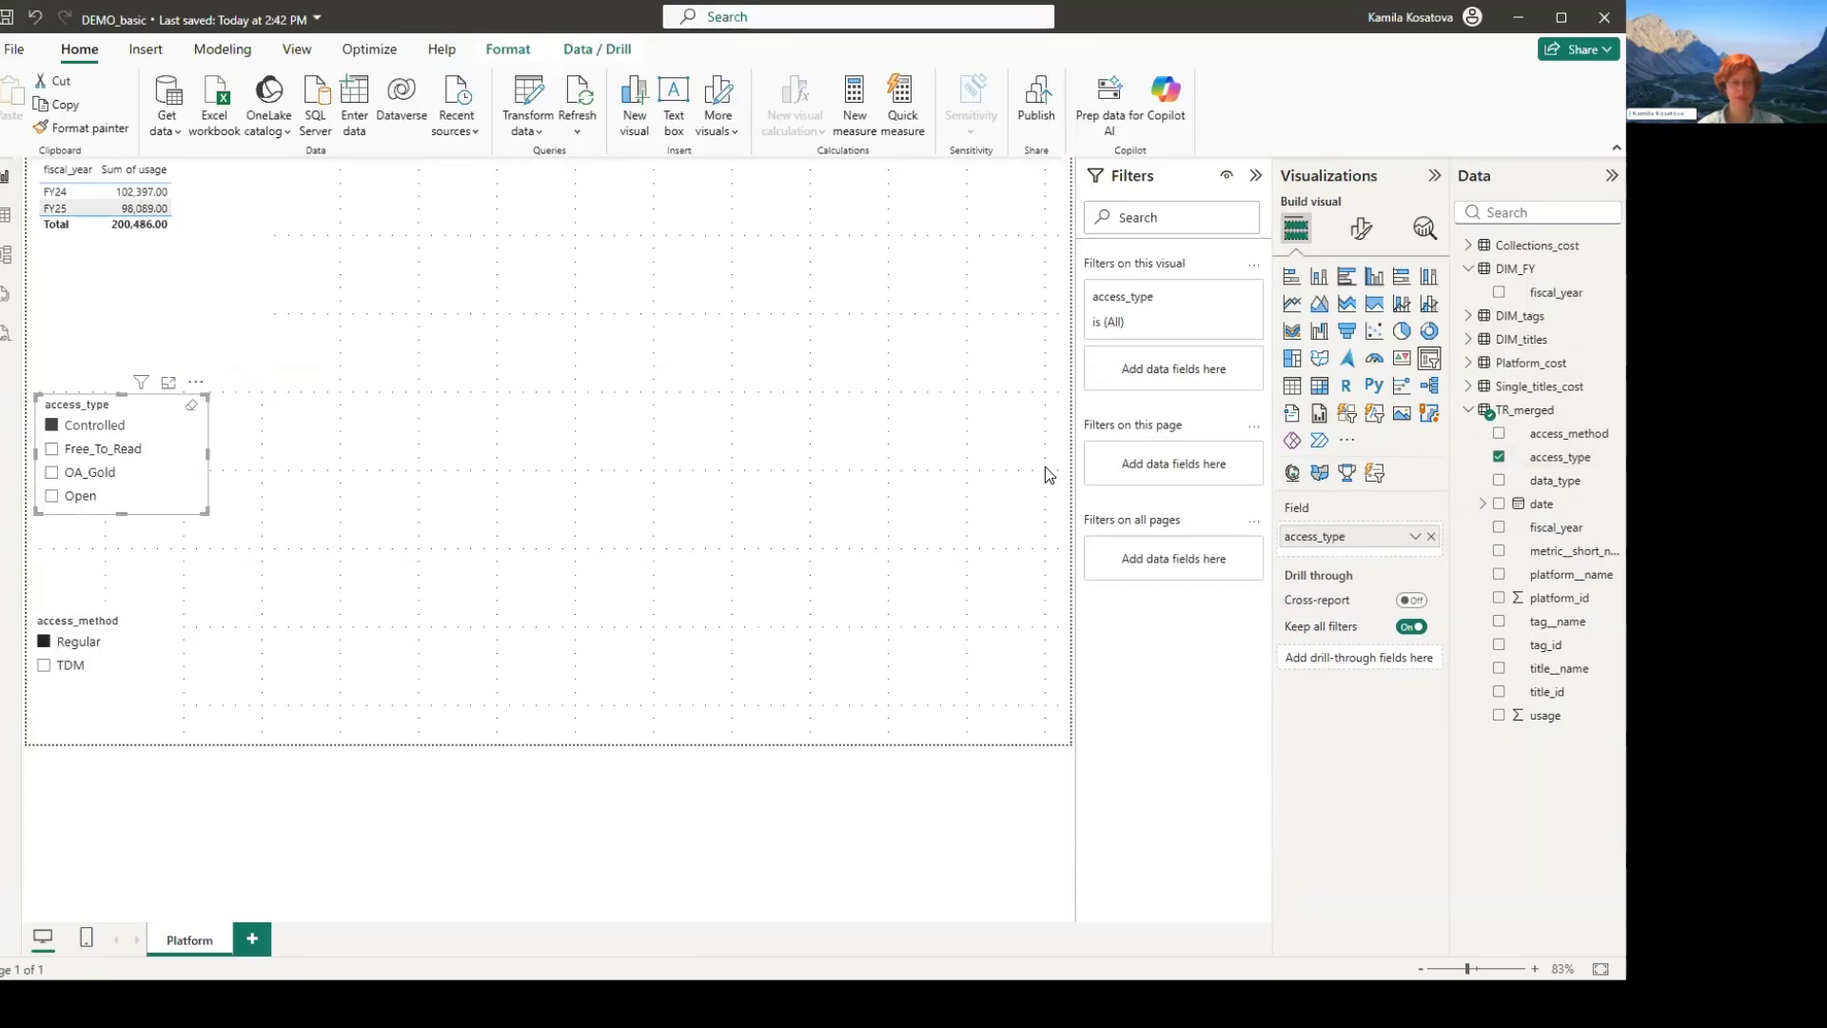
left_click_drag(143, 404, 286, 620)
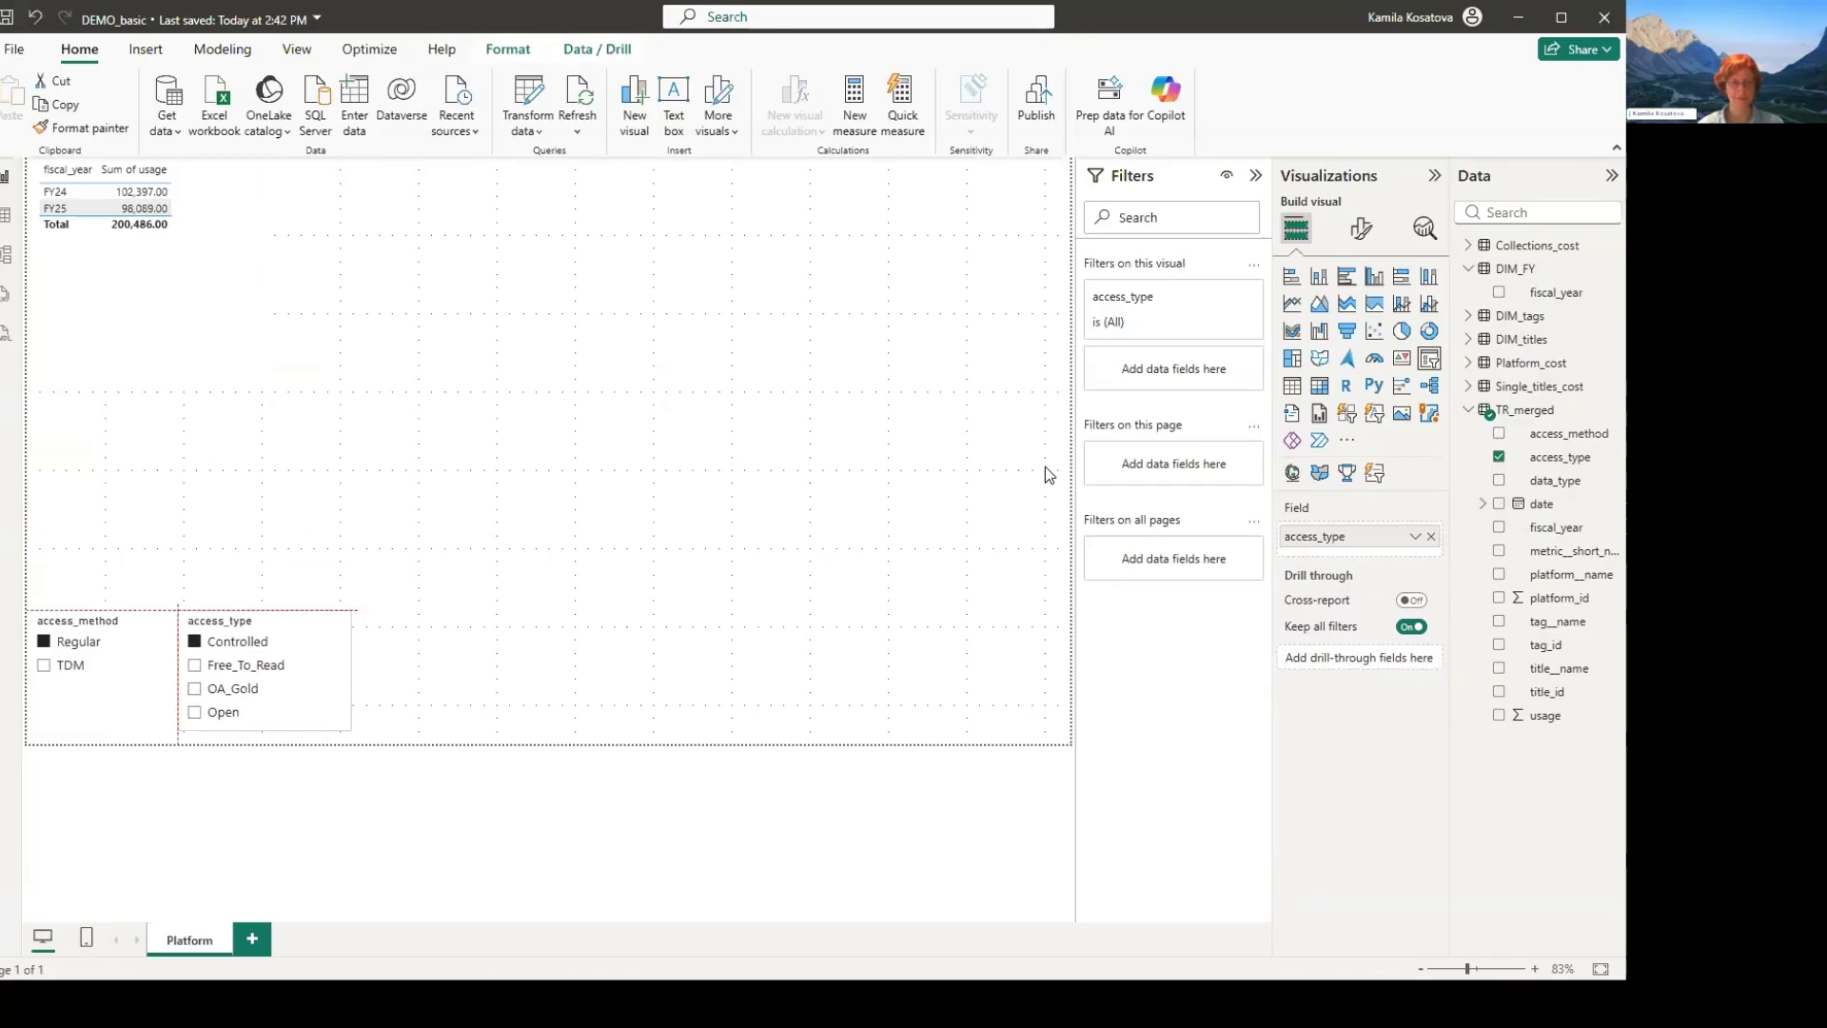
left_click(561, 645)
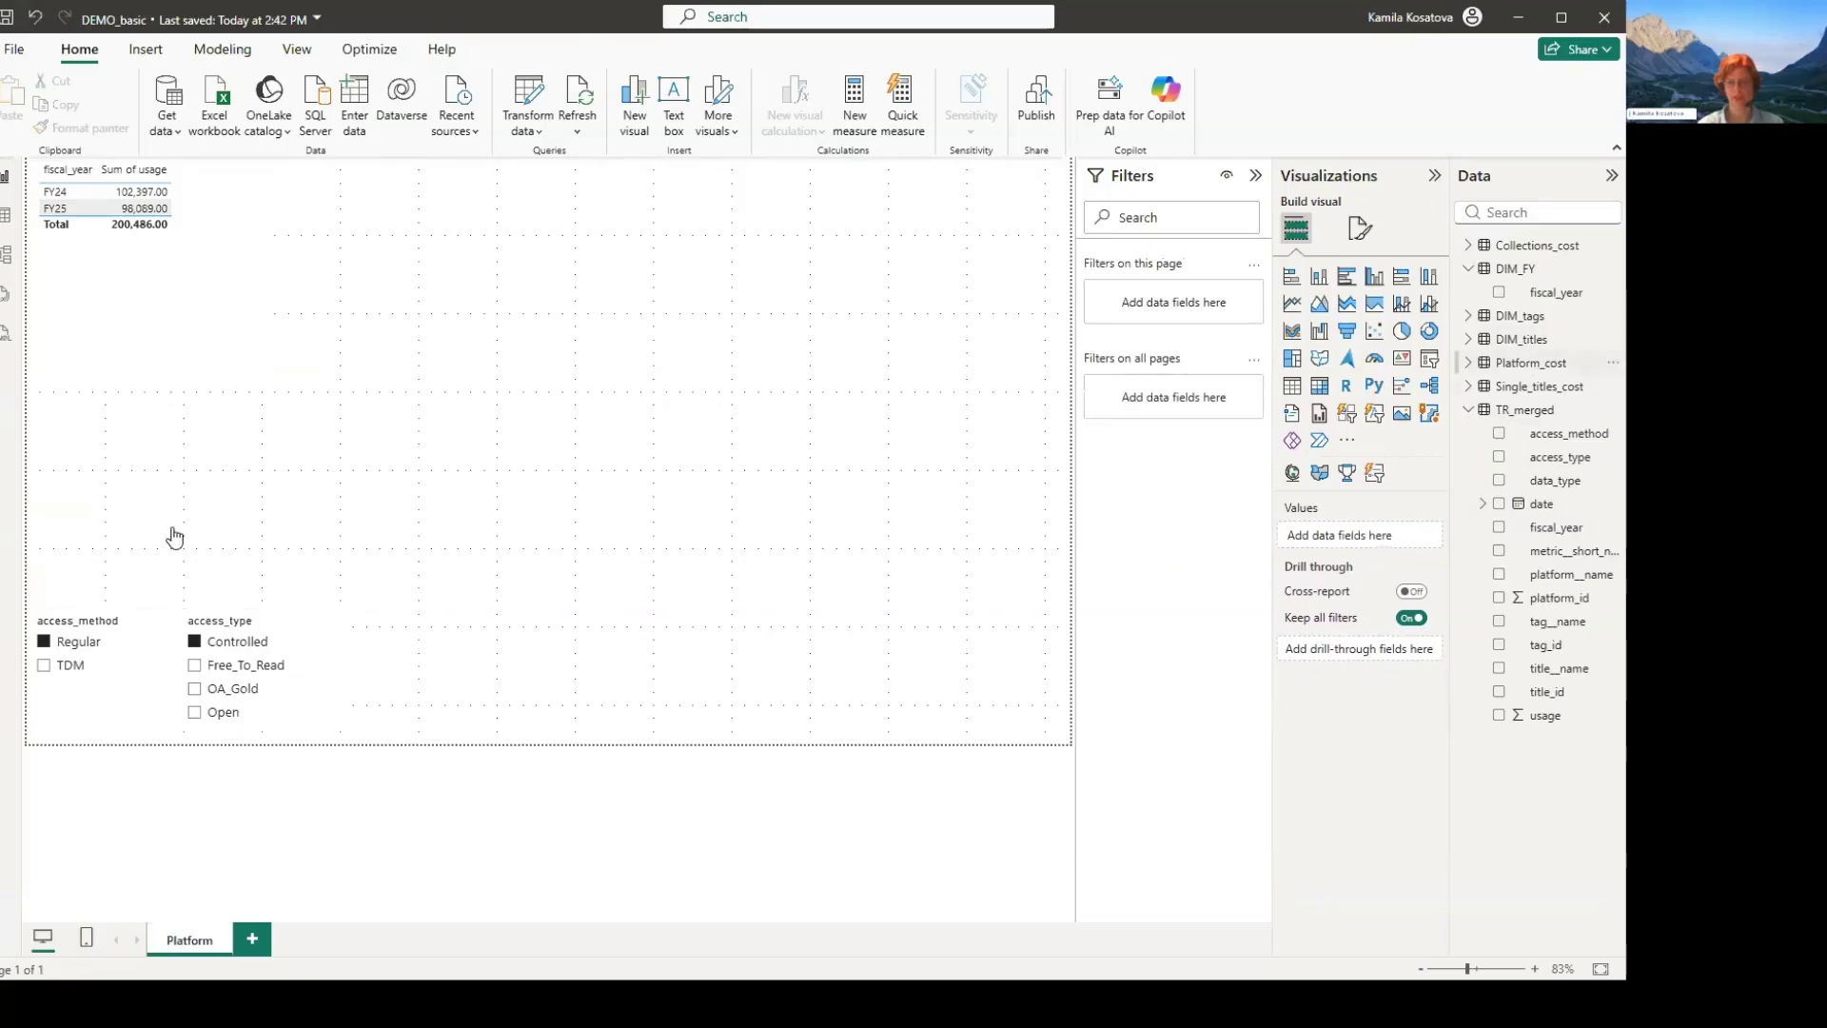
- Add a metric__short_name slicer beside access_type, set it to Unique_Item_Requests, and reduce its height to align with the other slicers
left_click(1430, 359)
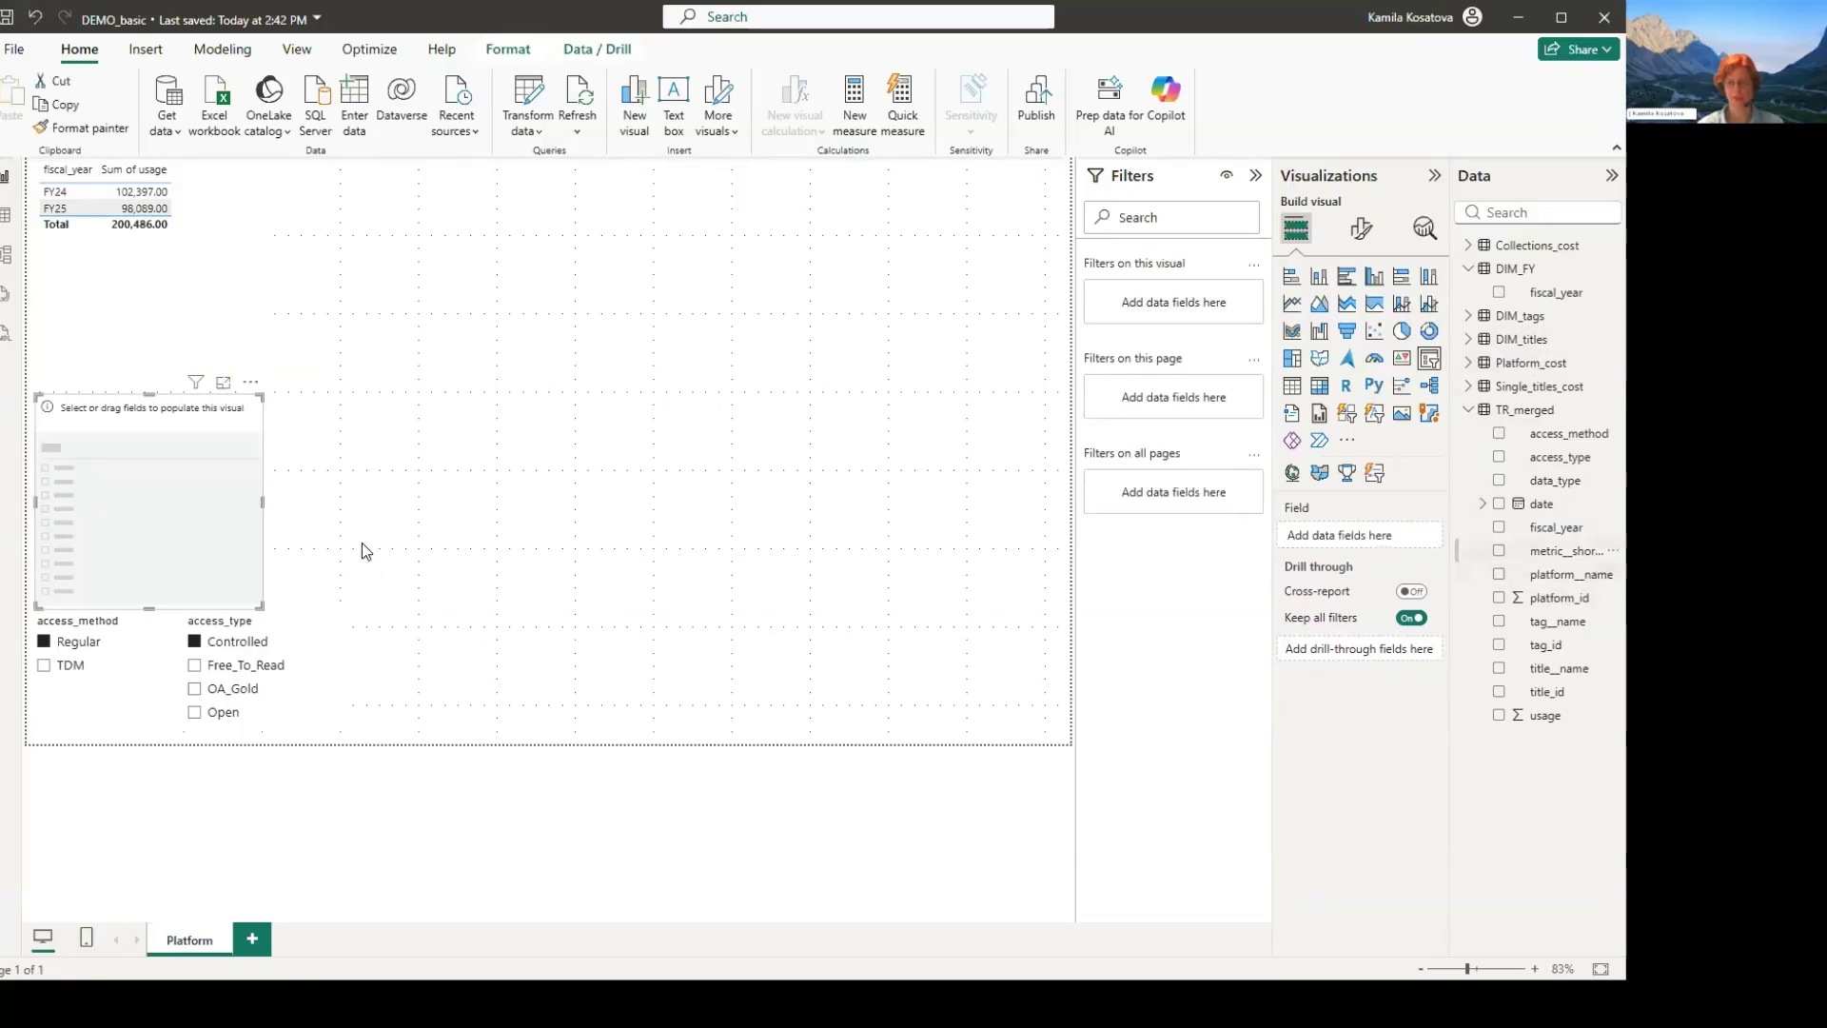
left_click(1499, 551)
left_click_drag(171, 518, 553, 653)
left_click_drag(356, 606, 291, 605)
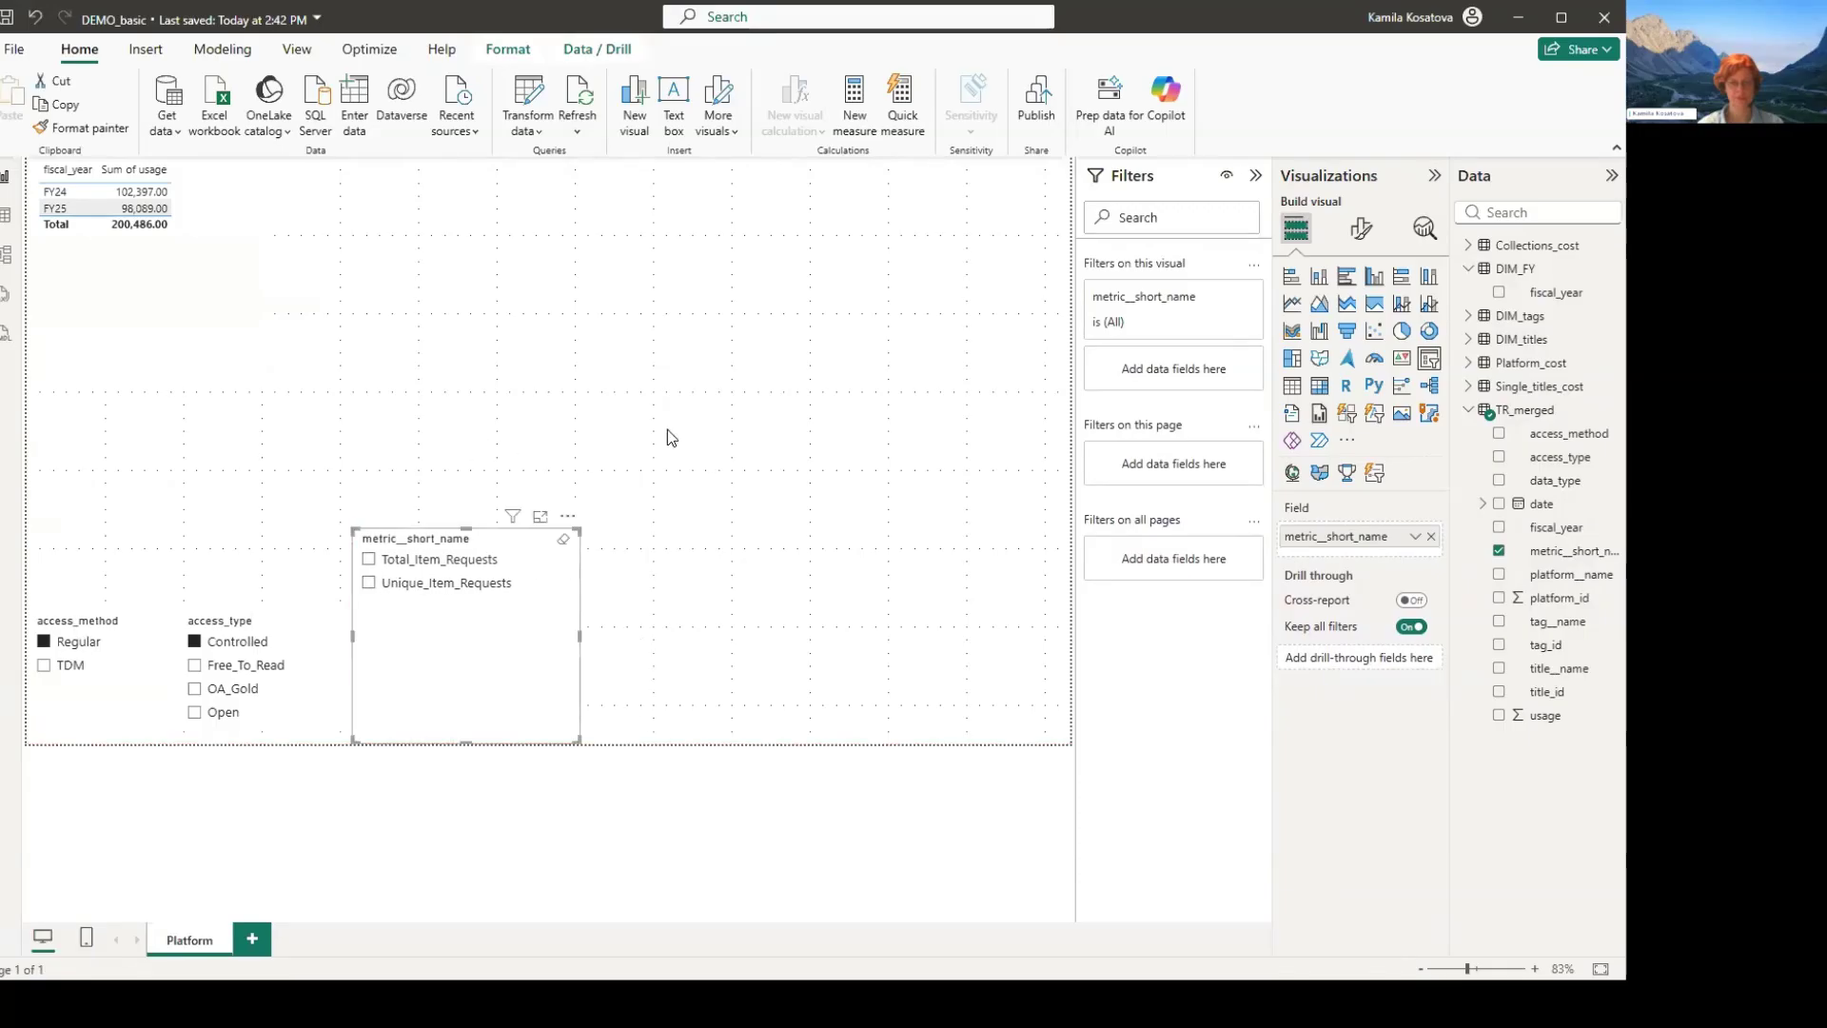
left_click(368, 582)
left_click_drag(353, 529, 363, 599)
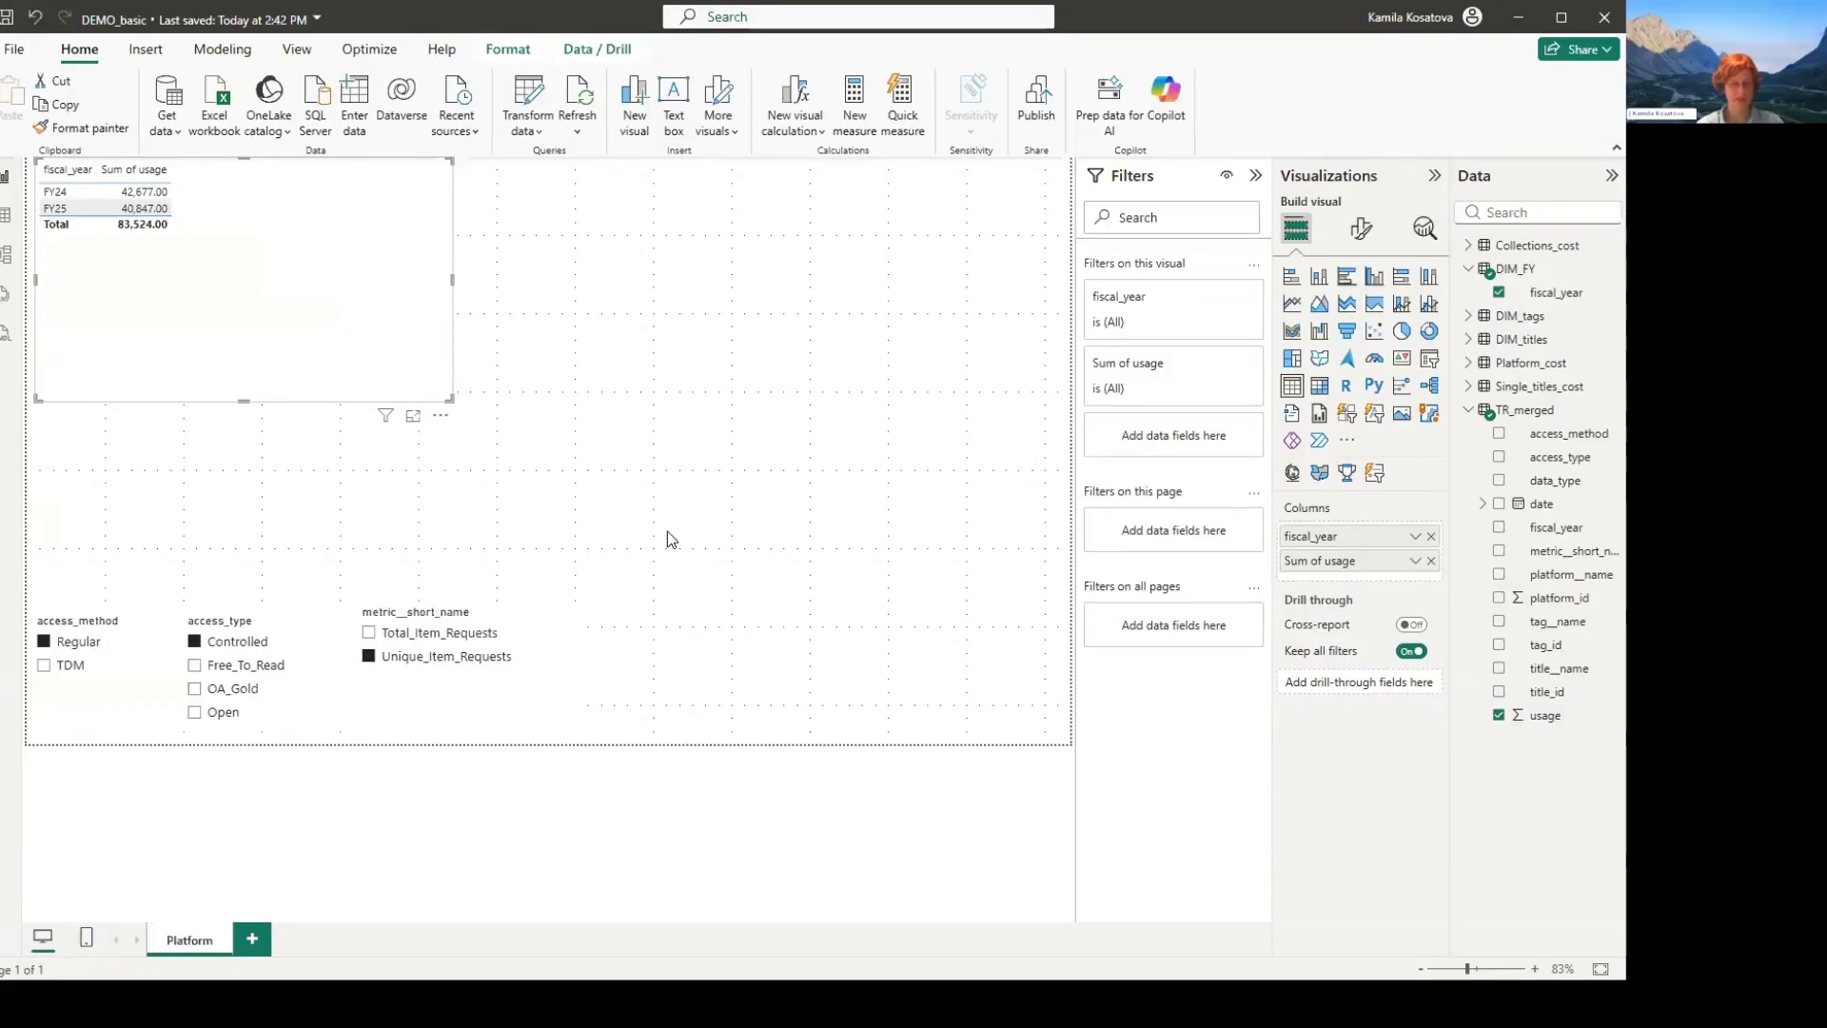
- Save the report, duplicate the Platform page, and return to the original Platform page
key("ctrl+s")
right_click(185, 957)
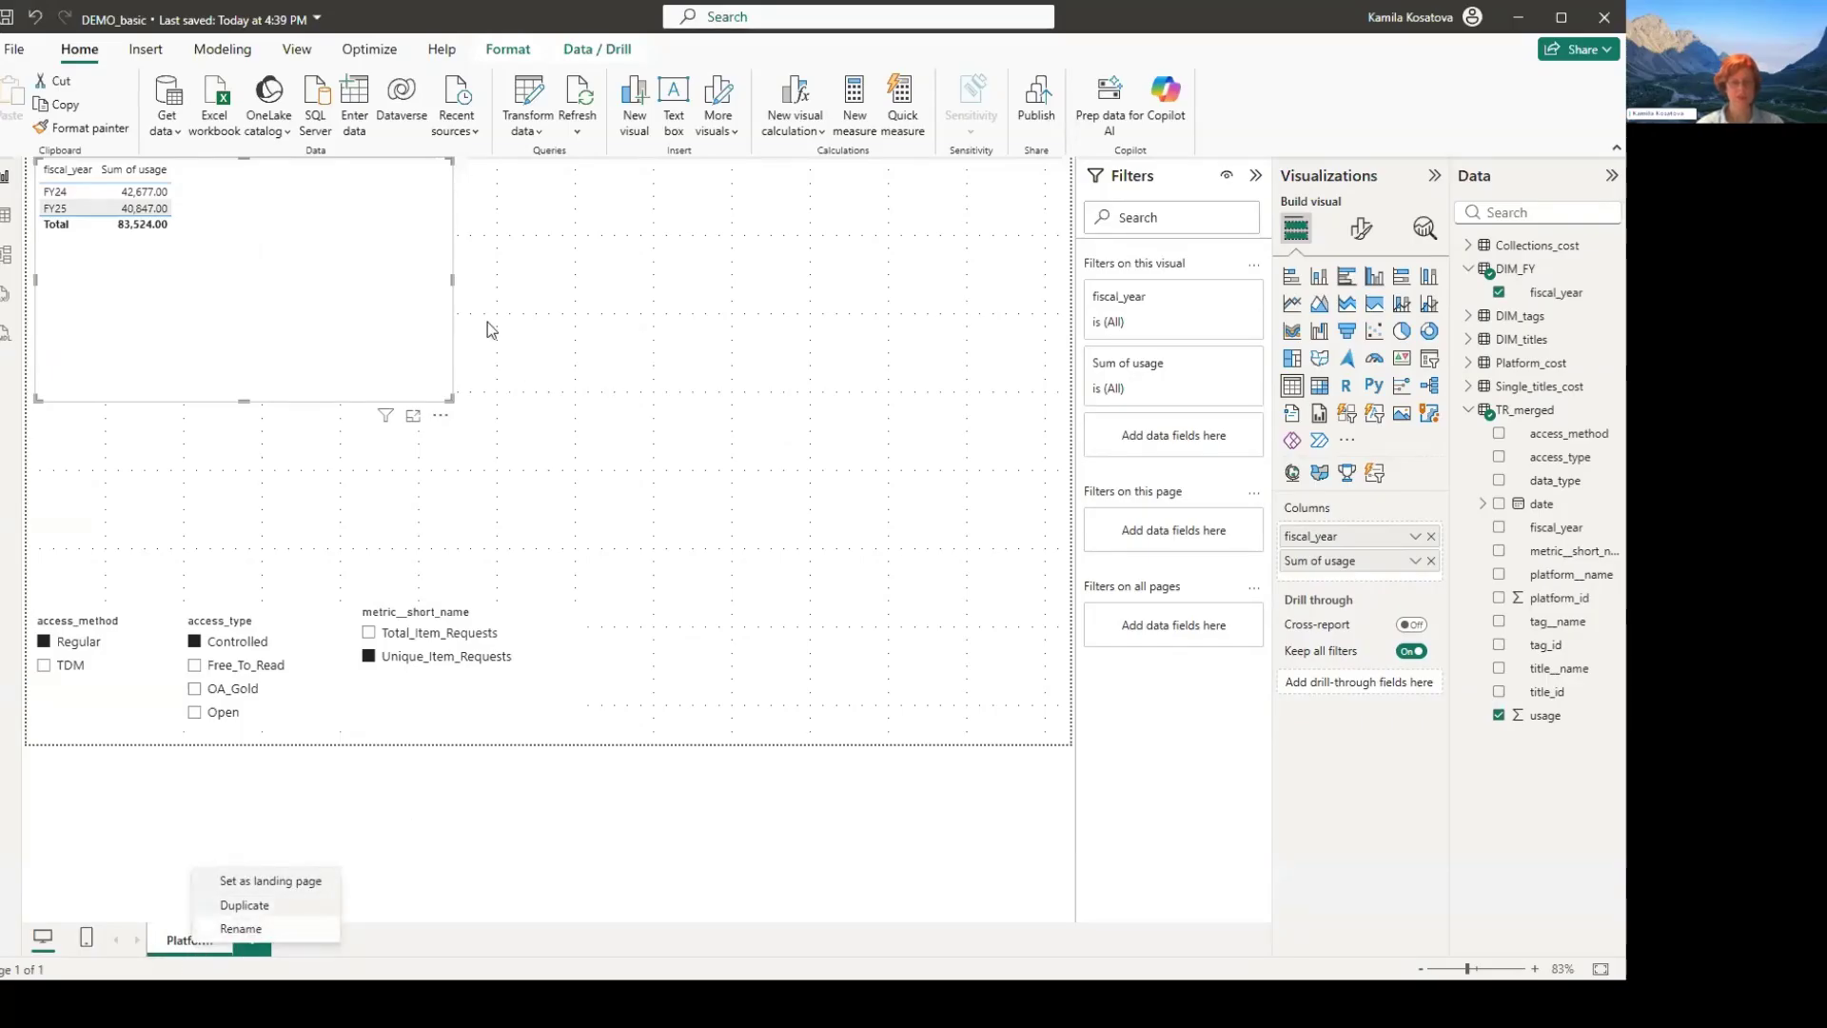
left_click(224, 904)
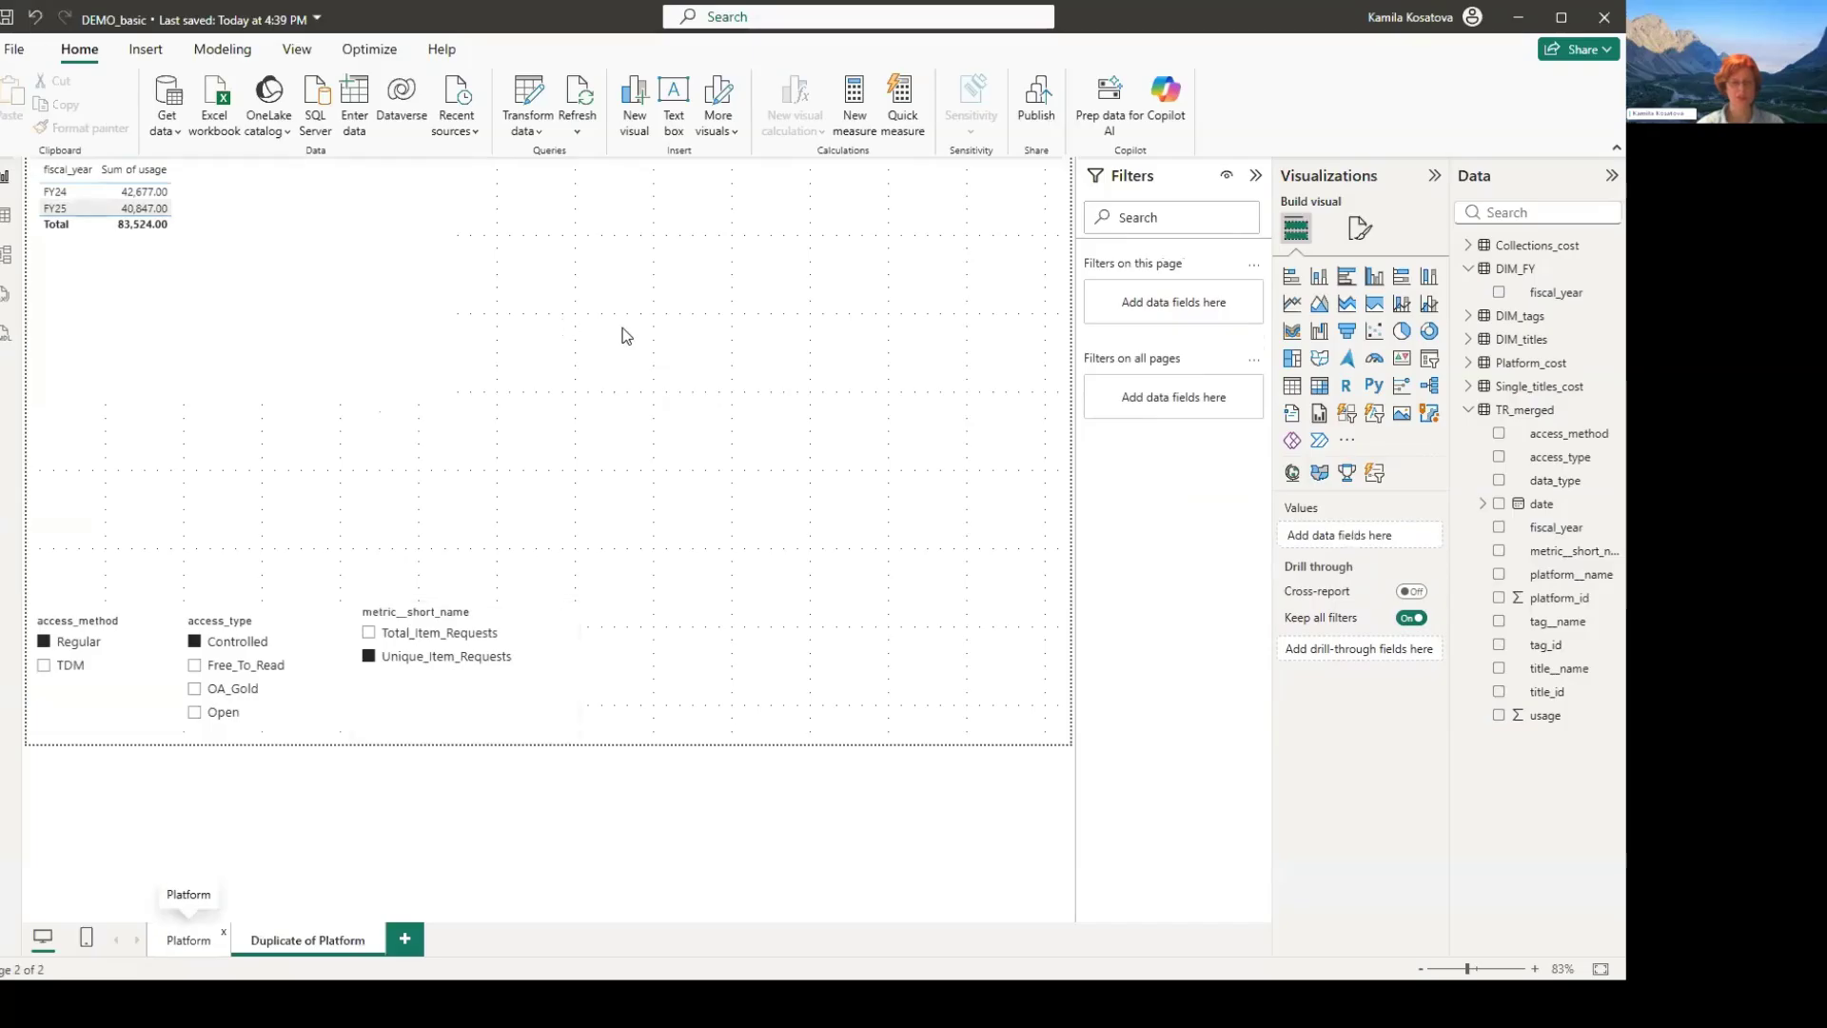
left_click(188, 940)
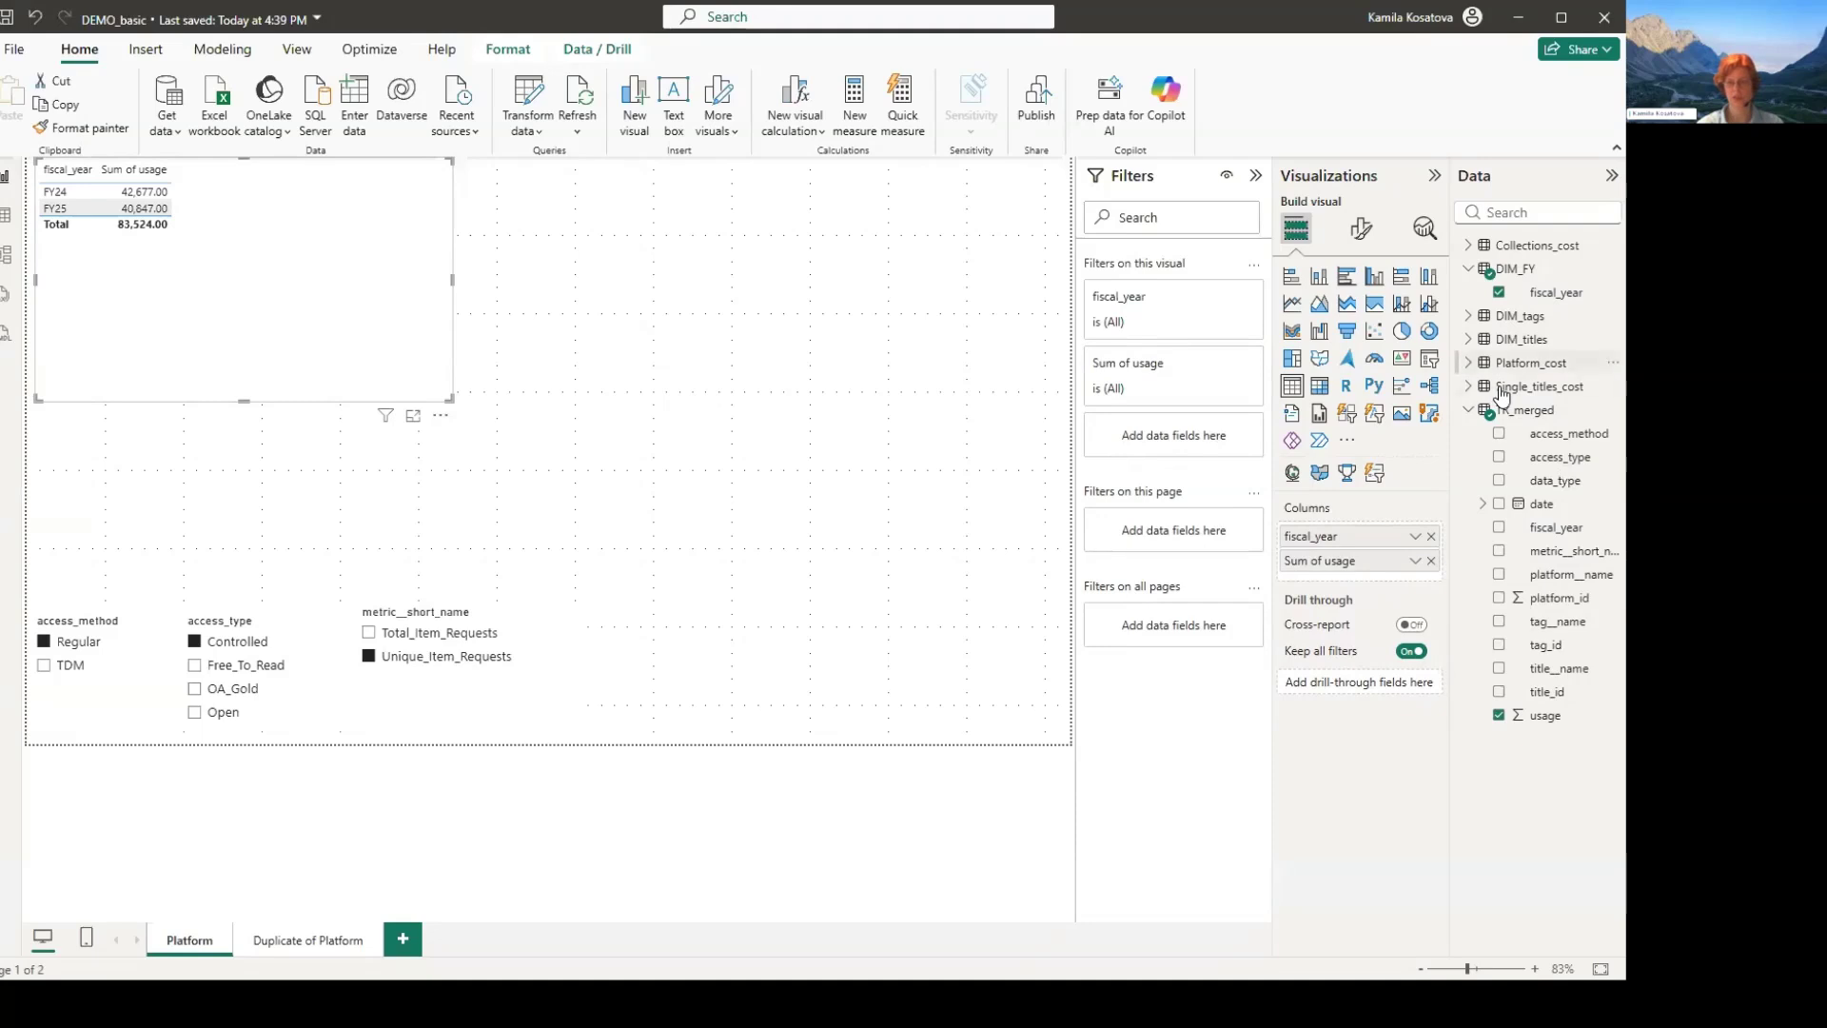
- Add Cost from Platform_cost to the fiscal-year usage table, keeping the metric slicer on Unique_Item_Requests
left_click(1513, 362)
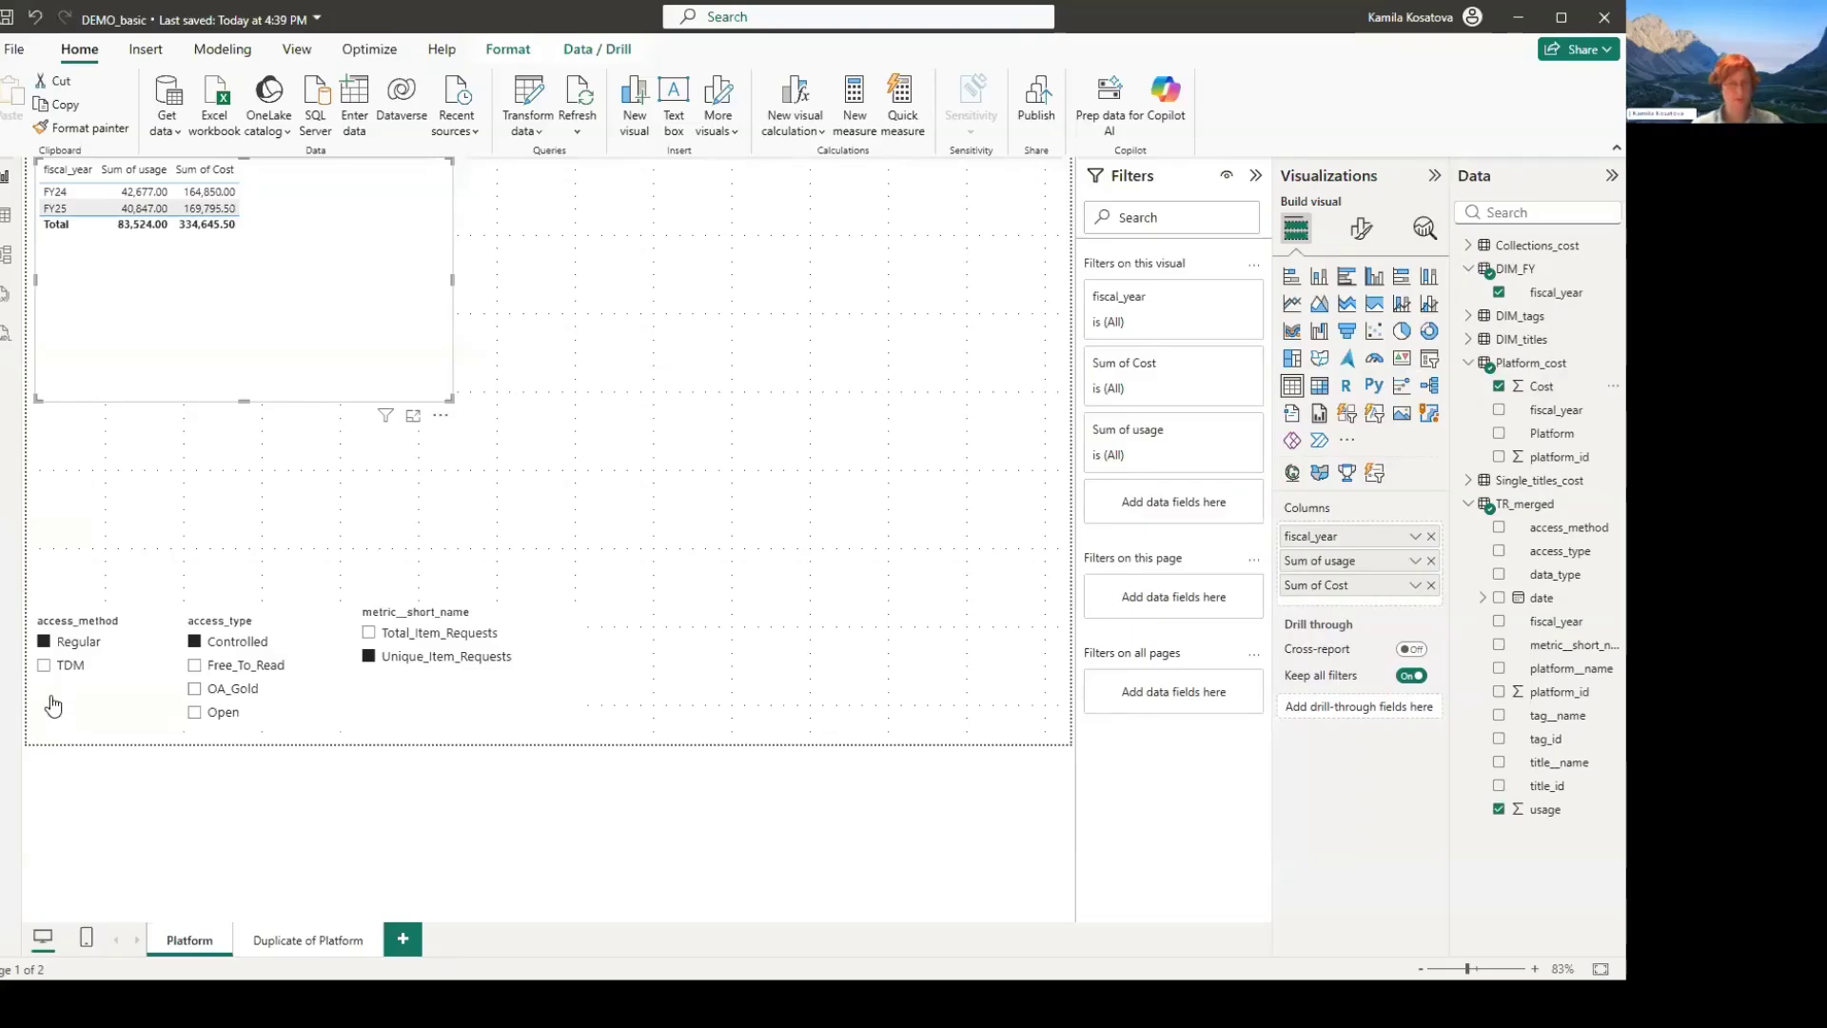
left_click(371, 656)
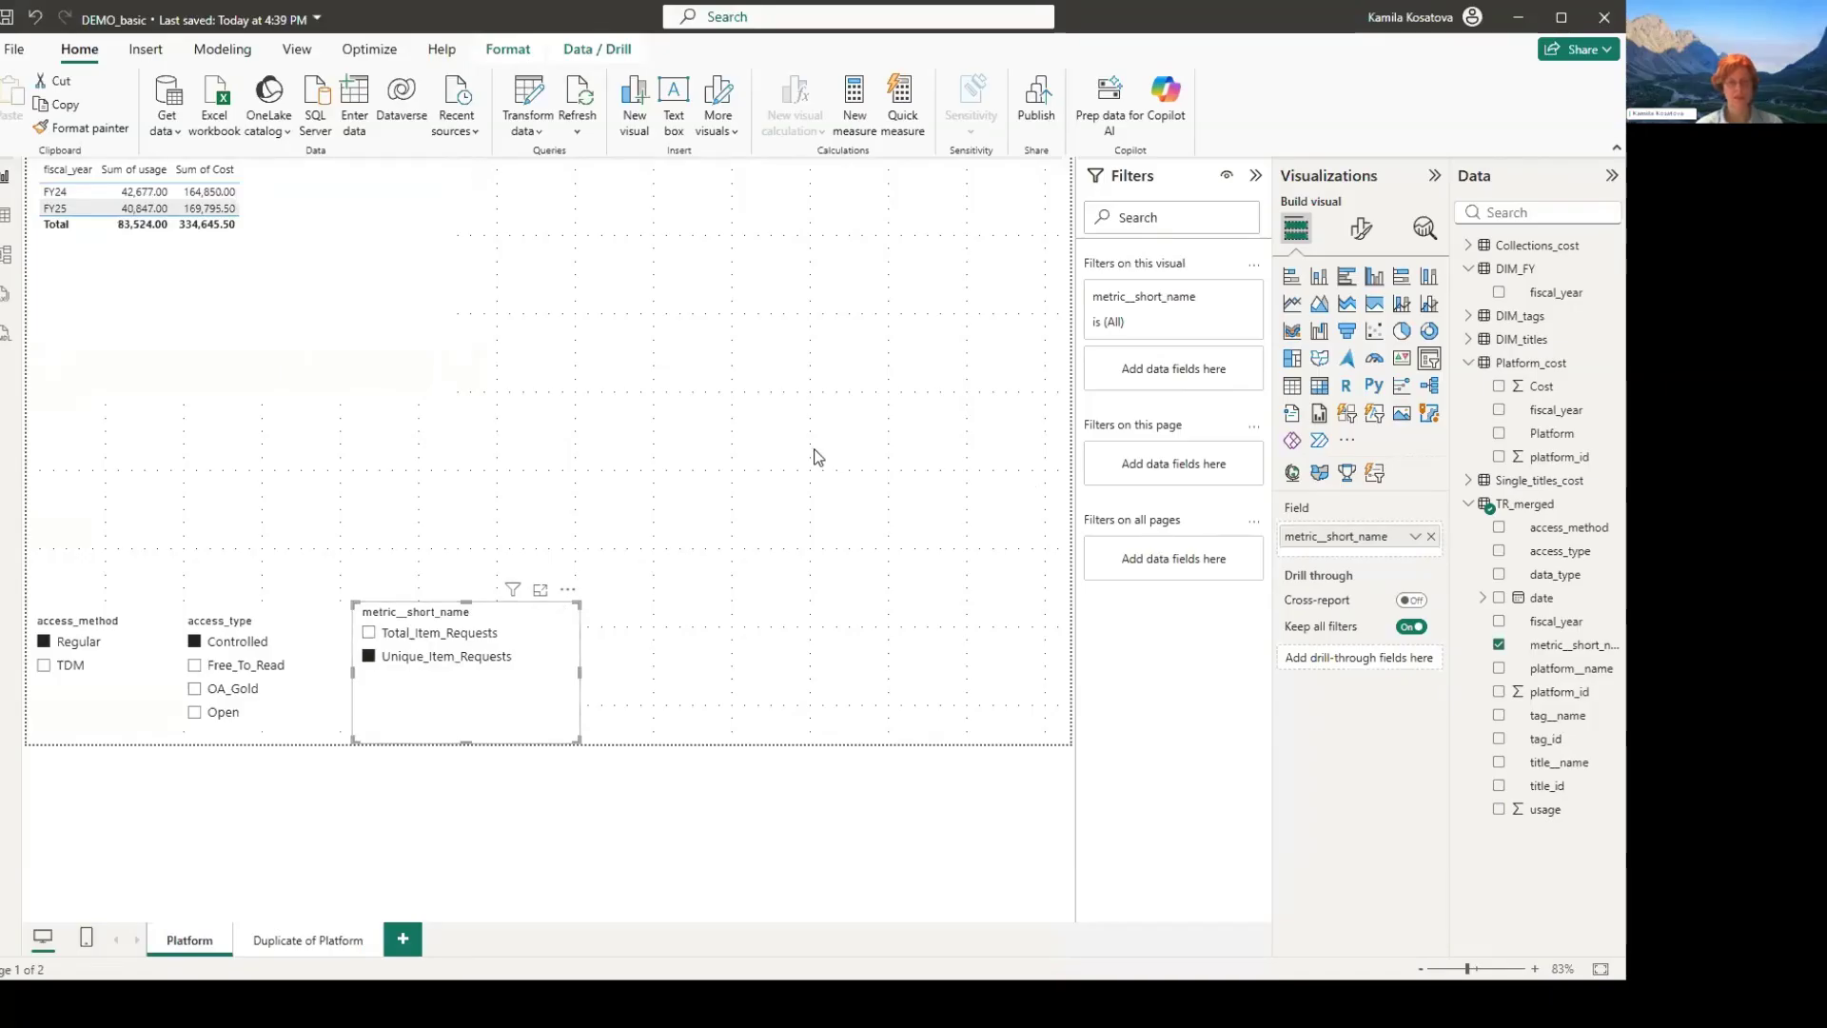
left_click(342, 314)
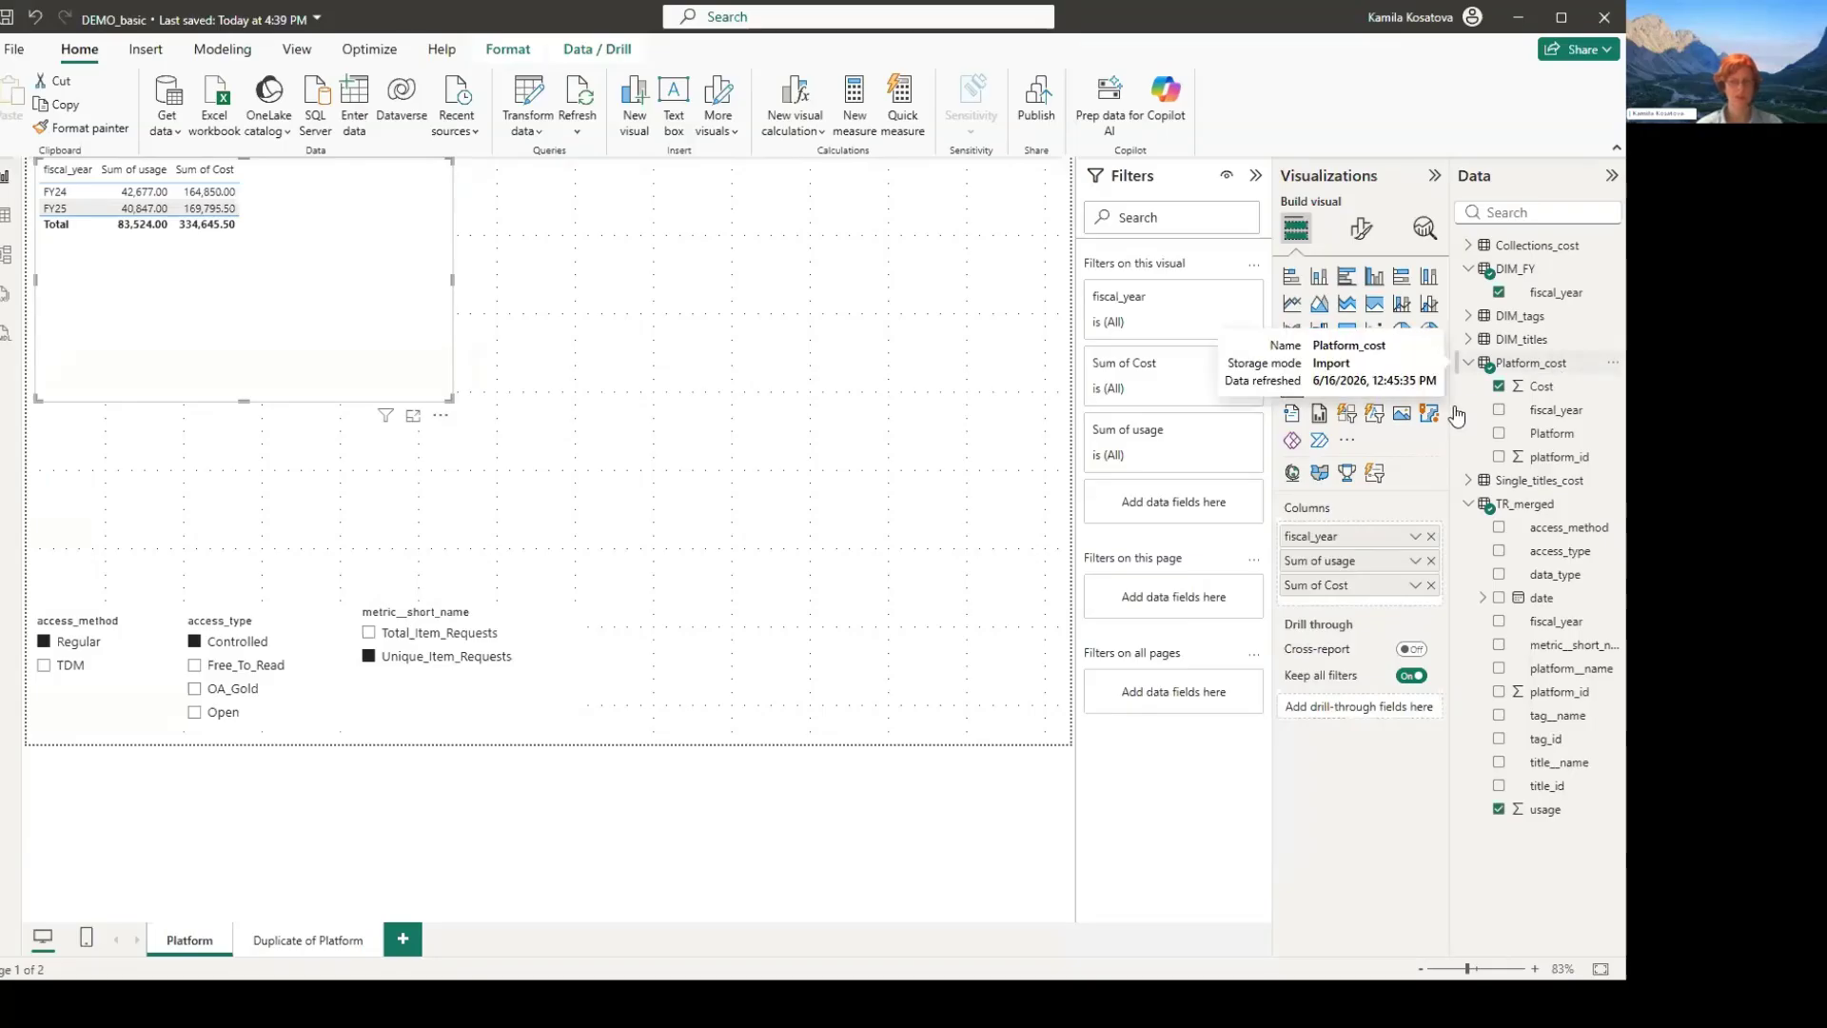
- Create a new measure in the Platform_cost table and name it CPU_platform
right_click(1547, 363)
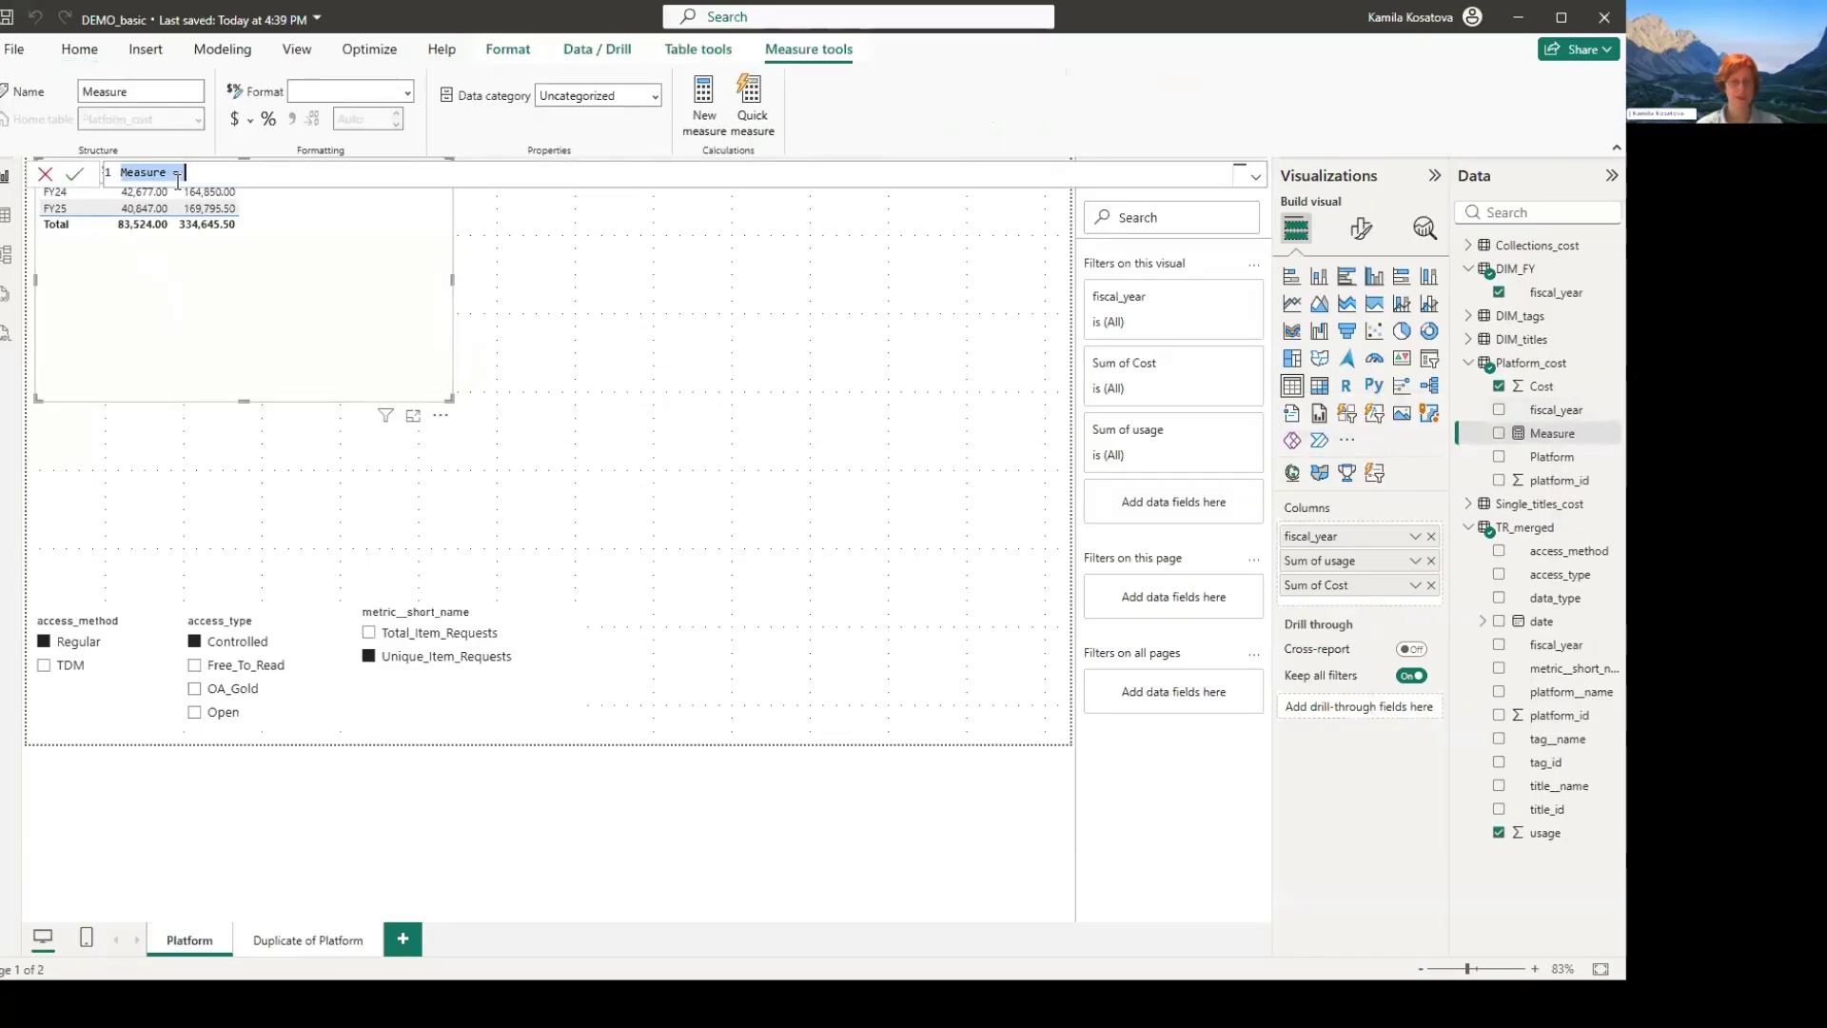
left_click(177, 181)
double_click(177, 181)
type("CPU")
type("%")
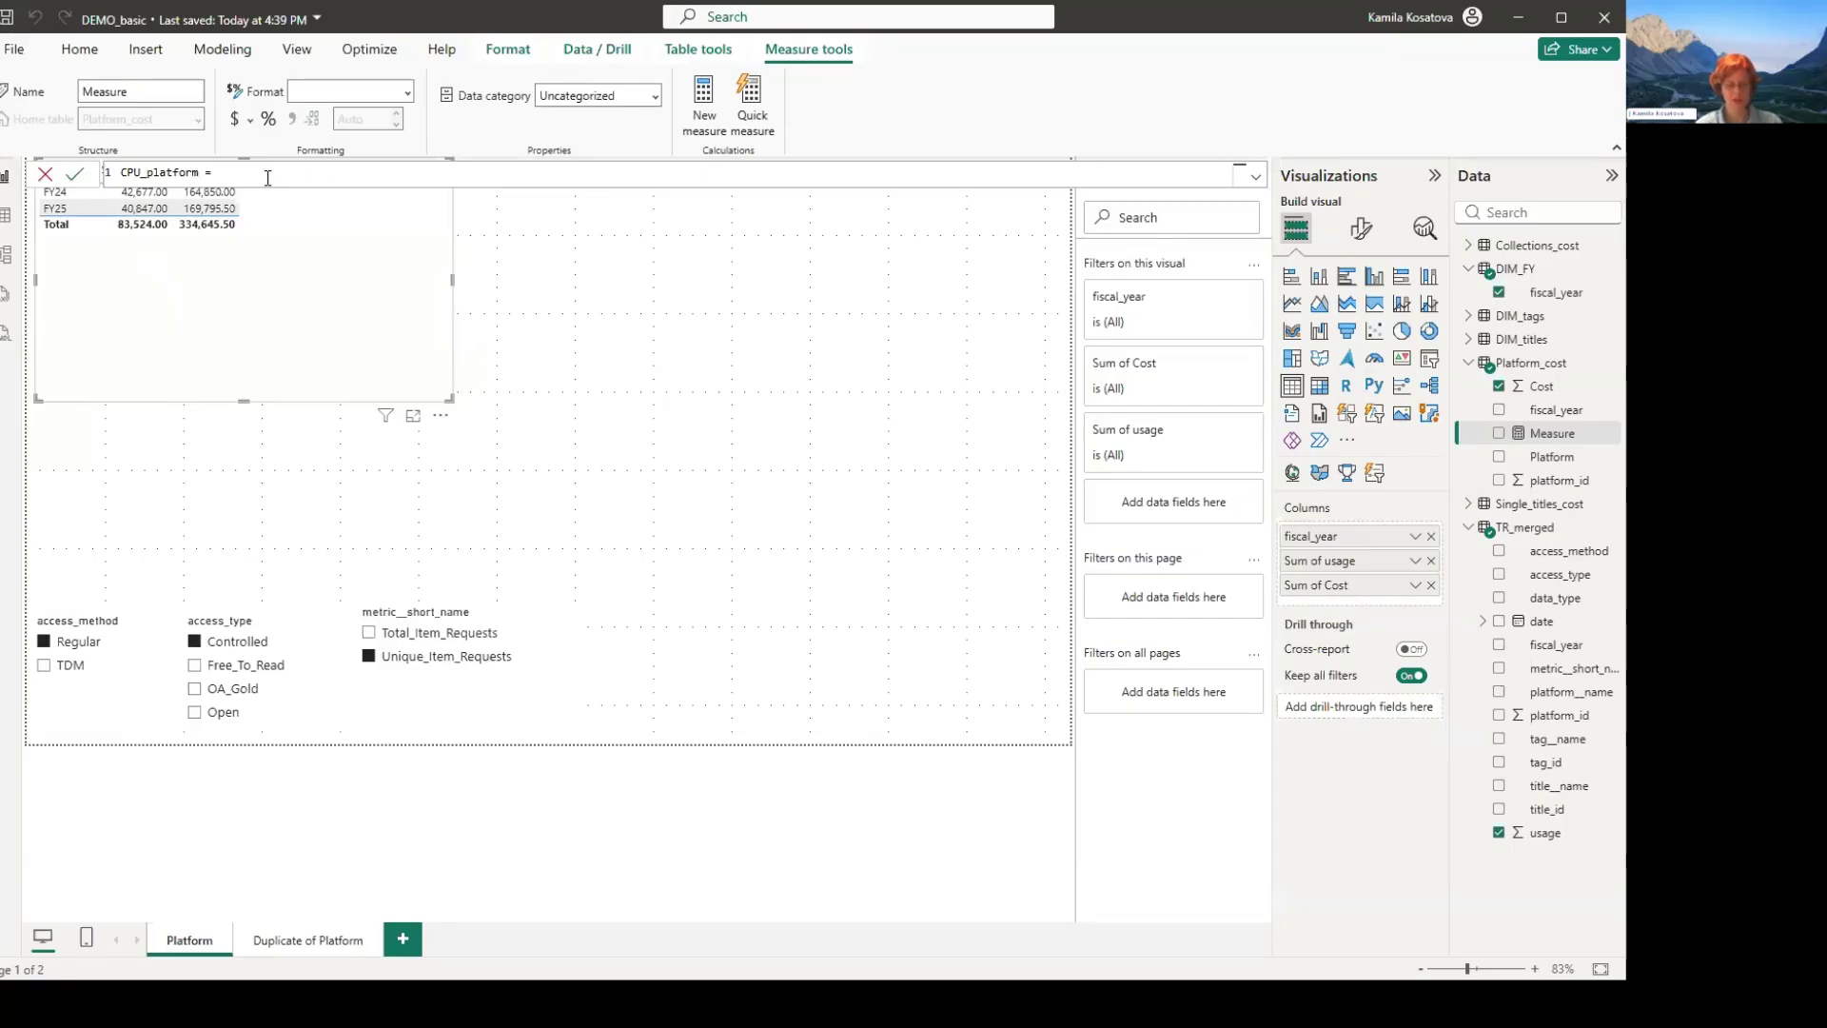
- Begin the CPU_platform formula with a DIVIDE function whose numerator is sum(Platform_cost[Cost])
type("divide")
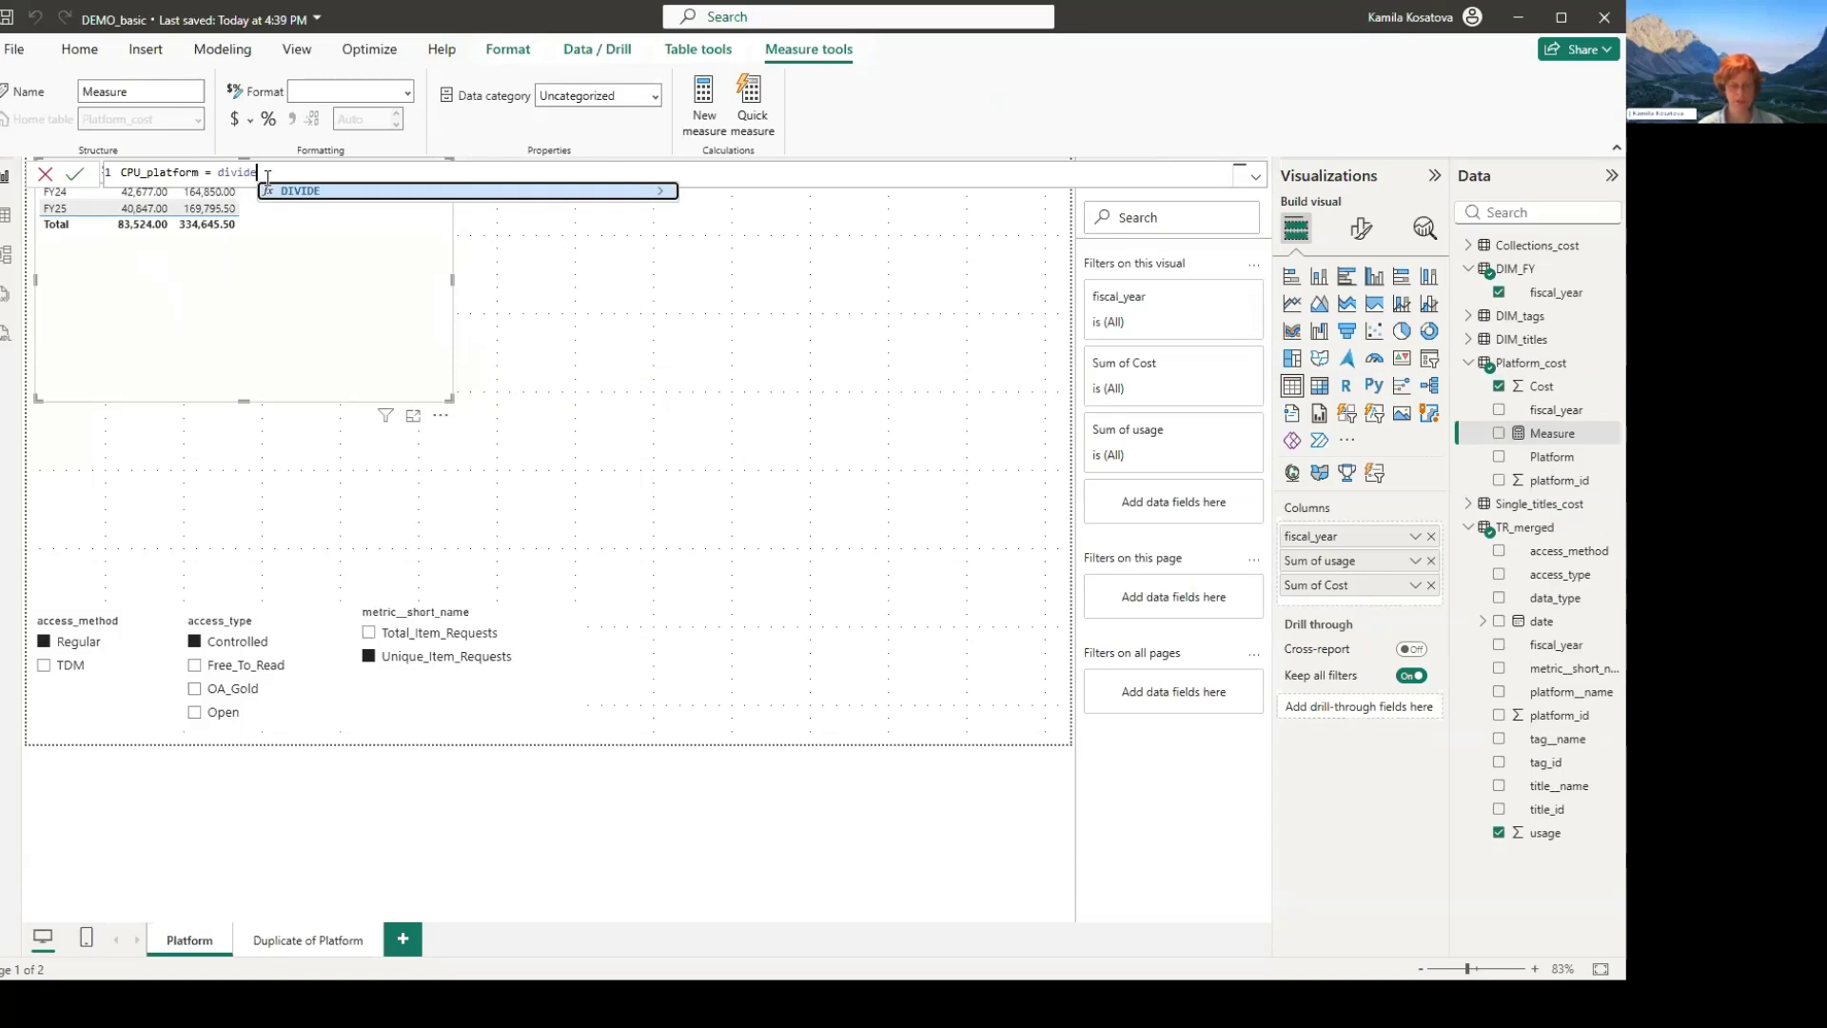
type(" (")
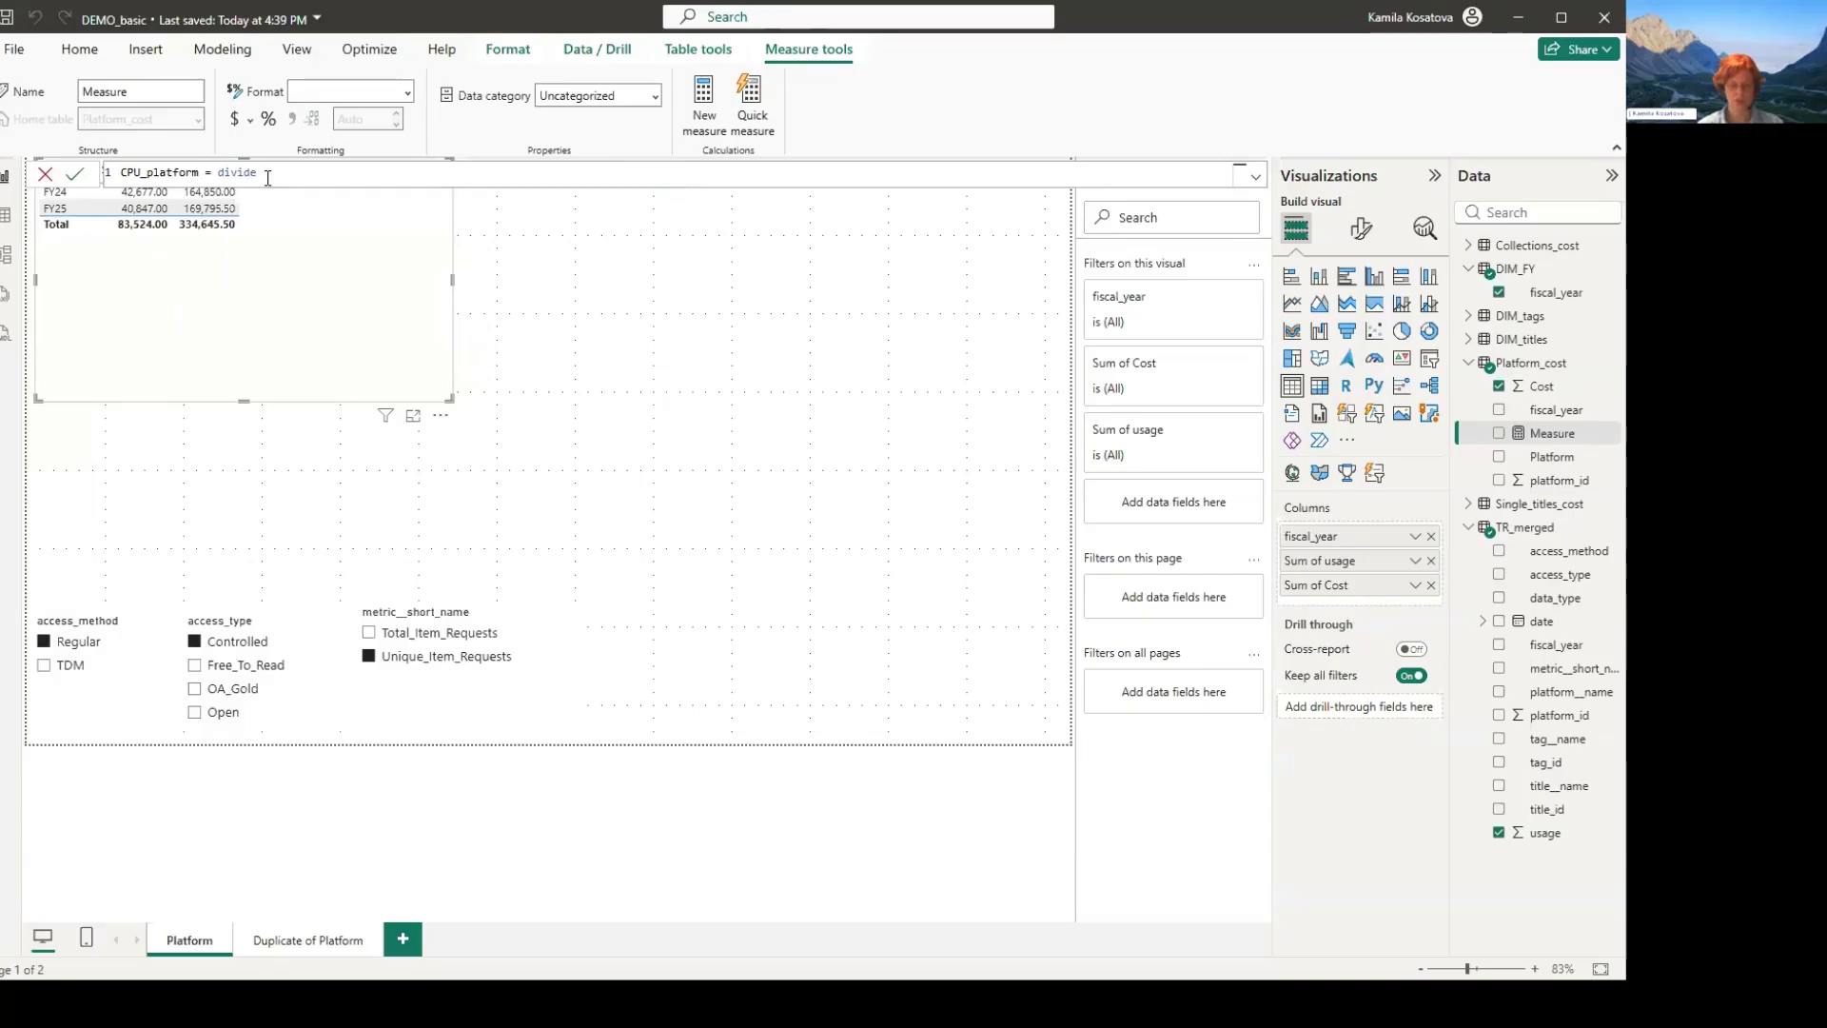
type("s")
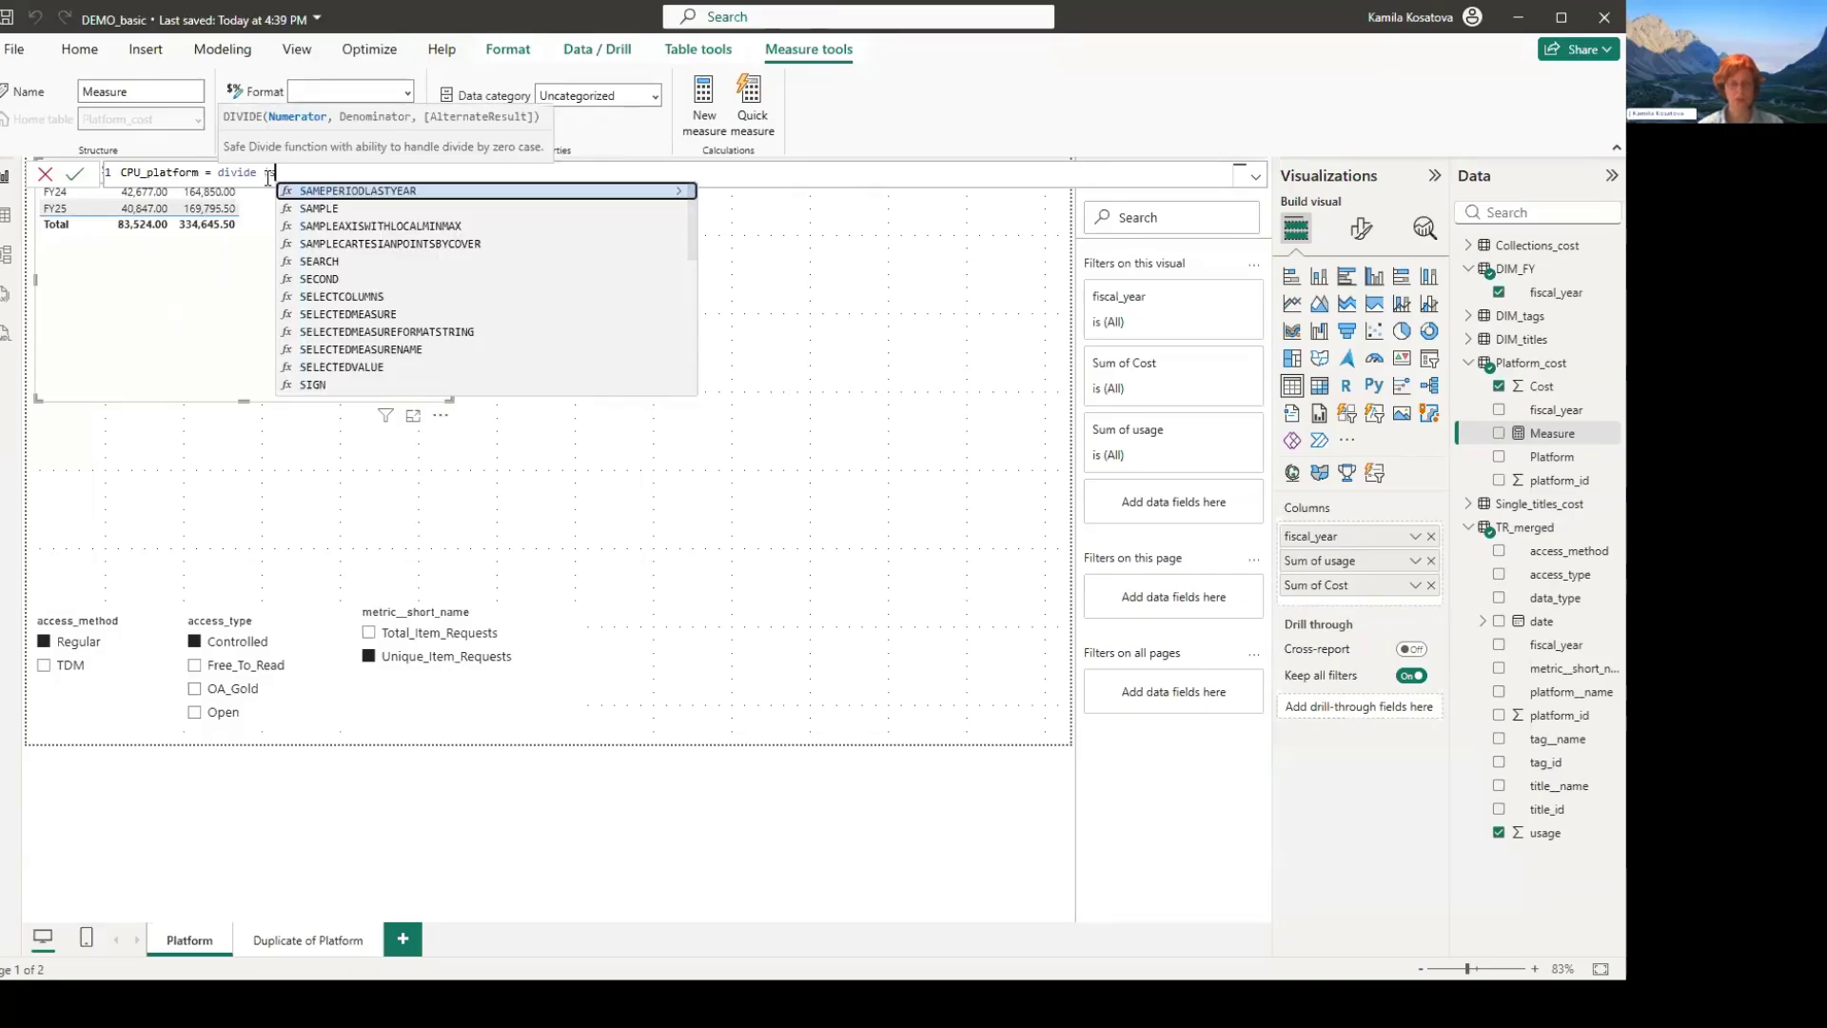
type("um")
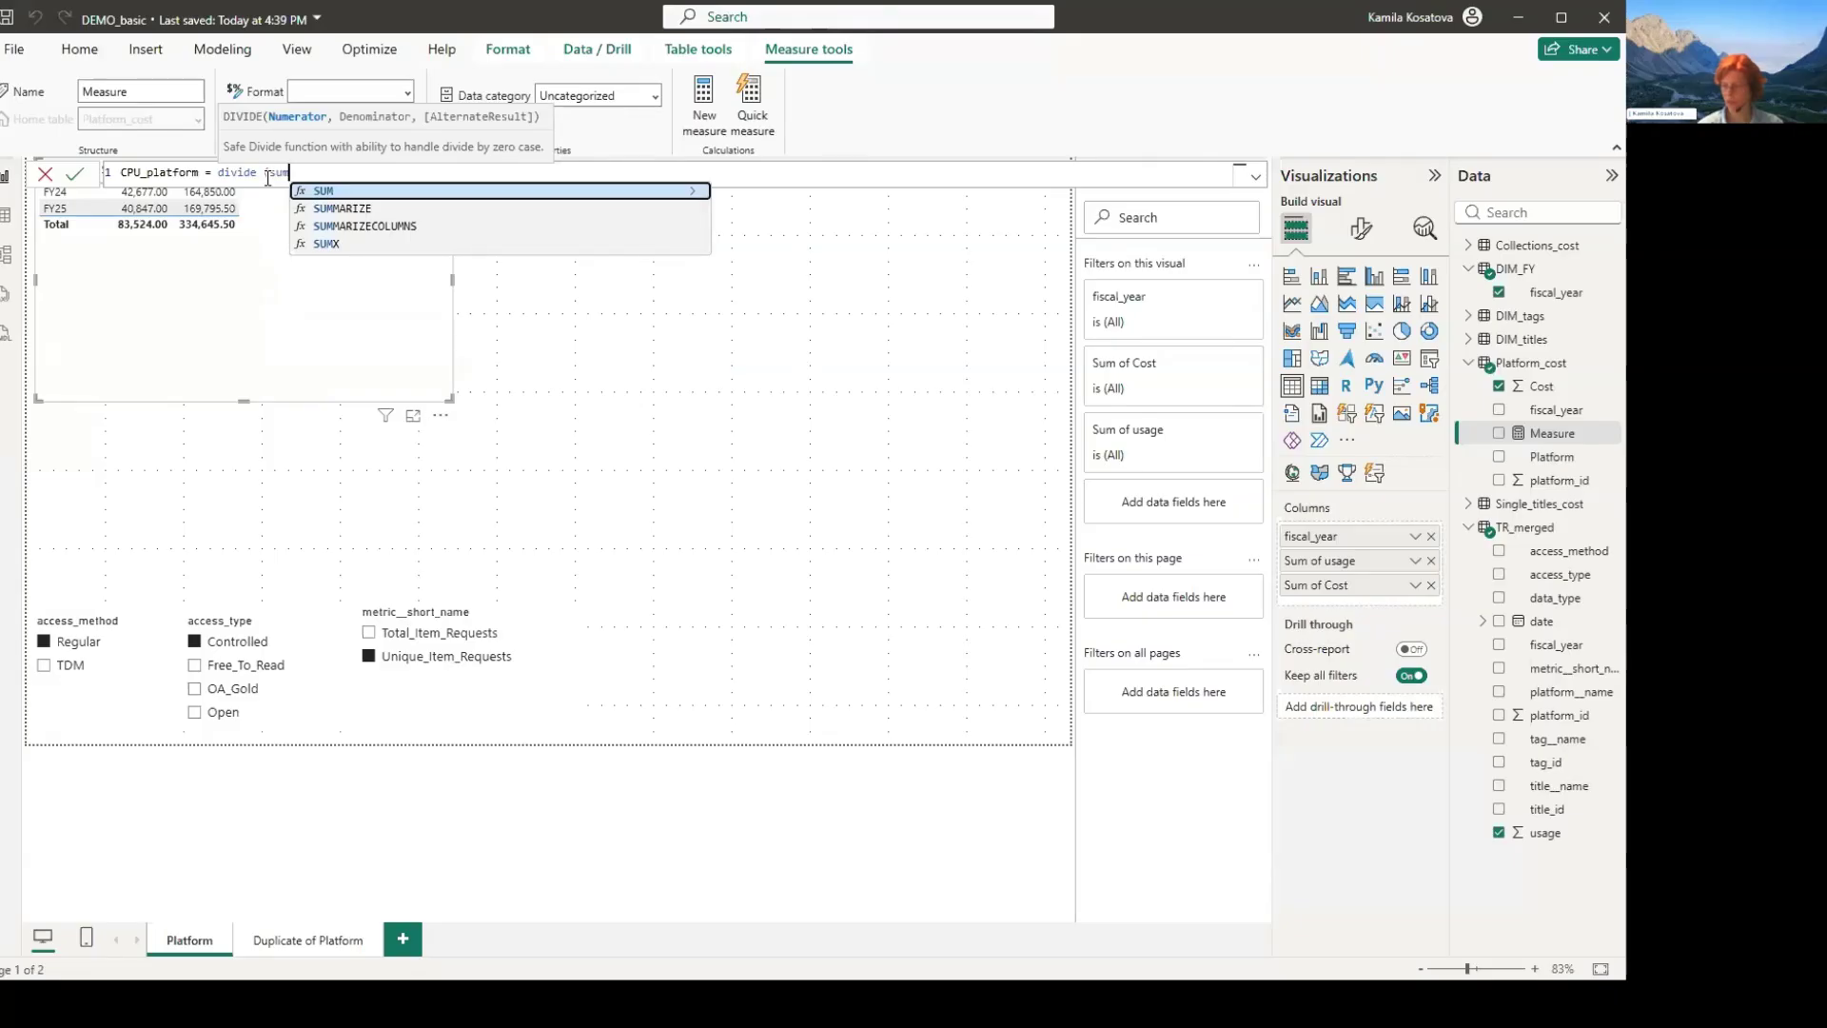
left_click(268, 176)
type("(sum(co")
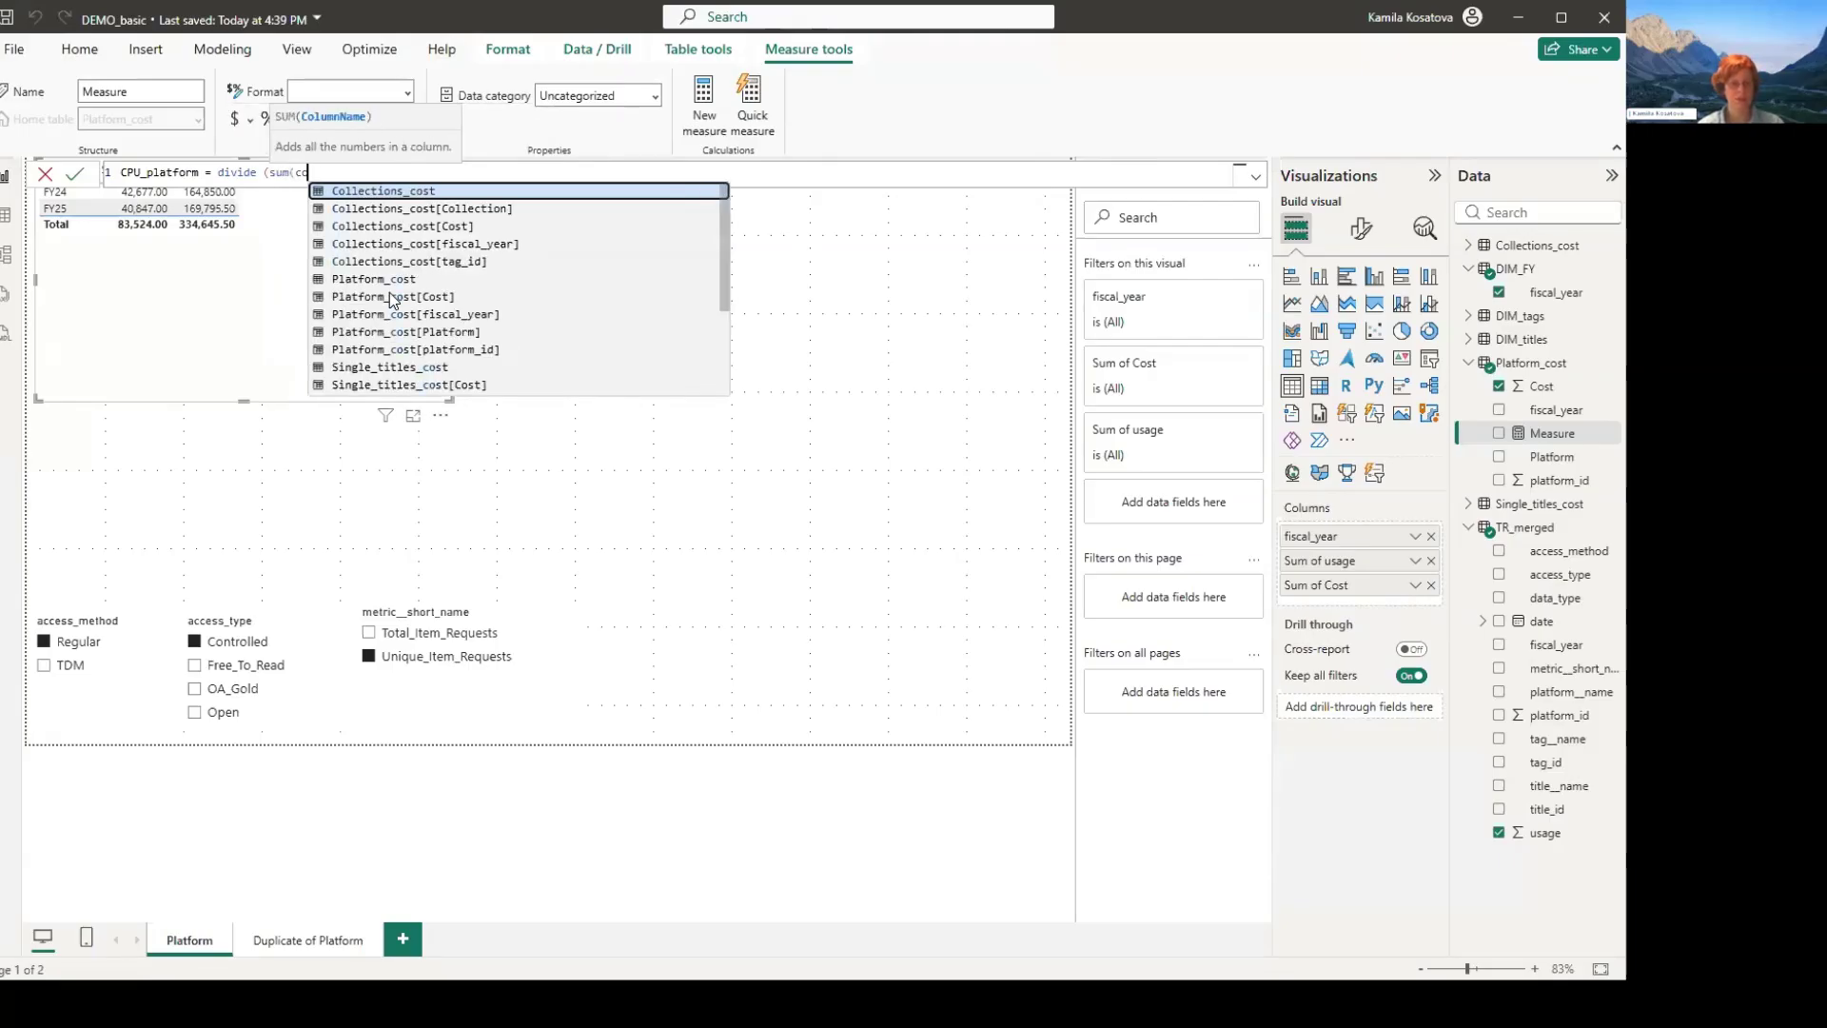
left_click(390, 296)
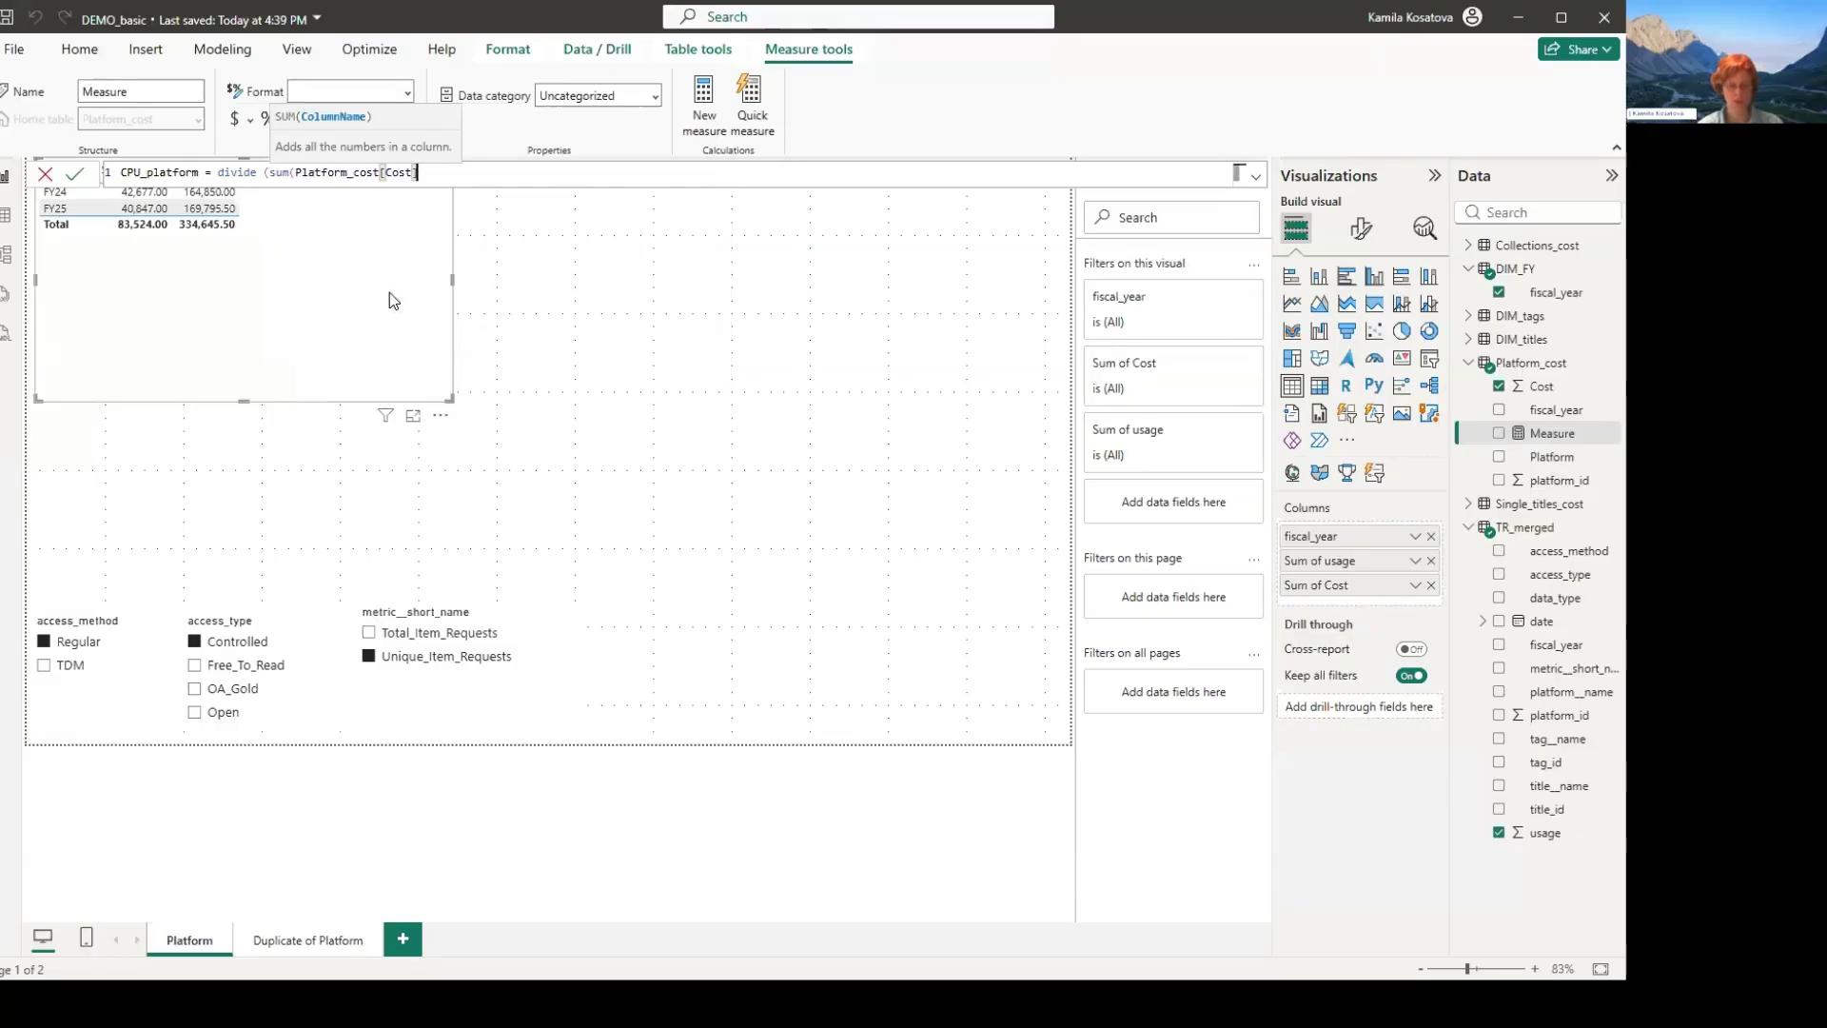
type("),")
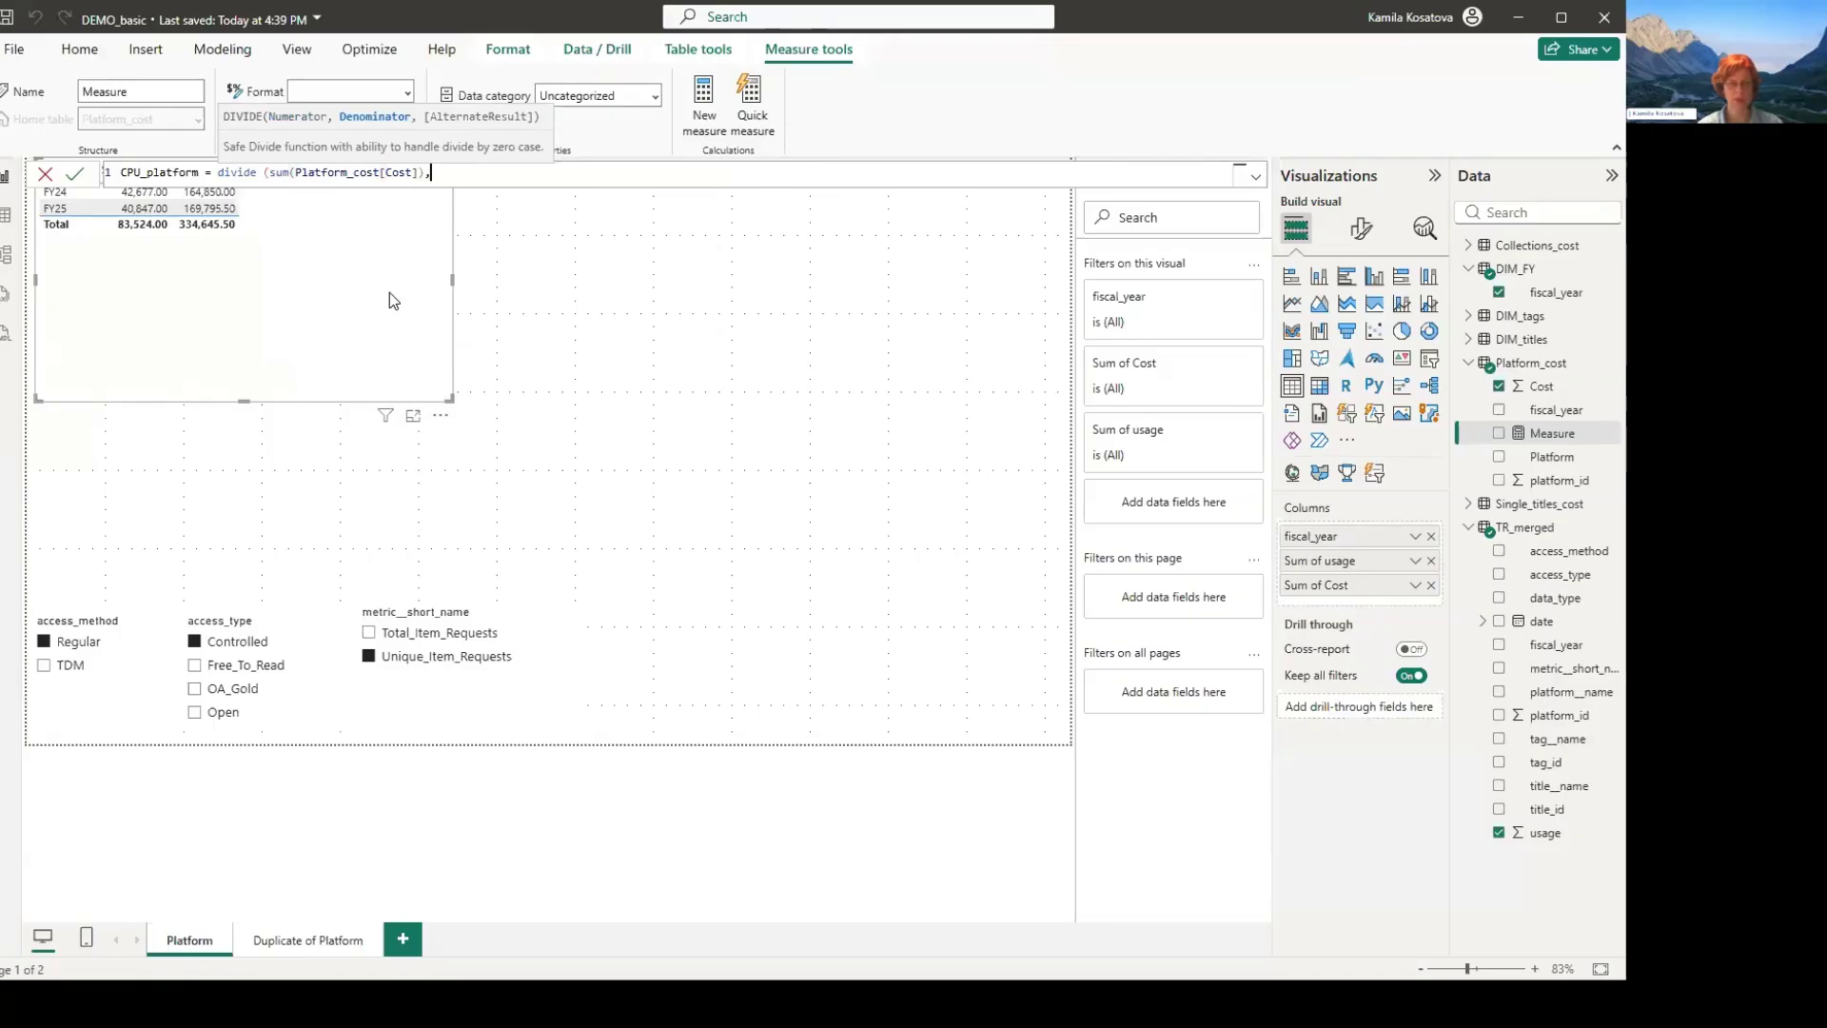
type("us")
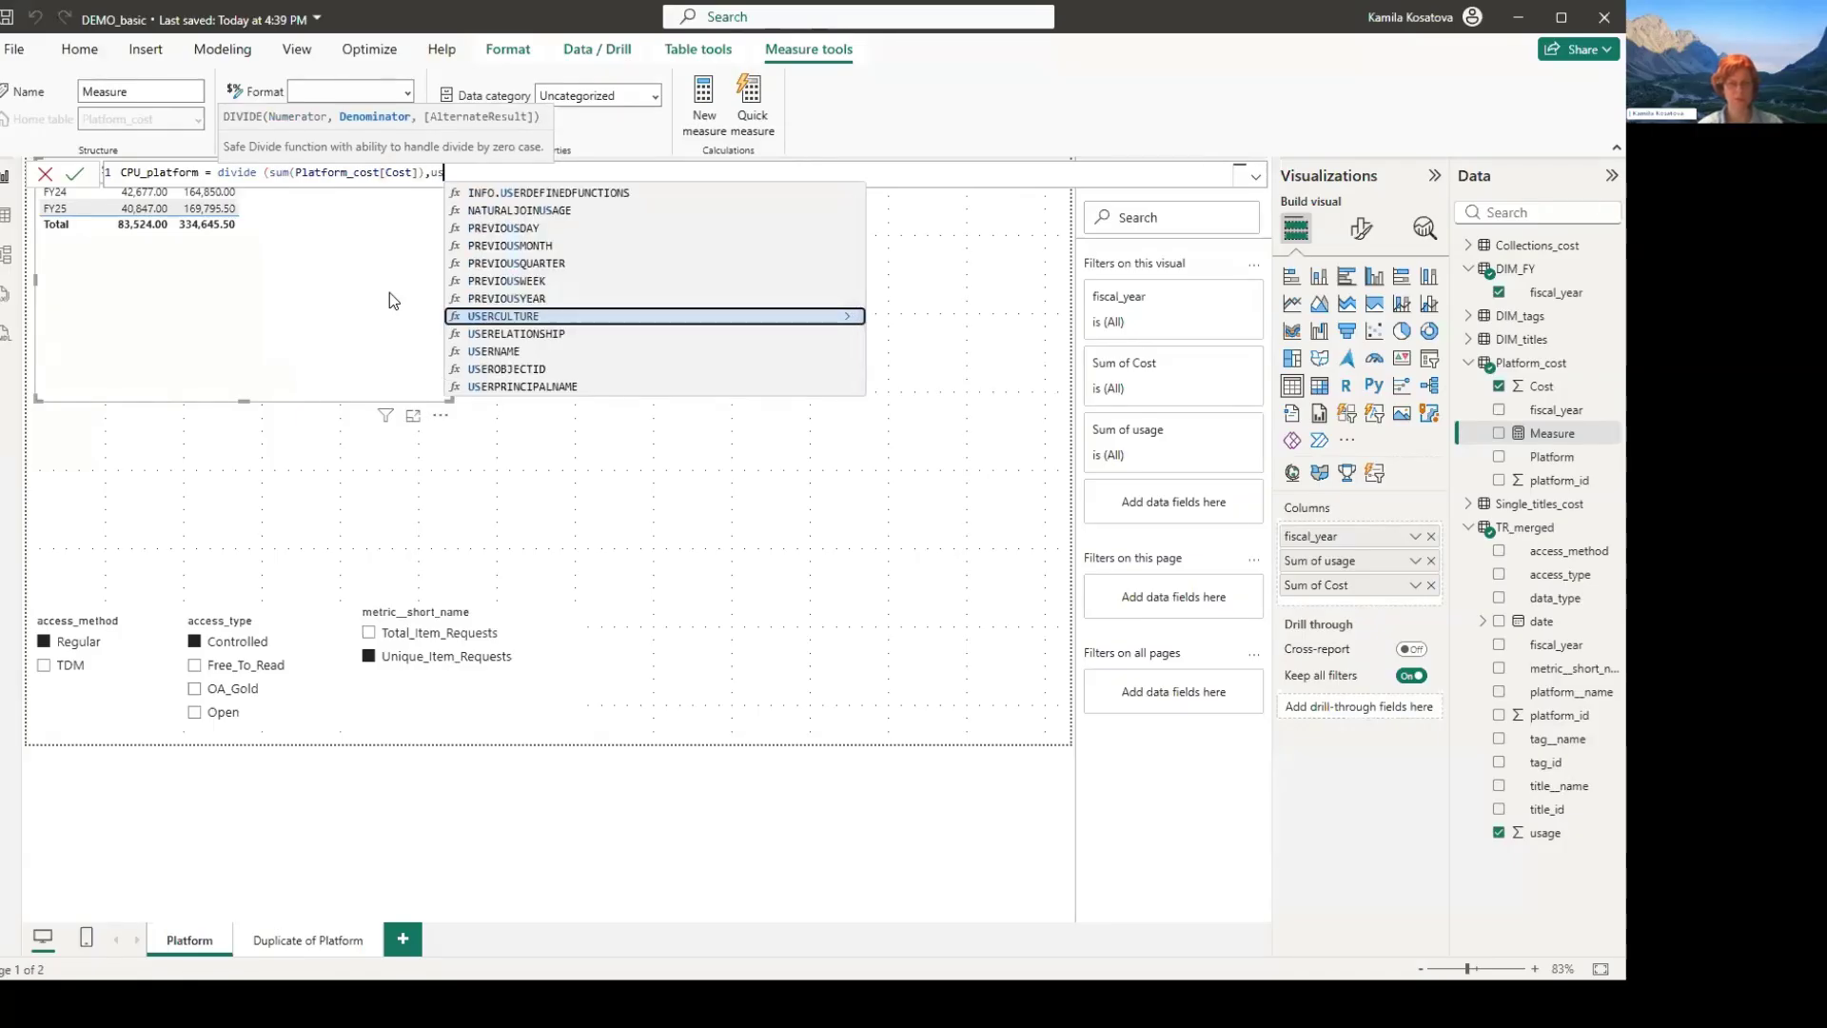
type("a")
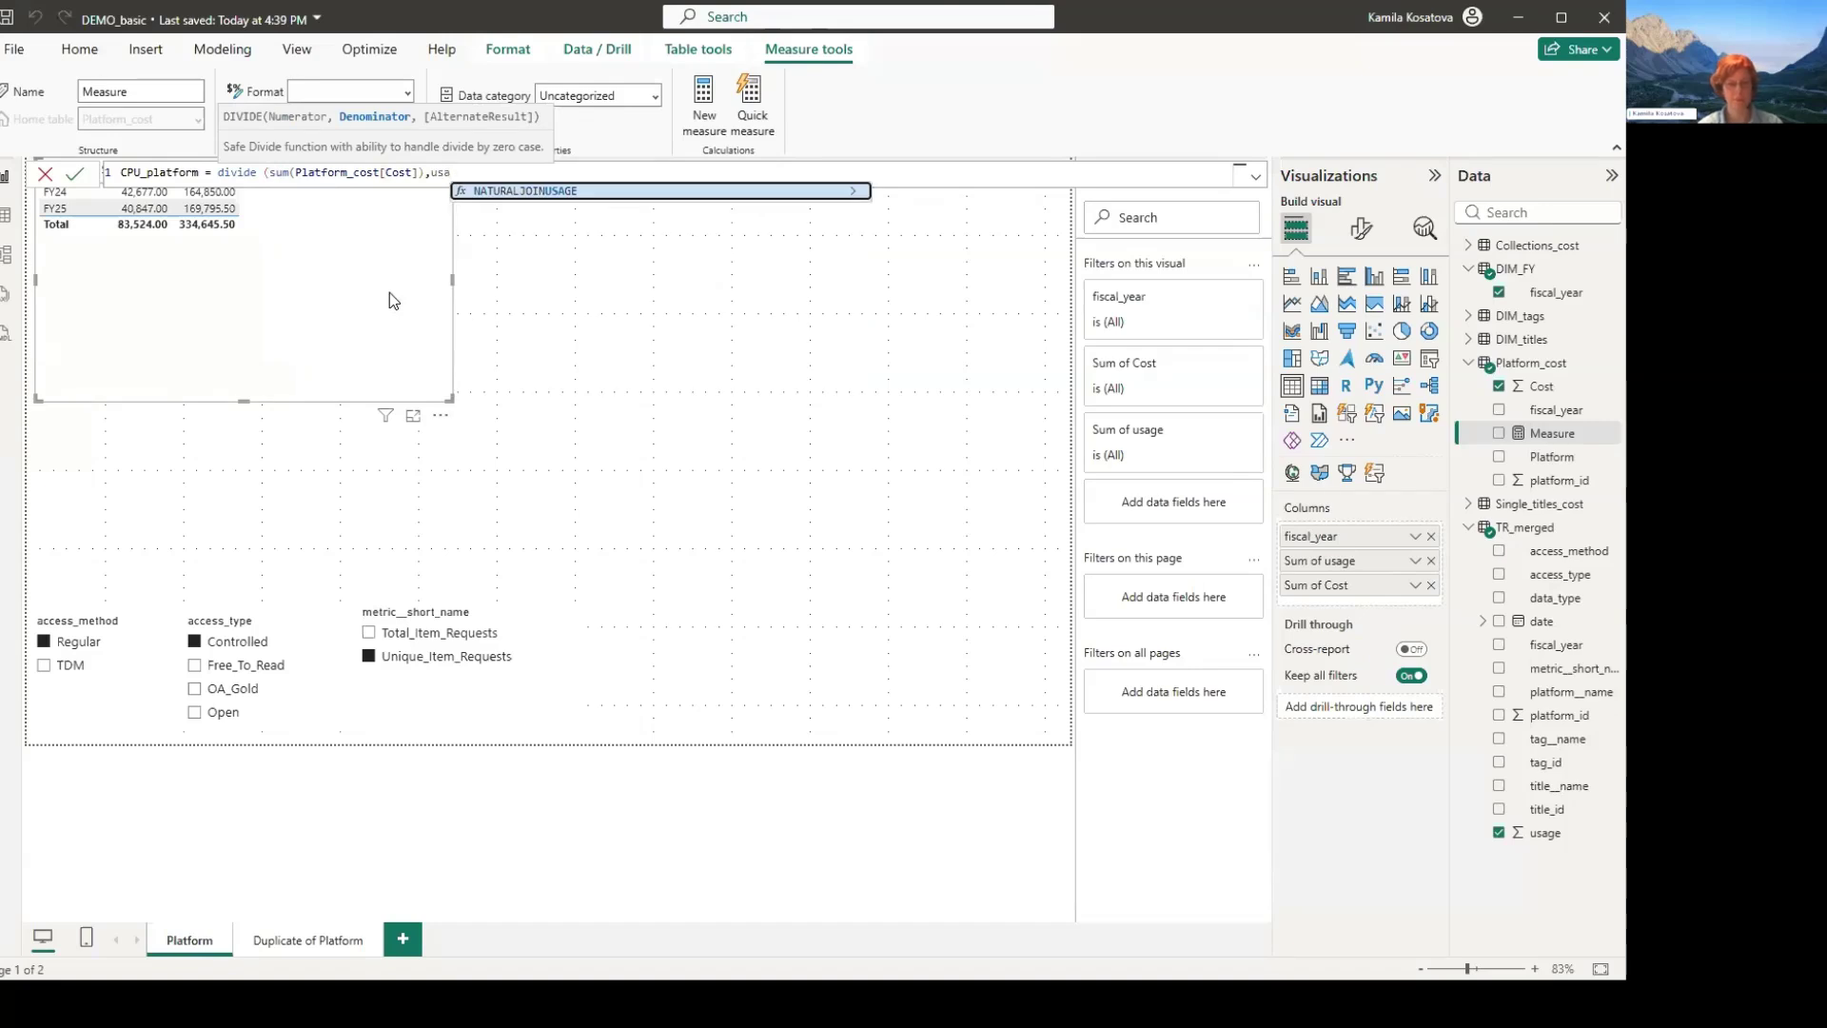
key("BackSpace")
key("BackSpace")
key("BackSpace")
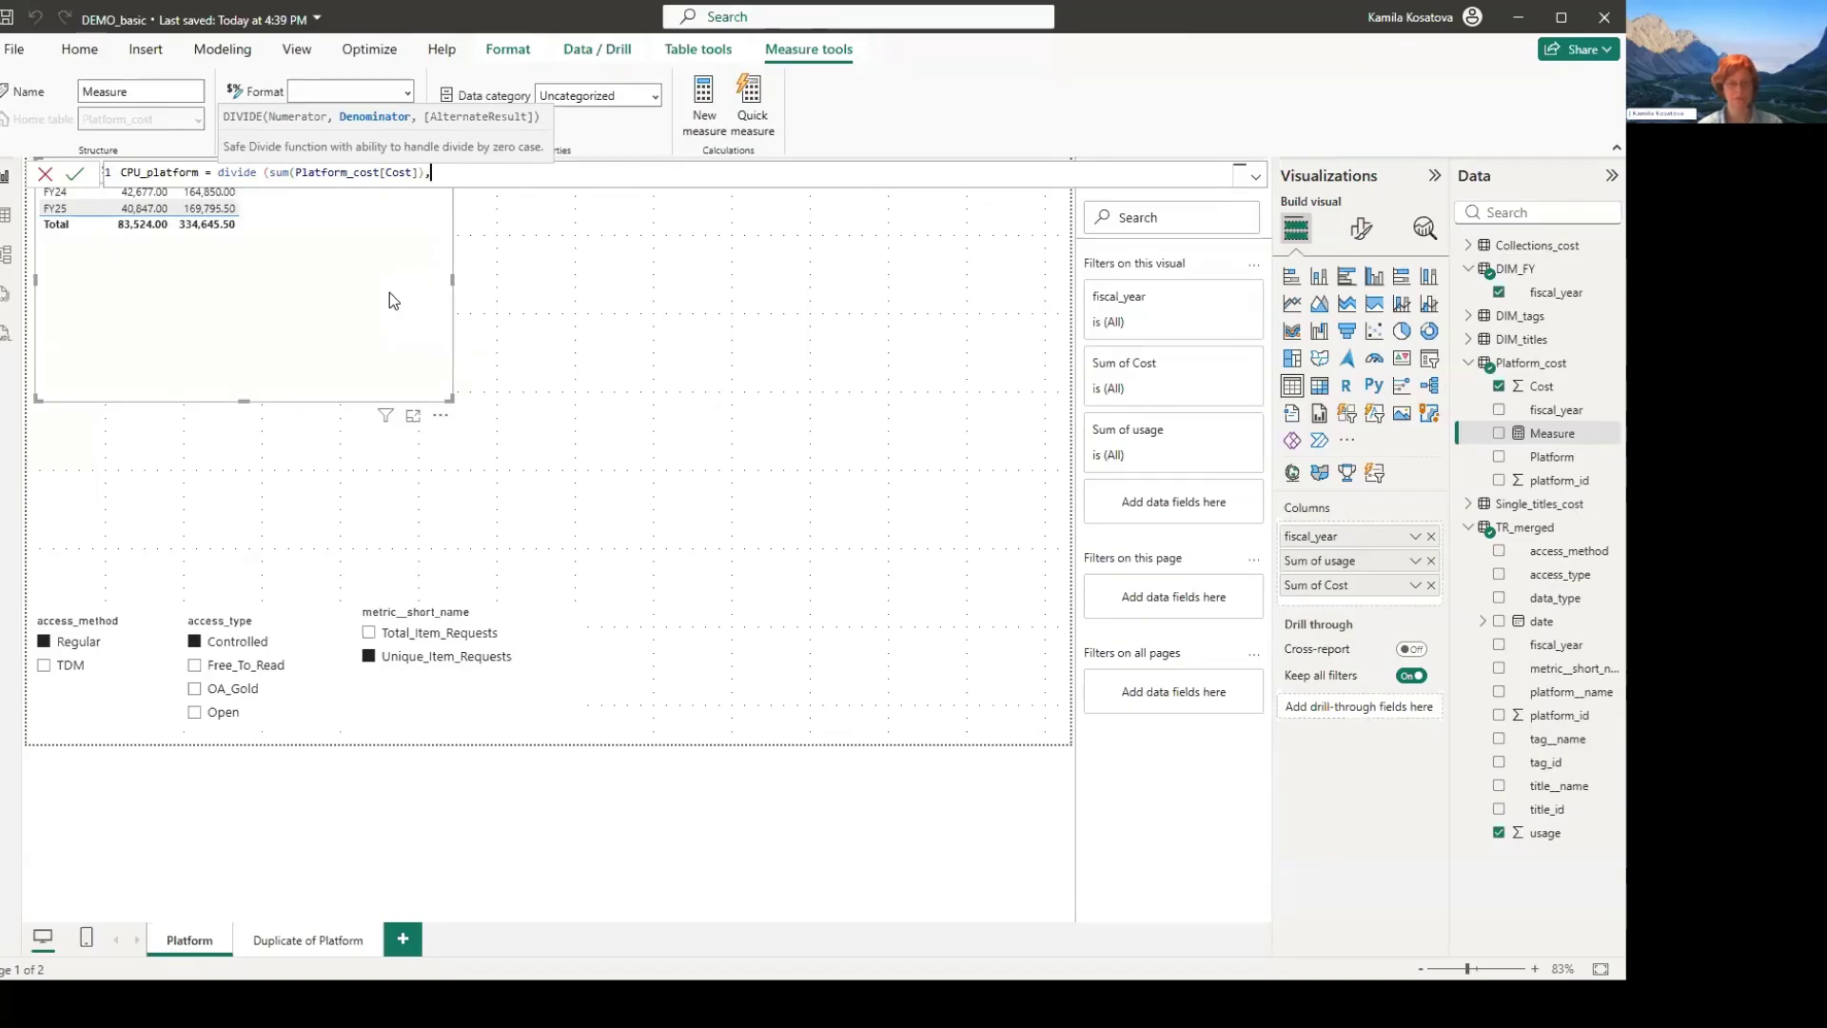
type("u")
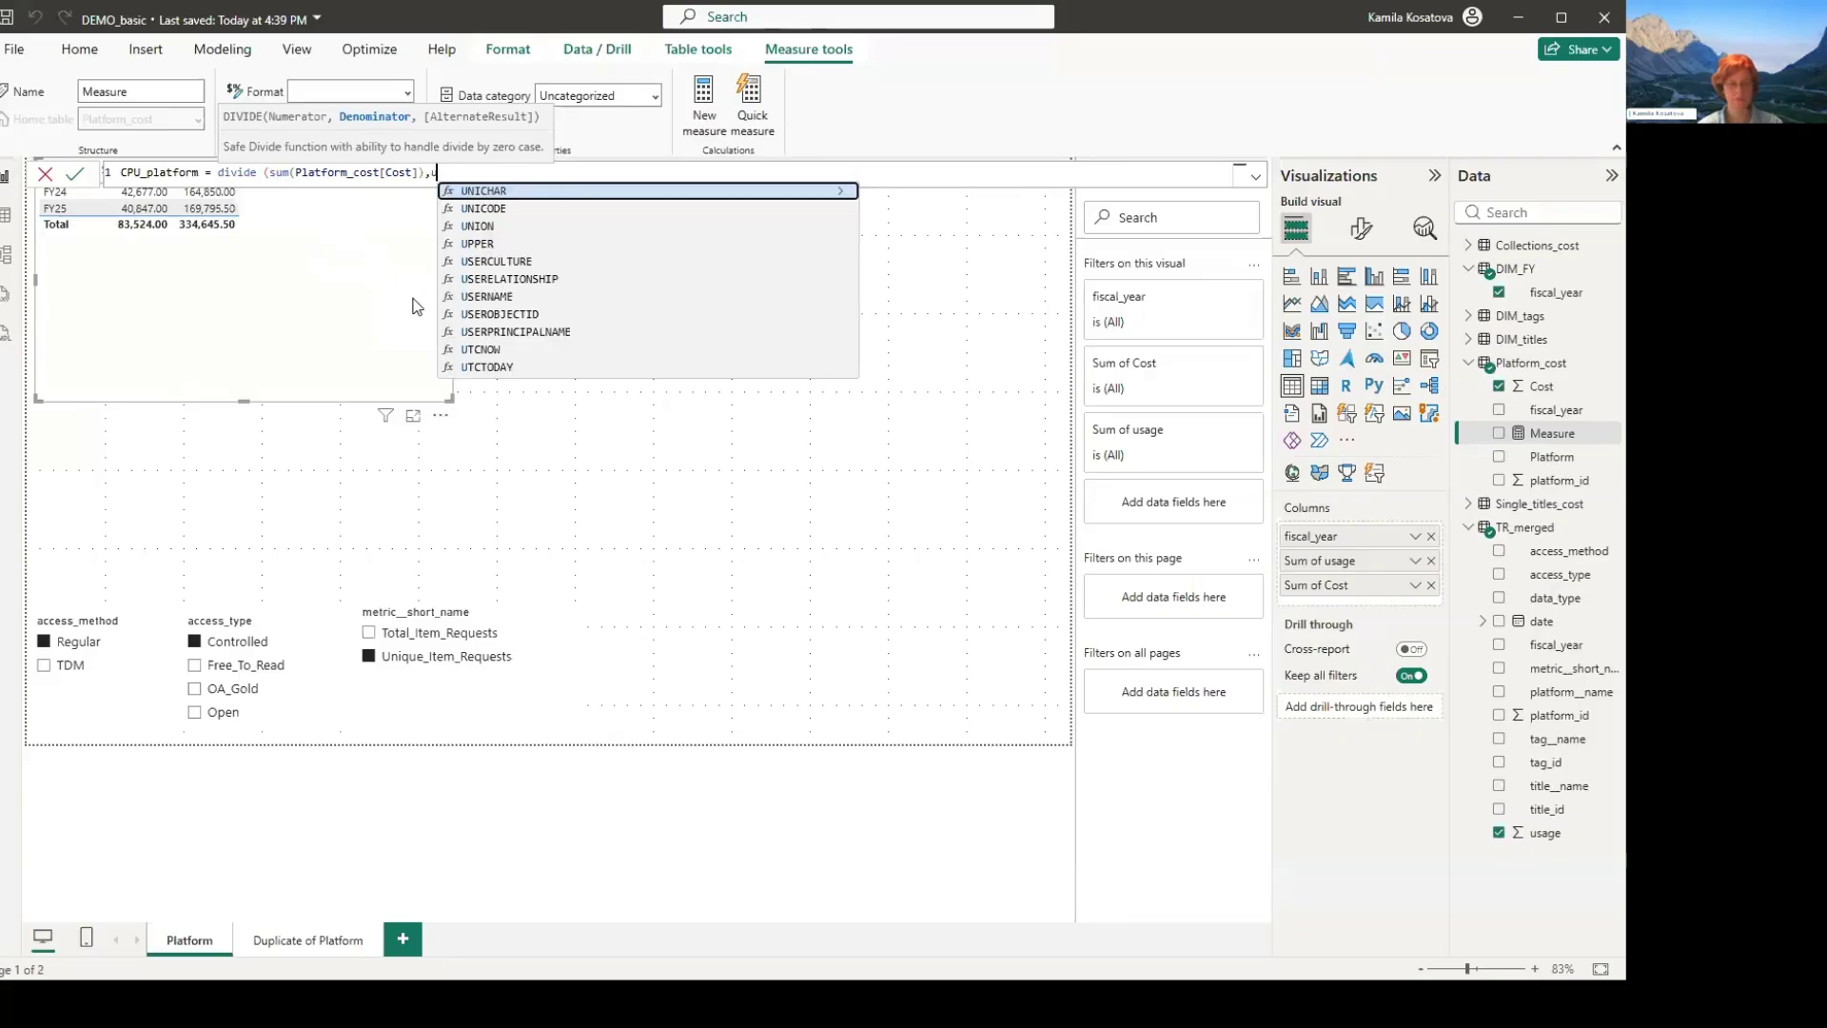
type("sage")
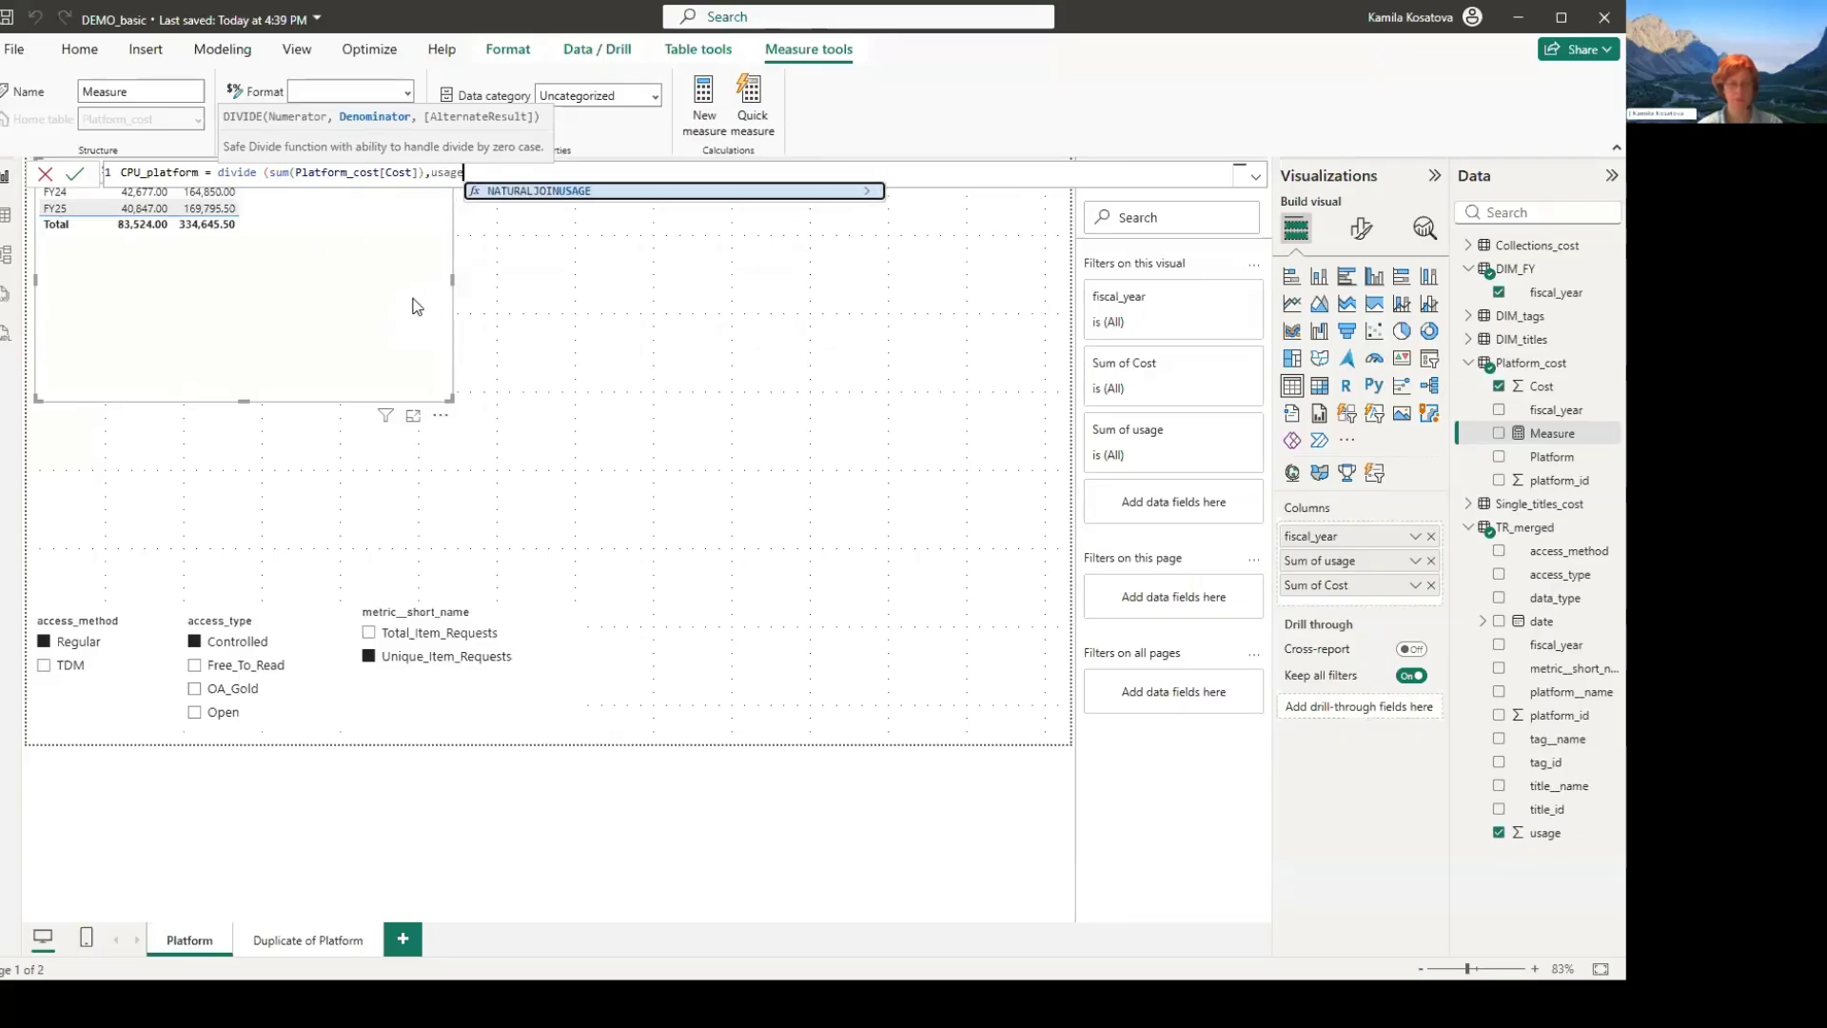
key("BackSpace")
key("BackSpace")
key("BackSpace")
key("BackSpace")
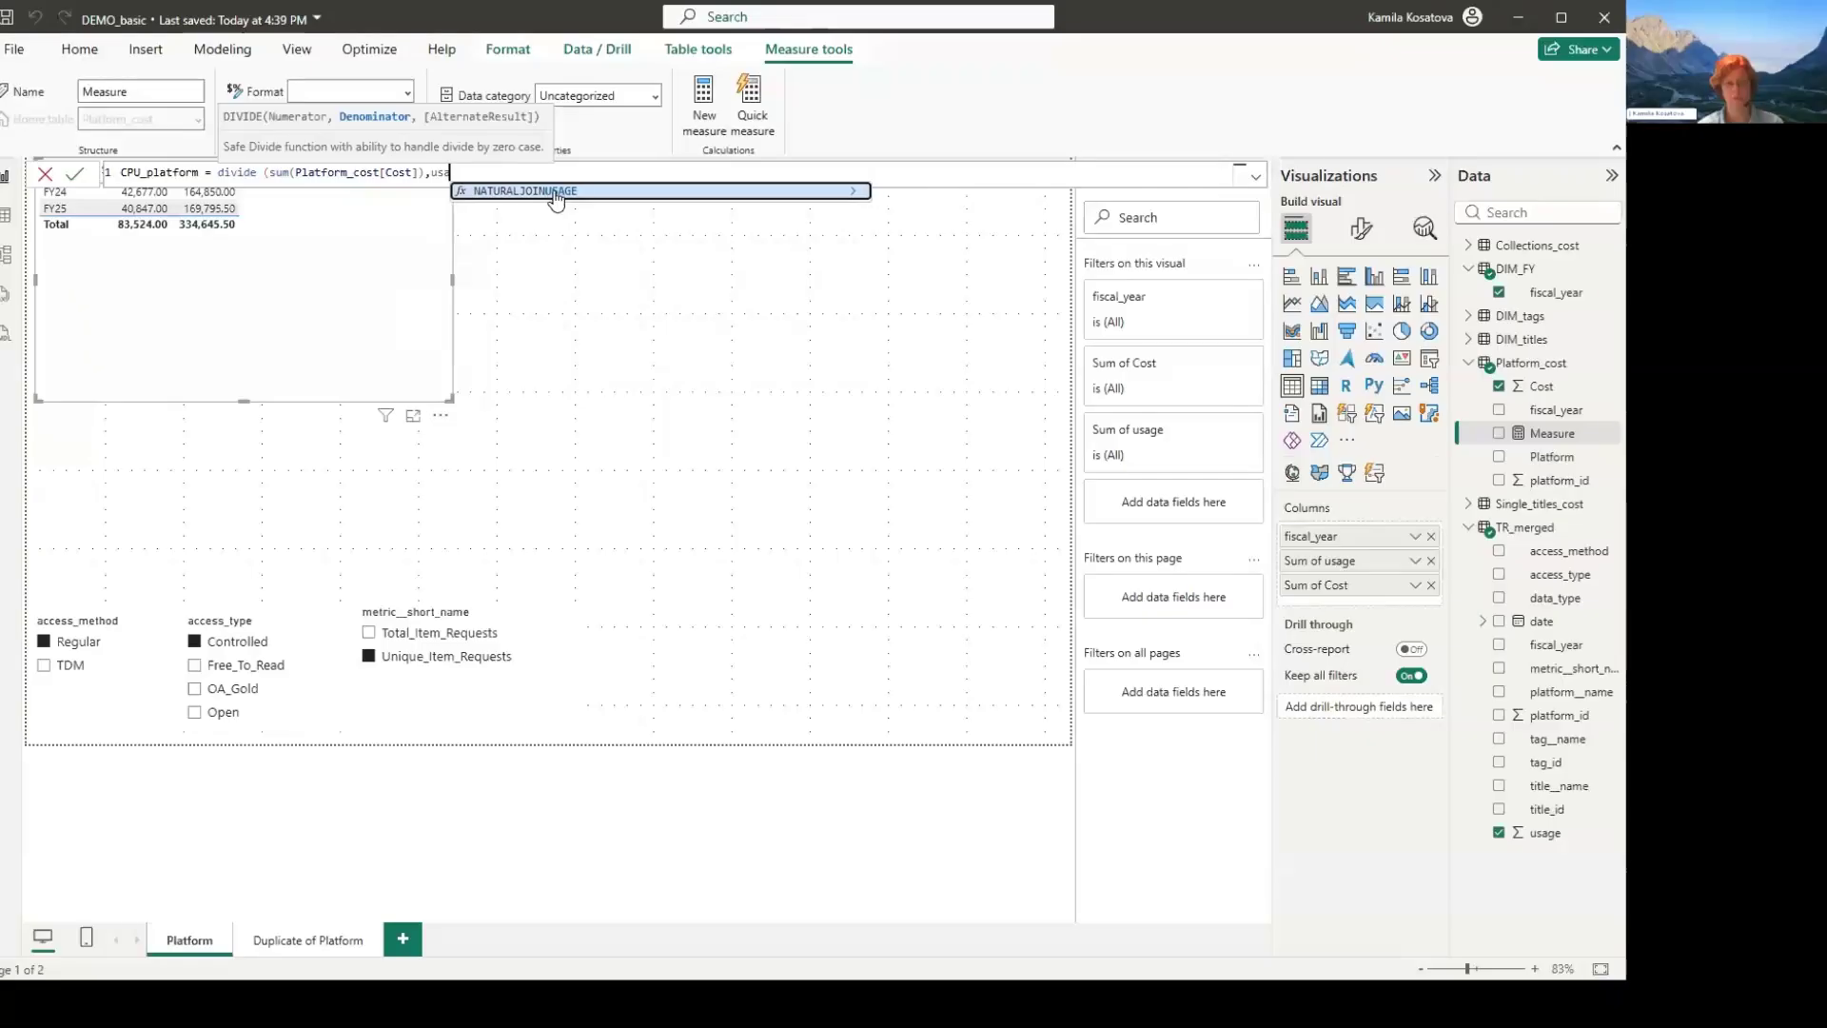
key("BackSpace")
- Enter sum(TR_merged[usage]) as the denominator of the CPU_platform DIVIDE formula, close the function and commit the measure
type("sum(us")
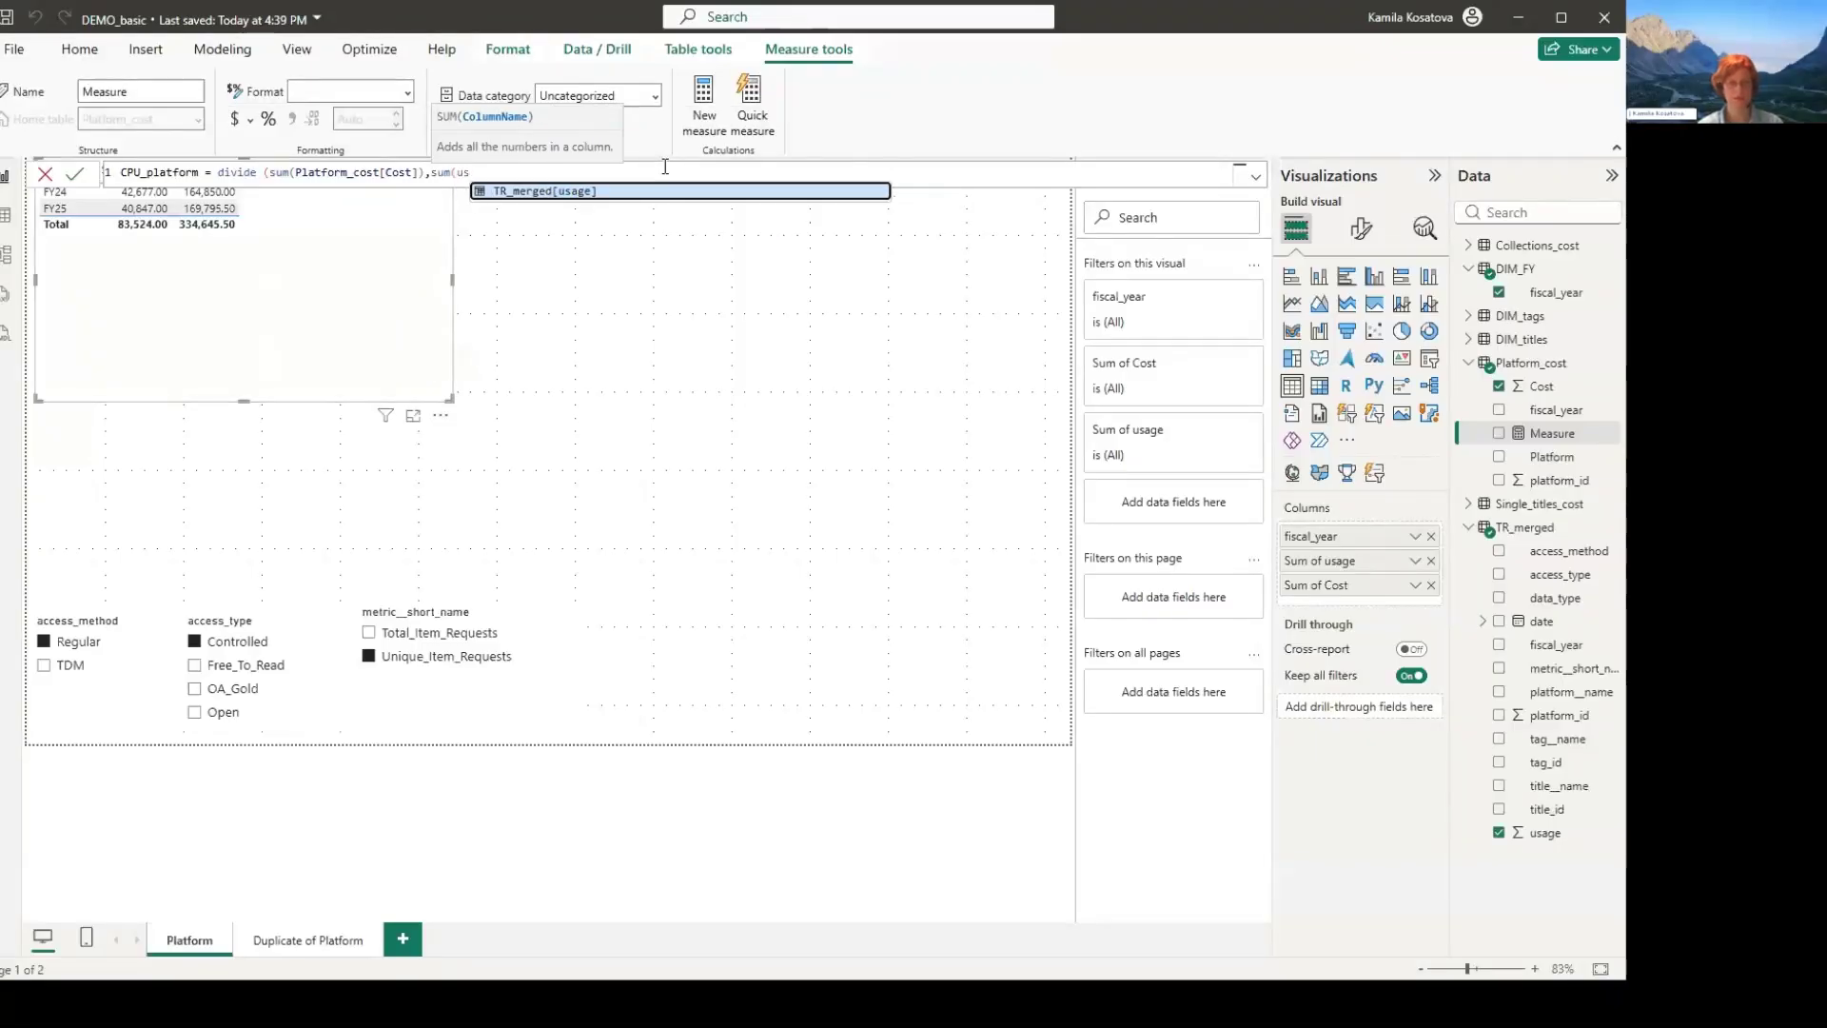
key("Tab")
type("))")
key("Return")
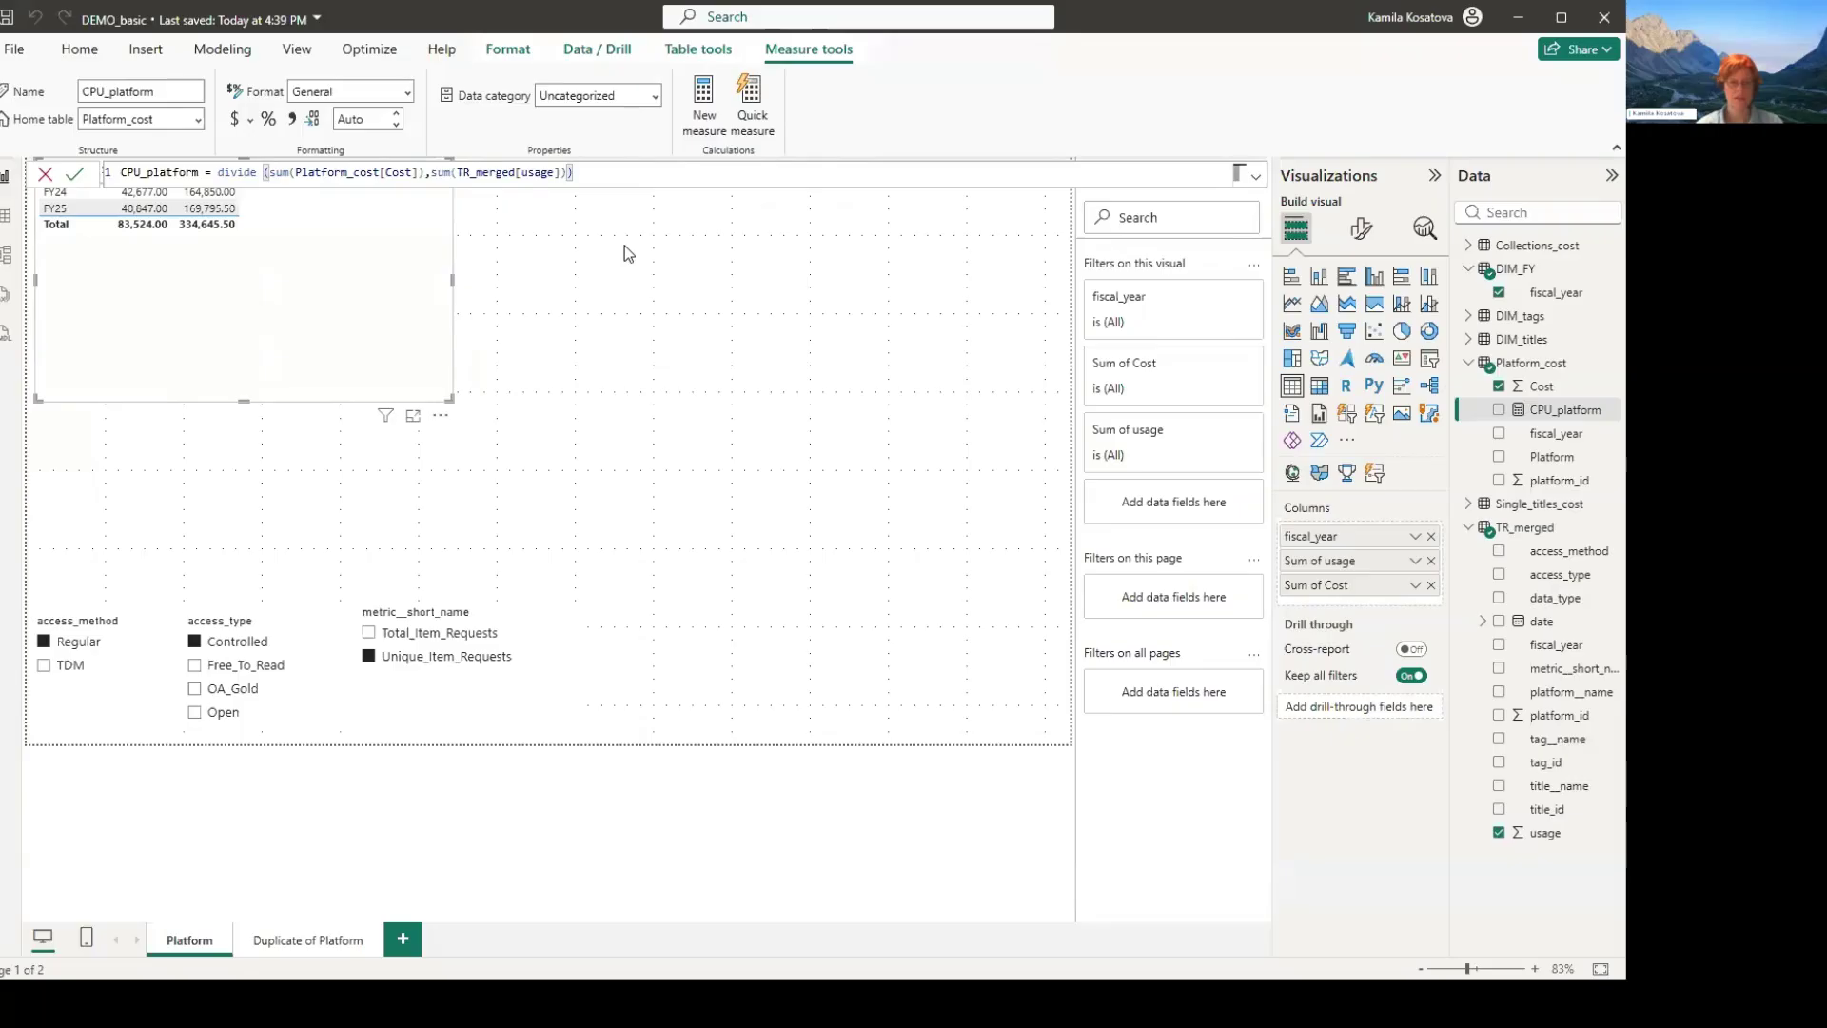
- Add "n/a" as the alternate result of the DIVIDE function in the CPU_platform formula
type(",")
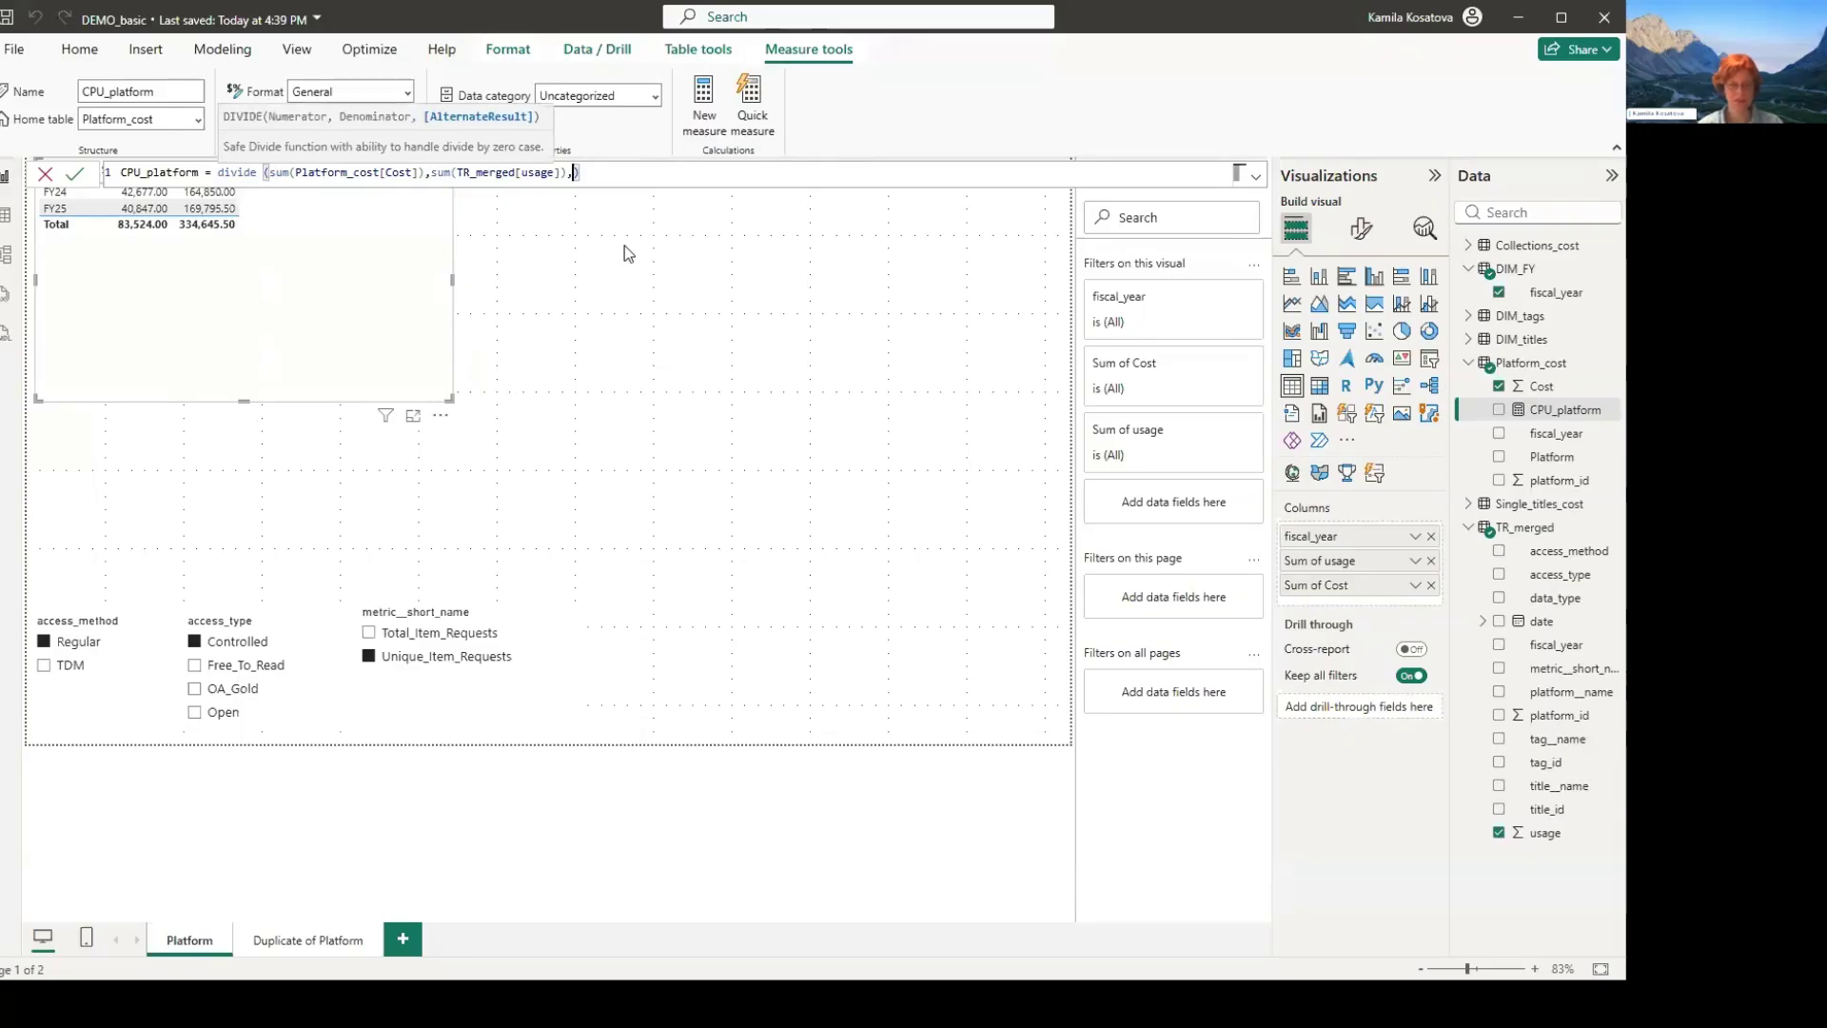
type("\"")
type("r")
type("/a\"")
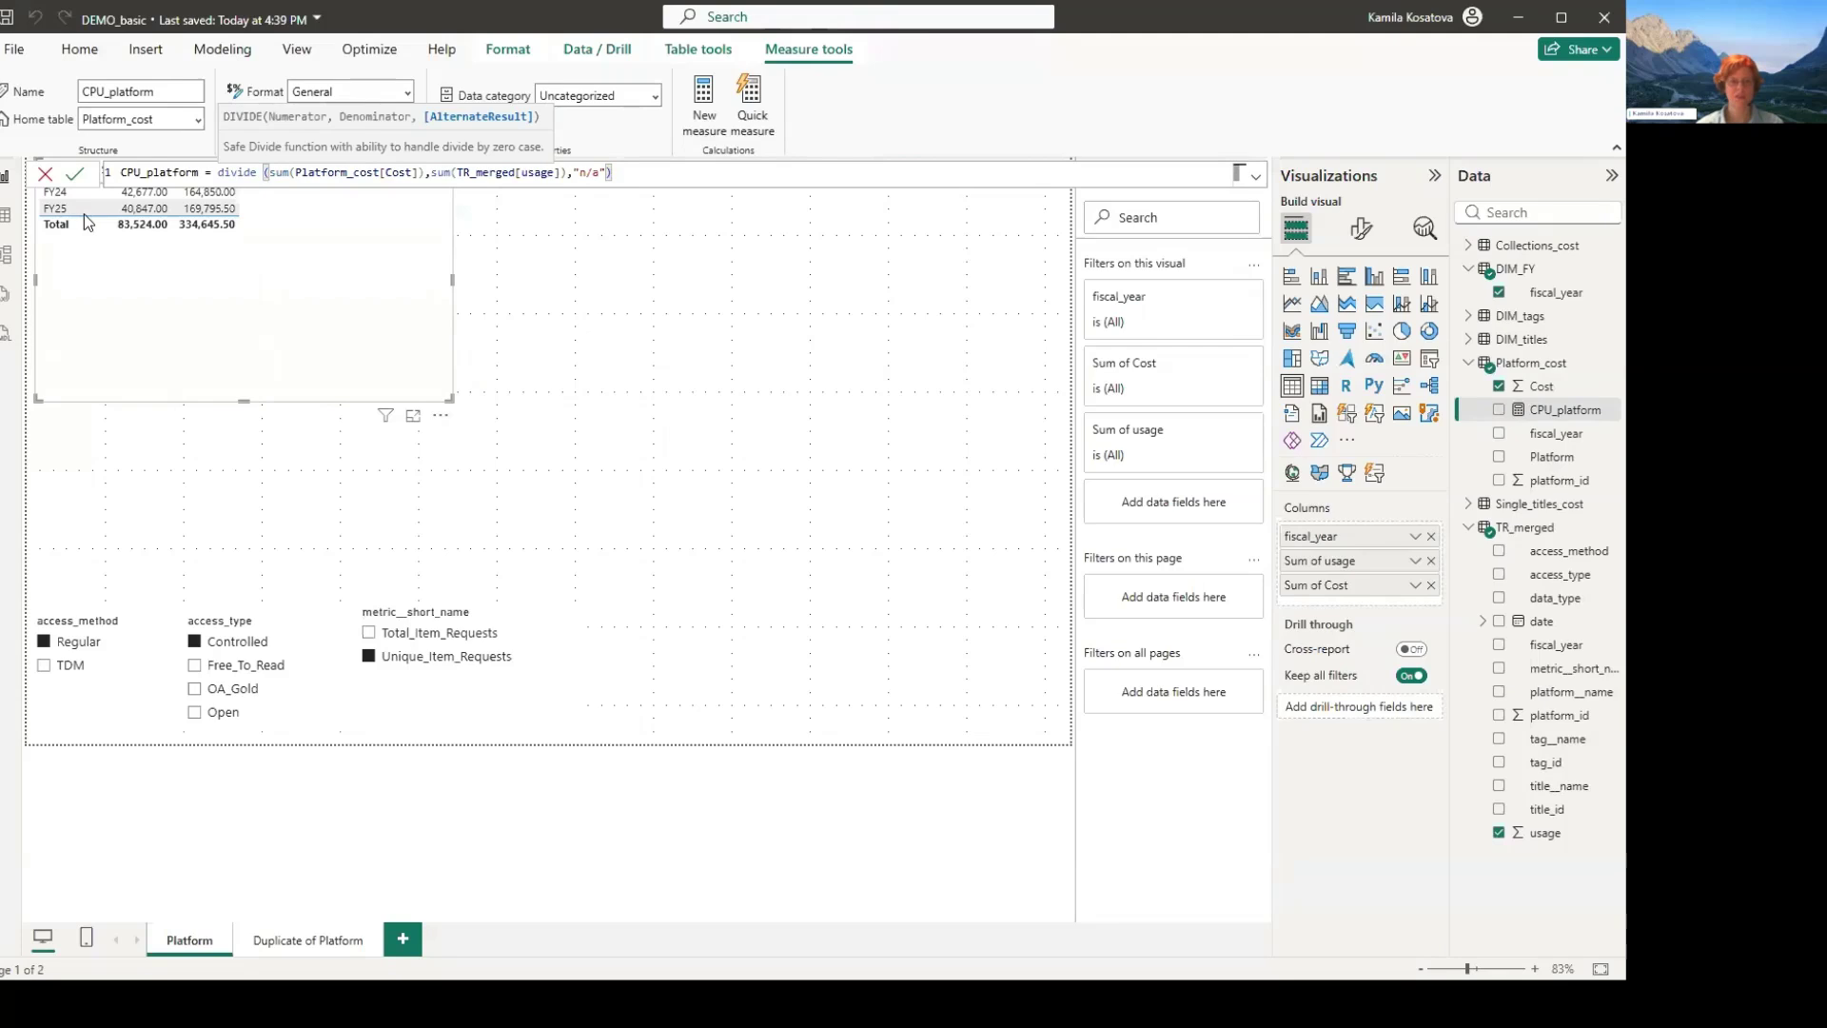
- Commit the formula, add CPU_platform to the fiscal-year table, and shrink the table's frame closer to its columns
left_click(1499, 410)
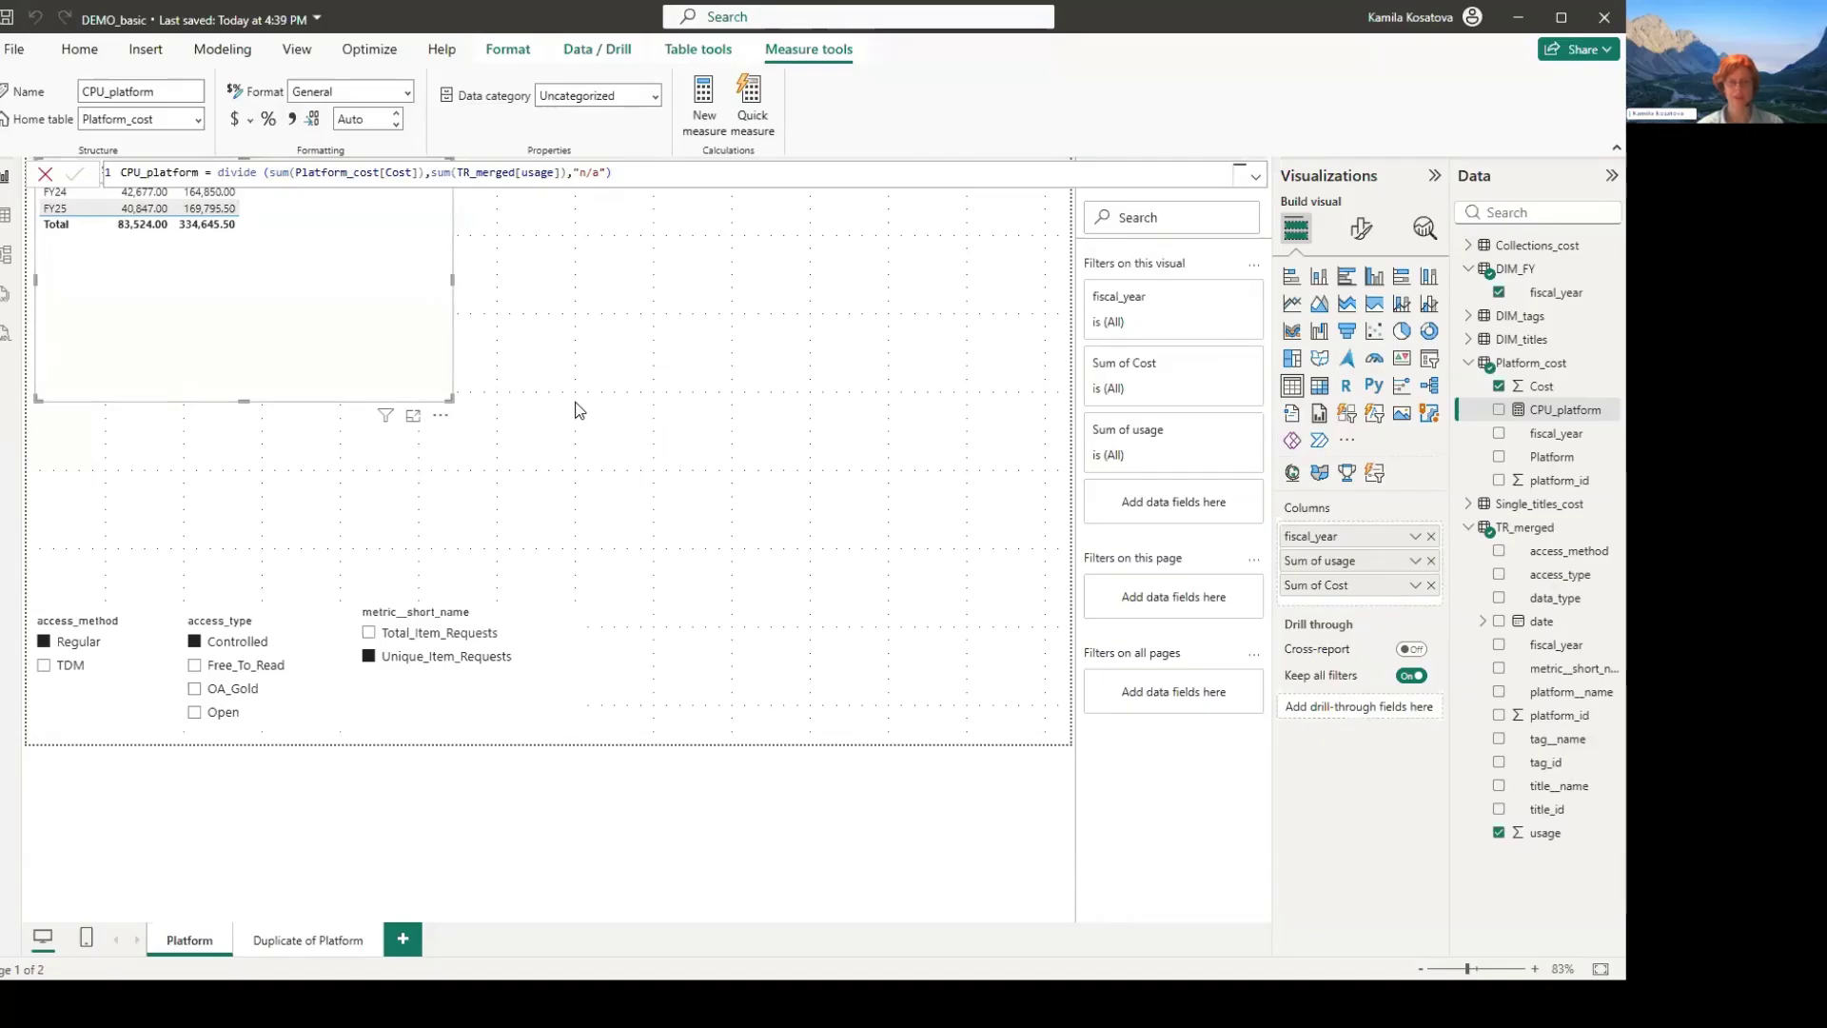
left_click(1499, 410)
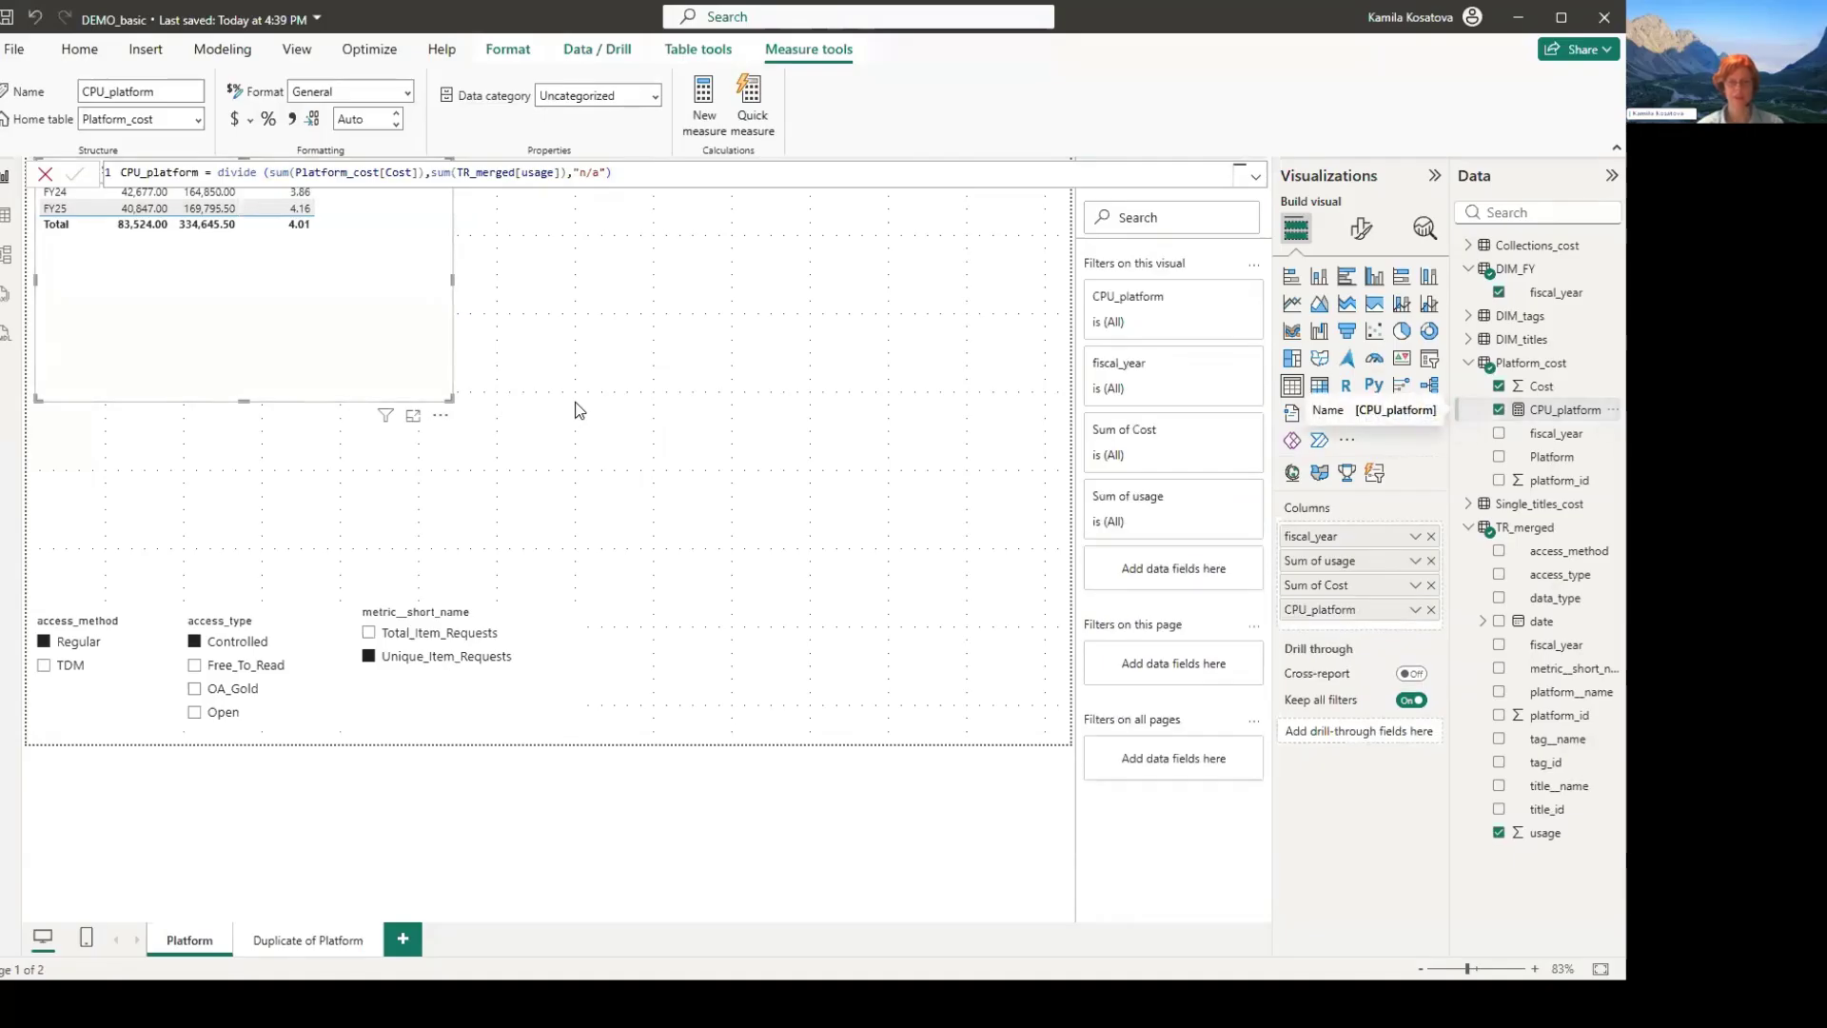
left_click(575, 410)
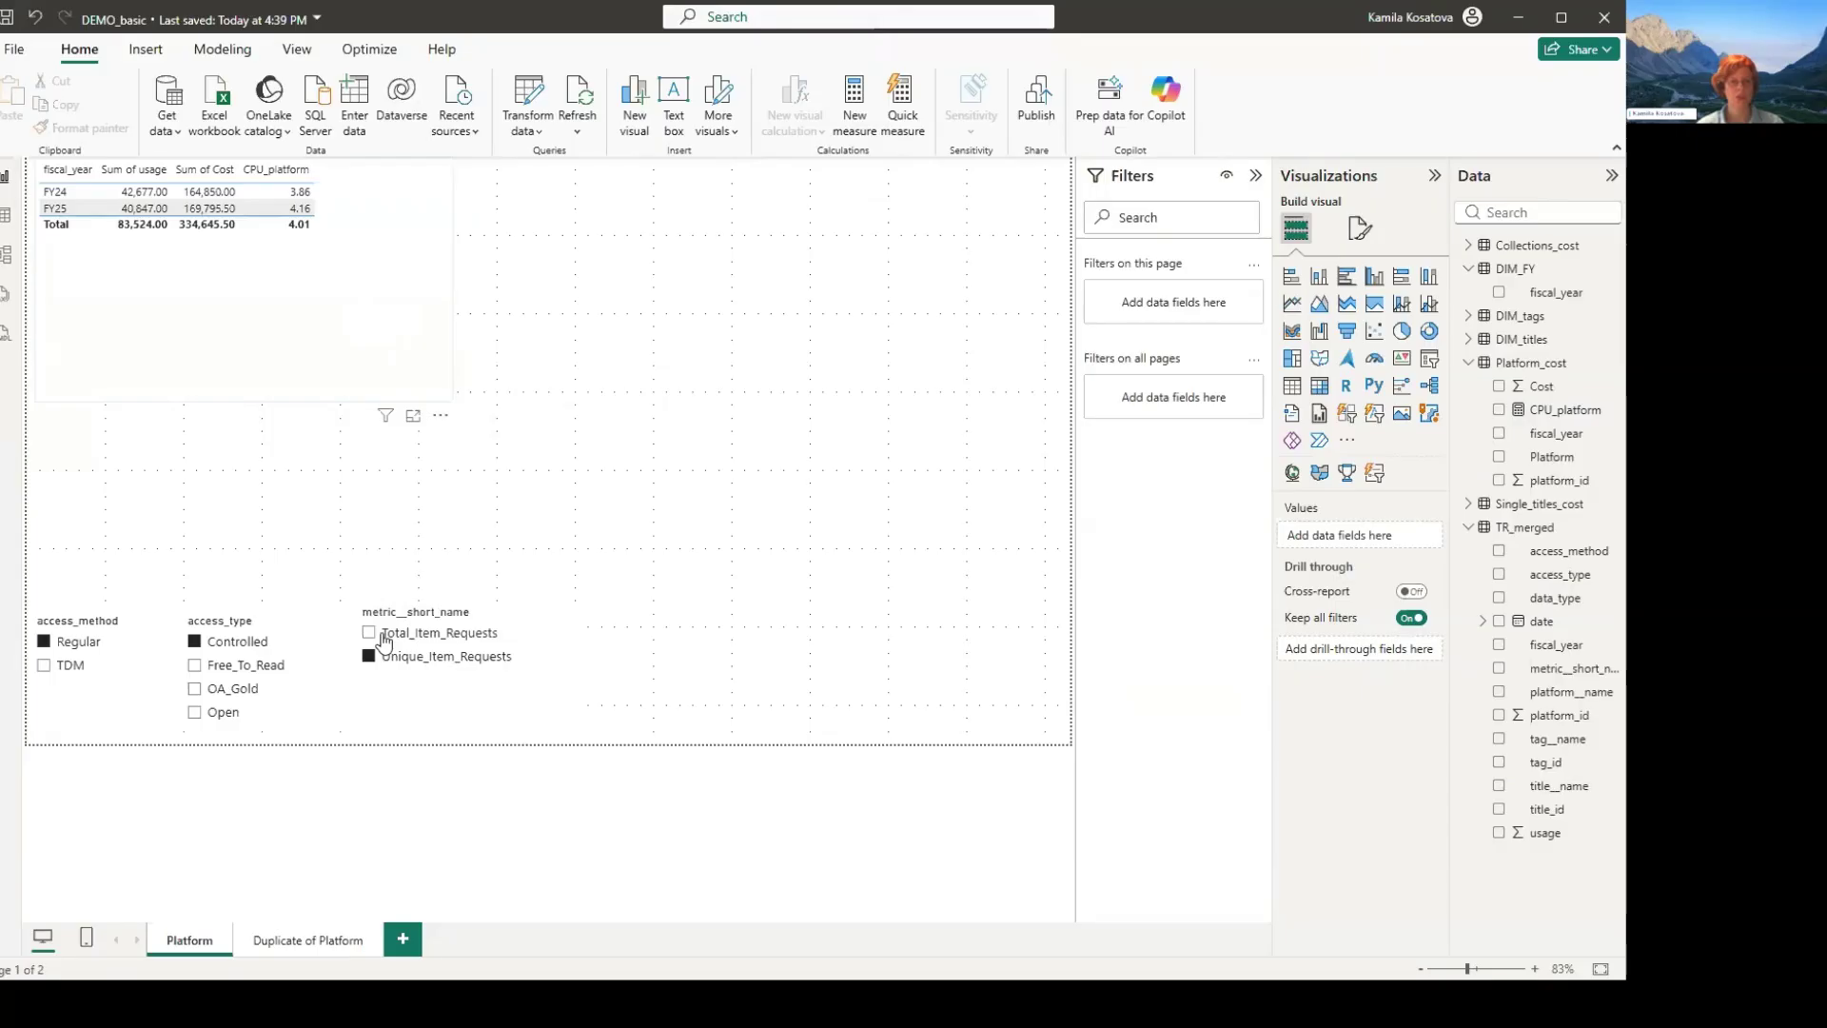
left_click(407, 399)
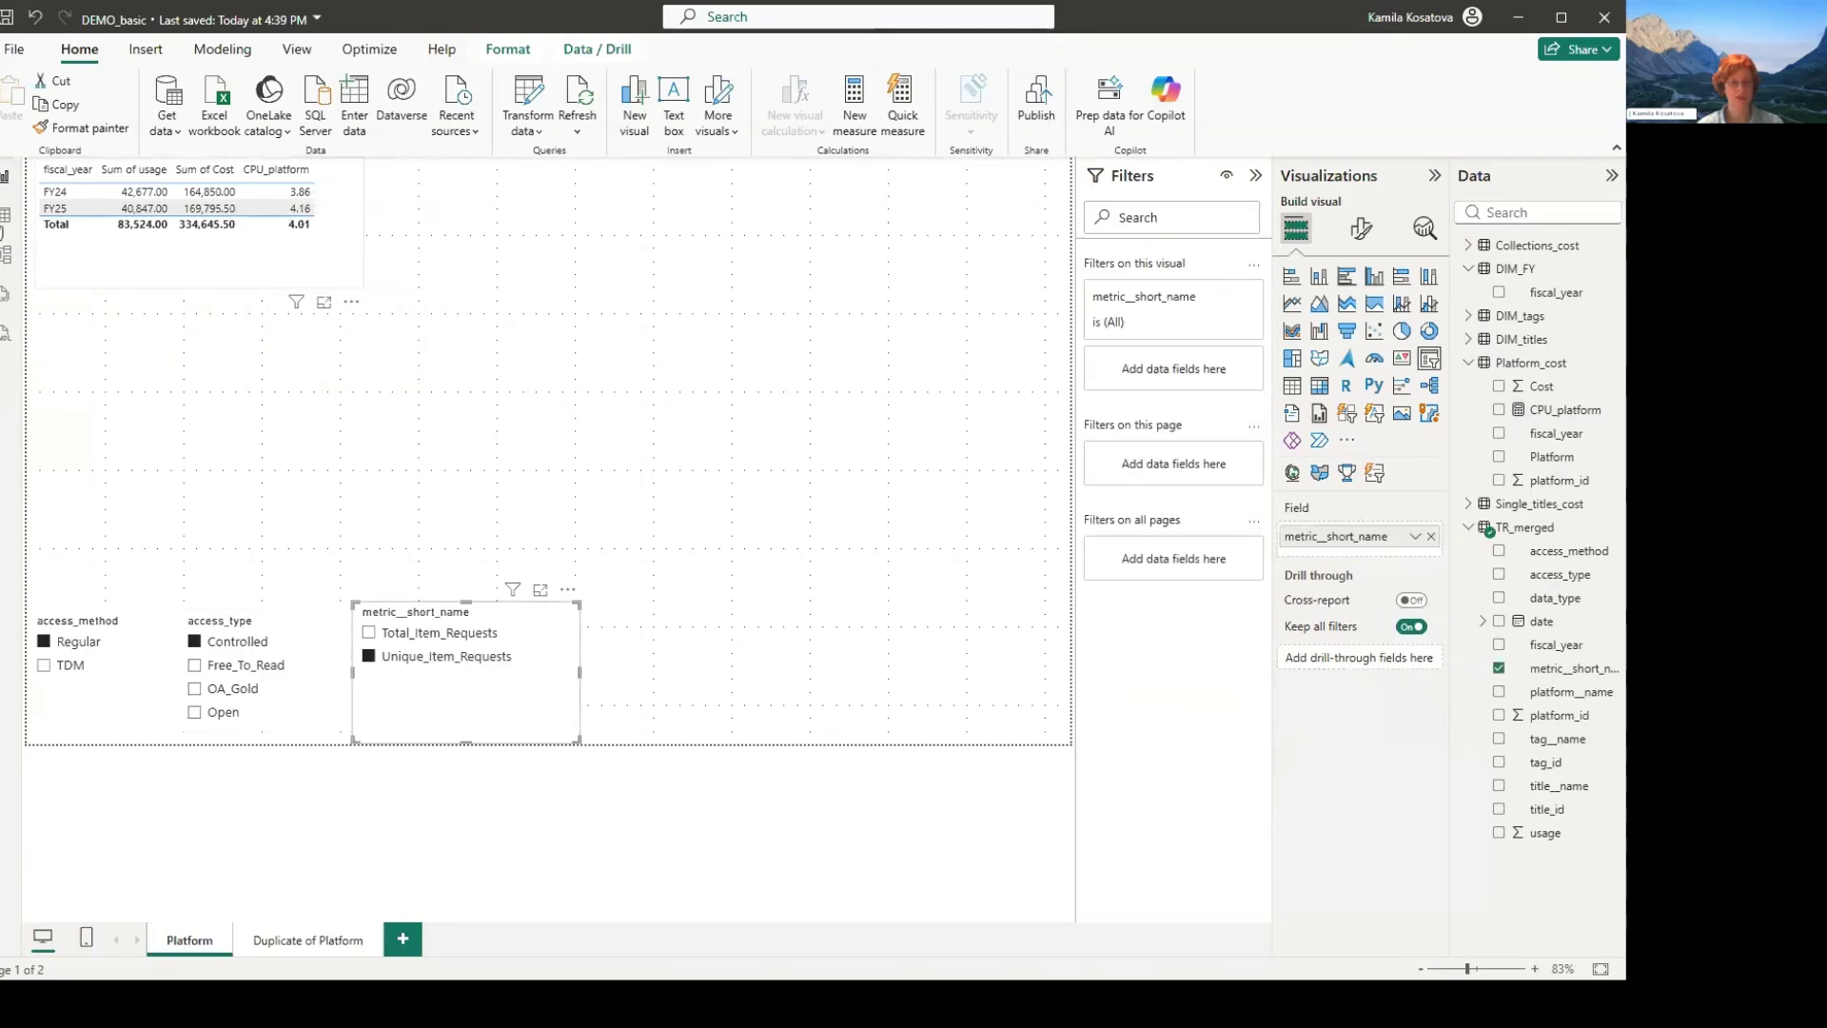
left_click(92, 274)
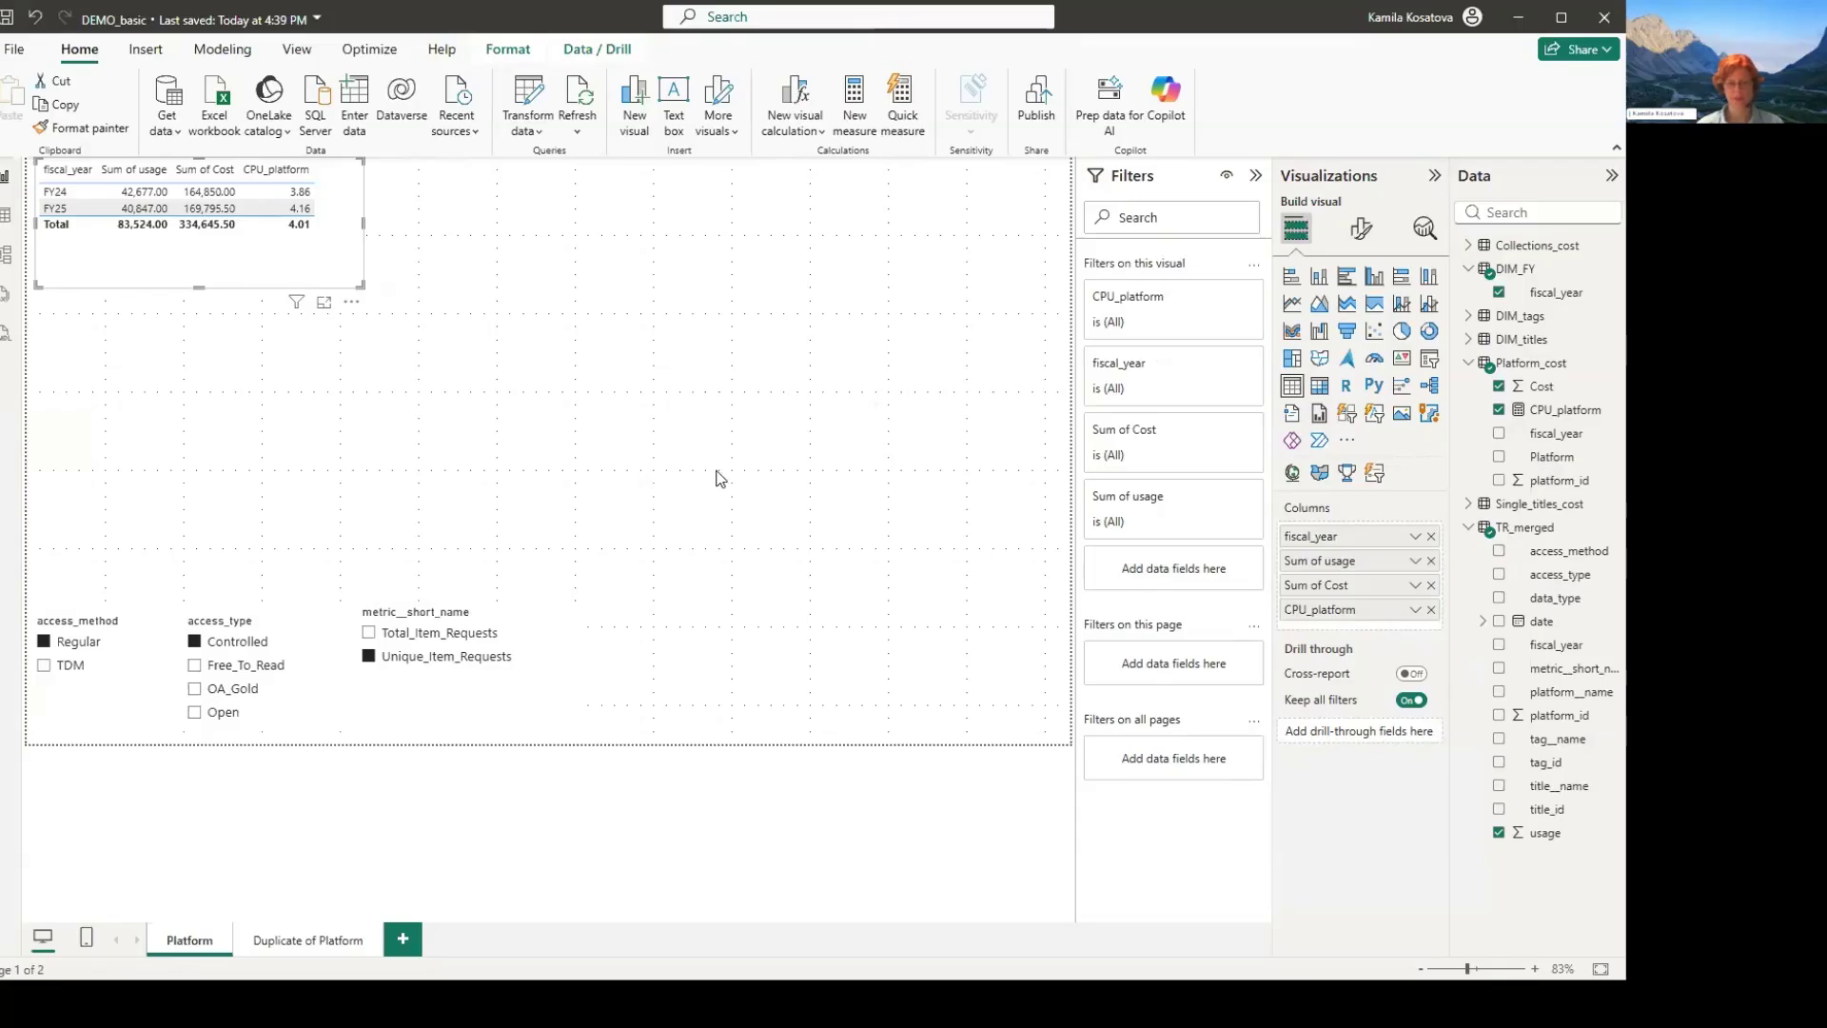
- Rename the Duplicate of Platform page as Title
left_click(308, 939)
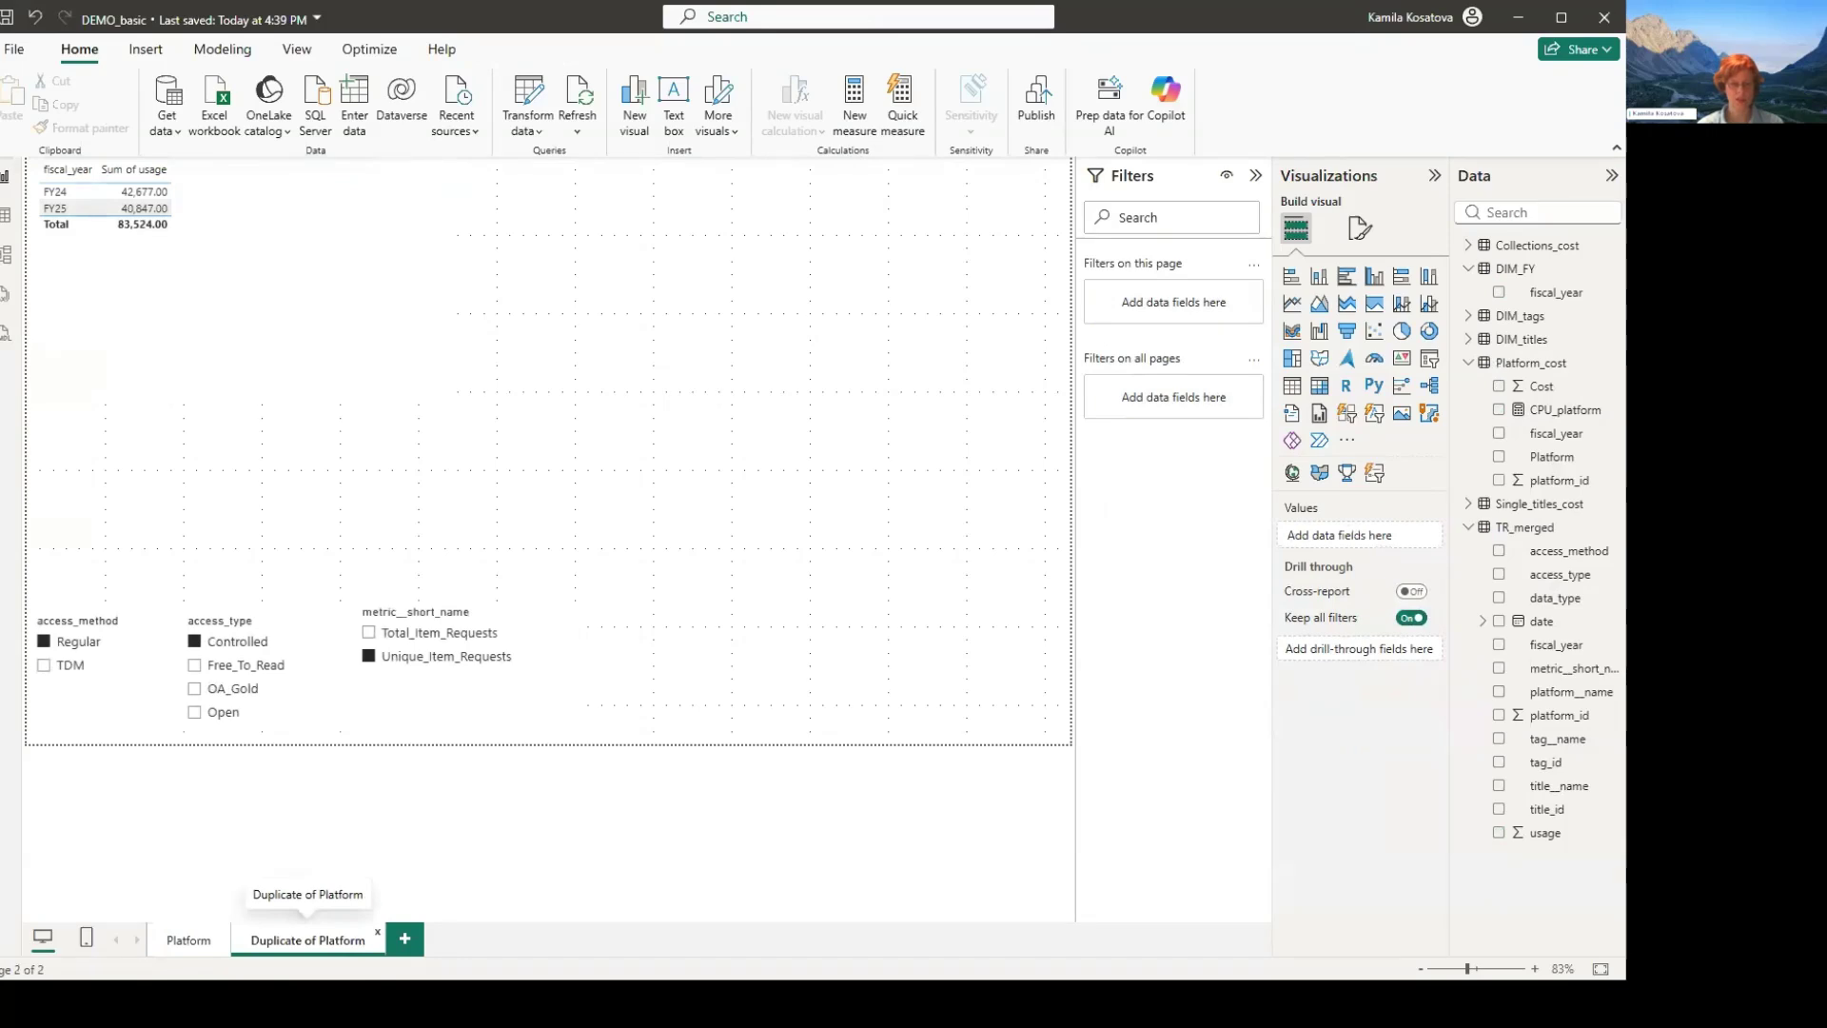
double_click(307, 939)
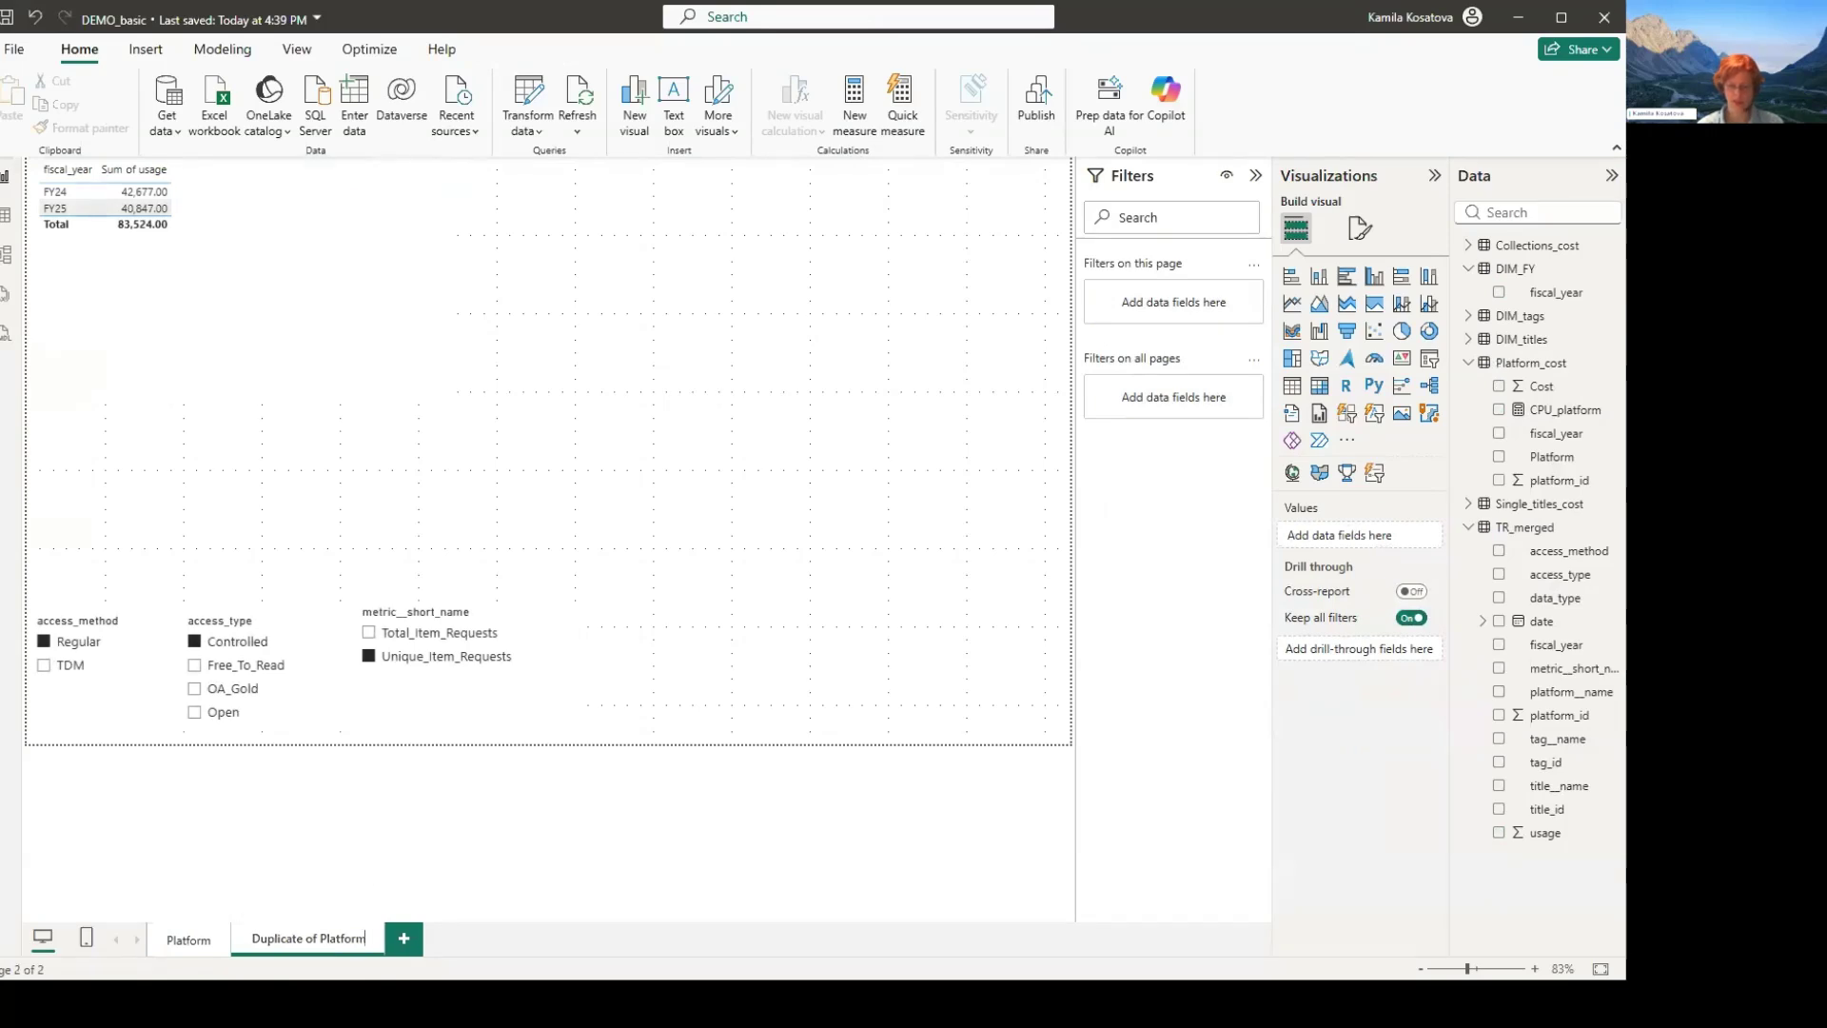
key("ctrl+a")
type("Title")
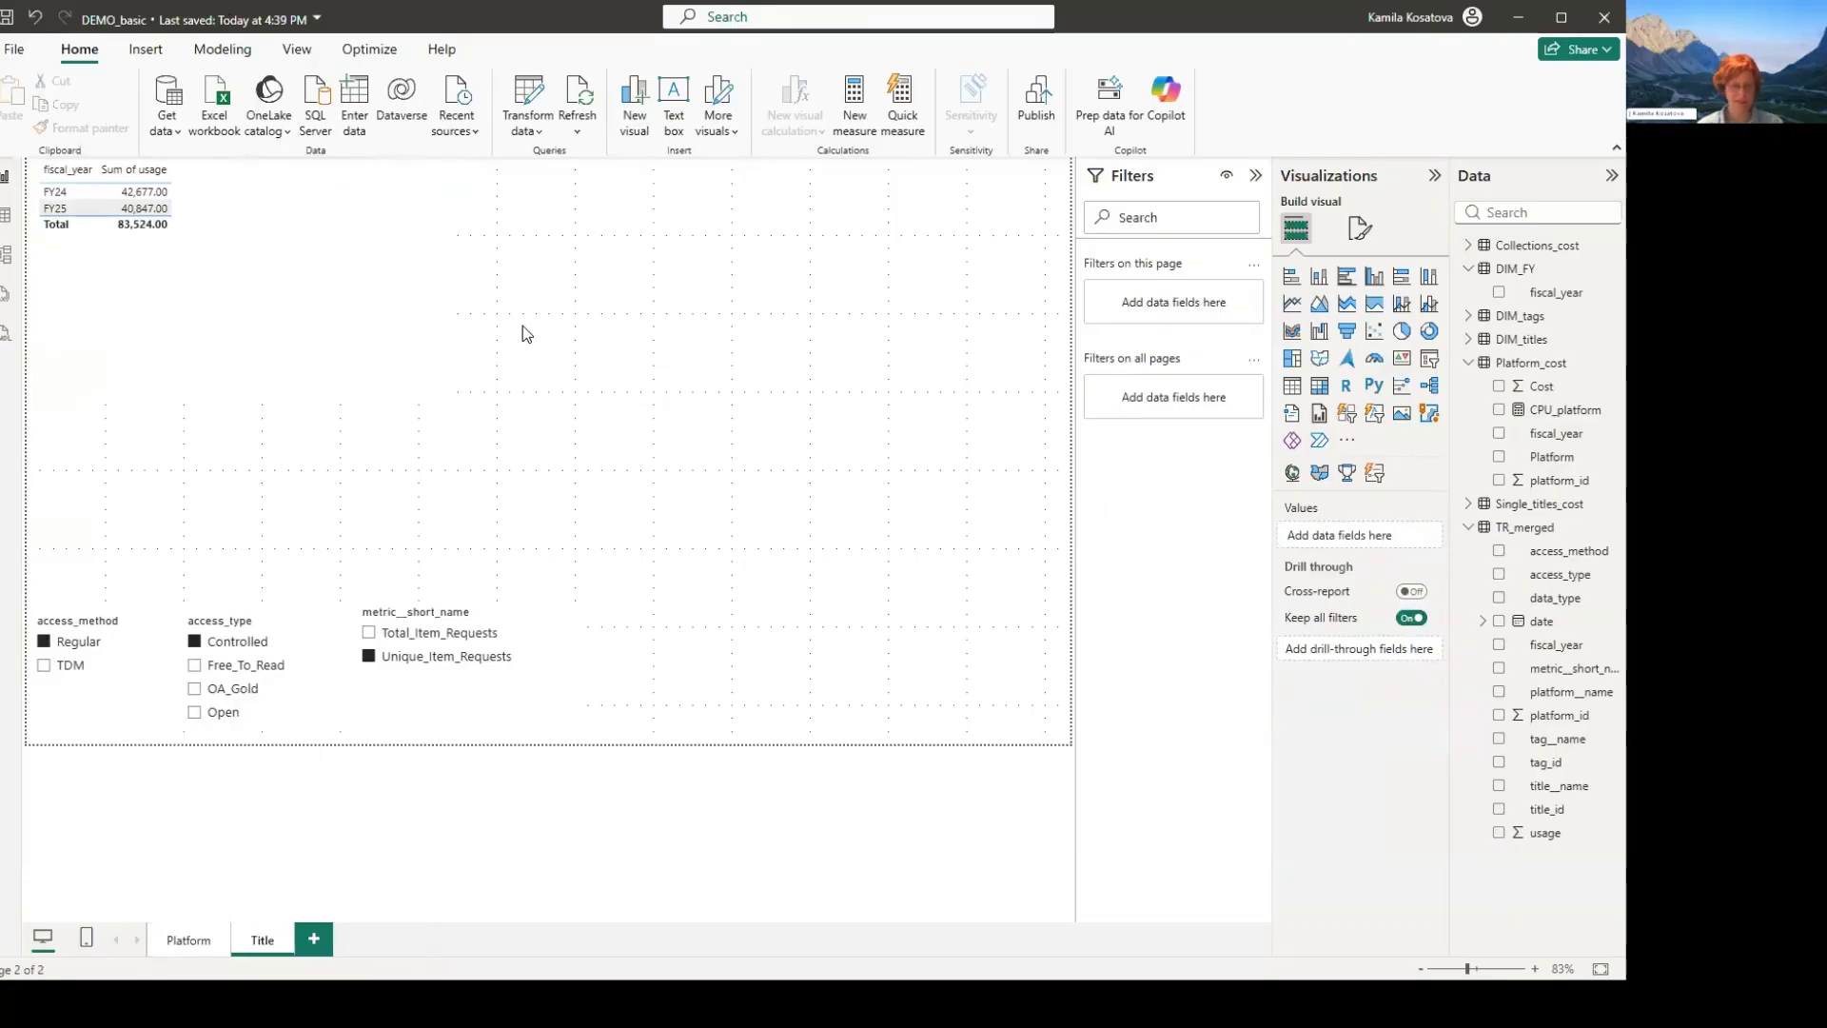
key("Return")
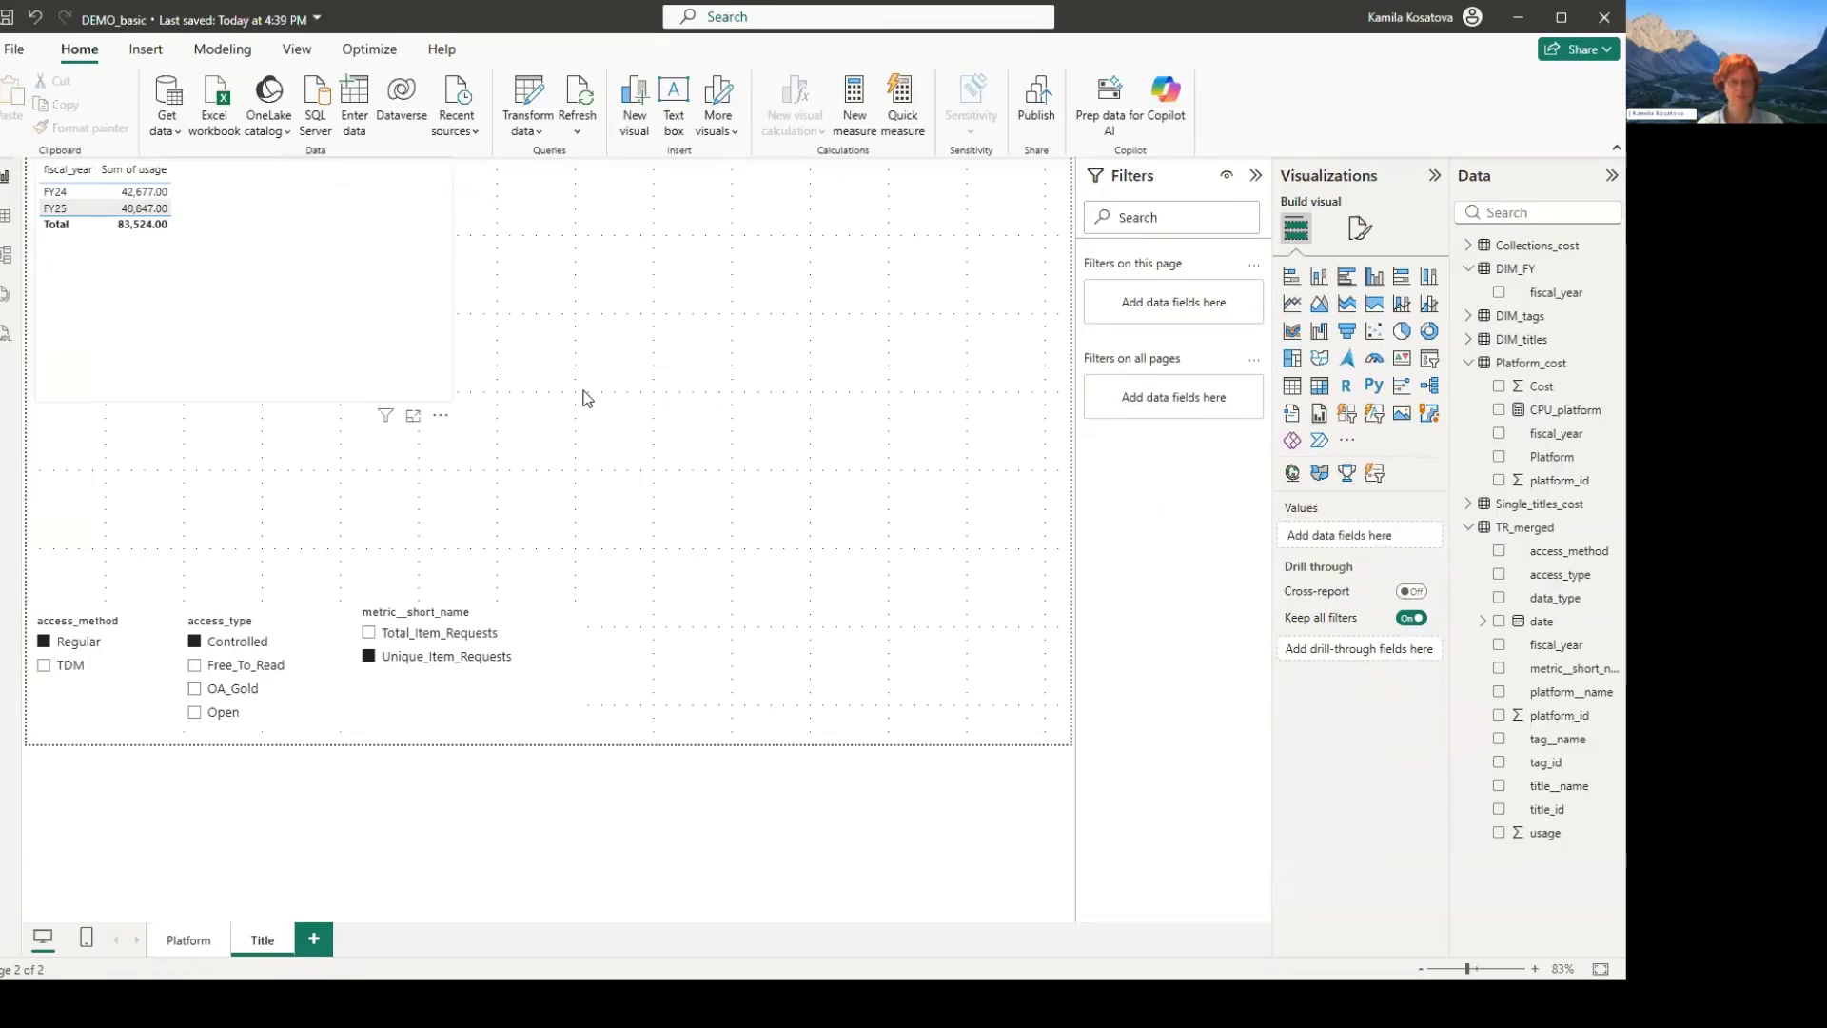
- Delete the copied fiscal-year usage table from the Title page and insert an empty table visual in its place
key("Delete")
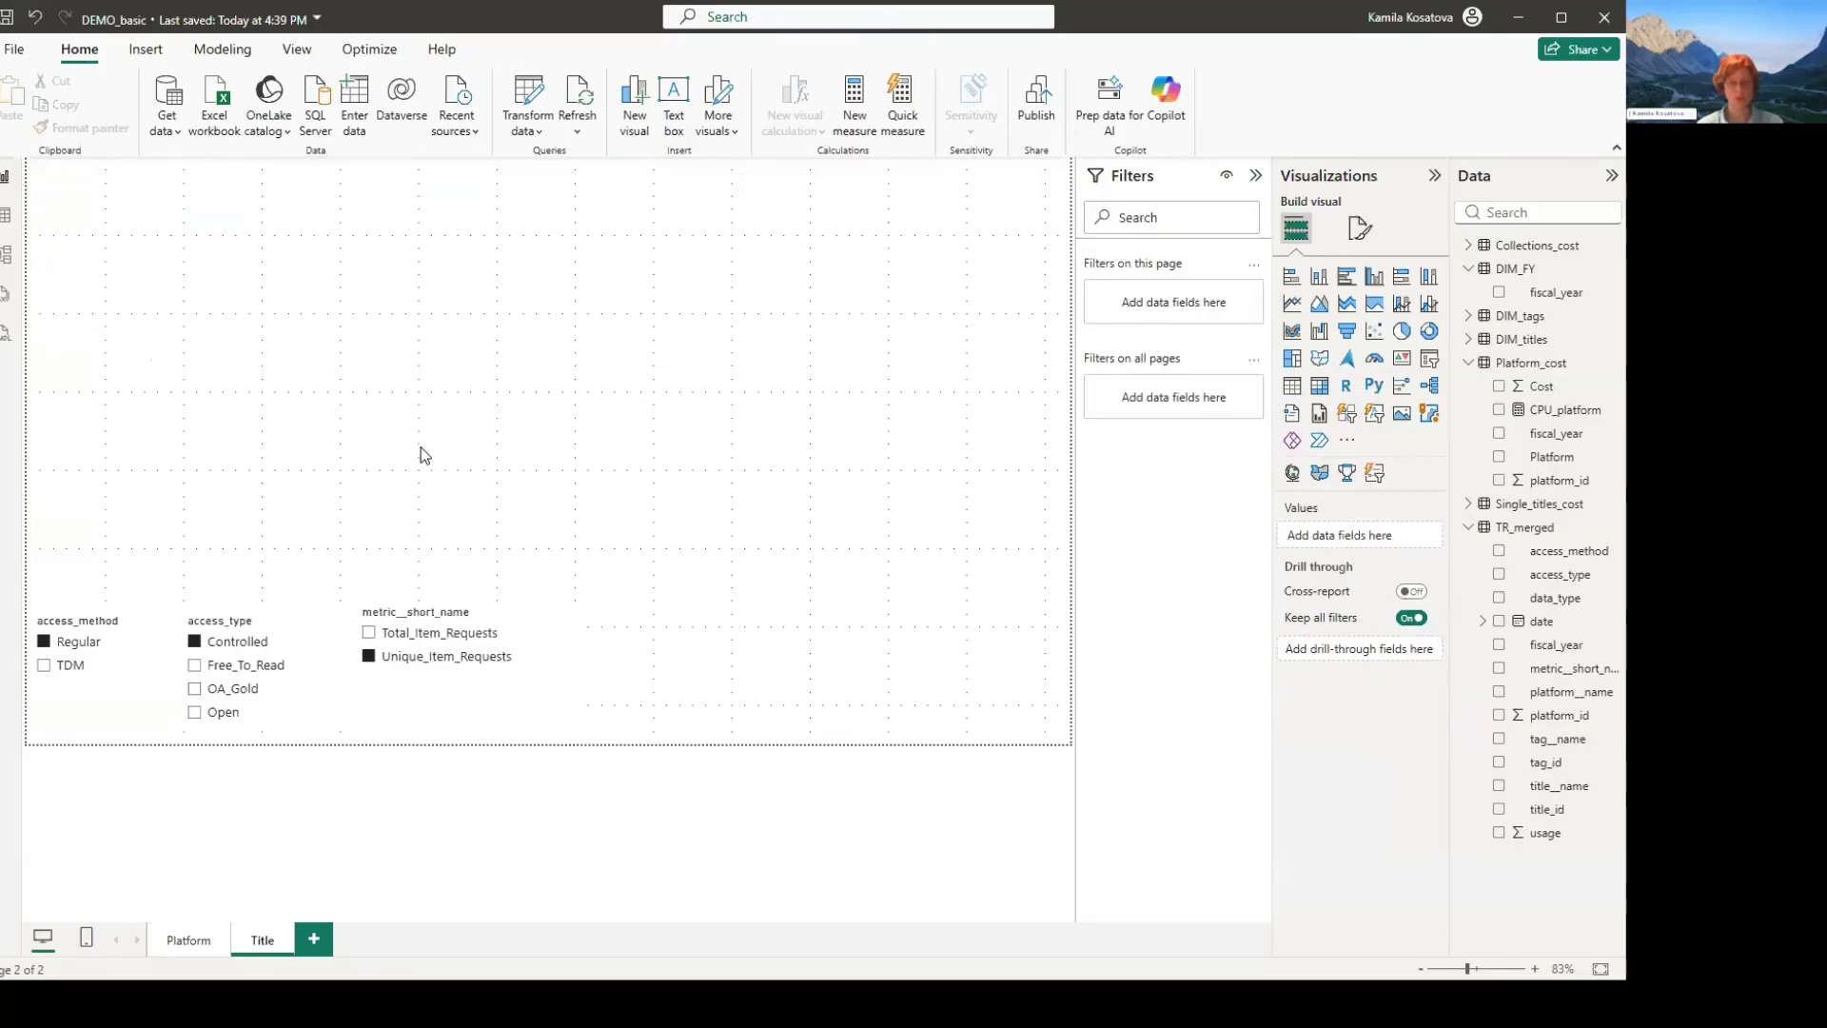
left_click(1292, 385)
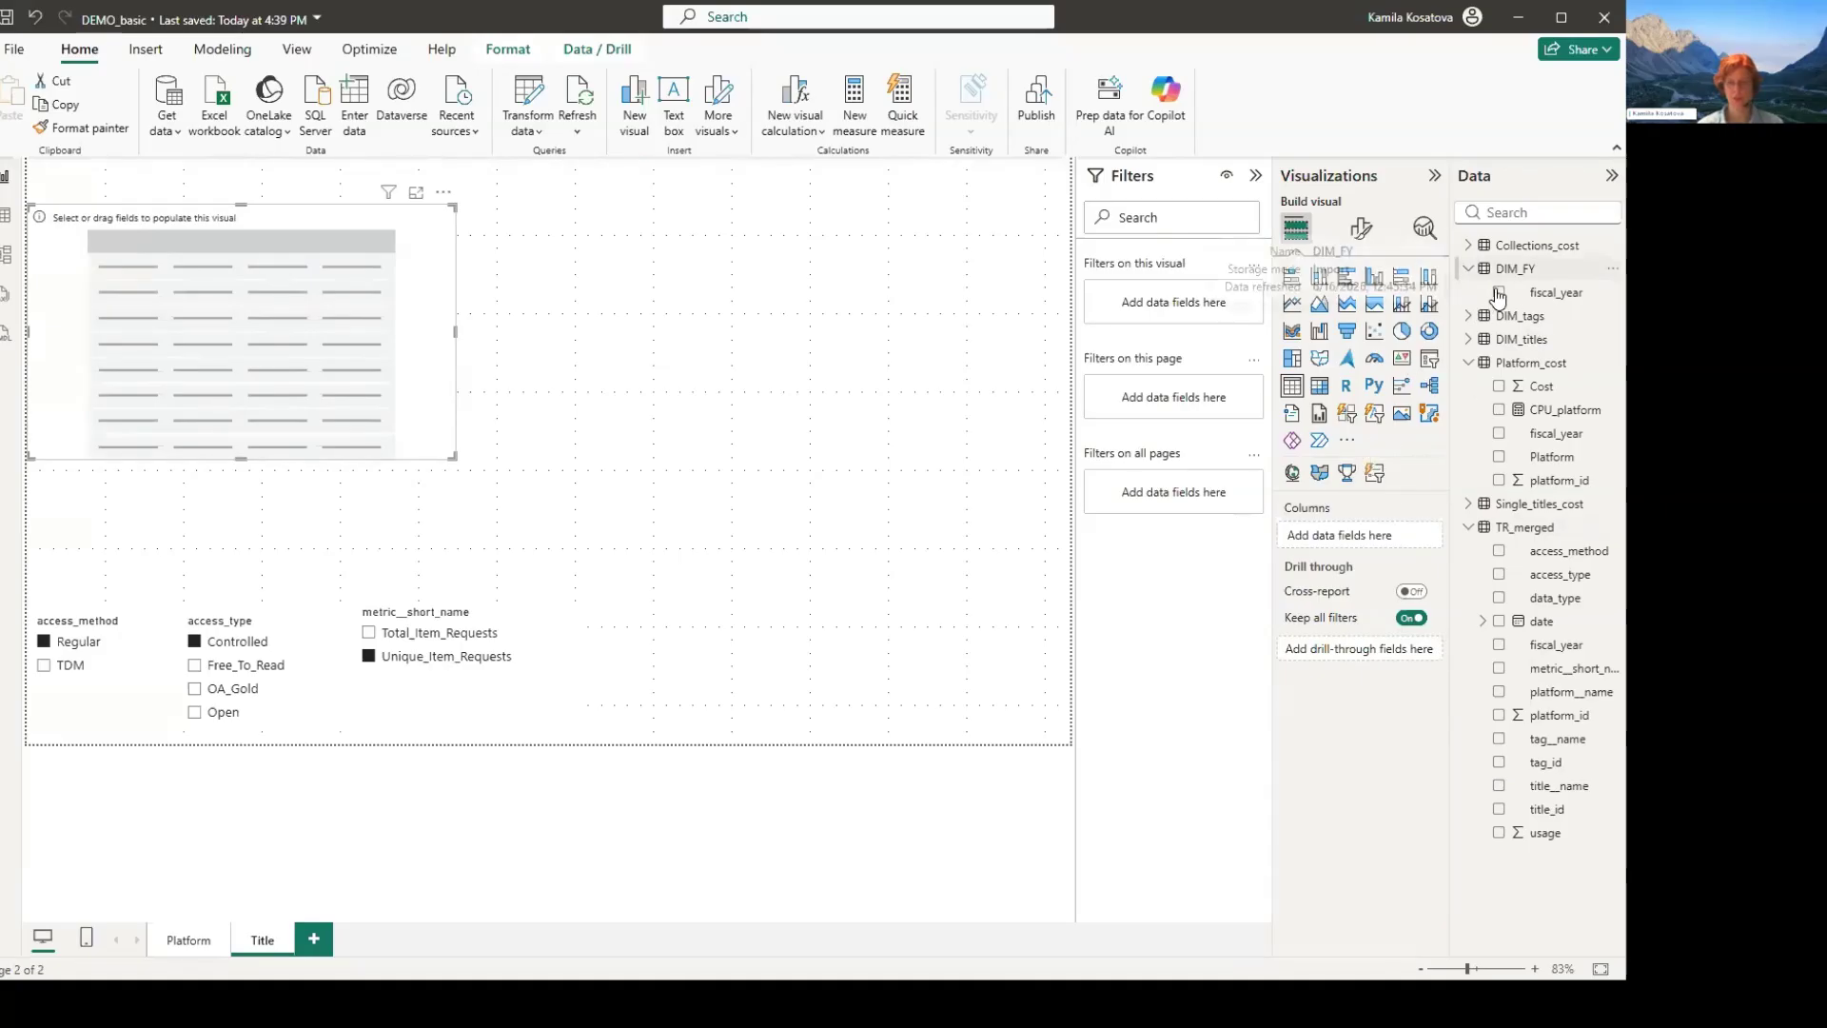
left_click(506, 473)
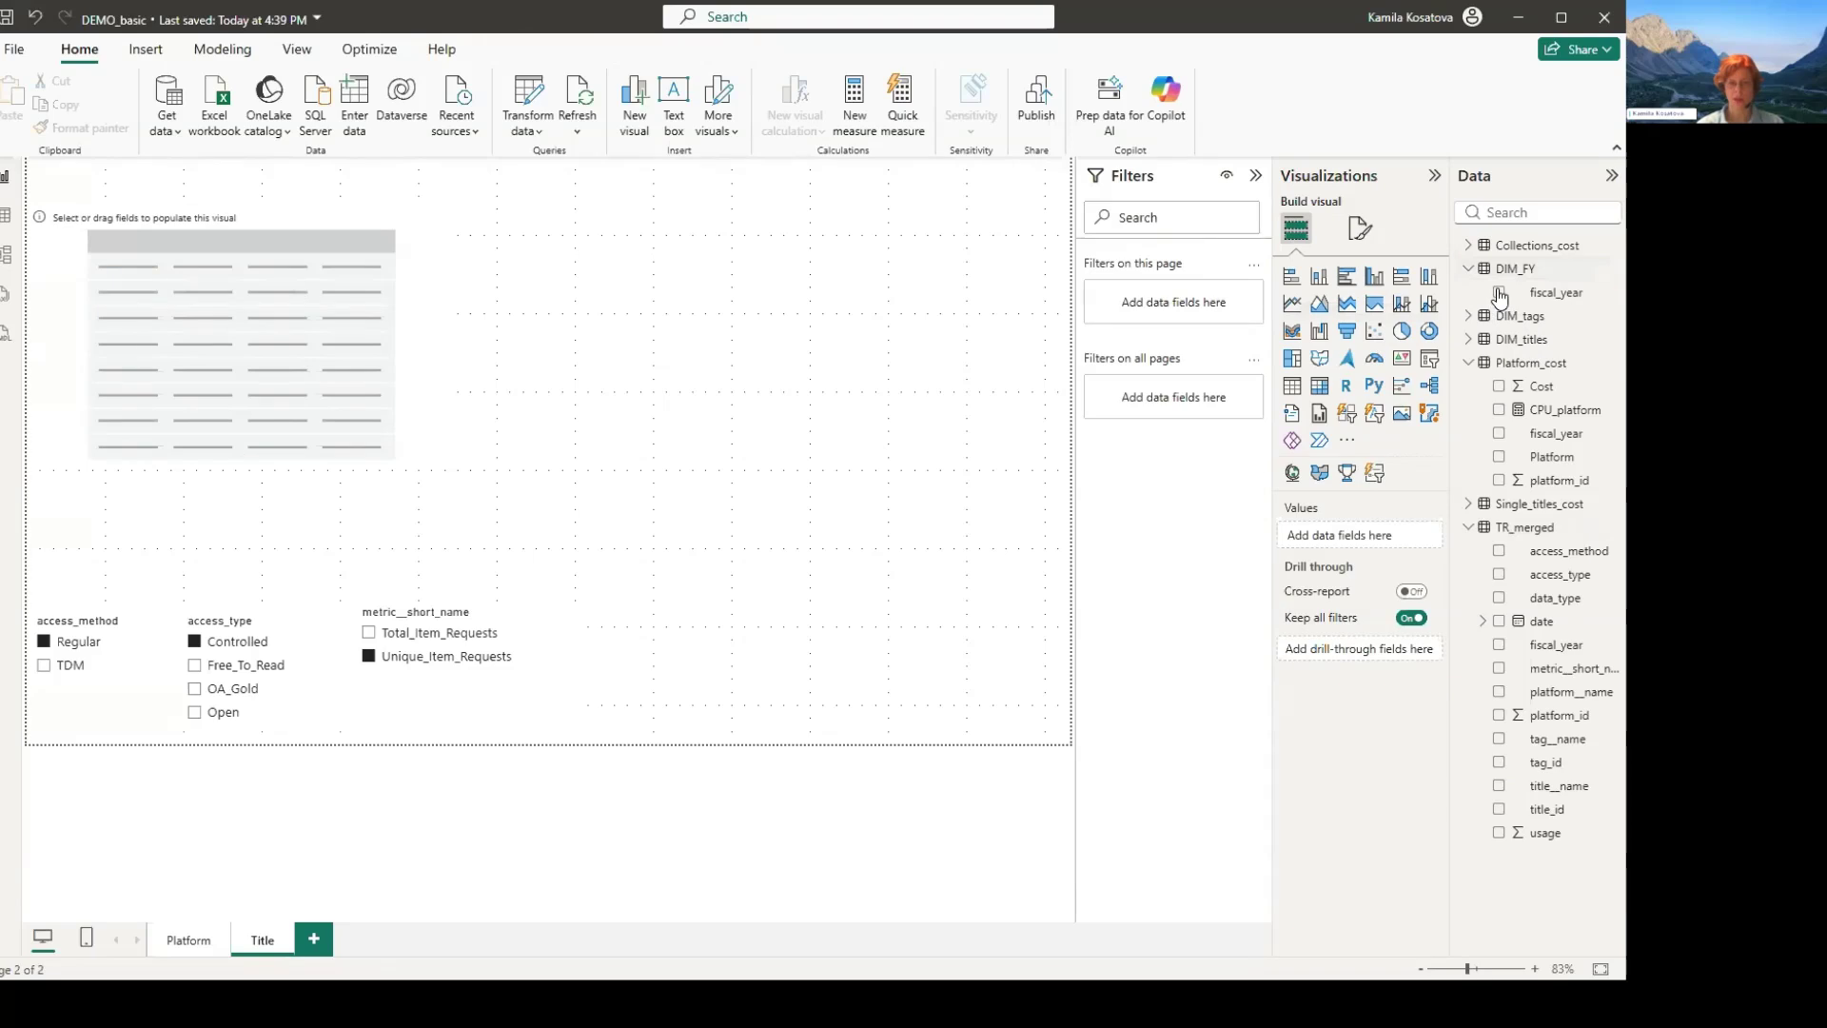
- Add a fiscal_year slicer from DIM_FY set to FY24, narrow it and place it beside the metric slicer
left_click(59, 512)
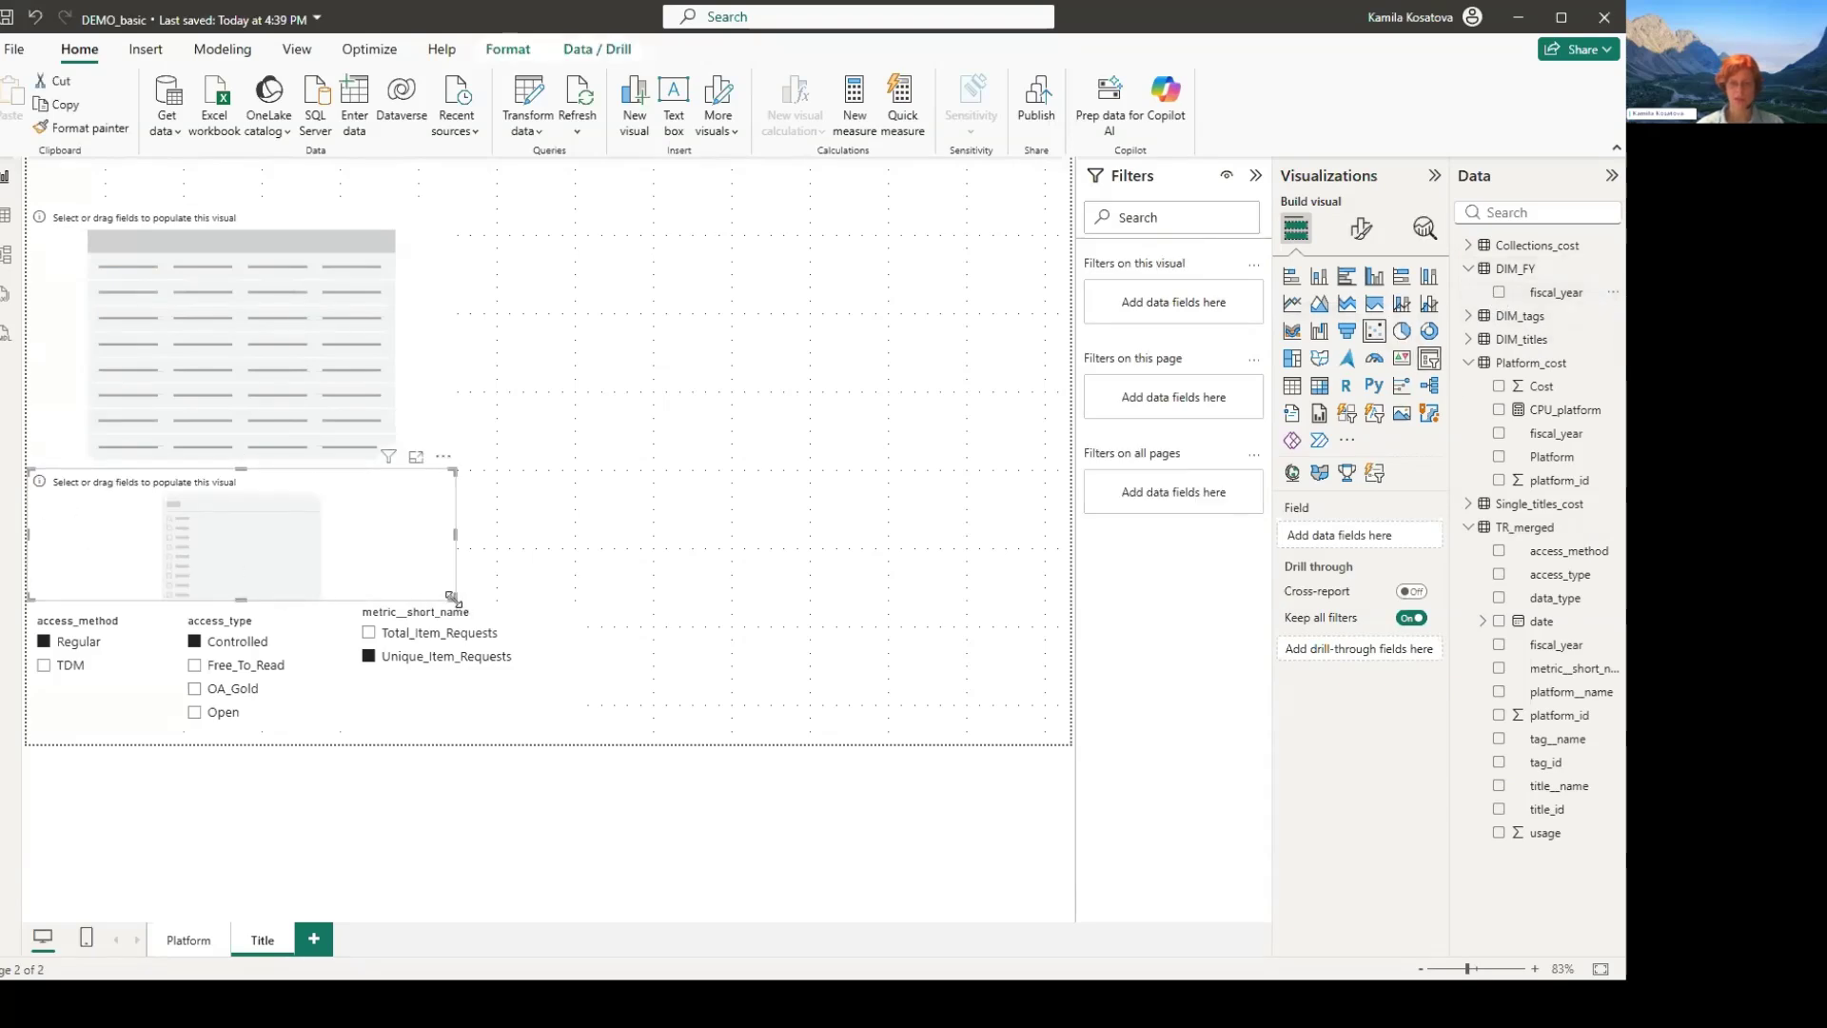
left_click(1499, 292)
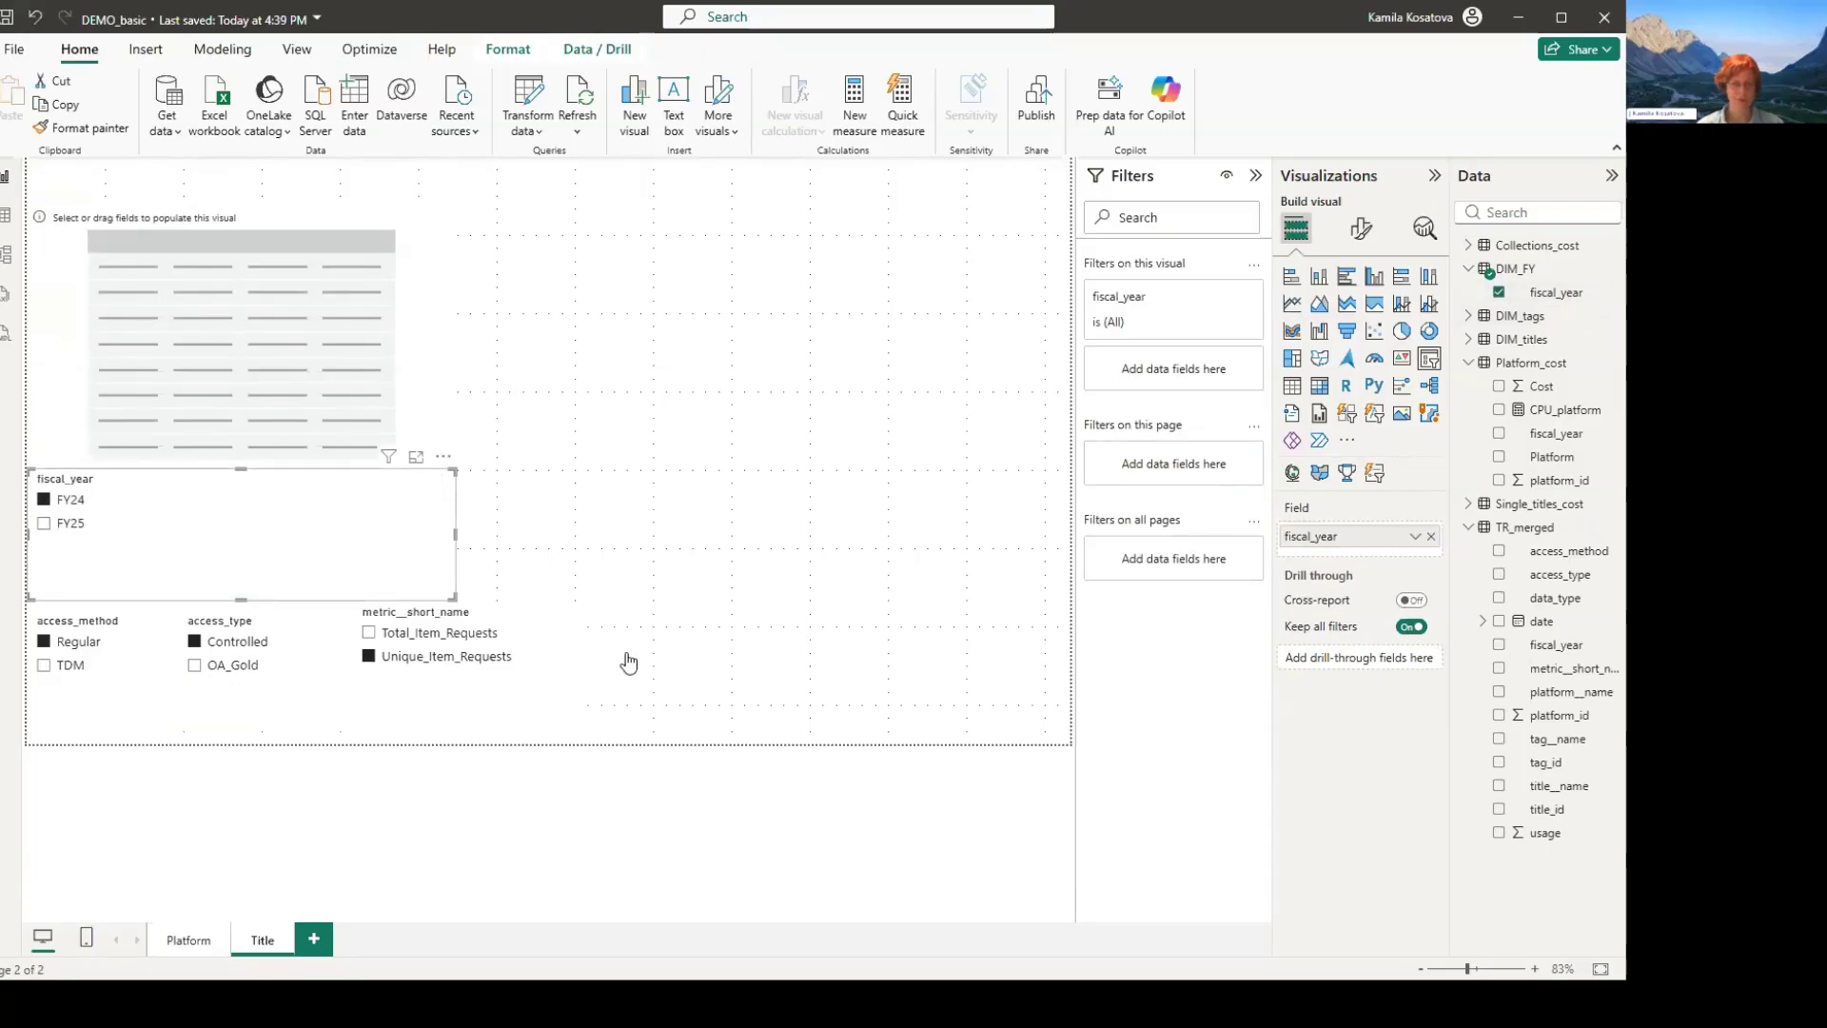
left_click_drag(455, 597, 243, 588)
left_click_drag(215, 479, 728, 613)
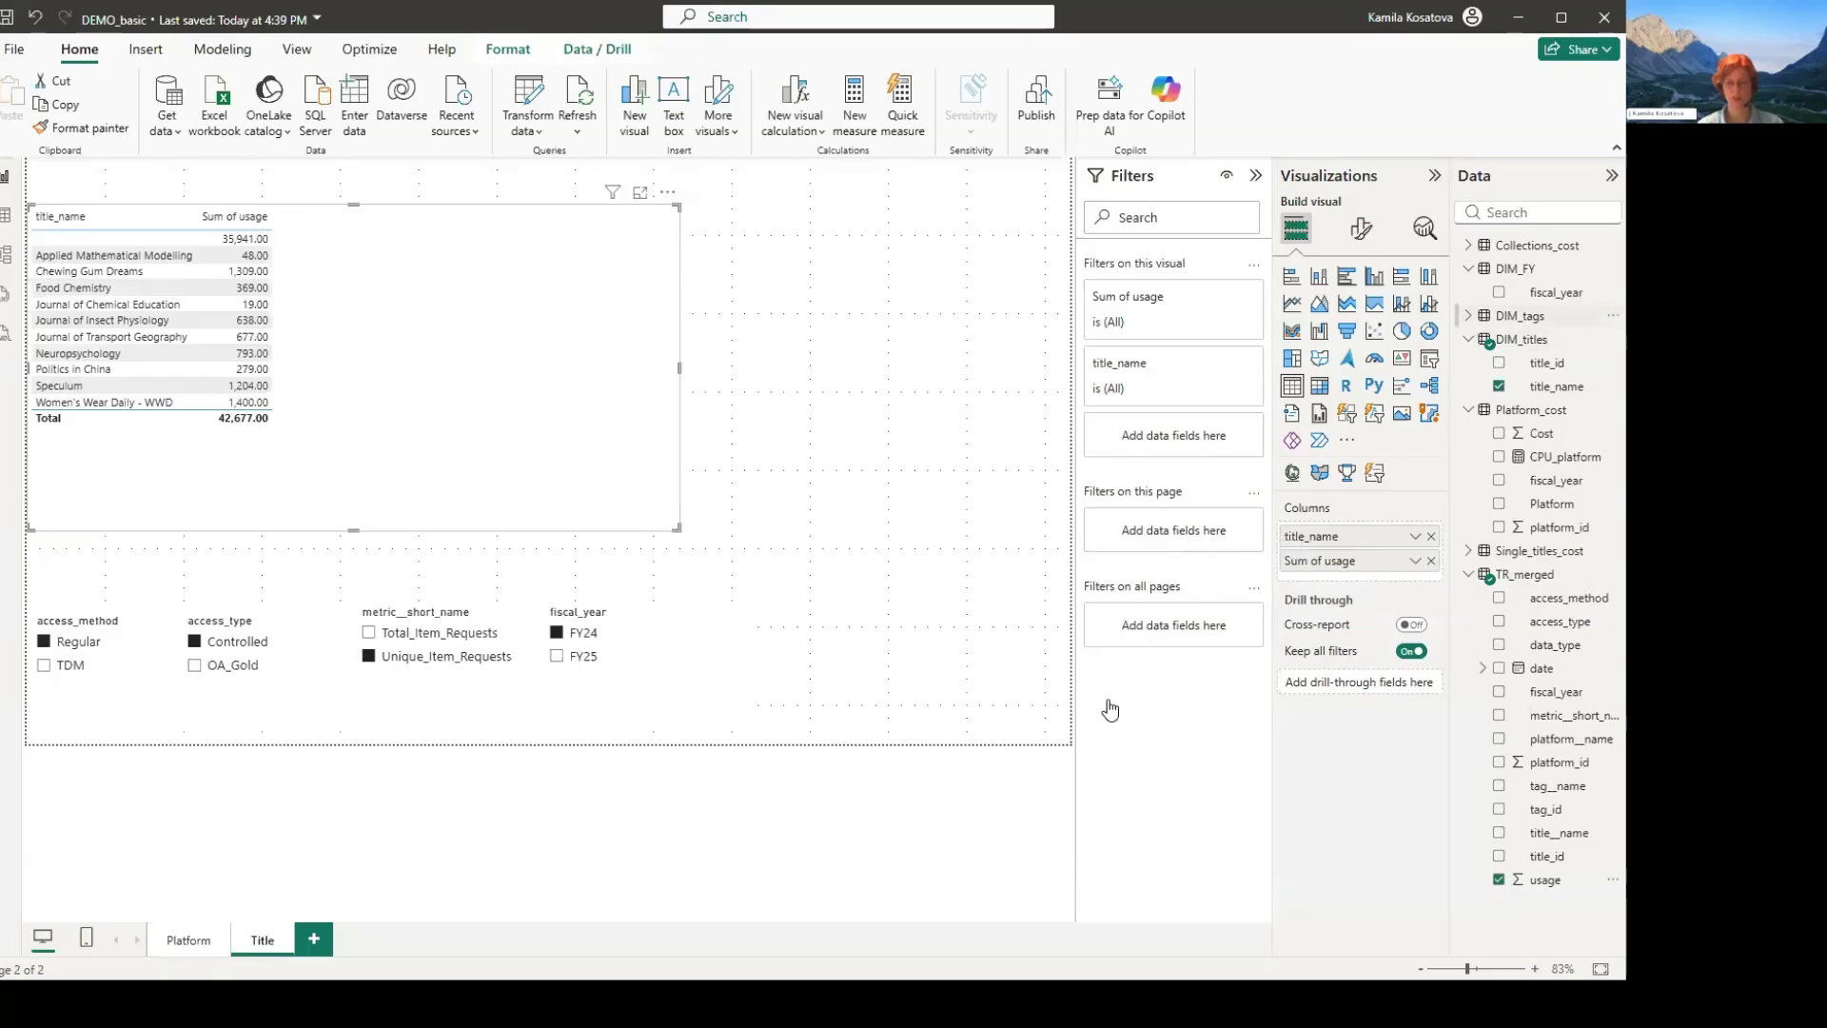
- Add tag__name from DIM_tags as a page filter and limit it to Single_title
left_click(1469, 316)
left_click_drag(1557, 340, 1192, 538)
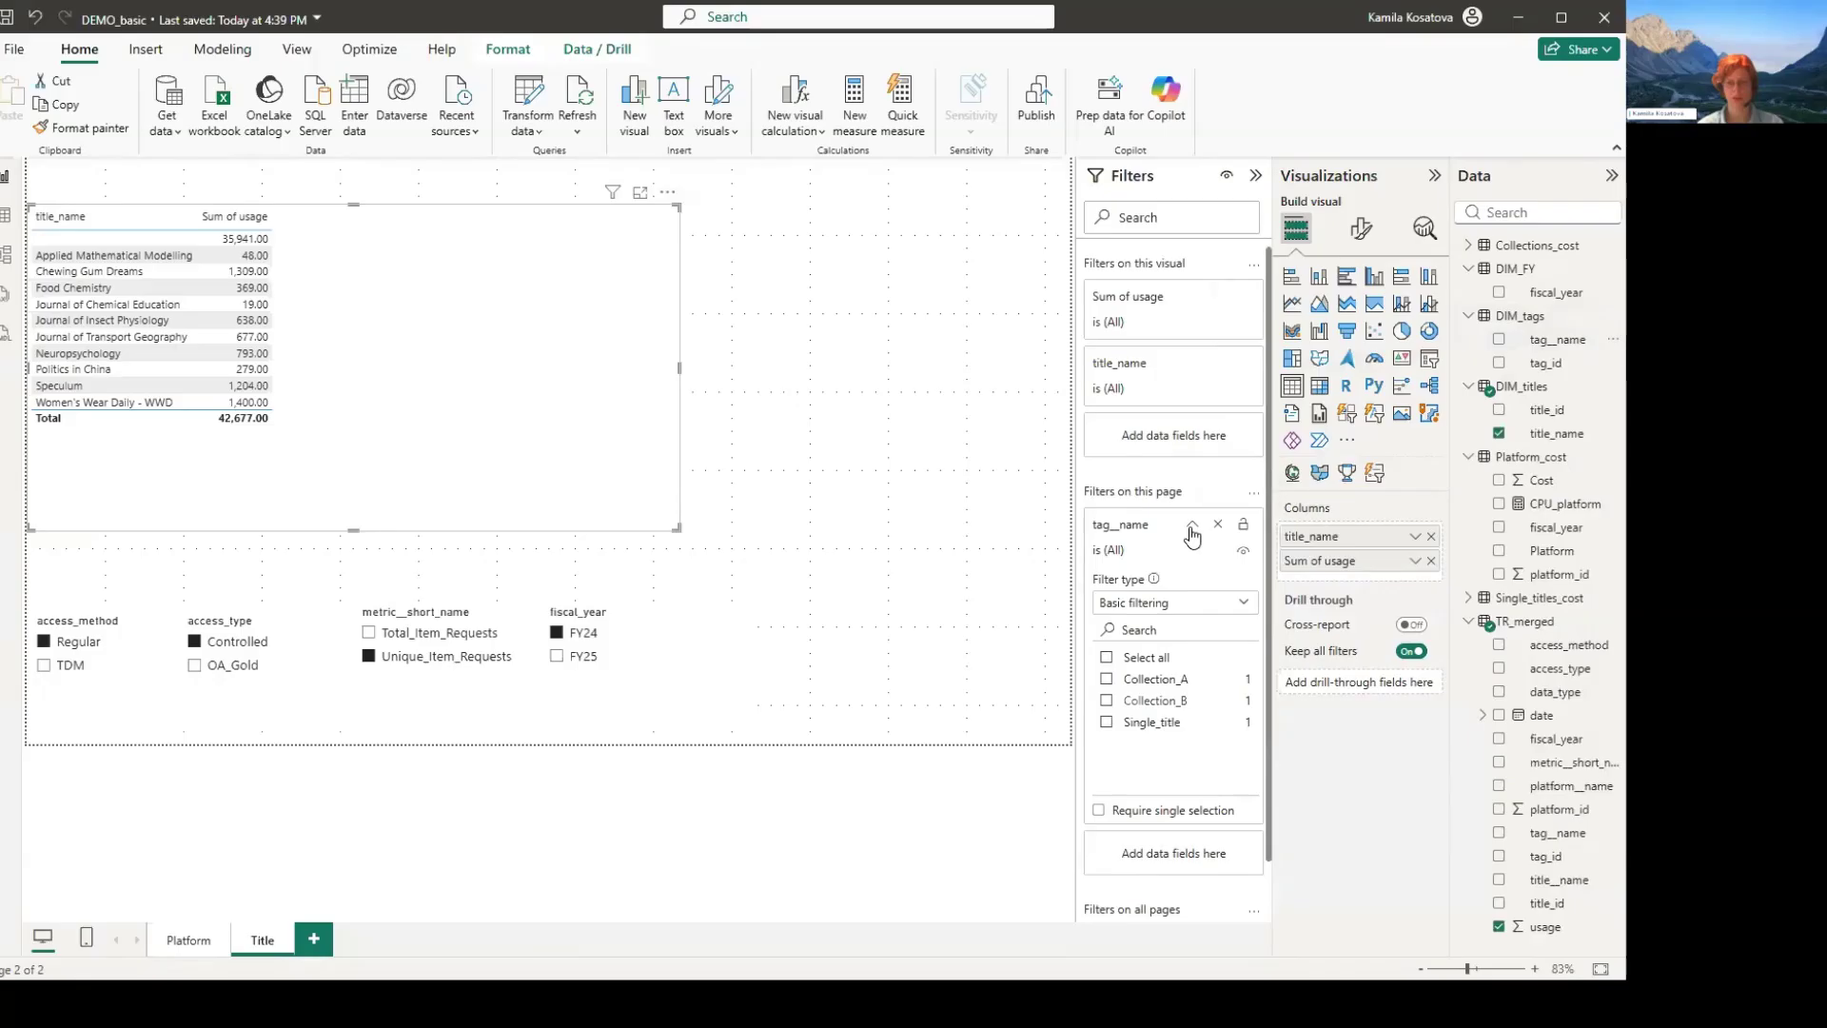
left_click(1106, 722)
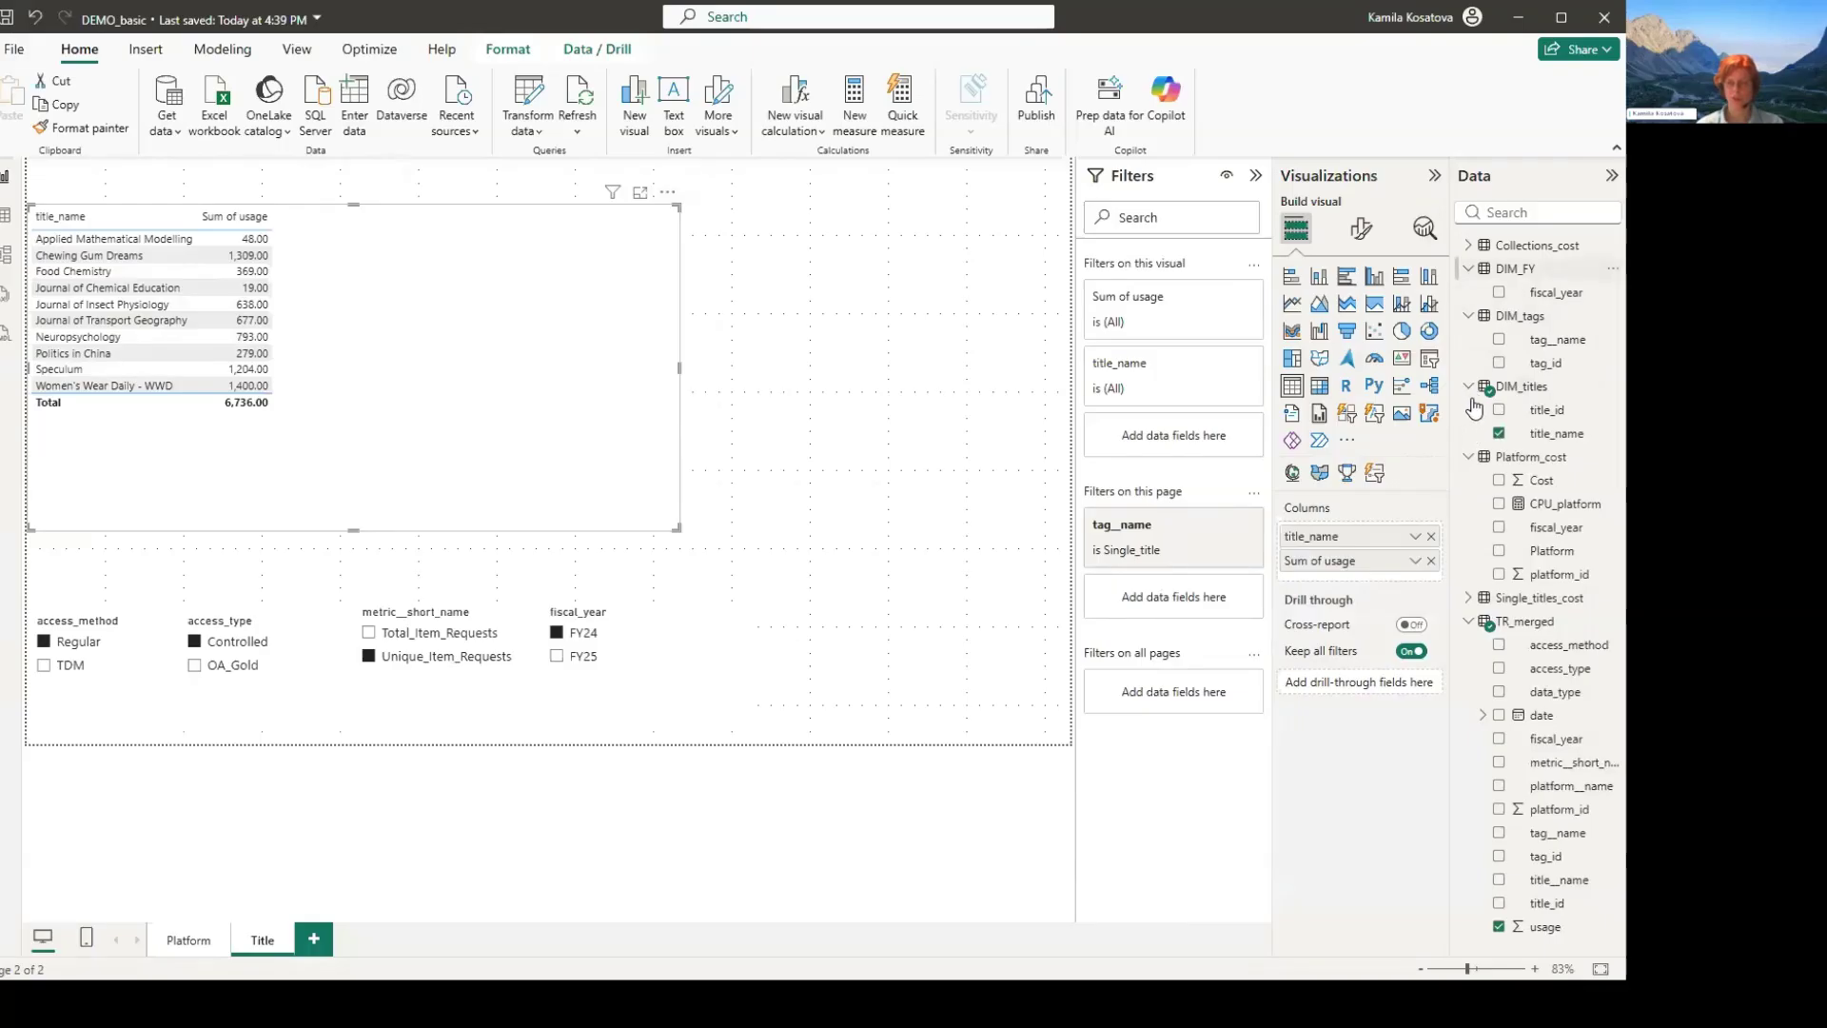
- Collapse the unneeded tables in the field list and add Cost from Single_titles_cost to the title usage table
left_click(1468, 269)
left_click(1468, 292)
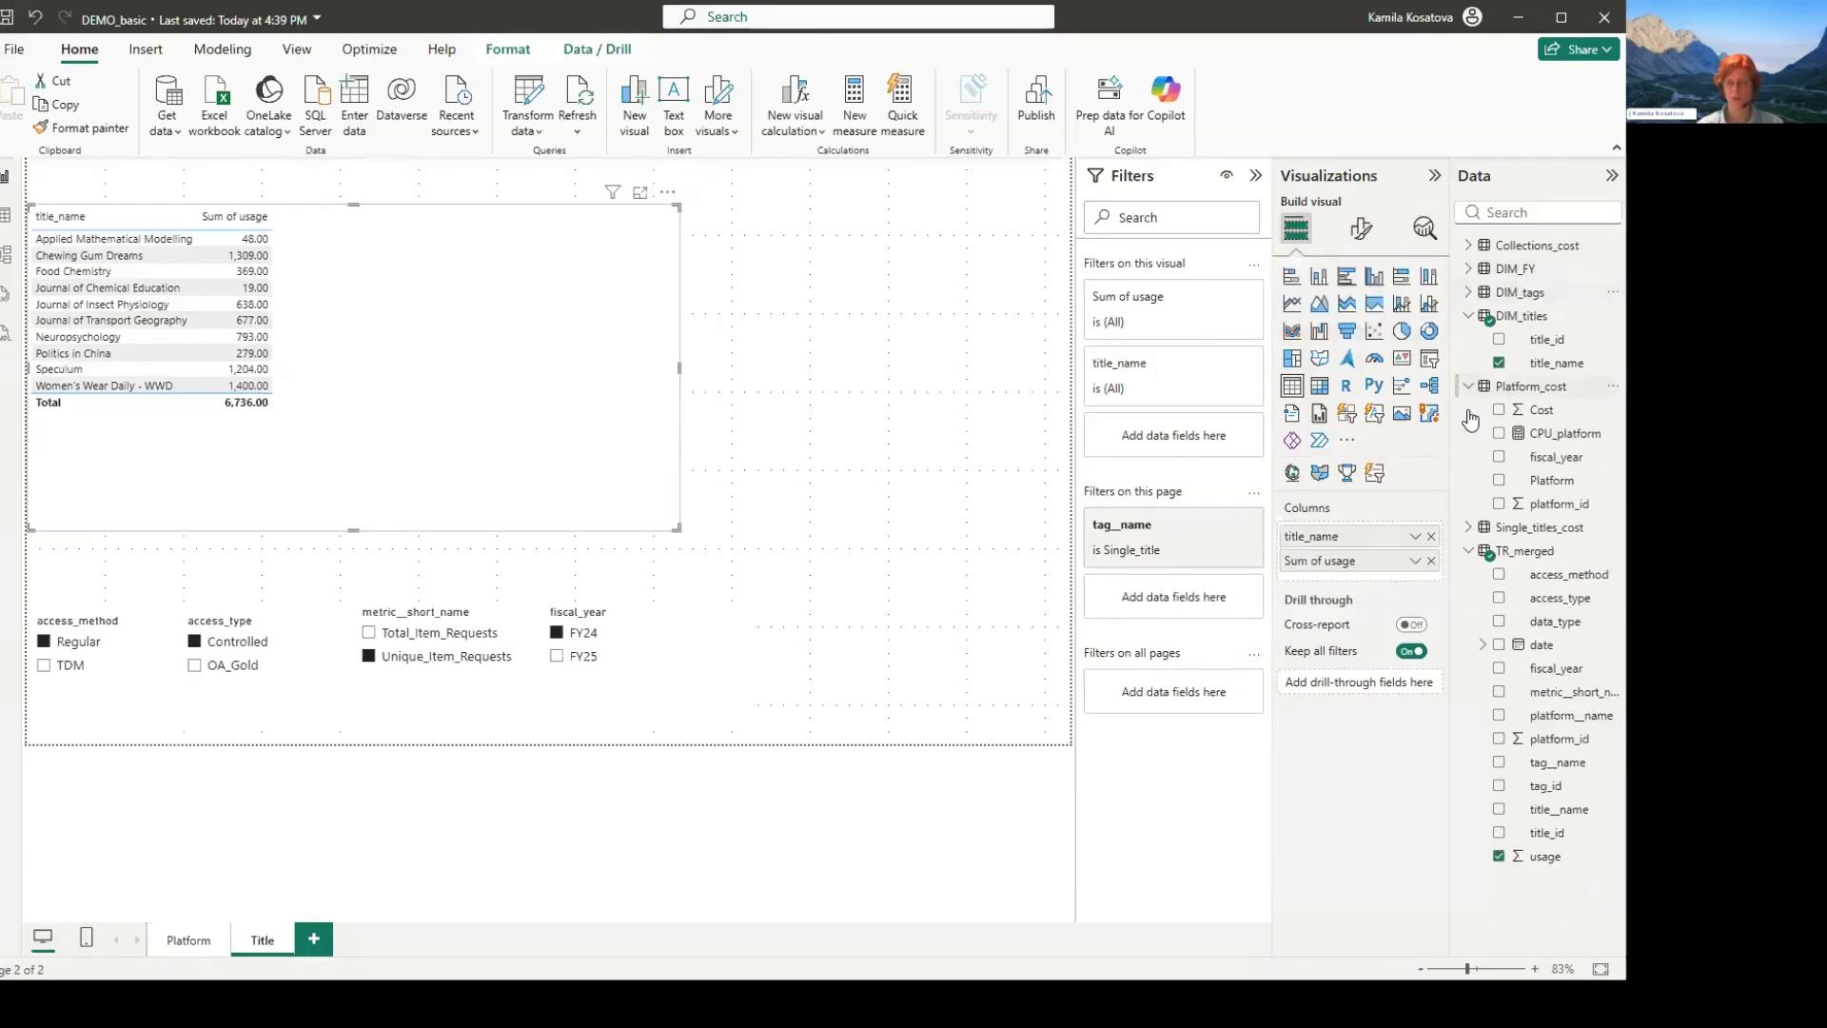
left_click(1469, 386)
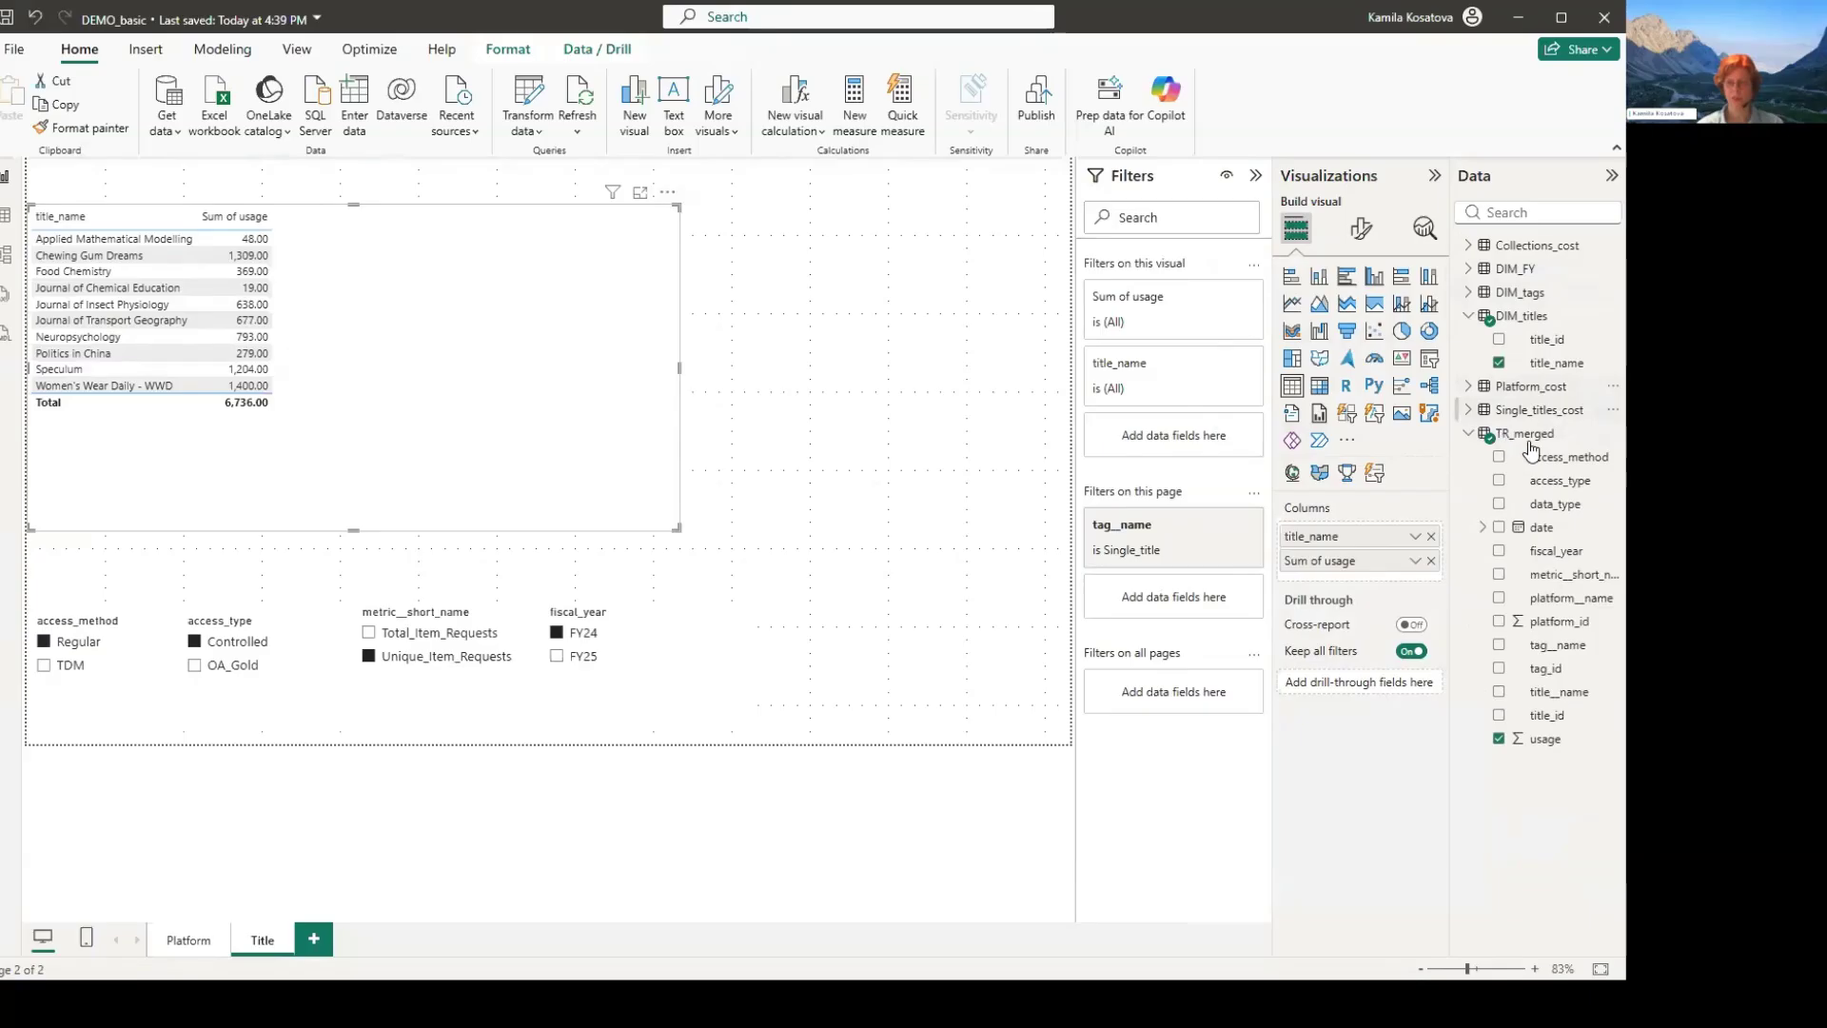
left_click(1468, 410)
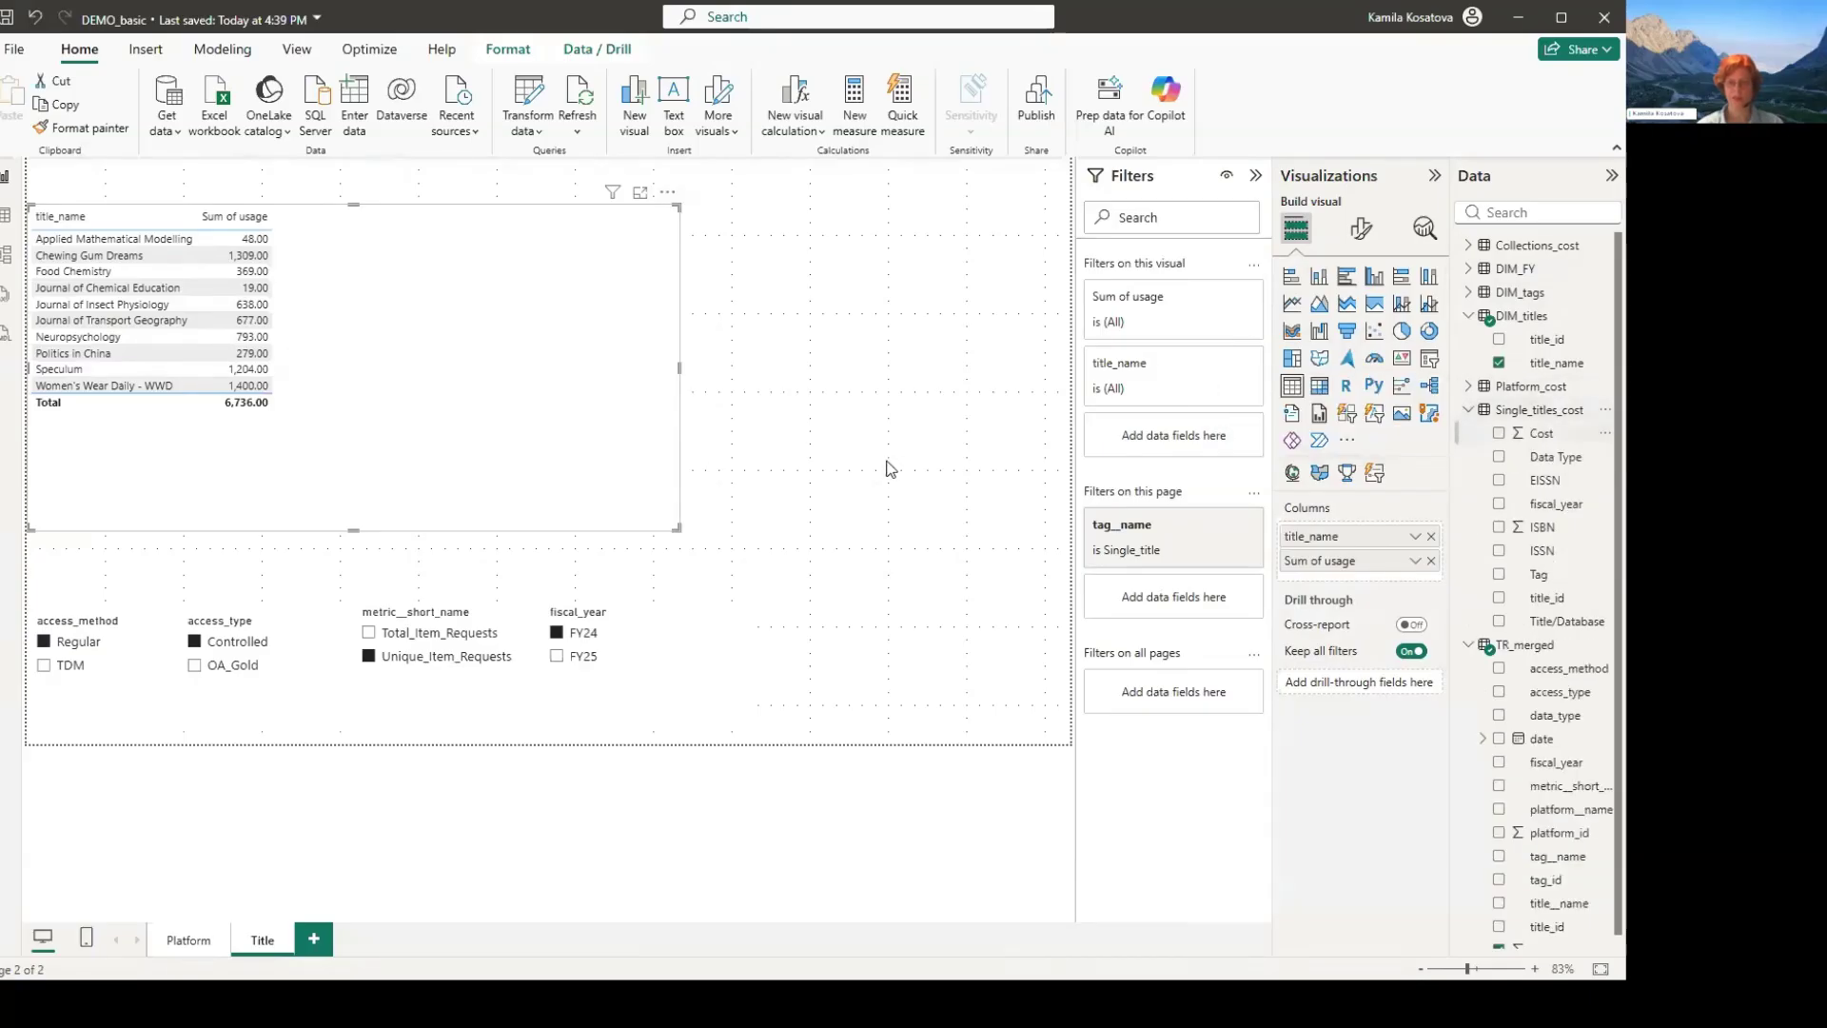
left_click(1498, 433)
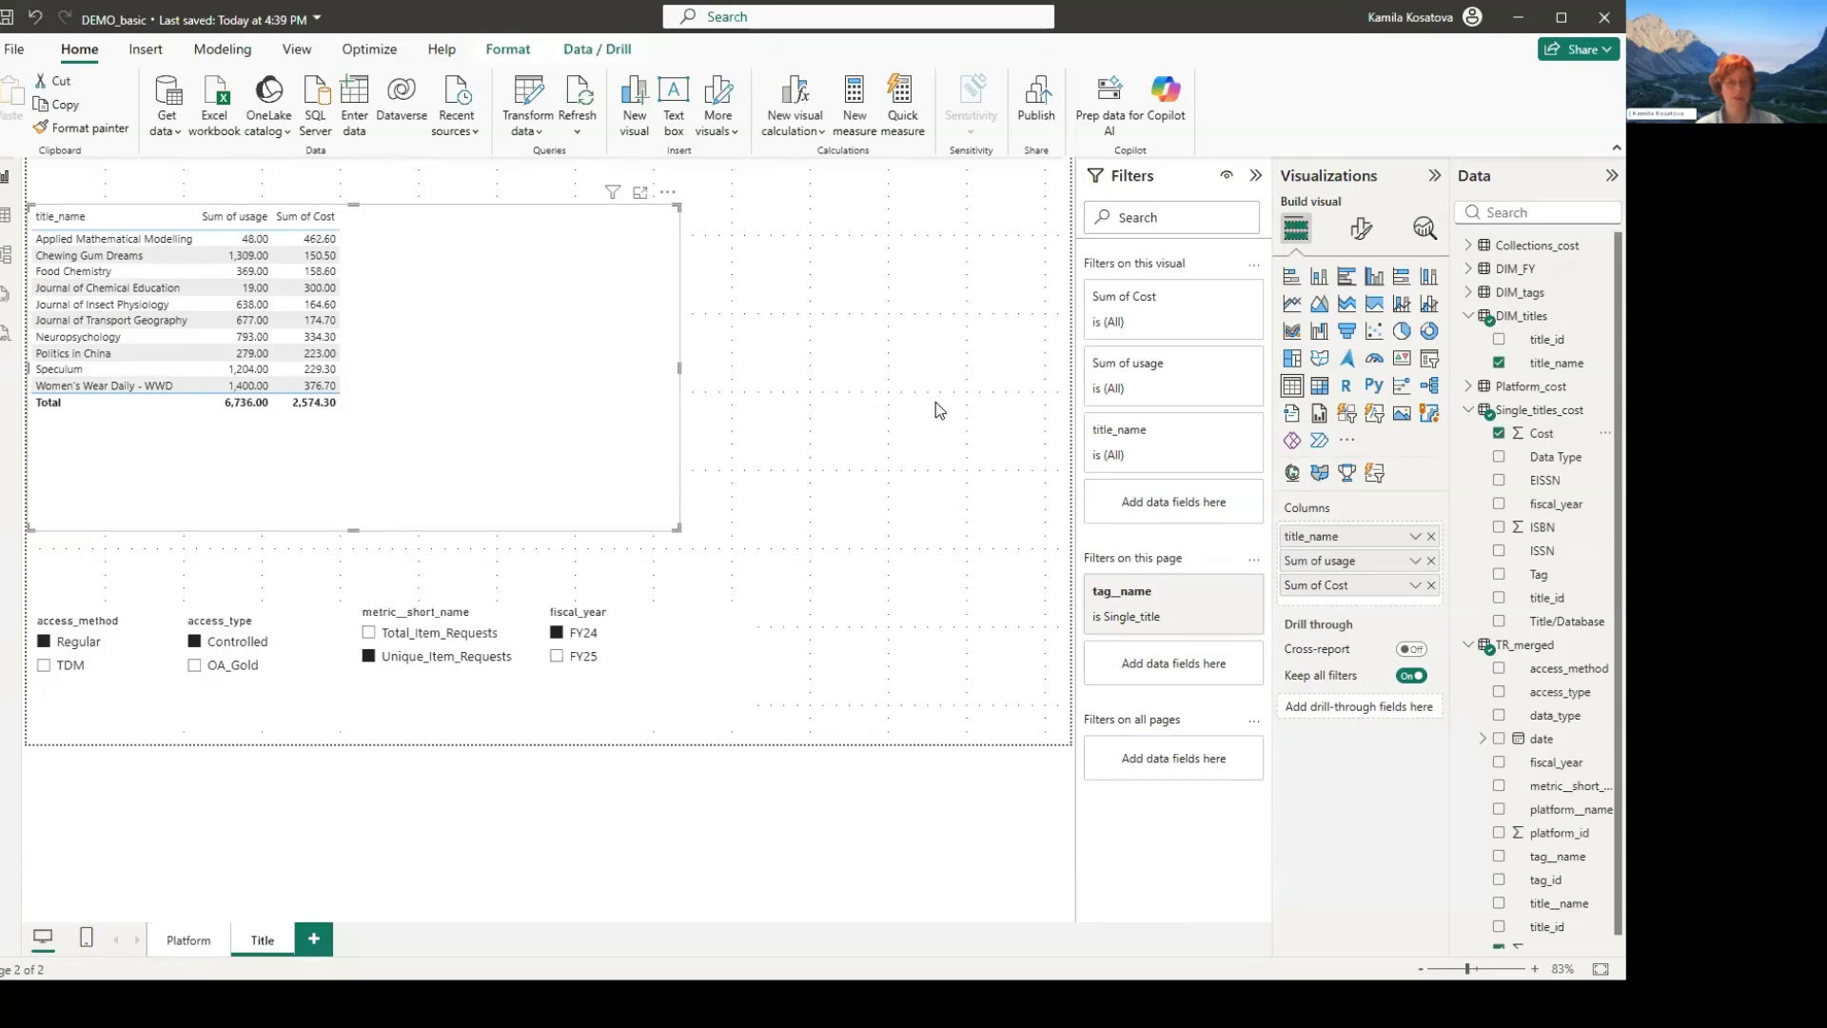
- Sort the title table by Sum of usage
left_click(668, 192)
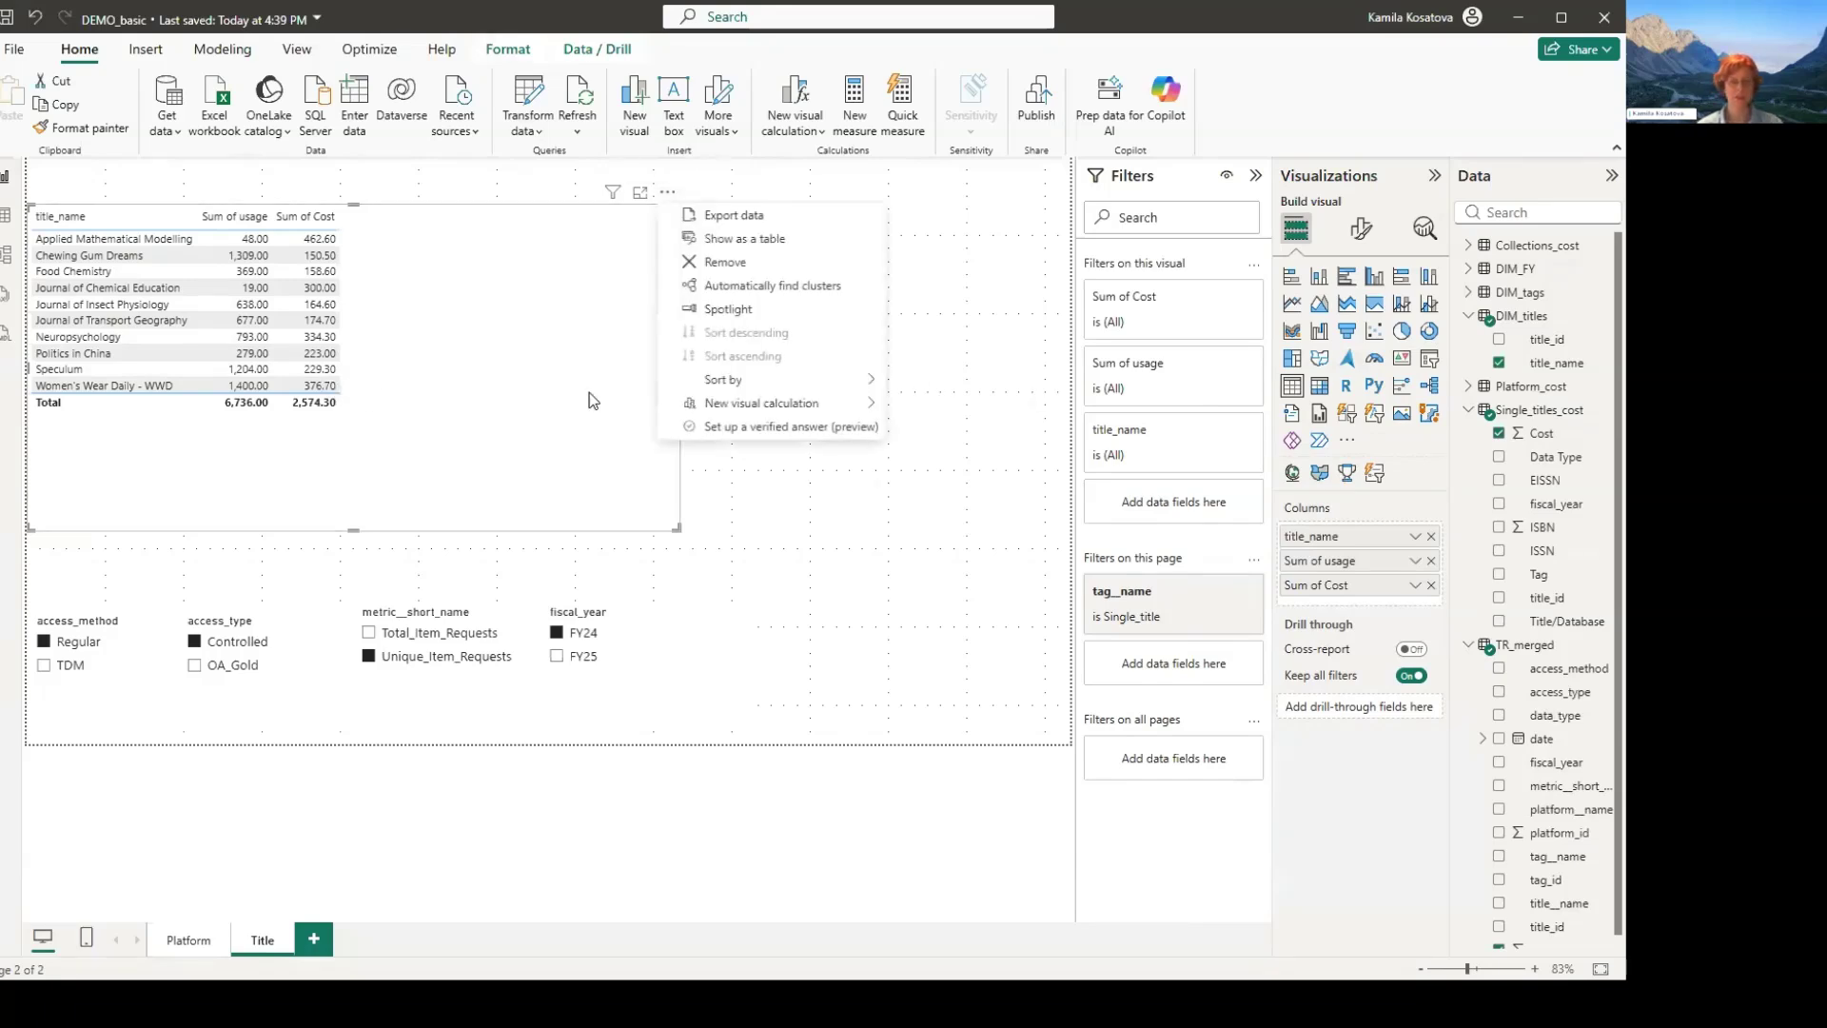
mouse_move(769, 381)
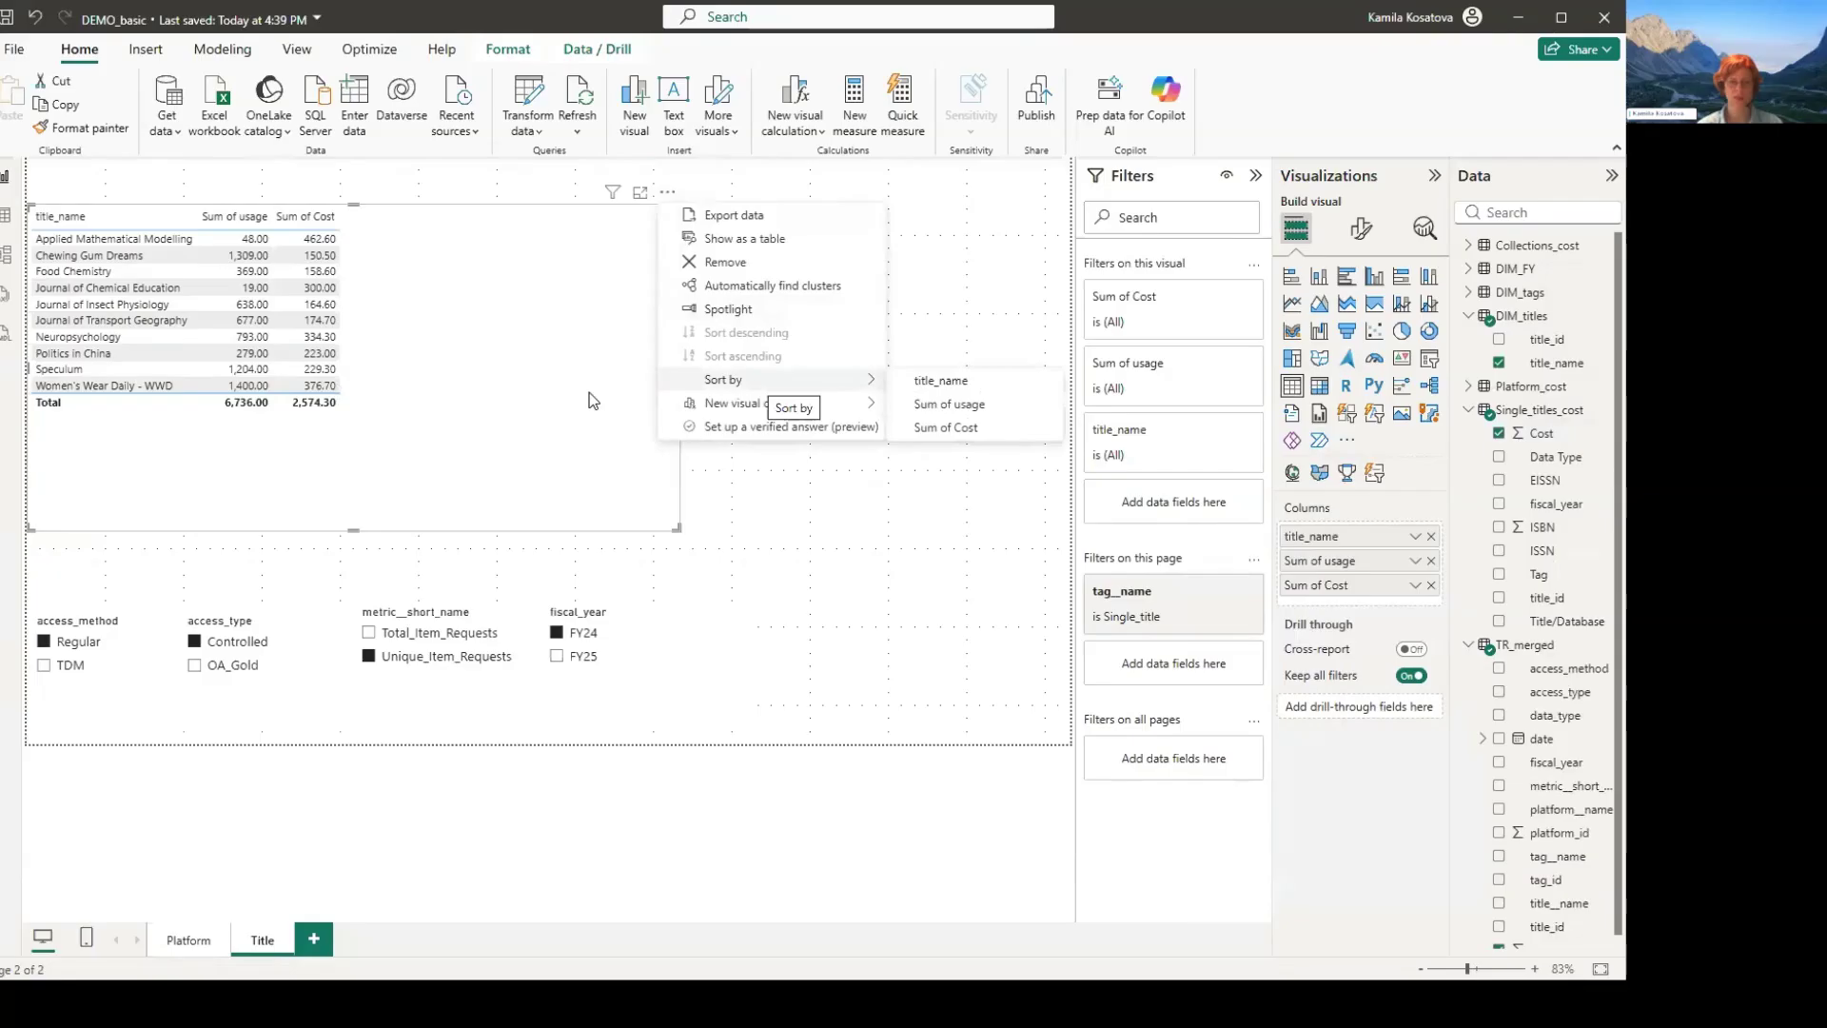
left_click(950, 404)
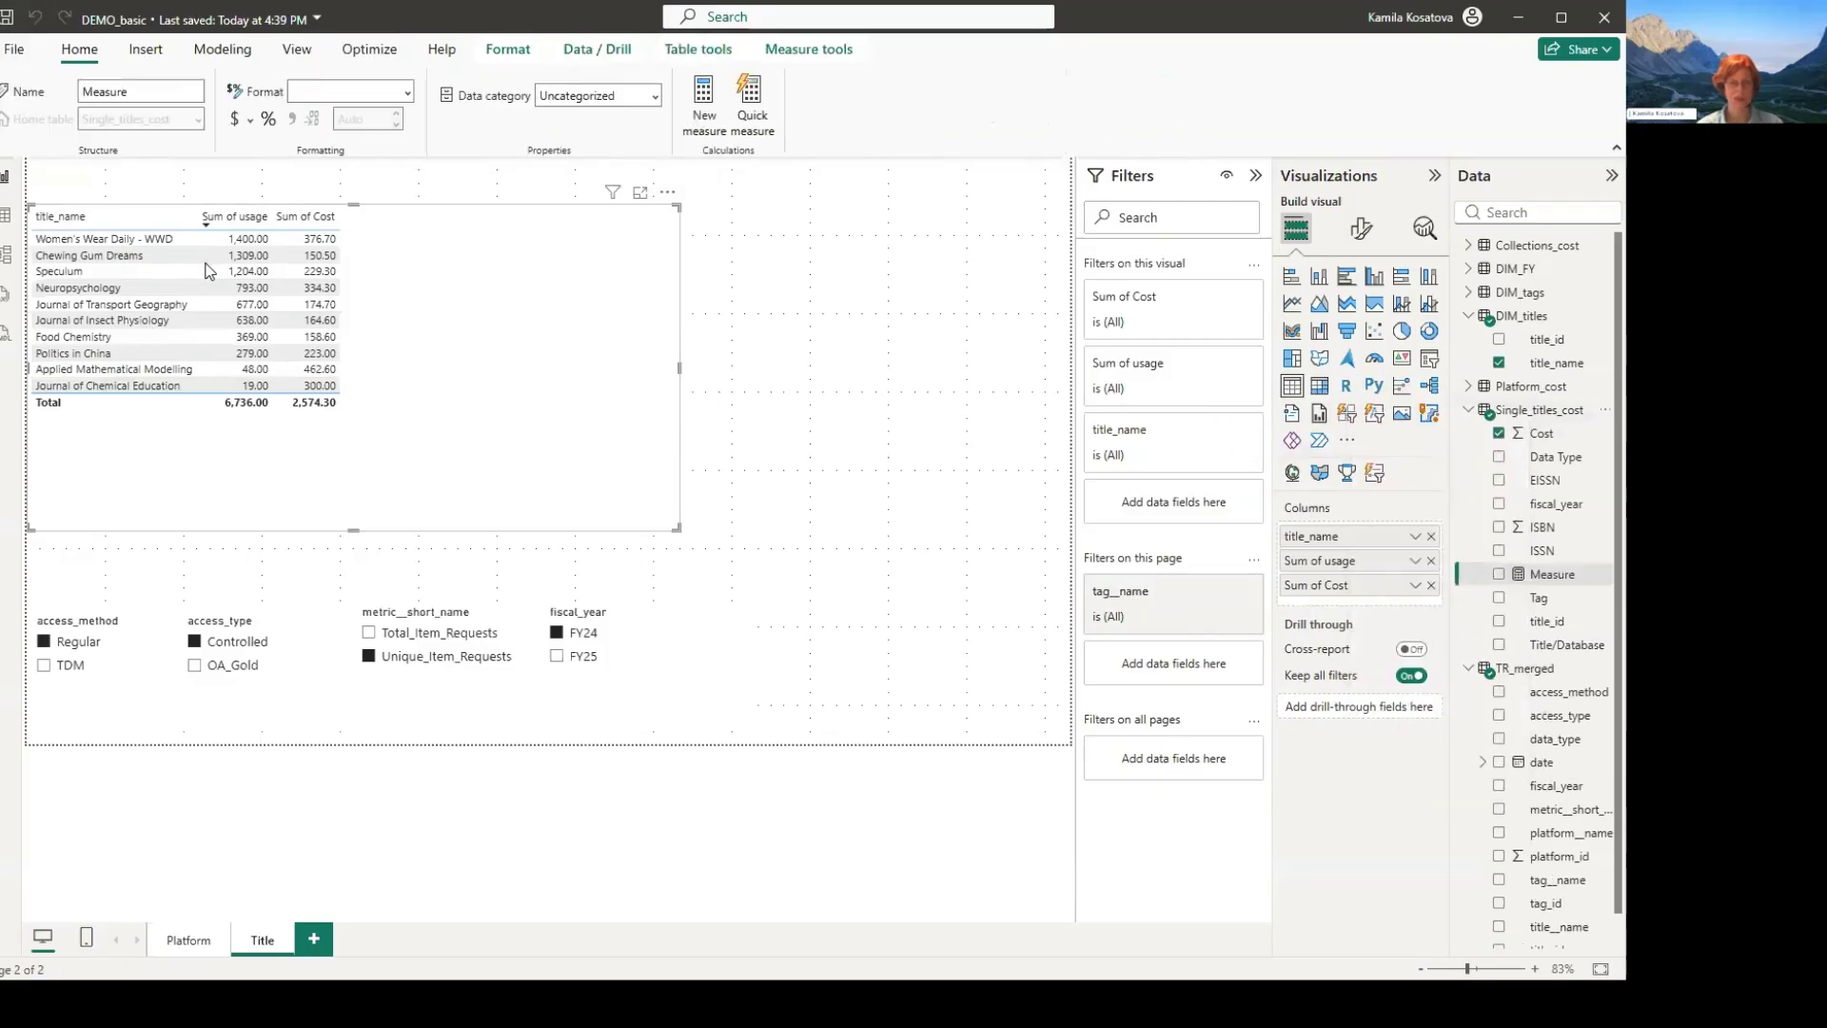
- Name the new measure in the Single_titles_cost table CPU_titles
key("Right")
key("Left")
key("Left")
key("Left")
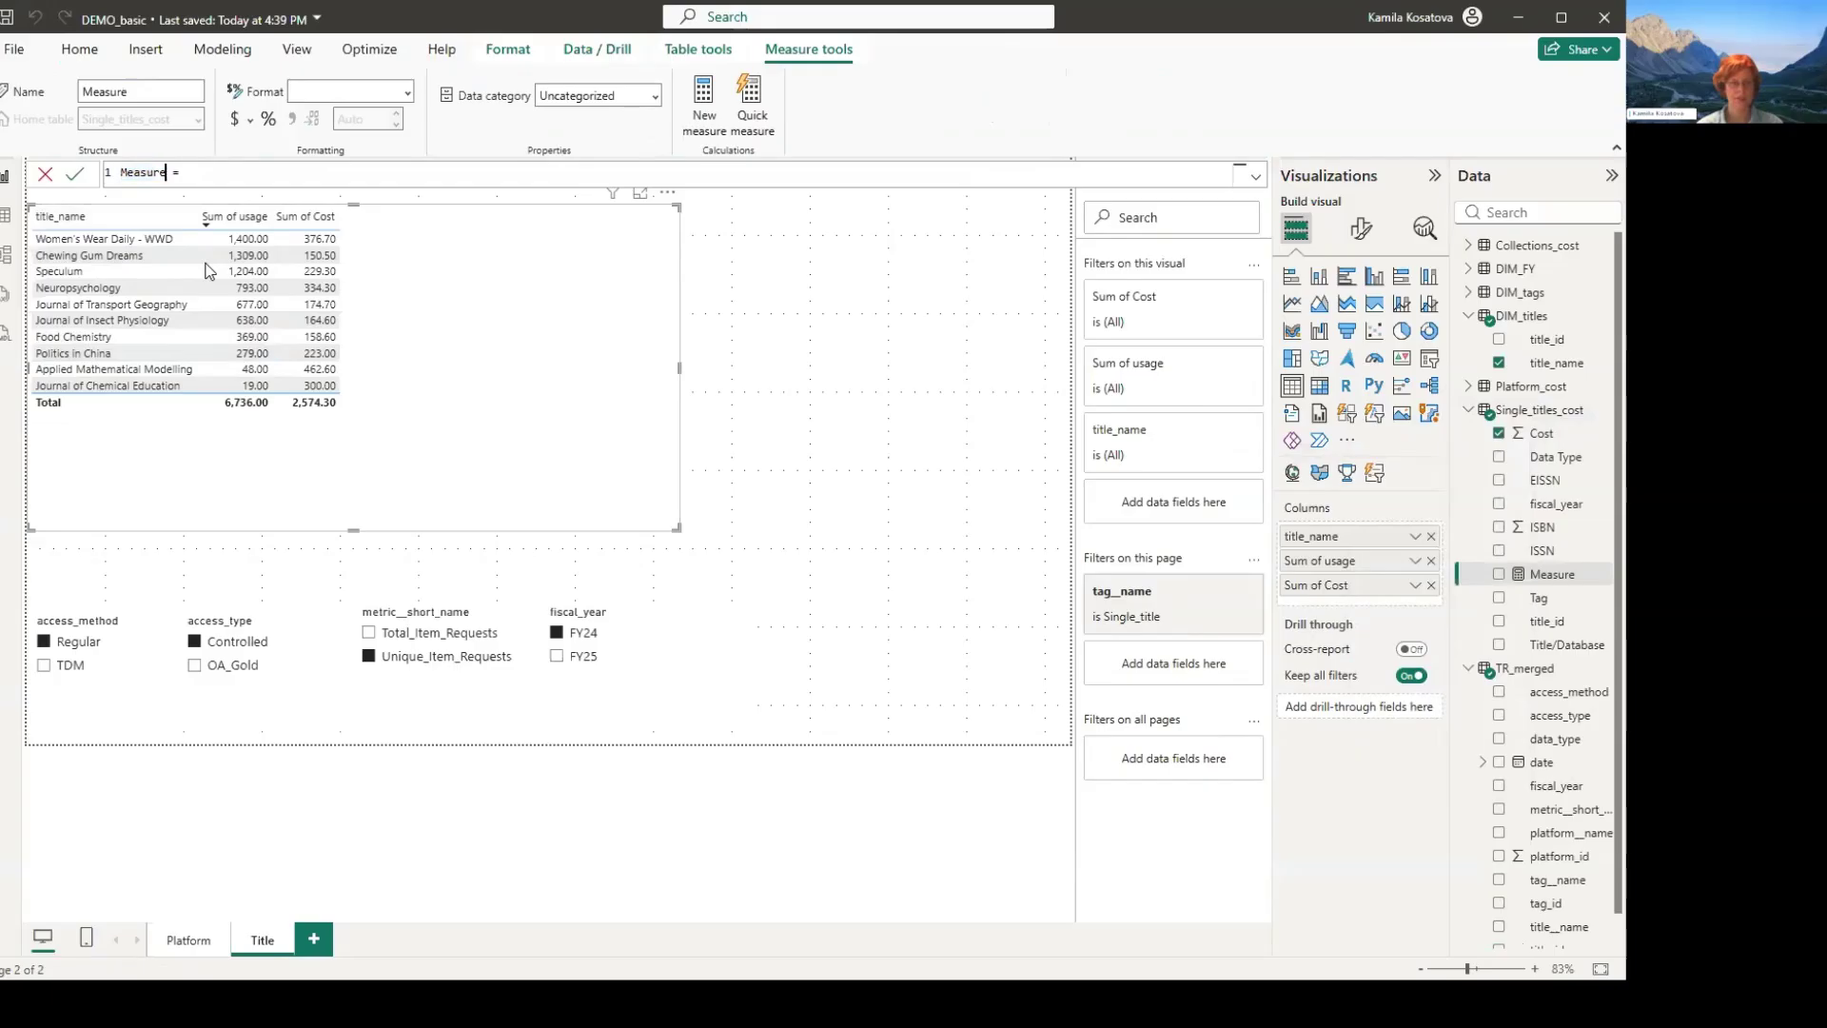
key("ctrl+shift+Left")
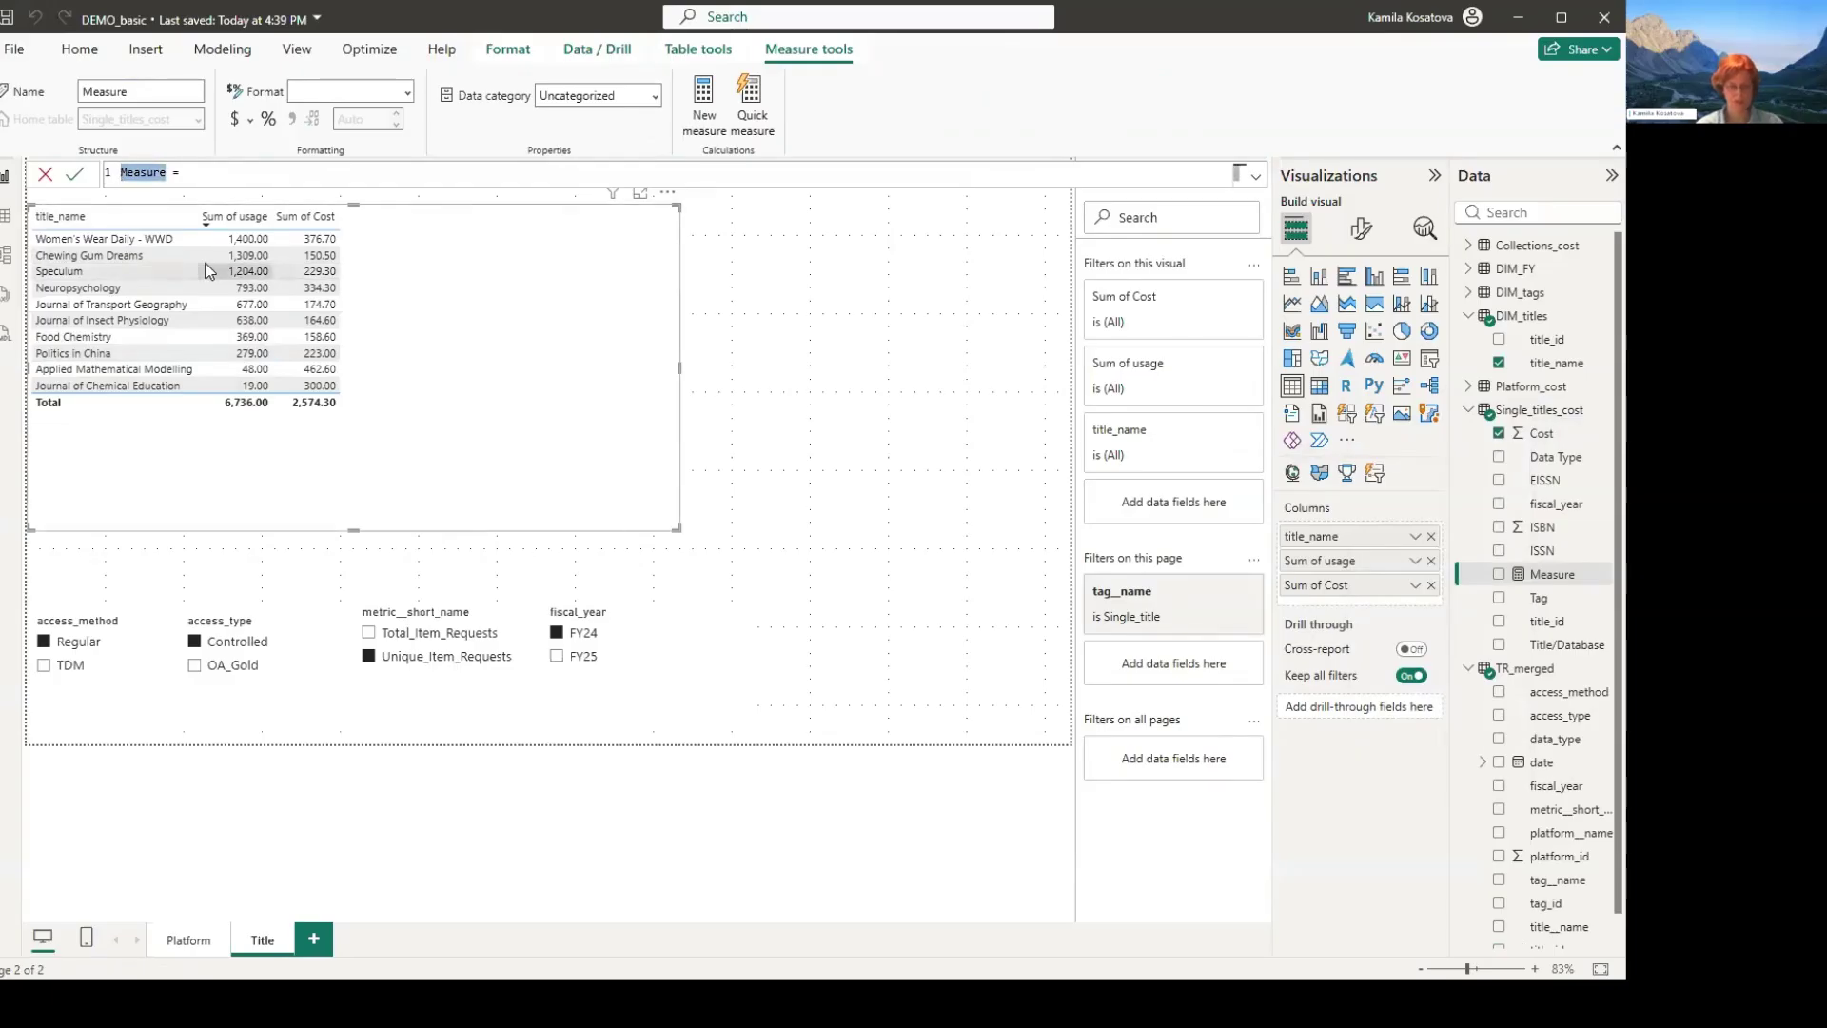
type("CPU")
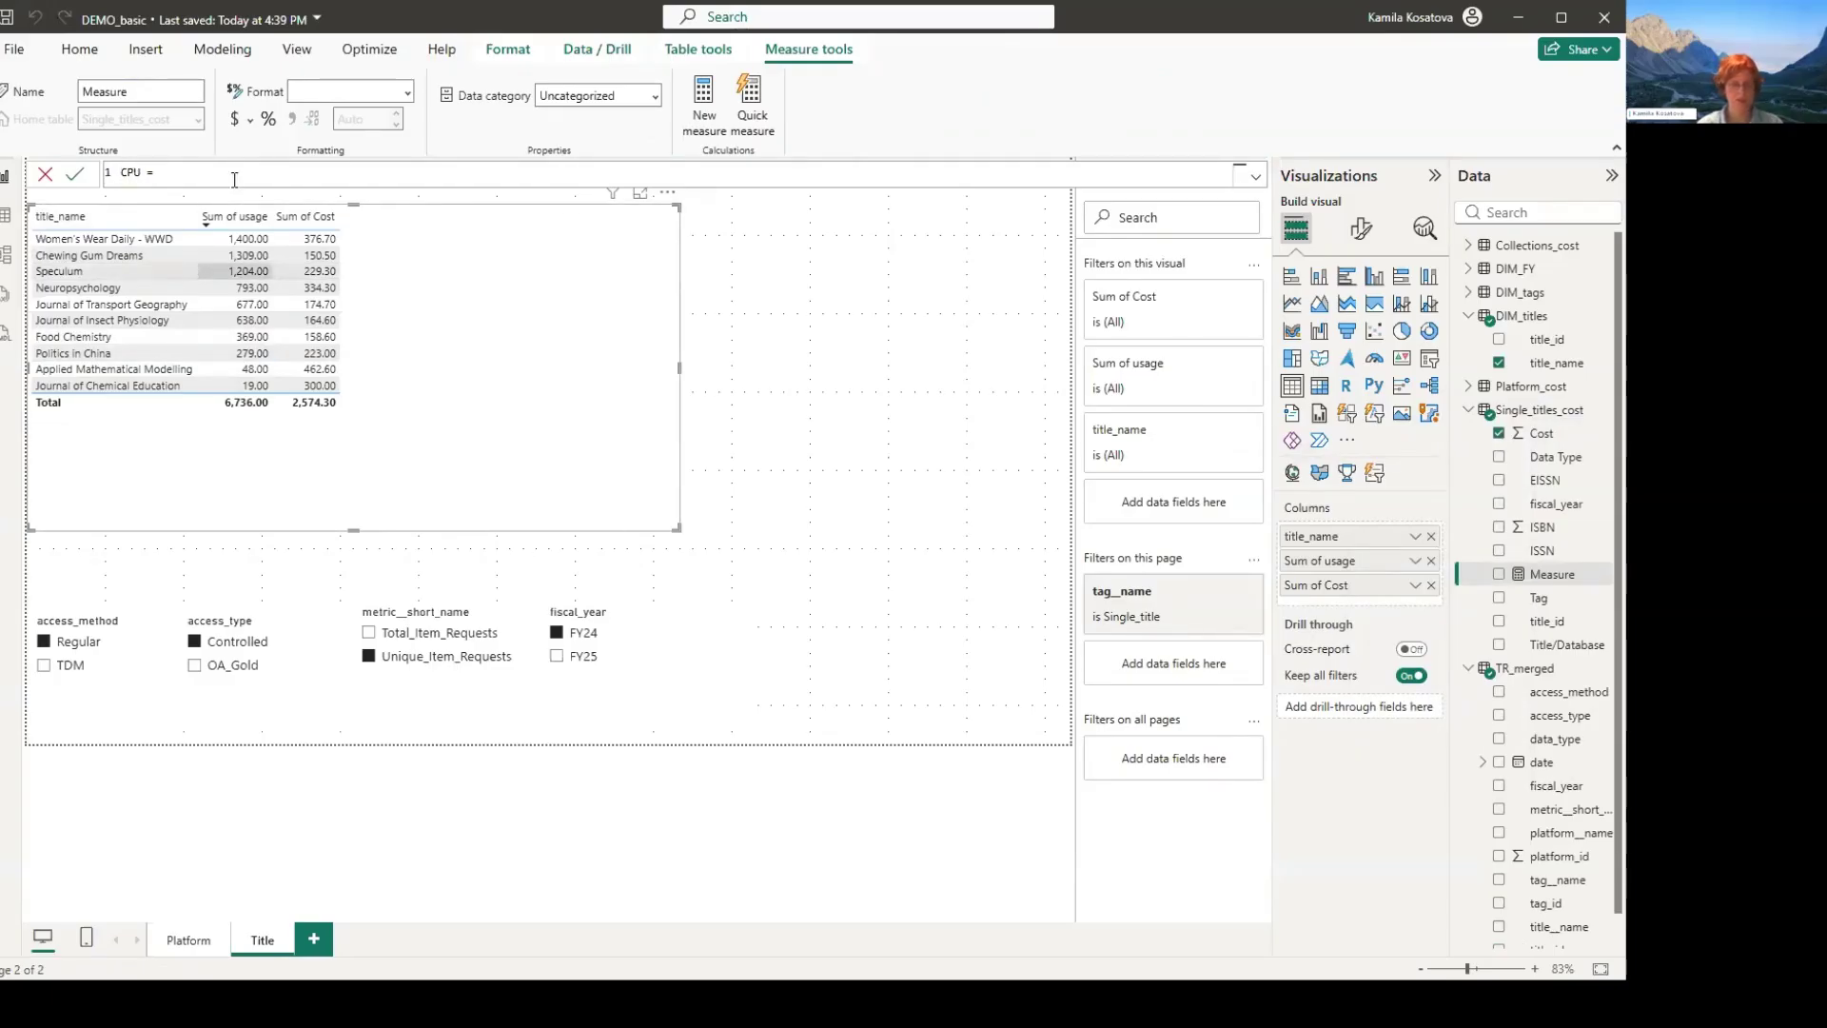
key("BackSpace")
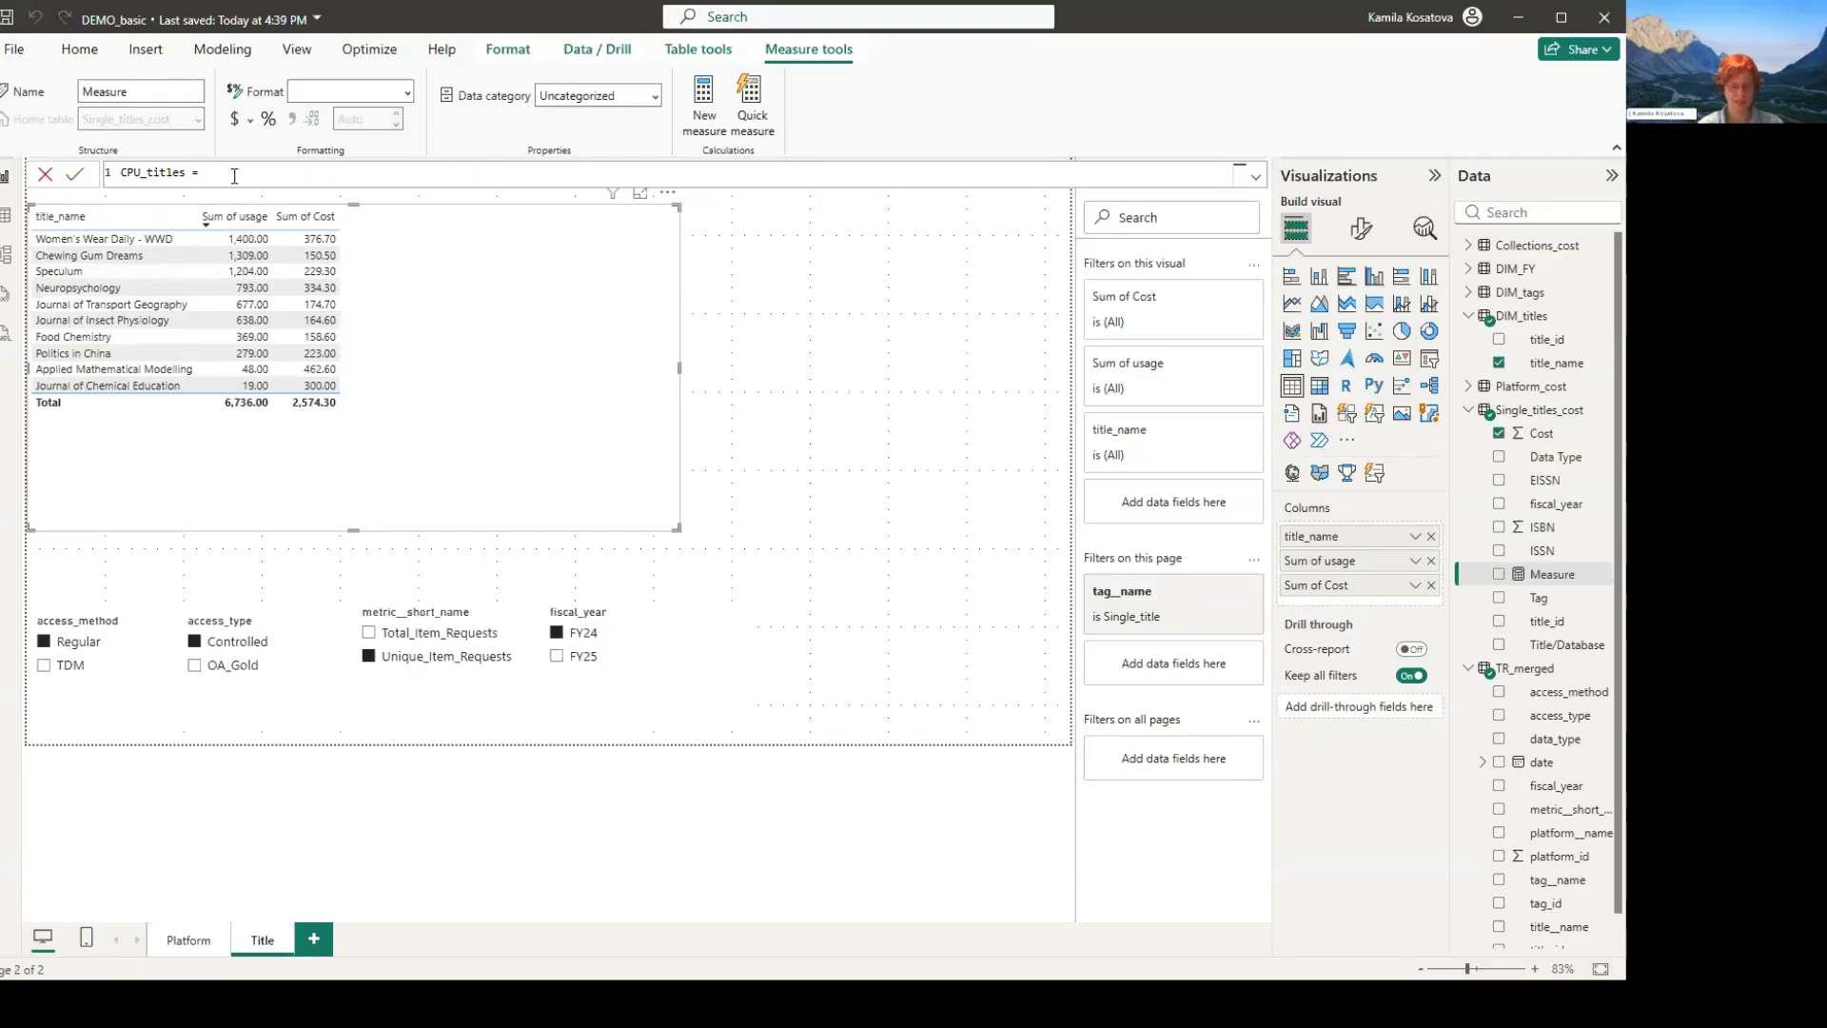
- Start the CPU_titles formula as a DIVIDE with the sum of Single_titles_cost[Cost] as the numerator
type("divide")
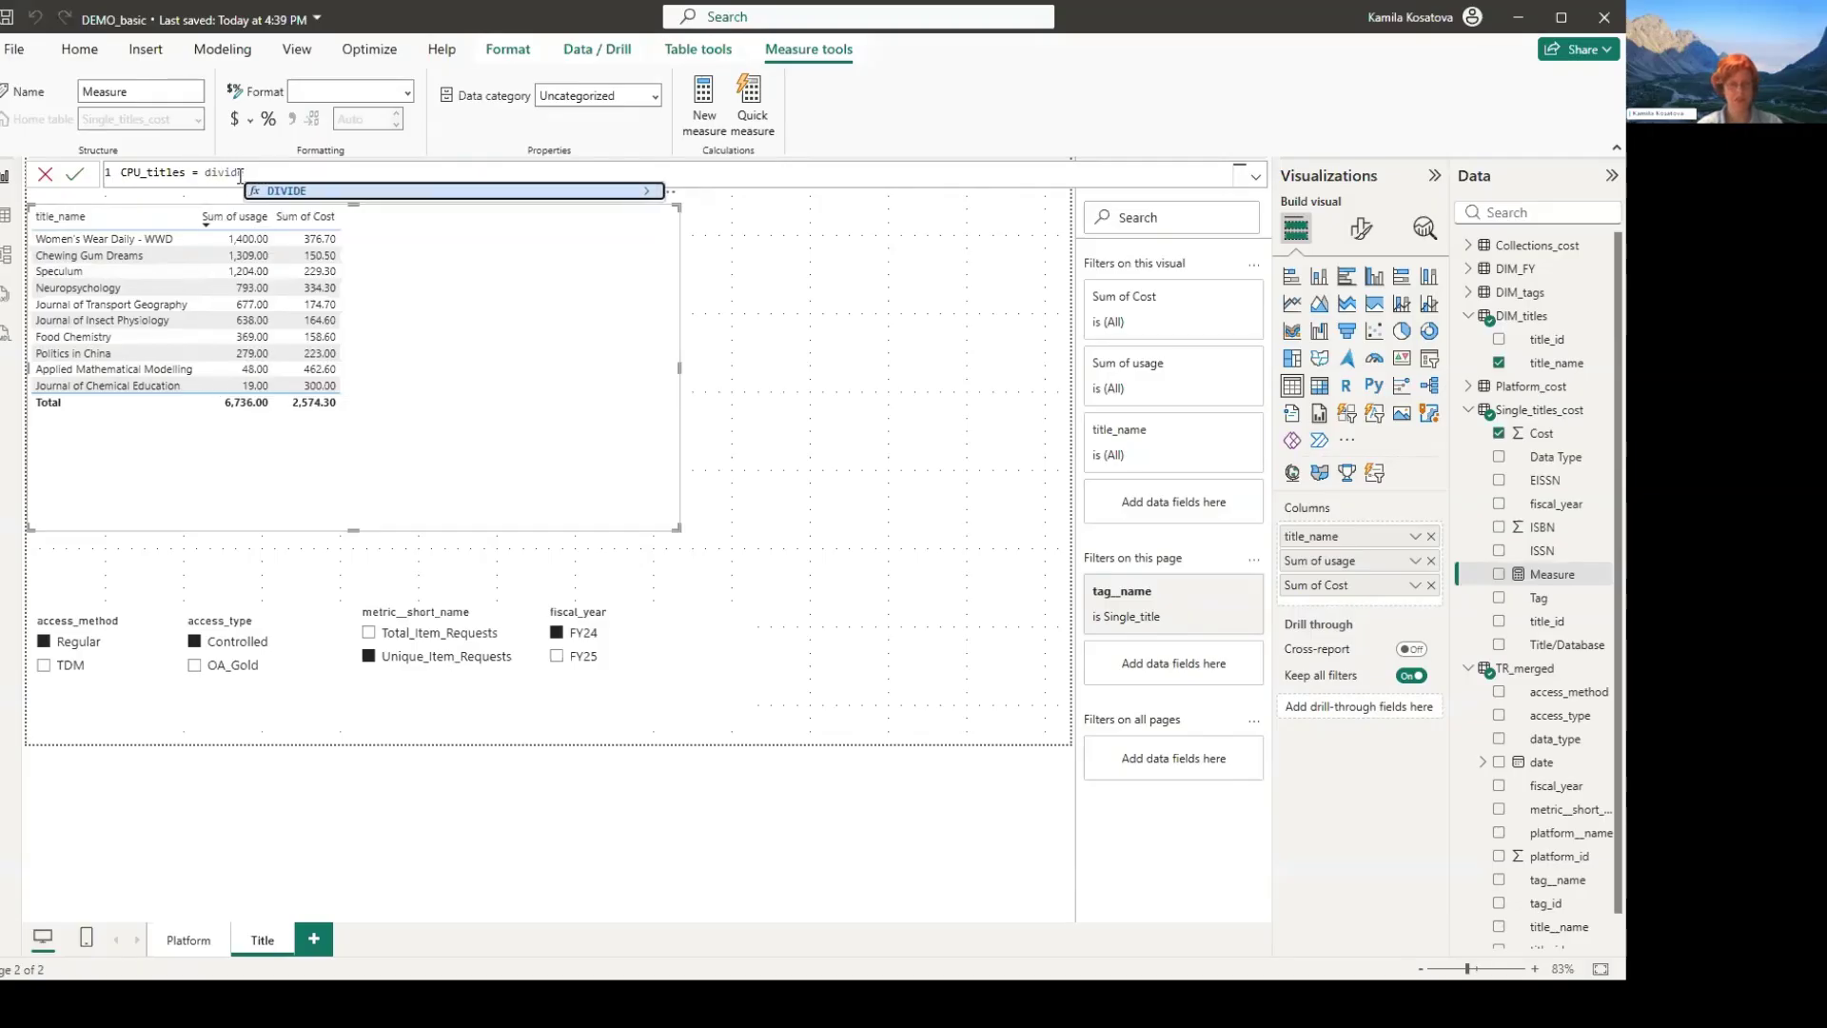
type(" (sum")
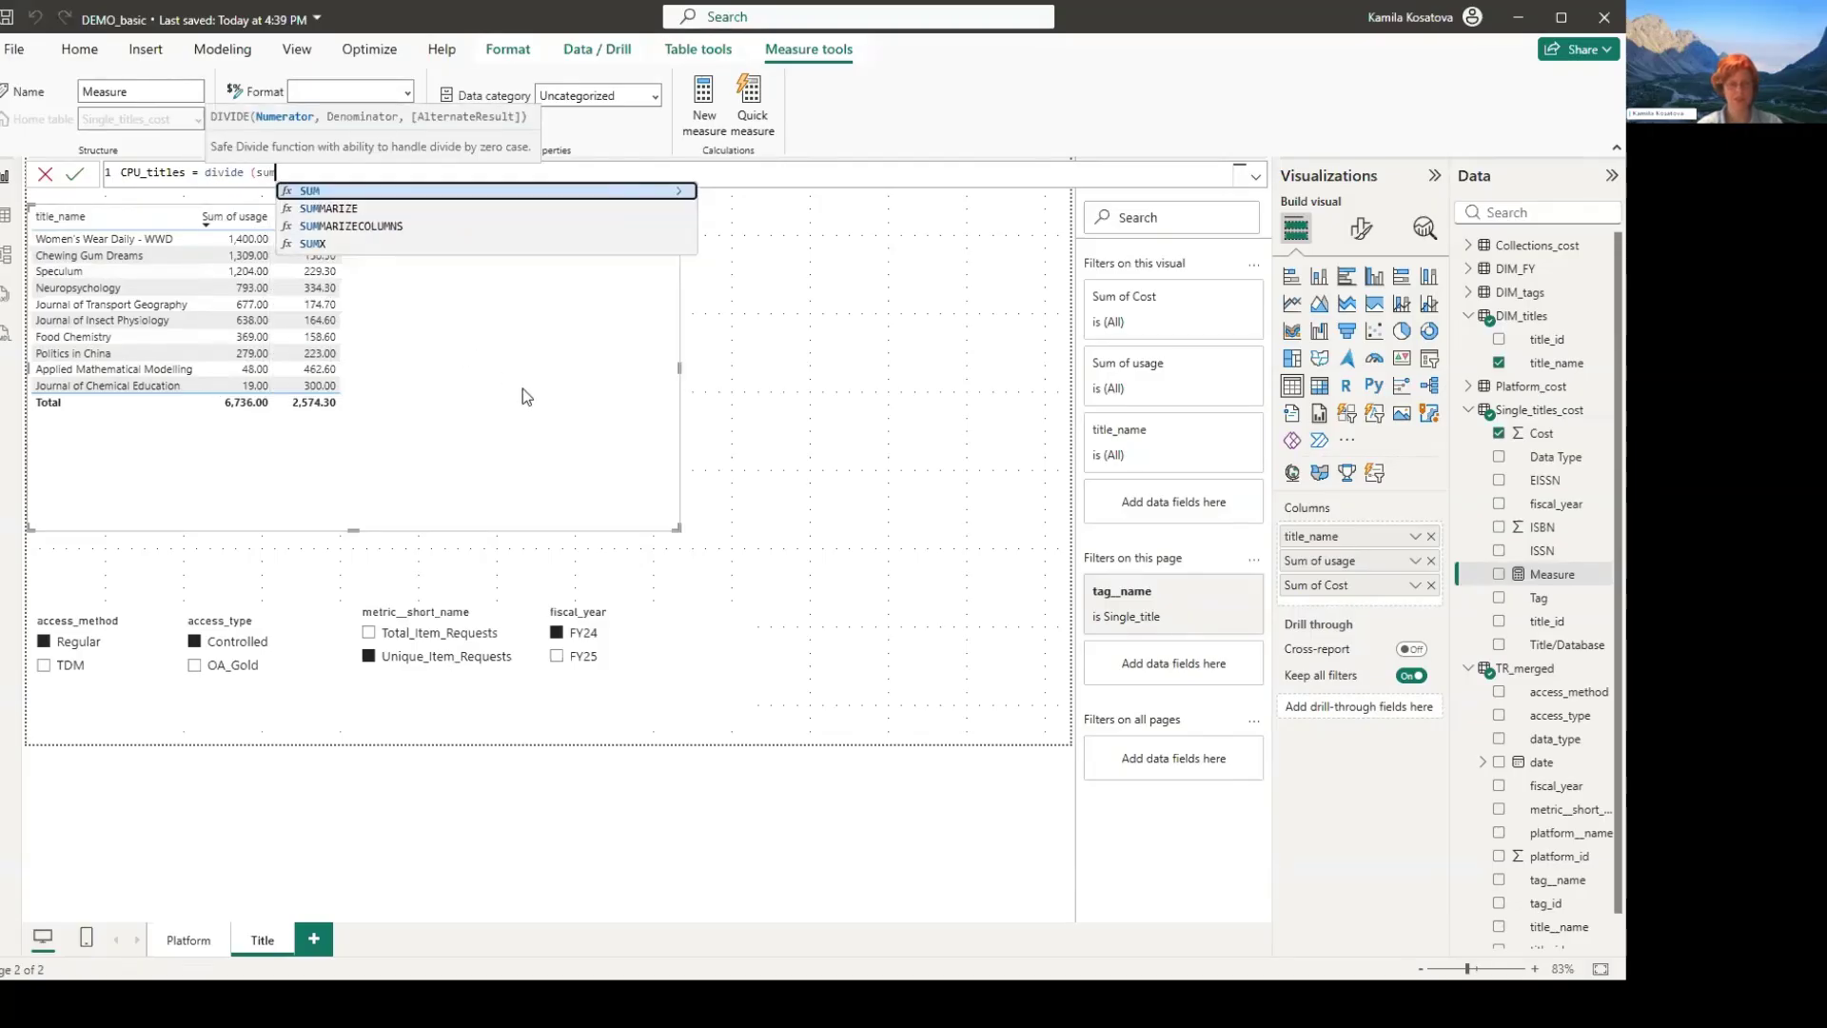
type("(cos")
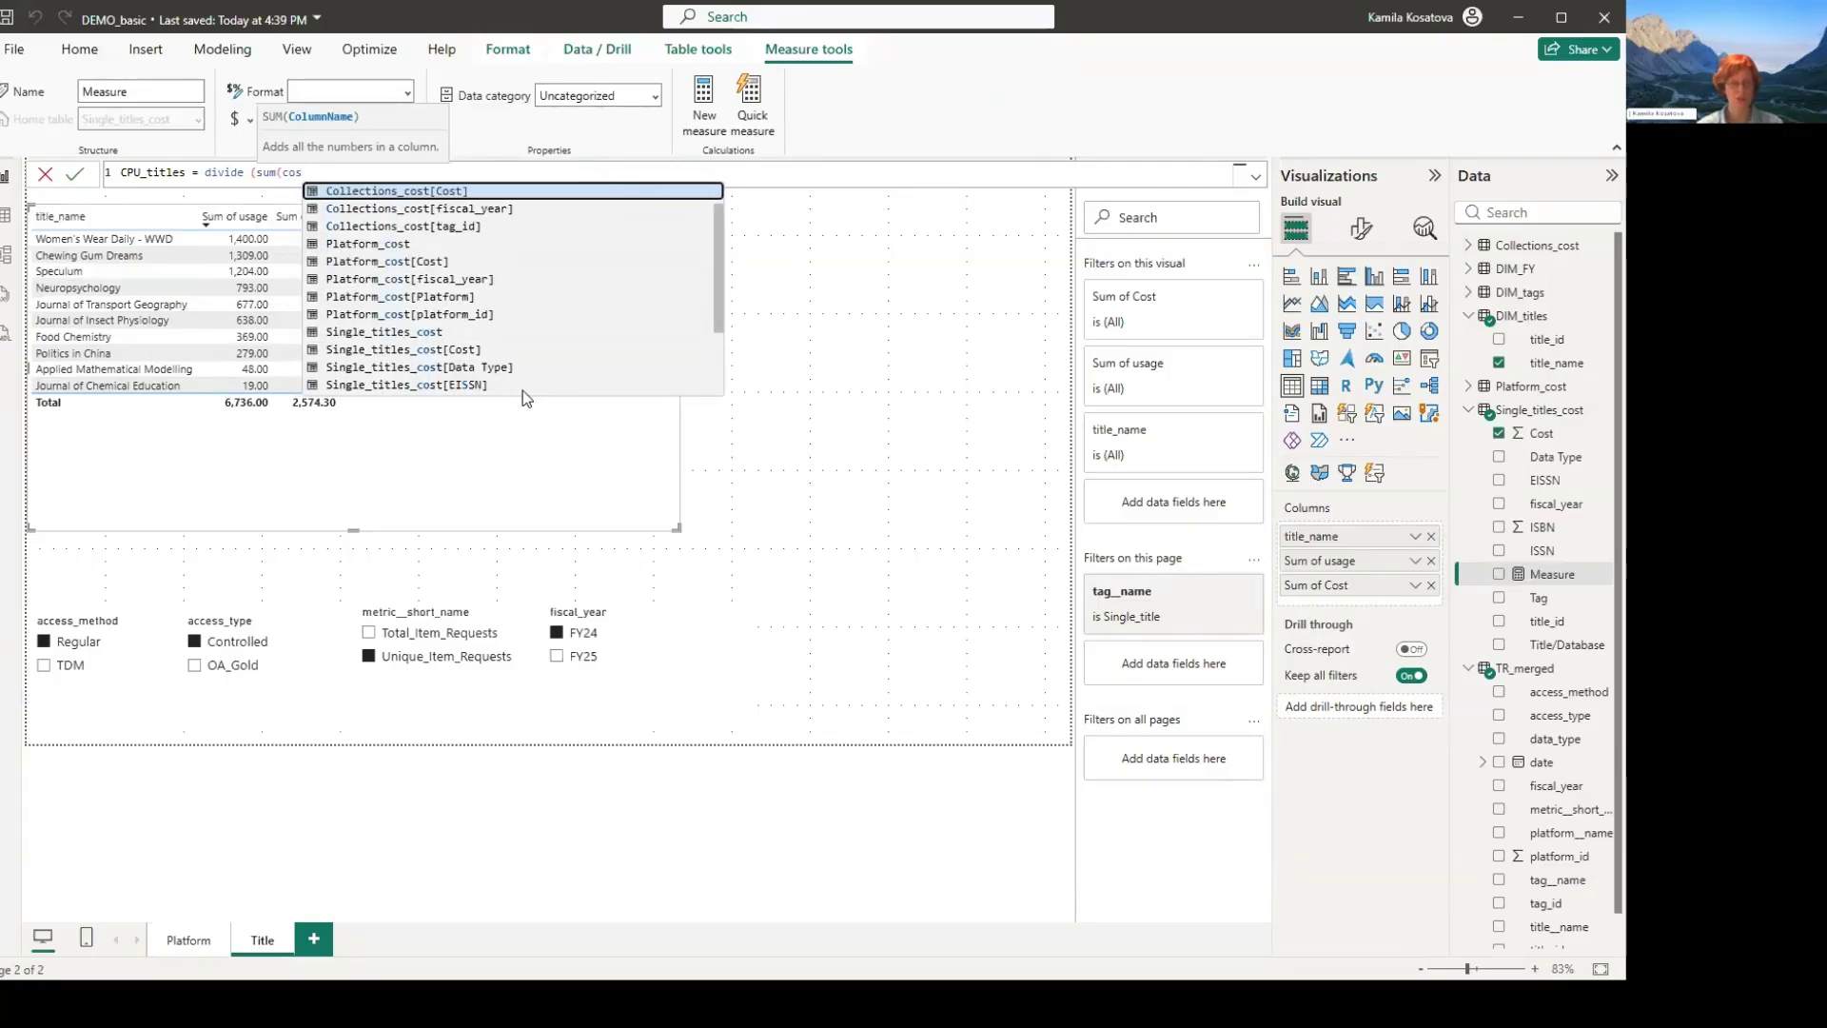
key("Down")
key("Down")
key("Down")
key("Down")
key("Down")
key("Down")
key("Down")
key("Down")
key("Down")
key("Tab")
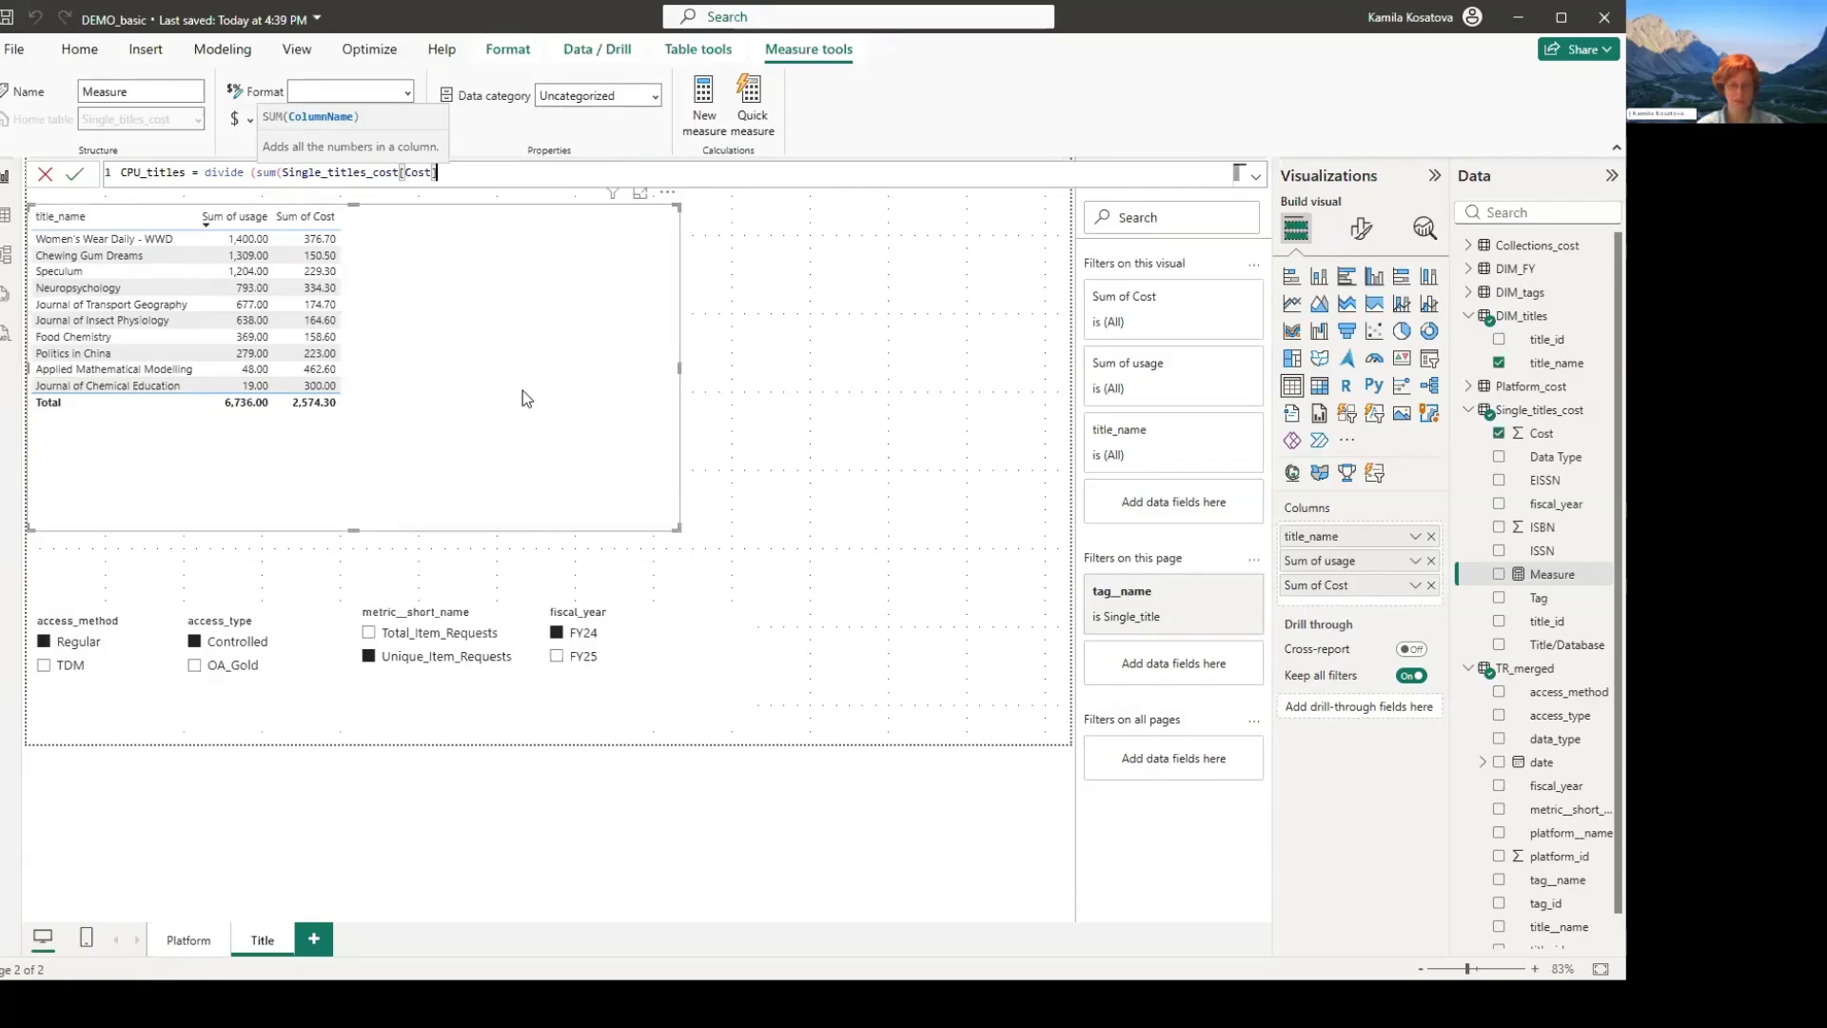
- Complete the measure formula with the sum of TR_merged[usage] as denominator and "n/a" as alternate result, and commit it
type("),")
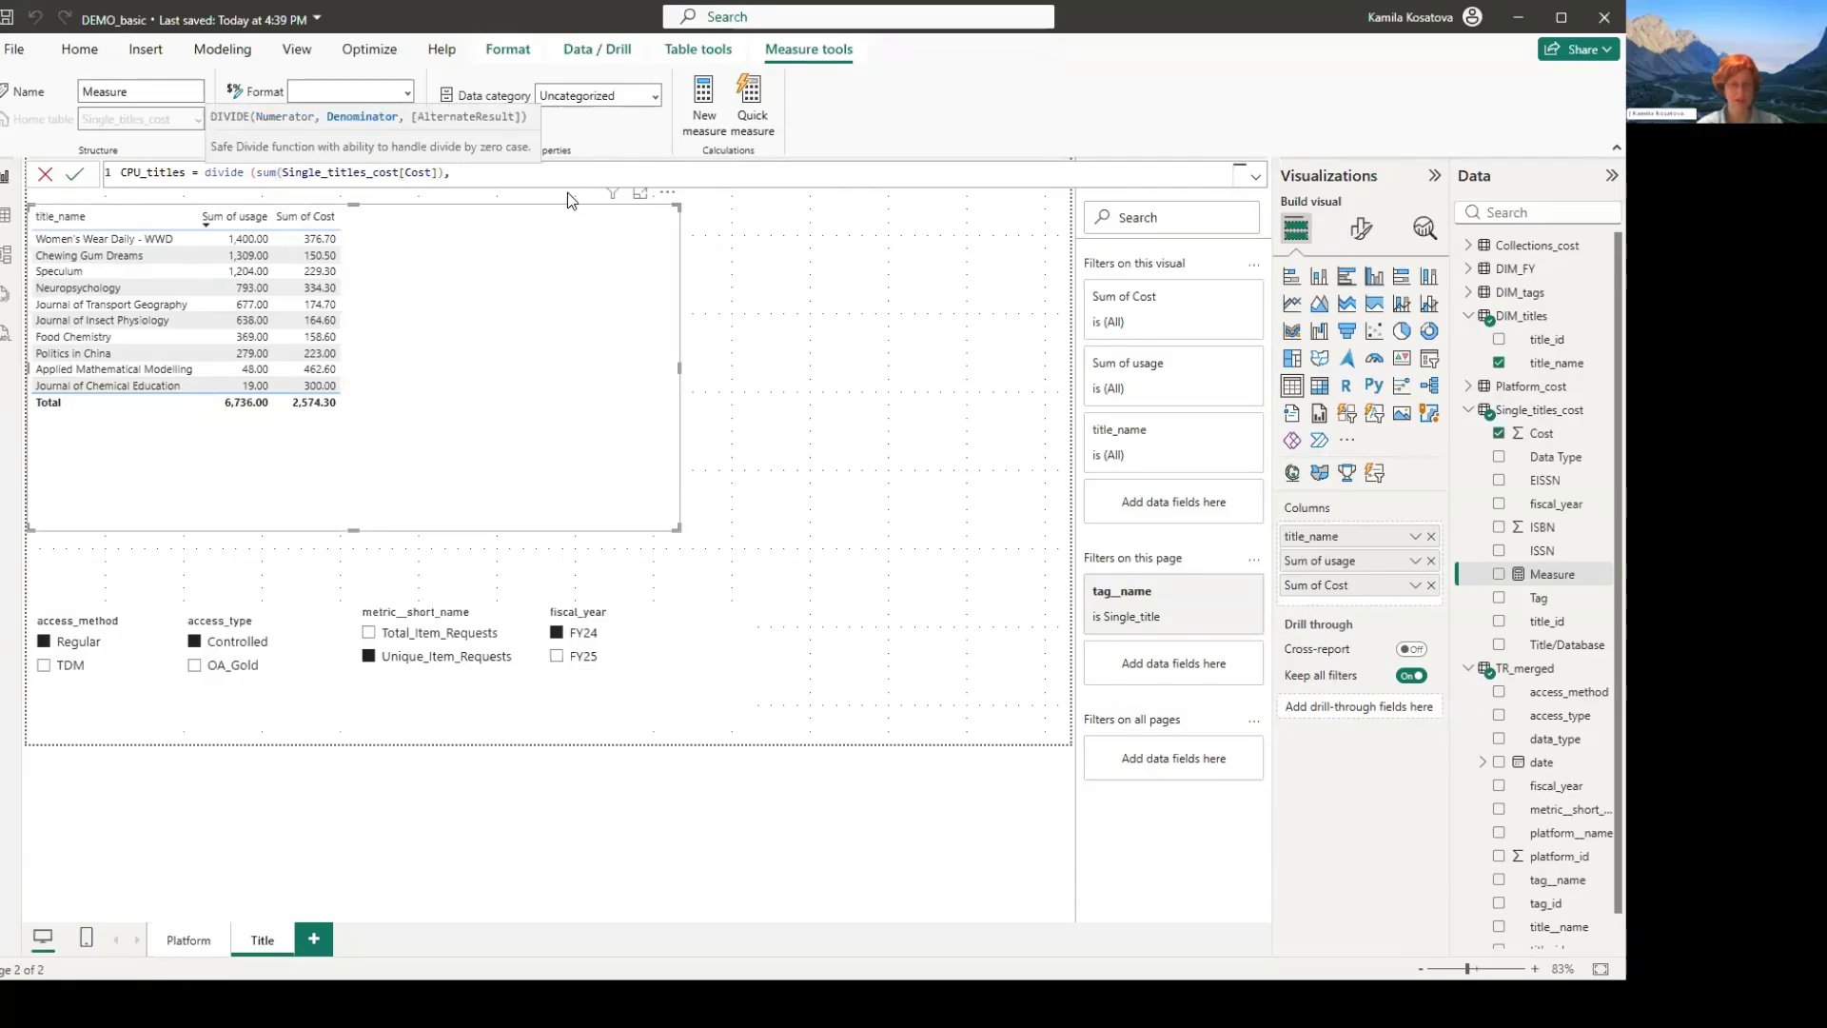
type("sum(")
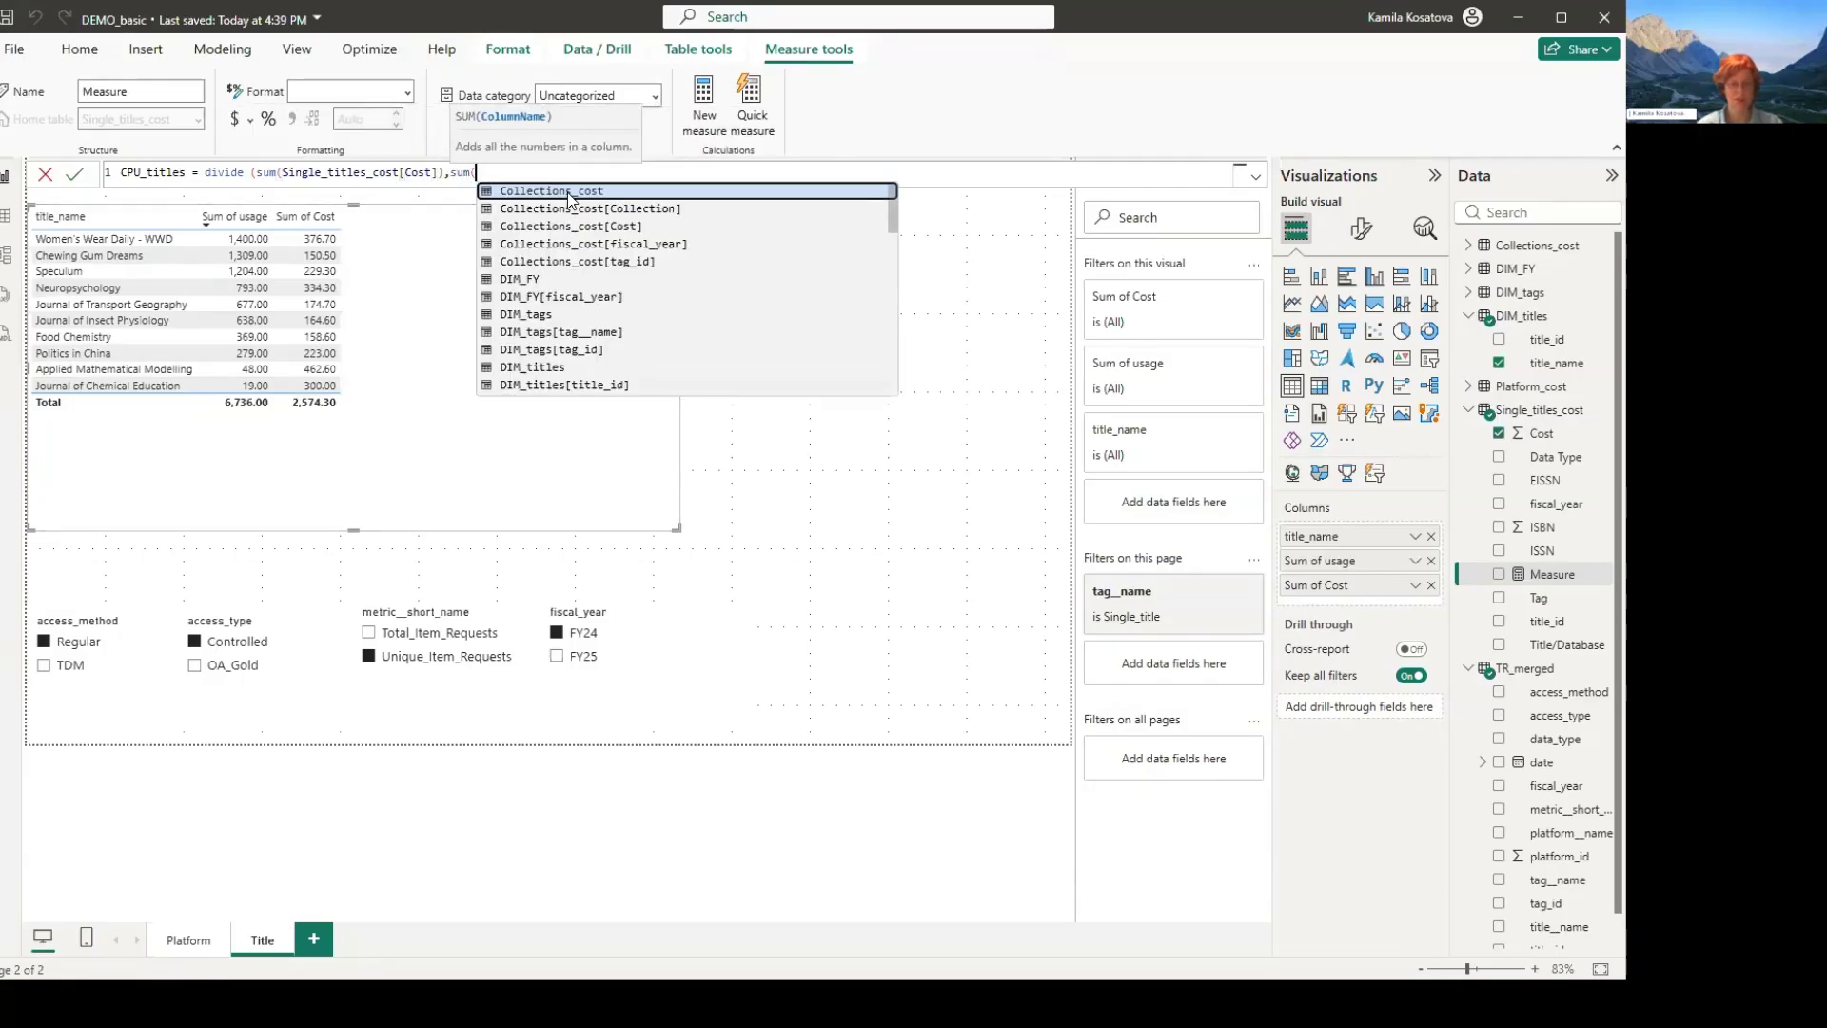
type("us")
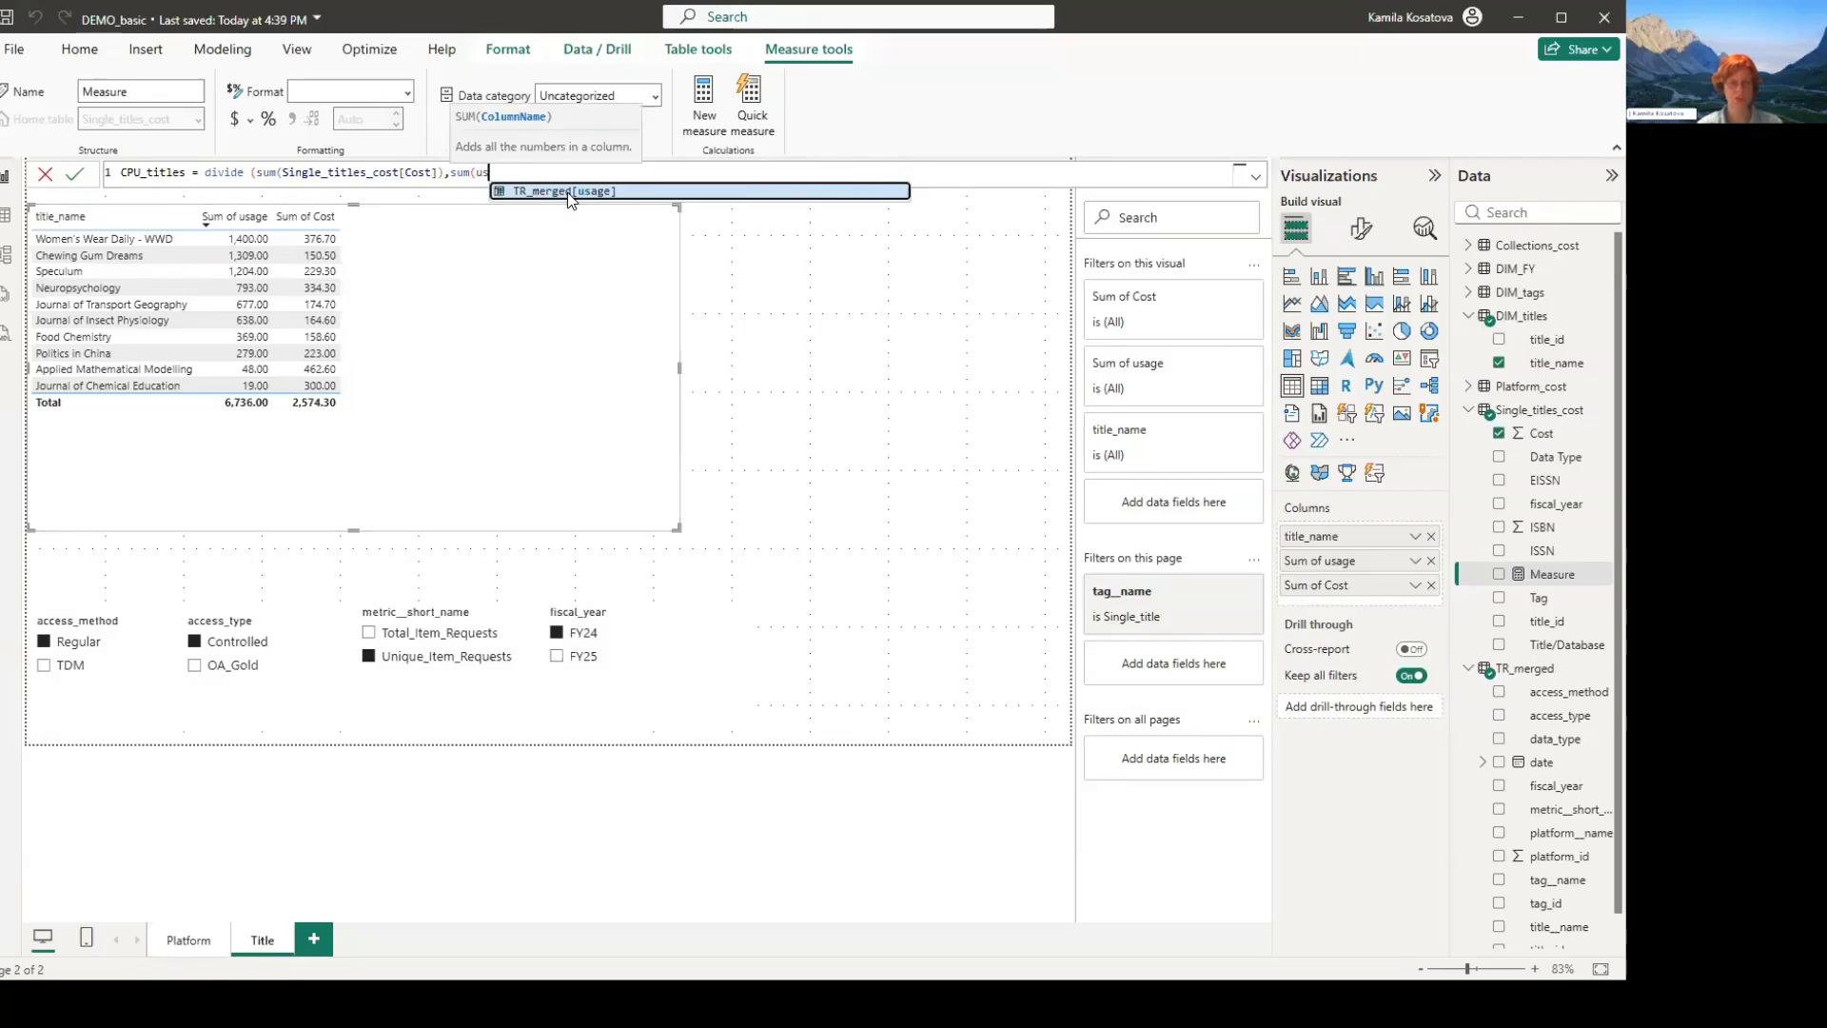
left_click(569, 192)
type("),")
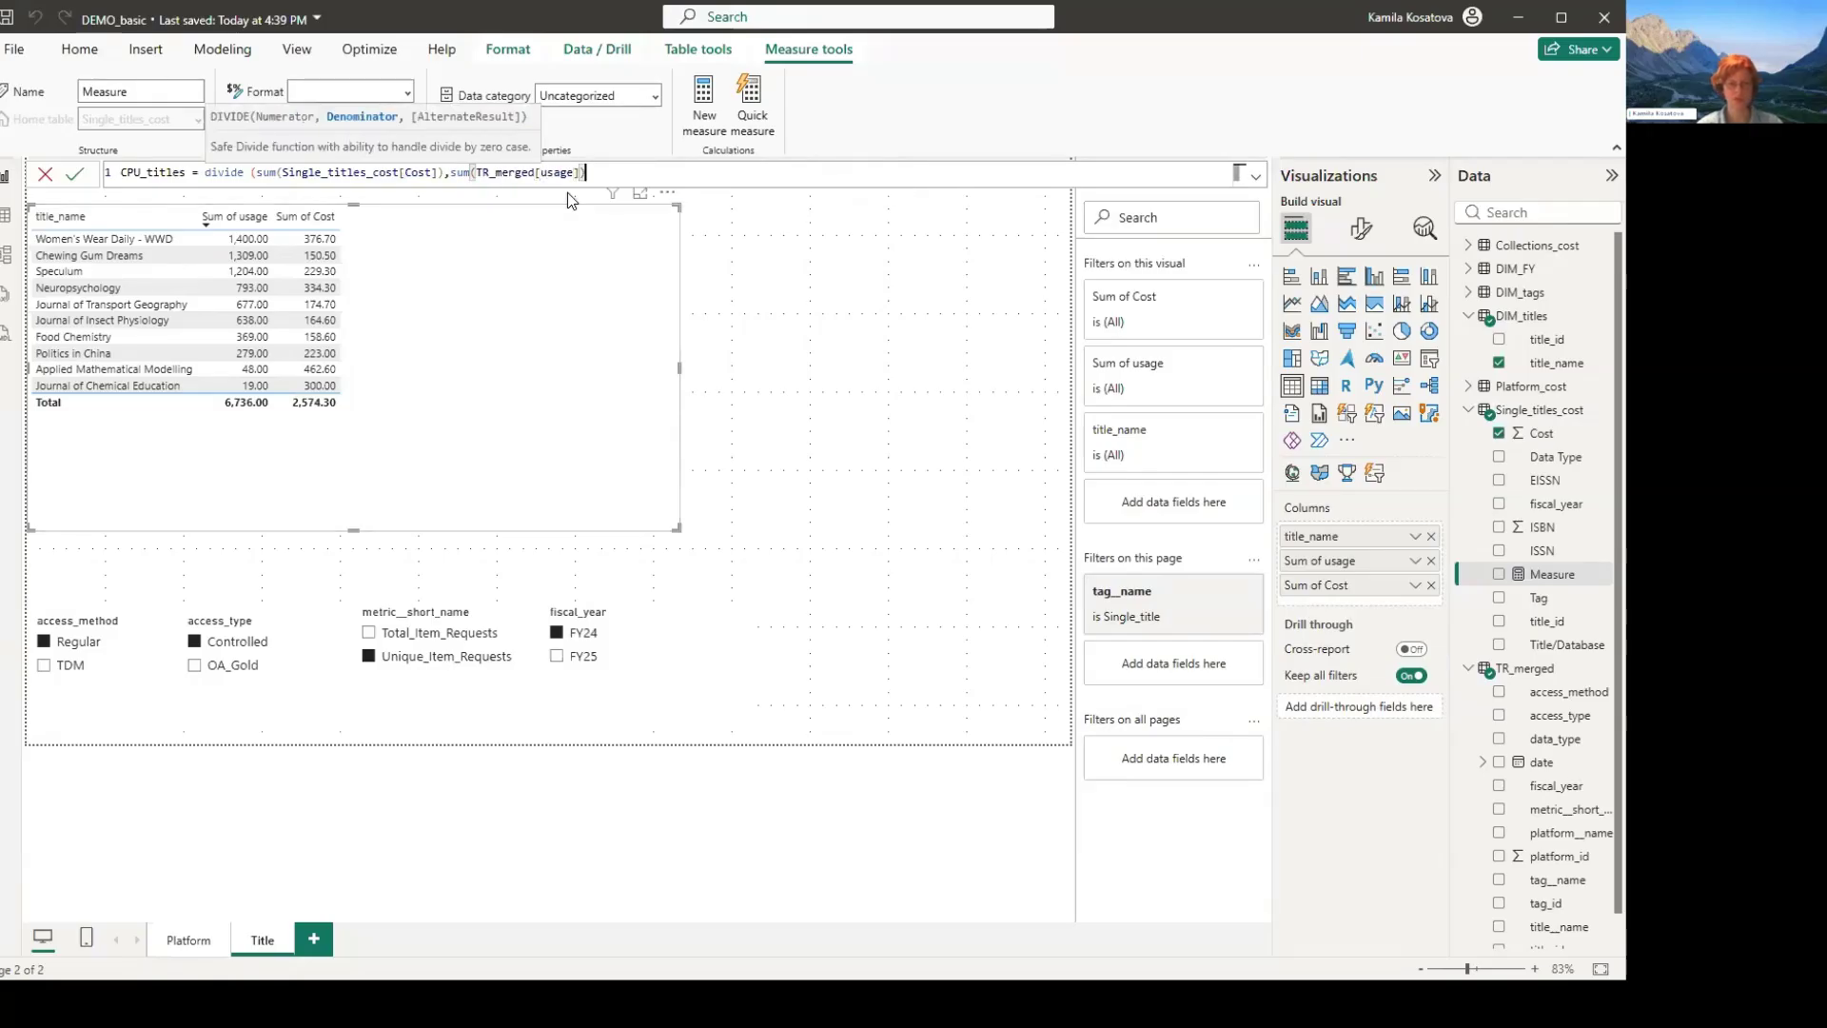
type("\"n/a\"")
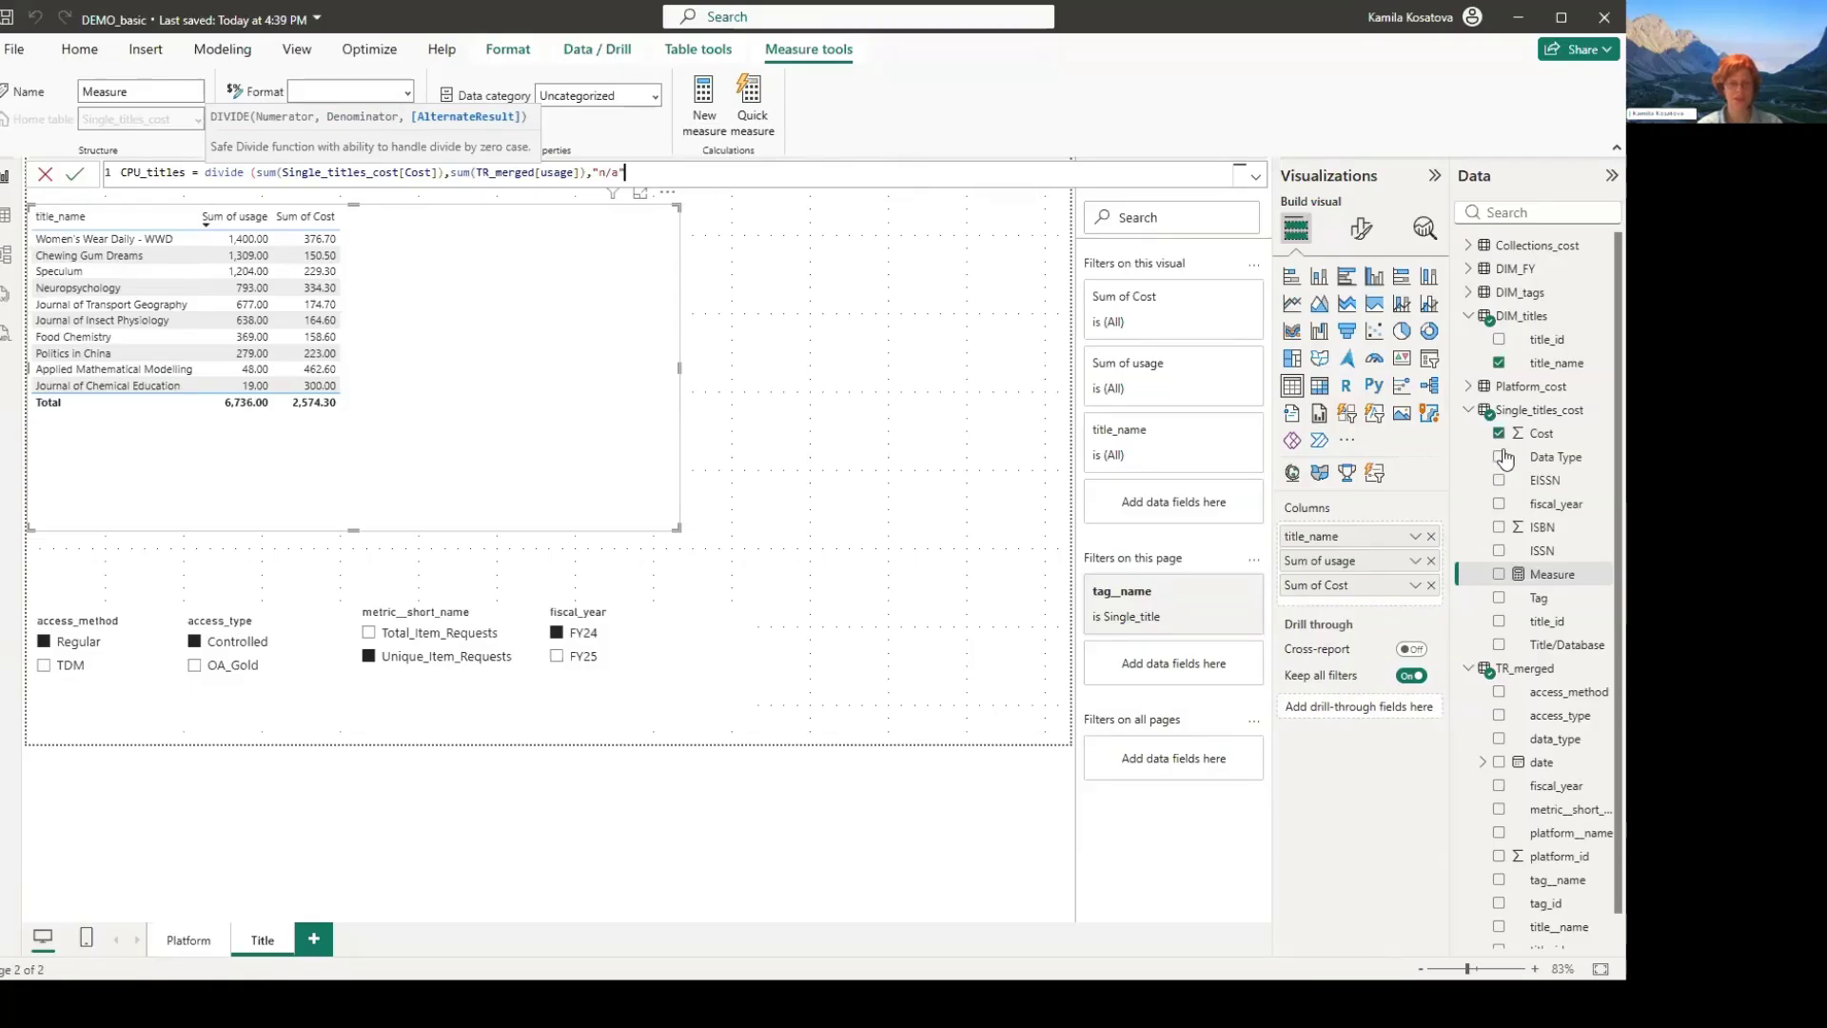
type(")")
key("Return")
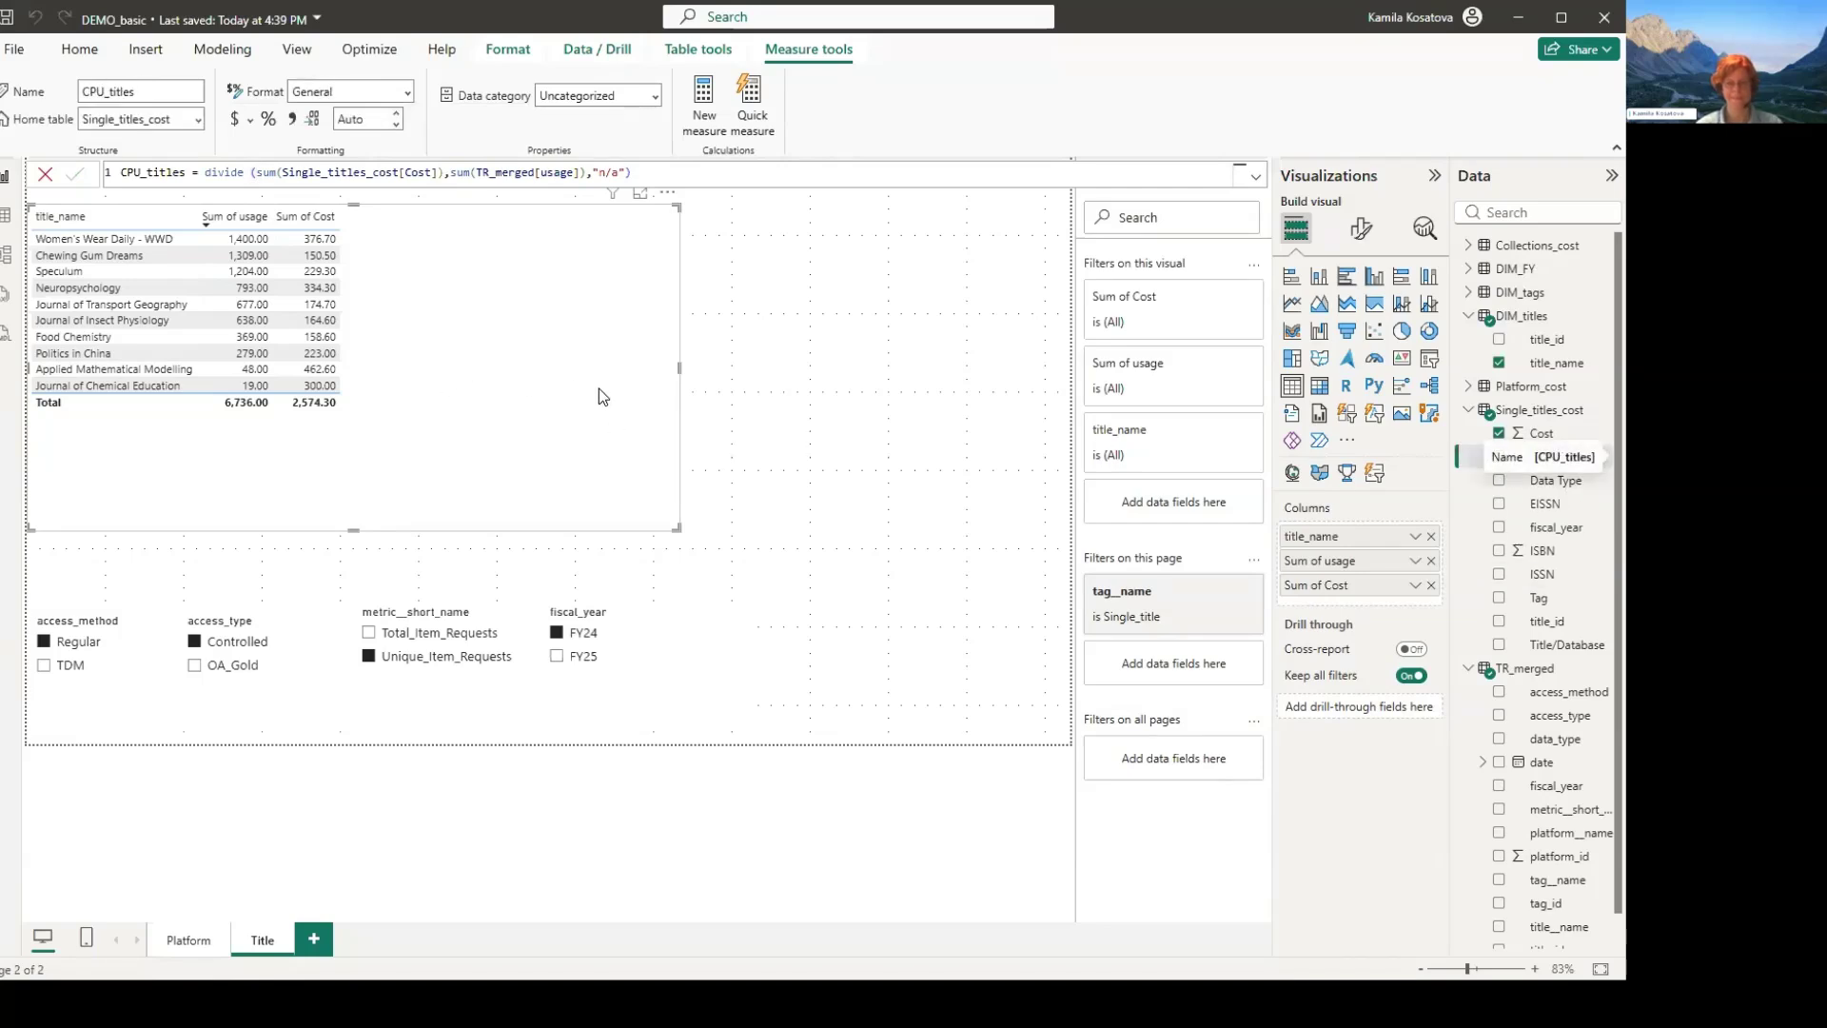
- Add CPU_titles to the title table and format its values as dollar currency with two decimal places
left_click(1499, 457)
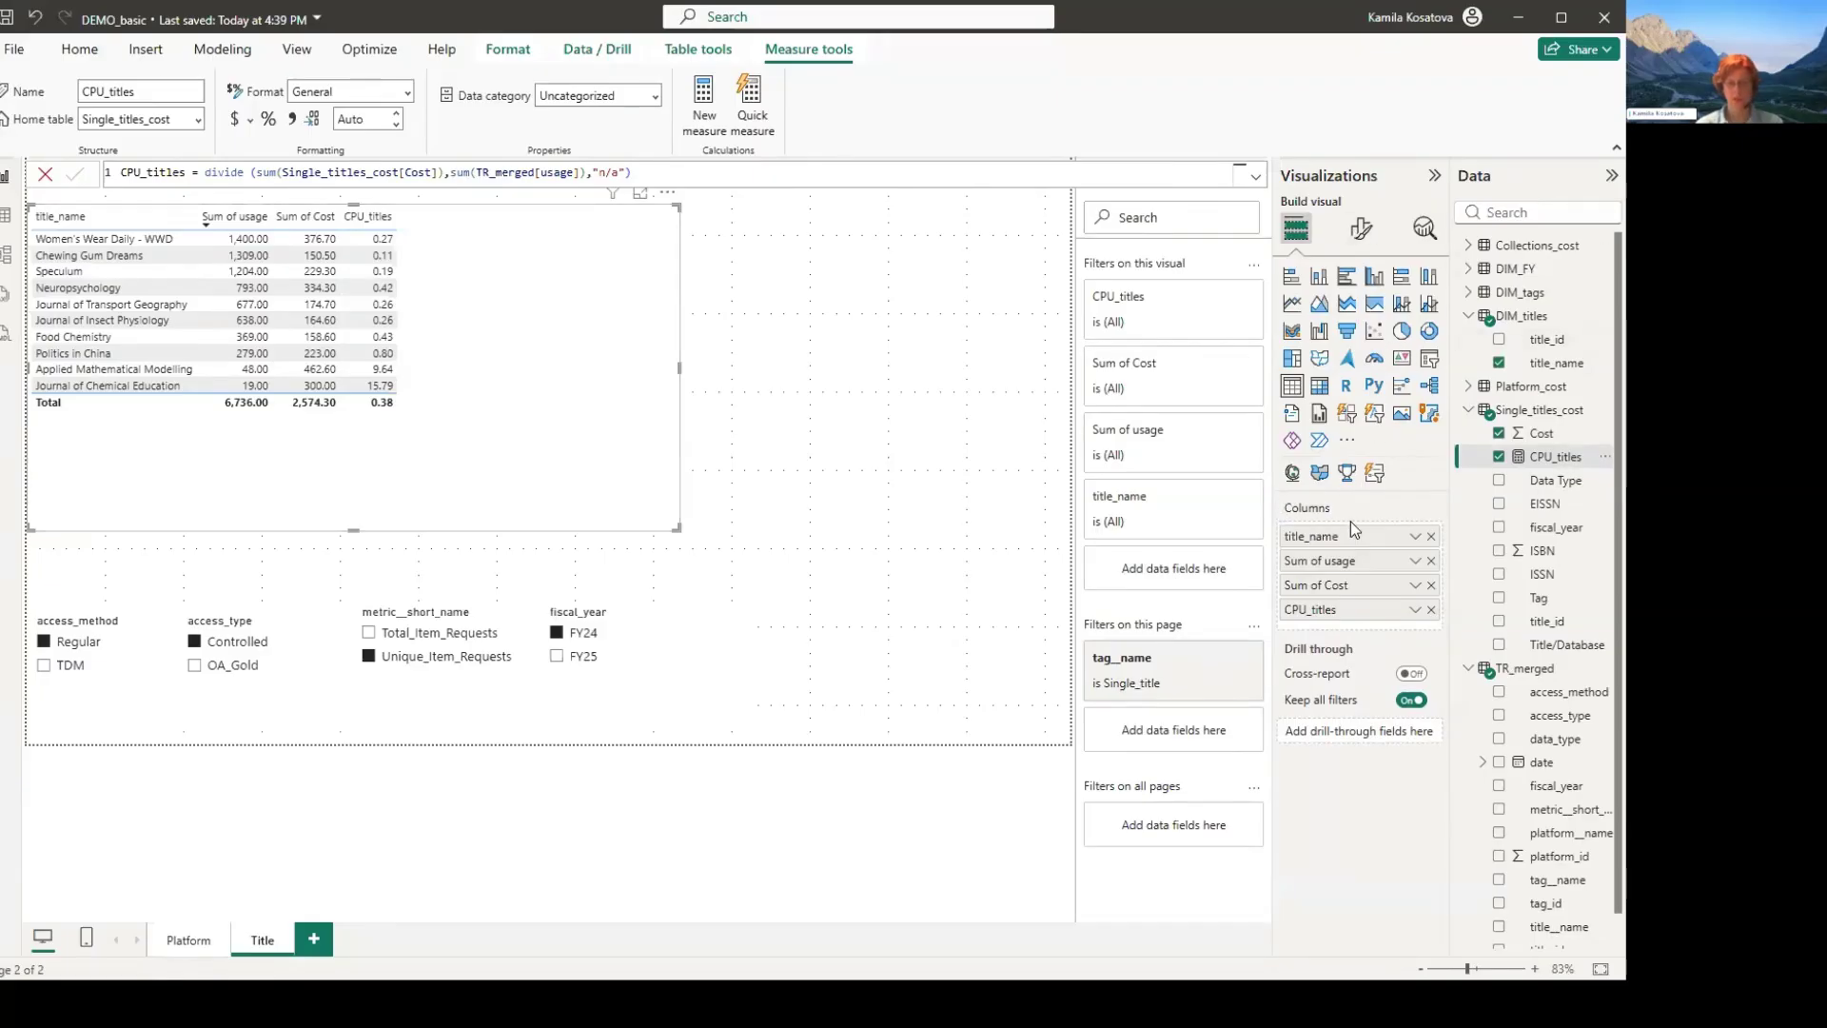
left_click(1361, 229)
left_click(1328, 485)
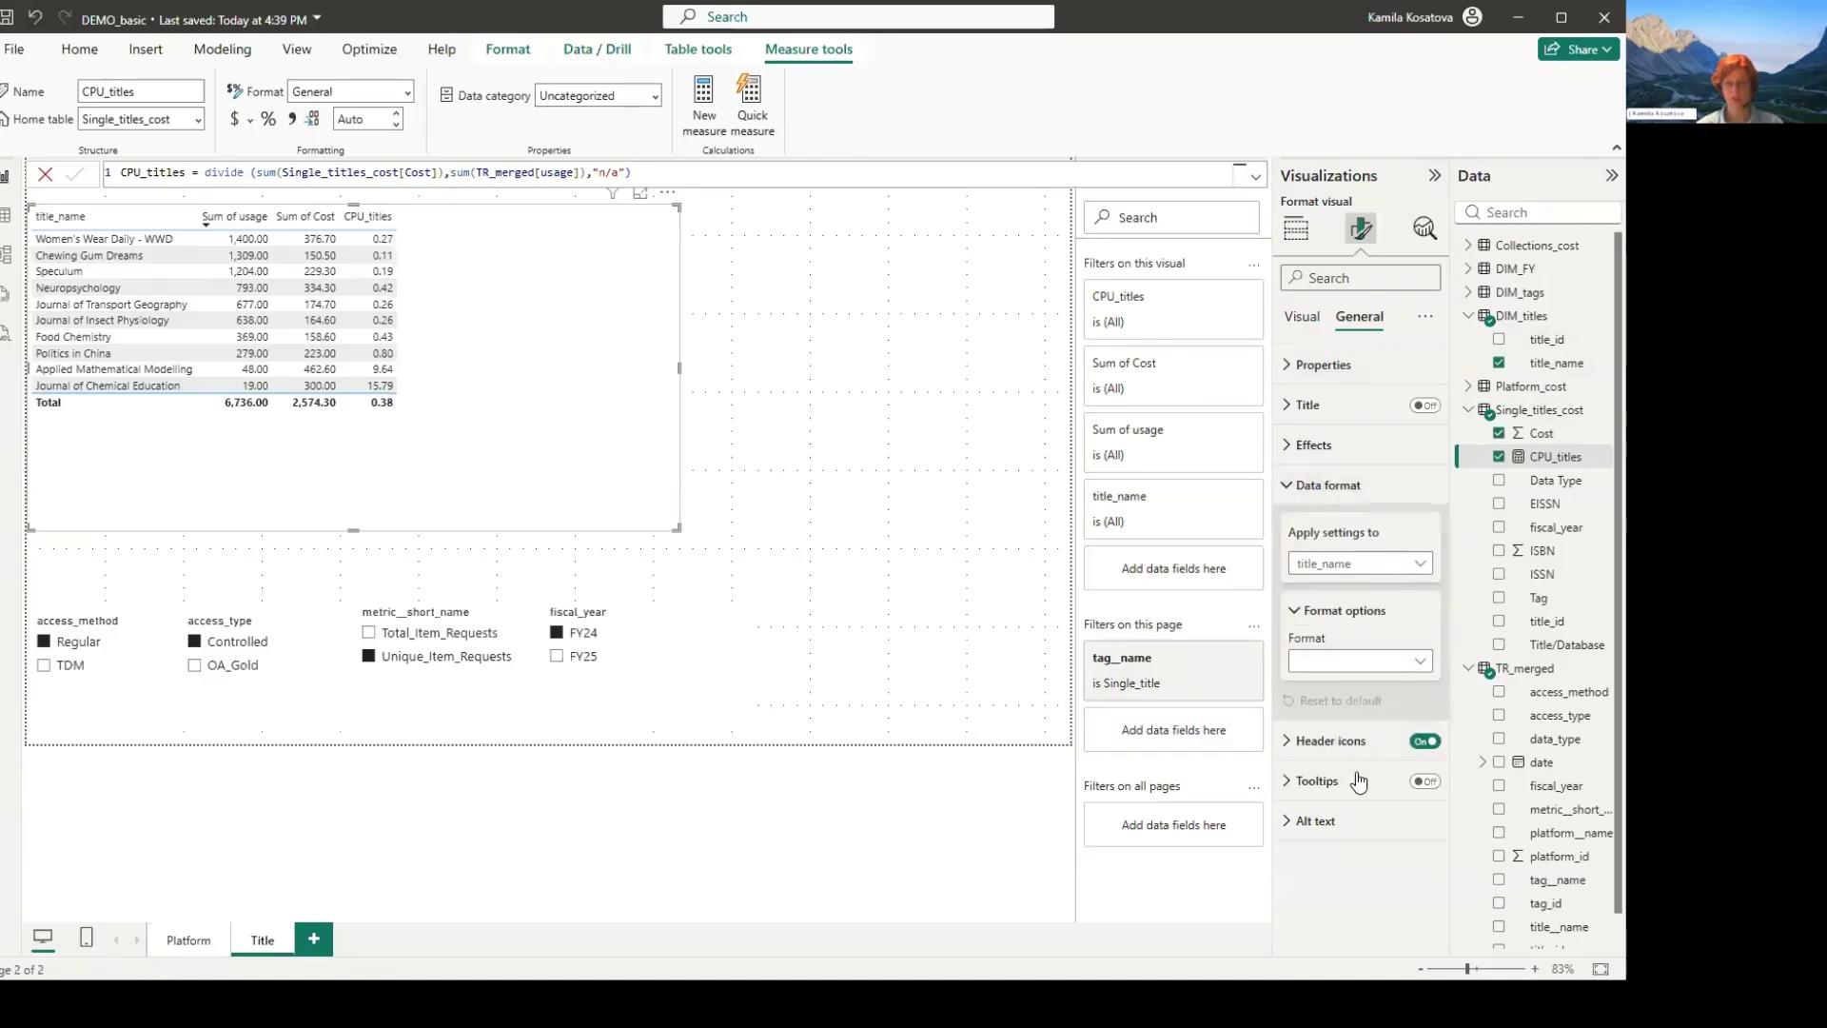
left_click(1361, 564)
key("Down")
key("Down")
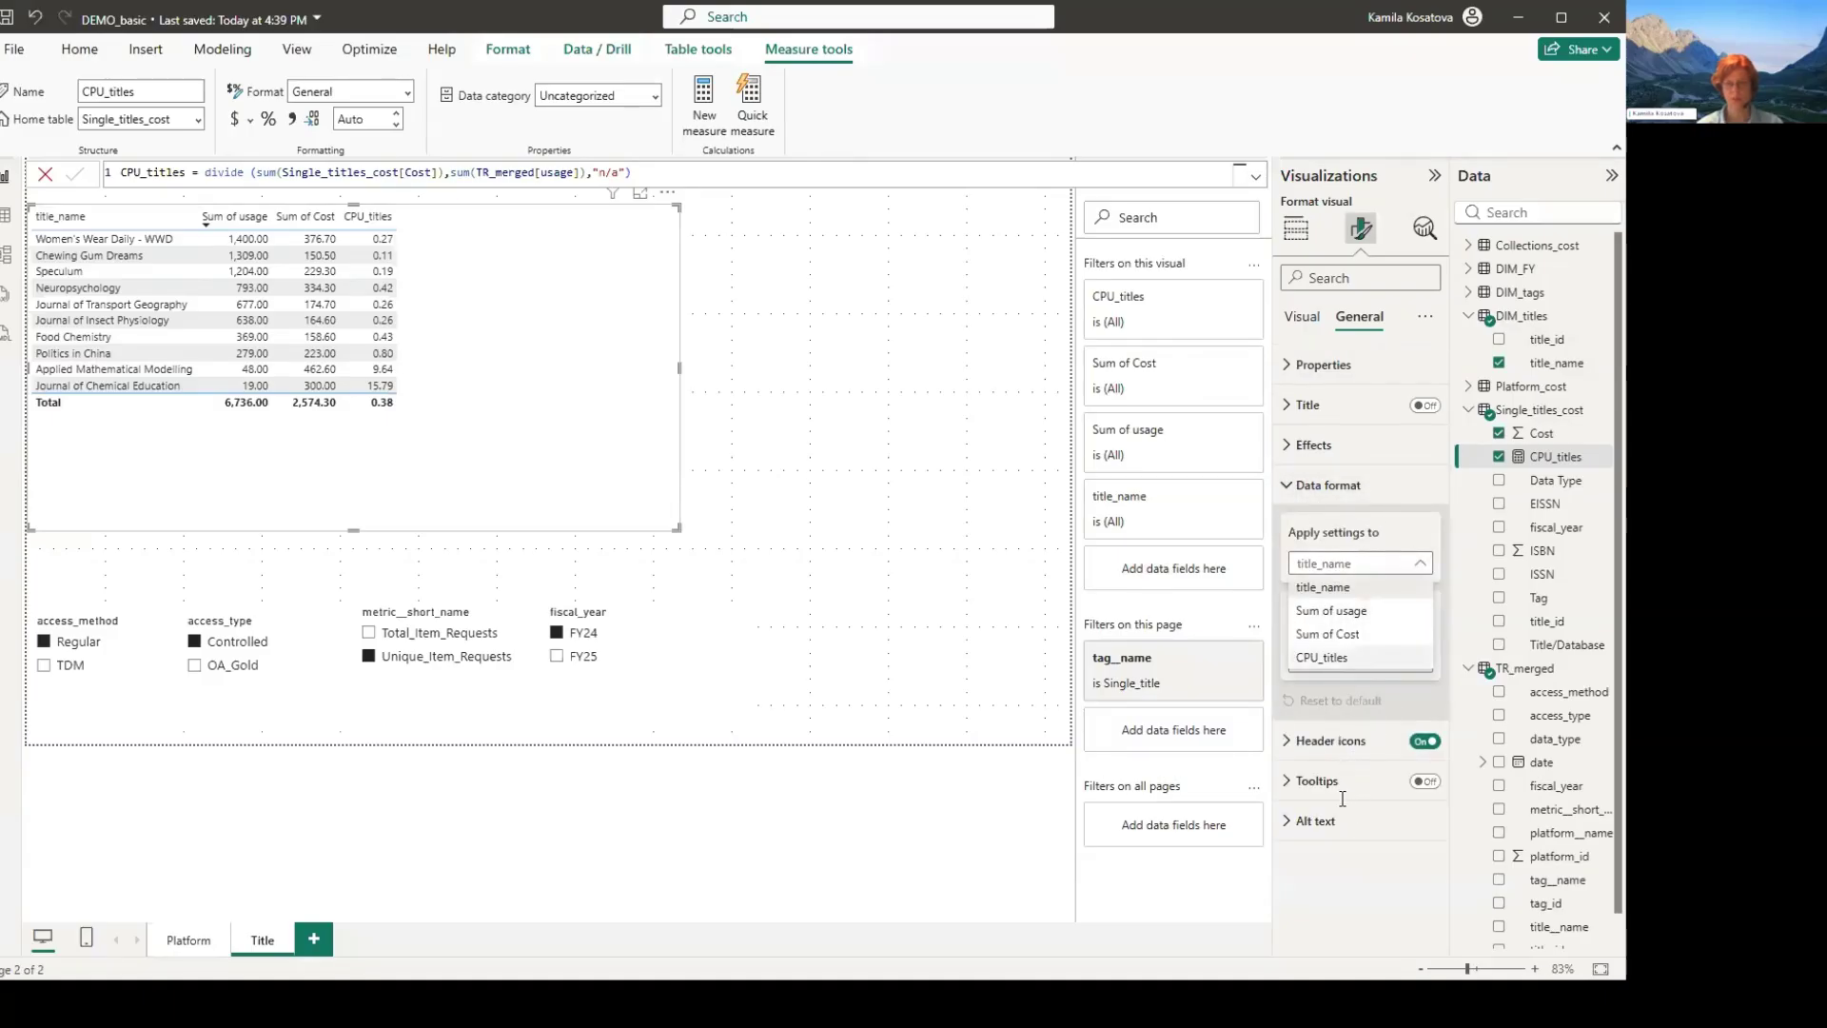
key("Return")
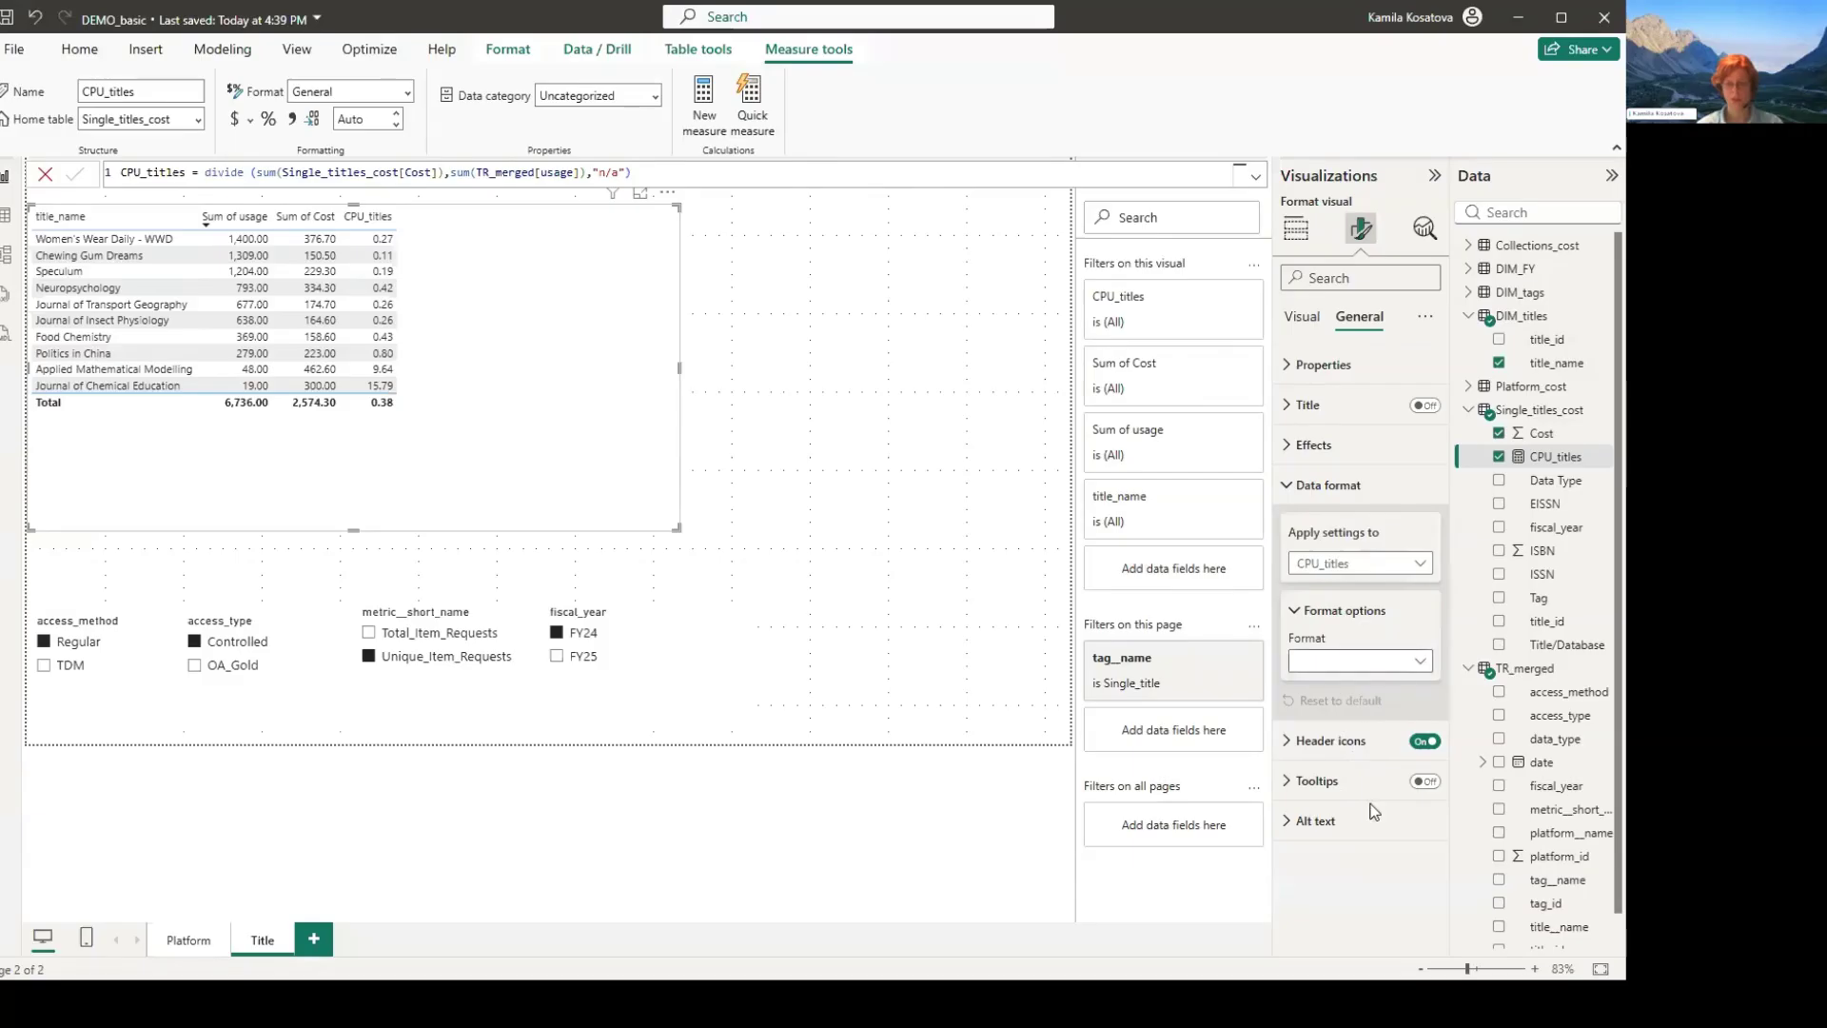
left_click(1361, 660)
key("Return")
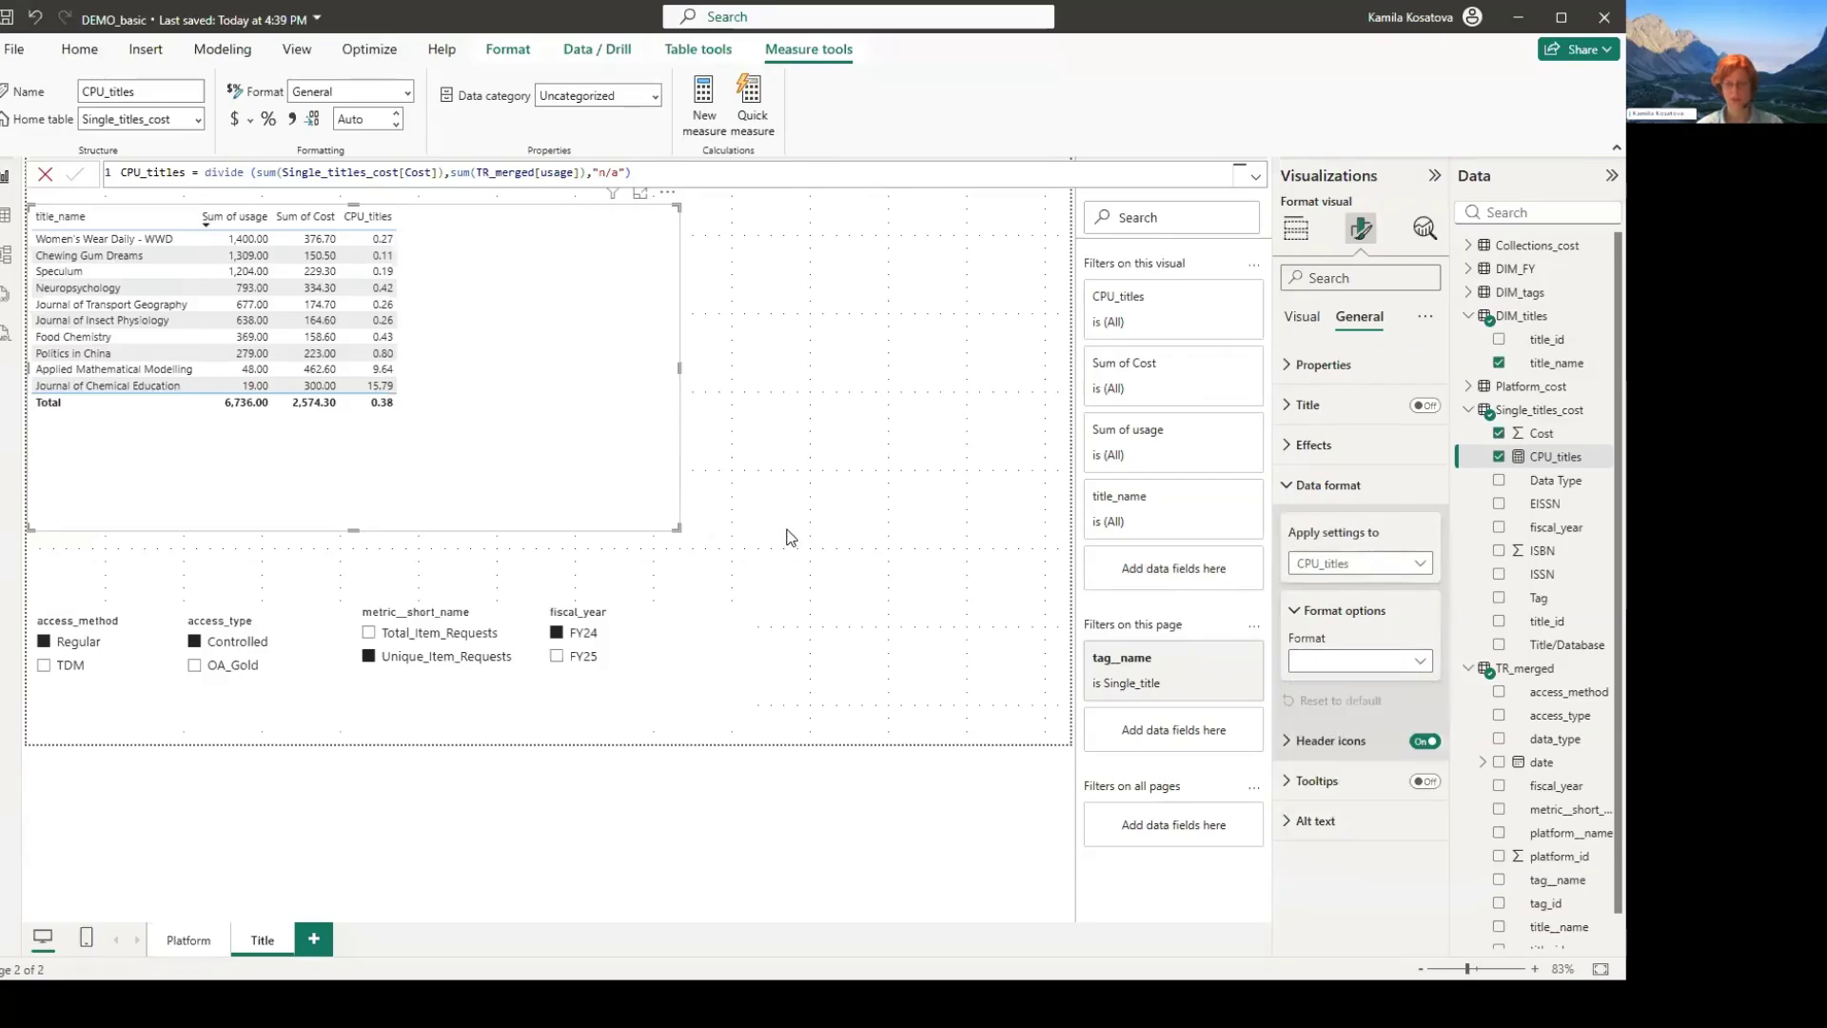
type("2")
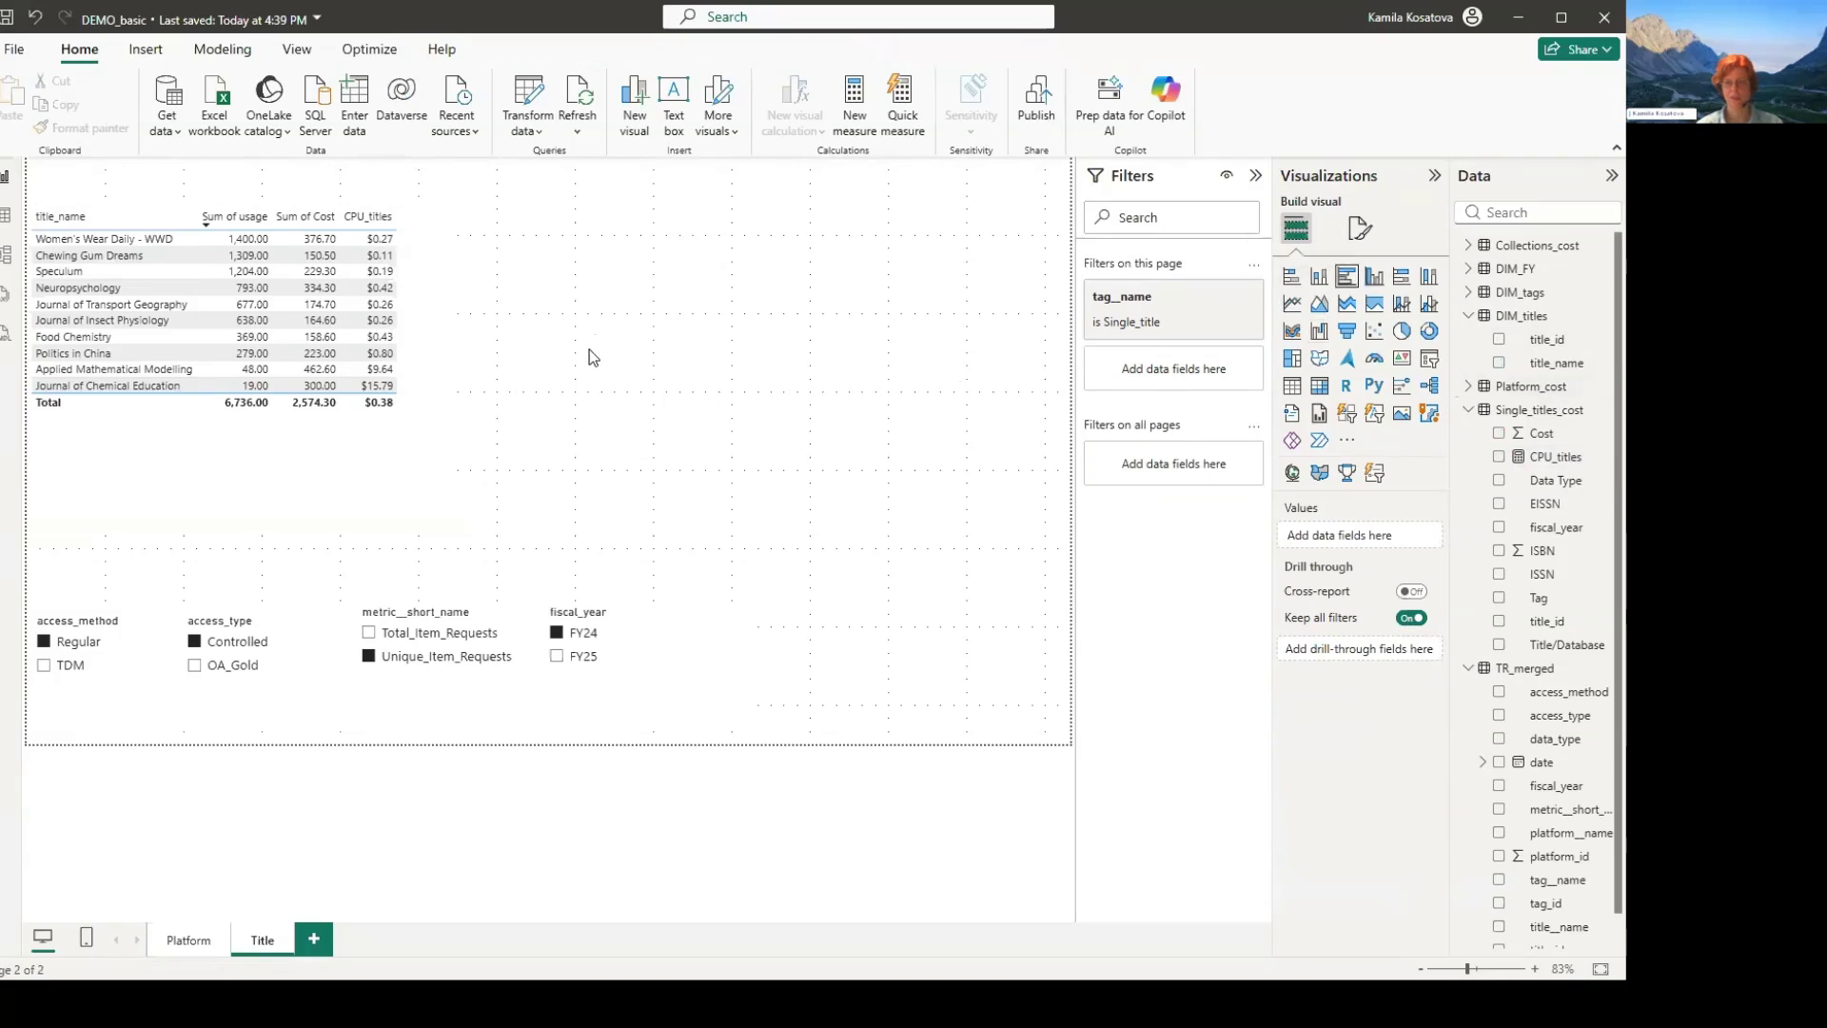
- Add a clustered bar chart of CPU_titles by title_name beside the title table, and enlarge and position it above the slicers
left_click(1347, 276)
left_click(860, 372)
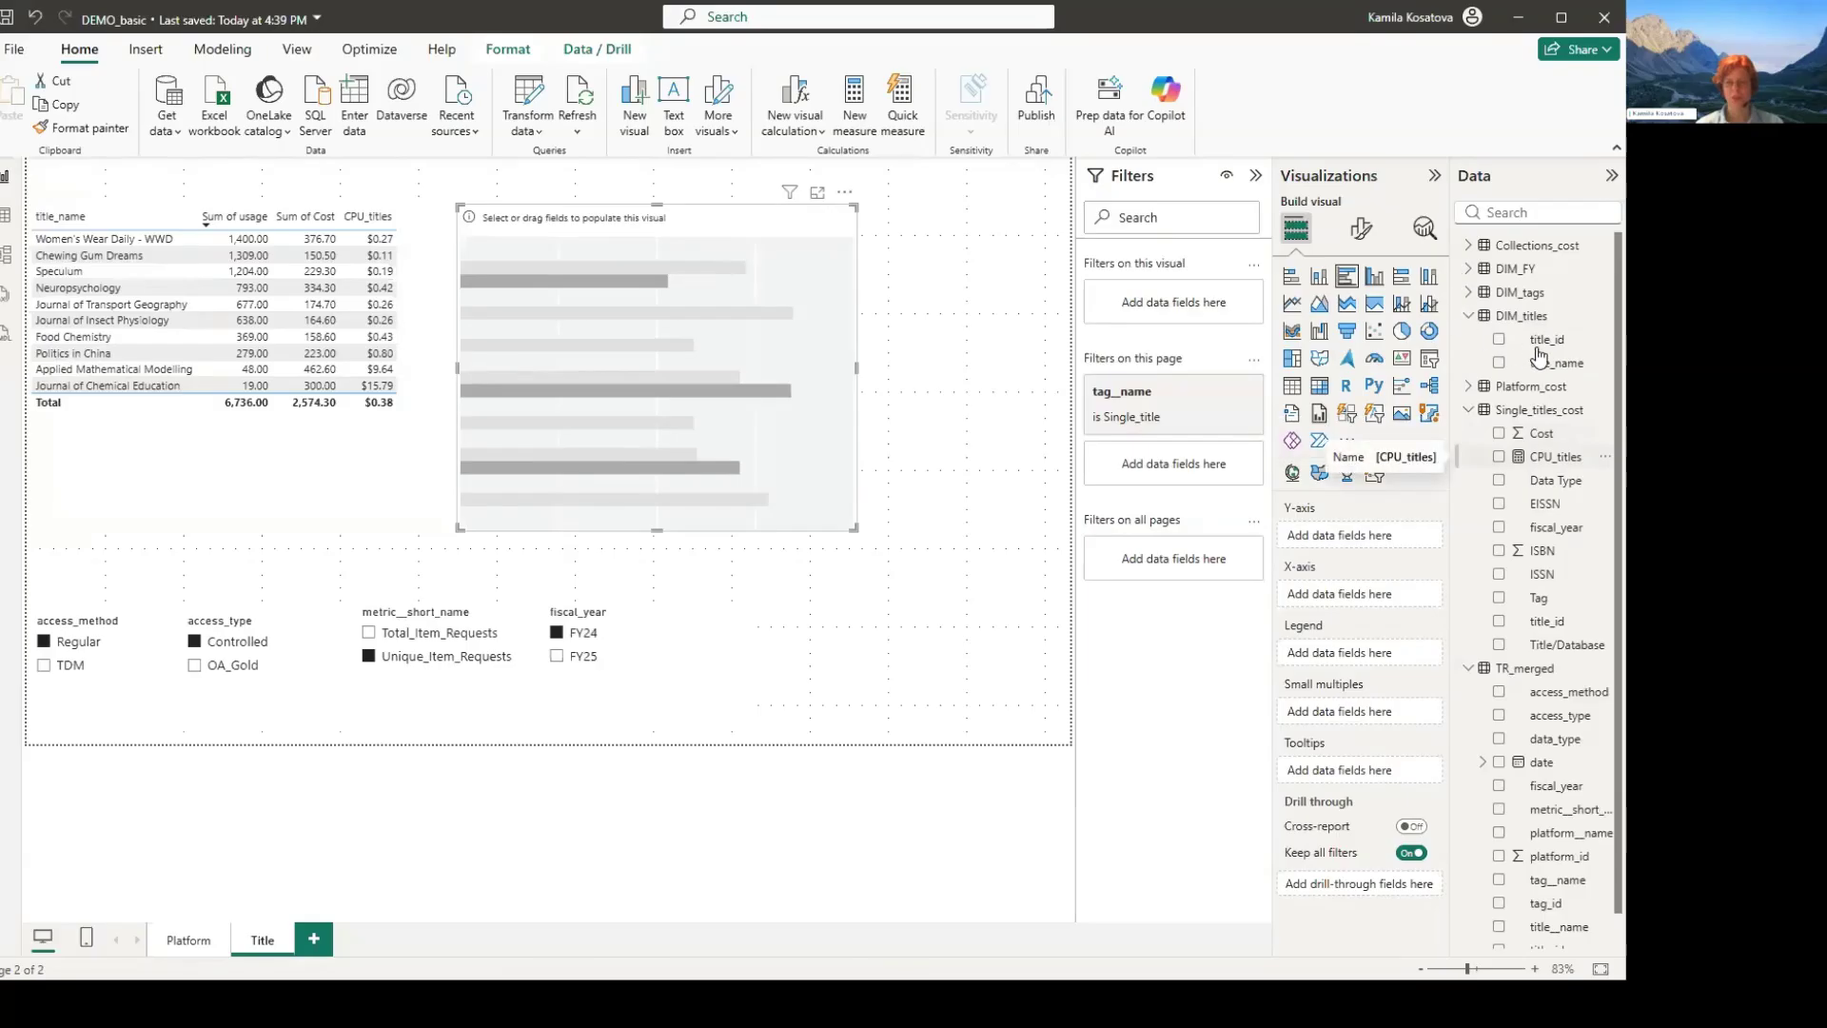
left_click(1500, 457)
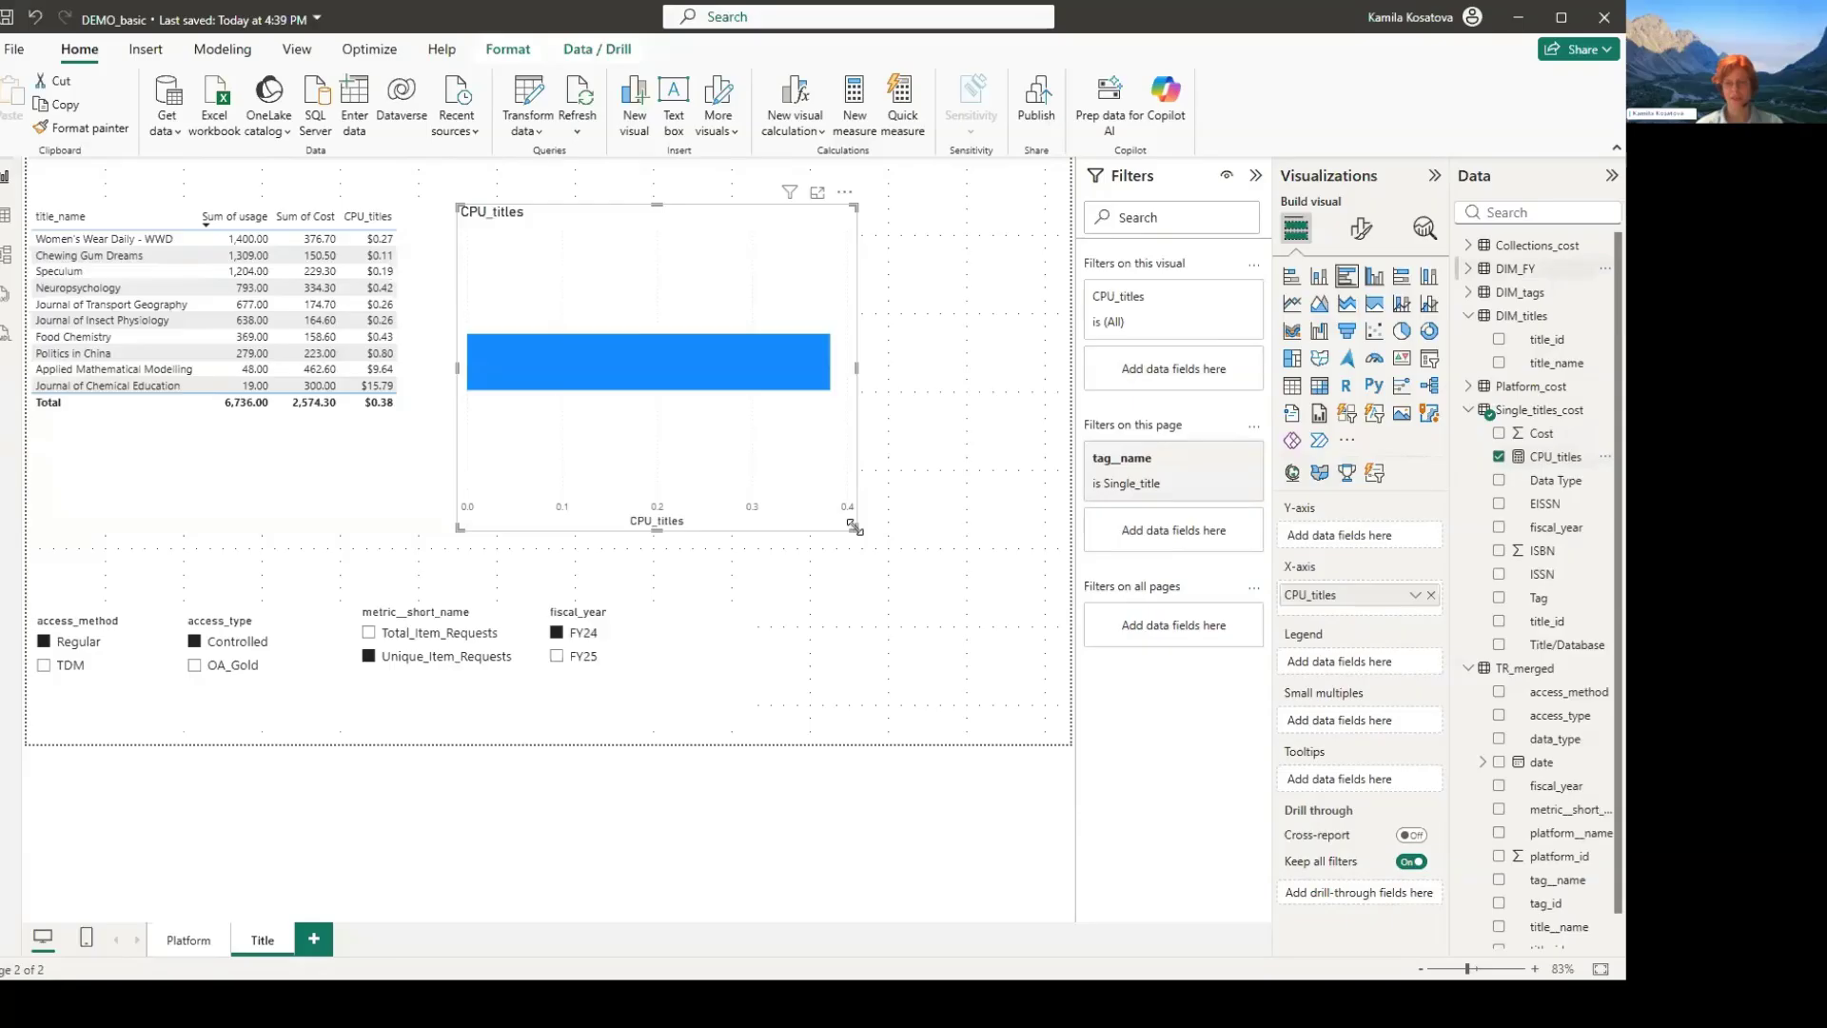
left_click_drag(1557, 362, 1361, 535)
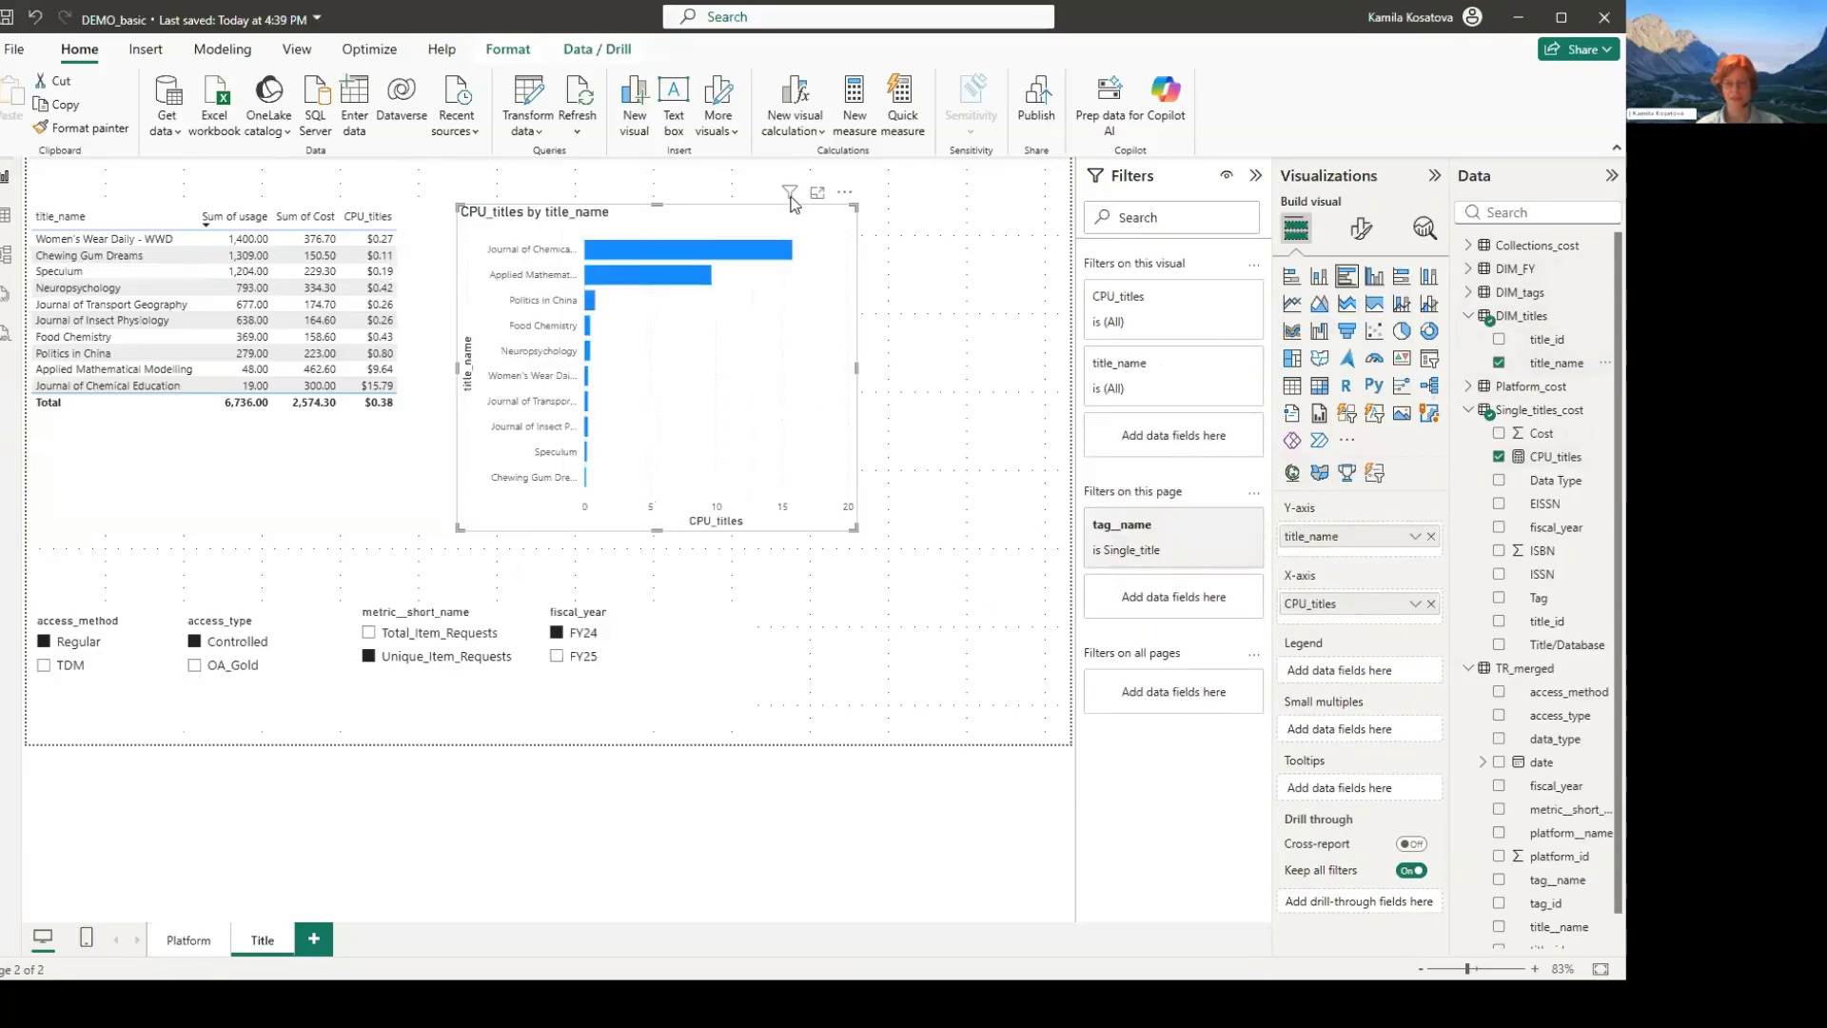
left_click_drag(857, 527, 1057, 589)
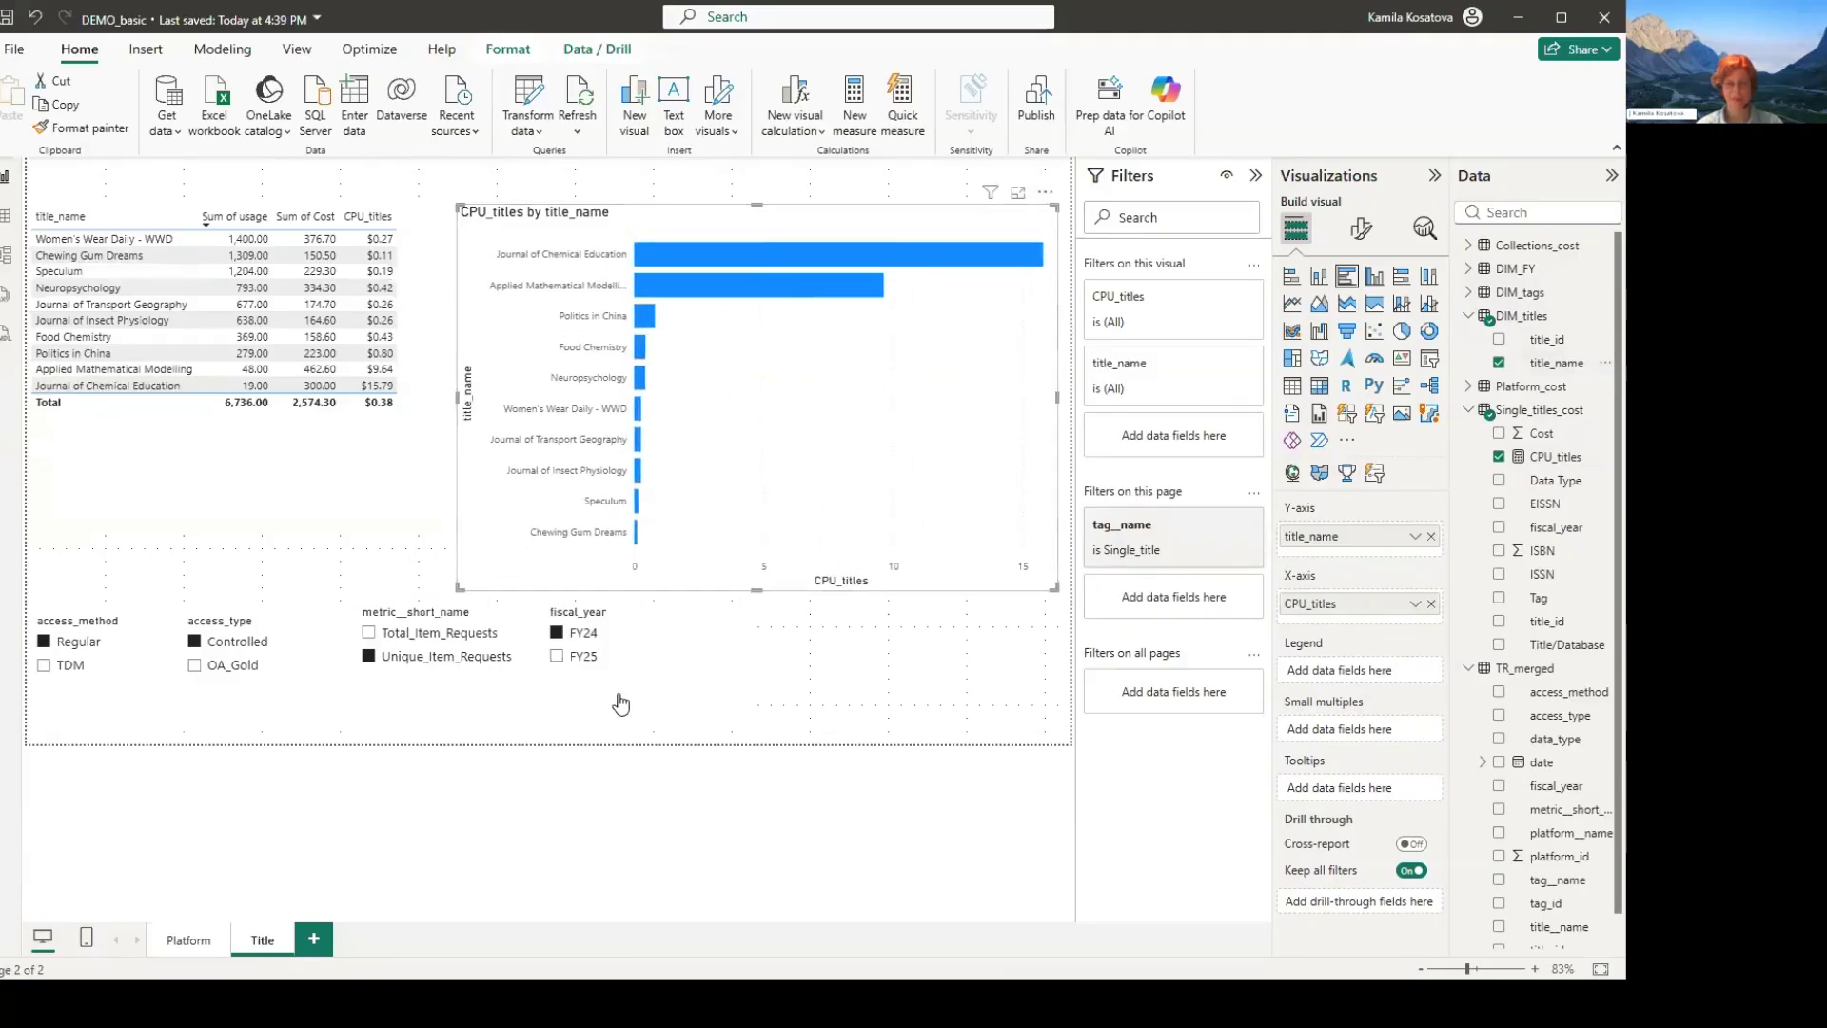
left_click_drag(458, 588, 551, 543)
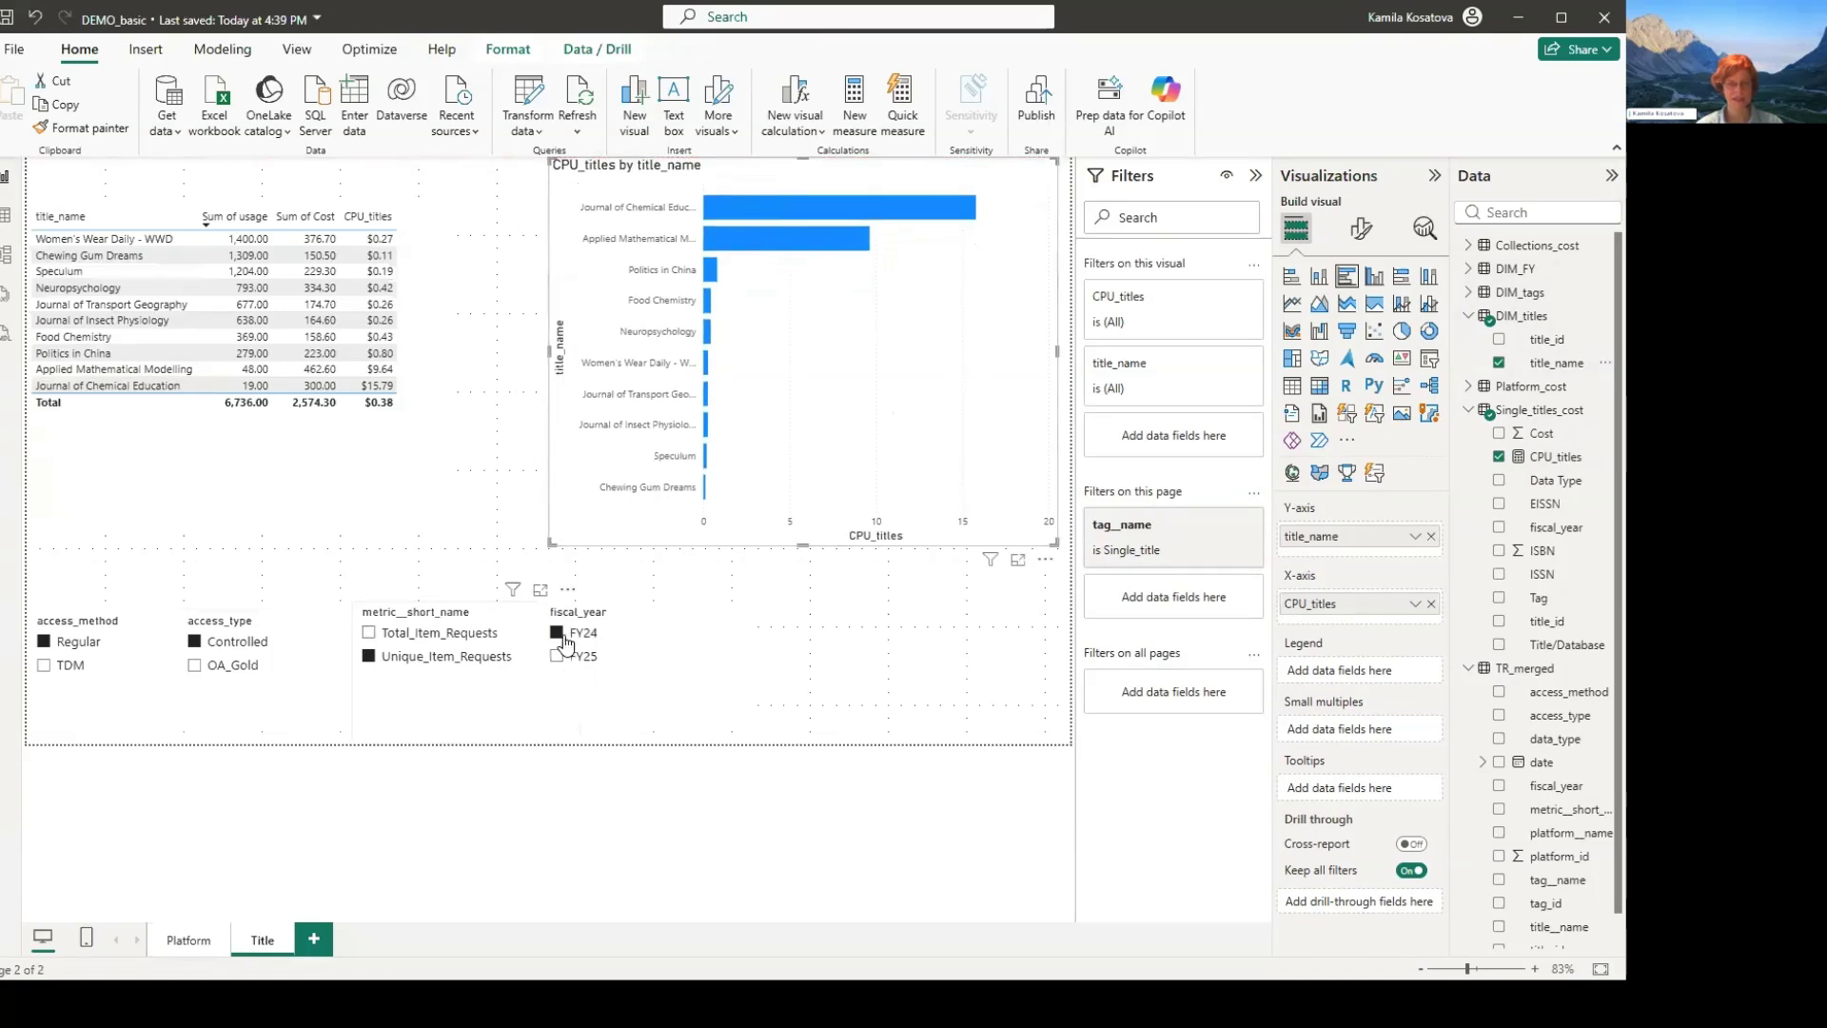
- Try the Total_Item_Requests, TDM and OA_Gold slicer options on the title visuals and restore the original selections
left_click(558, 655)
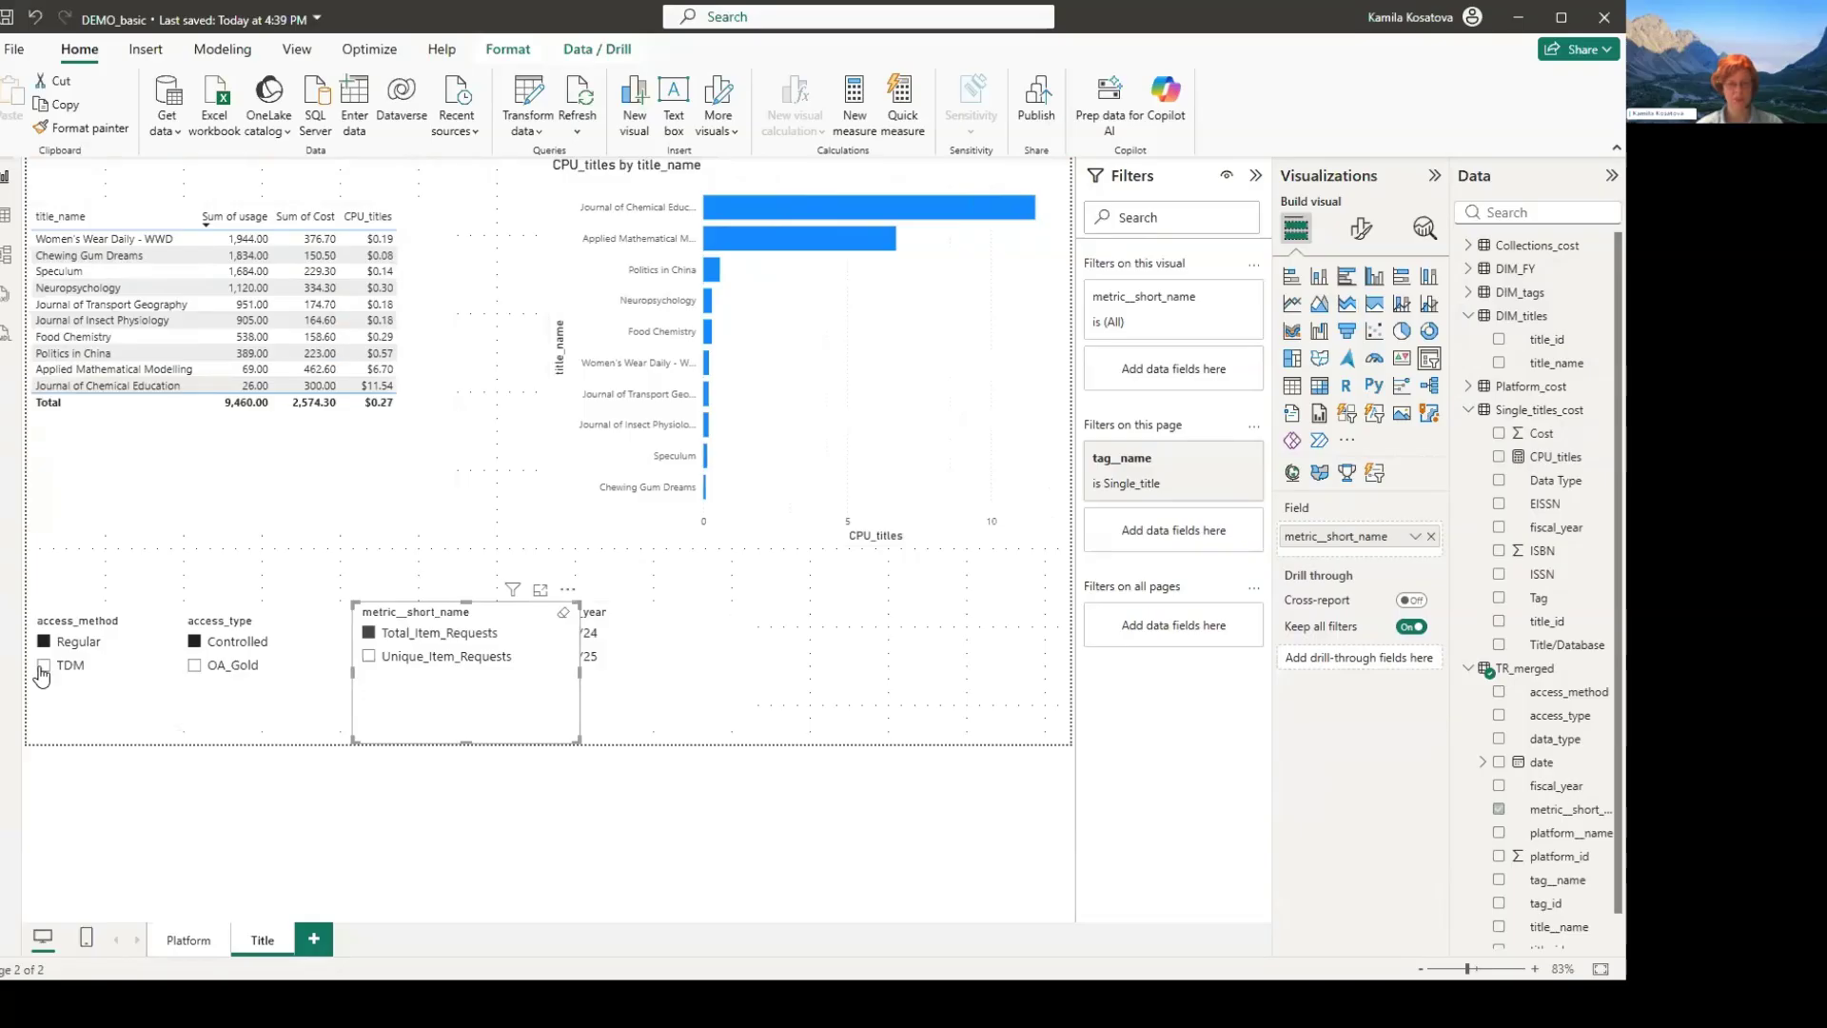
left_click(400, 657)
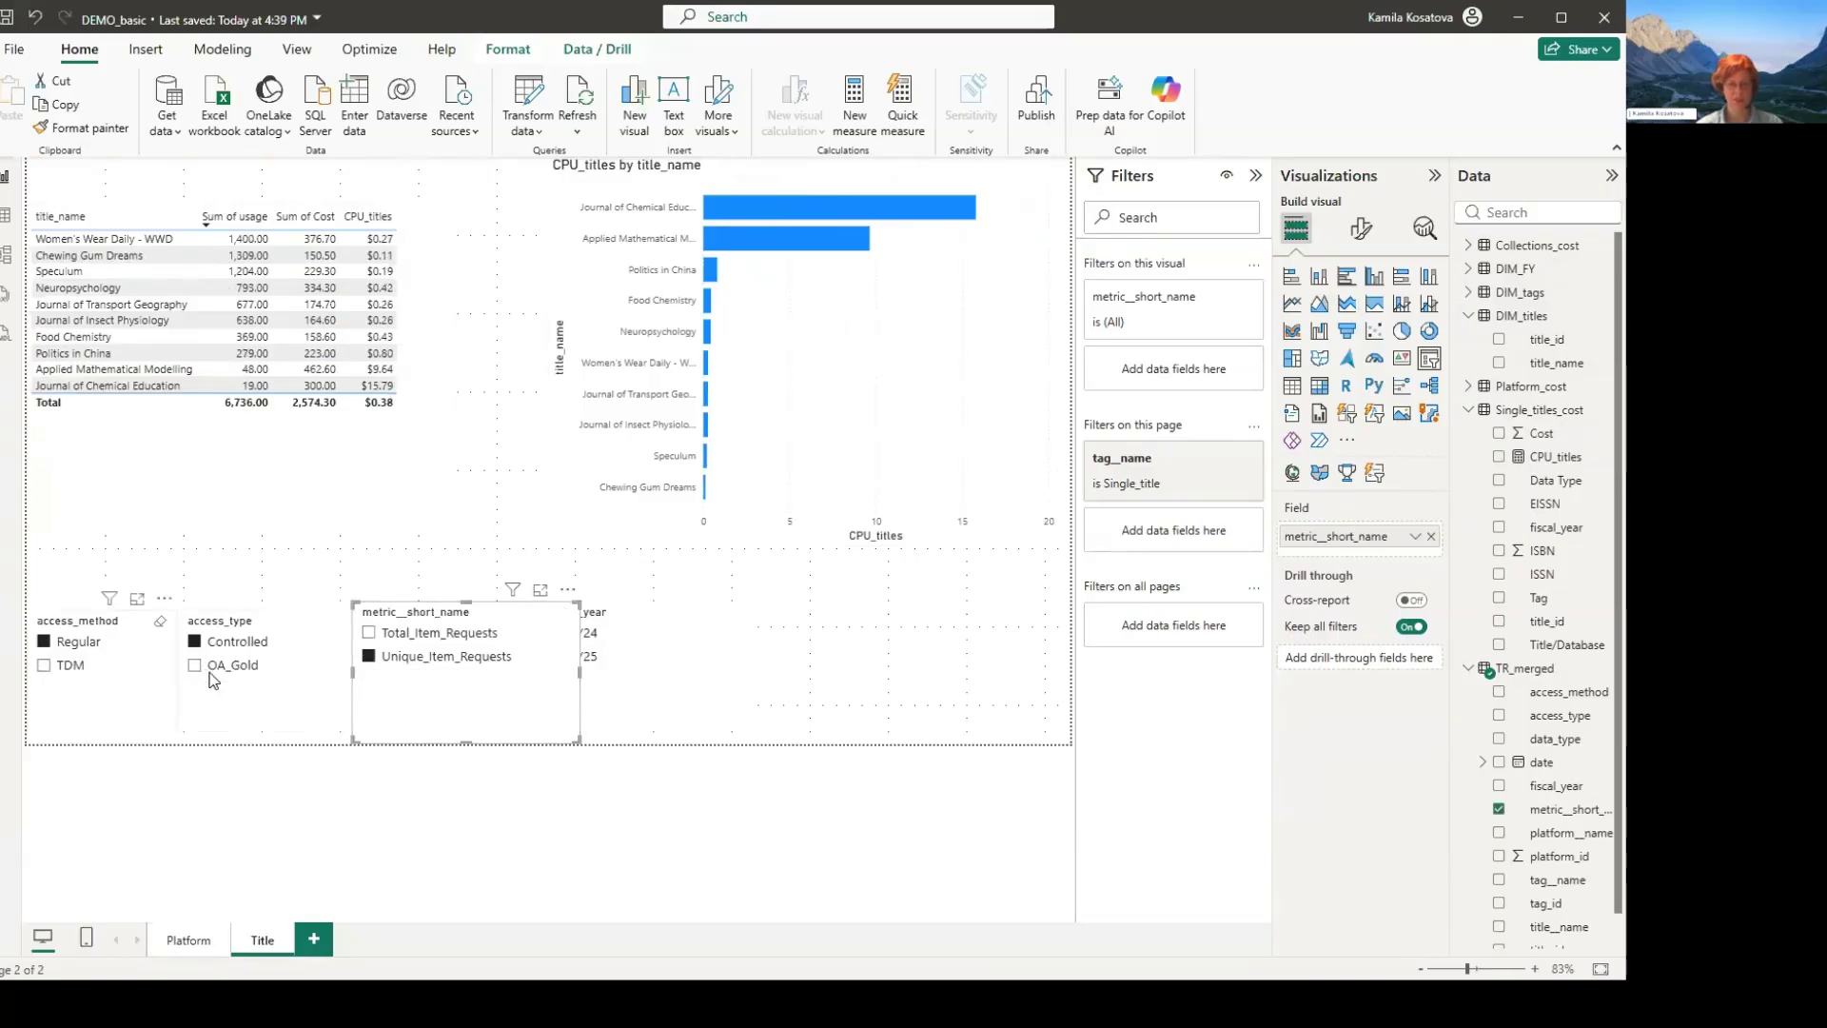
left_click(48, 666, "ctrl")
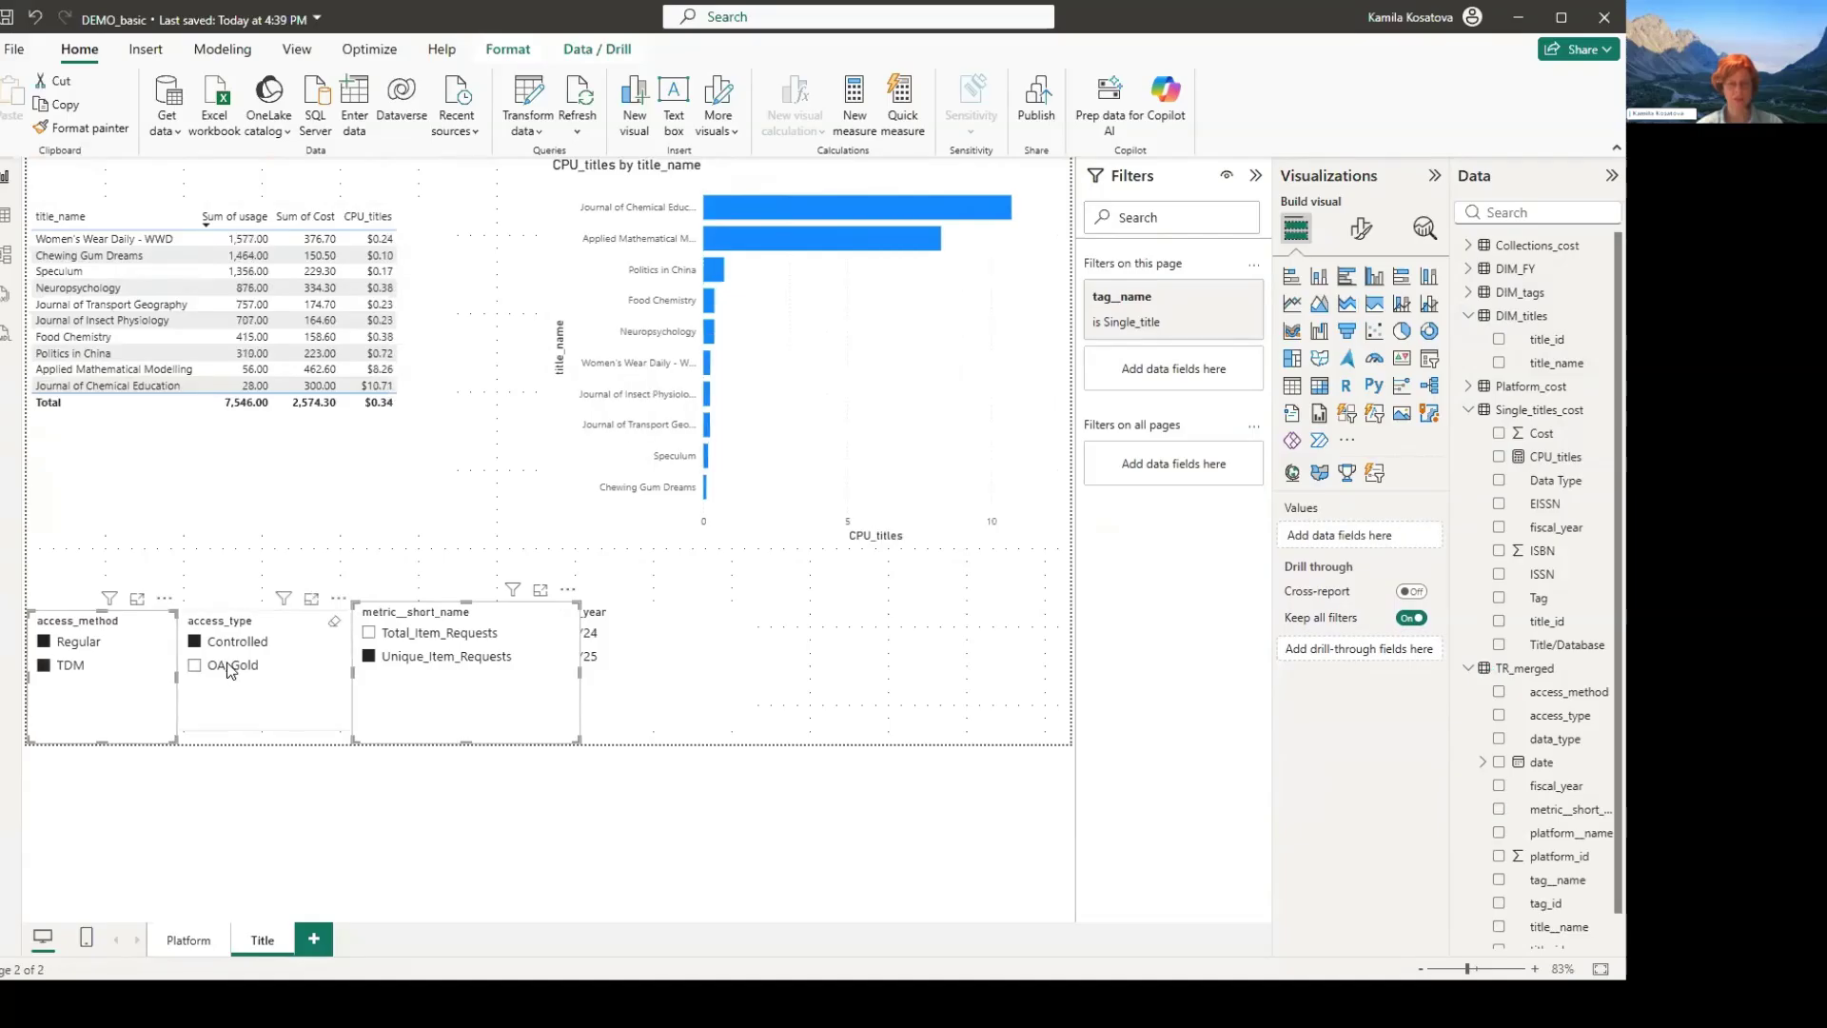
left_click(231, 668, "ctrl")
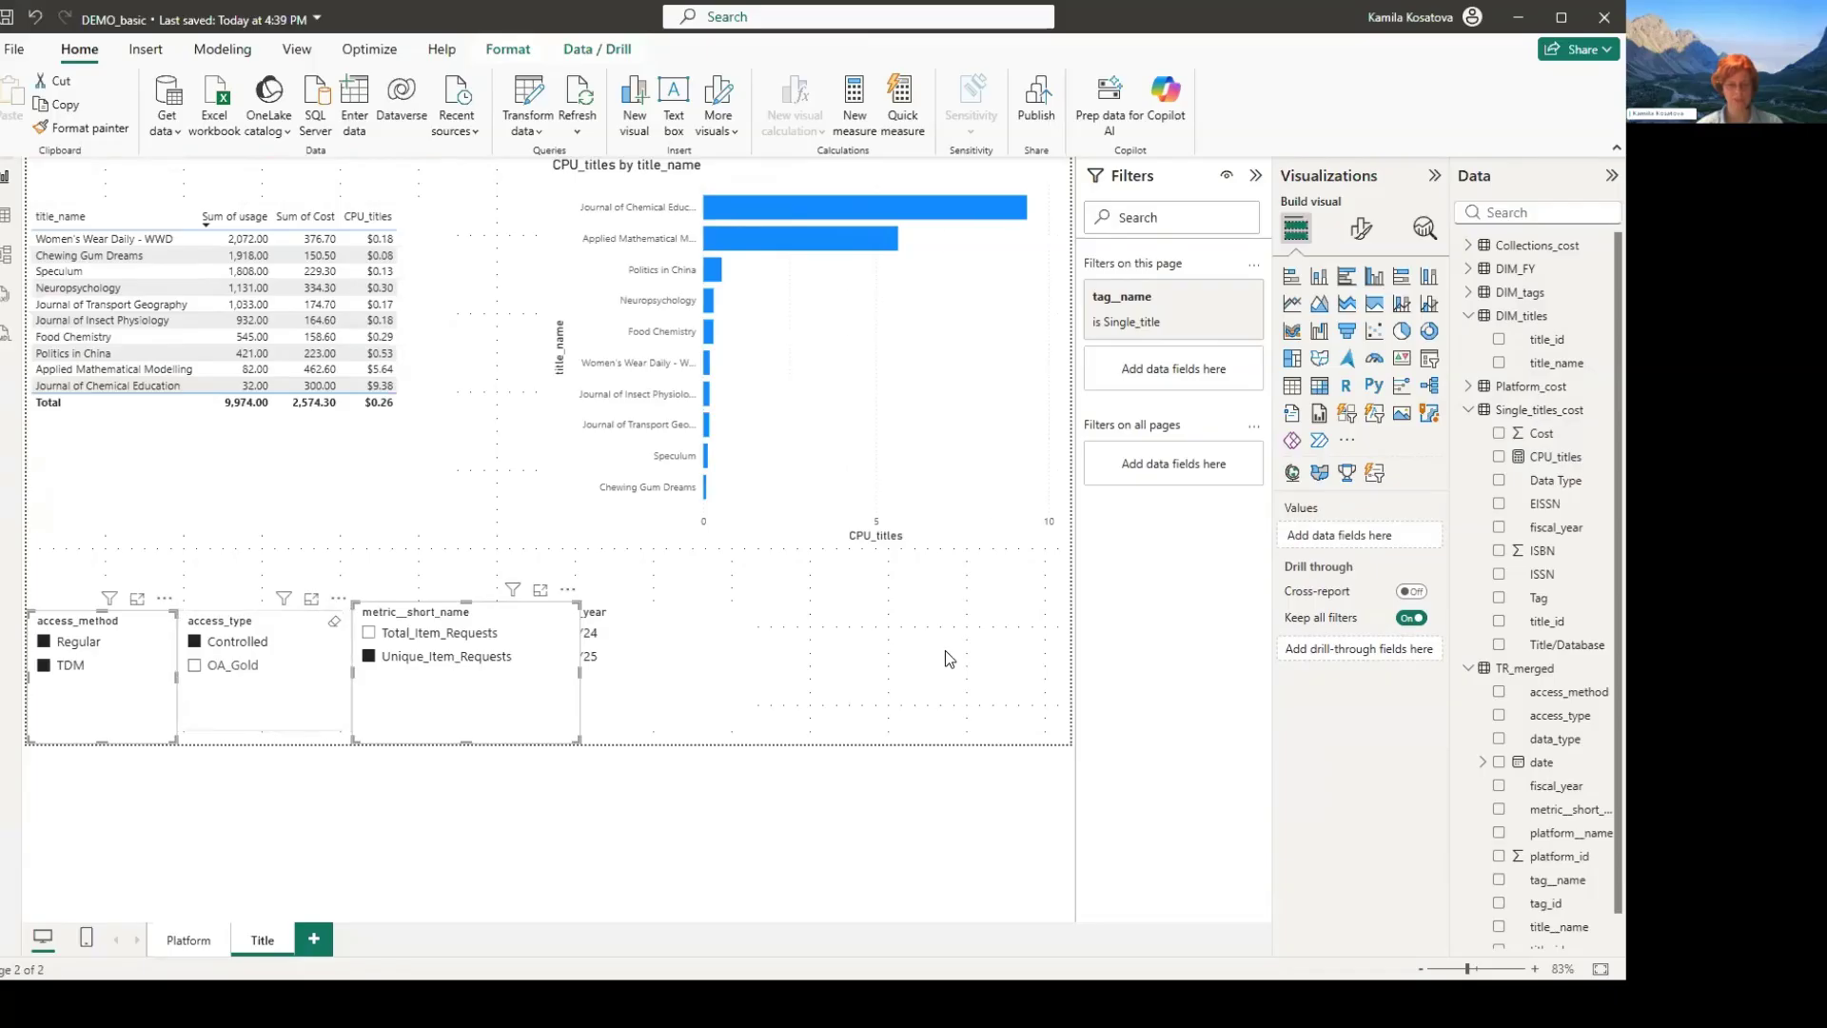
key("ctrl+z")
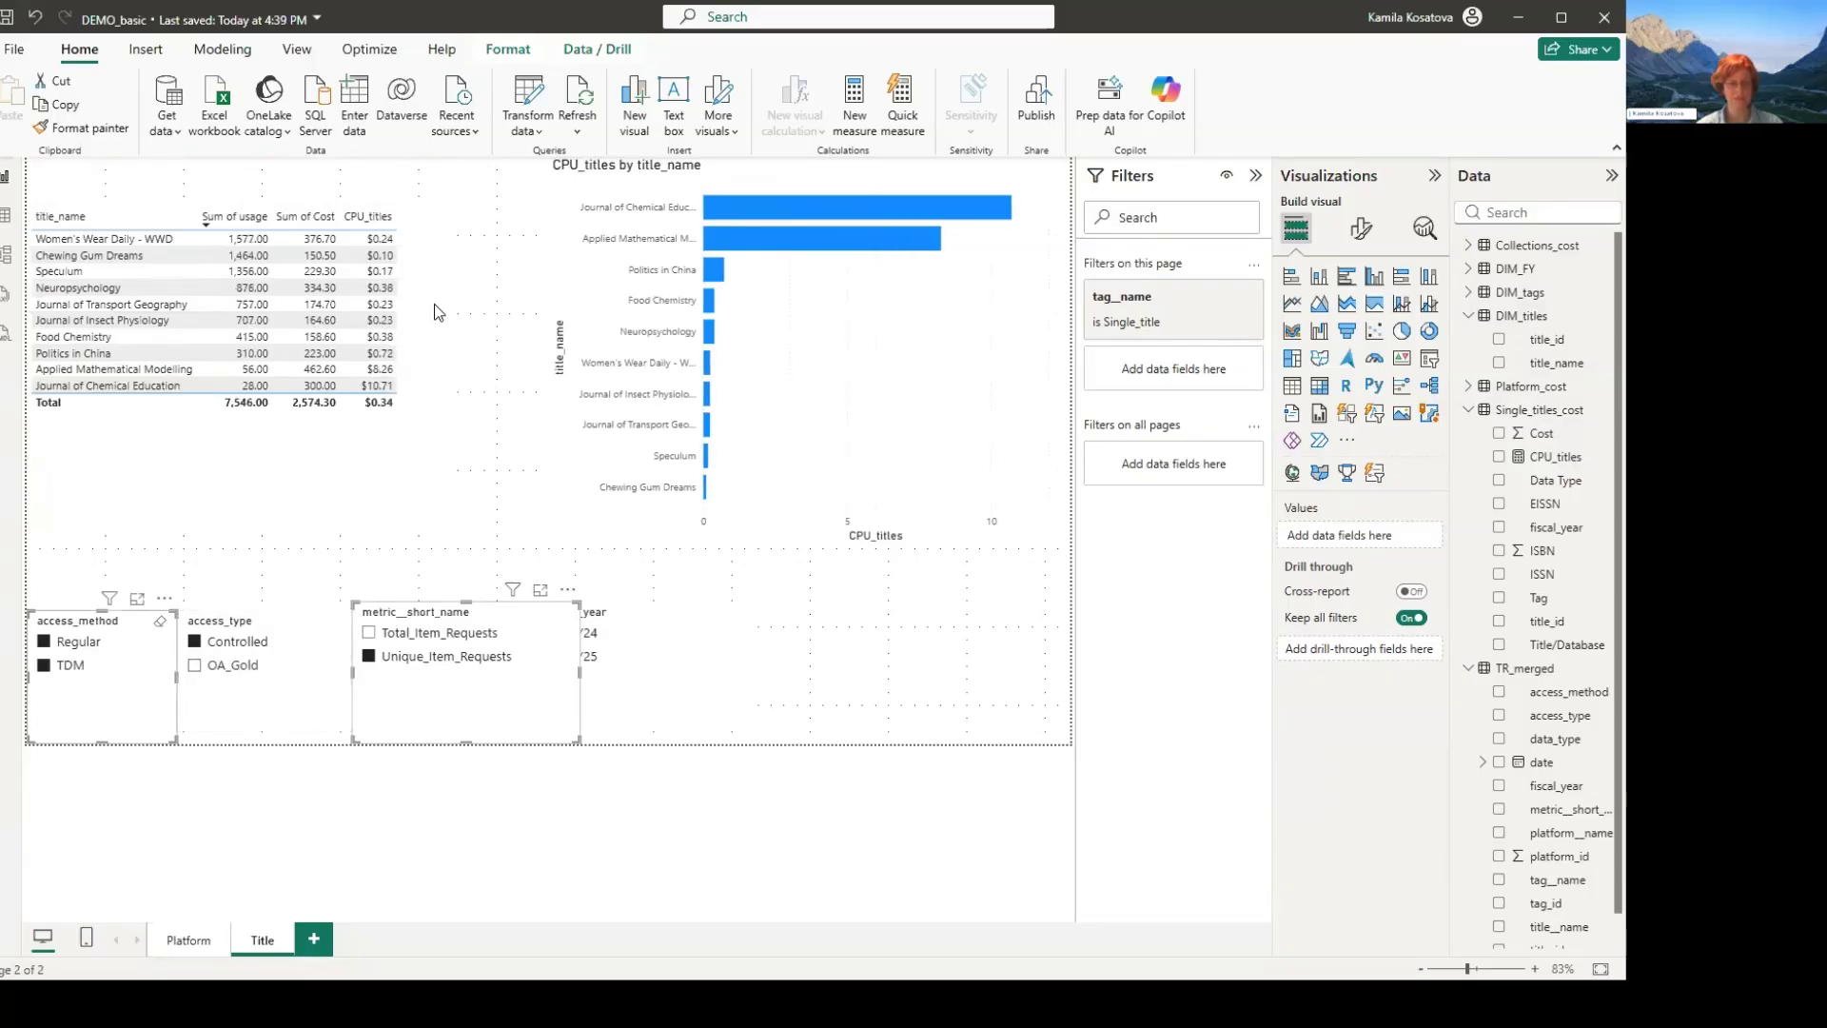
key("ctrl+z")
- Save the report, publish it to the CELUS Analytics workspace and open the published DEMO_basic report in the browser
key("ctrl+s")
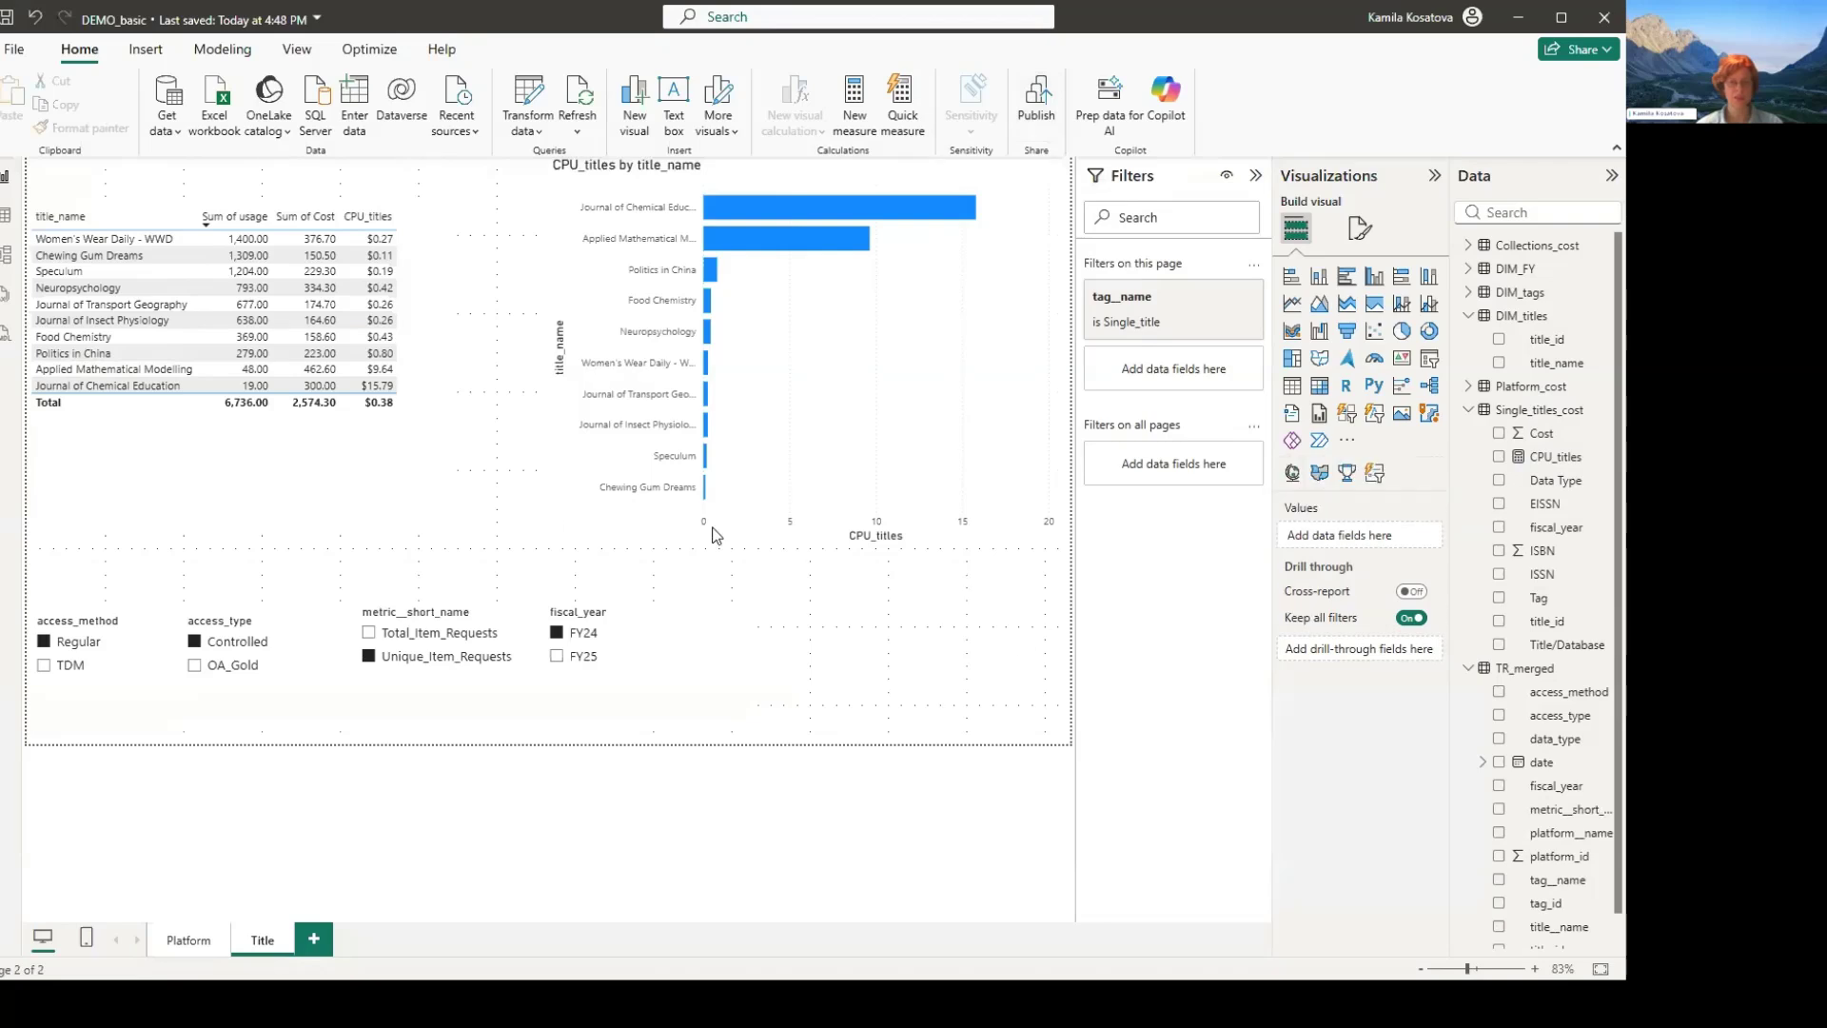
left_click(847, 443)
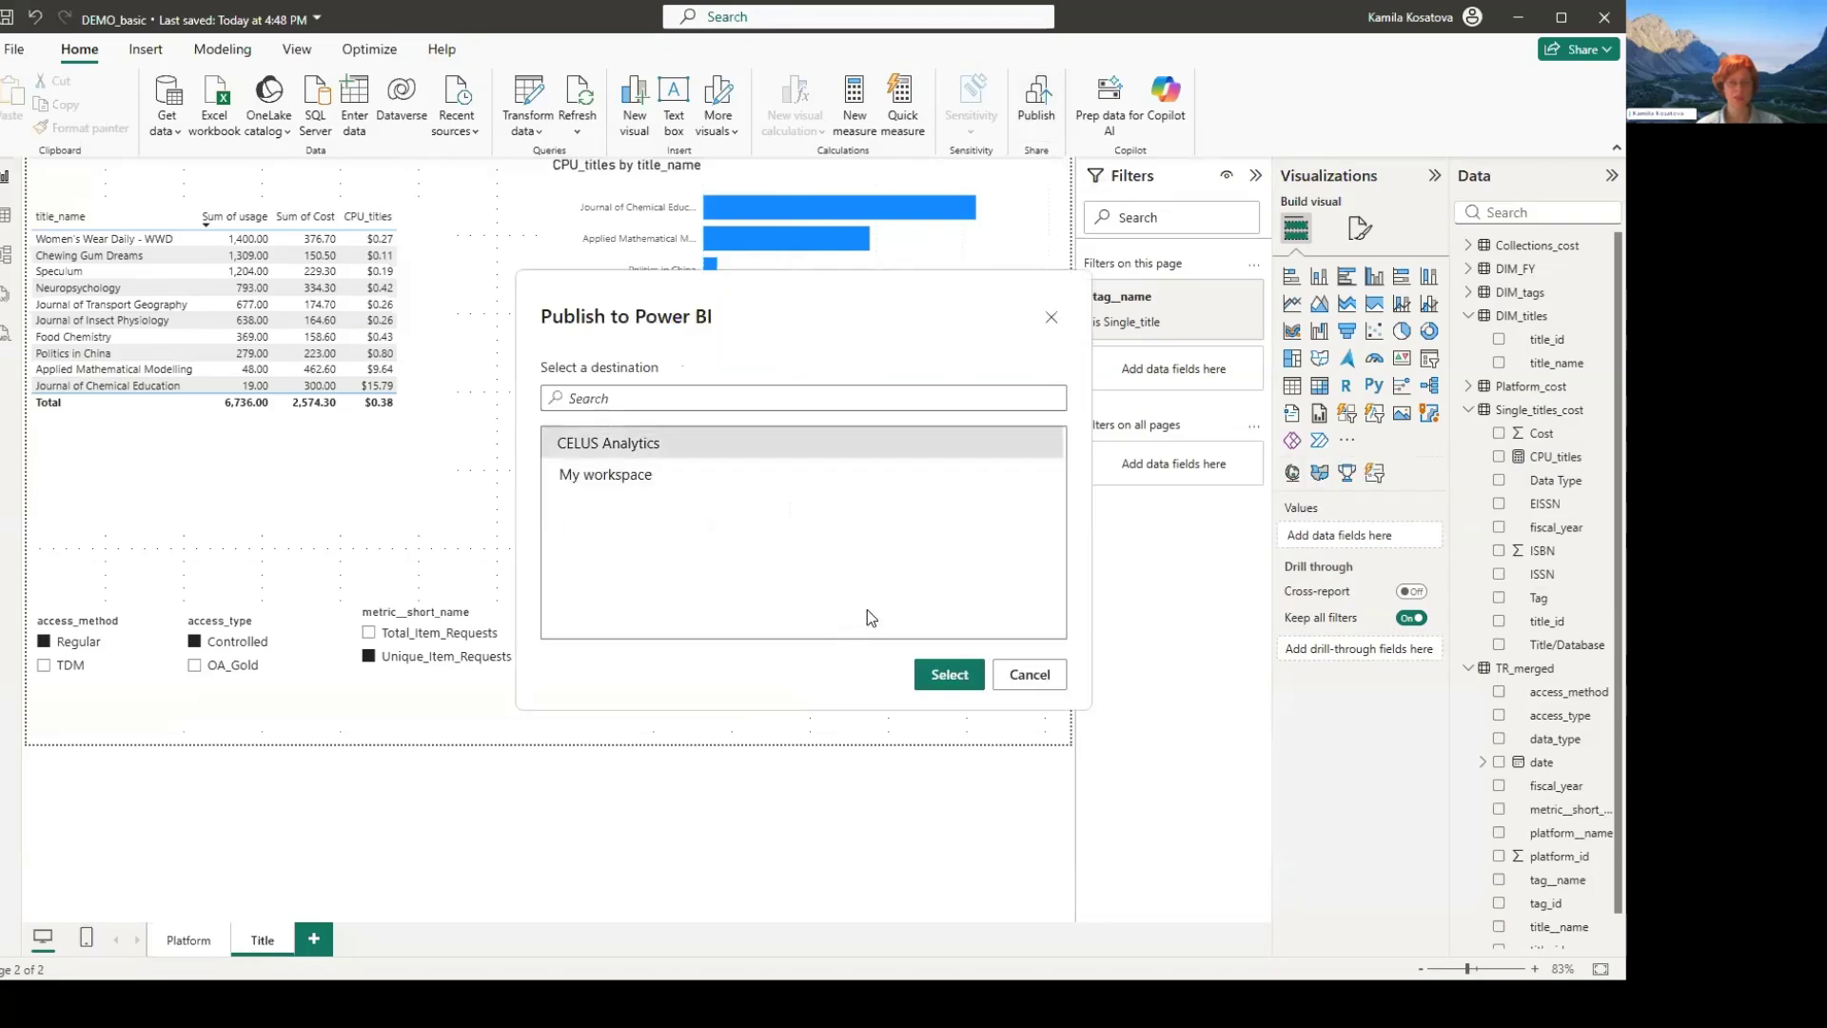
key("Return")
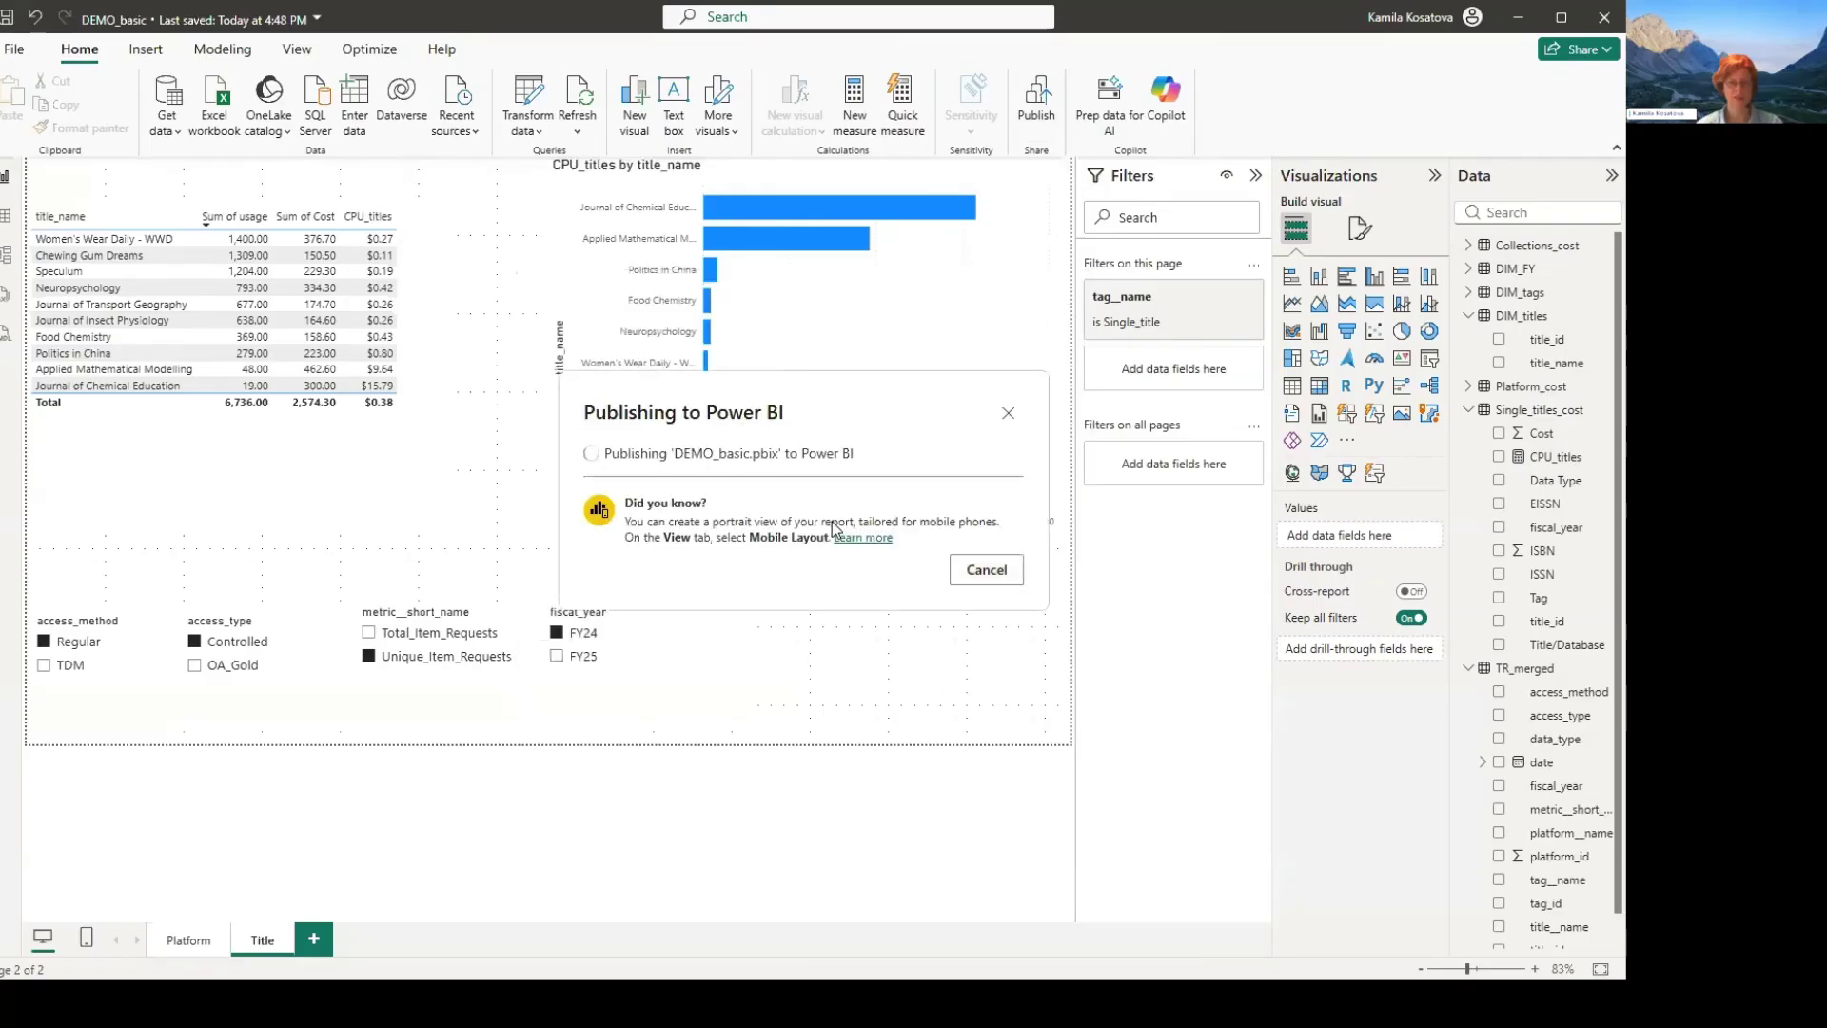
key("Return")
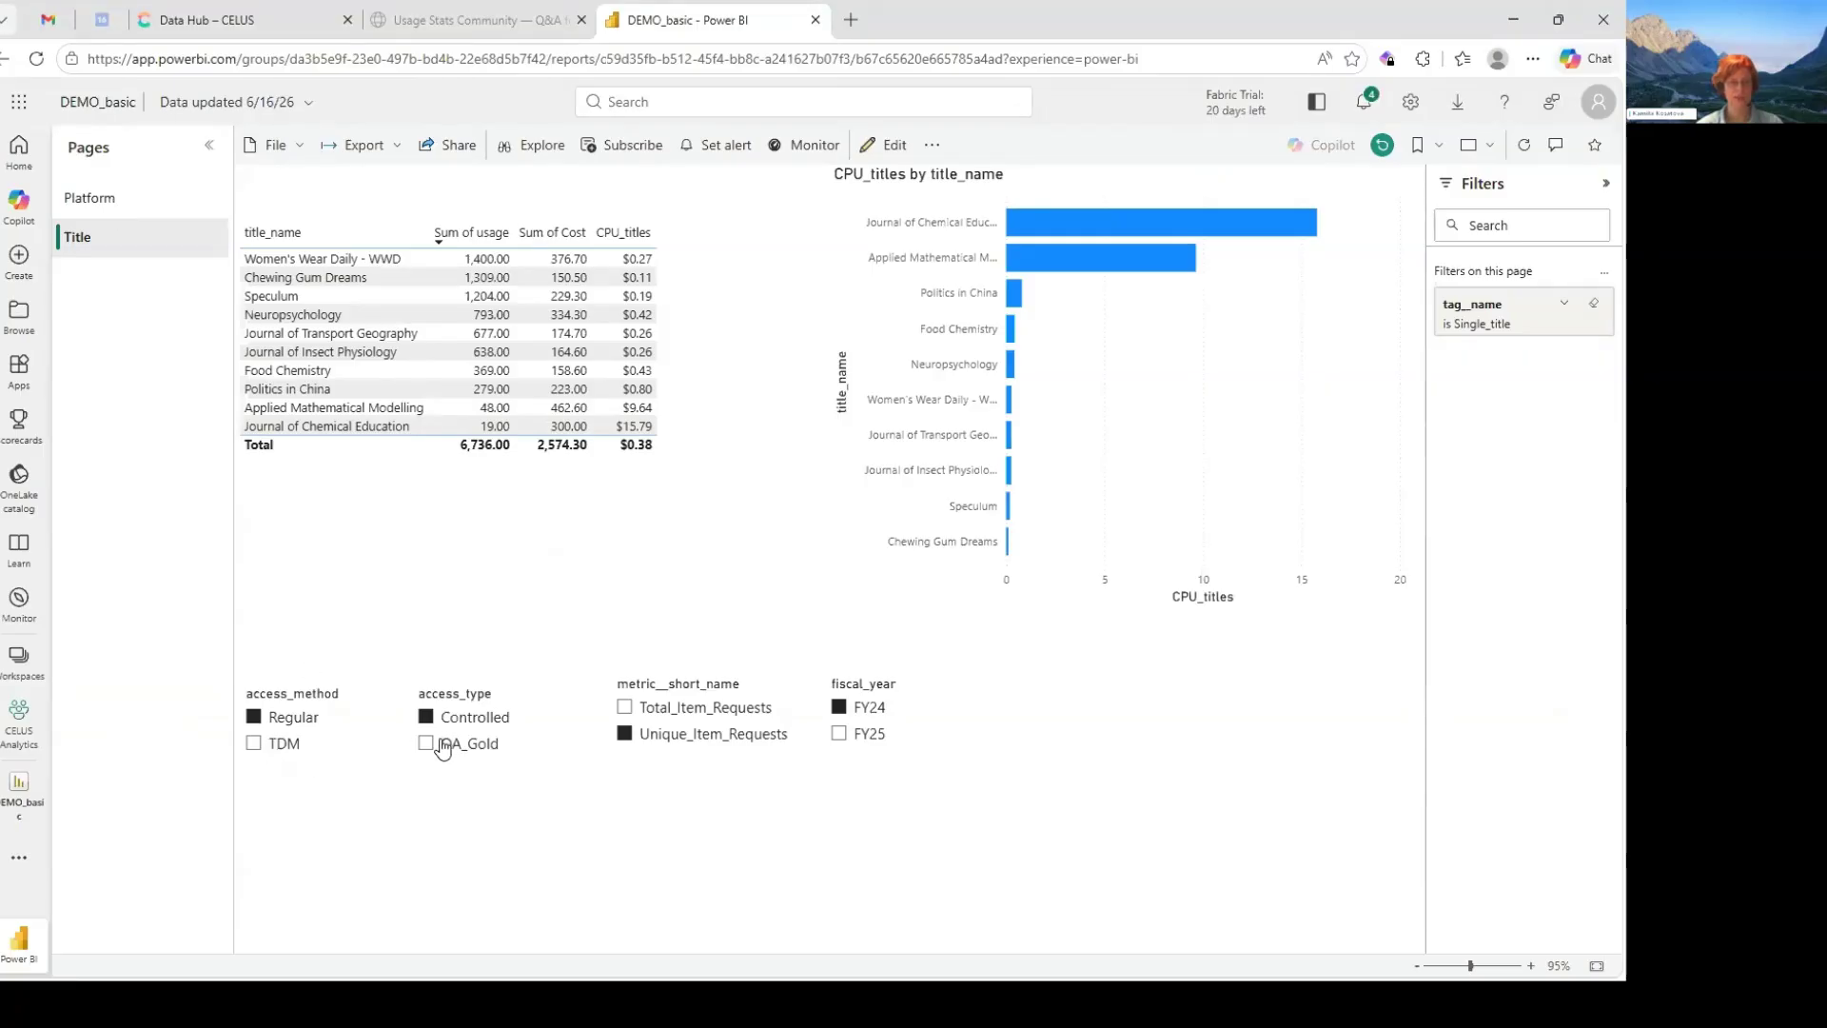
- Review the Platform page and the Title page of the published report
left_click(100, 198)
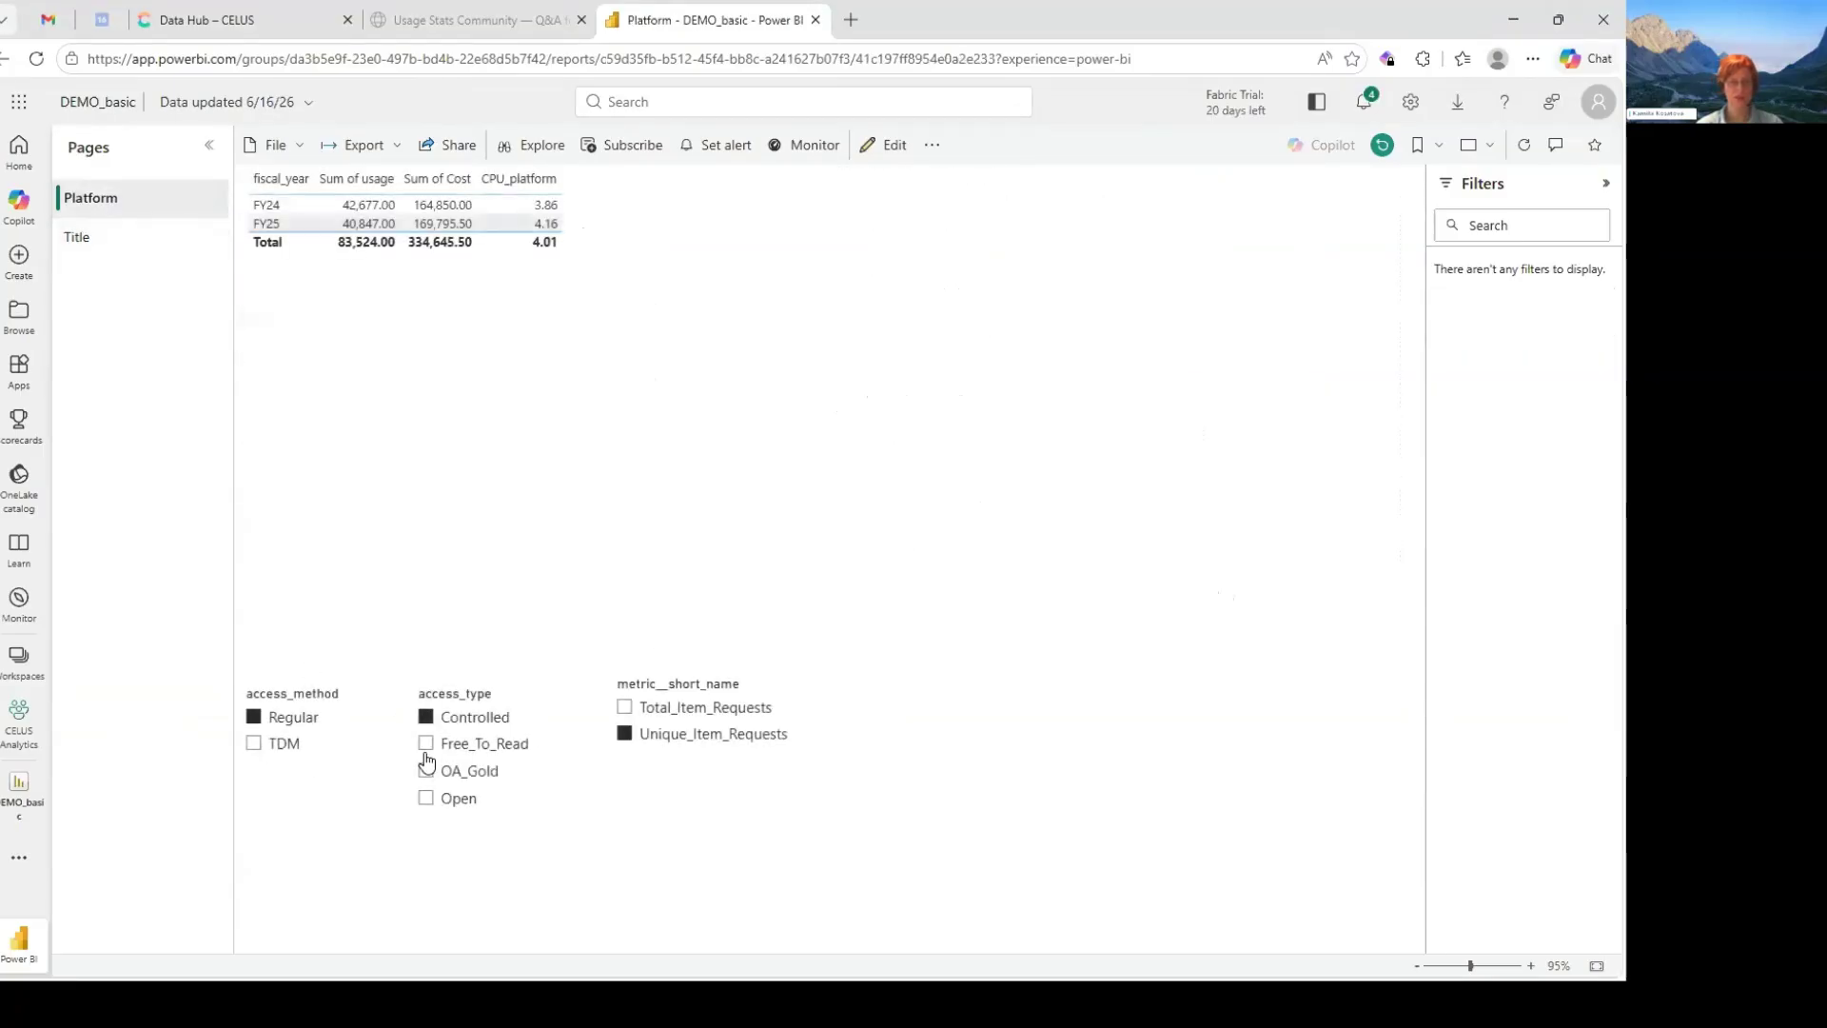
left_click(426, 743, "ctrl")
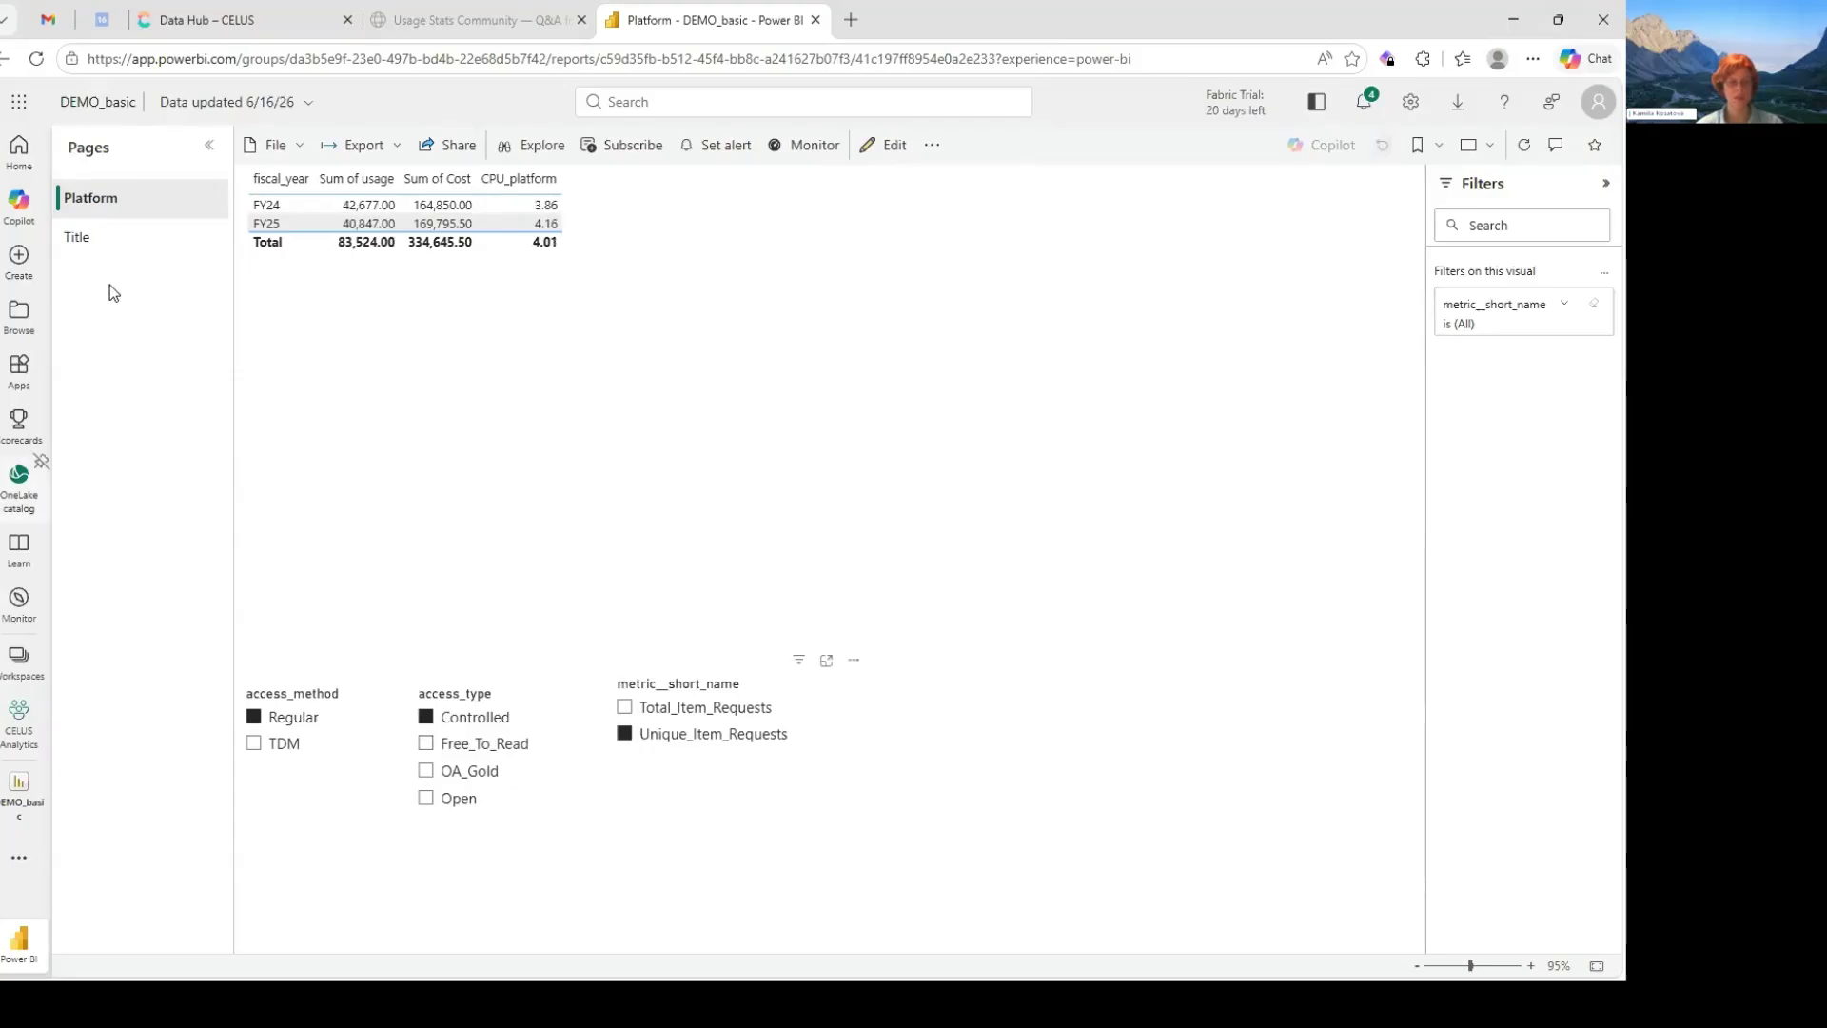
left_click(106, 238)
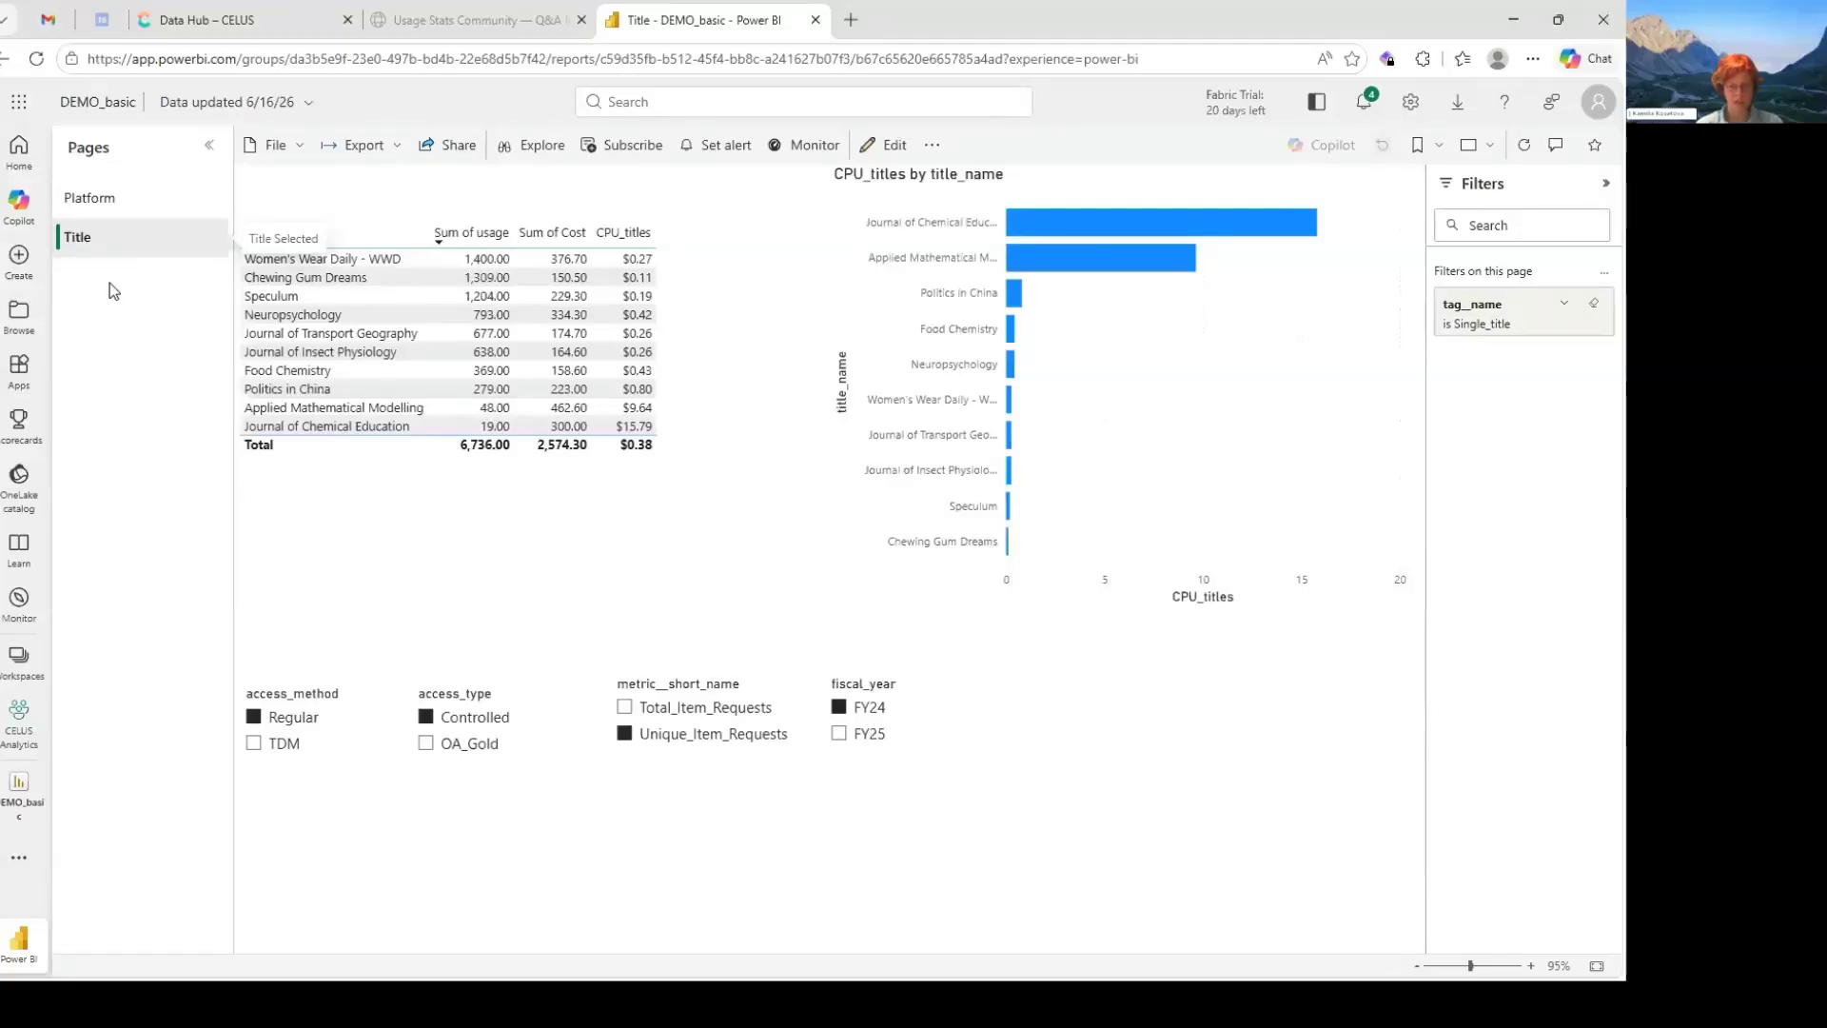
- Switch back to Power BI Desktop and dismiss the publishing dialog
key("alt+Tab")
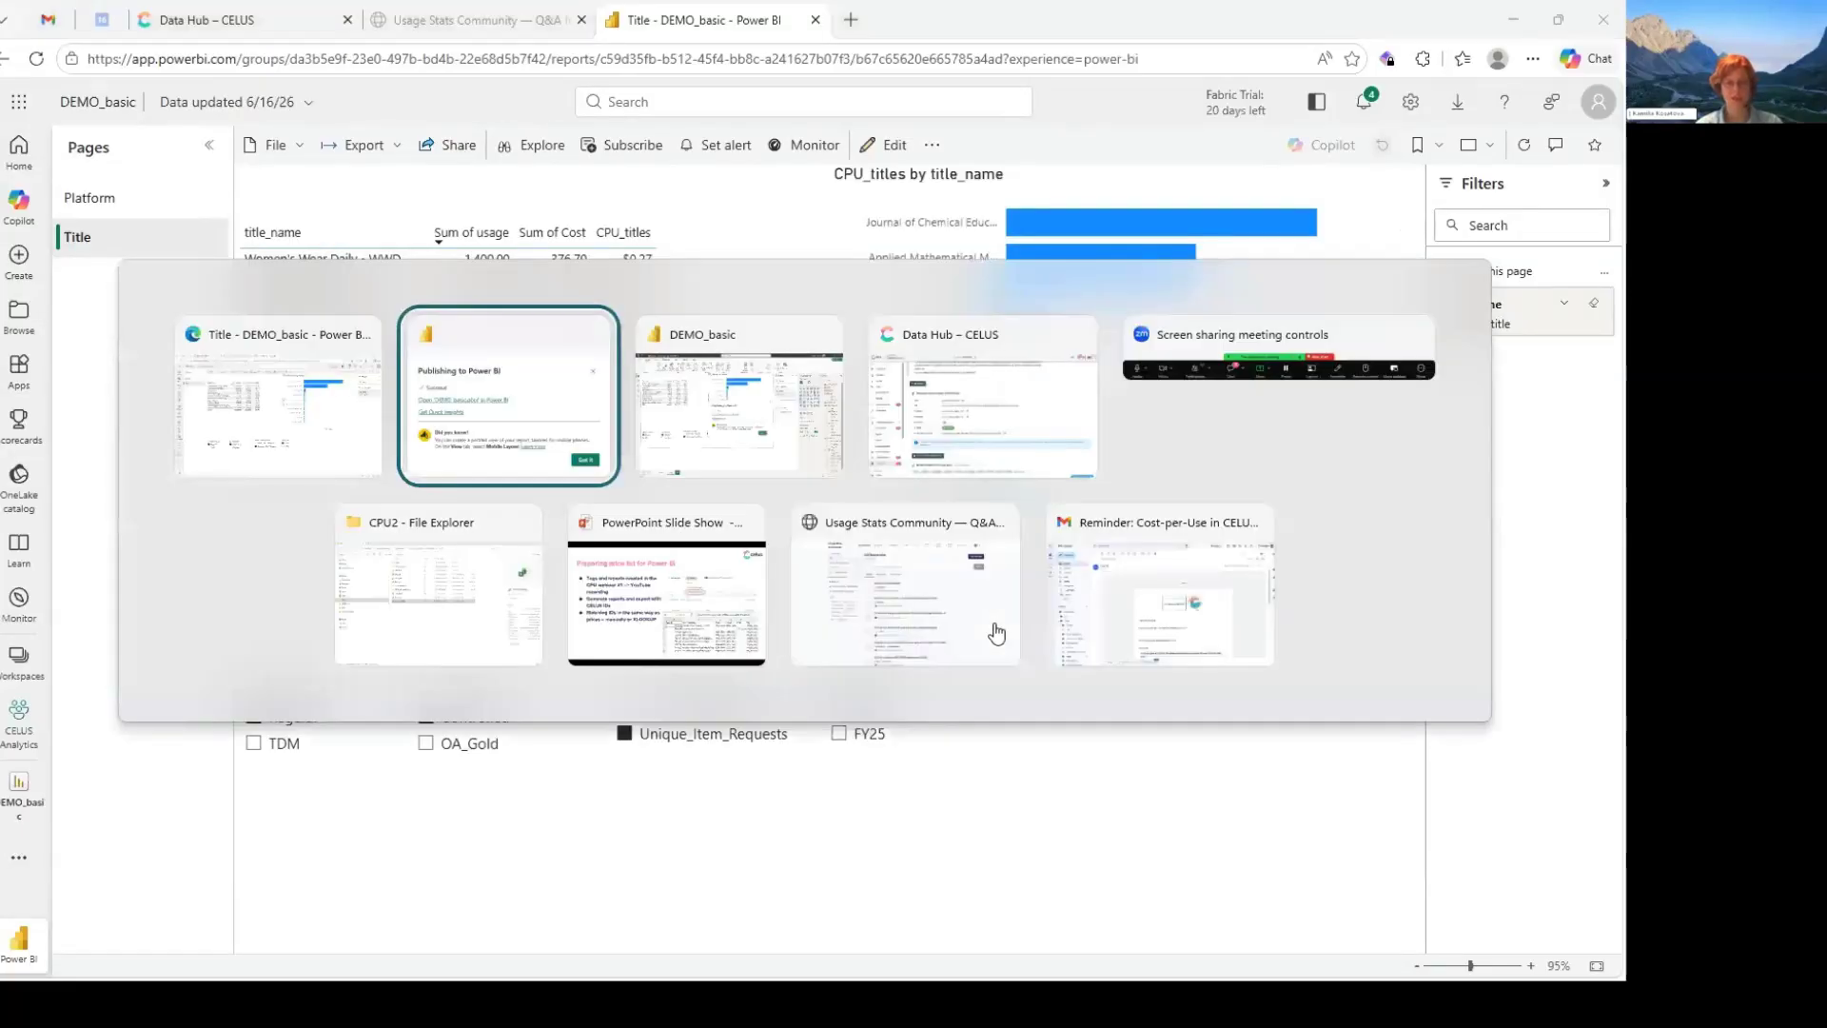
key("alt+Tab")
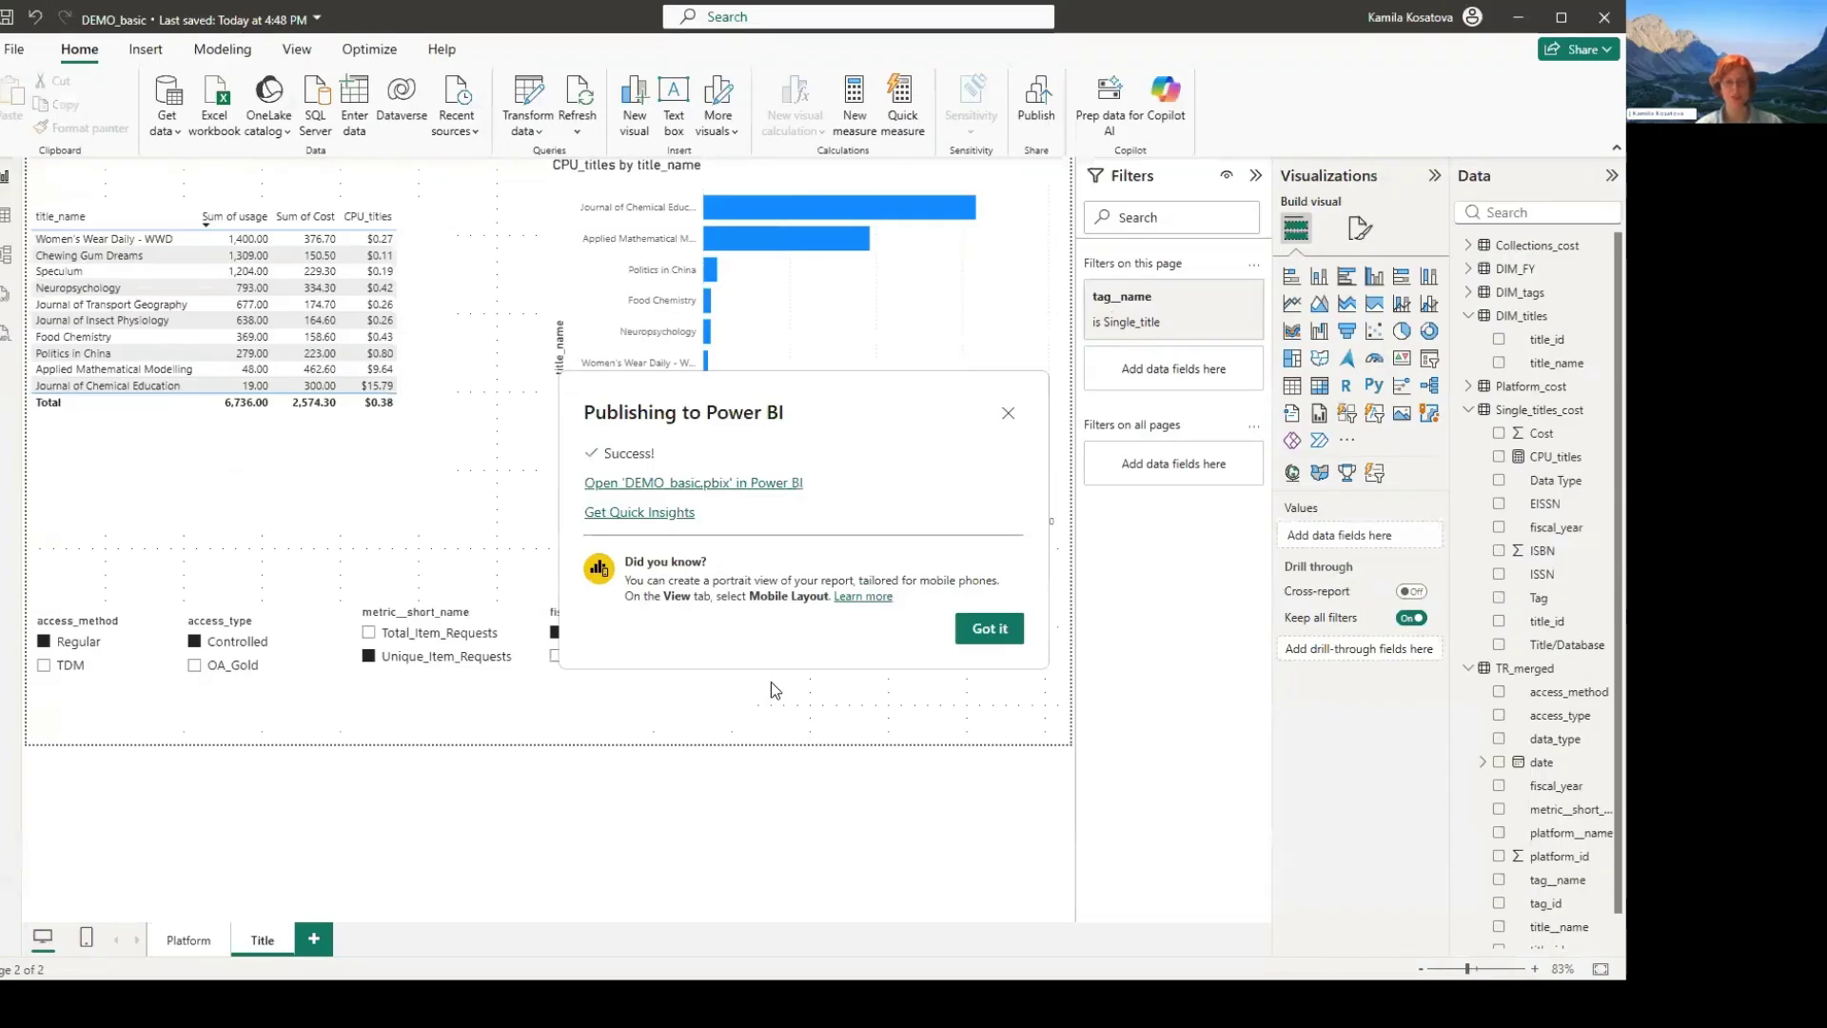
key("Escape")
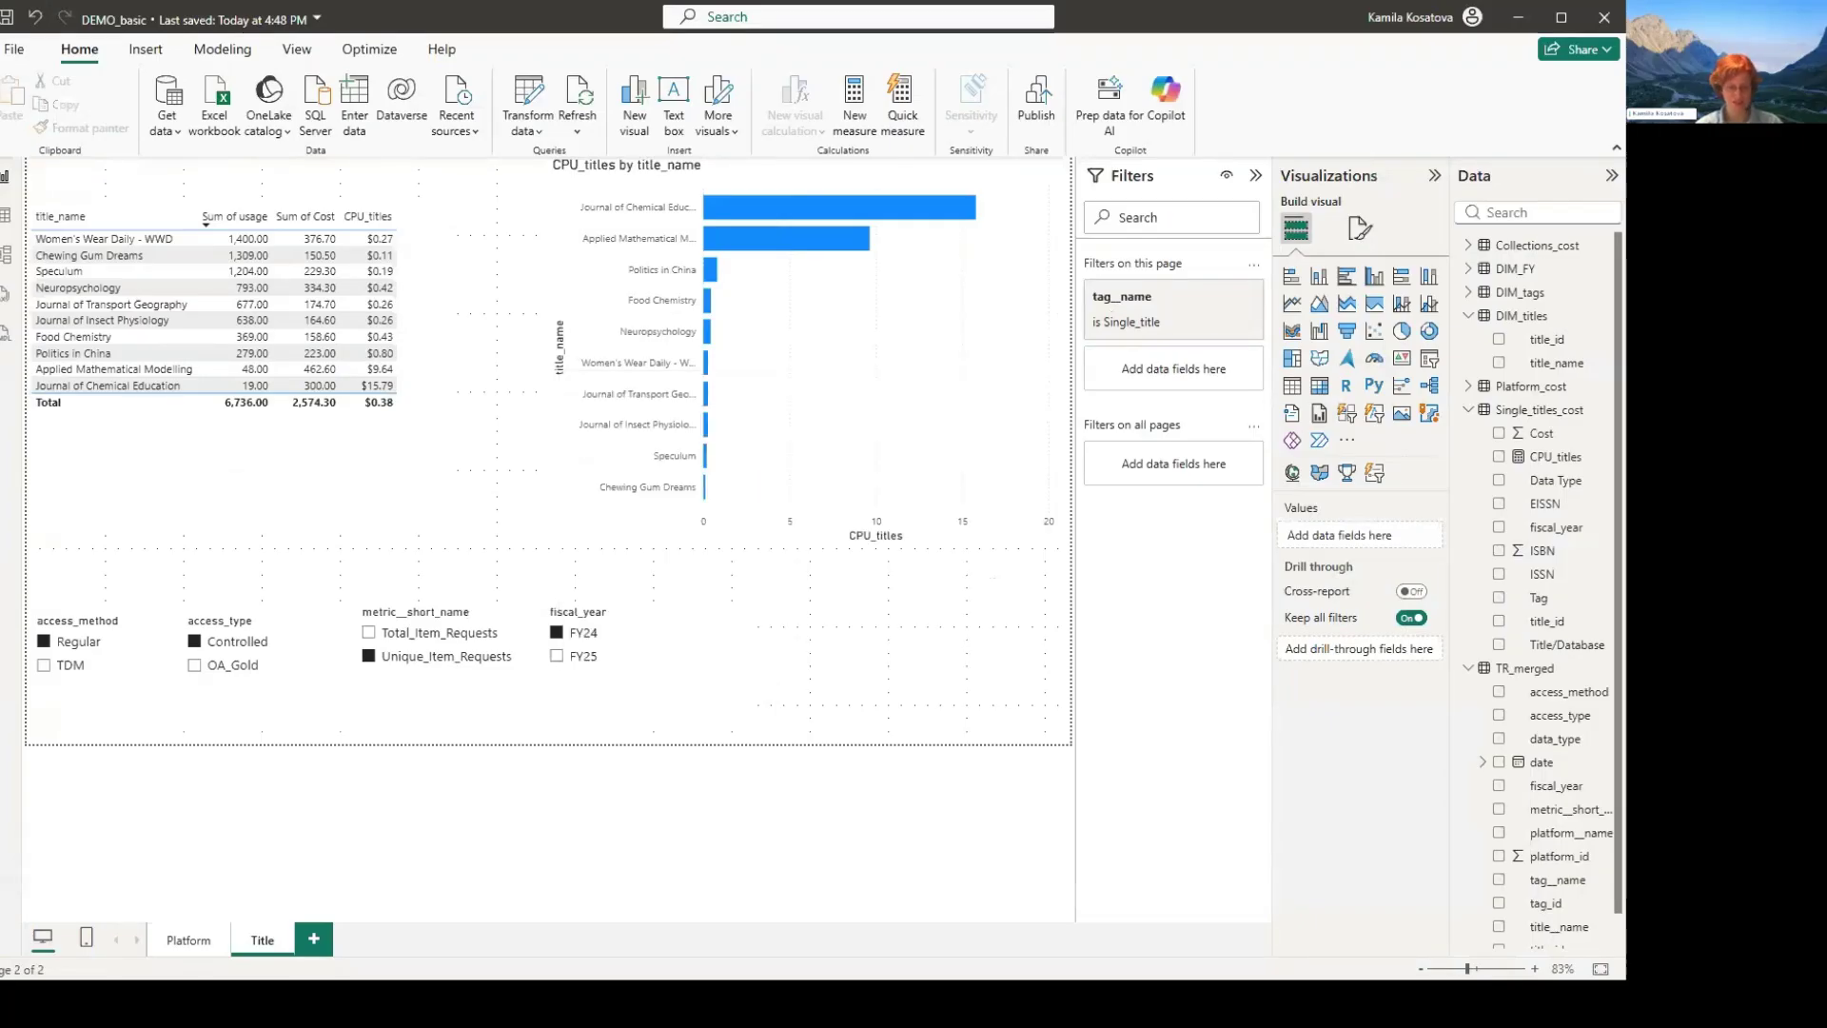